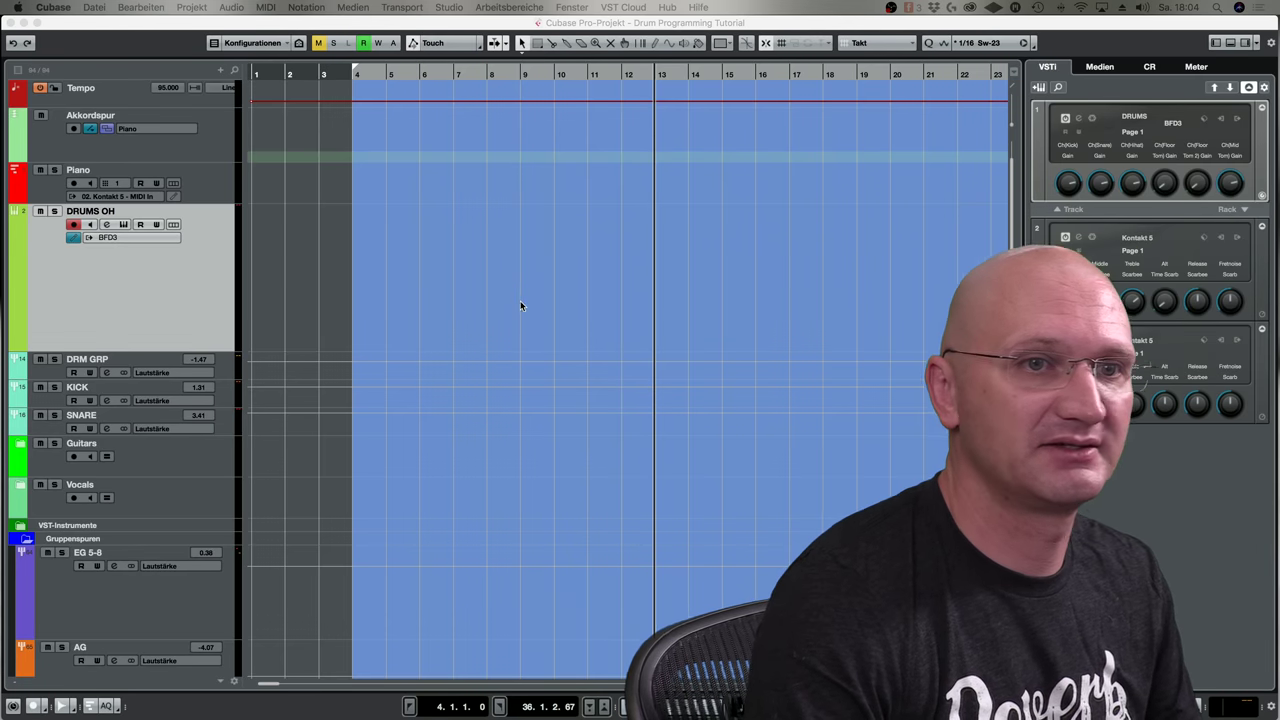
# Hide the VST instrument rack beside the project and show it again
pyautogui.click(1247, 43)
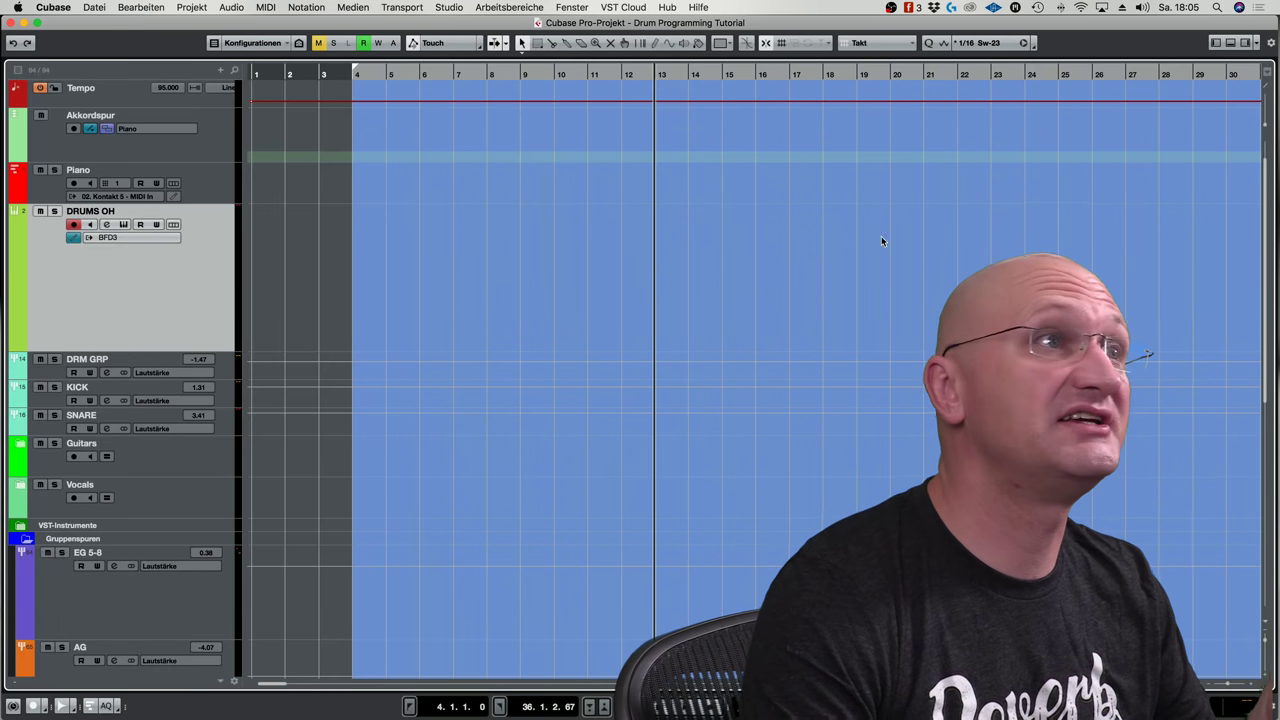
pyautogui.click(1245, 43)
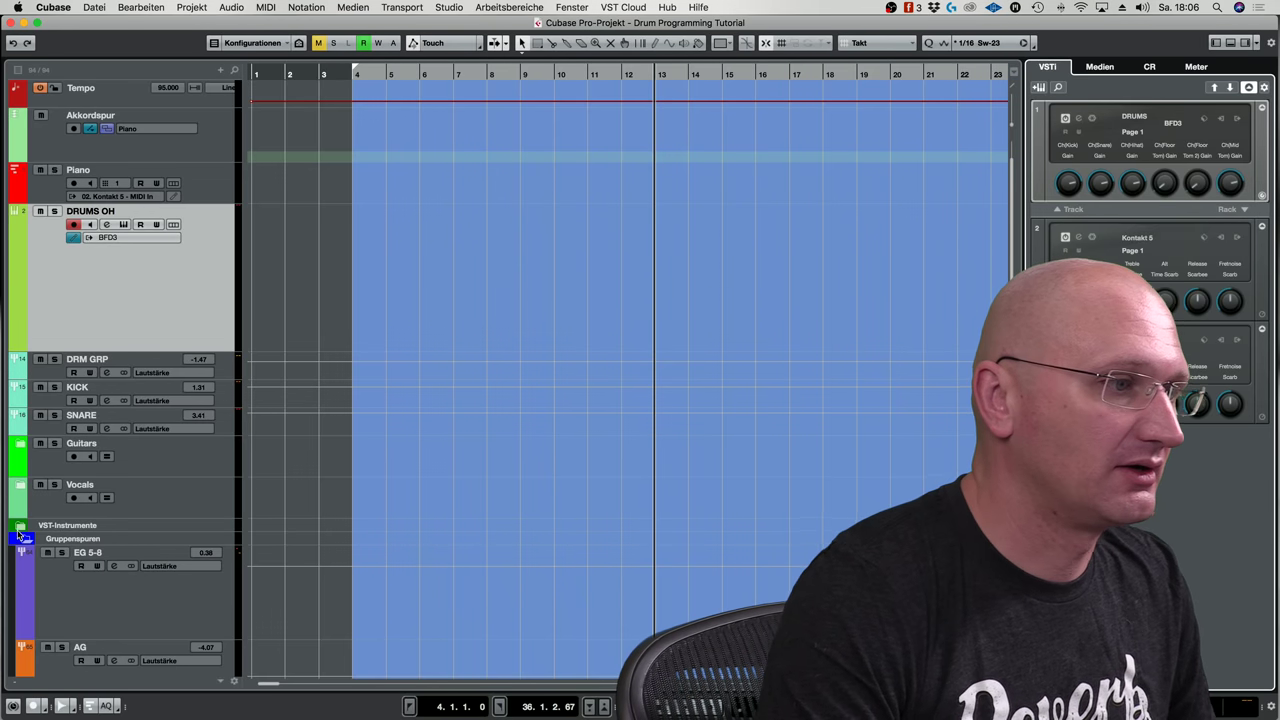
# Enlarge the Piano track, view the instruments available for its MIDI output without changing the routing, and shrink the track again
pyautogui.click(213, 187)
pyautogui.moveTo(212, 202); pyautogui.dragTo(215, 242)
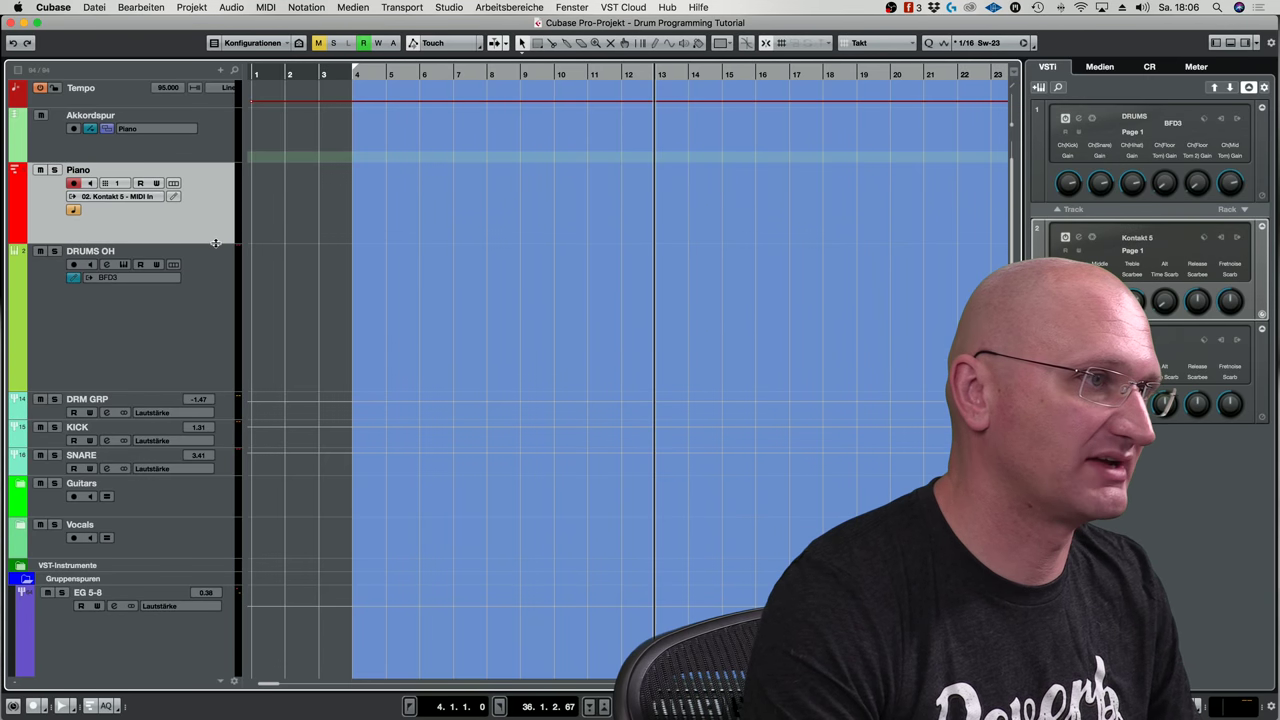
pyautogui.click(138, 197)
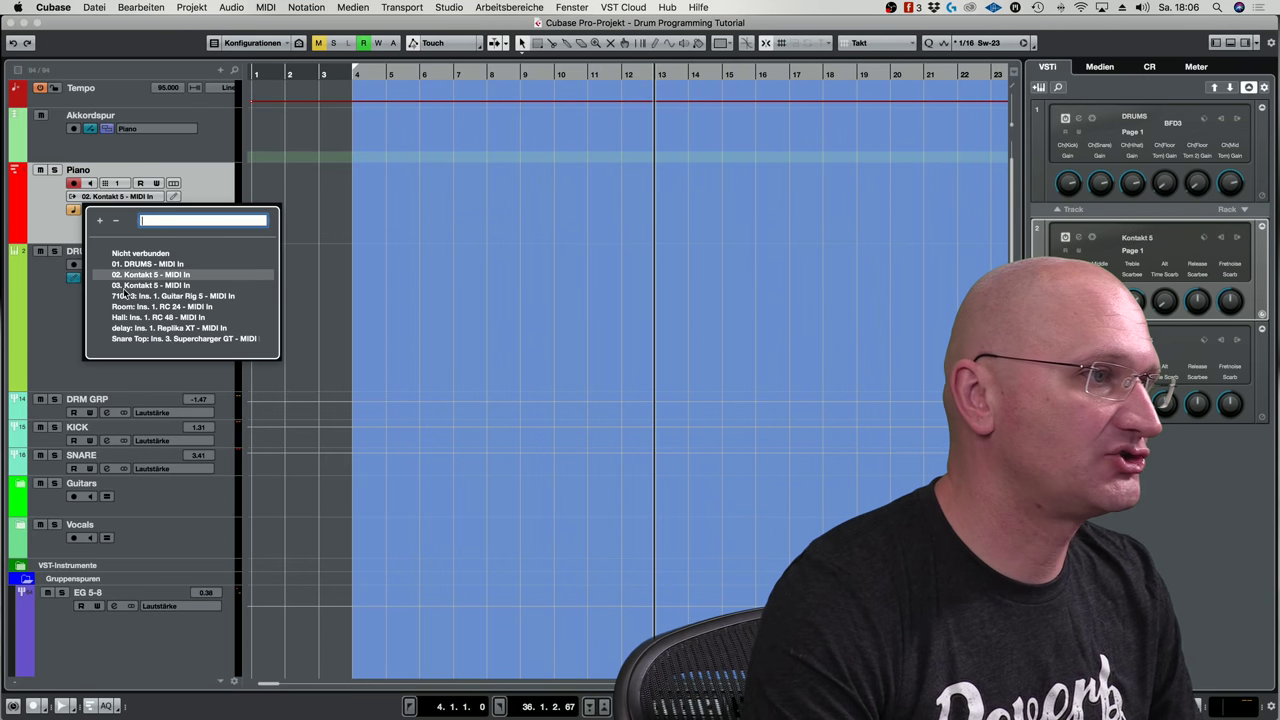
pyautogui.click(372, 208)
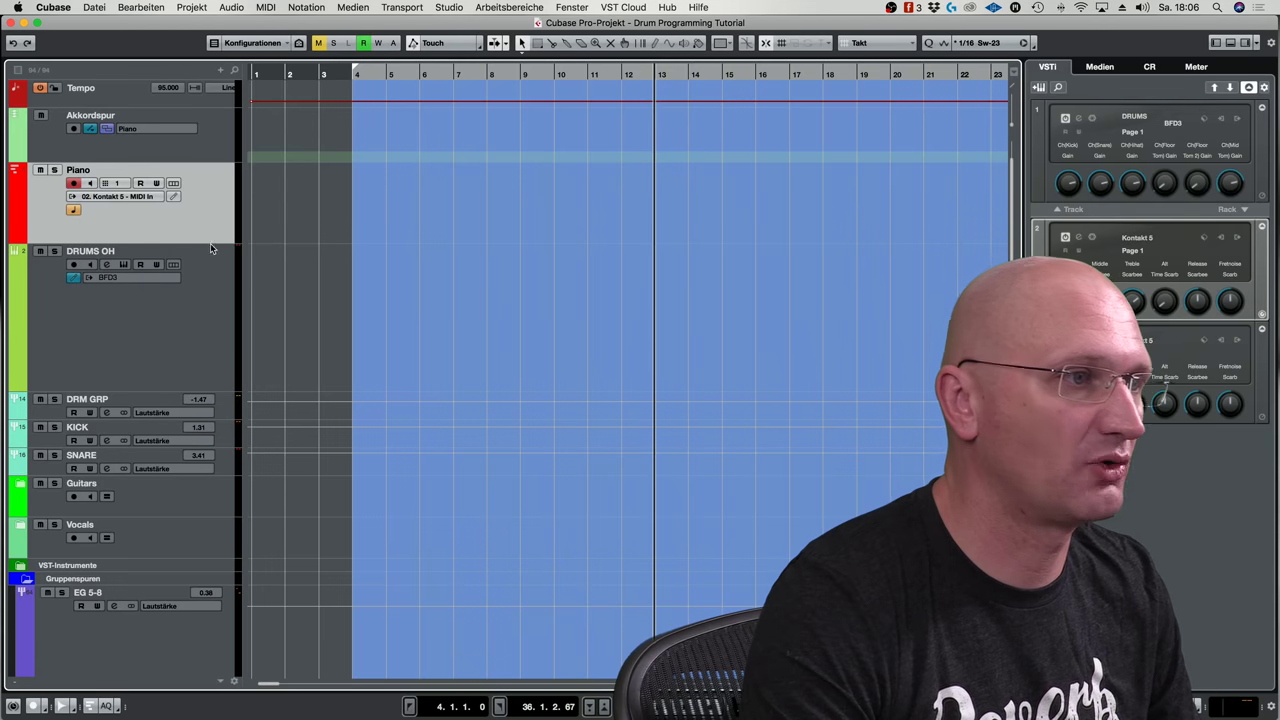
pyautogui.moveTo(211, 239); pyautogui.dragTo(211, 212)
# Select the DRUMS OH track and view the activated outputs of the BFD3 instrument in the rack
pyautogui.click(218, 267)
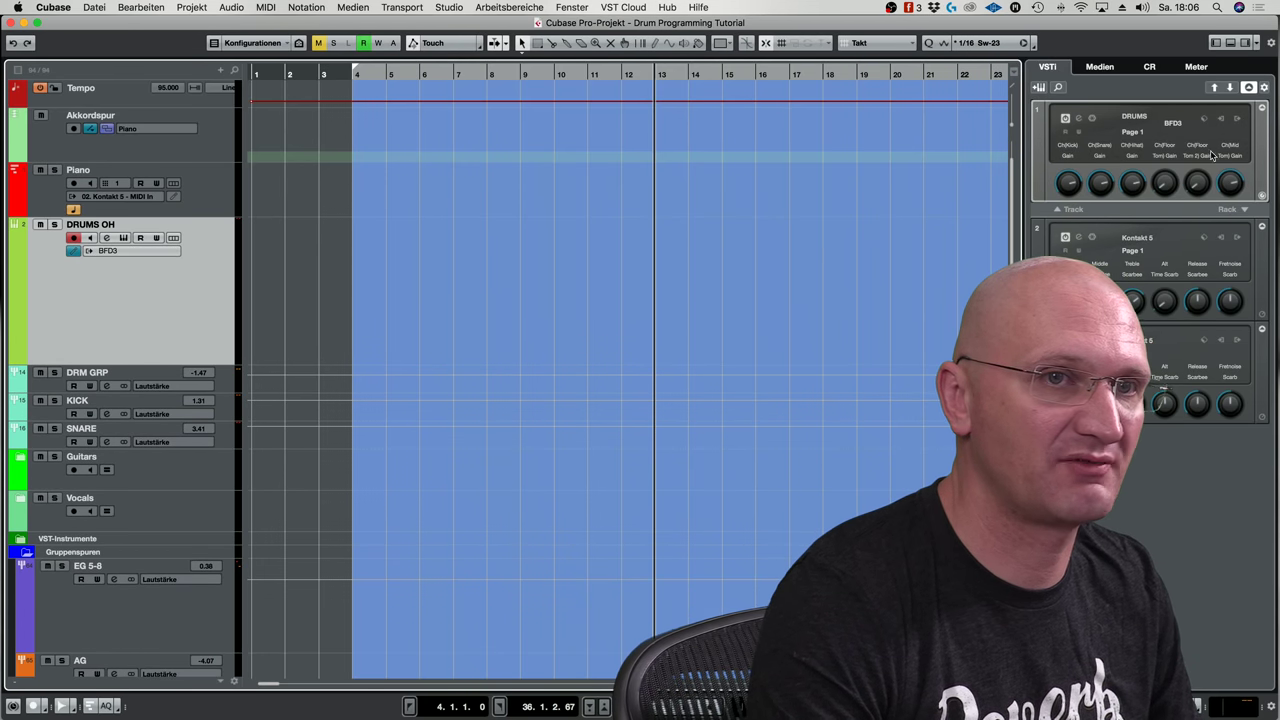
pyautogui.click(1222, 121)
pyautogui.click(1220, 126)
pyautogui.click(1238, 119)
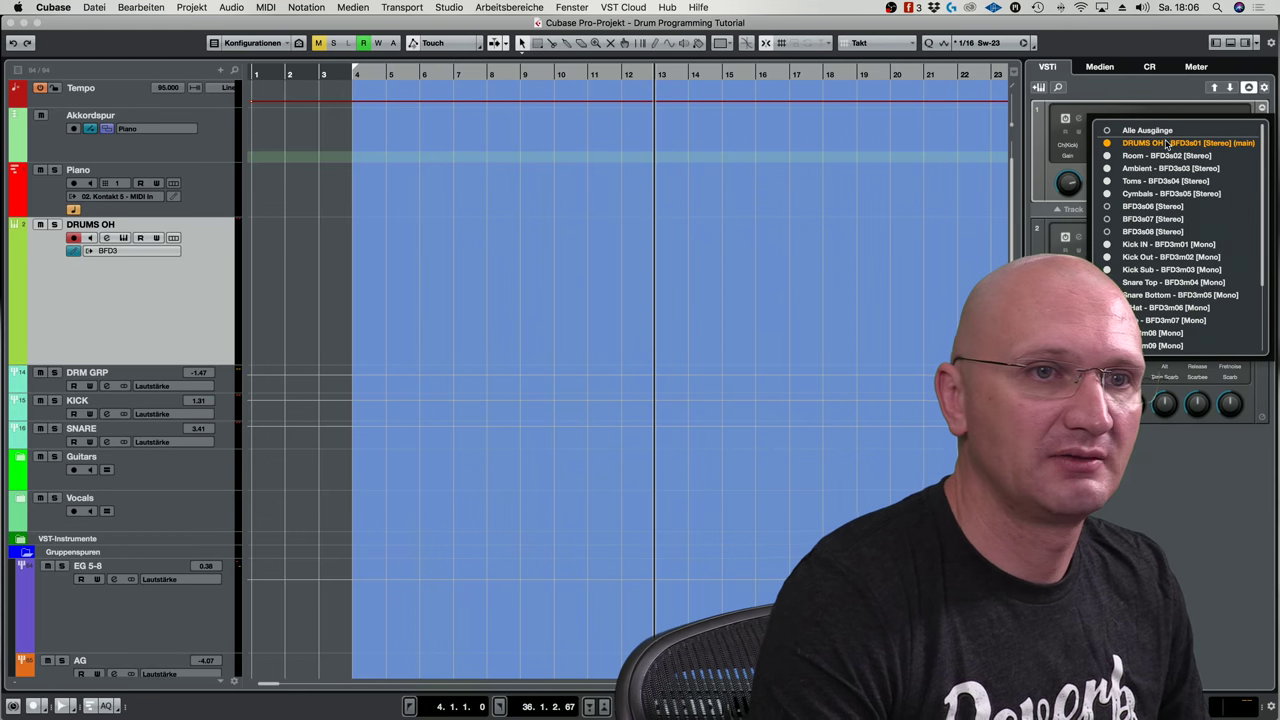
pyautogui.click(1125, 93)
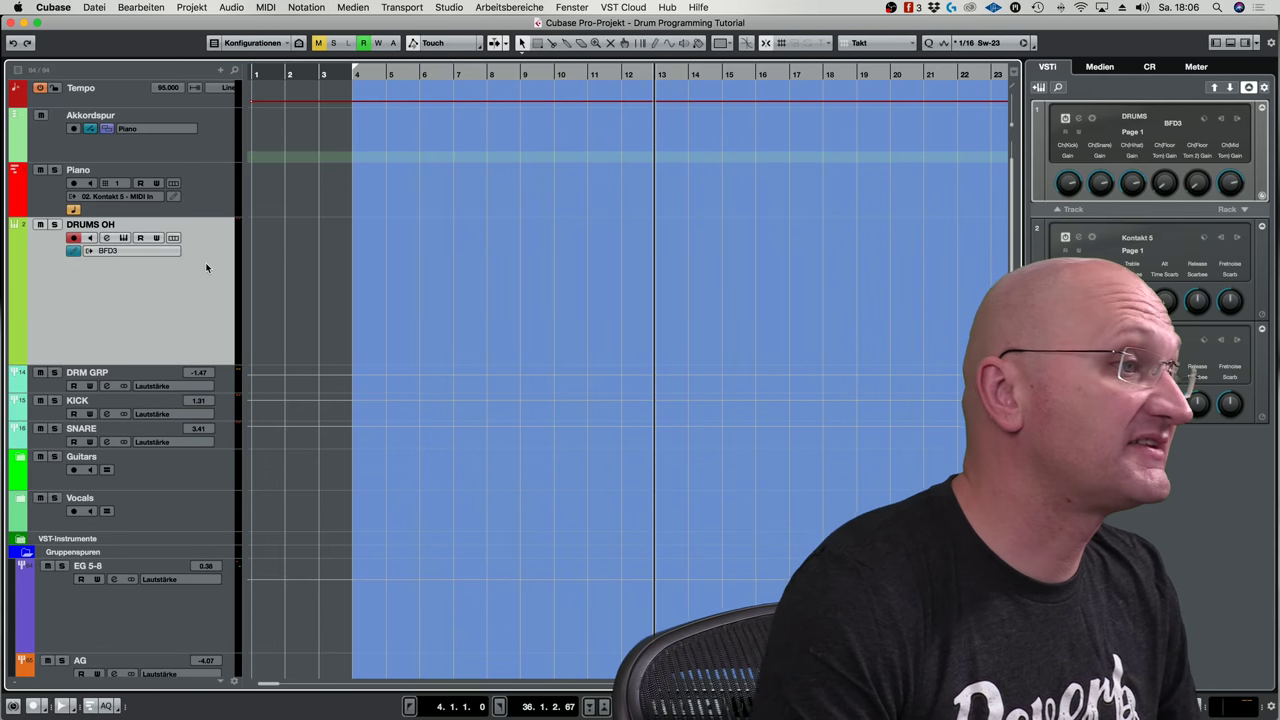
# Start adding an instrument track below Piano and look through the VST instruments available for it
pyautogui.rightClick(219, 199)
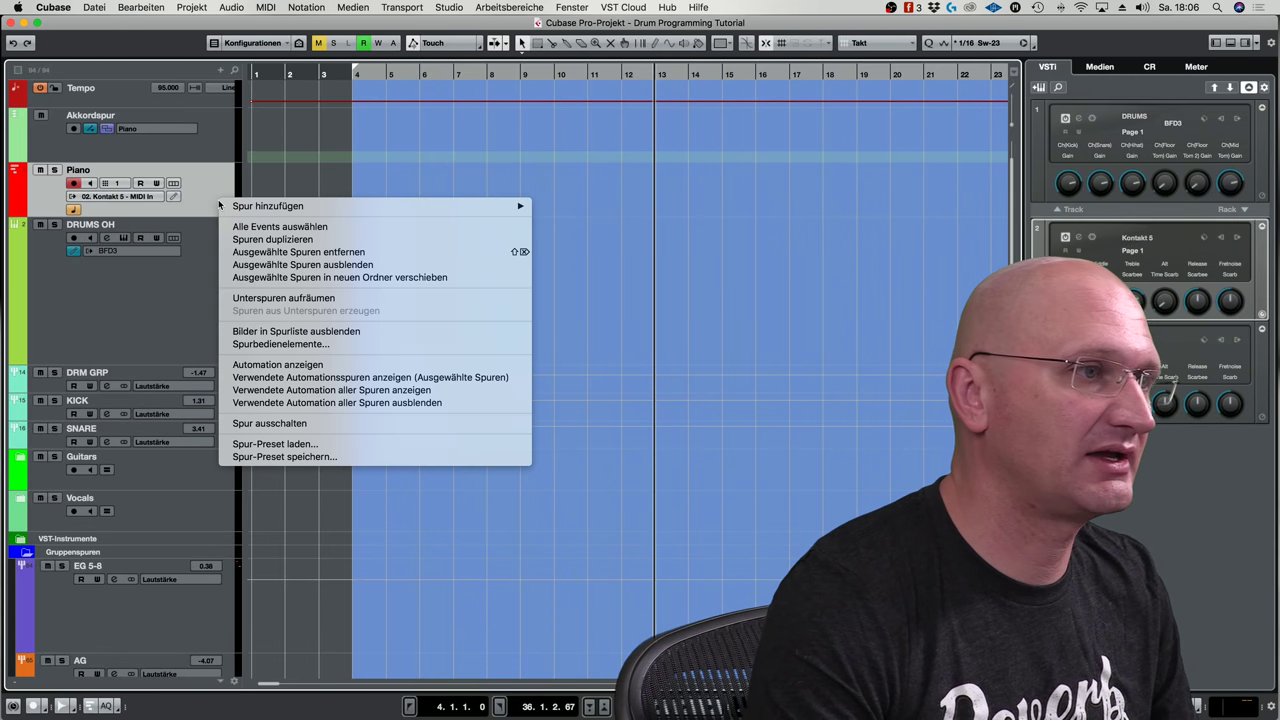
pyautogui.moveTo(306, 207)
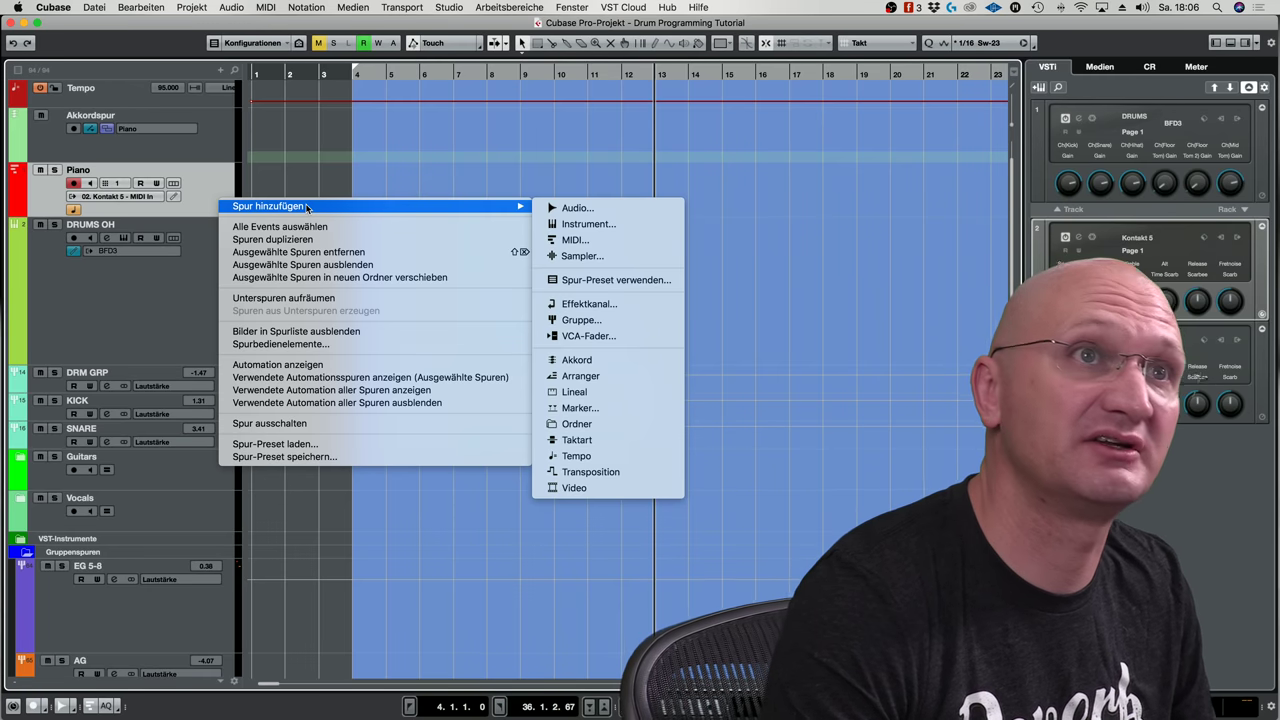
pyautogui.click(618, 224)
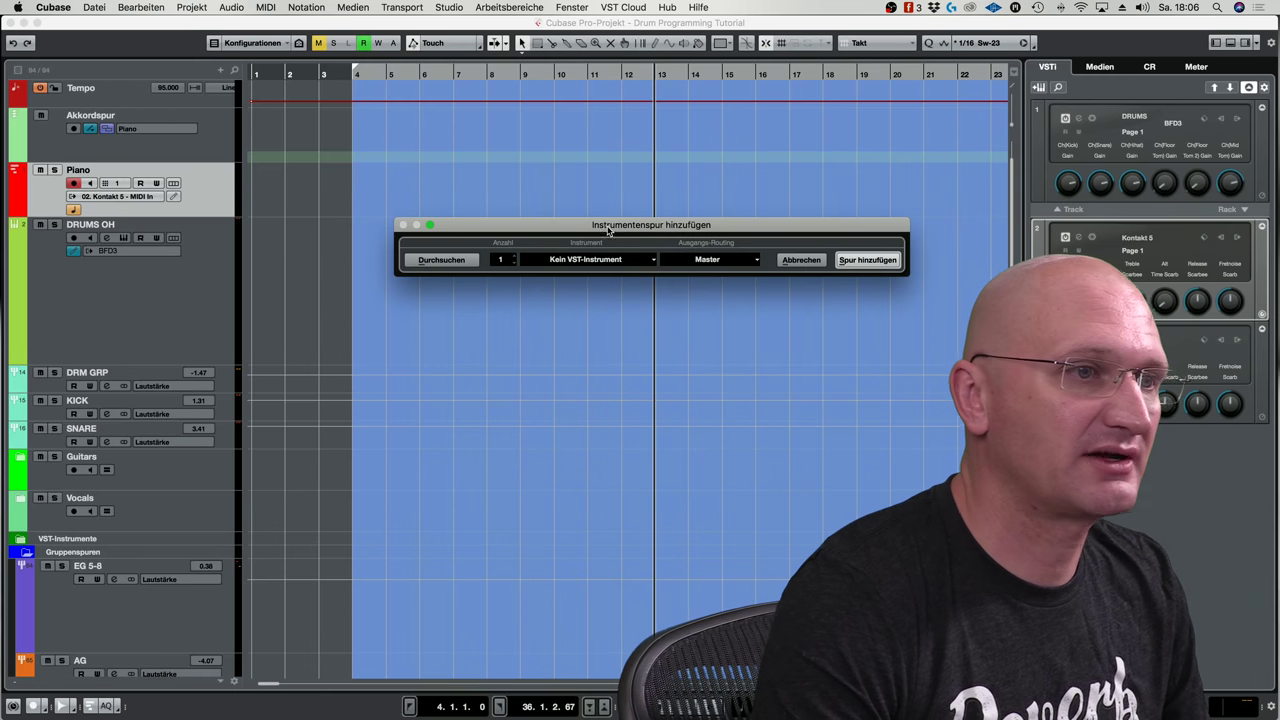
pyautogui.click(626, 260)
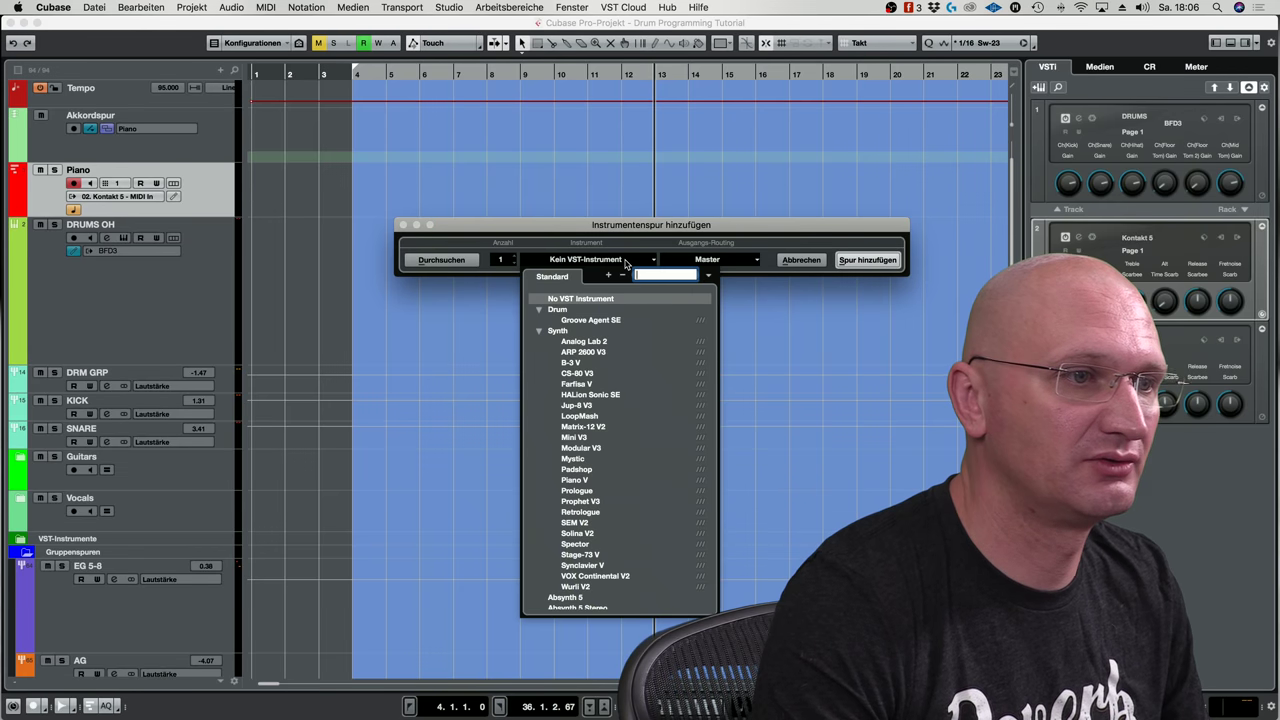
pyautogui.scroll(-3, 618, 530)
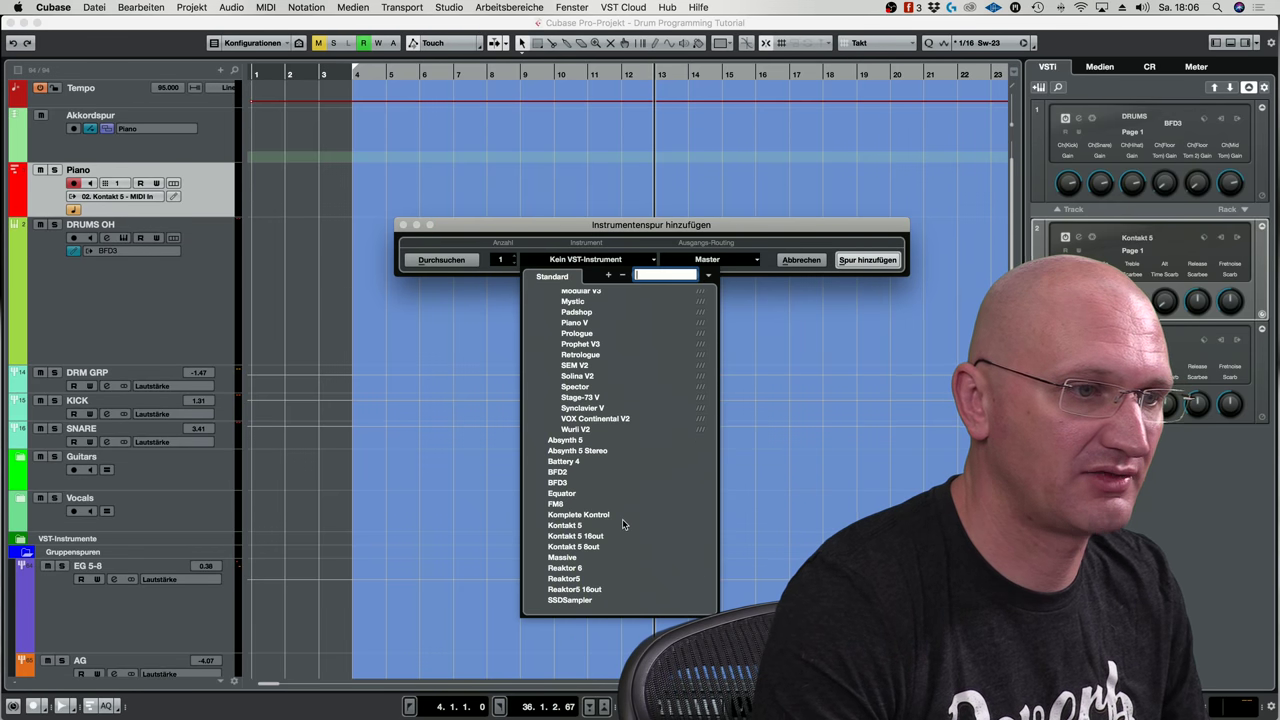
pyautogui.click(778, 270)
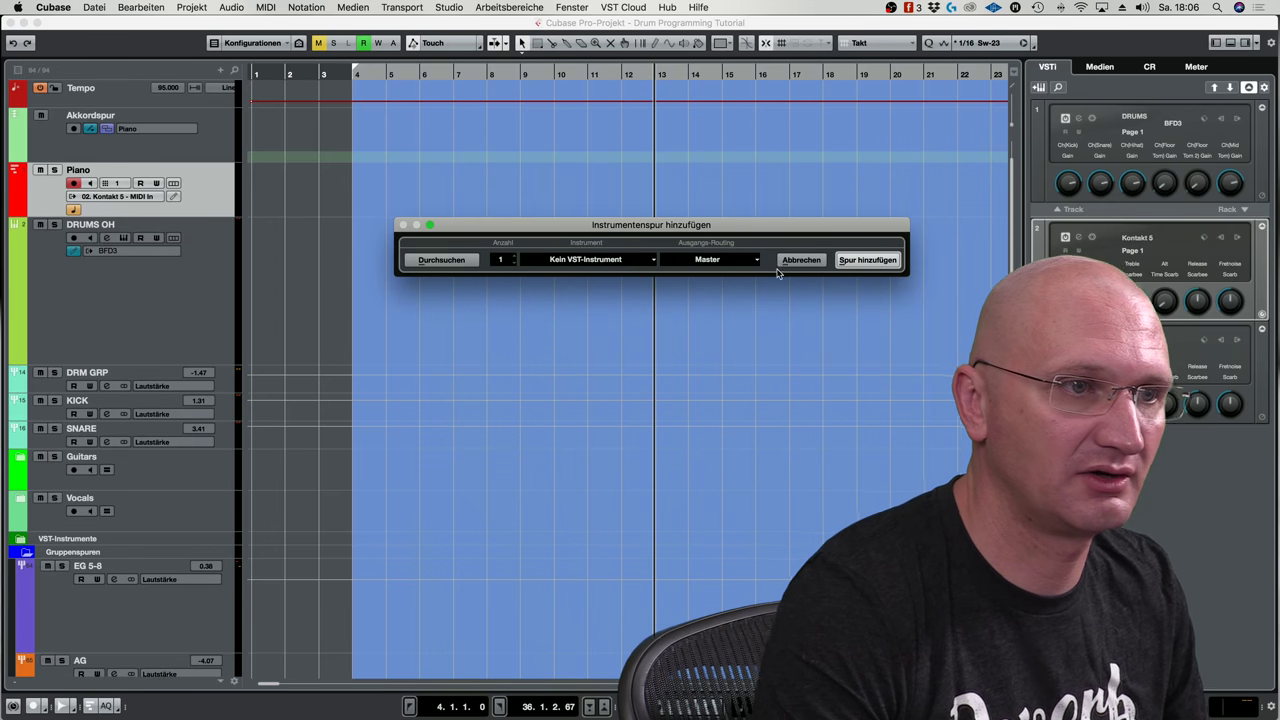
# Search the track presets for "clc" and cancel adding the instrument track
pyautogui.click(453, 258)
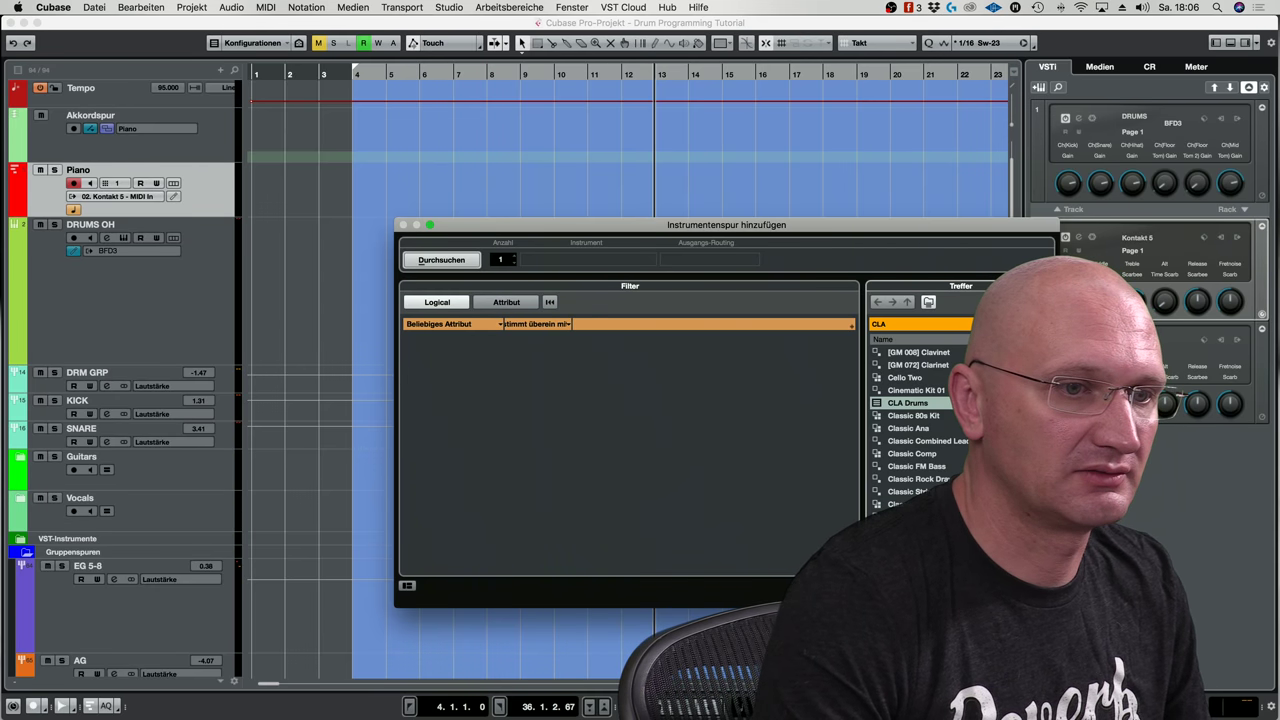
pyautogui.write('clc')
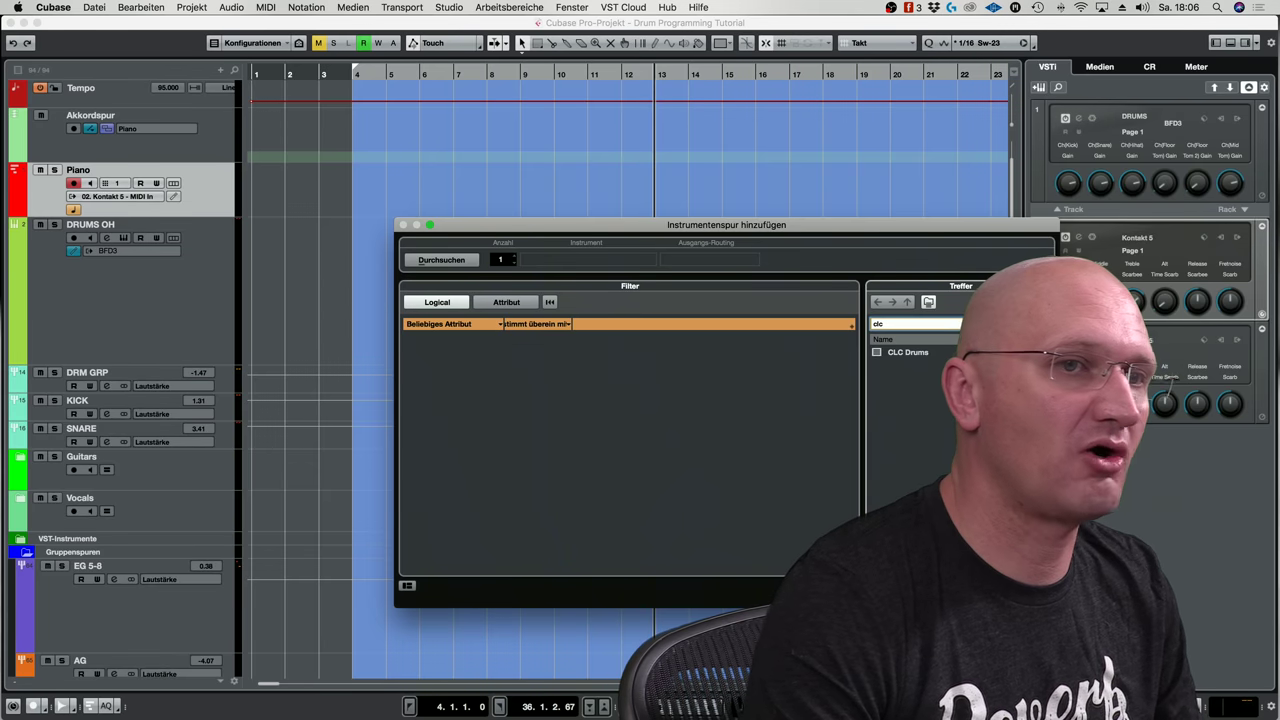
pyautogui.press('Escape')
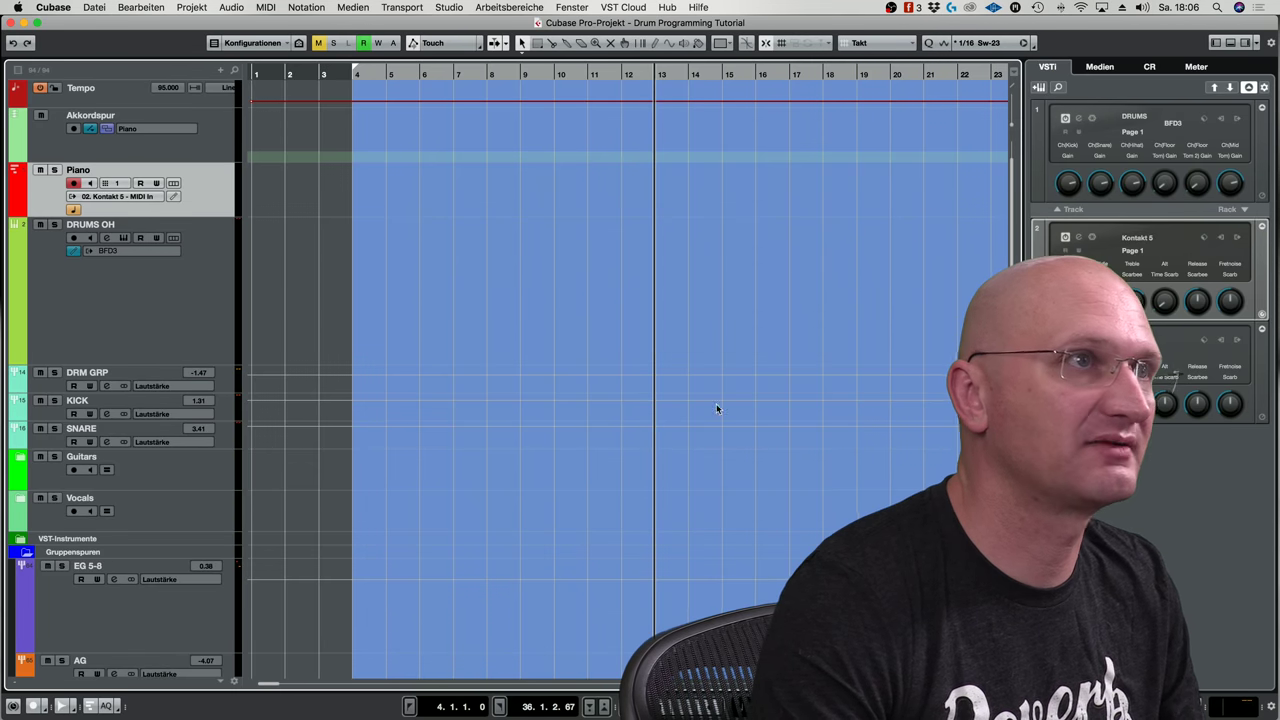
# Open the MixConsole and inspect the Teletronix LA-2A and Neve 1073 insert plug-ins on the DRUMS OH and Room channels
pyautogui.press('F3')
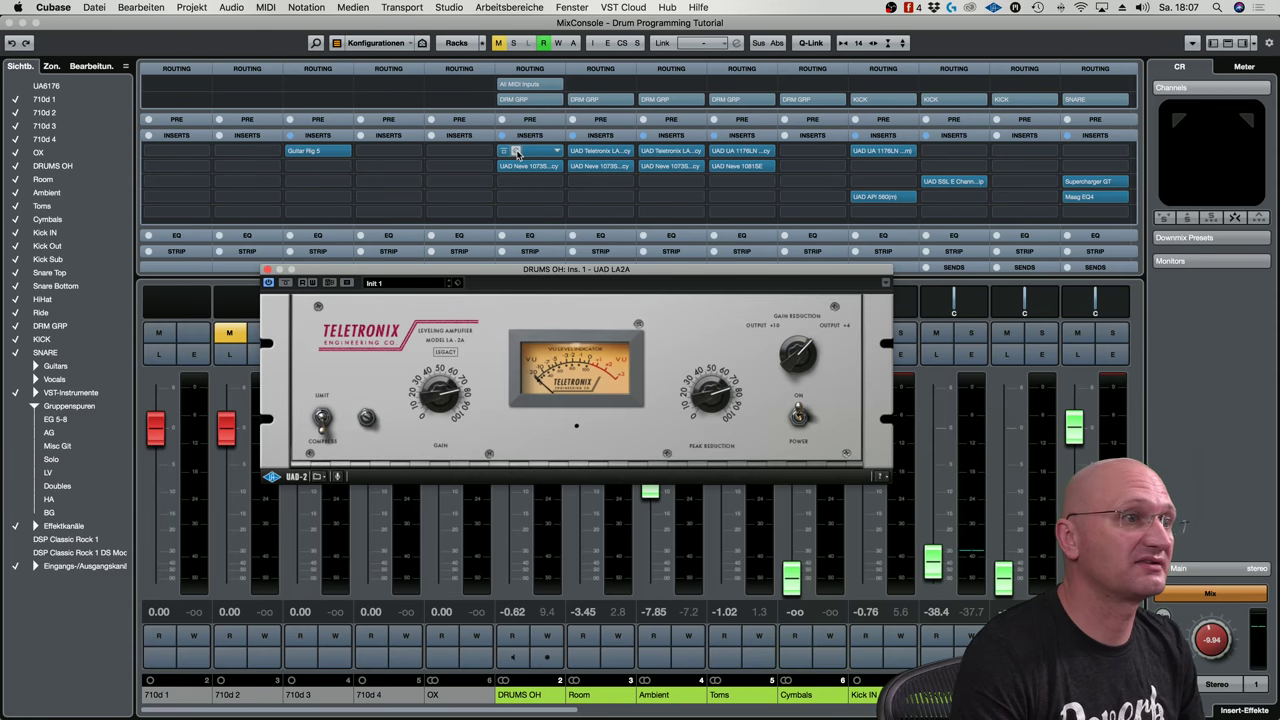
pyautogui.click(516, 151)
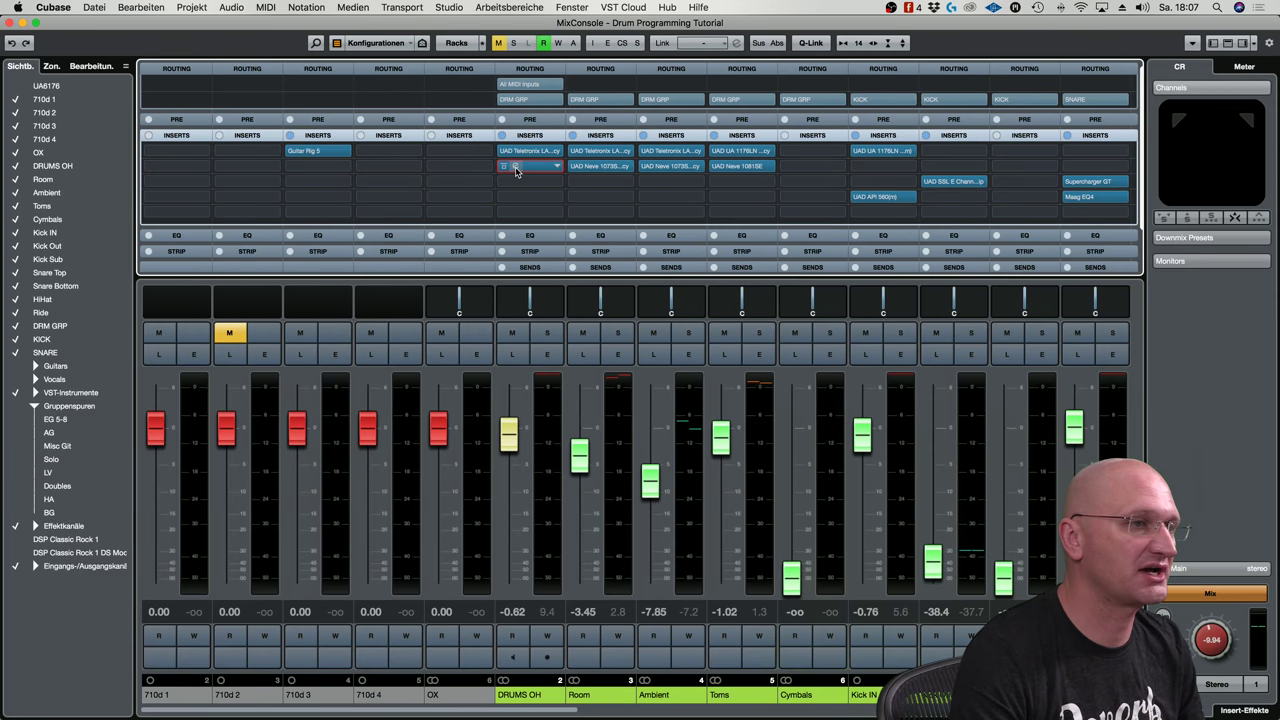
pyautogui.click(516, 167)
pyautogui.moveTo(523, 167); pyautogui.dragTo(587, 168)
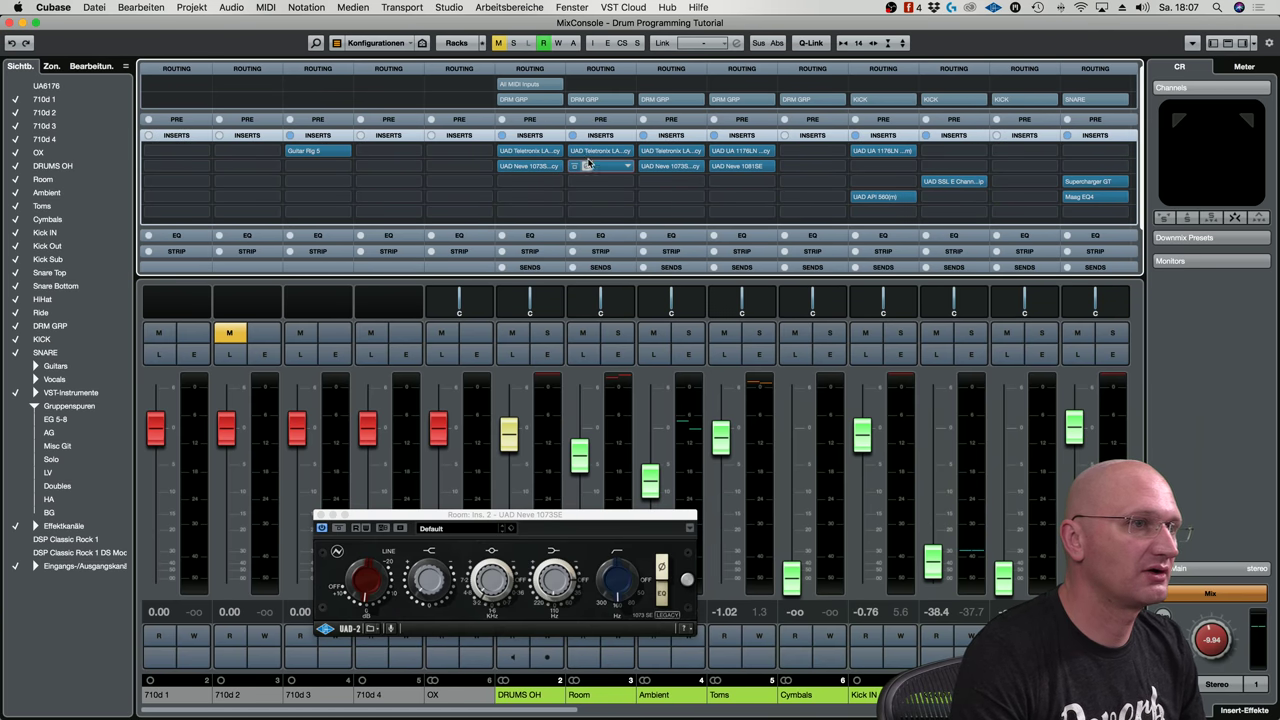
pyautogui.click(588, 151)
pyautogui.click(588, 151)
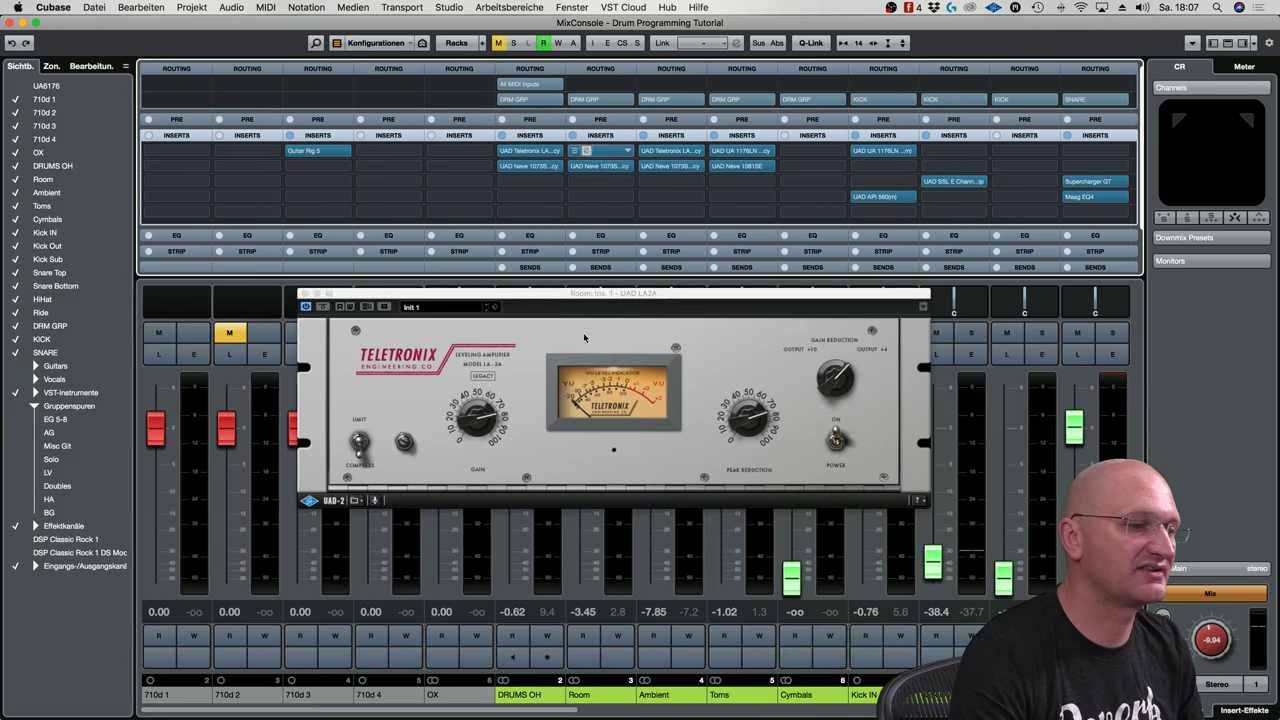
pyautogui.click(588, 151)
# Review the individual drum channels and the DRM GRP, KICK and SNARE group channels, and close the MixConsole
pyautogui.moveTo(600, 716); pyautogui.dragTo(670, 718)
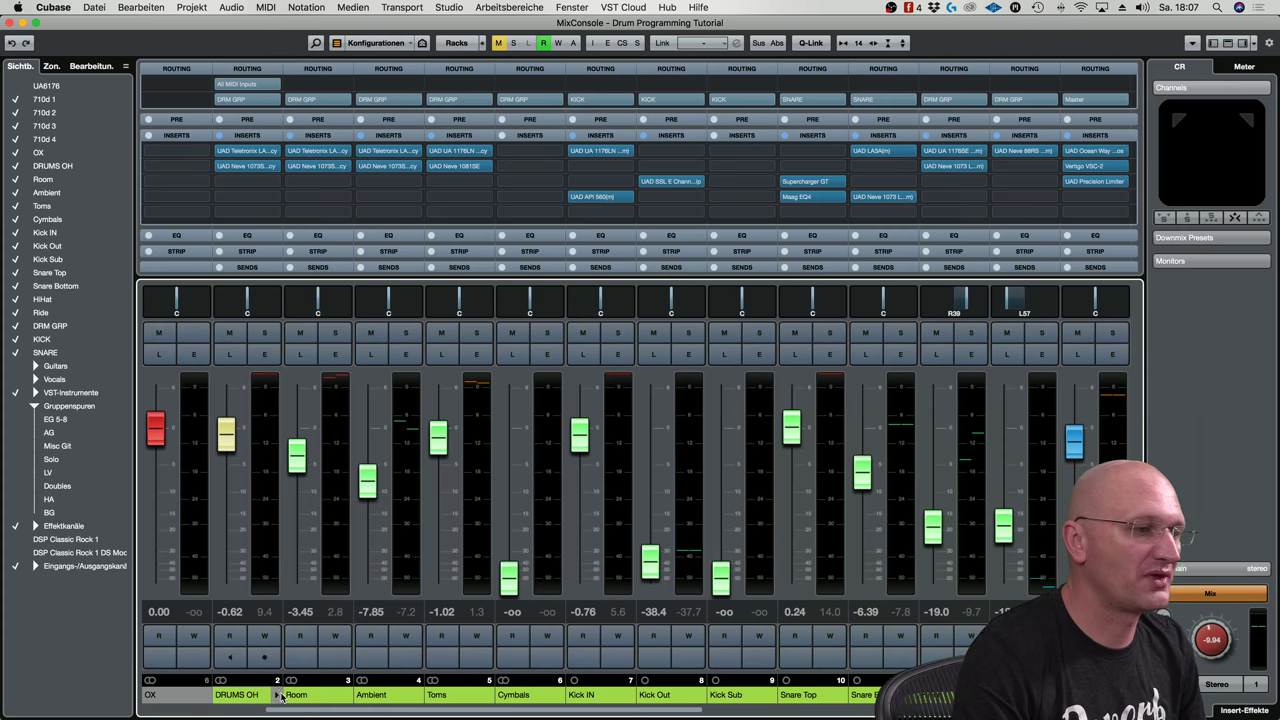
pyautogui.moveTo(600, 715); pyautogui.dragTo(686, 718)
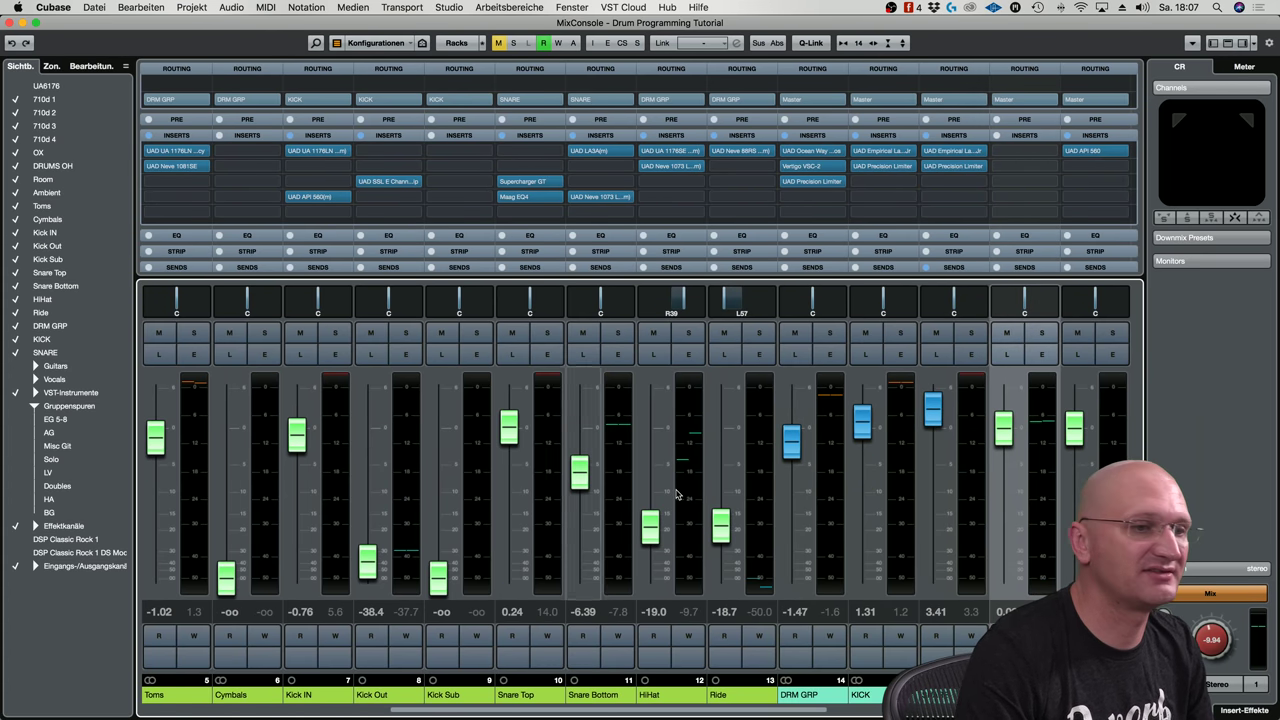
pyautogui.click(831, 477)
pyautogui.click(903, 465)
pyautogui.click(968, 460)
pyautogui.click(910, 462)
pyautogui.click(833, 457)
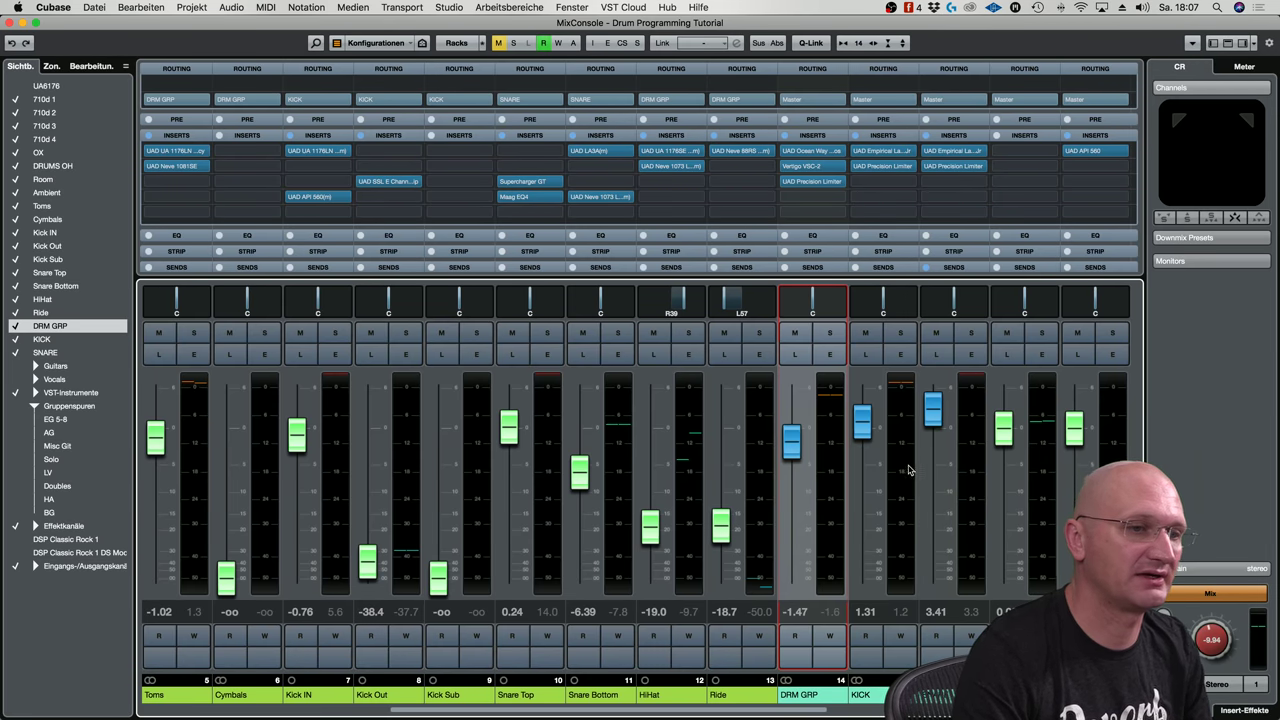
pyautogui.moveTo(790, 712); pyautogui.dragTo(514, 713)
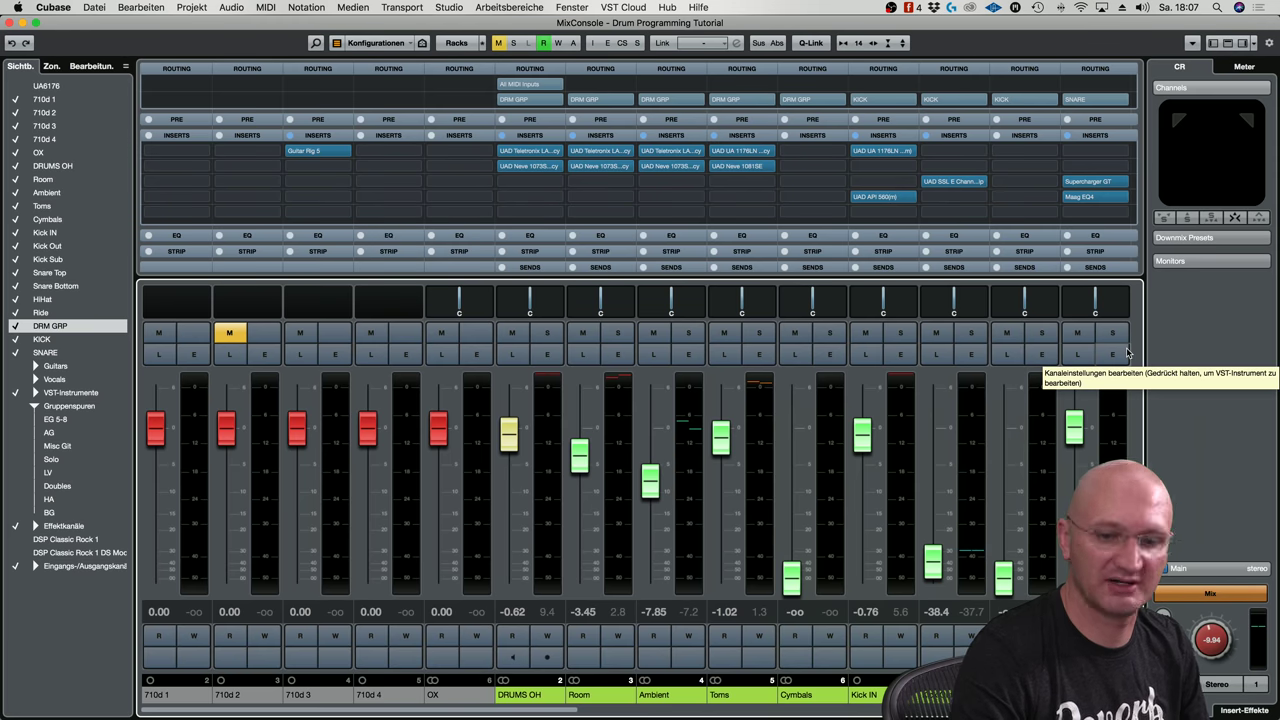
pyautogui.click(10, 22)
# Select the DRUMS OH instrument track and unfold its individual drum output channels in the track list
pyautogui.click(182, 328)
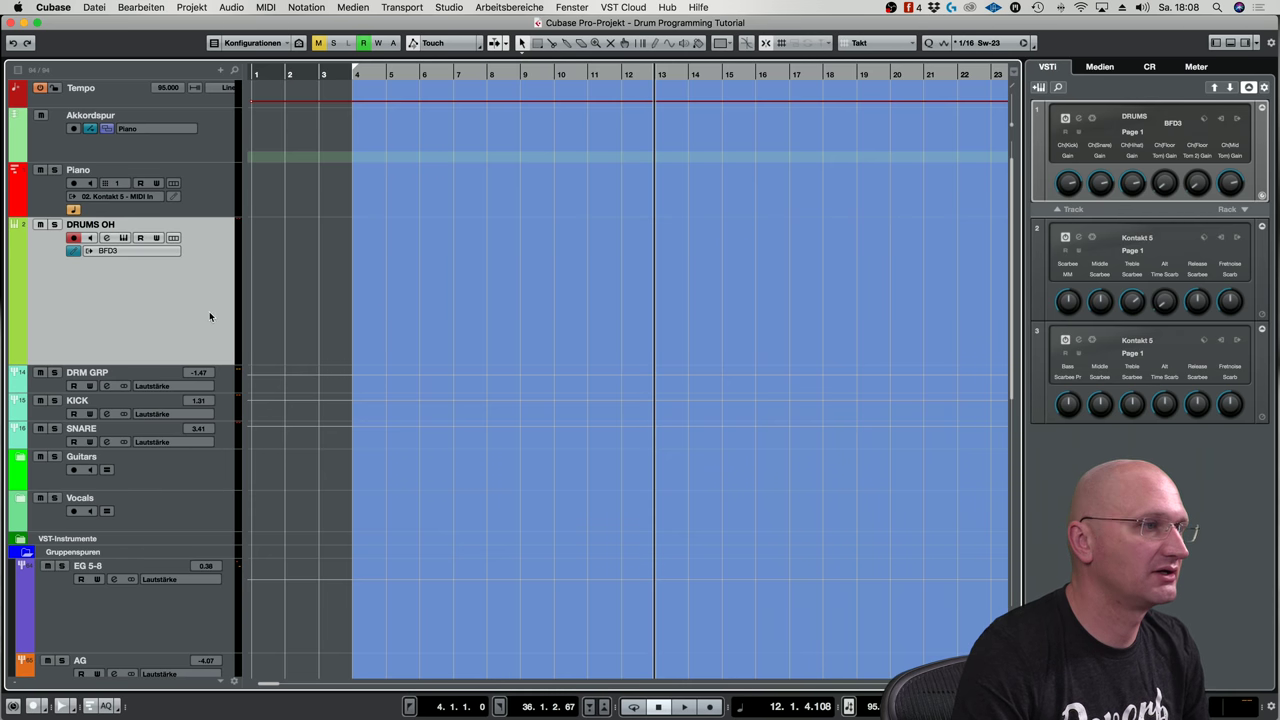
pyautogui.click(222, 207)
pyautogui.click(180, 254)
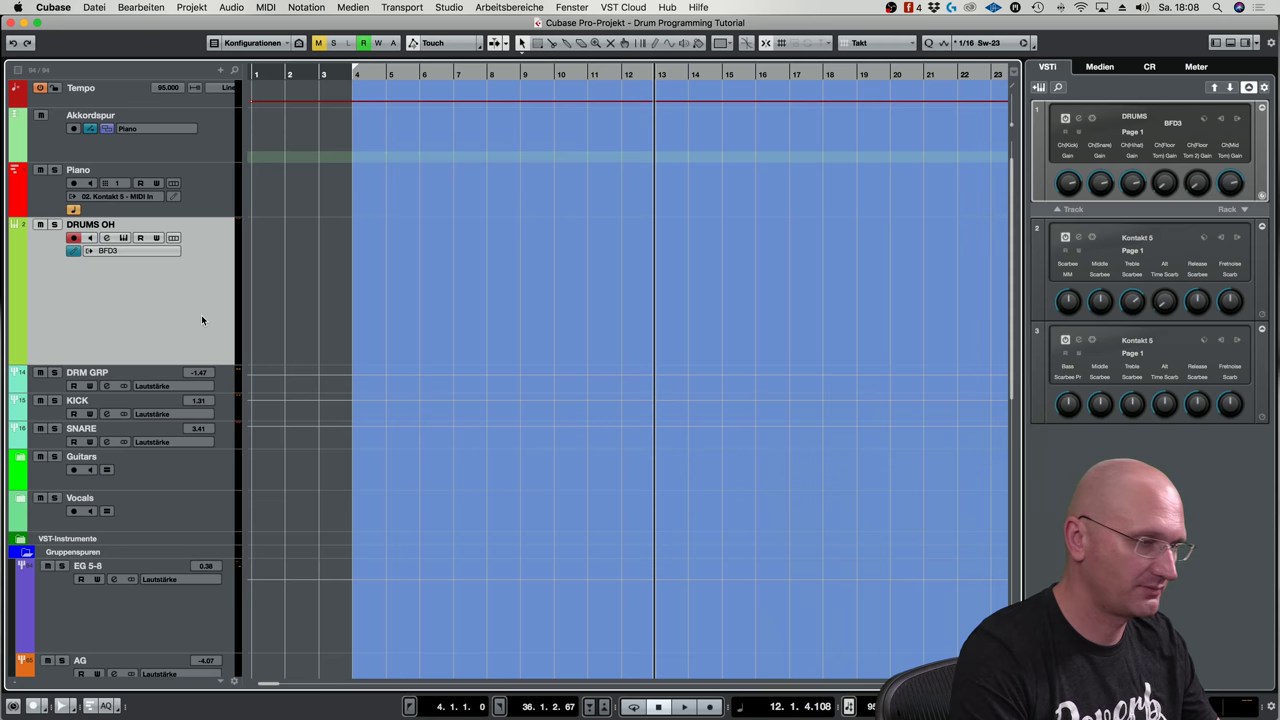
pyautogui.click(16, 360)
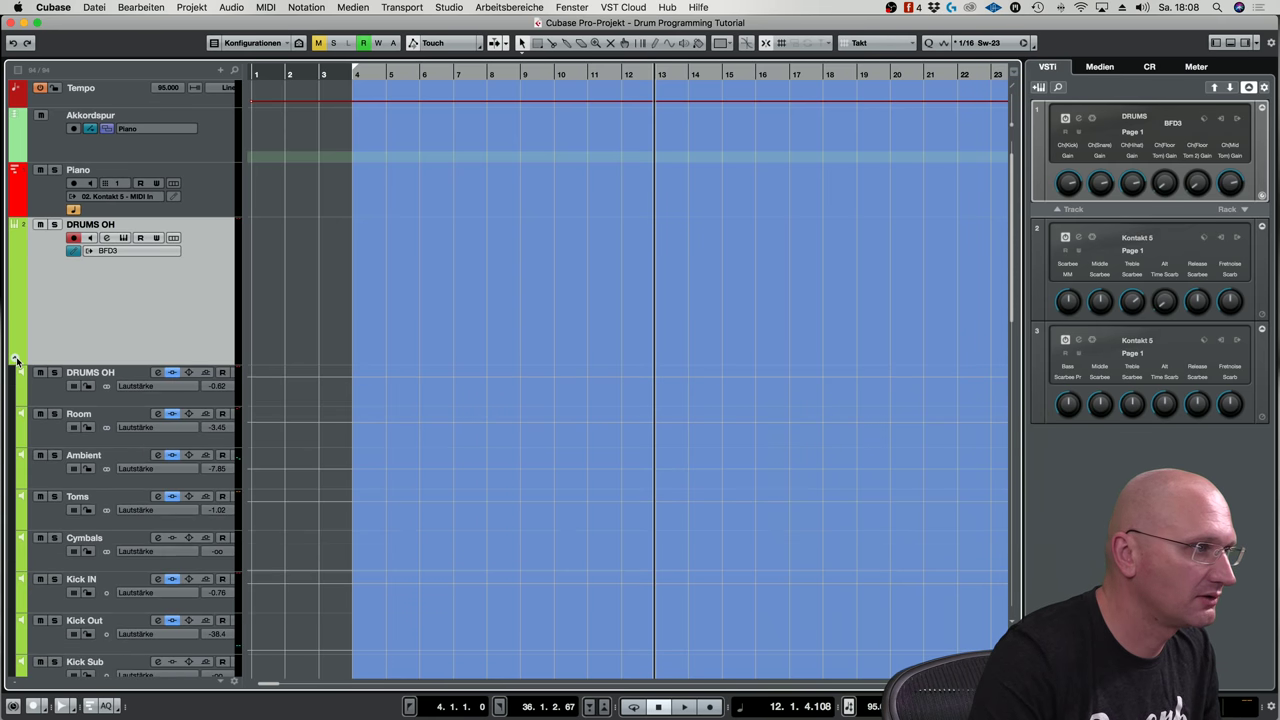
pyautogui.scroll(-10, 430, 345)
pyautogui.scroll(6, 431, 348)
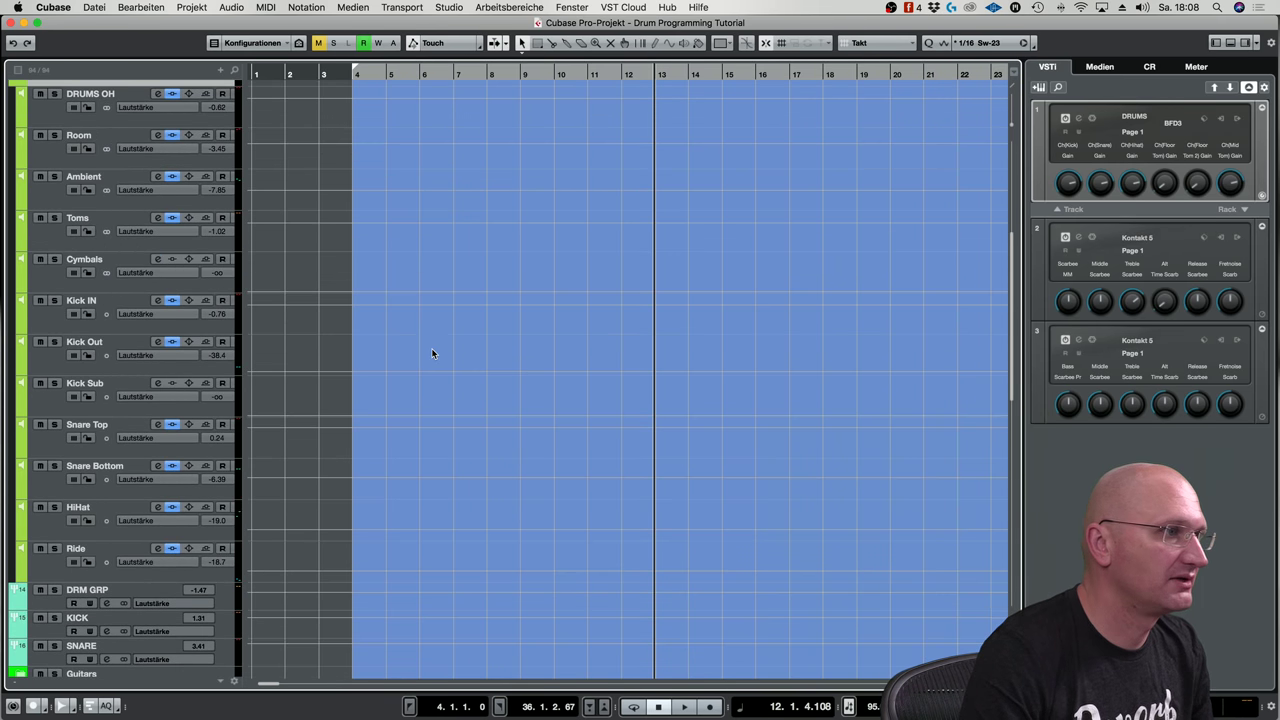
pyautogui.scroll(3, 432, 353)
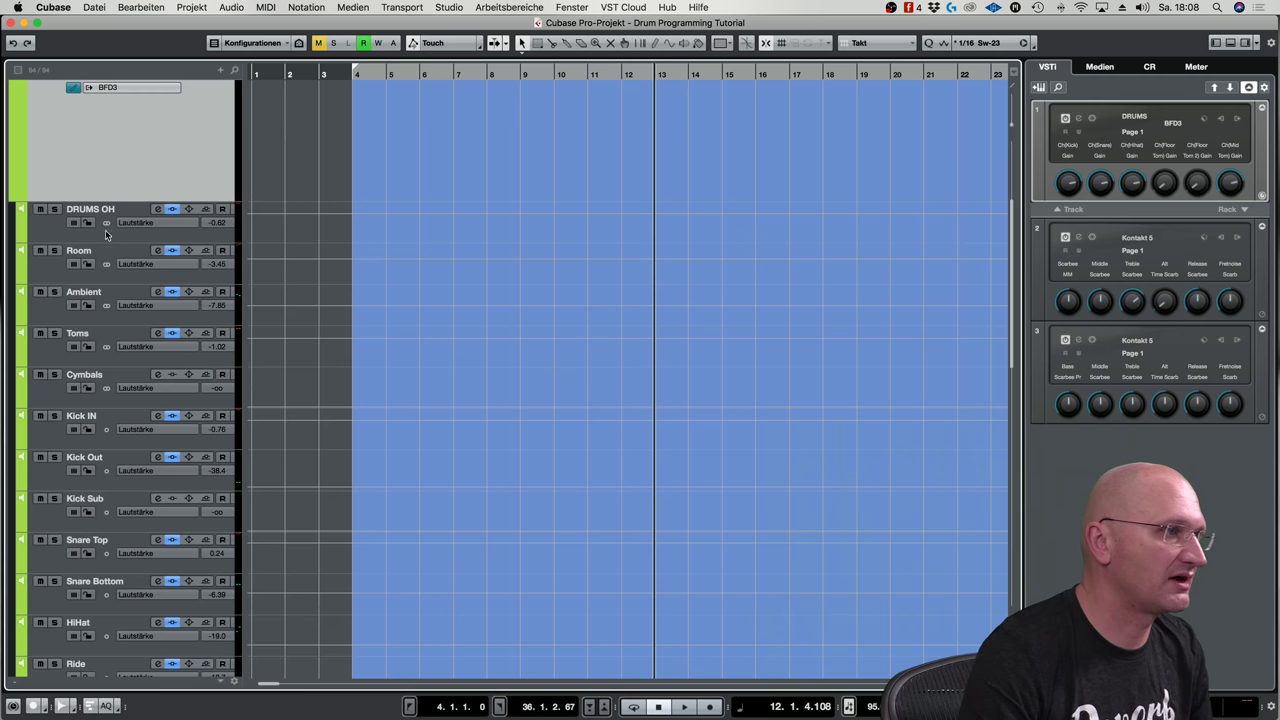
# Step the selection through the drum outputs down to Kick Sub and back to DRUMS OH, and fold the output channels
pyautogui.press('Down')
pyautogui.press('Down')
pyautogui.press('Down')
pyautogui.press('Down')
pyautogui.press('Down')
pyautogui.press('Down')
pyautogui.press('Down')
pyautogui.press('Down')
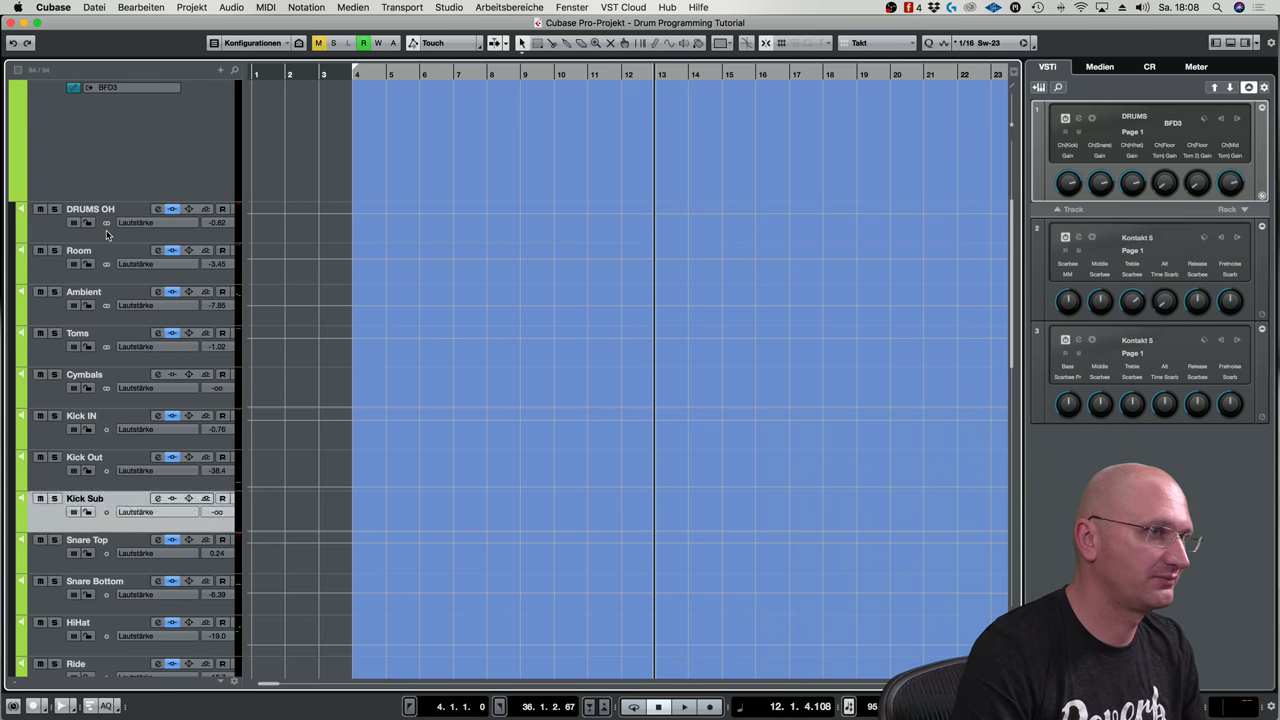
pyautogui.press('Up')
pyautogui.press('Up')
pyautogui.press('Up')
pyautogui.press('Up')
pyautogui.press('Up')
pyautogui.press('Up')
pyautogui.press('Up')
pyautogui.press('Up')
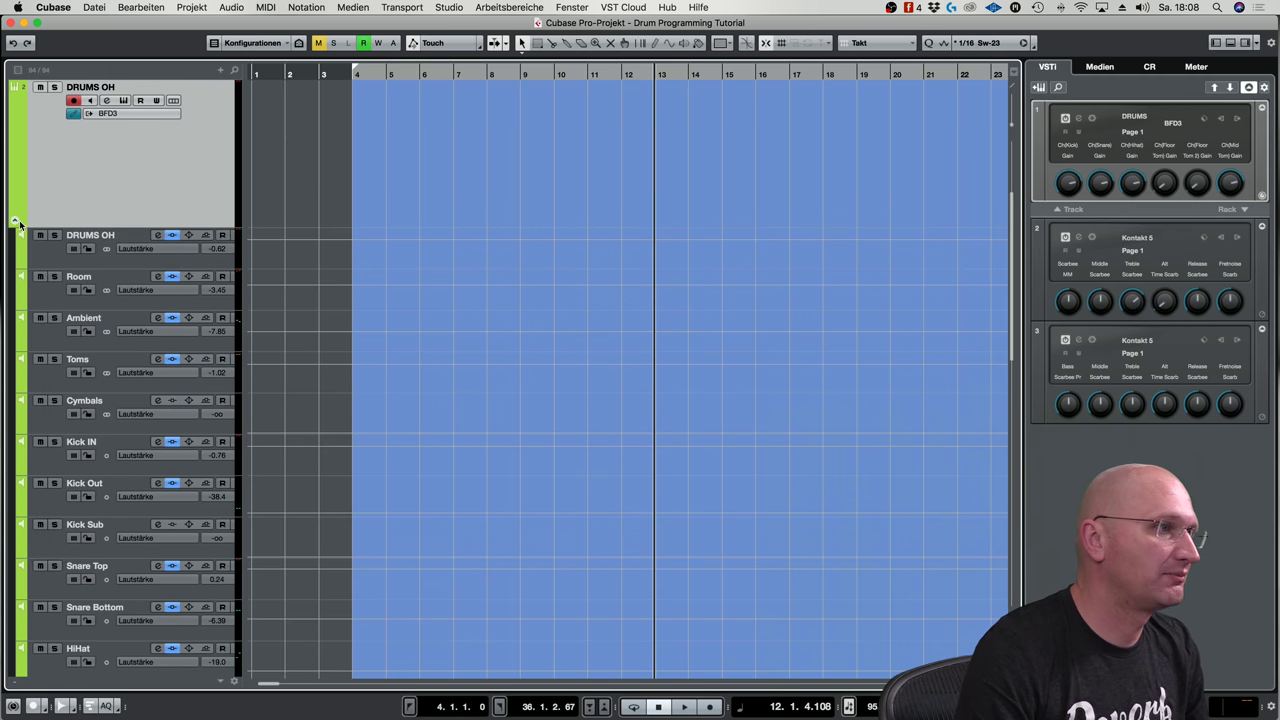
pyautogui.click(16, 224)
pyautogui.scroll(4, 213, 341)
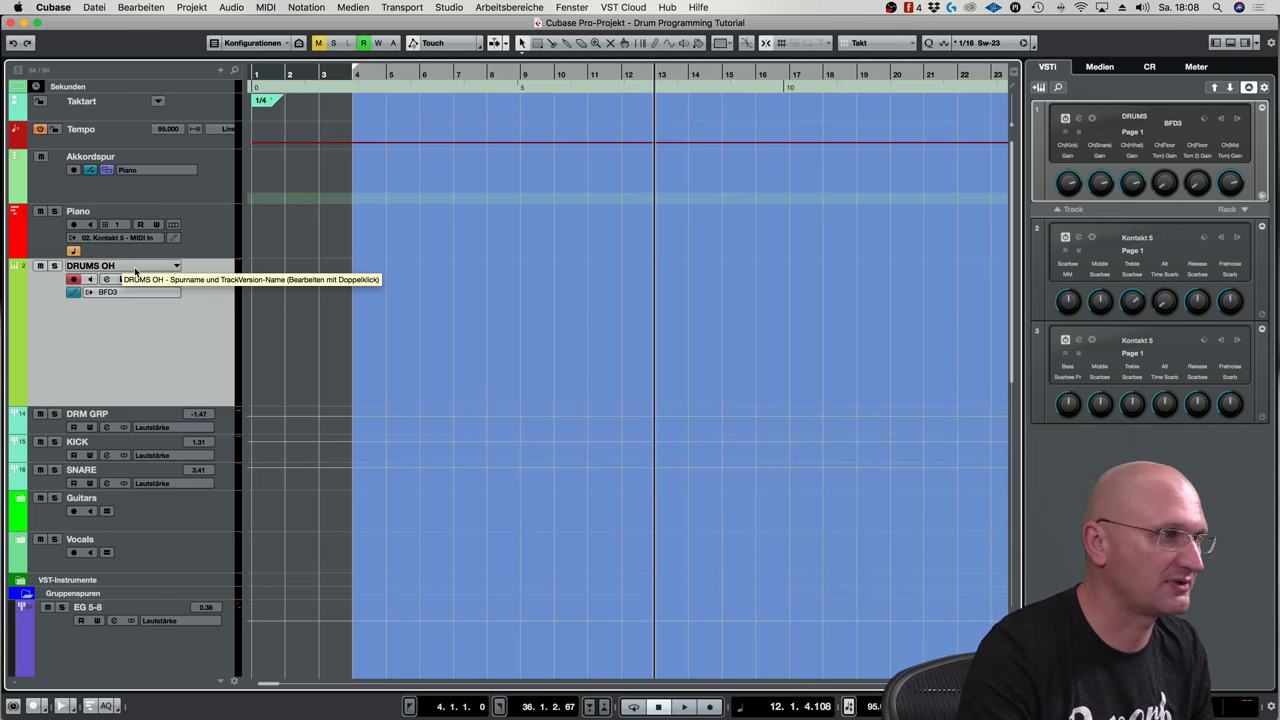
# Open the BFD3 instrument editor for the DRUMS OH track and reposition its window over the arrangement
pyautogui.click(204, 244)
pyautogui.click(389, 343)
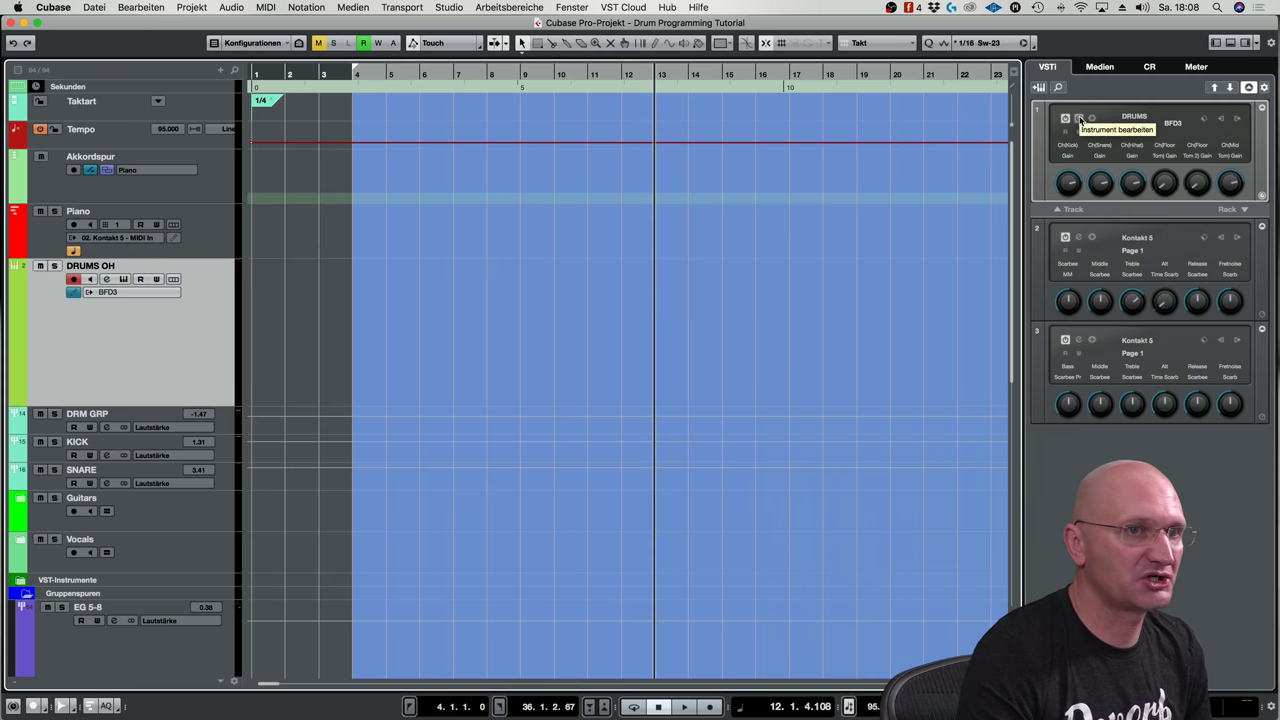
pyautogui.click(1080, 119)
pyautogui.moveTo(839, 111); pyautogui.dragTo(773, 114)
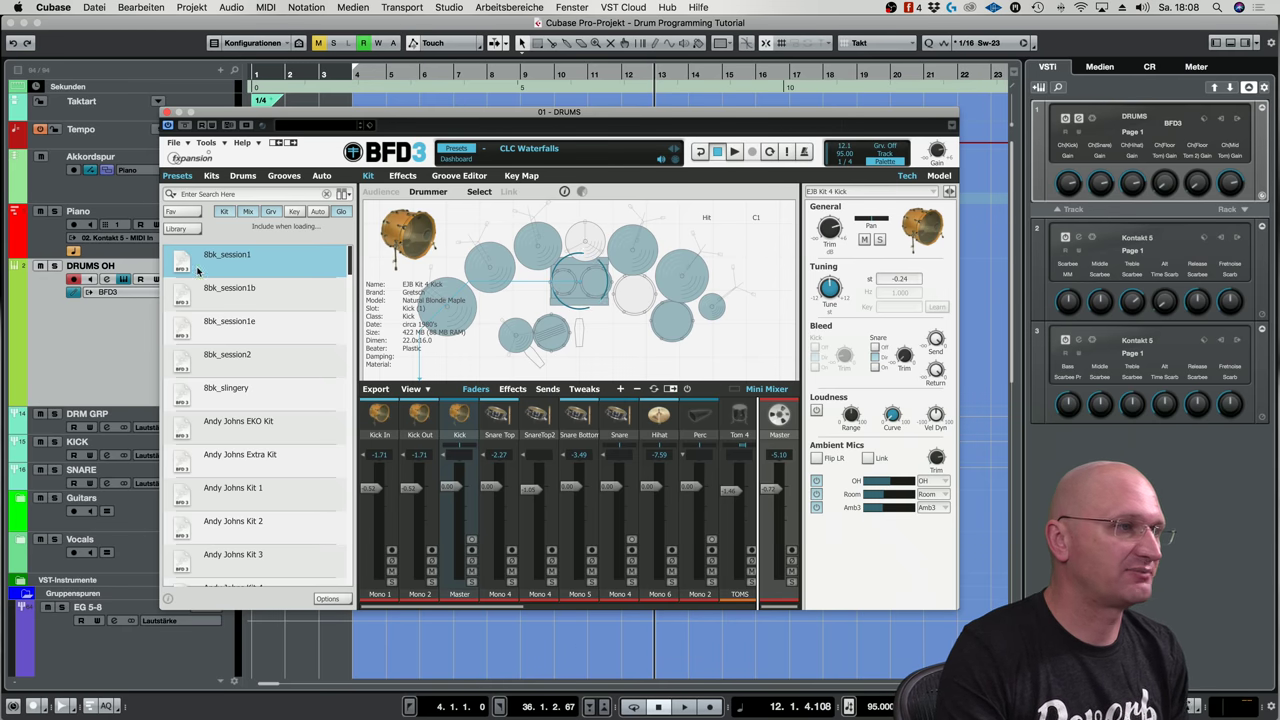
# Look through the library filter options of the preset browser and the kick drum browser
pyautogui.click(196, 229)
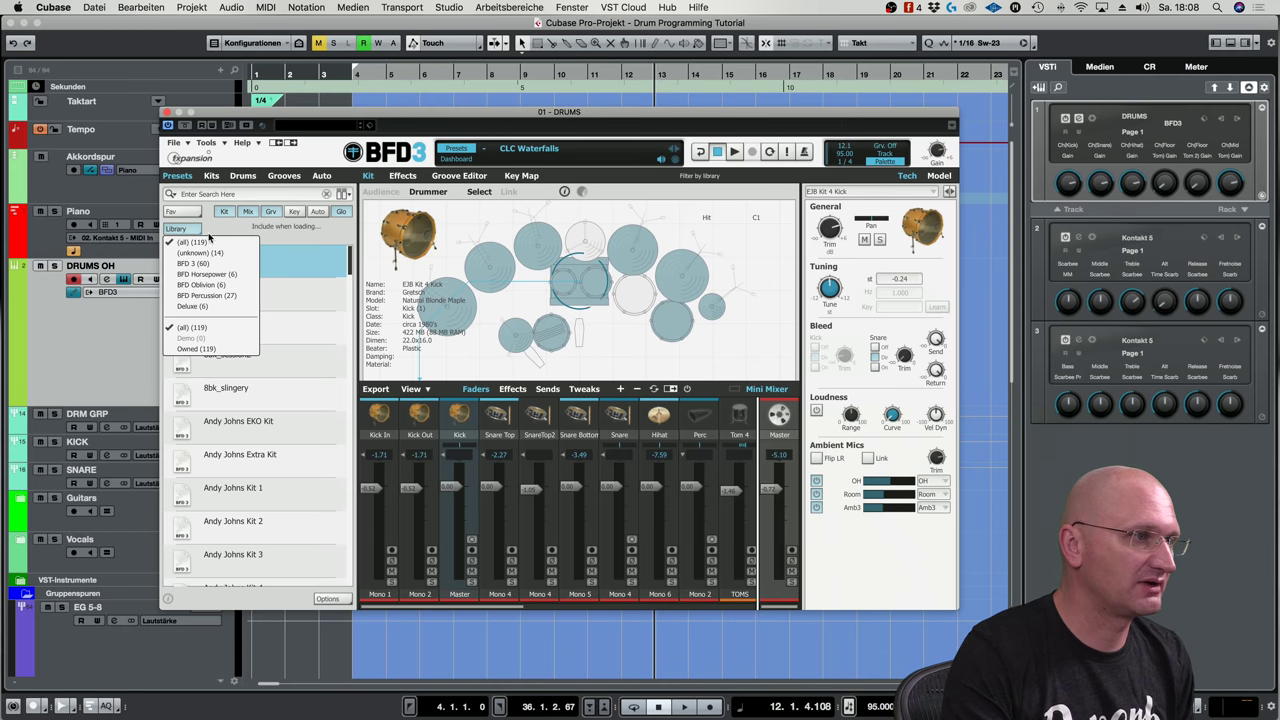
pyautogui.click(291, 237)
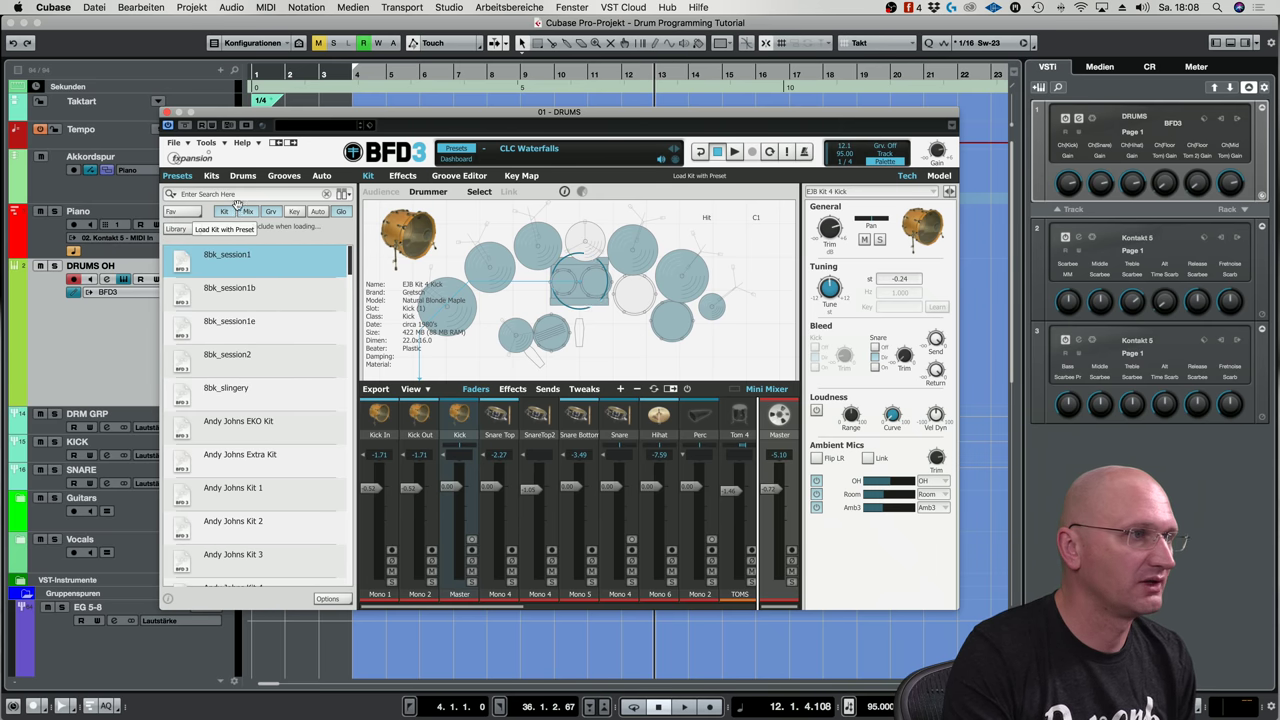
pyautogui.click(208, 177)
pyautogui.click(244, 177)
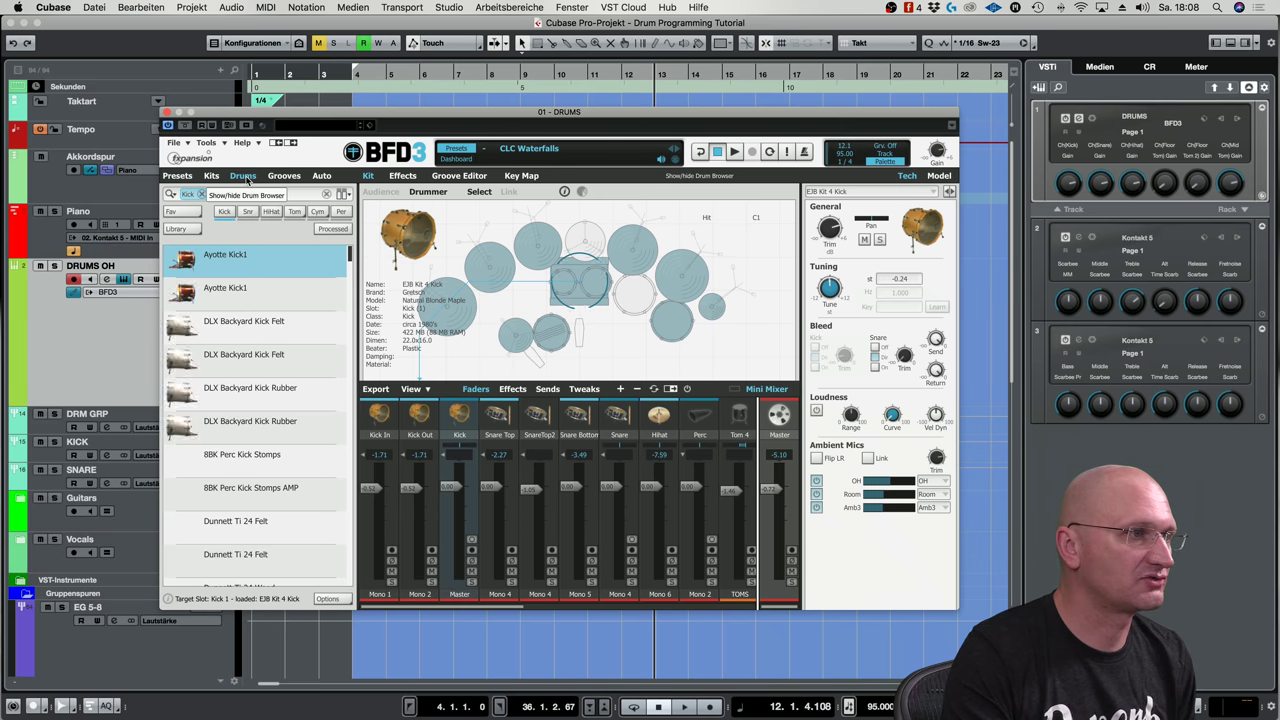
pyautogui.click(190, 230)
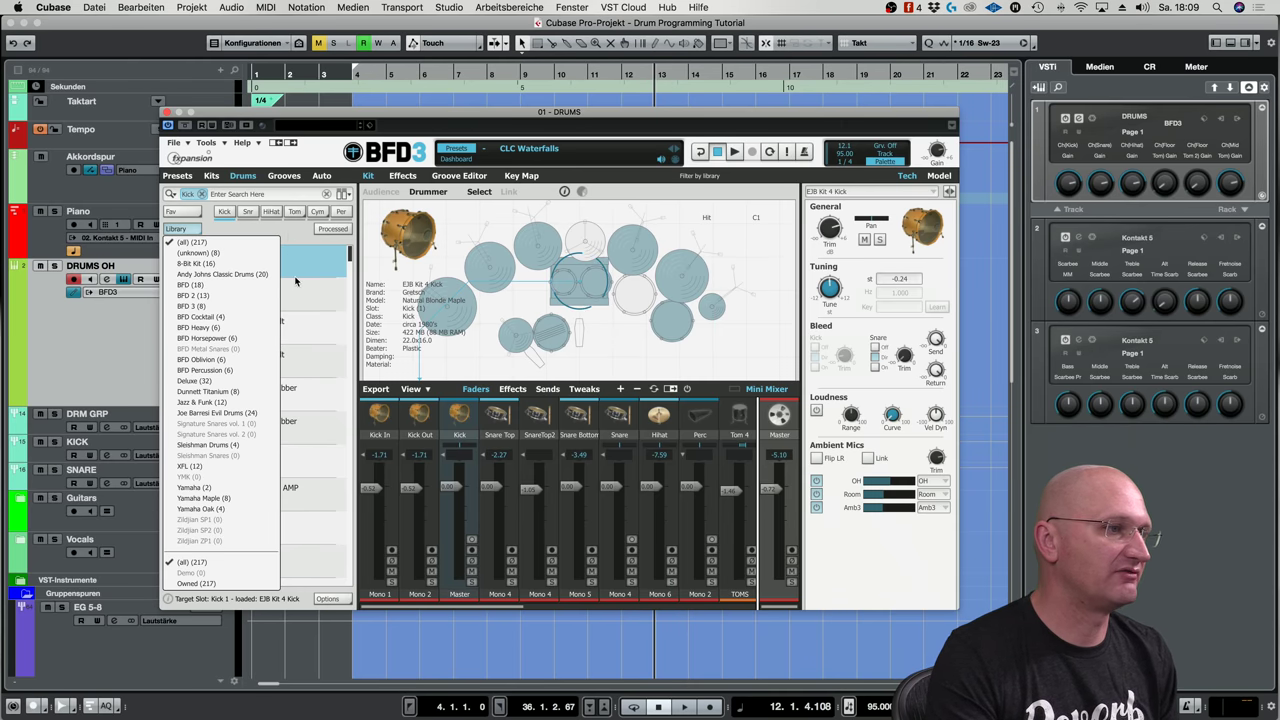
pyautogui.click(288, 238)
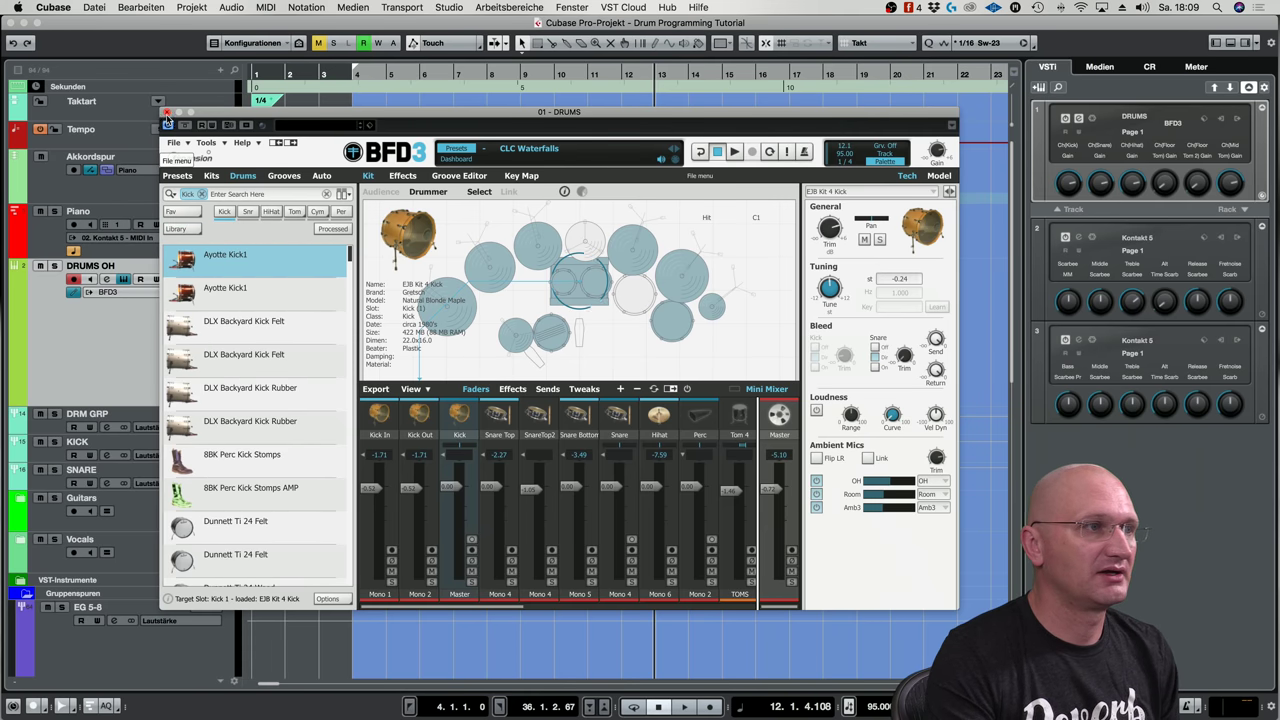
# Reposition the BFD3 window over the arrangement and switch its browser back to presets
pyautogui.moveTo(310, 119); pyautogui.dragTo(305, 113)
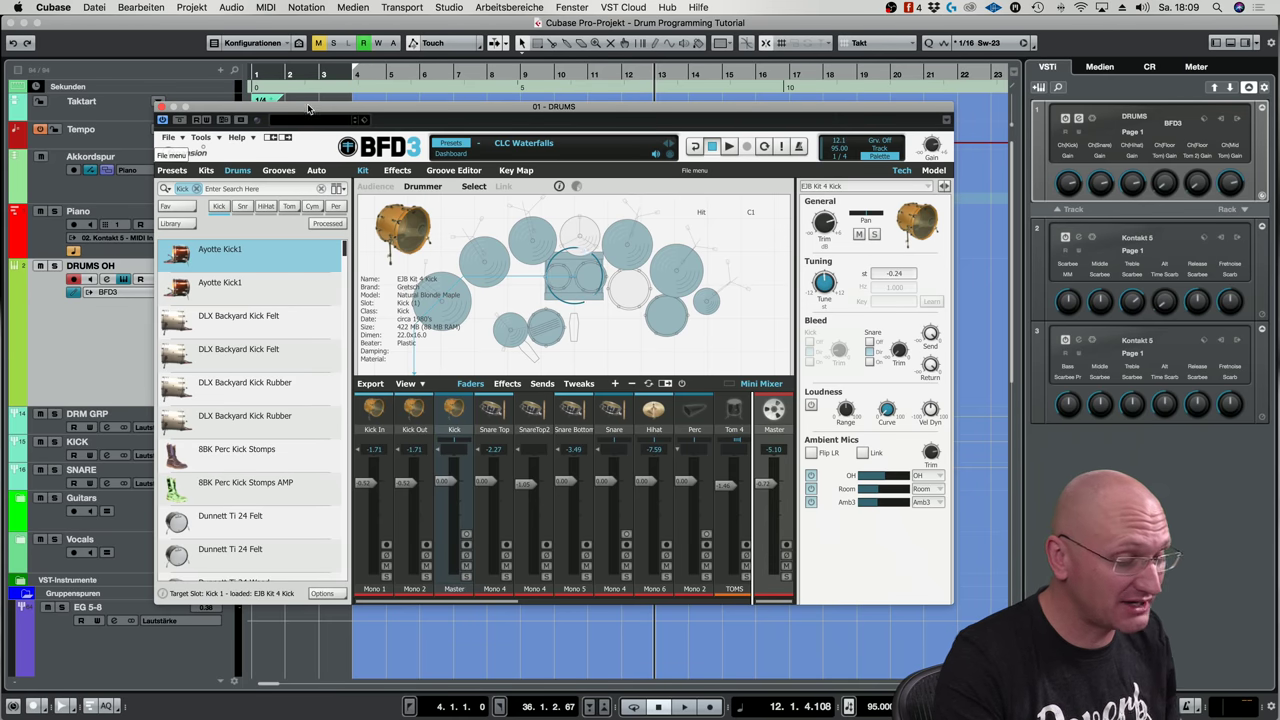
pyautogui.moveTo(348, 106); pyautogui.dragTo(354, 119)
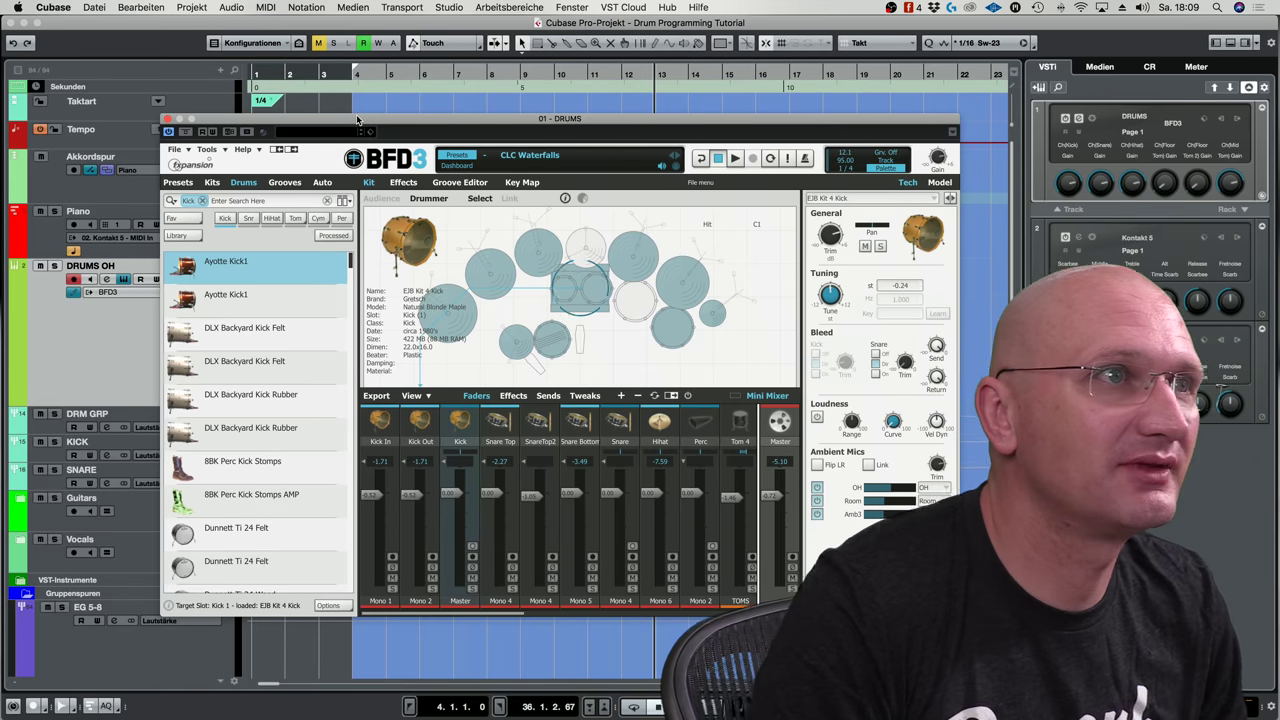
pyautogui.moveTo(391, 128); pyautogui.dragTo(405, 121)
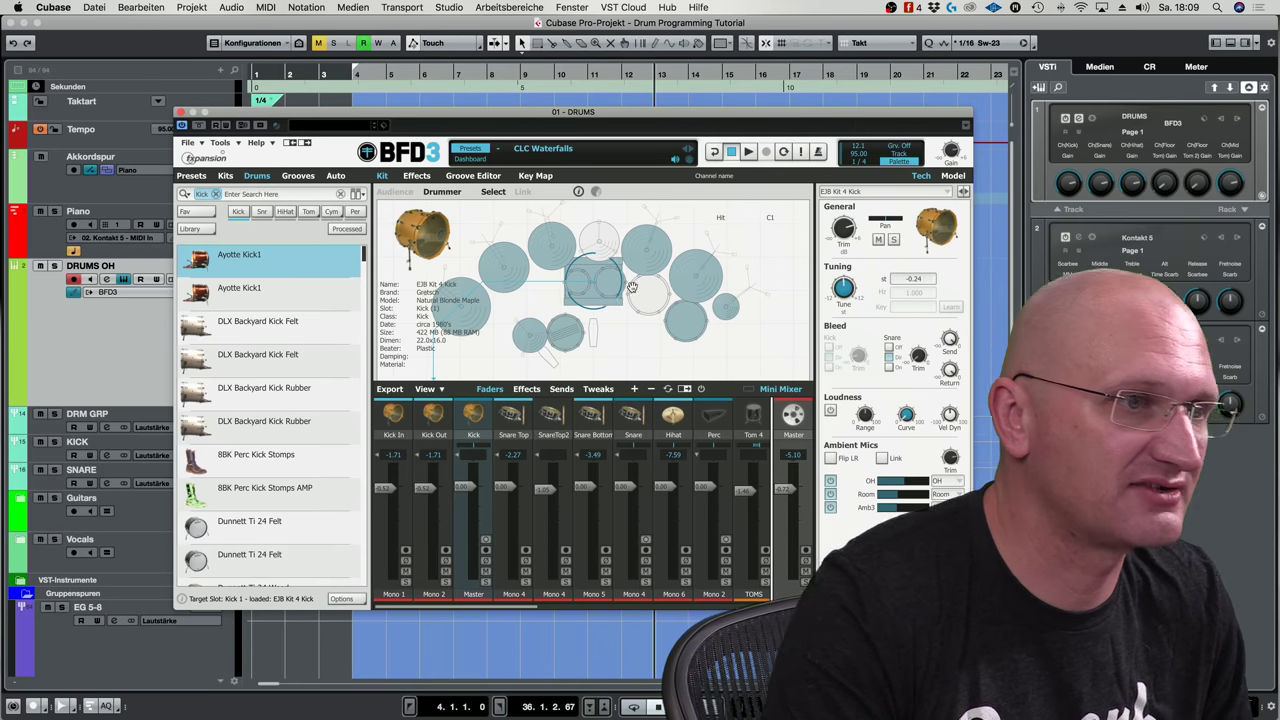
pyautogui.click(191, 175)
pyautogui.moveTo(367, 266)
pyautogui.mouseDown()
pyautogui.moveTo(360, 487)
pyautogui.moveTo(370, 248)
pyautogui.mouseUp()
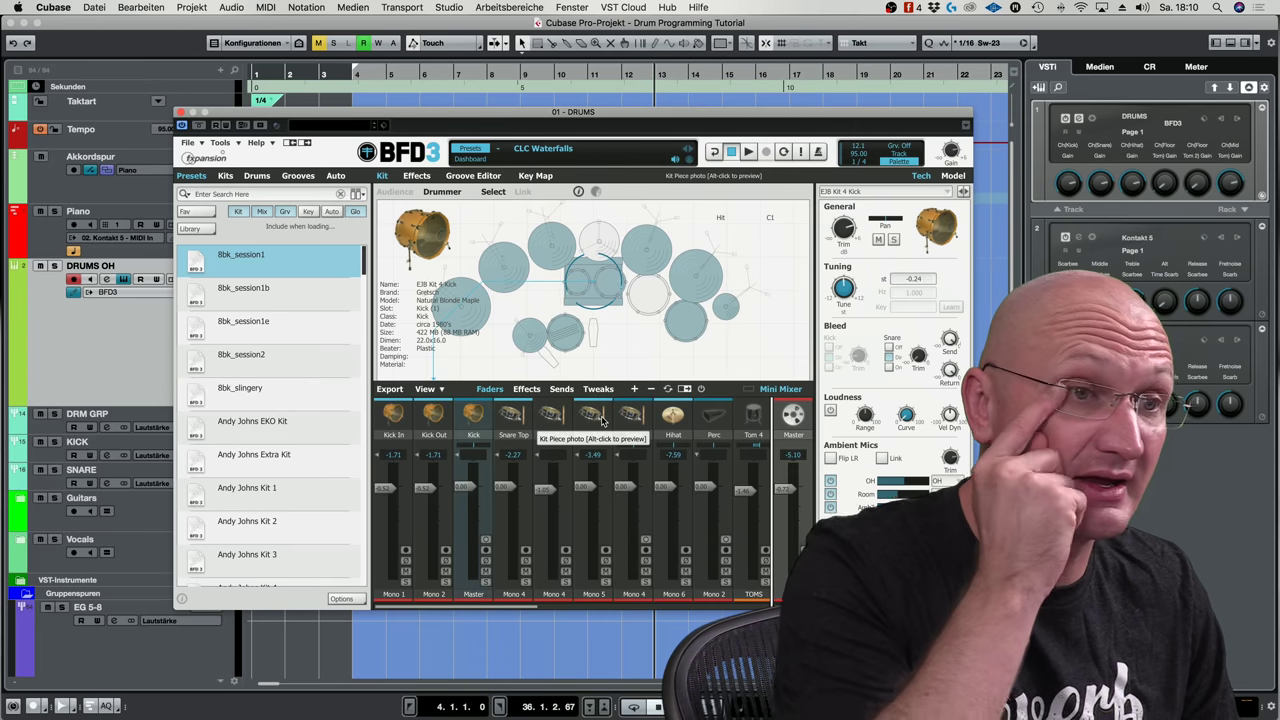
# Examine the overhead and ambient microphones in the kit view and the mixer channels through OH, Room and Amb3
pyautogui.click(726, 260)
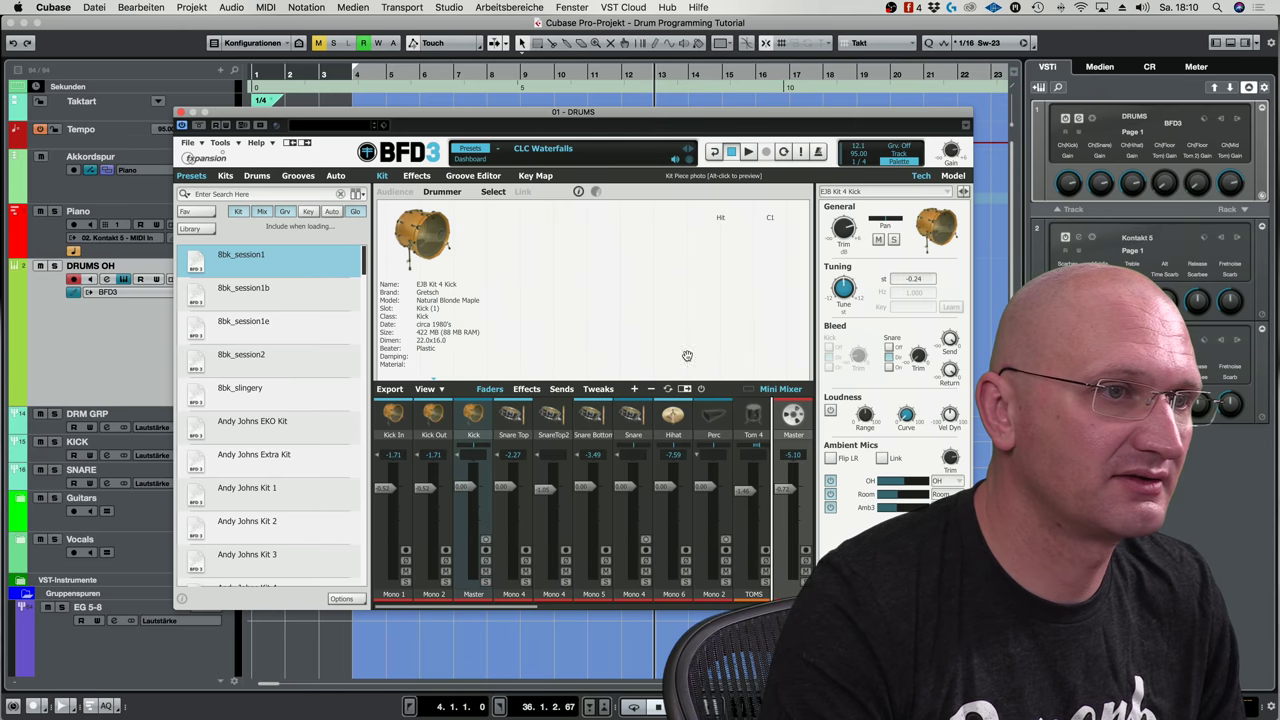
pyautogui.click(691, 300)
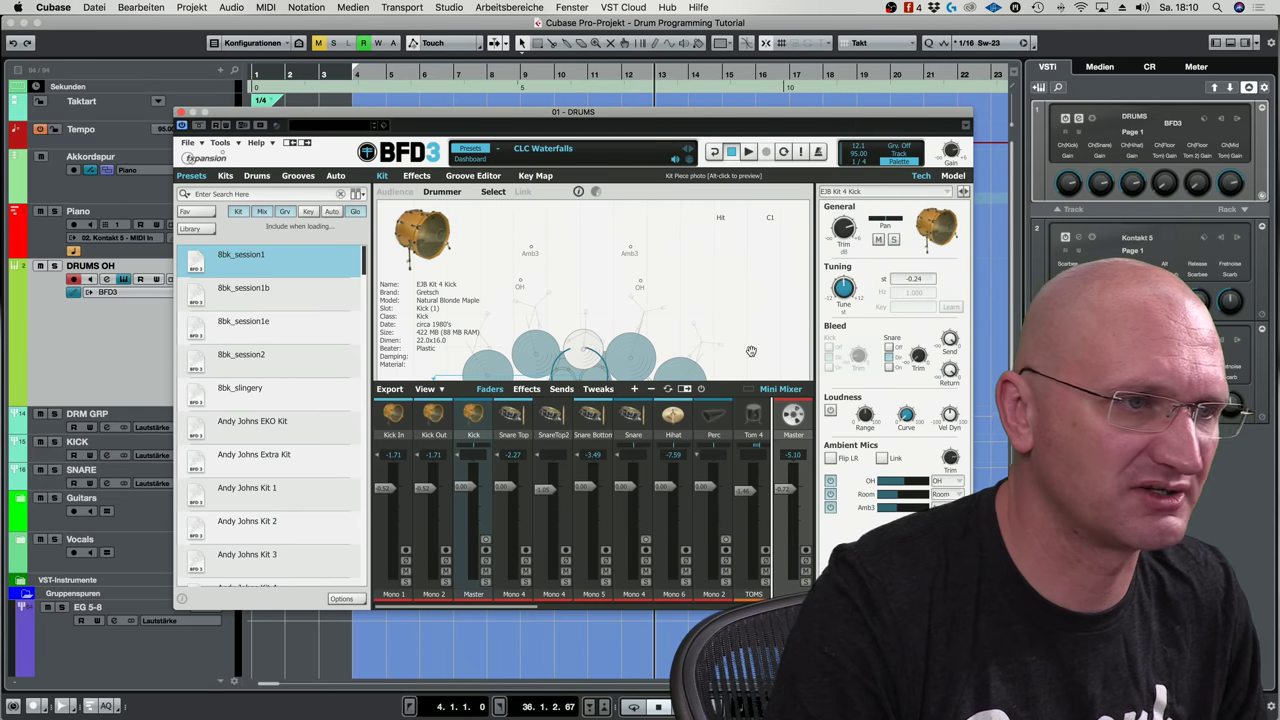
pyautogui.click(505, 615)
pyautogui.moveTo(540, 617); pyautogui.dragTo(679, 621)
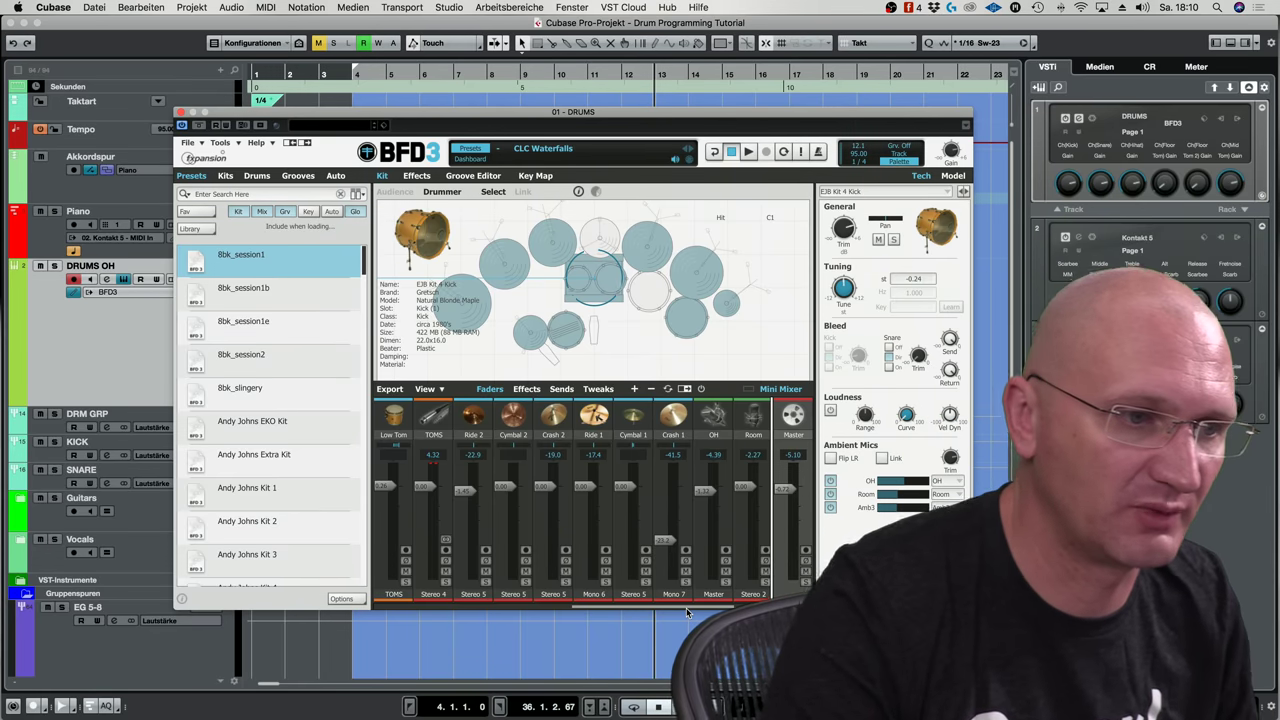
pyautogui.moveTo(690, 607); pyautogui.dragTo(727, 609)
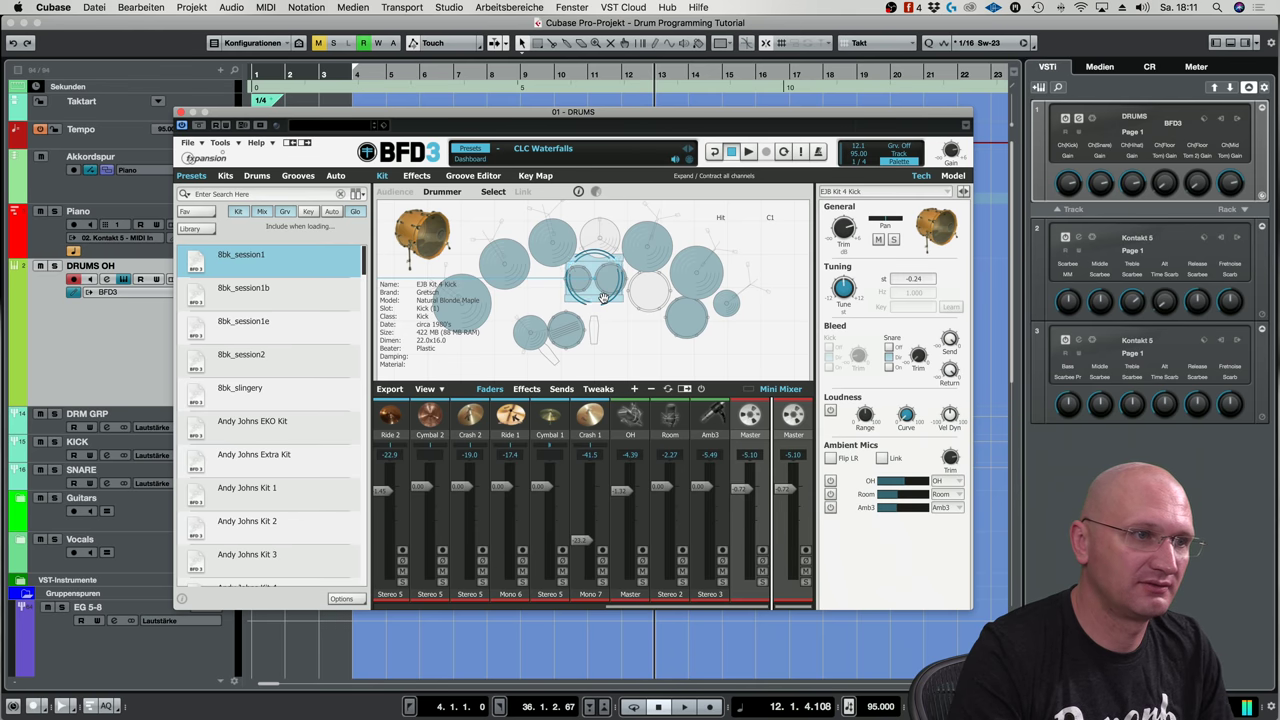
# Compare the Ambient Mics sends of the kick and the snare by selecting each drum in the kit view
pyautogui.click(830, 494)
pyautogui.click(612, 300)
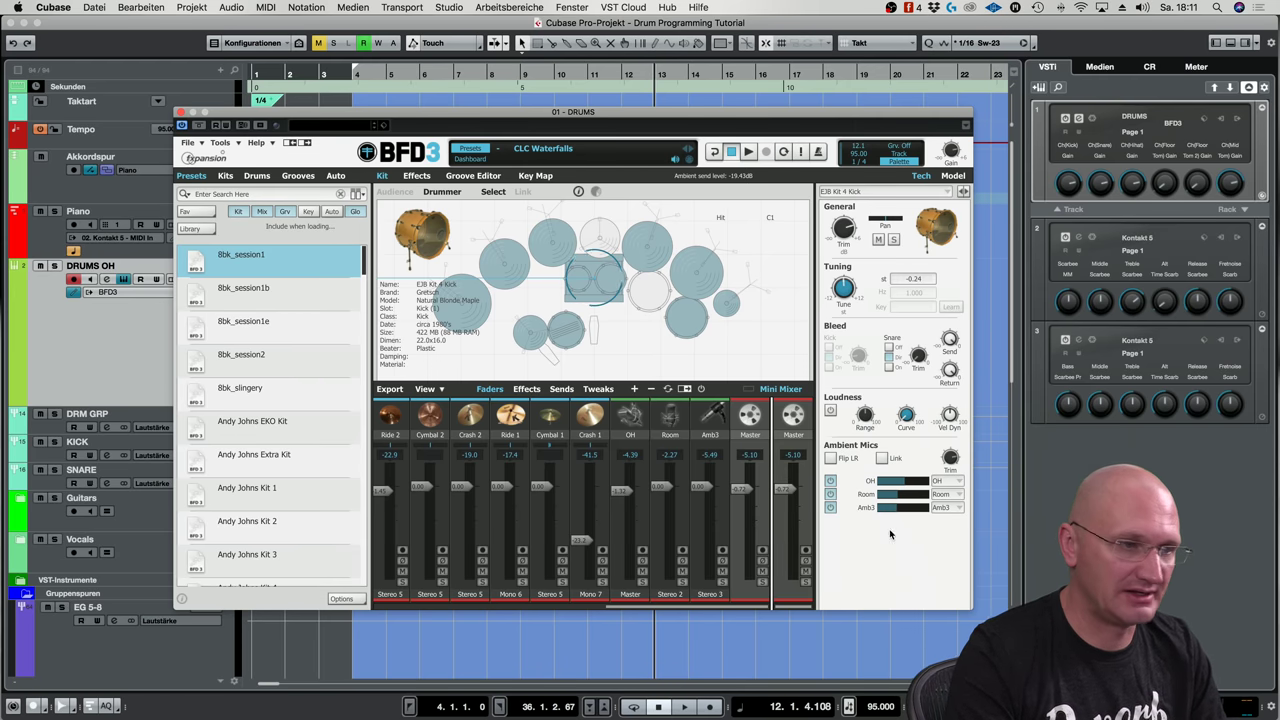
pyautogui.click(572, 341)
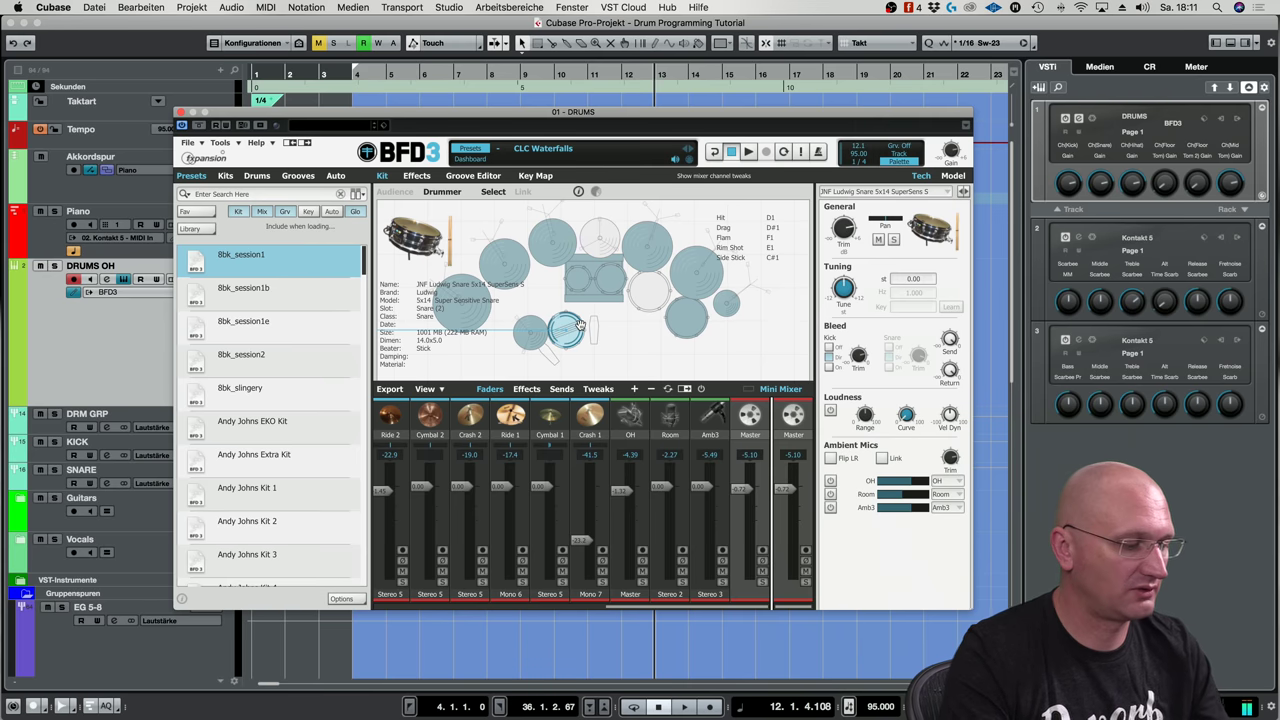
# Review the inserts and sends of the drum and group channels in the MixConsole, and close it
pyautogui.press('F3')
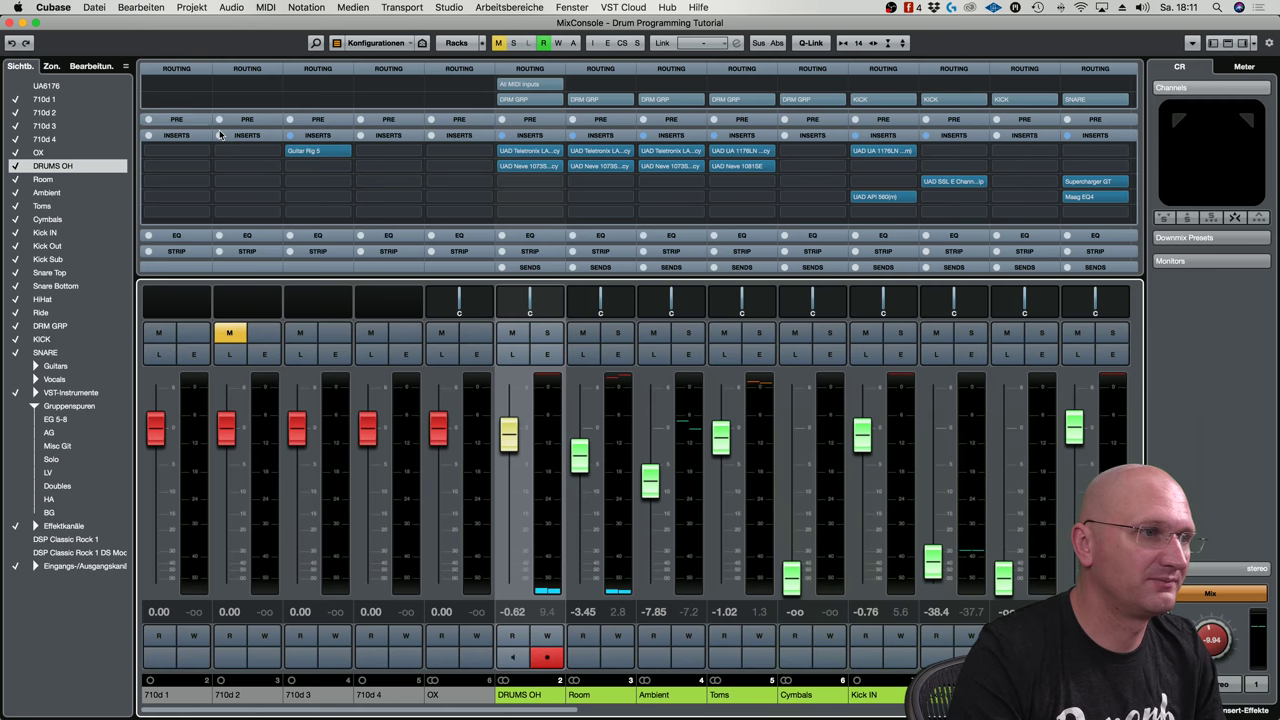
pyautogui.click(180, 112)
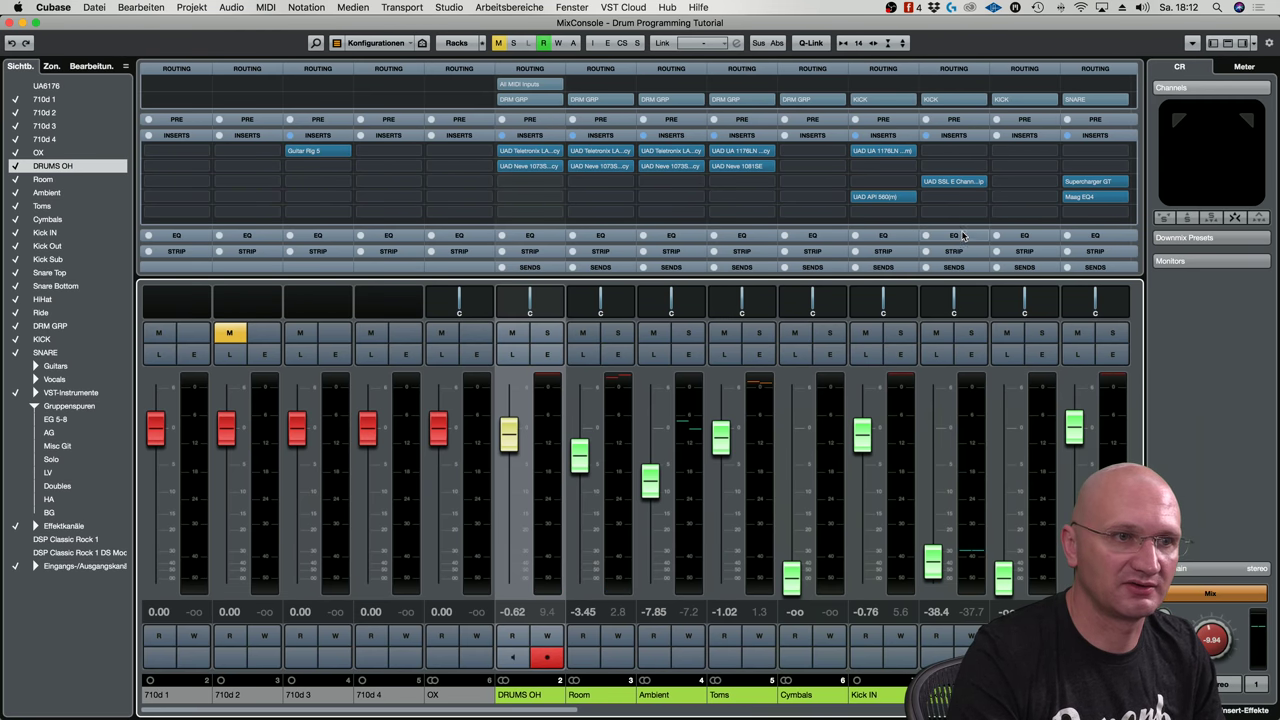
pyautogui.click(958, 267)
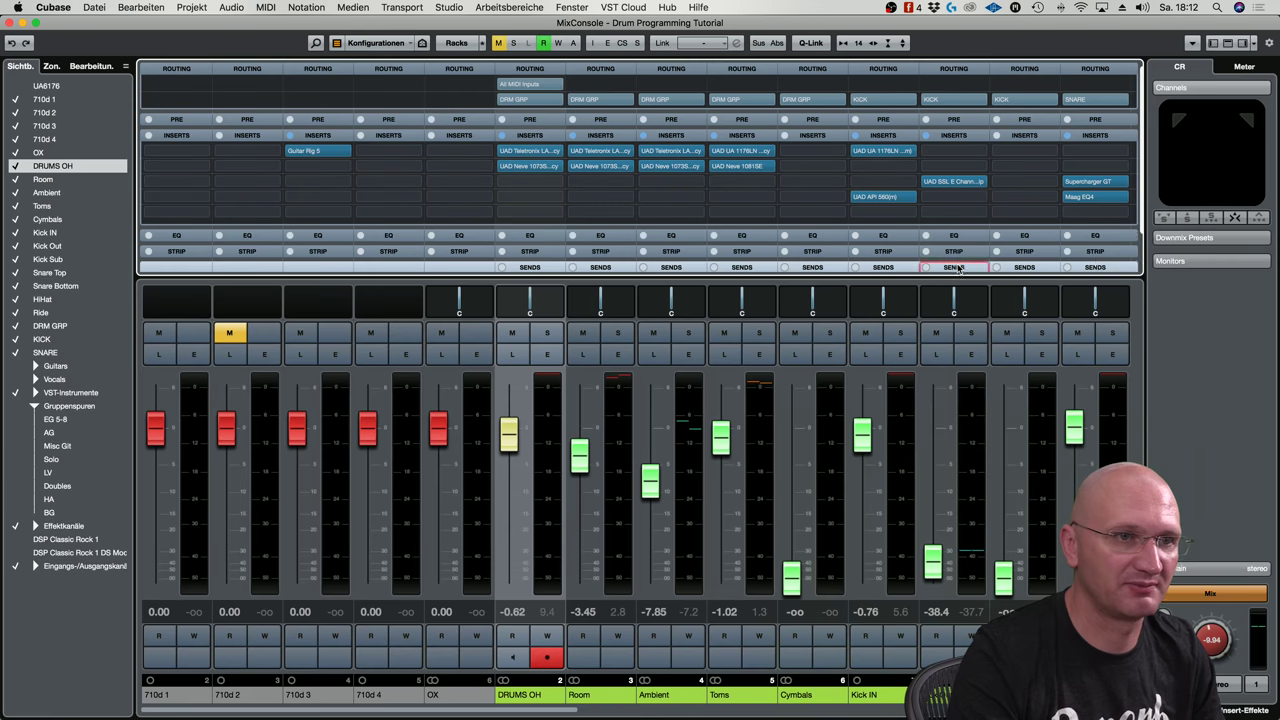
pyautogui.hscroll(5, 800, 695)
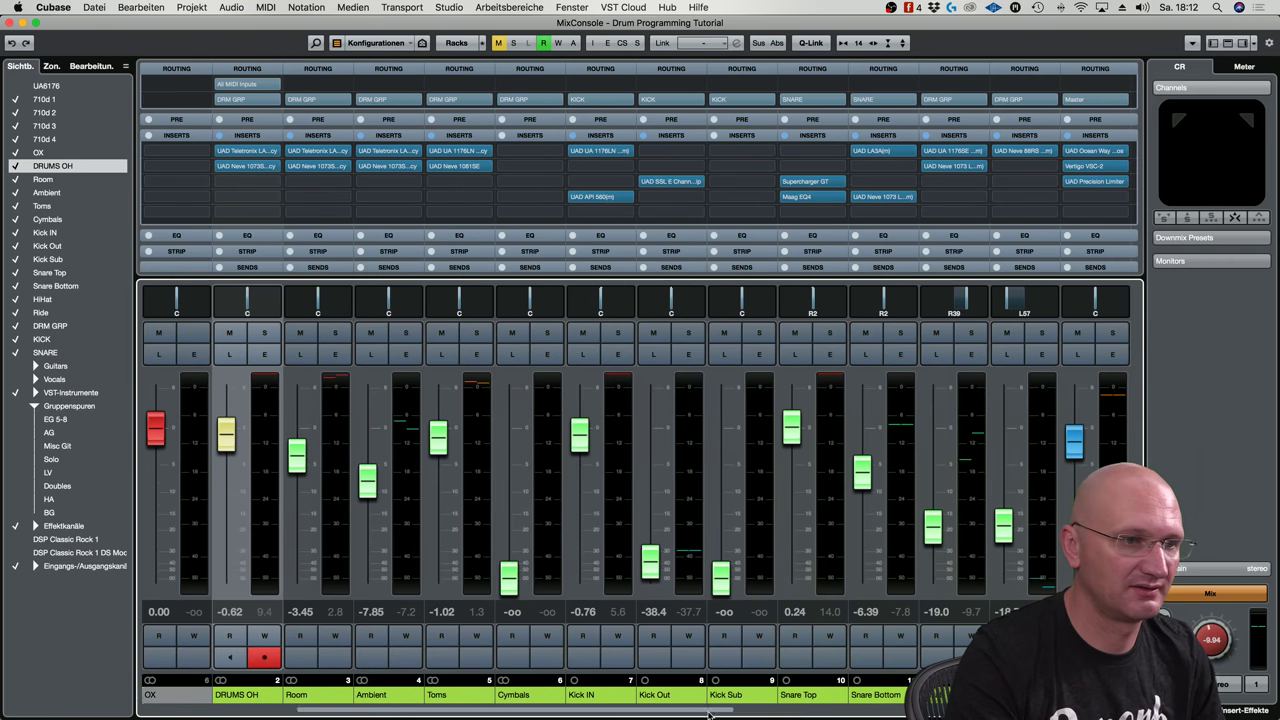
pyautogui.scroll(-3, 931, 246)
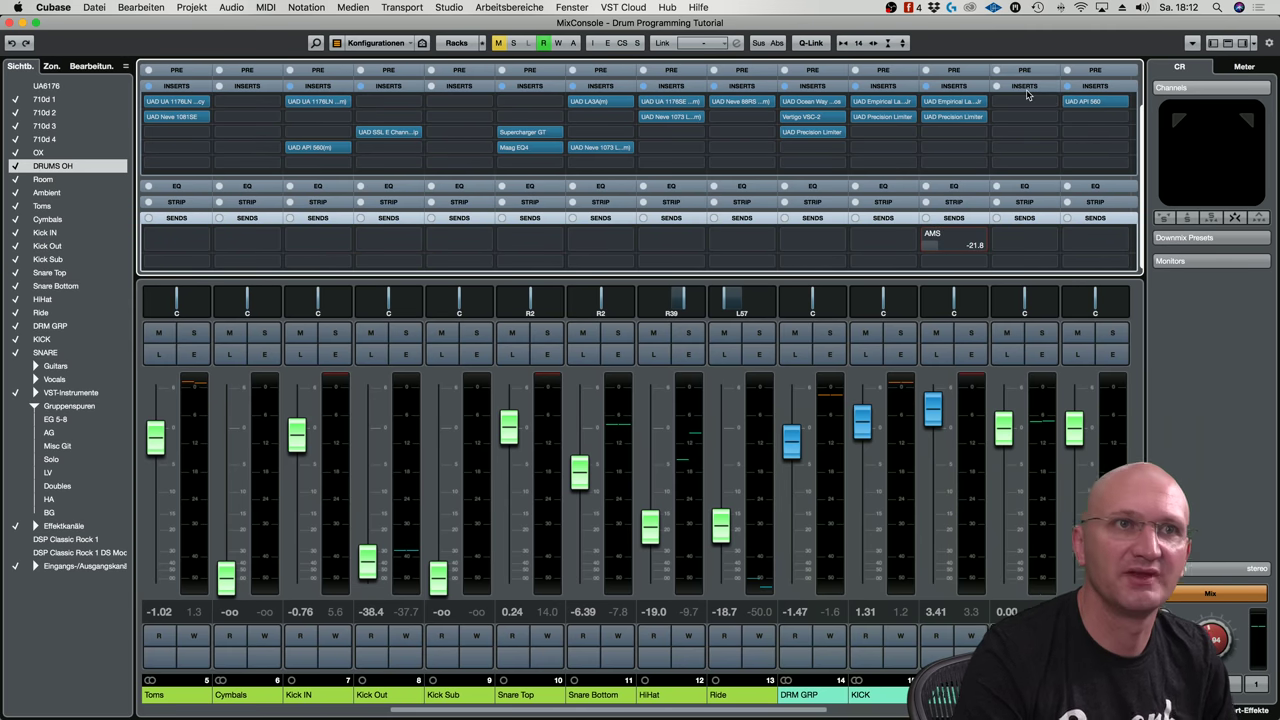
pyautogui.press('F3')
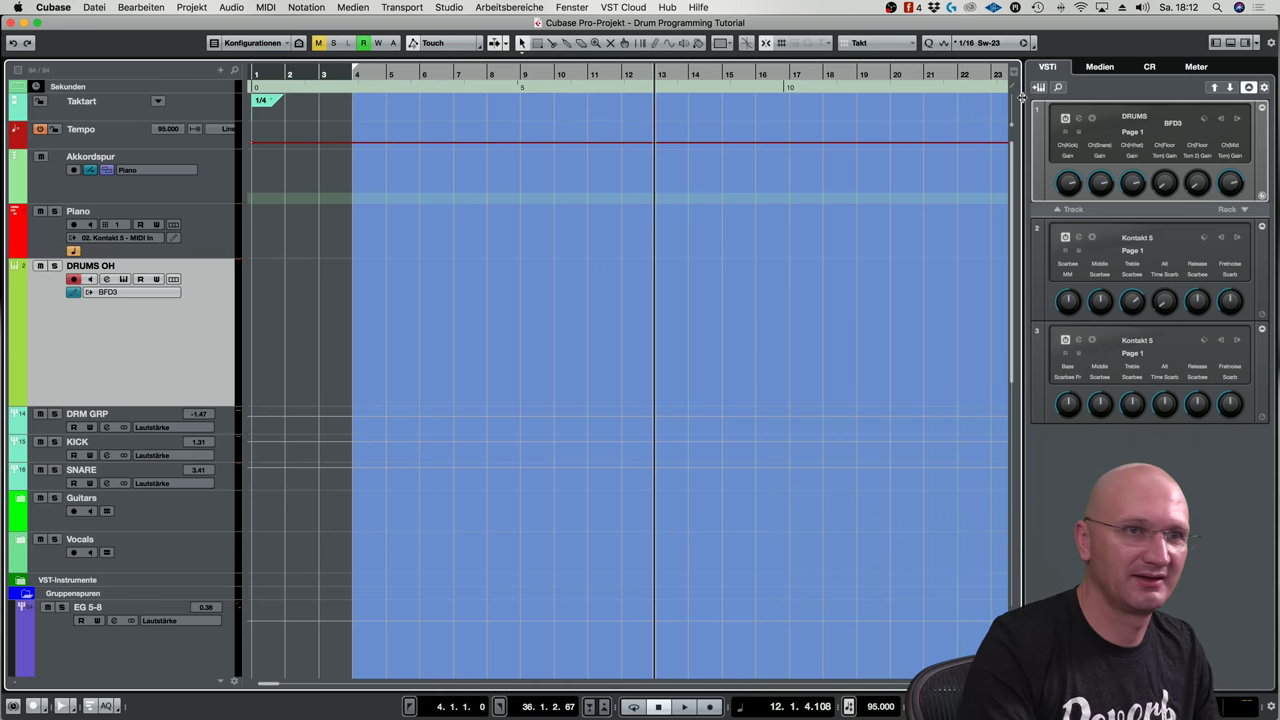
# Reopen the BFD3 editor and audition the snare repeatedly to check the OH, Room and Amb3 channel meters
pyautogui.click(1077, 120)
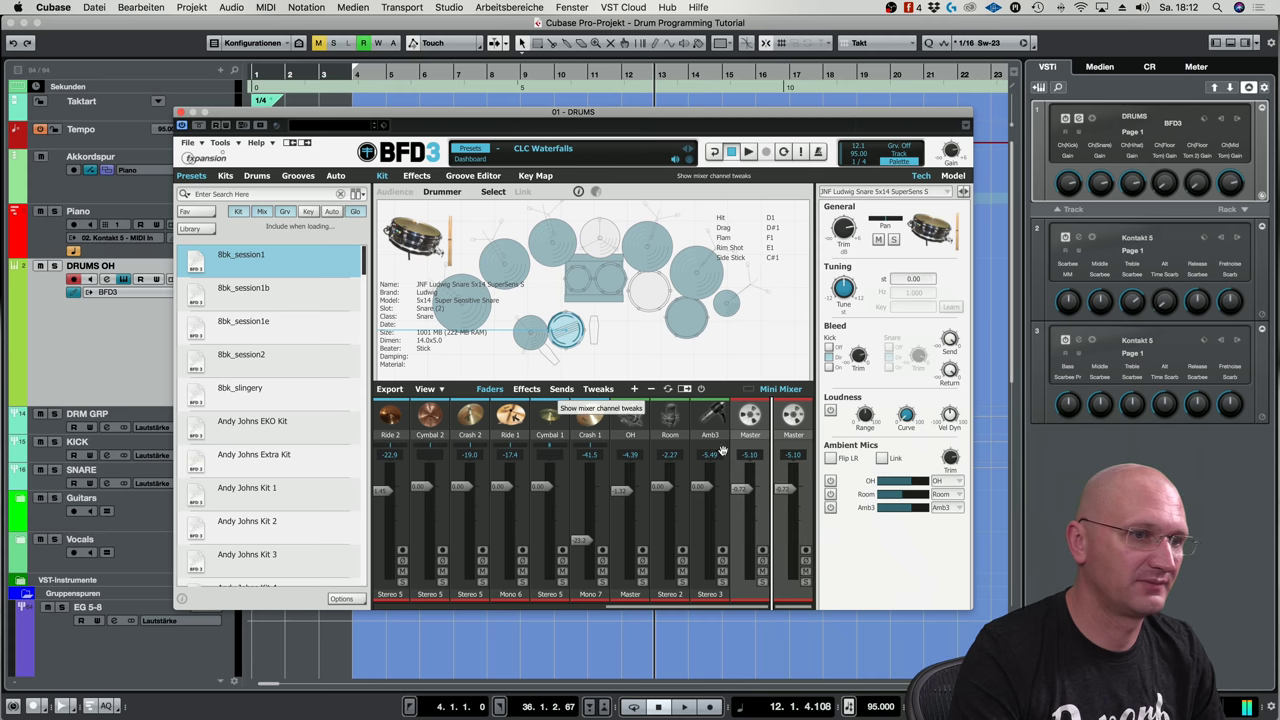
pyautogui.click(565, 333)
pyautogui.click(565, 331)
pyautogui.click(567, 333)
pyautogui.click(570, 336)
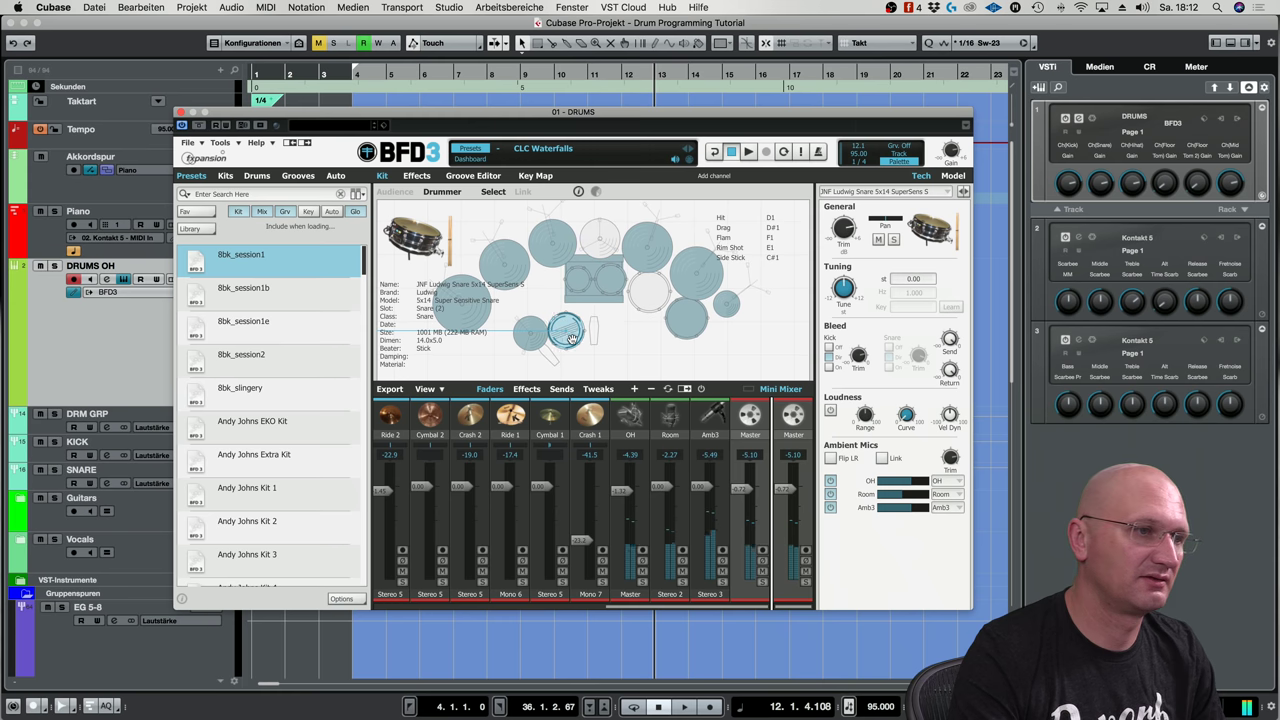
pyautogui.moveTo(707, 612)
pyautogui.mouseDown()
pyautogui.moveTo(670, 614)
pyautogui.moveTo(709, 614)
pyautogui.mouseUp()
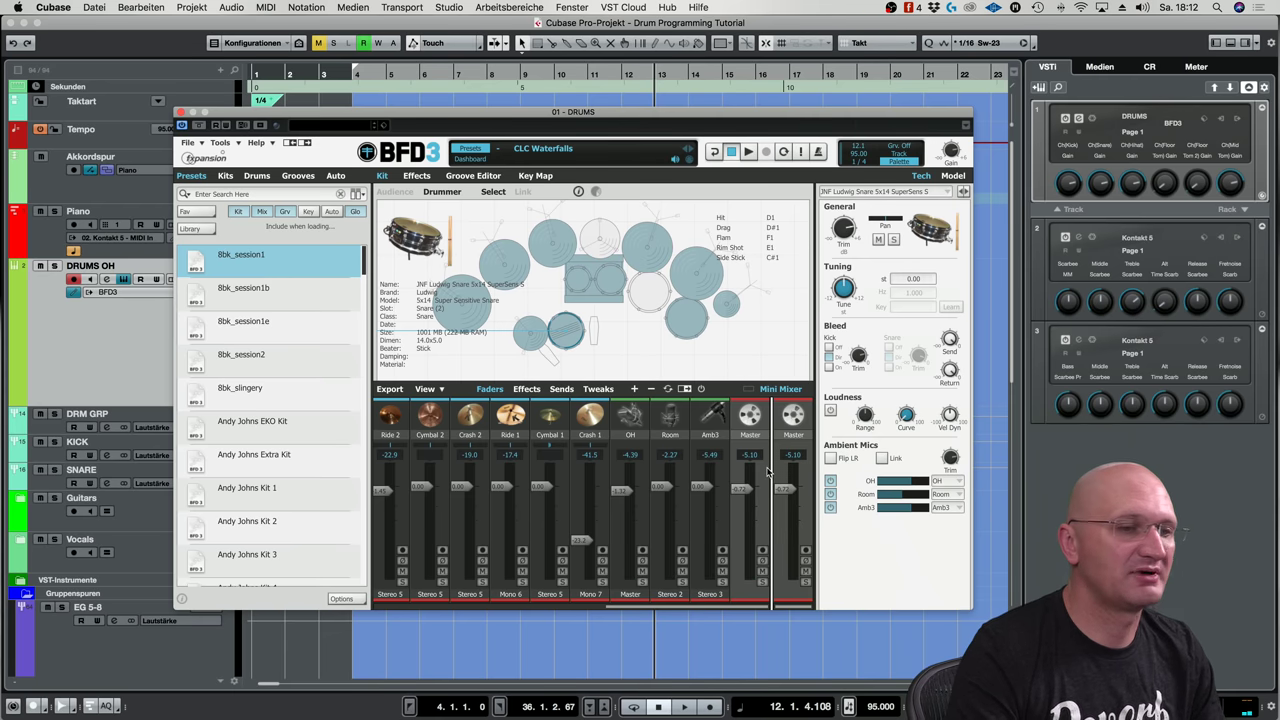
# Inspect the snare's ambient send levels for Room and Amb3
pyautogui.moveTo(768, 471)
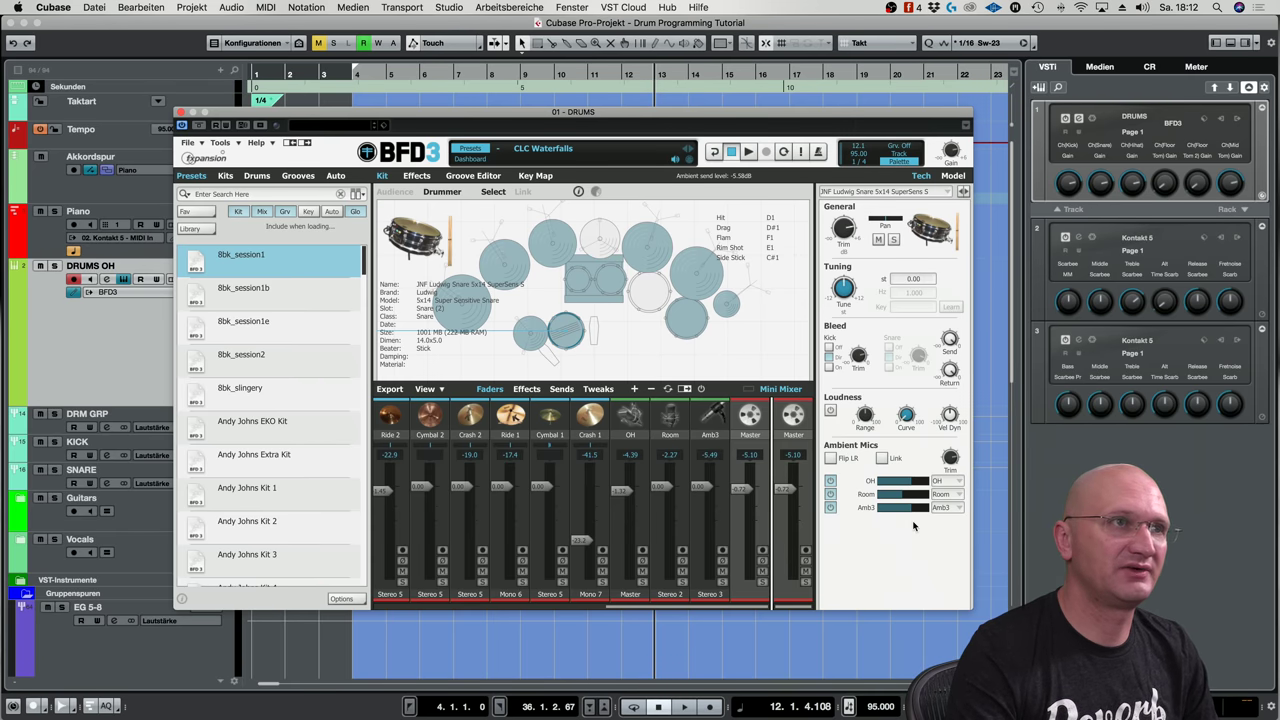
pyautogui.moveTo(906, 494)
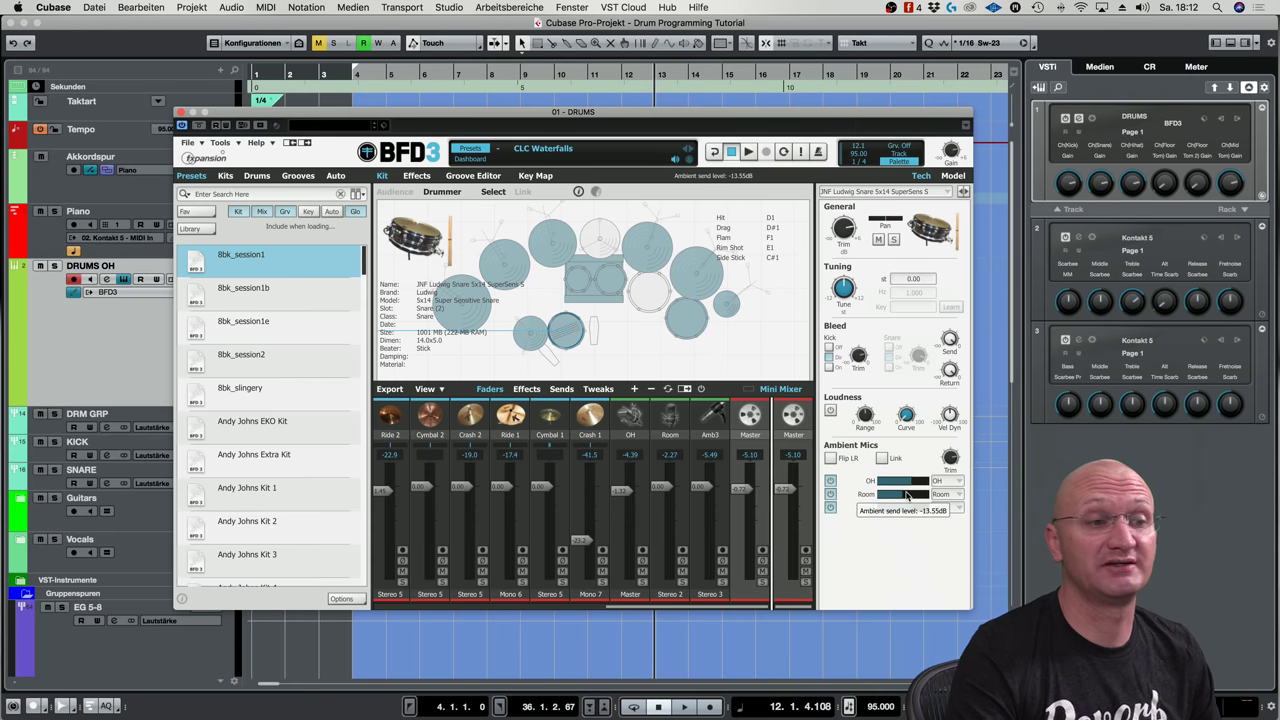
pyautogui.moveTo(911, 516)
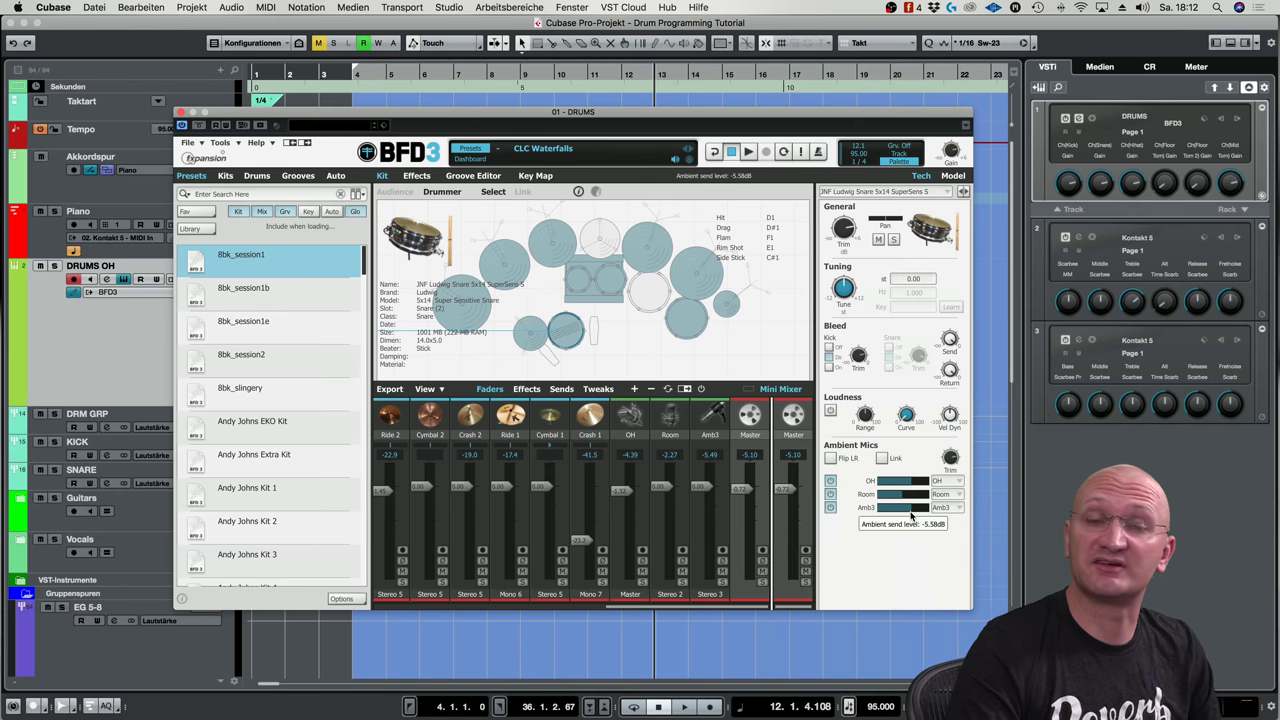
# Check the cymbal channels' output assignments, audition the Ride 1 cymbal, and close the BFD3 editor
pyautogui.moveTo(664, 610); pyautogui.dragTo(622, 612)
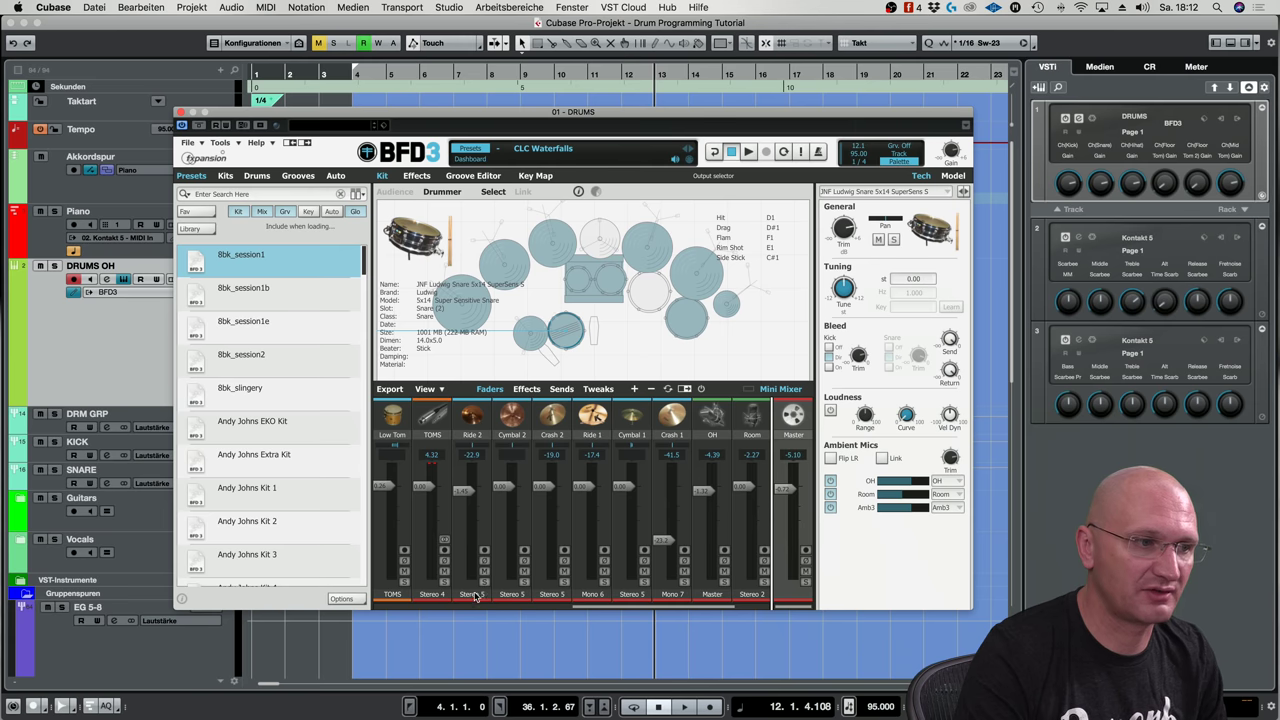
pyautogui.click(563, 252)
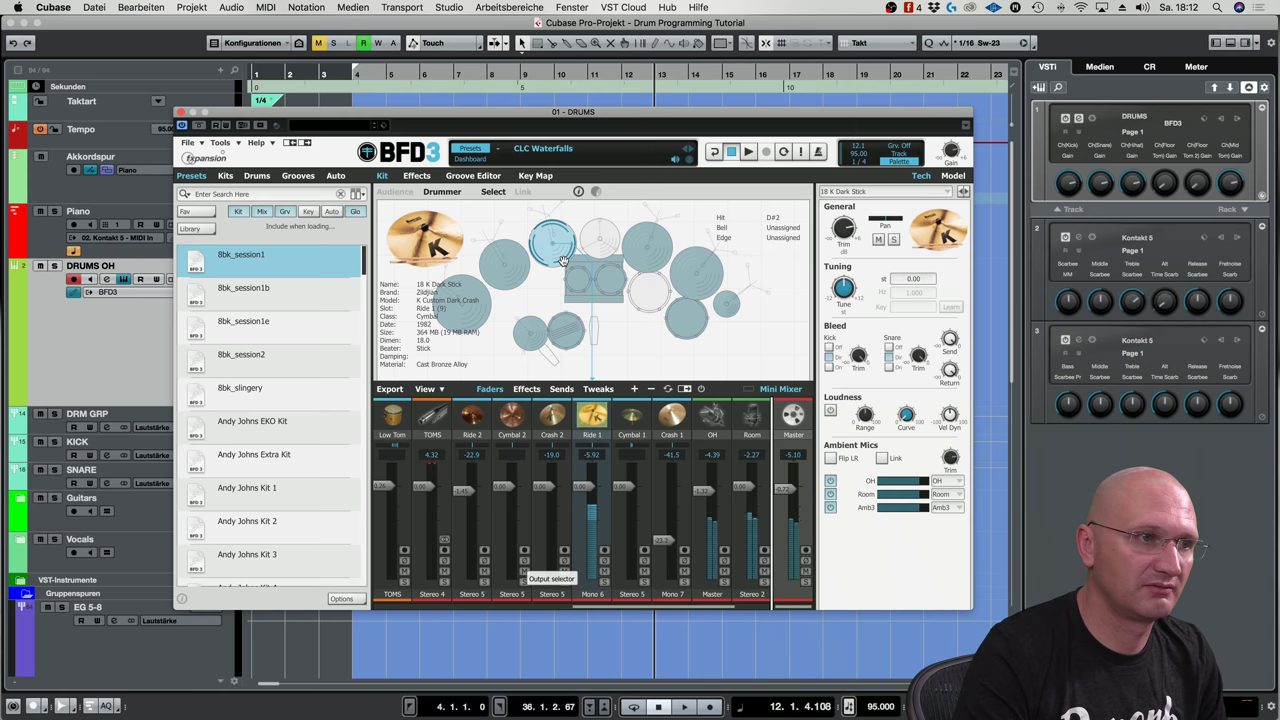
pyautogui.click(180, 114)
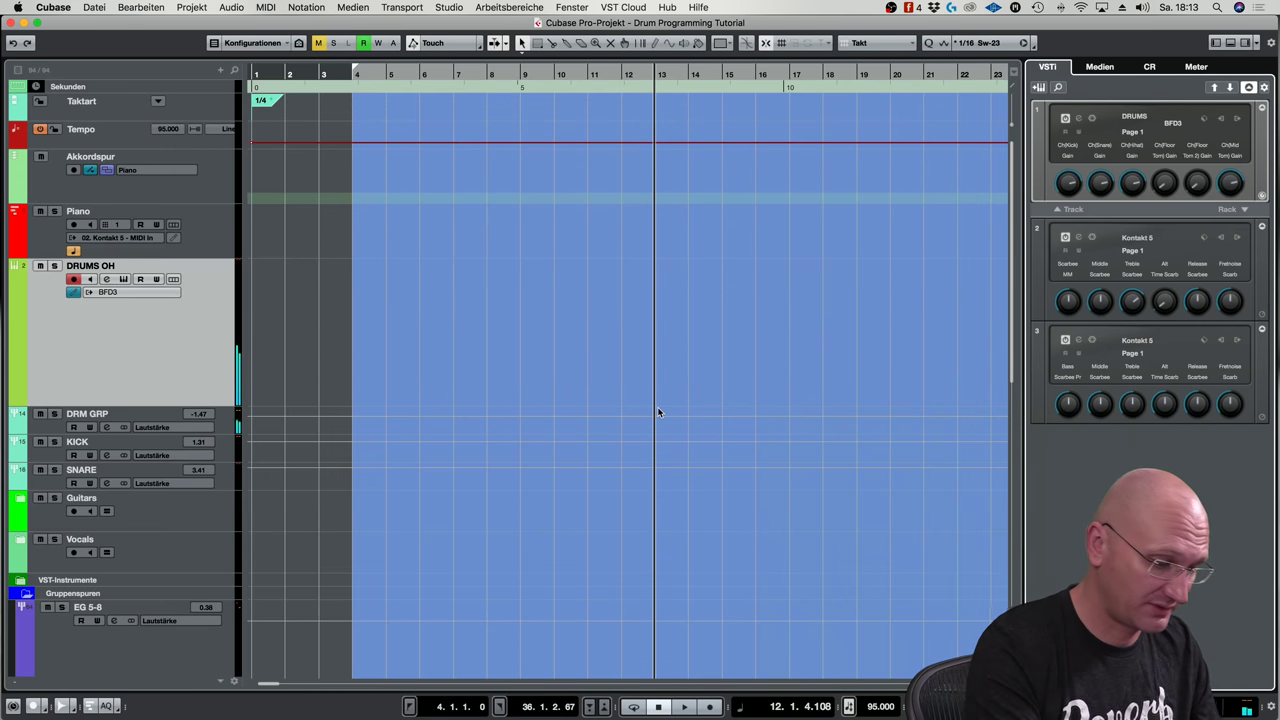
# Open the BFD3 editor over the MixConsole and examine the kick's microphone channels in the BFD3 mixer
pyautogui.press('F3')
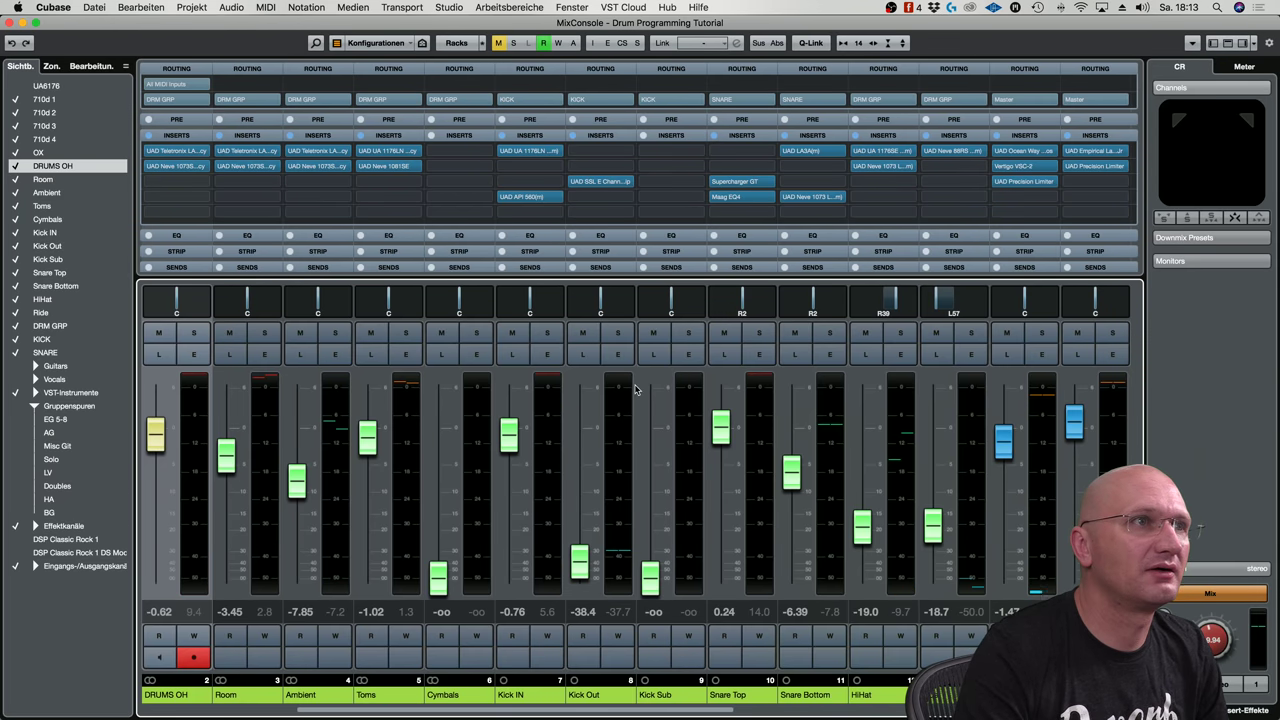
pyautogui.moveTo(690, 718)
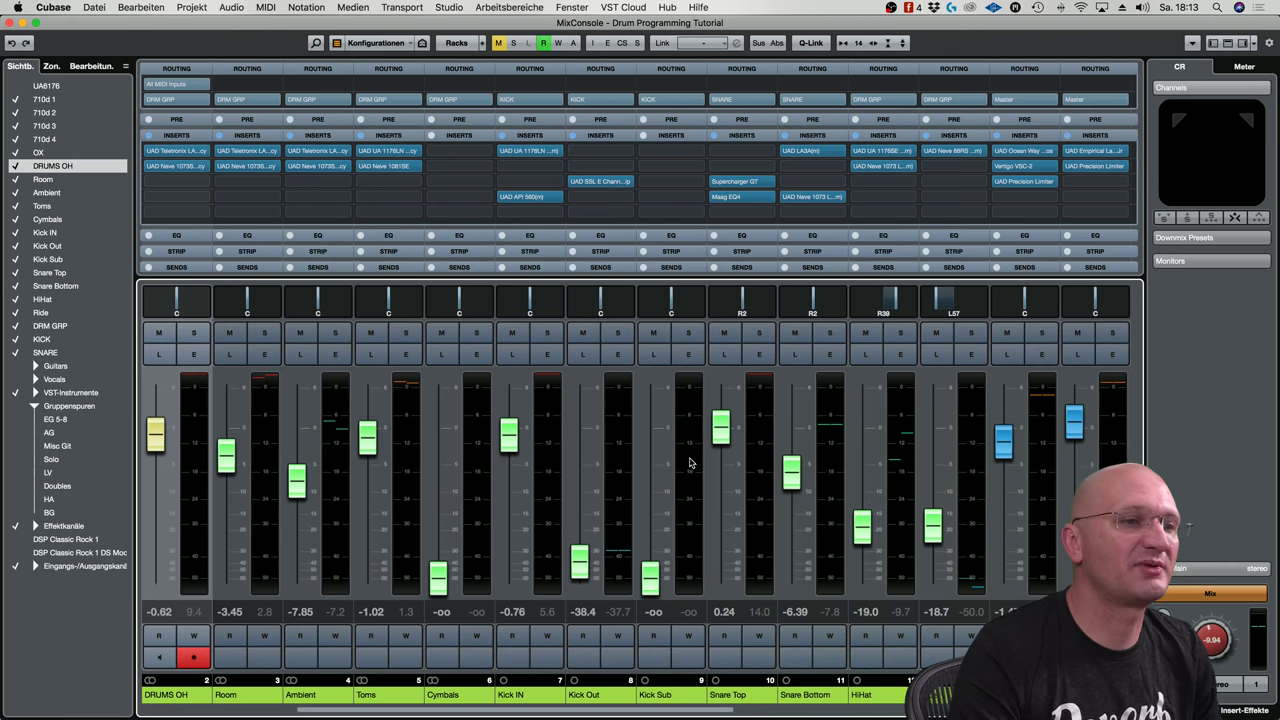
pyautogui.click(618, 355)
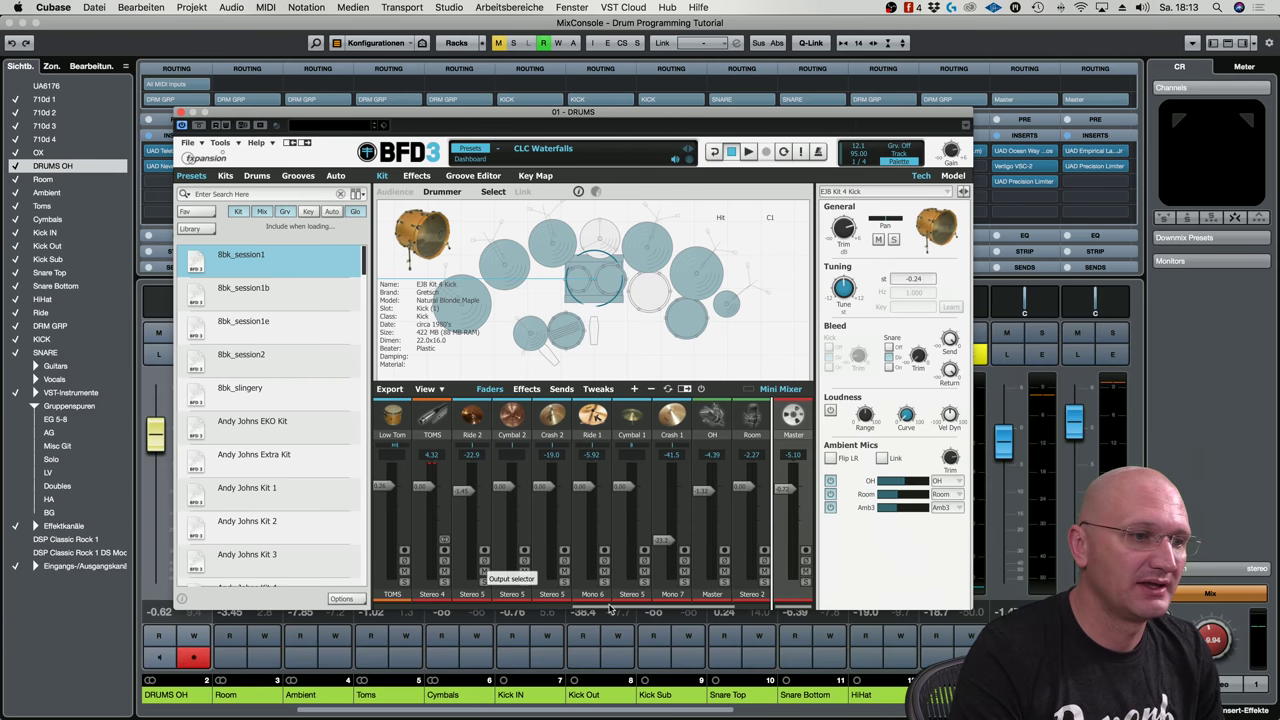
pyautogui.hscroll(-8, 610, 600)
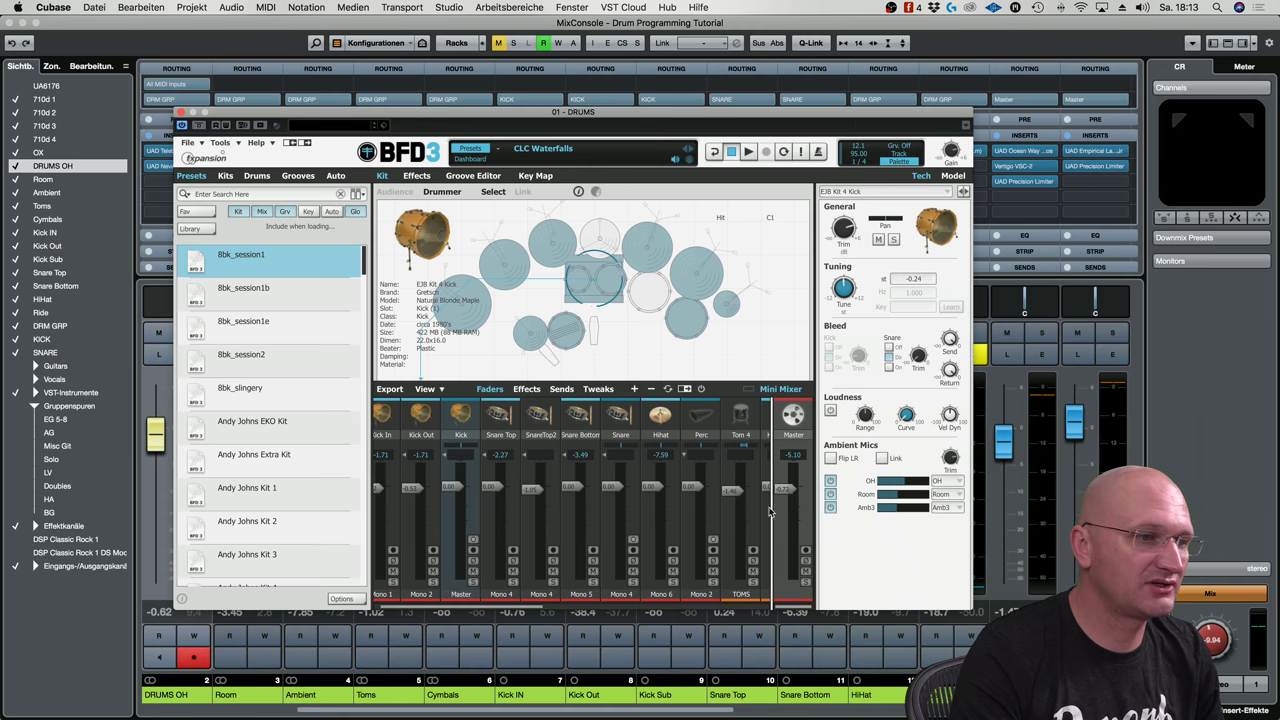
pyautogui.moveTo(846, 248)
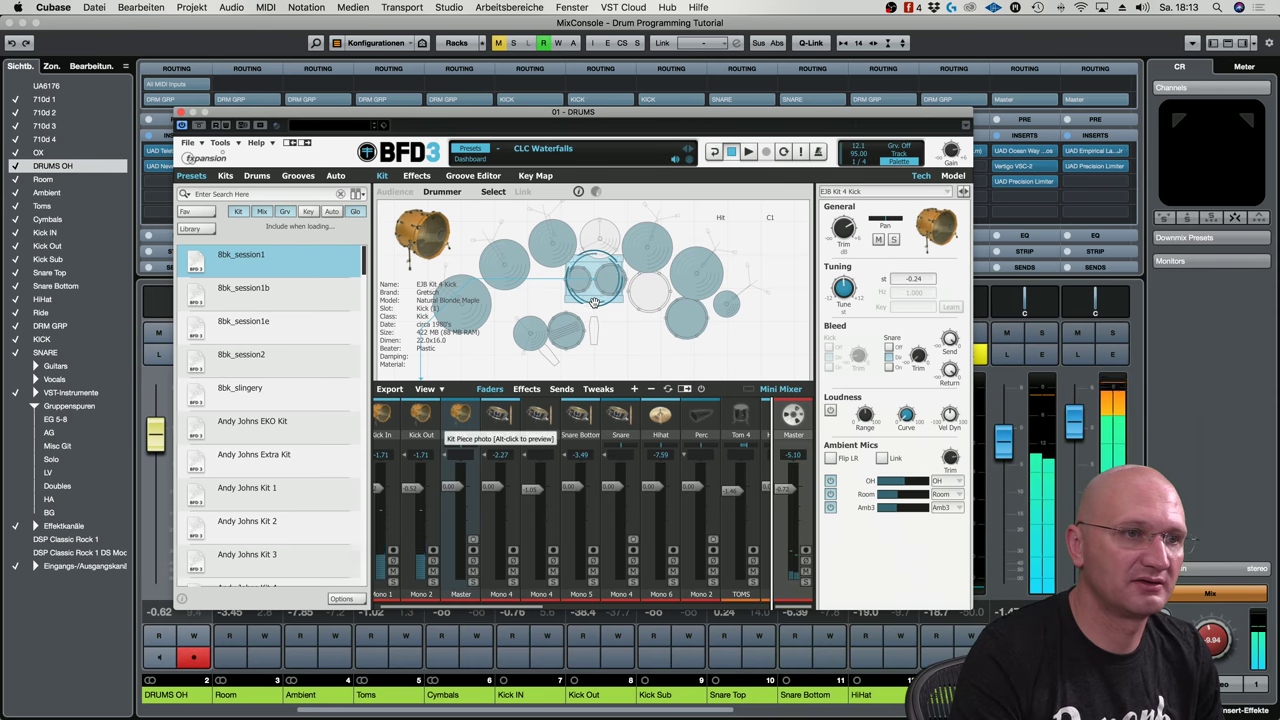
# Try different damping amounts on the kick in BFD3's drum modelling settings and set the damping amount to 48%
pyautogui.click(953, 175)
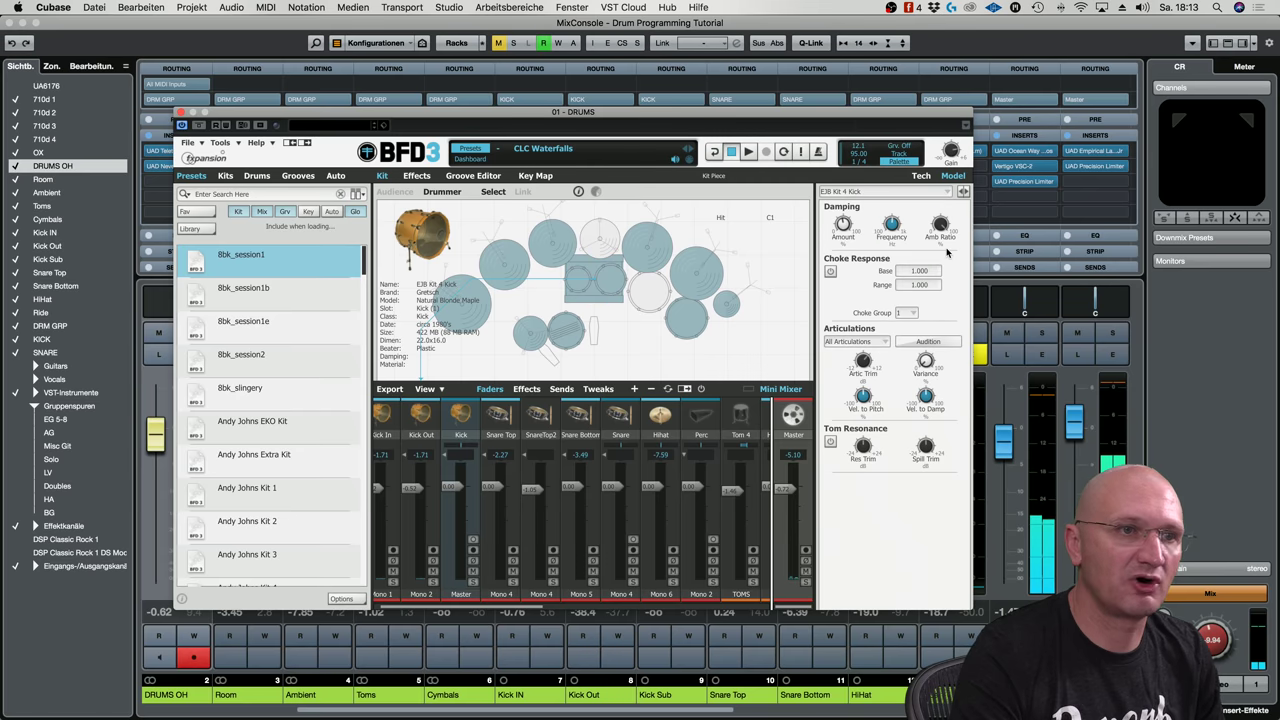
pyautogui.moveTo(850, 228); pyautogui.dragTo(849, 212)
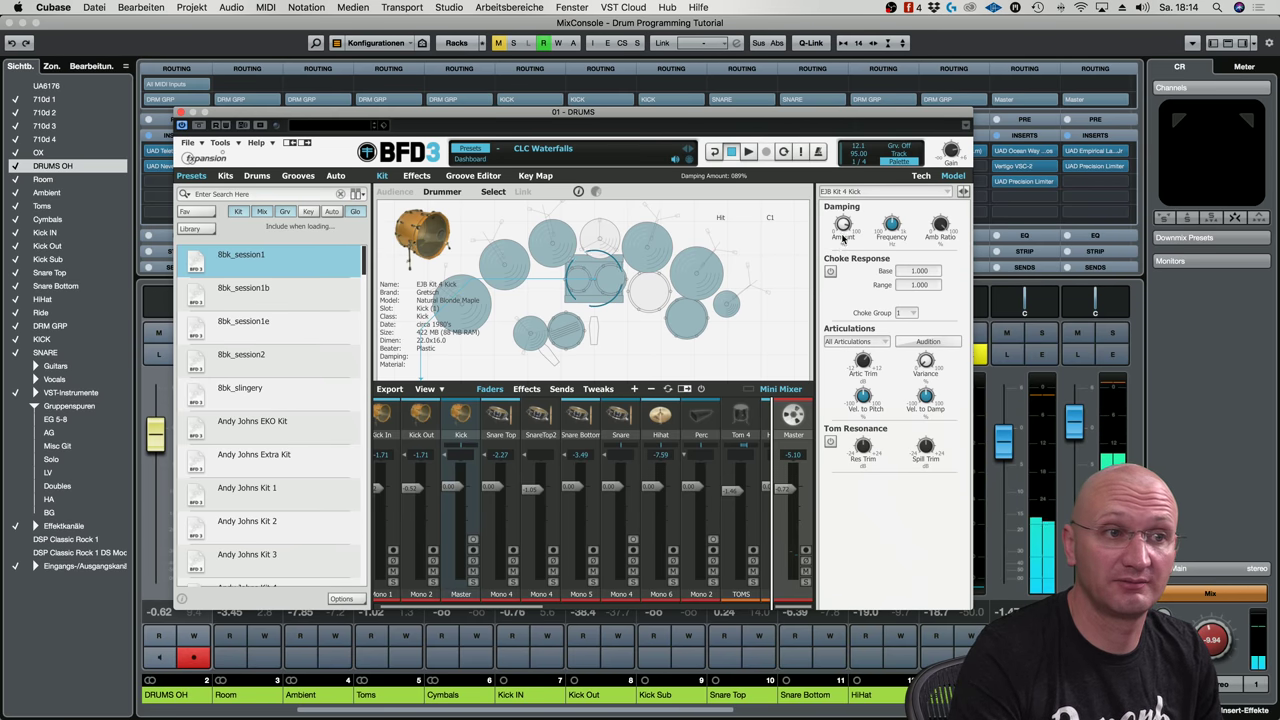
pyautogui.moveTo(843, 236); pyautogui.dragTo(846, 270)
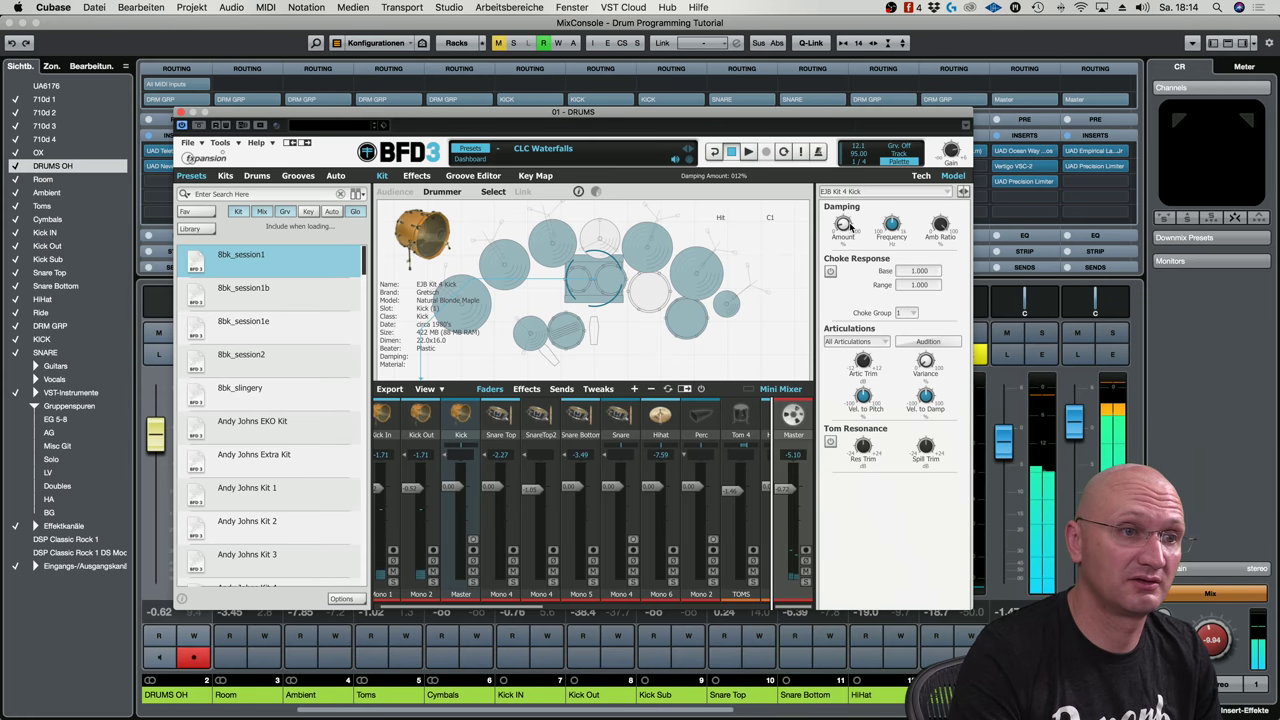
pyautogui.moveTo(843, 224); pyautogui.dragTo(869, 166)
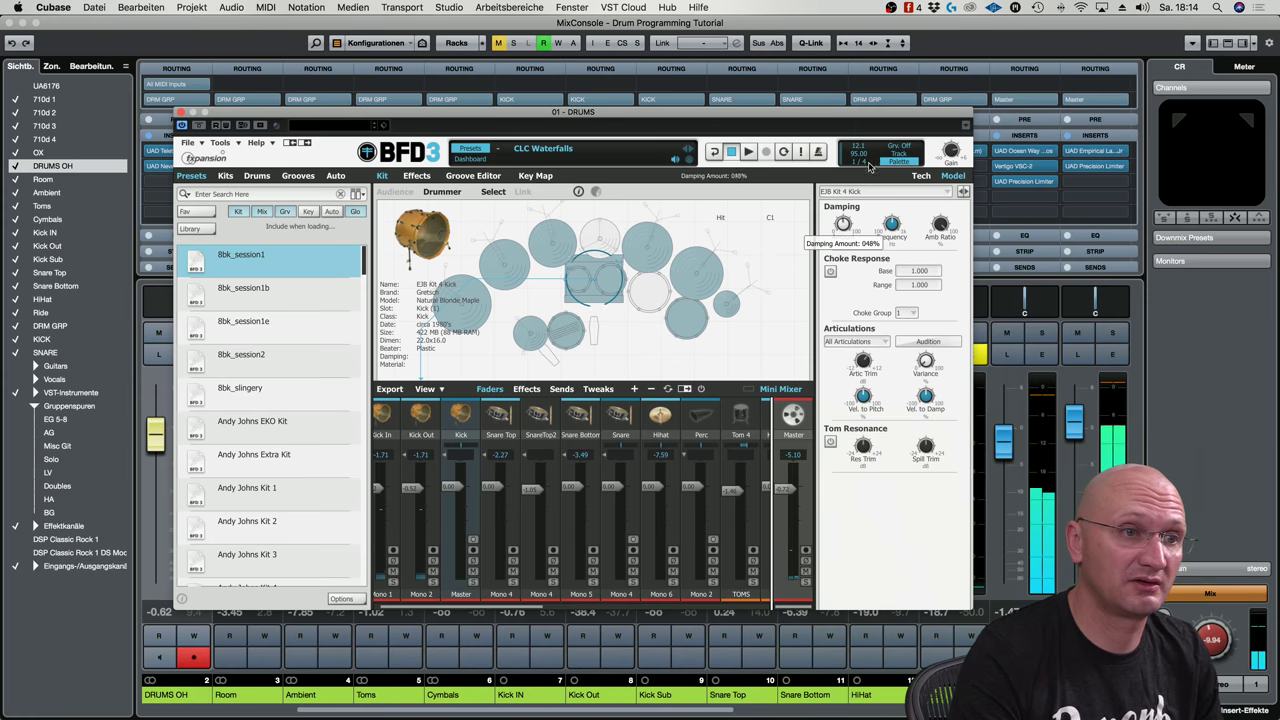
pyautogui.click(921, 176)
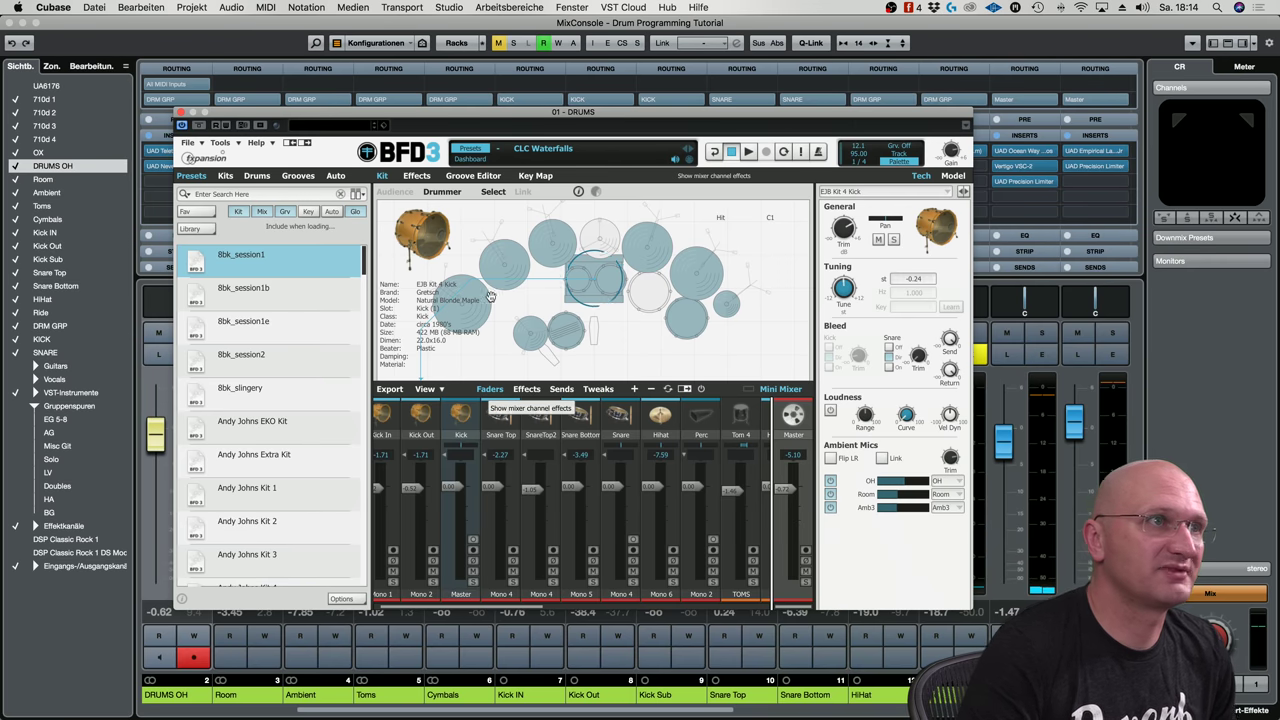
# Inspect the kick channel's effect slots and the key map in BFD3, and close the BFD3 editor and the MixConsole
pyautogui.click(416, 175)
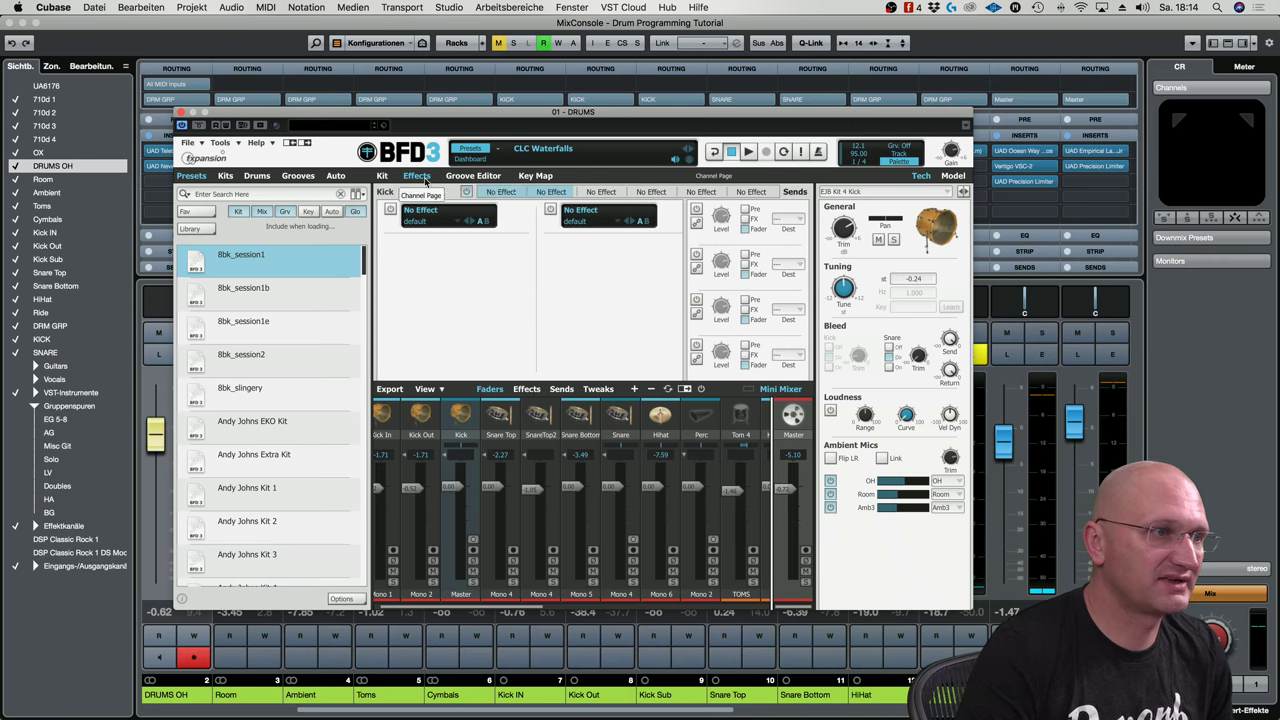
pyautogui.click(535, 175)
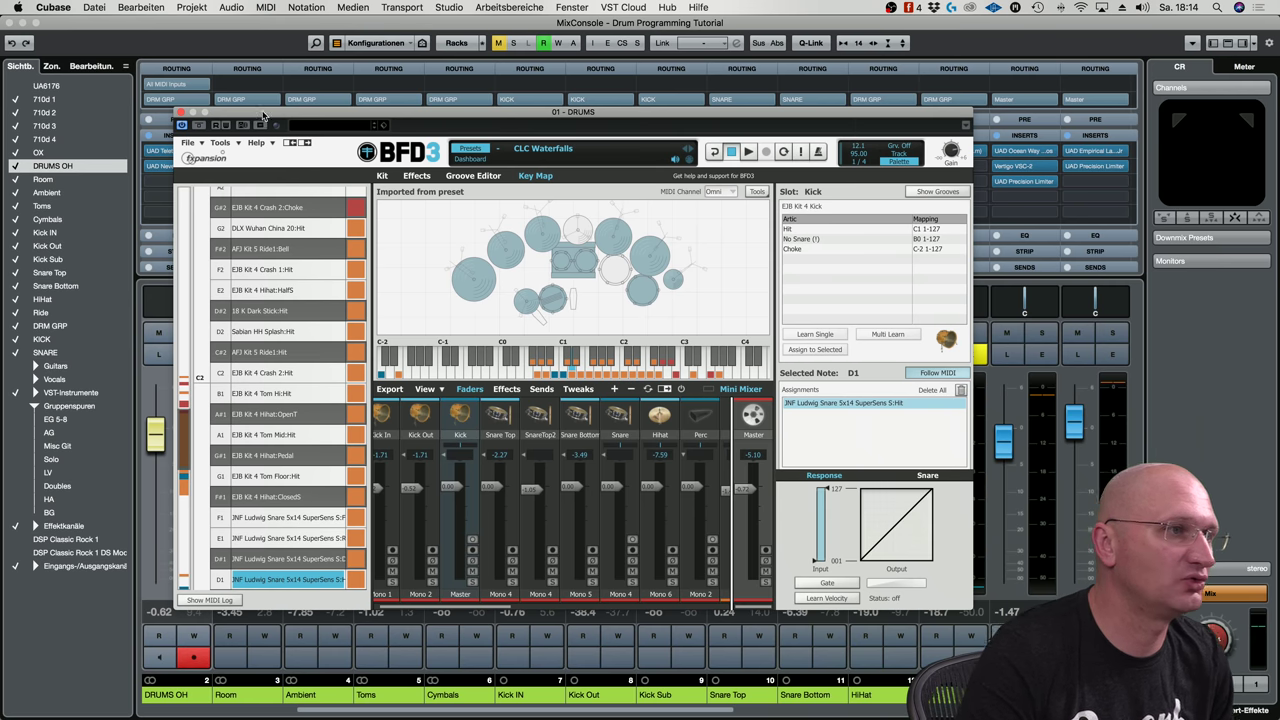
pyautogui.moveTo(251, 116); pyautogui.dragTo(276, 117)
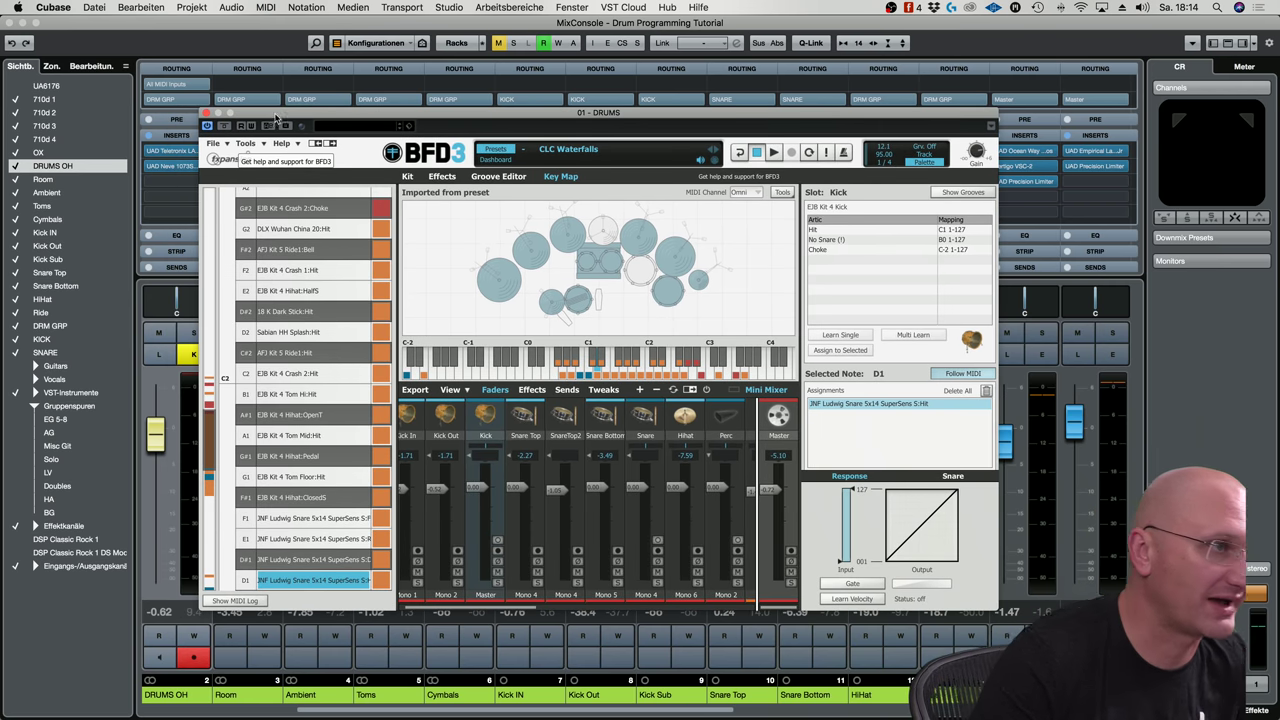
pyautogui.click(205, 114)
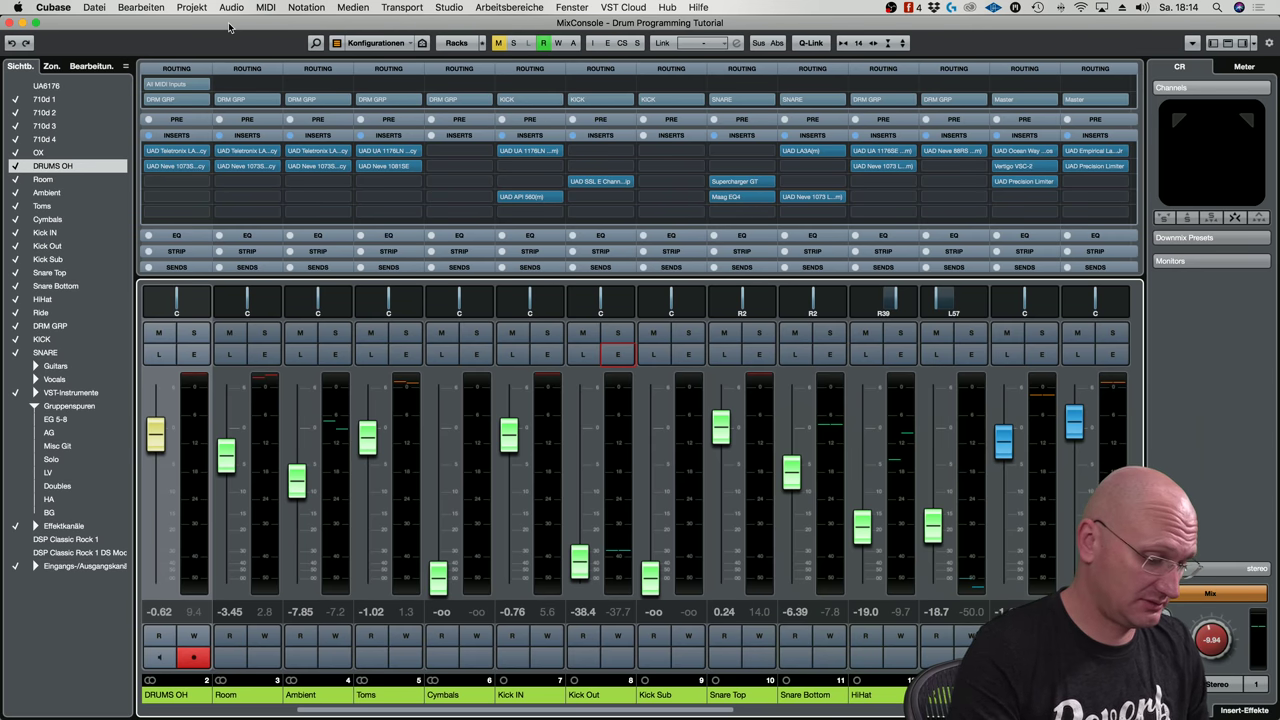
pyautogui.press('F3')
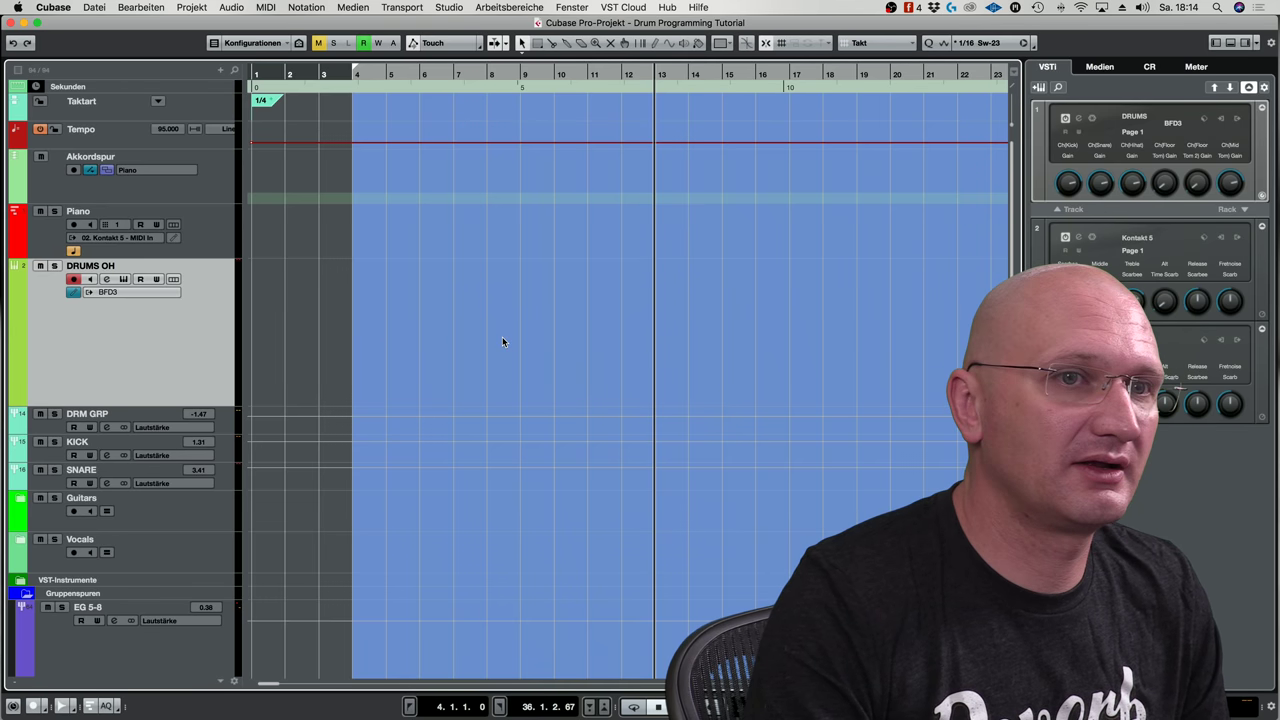
# In the drum map settings, set the Bass Drum's output to Spur and its channel to 10 in GM Map 2
pyautogui.click(74, 294)
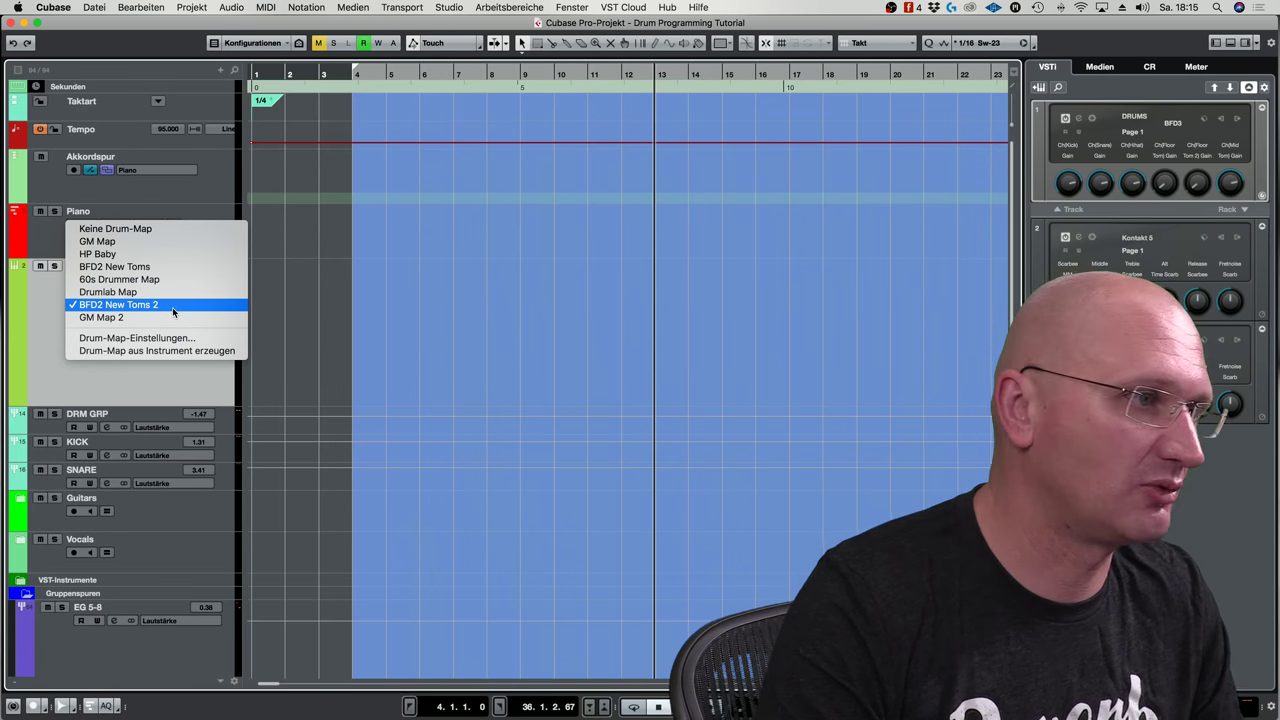
pyautogui.click(195, 344)
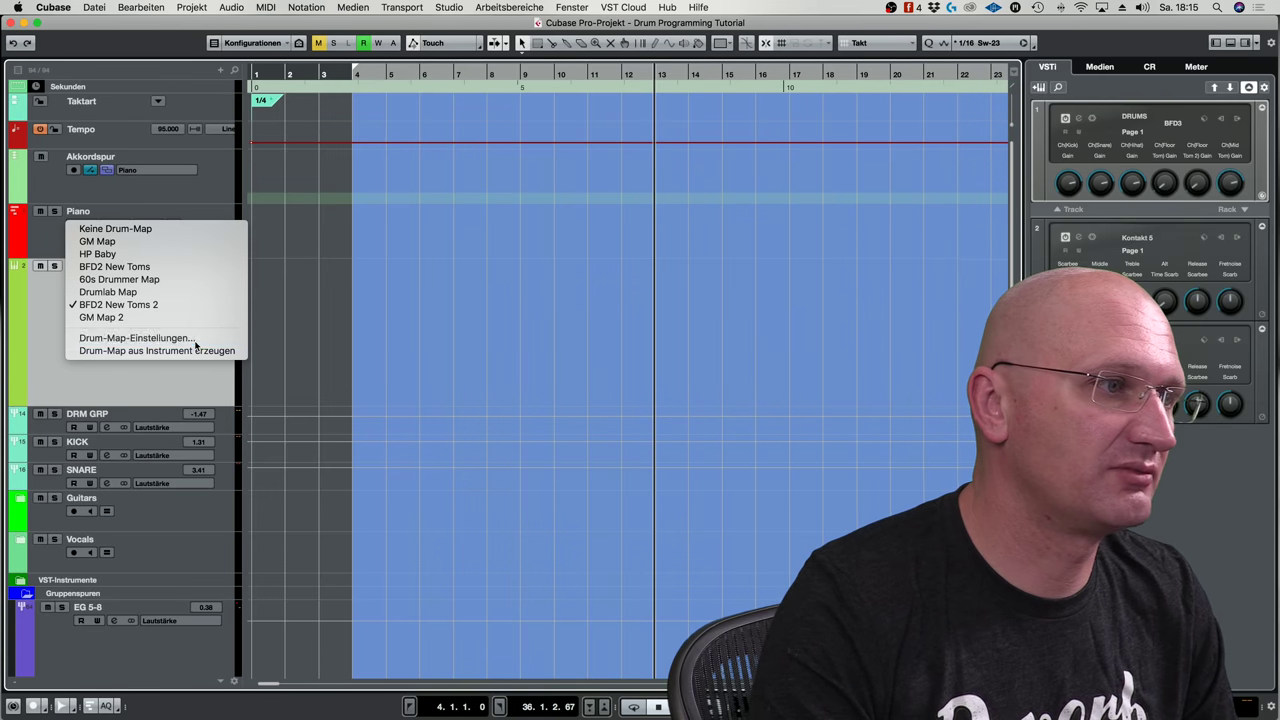
pyautogui.moveTo(592, 196); pyautogui.dragTo(440, 195)
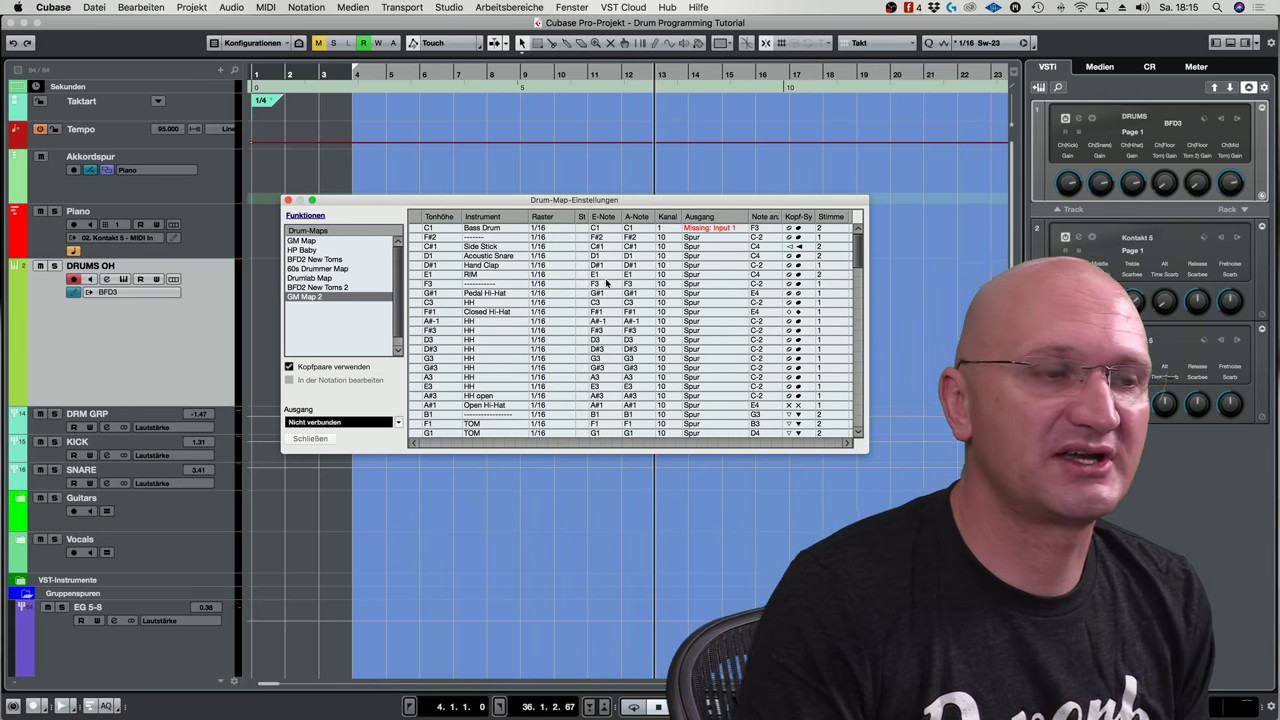
pyautogui.click(704, 229)
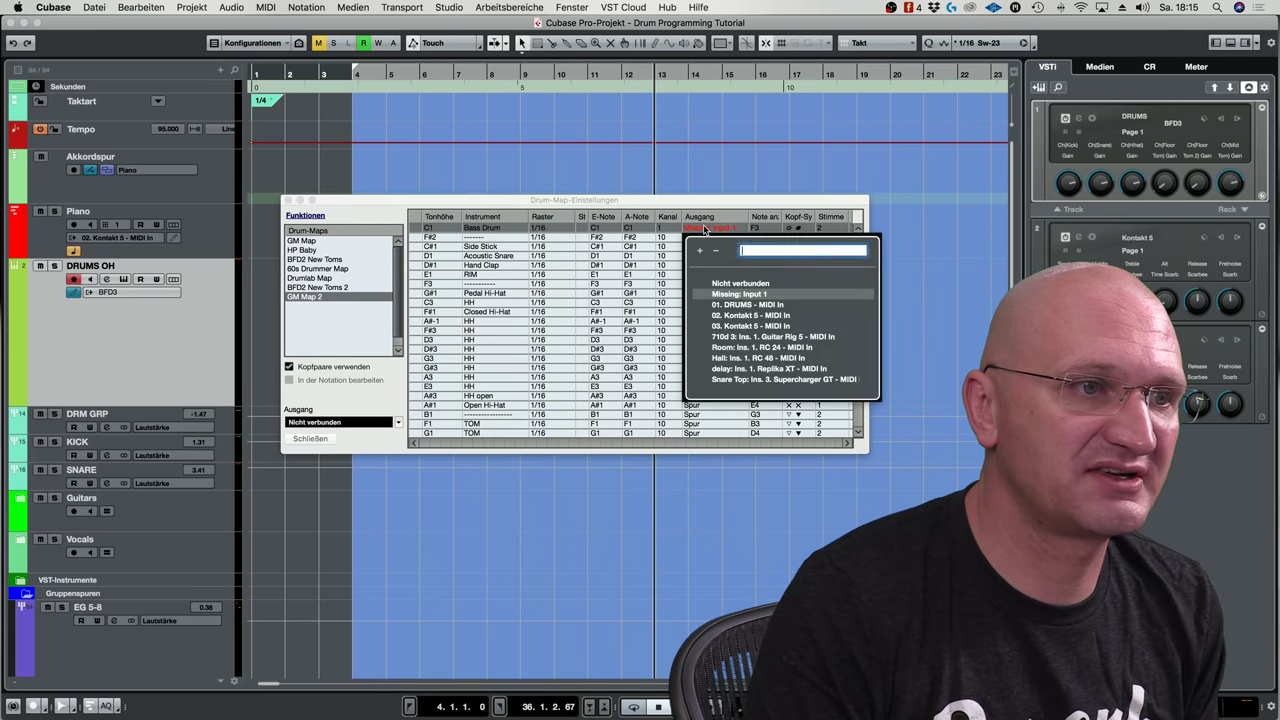
pyautogui.click(738, 284)
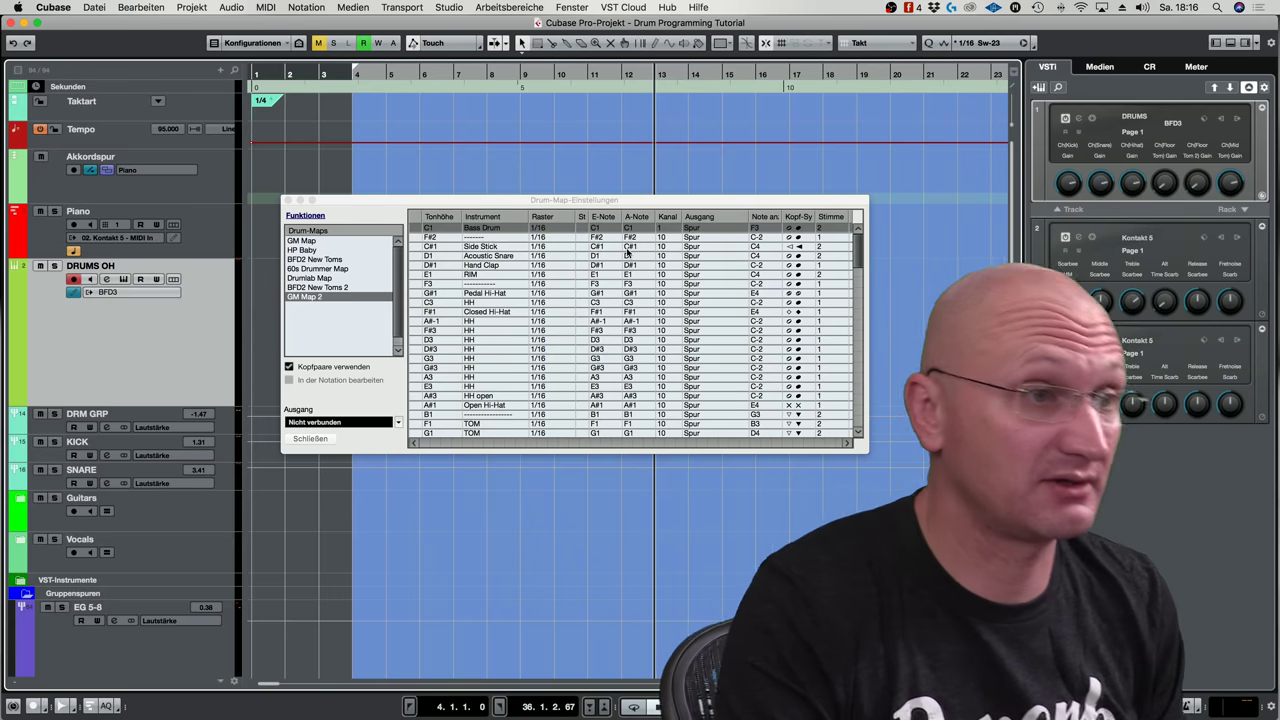
pyautogui.click(669, 233)
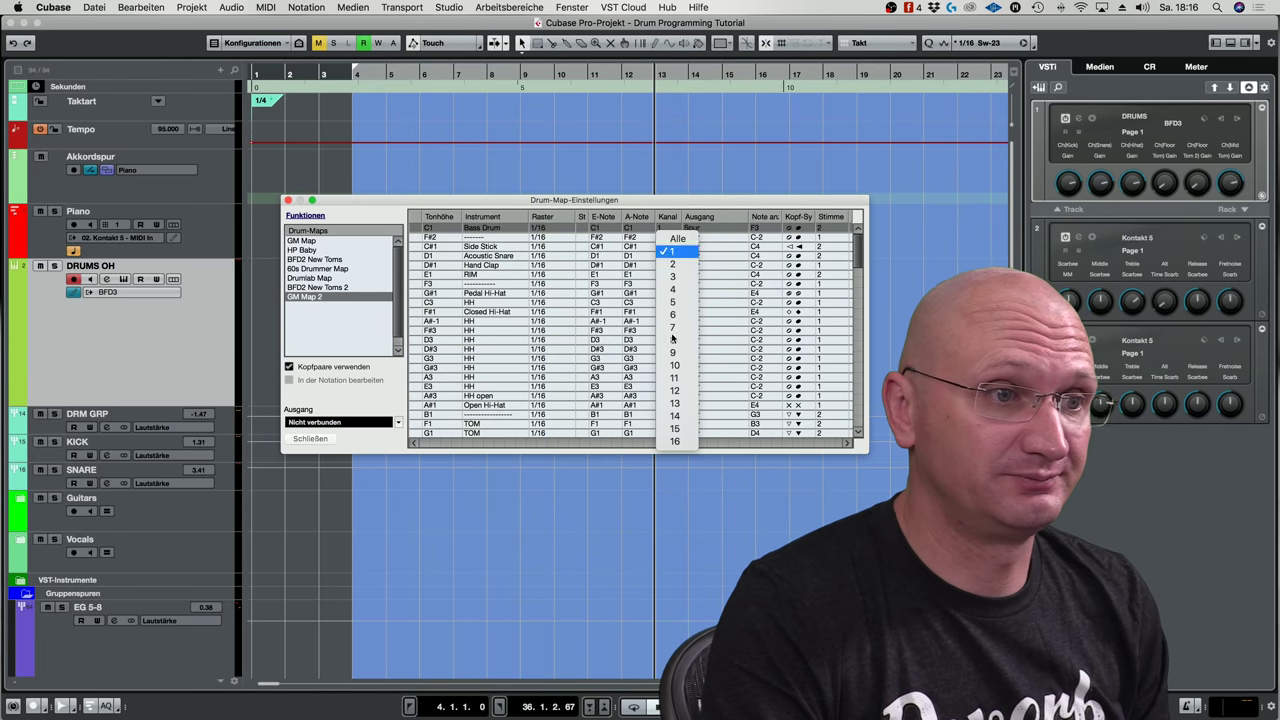
pyautogui.click(674, 366)
# Enlarge the drum map settings to view the Bass Drum's note head symbol pairs, and close the window
pyautogui.moveTo(783, 216)
pyautogui.mouseDown()
pyautogui.moveTo(807, 217)
pyautogui.moveTo(787, 200)
pyautogui.mouseUp()
pyautogui.moveTo(847, 452); pyautogui.dragTo(966, 478)
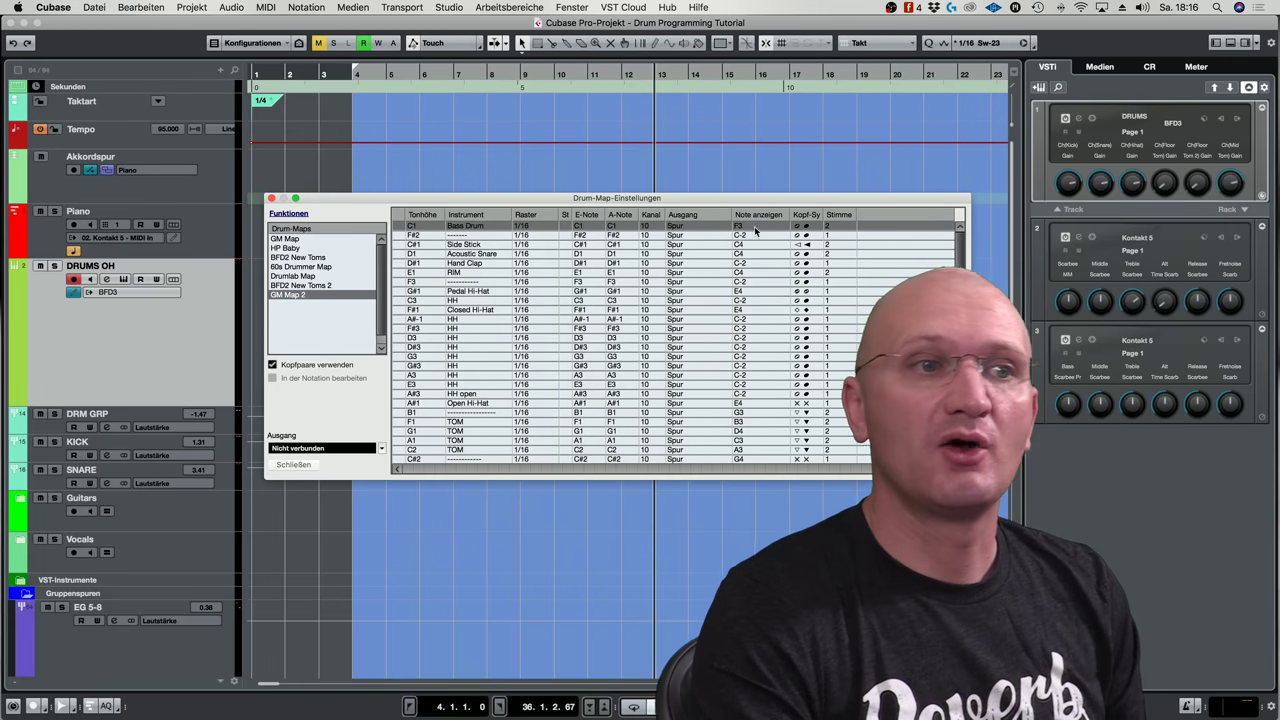
pyautogui.click(810, 229)
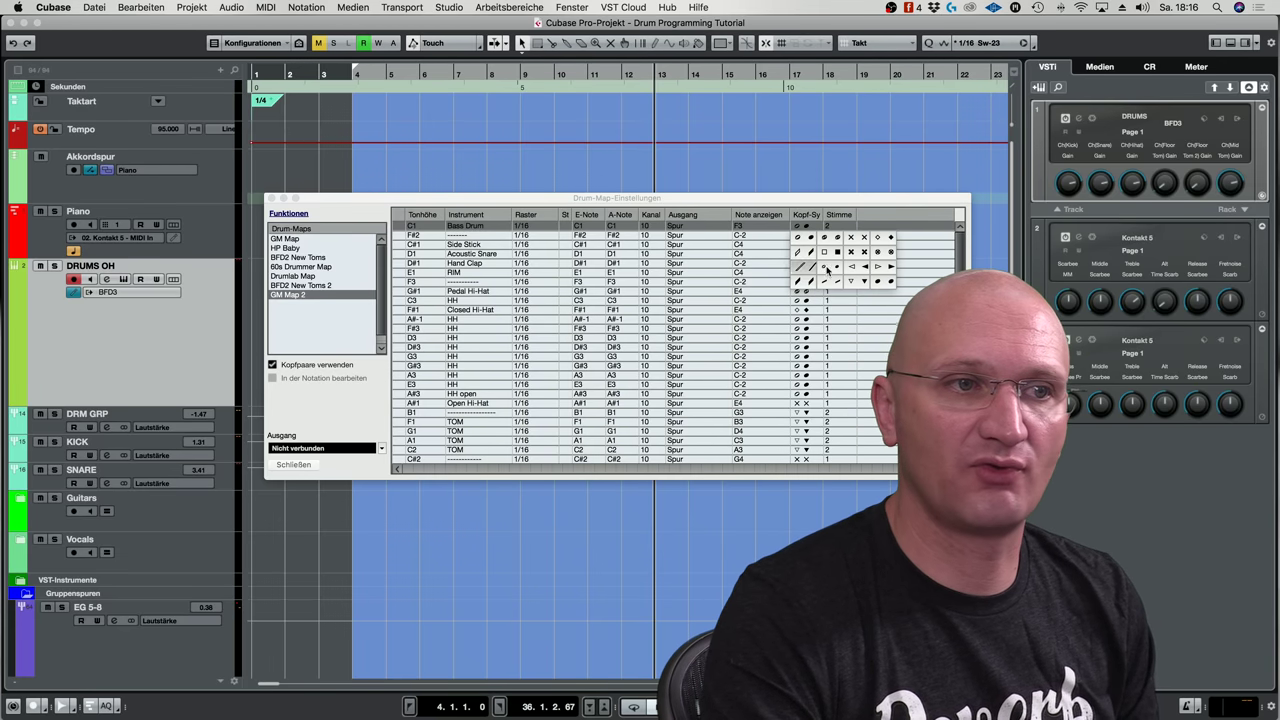
pyautogui.click(775, 203)
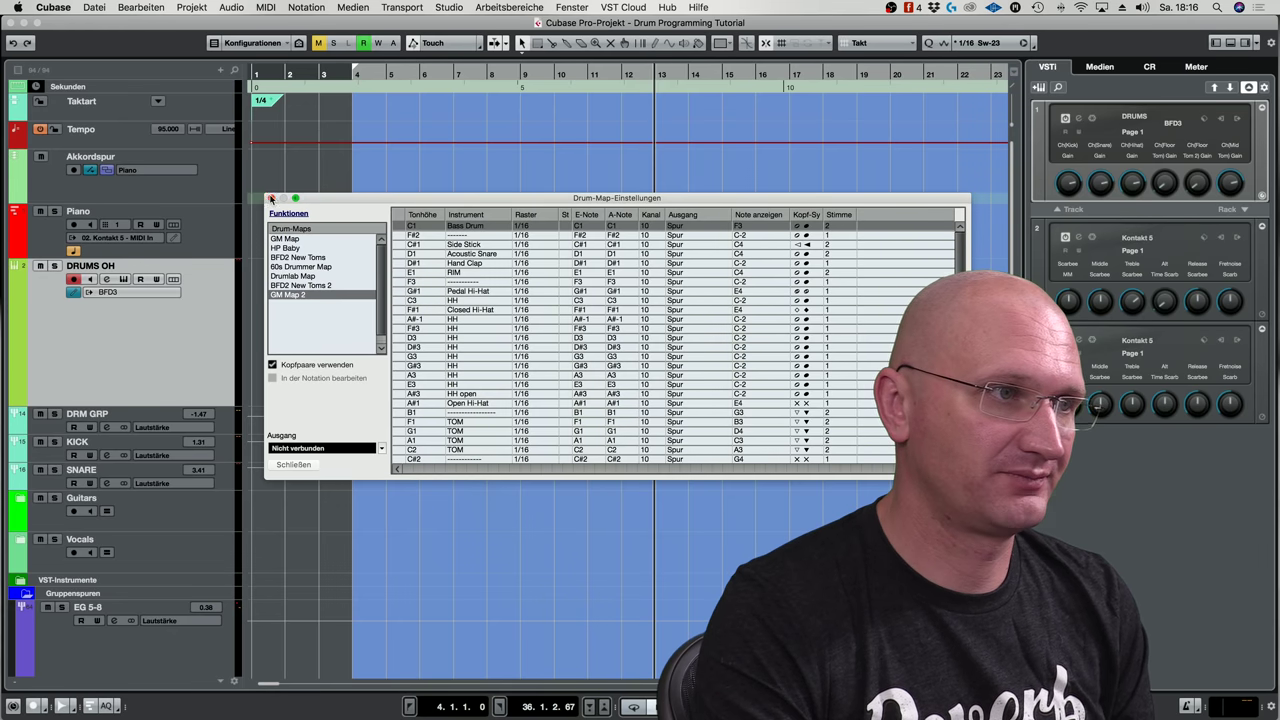
pyautogui.click(271, 199)
# Draw an empty MIDI part from bar 6 to bar 8 on the DRUMS OH track
pyautogui.rightClick(395, 306)
pyautogui.click(556, 310)
pyautogui.moveTo(422, 289); pyautogui.dragTo(488, 290)
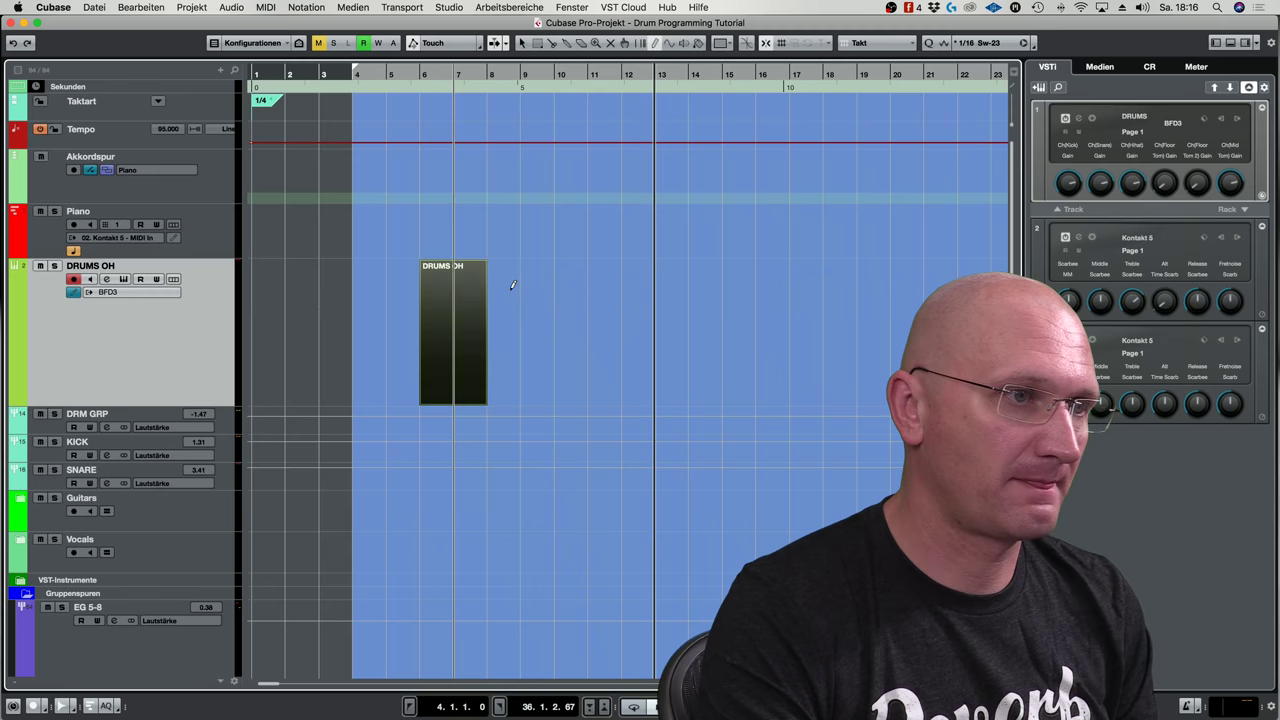
pyautogui.doubleClick(523, 316)
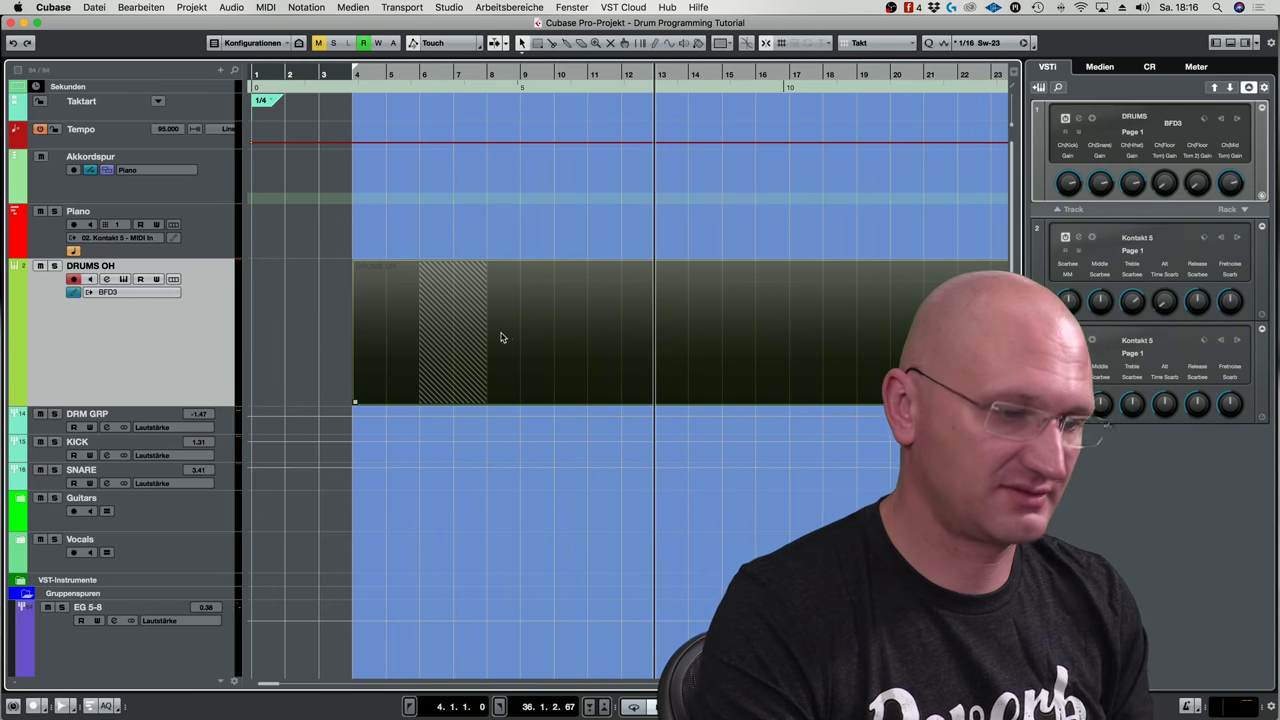
pyautogui.press('super+z')
# Set the left and right locators to the range of the DRUMS OH part, from bar 6 to bar 8
pyautogui.press('h')
pyautogui.press('h')
pyautogui.press('h')
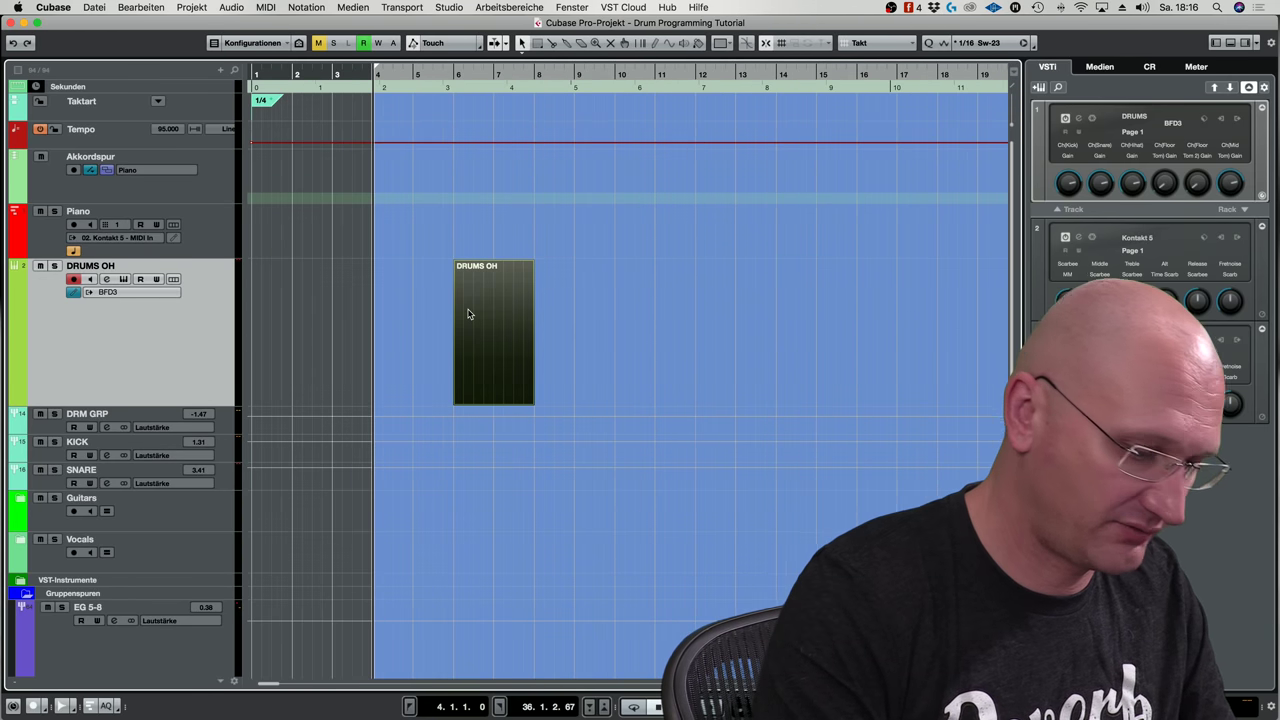
pyautogui.press('p')
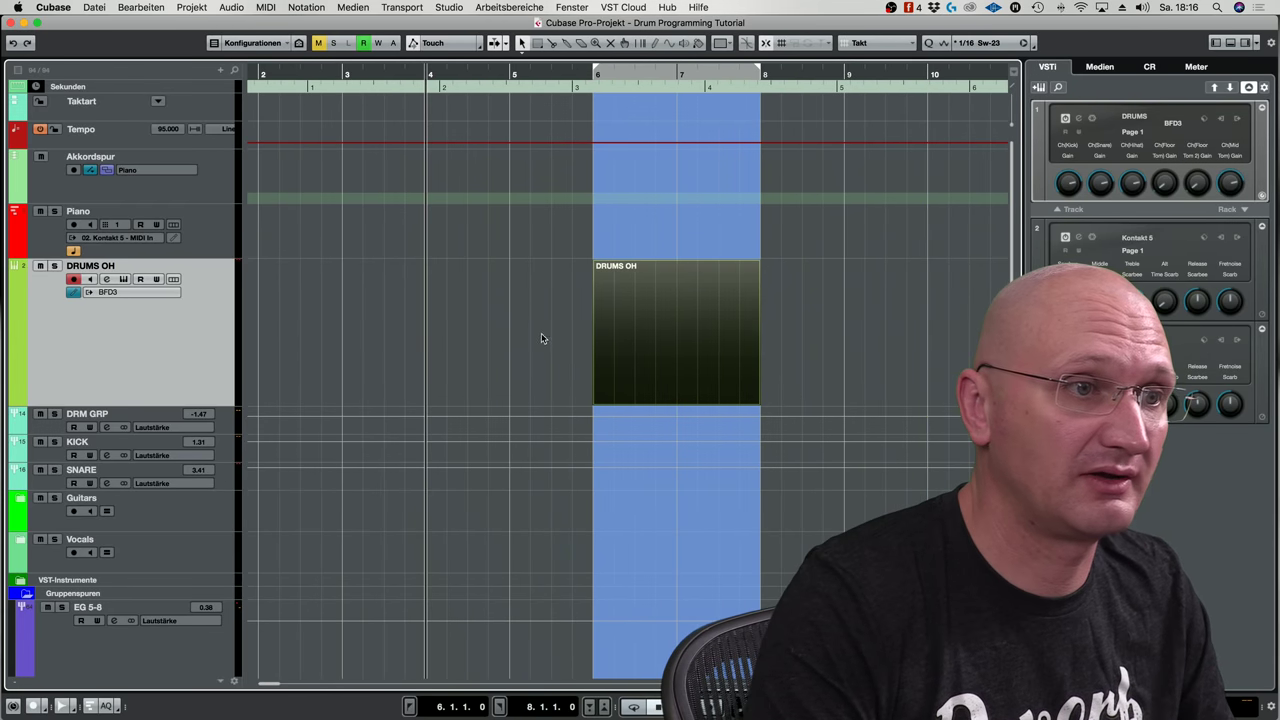
# Examine the DRUMS OH part's instrument lanes in the drum editor, and close the editor
pyautogui.doubleClick(660, 310)
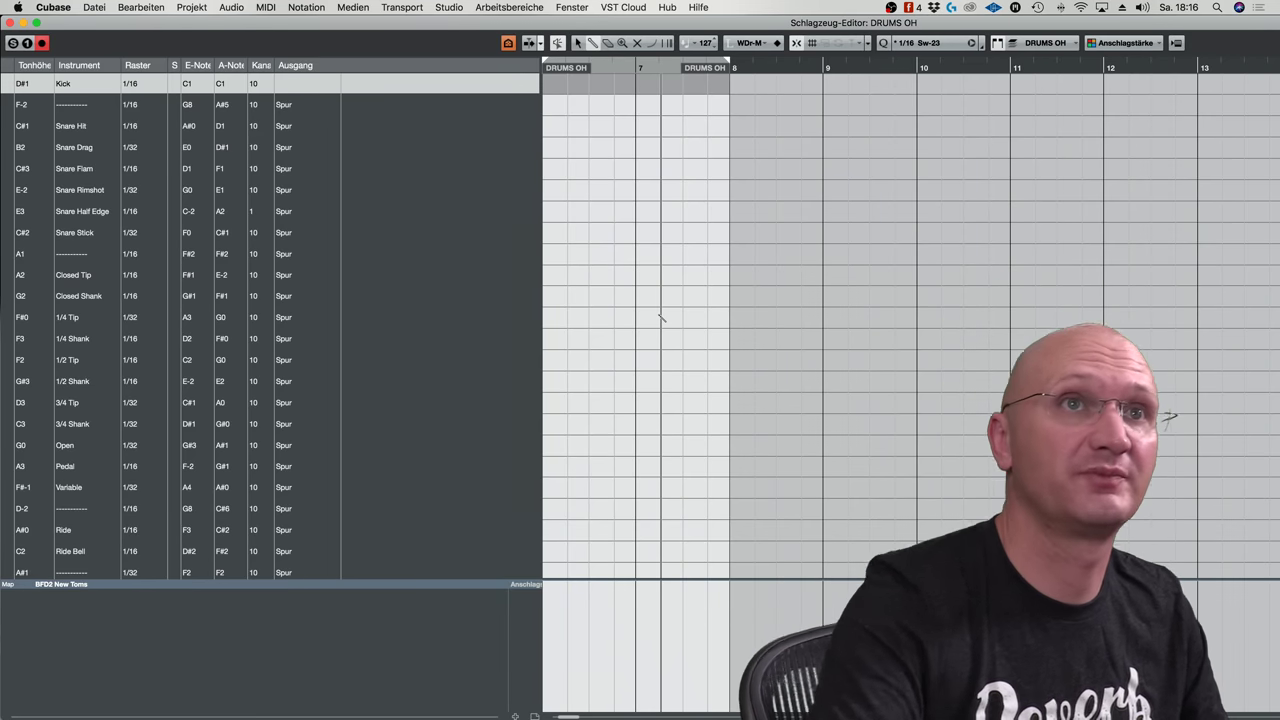
pyautogui.hscroll(-10, 652, 318)
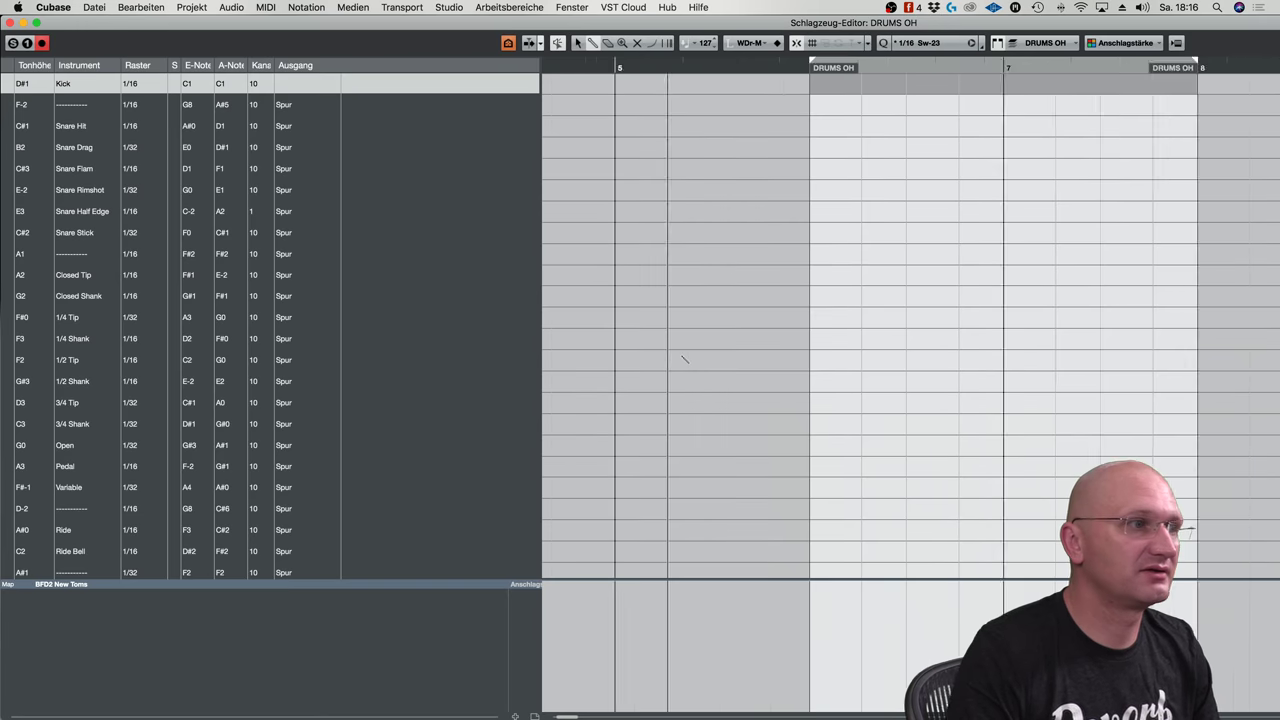
pyautogui.press('h')
pyautogui.hscroll(5, 718, 346)
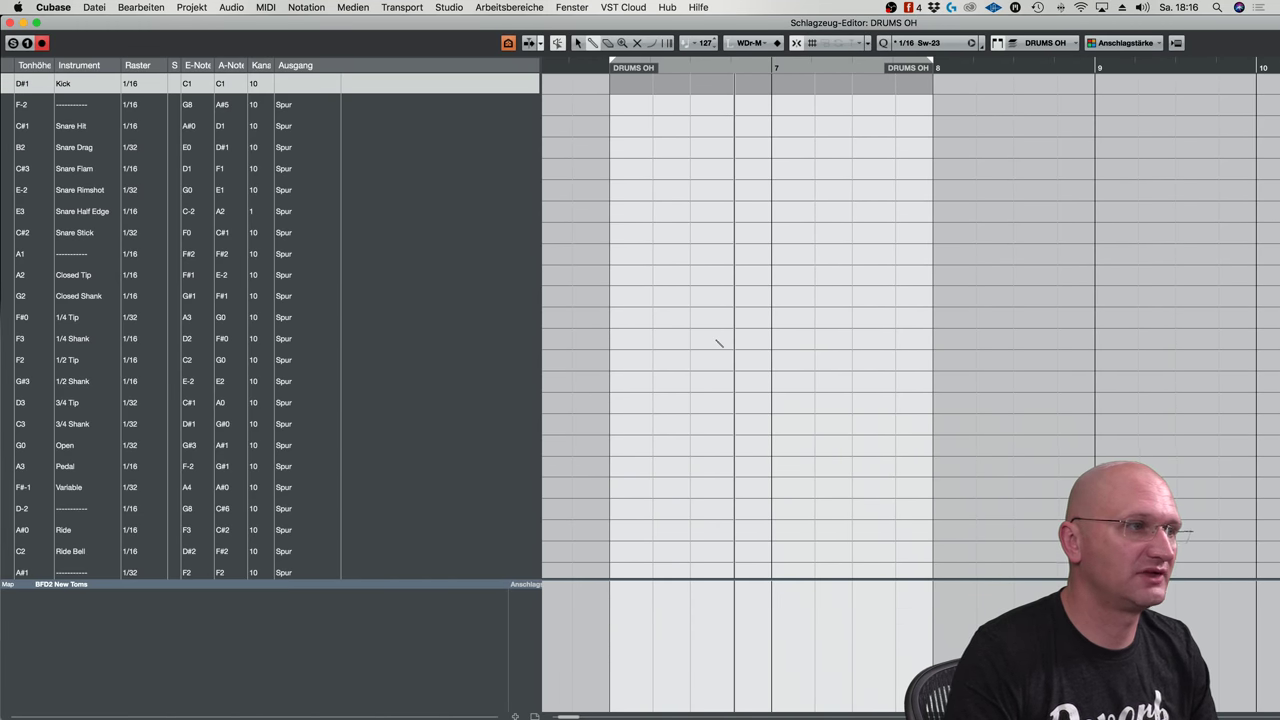
pyautogui.hotkey('shift', 'g')
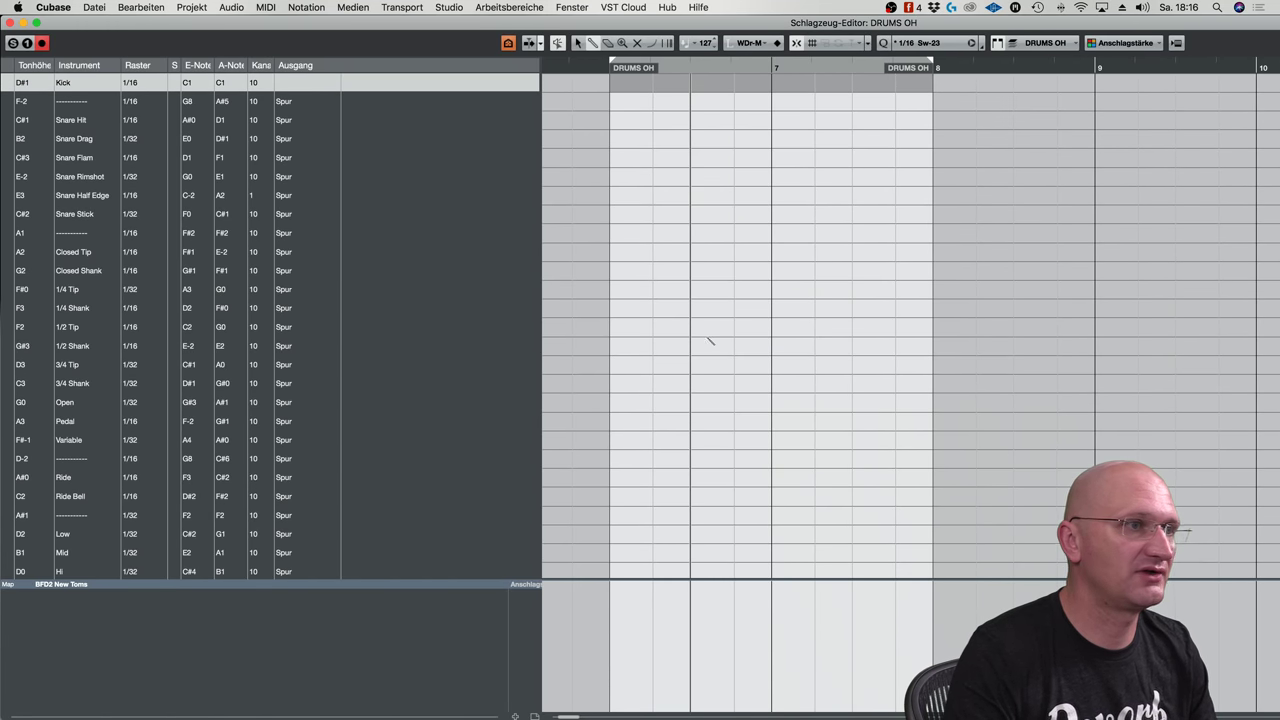
pyautogui.click(610, 82)
pyautogui.click(610, 82)
pyautogui.press('super+w')
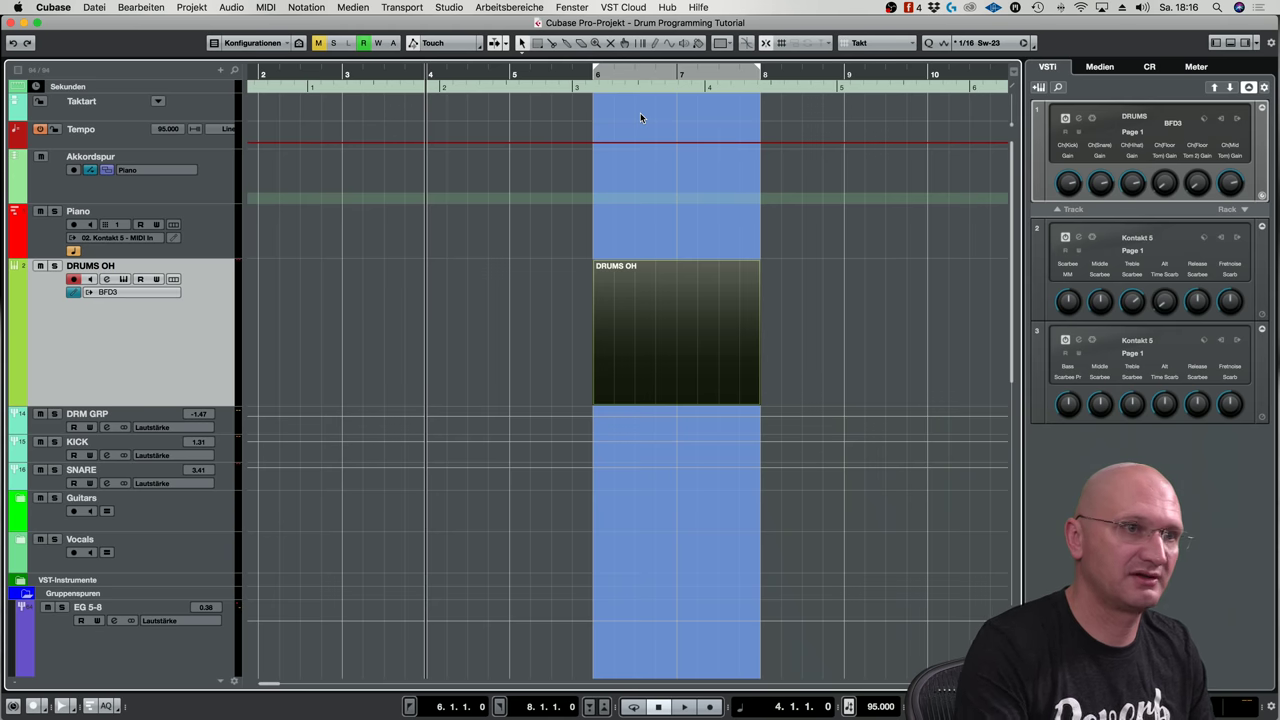
pyautogui.press('F3')
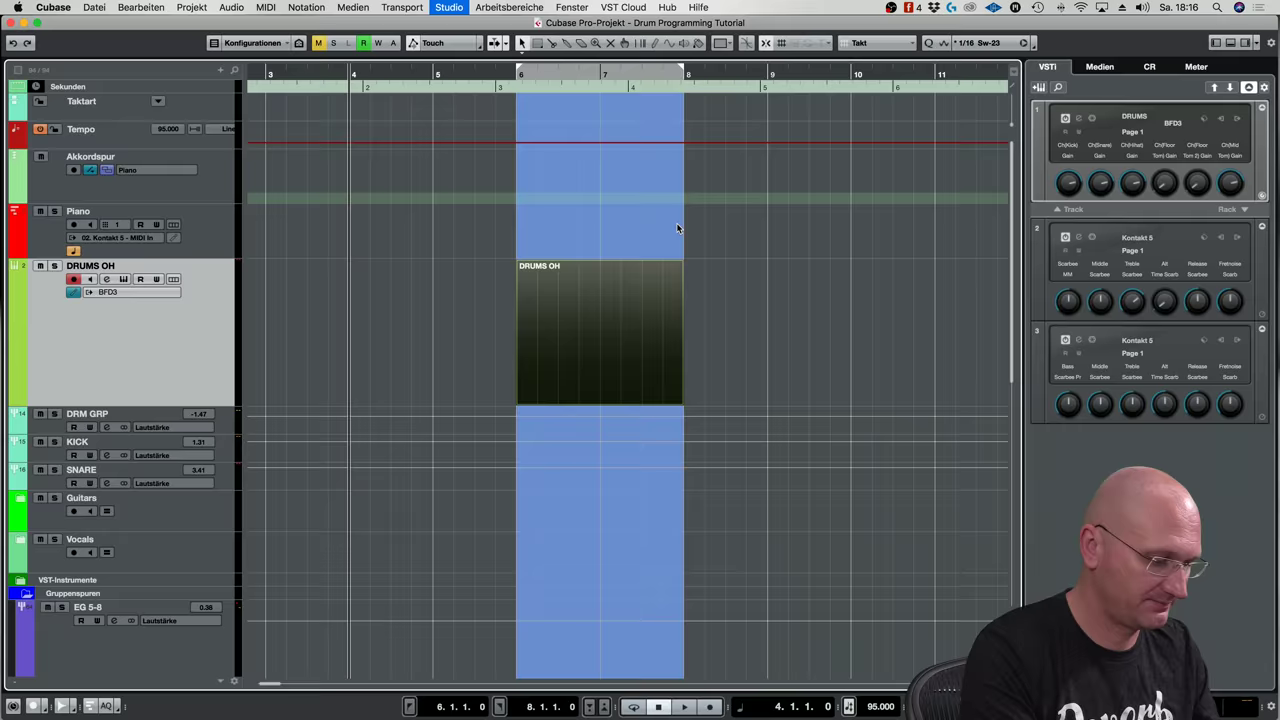
pyautogui.press('F3')
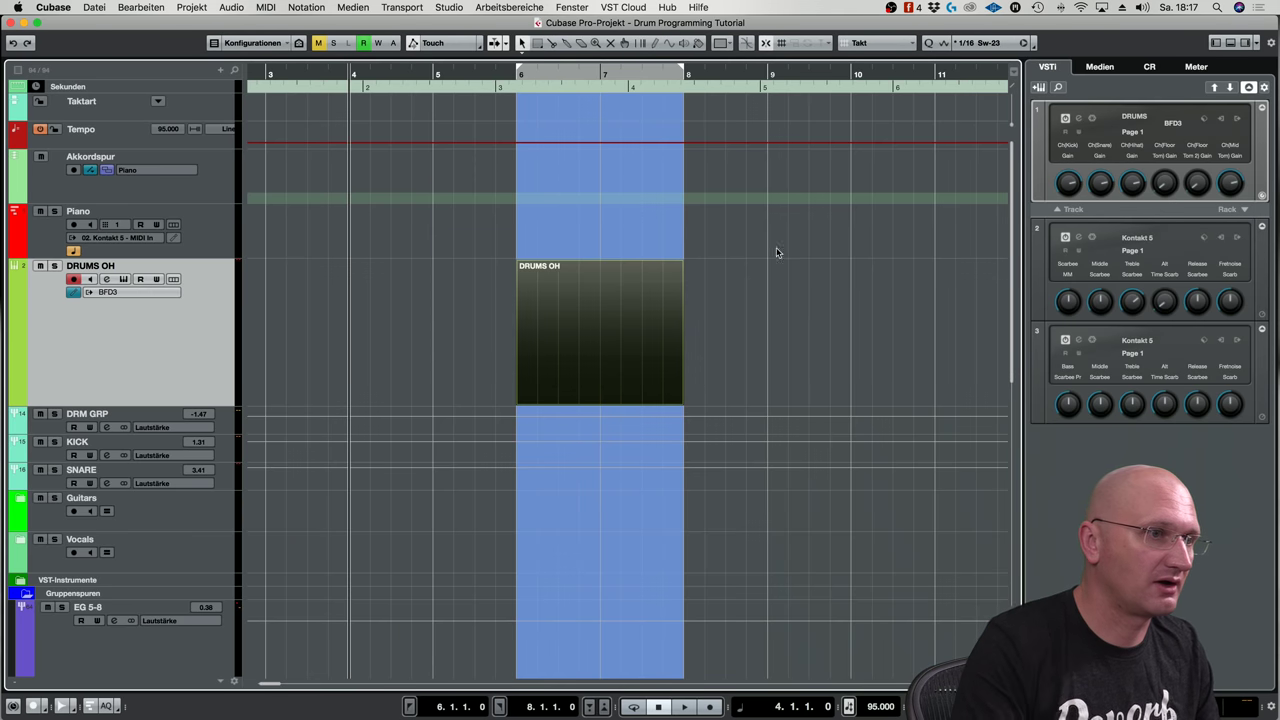
# In the DRUMS OH part's drum editor, set the Kick's output to Spur and narrow the instrument list to its pitch, instrument and raster columns
pyautogui.doubleClick(633, 345)
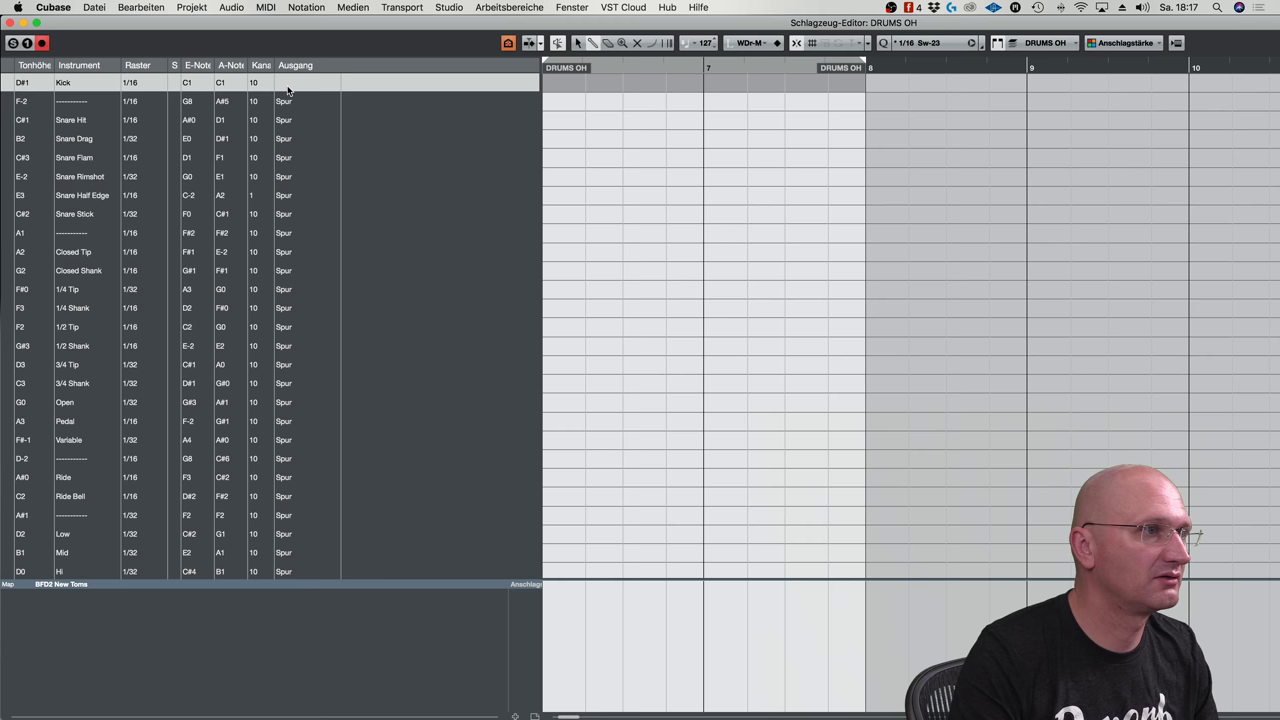
pyautogui.click(288, 91)
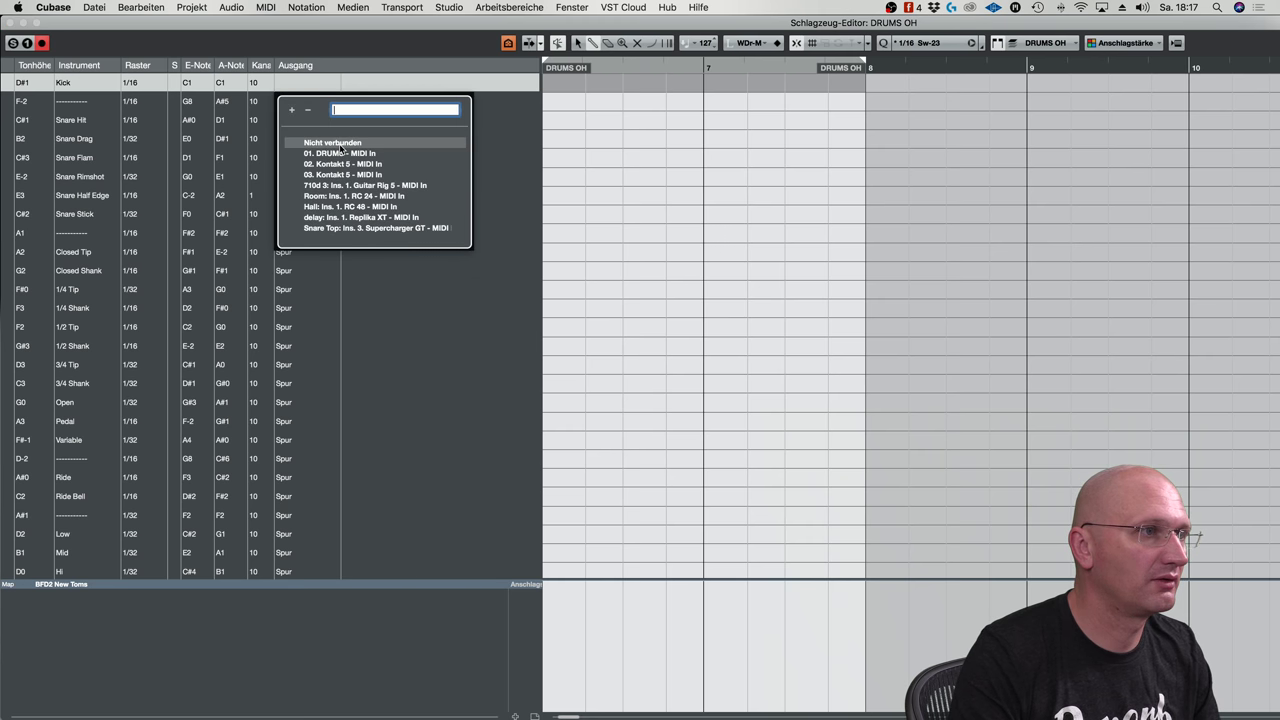
pyautogui.click(536, 161)
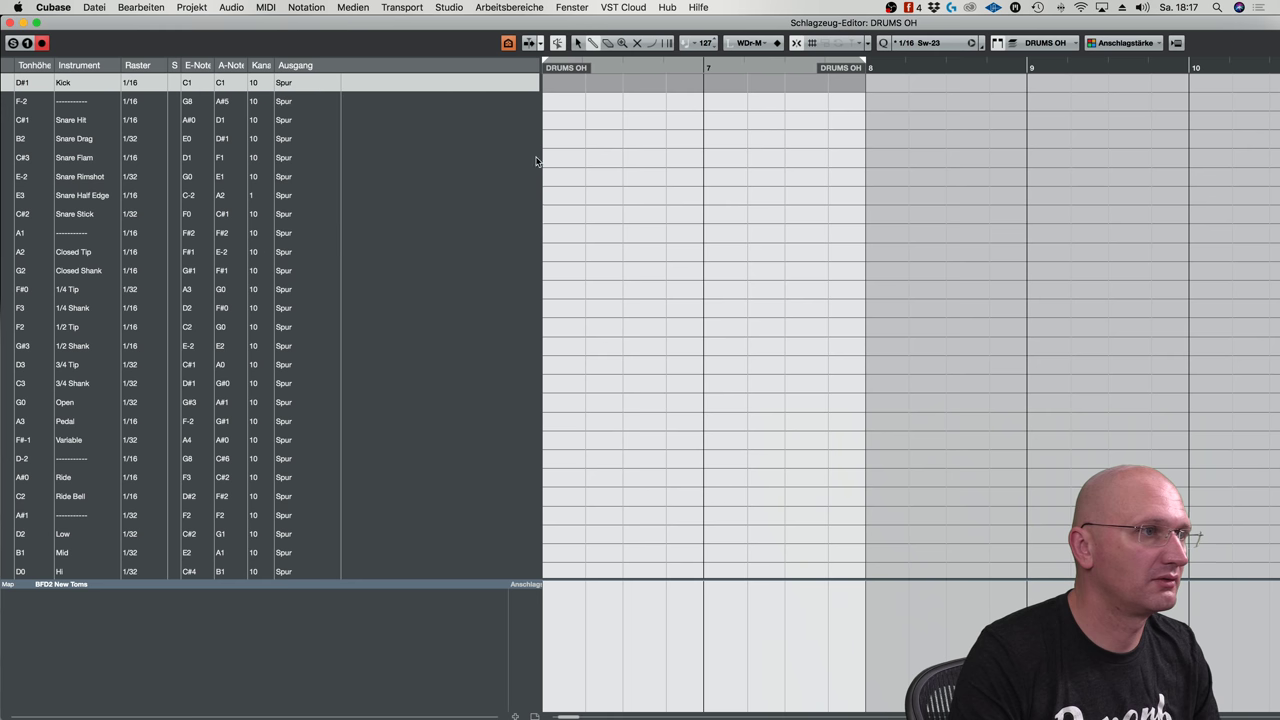
pyautogui.moveTo(540, 137); pyautogui.dragTo(333, 140)
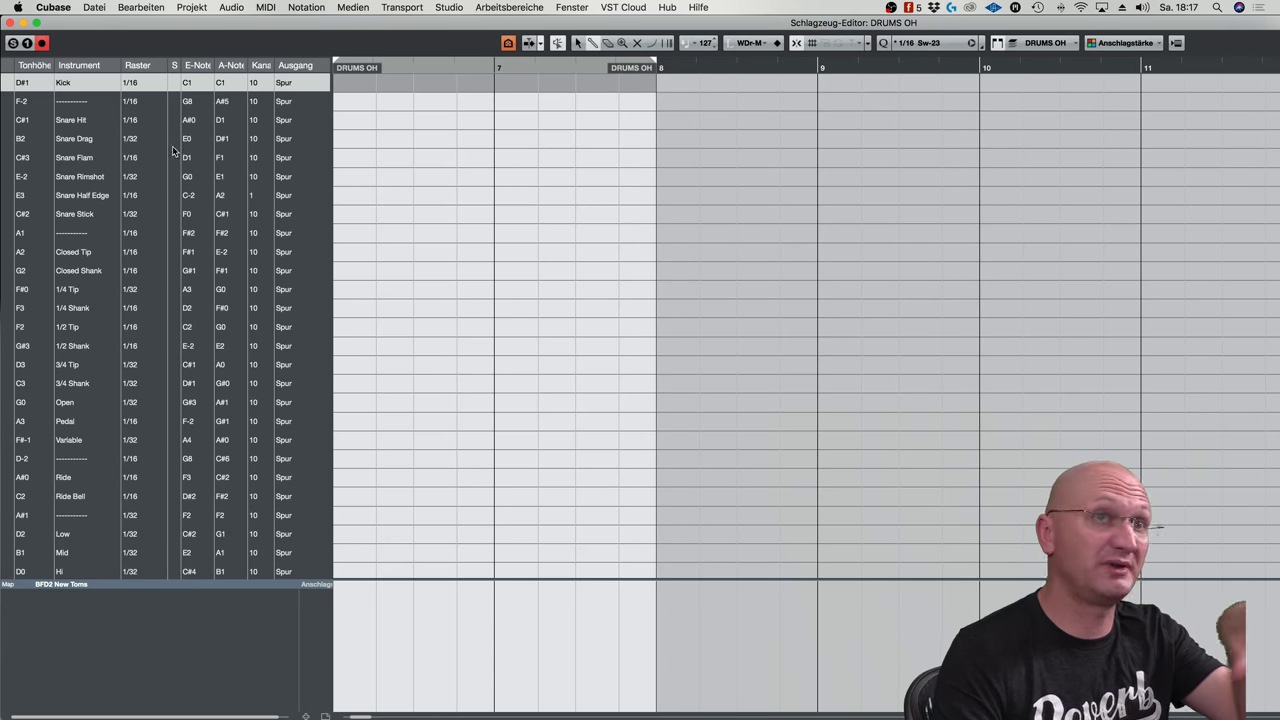
pyautogui.moveTo(331, 152); pyautogui.dragTo(180, 152)
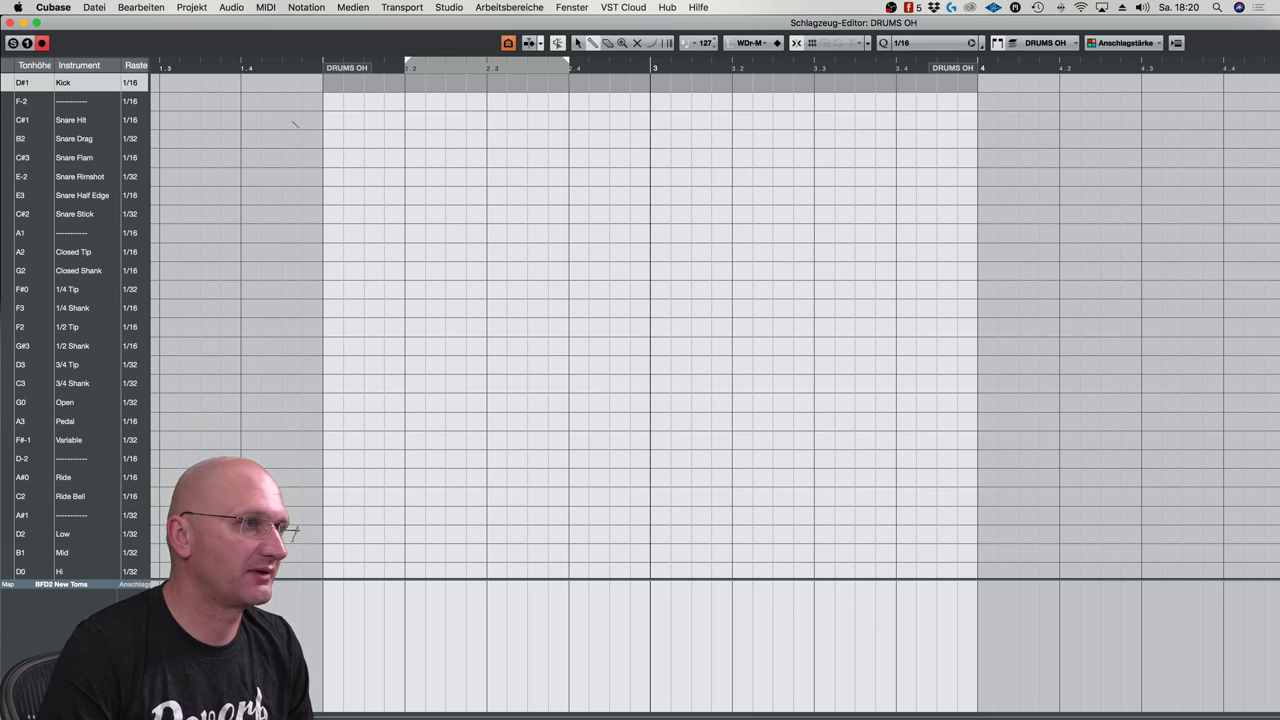
# Draw Kick notes at 2.1, 2.3 and 2.3.3, Snare Hits at 2.2 and 2.4, and a velocity 15 Kick at 2.2.4
pyautogui.click(384, 100)
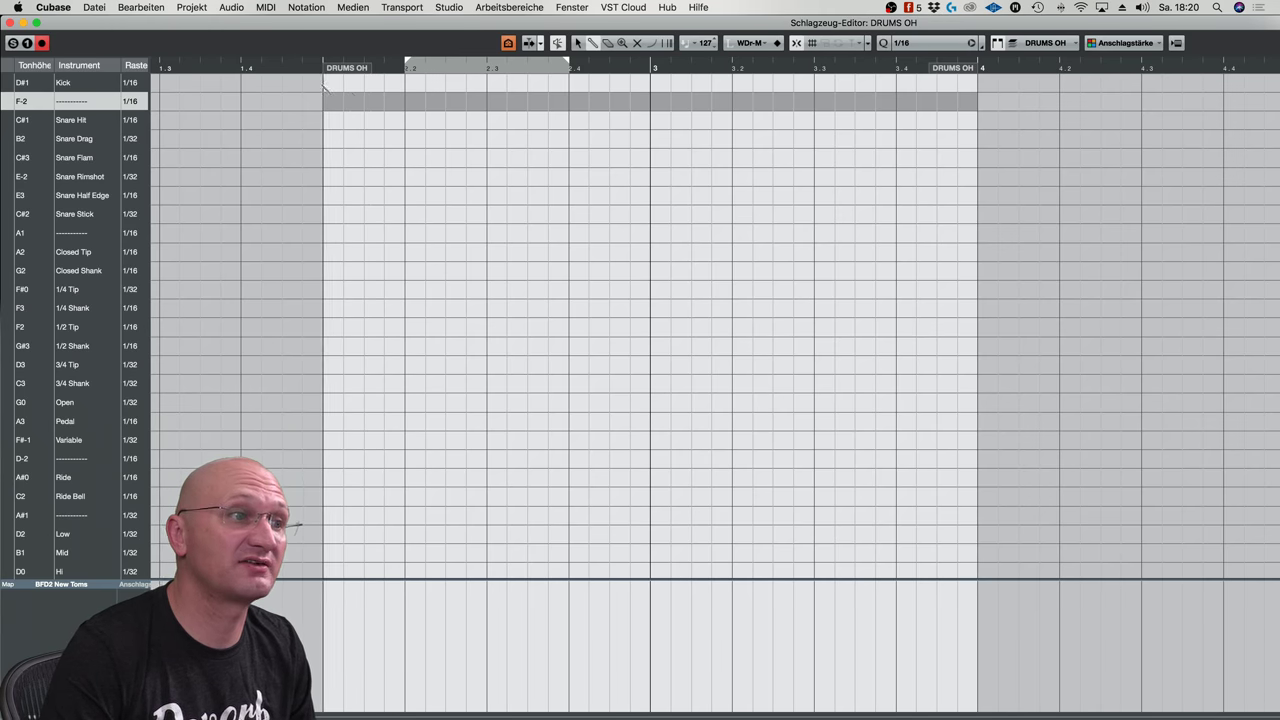
pyautogui.click(323, 83)
pyautogui.click(405, 120)
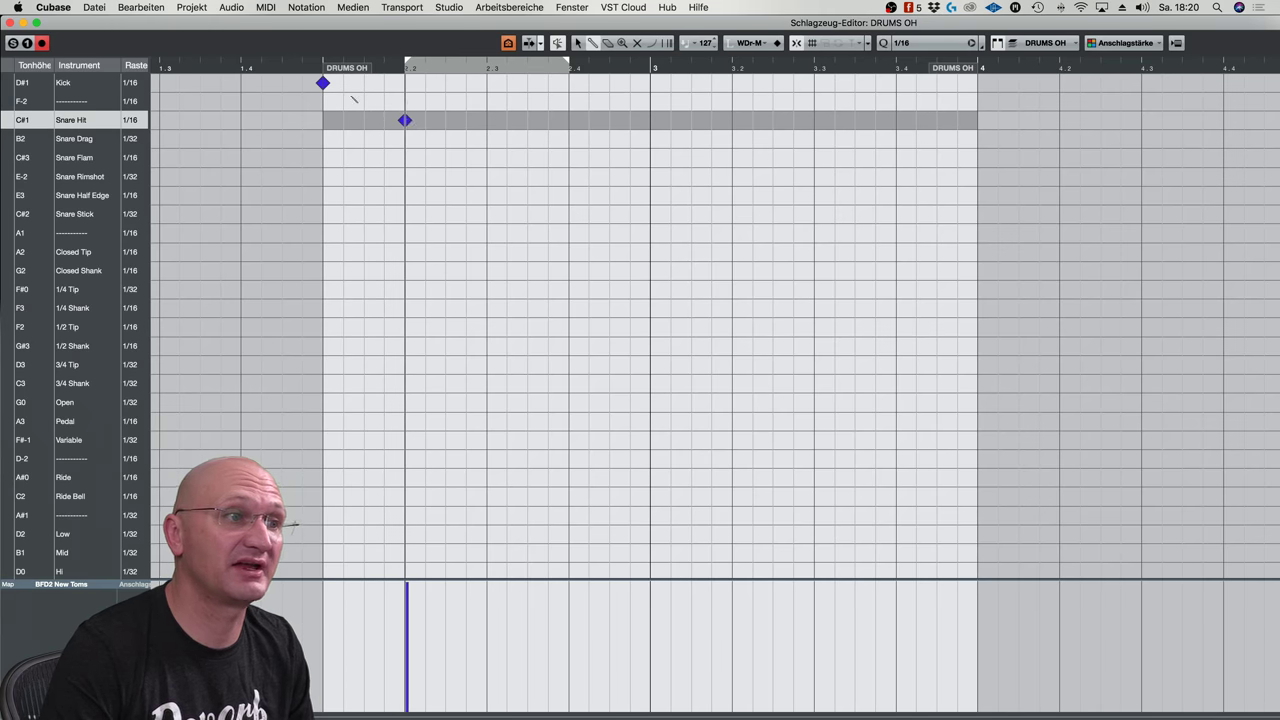
pyautogui.click(405, 120)
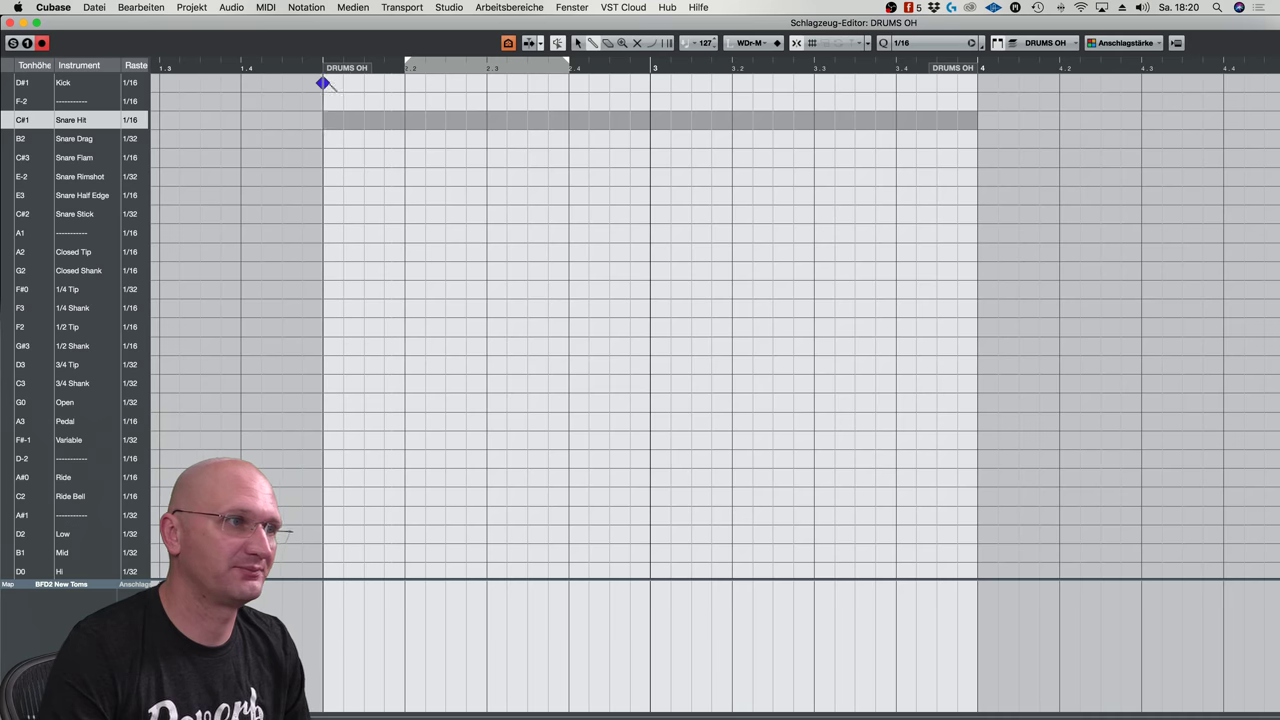
pyautogui.click(323, 83)
pyautogui.click(323, 83)
pyautogui.click(405, 120)
pyautogui.click(487, 83)
pyautogui.click(527, 83)
pyautogui.click(568, 120)
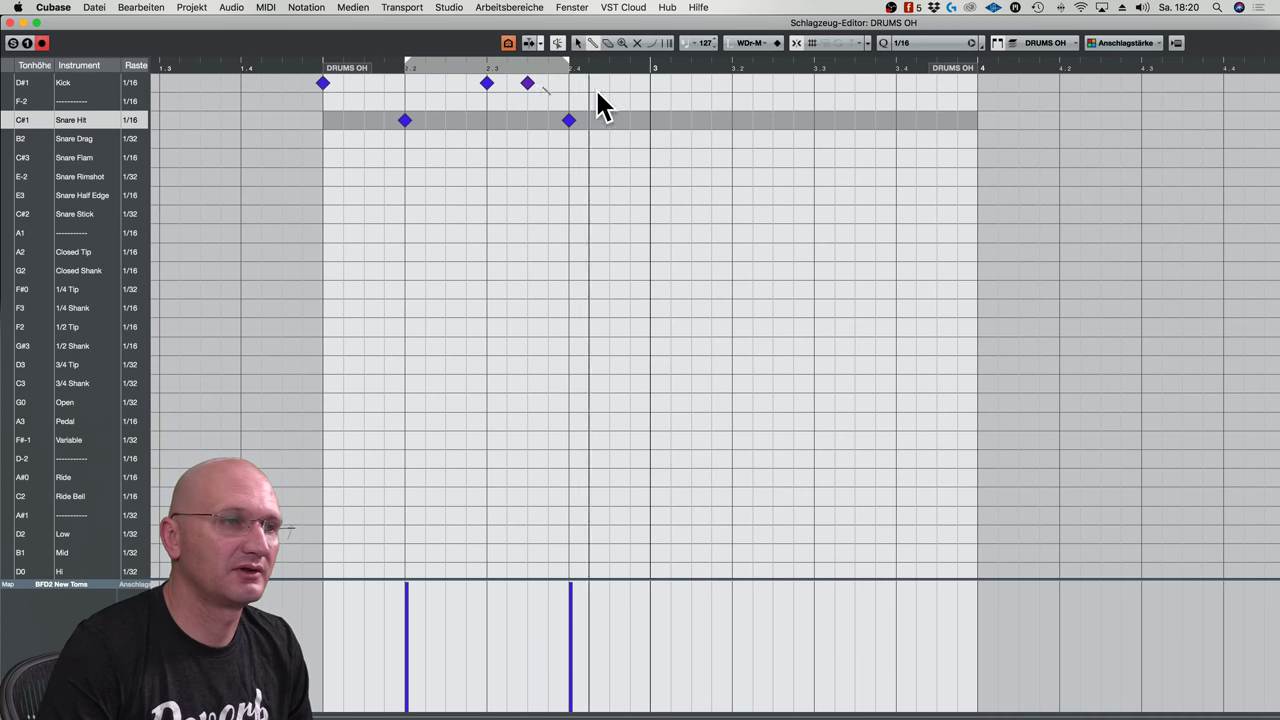
pyautogui.click(466, 83)
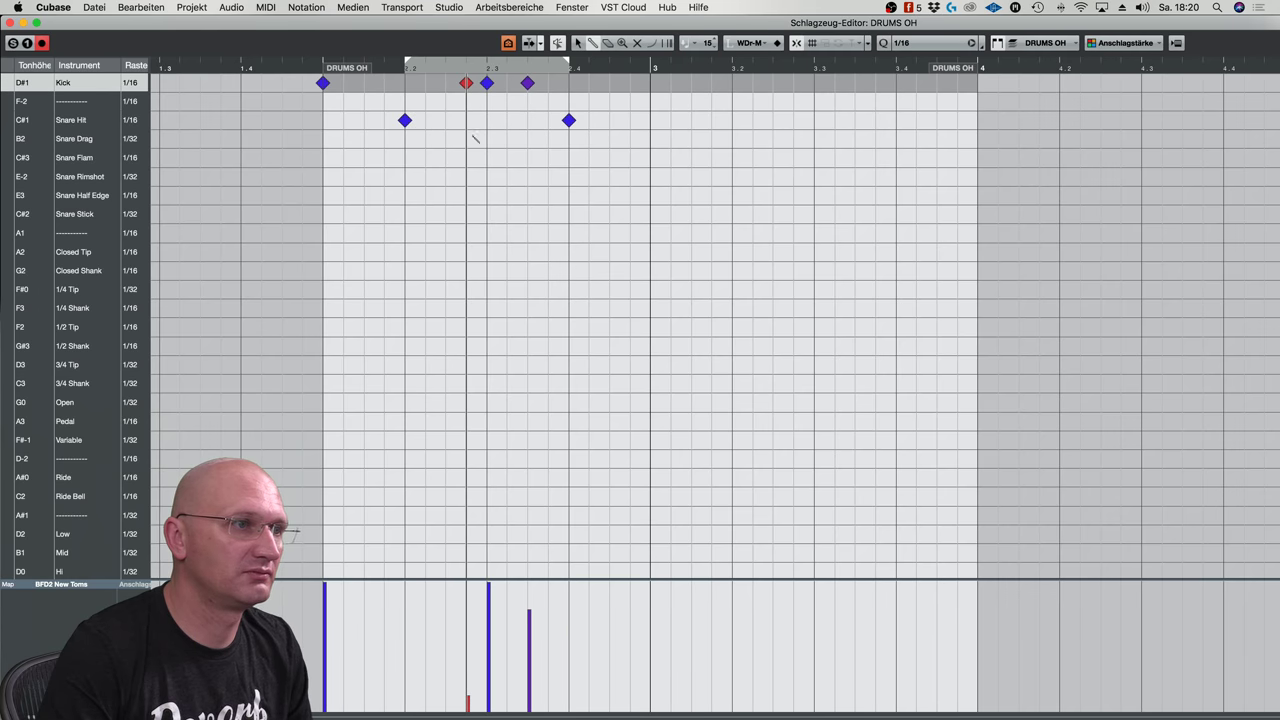
# Draw hi-hats in bar 2: Closed Shank on beats 1 to 3 and at 2.4.2, softer Closed Tips in between, and 1/4 Shank at 2.4.3
pyautogui.click(323, 270)
pyautogui.click(364, 252)
pyautogui.click(405, 270)
pyautogui.click(445, 252)
pyautogui.click(487, 270)
pyautogui.click(507, 252)
pyautogui.click(527, 252)
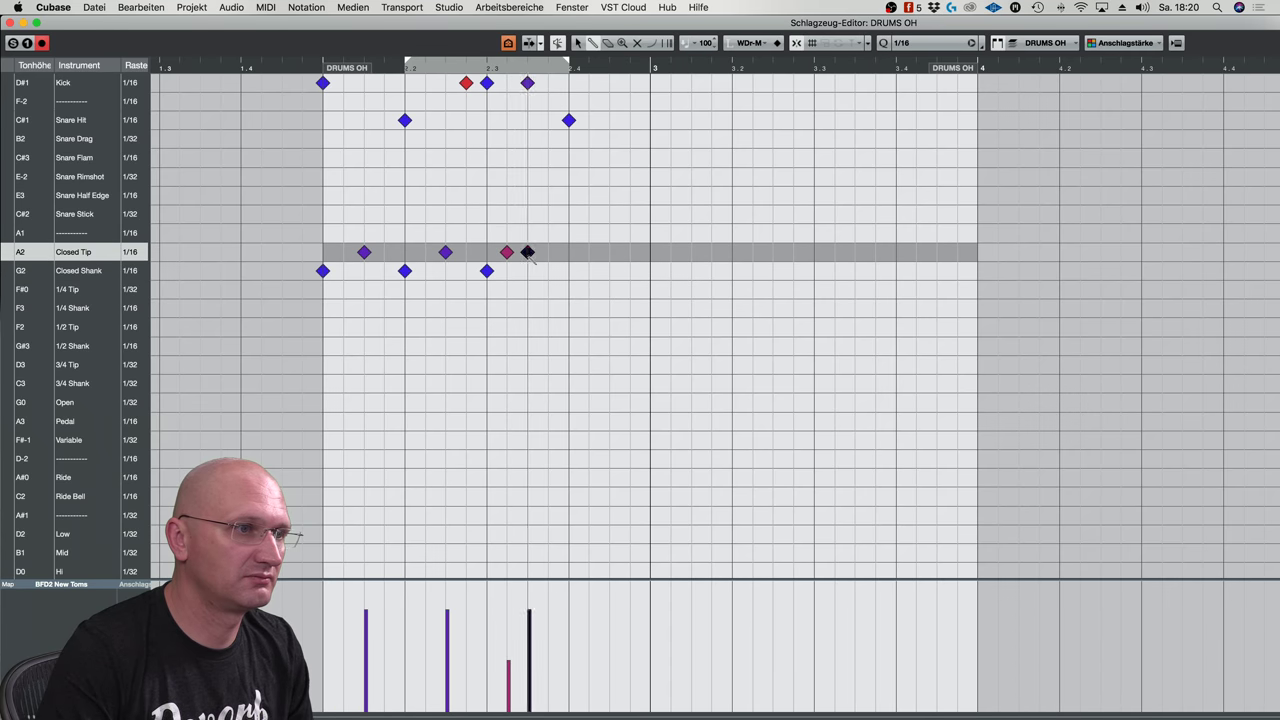
pyautogui.click(548, 252)
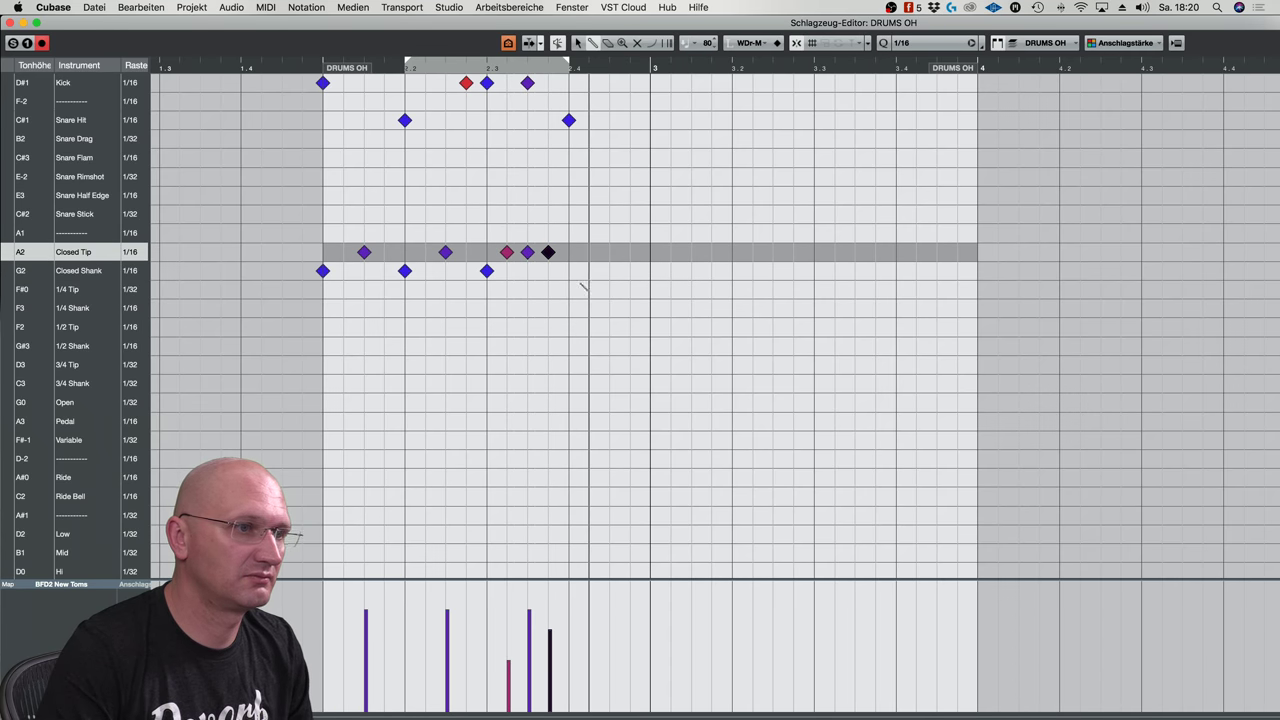
pyautogui.click(589, 270)
pyautogui.click(609, 308)
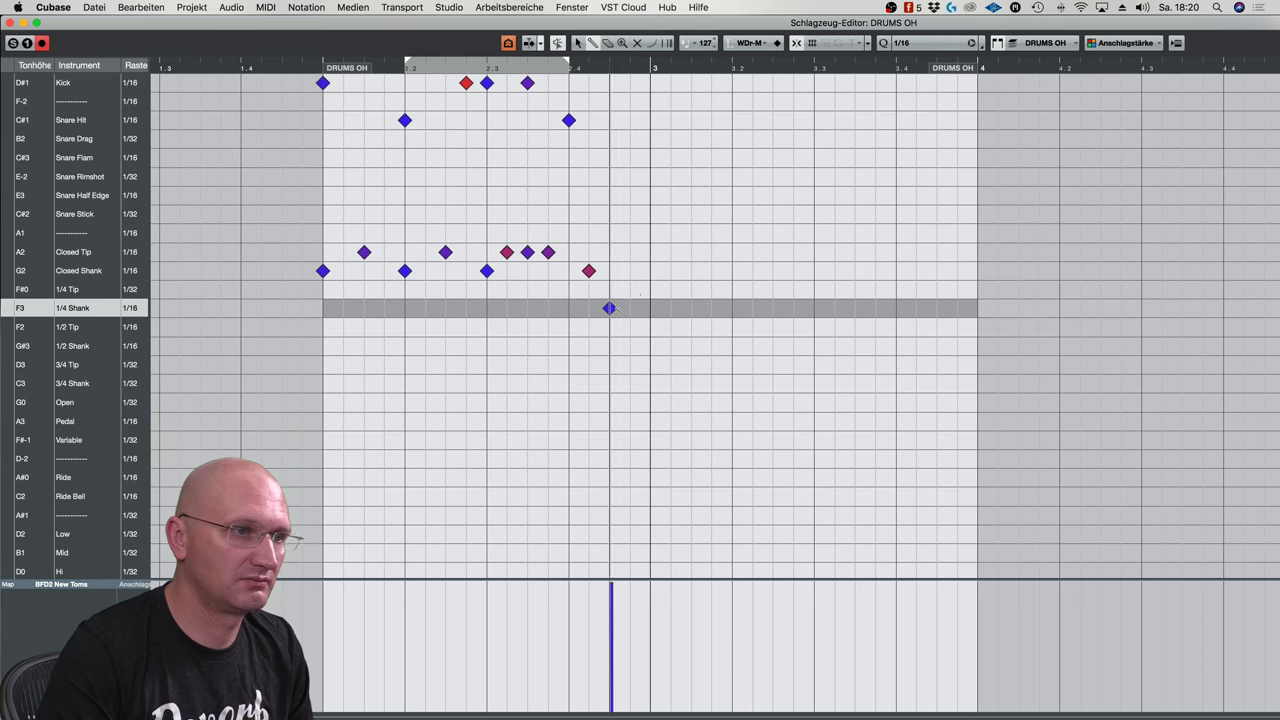
# Set the locators to span bar 2 up to bar 3 and play back the drum groove
pyautogui.keyDown('alt'); pyautogui.click(651, 66); pyautogui.keyUp('alt')
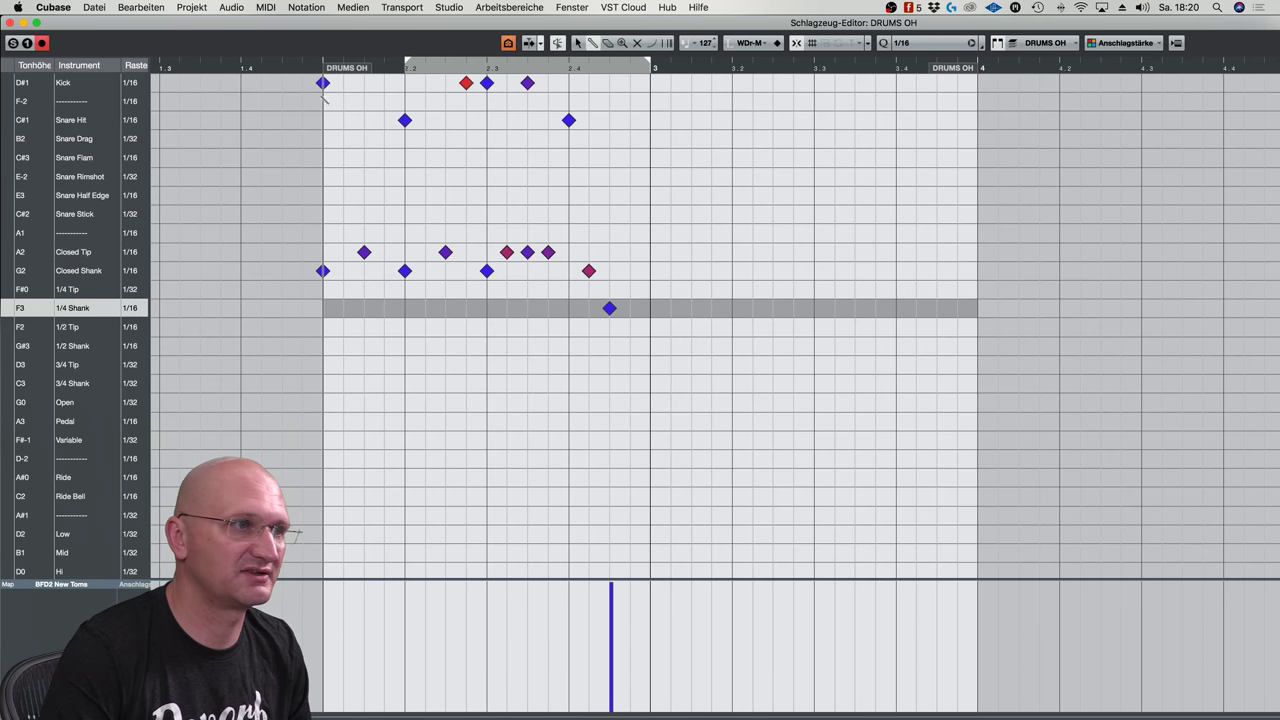
pyautogui.keyDown('super'); pyautogui.click(324, 62); pyautogui.keyUp('super')
pyautogui.press('space')
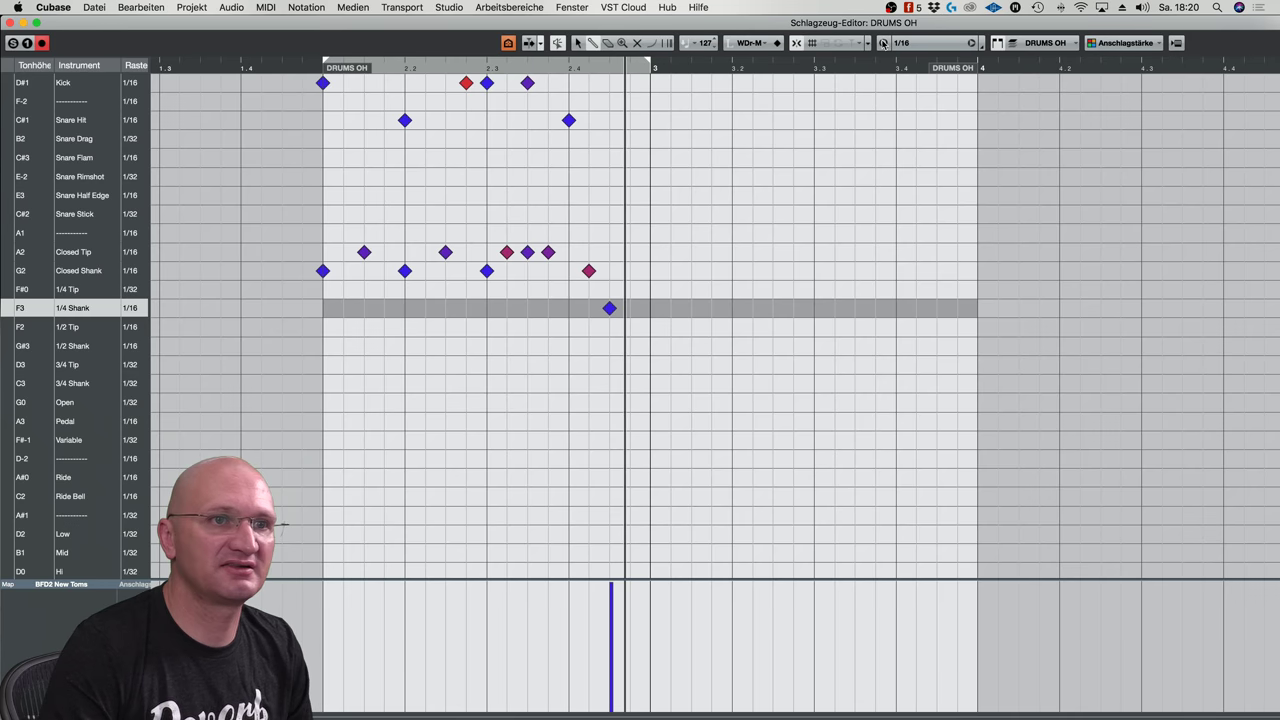
# Examine the soft-to-loud velocity colors in the event color settings and leave them unchanged
pyautogui.click(1134, 43)
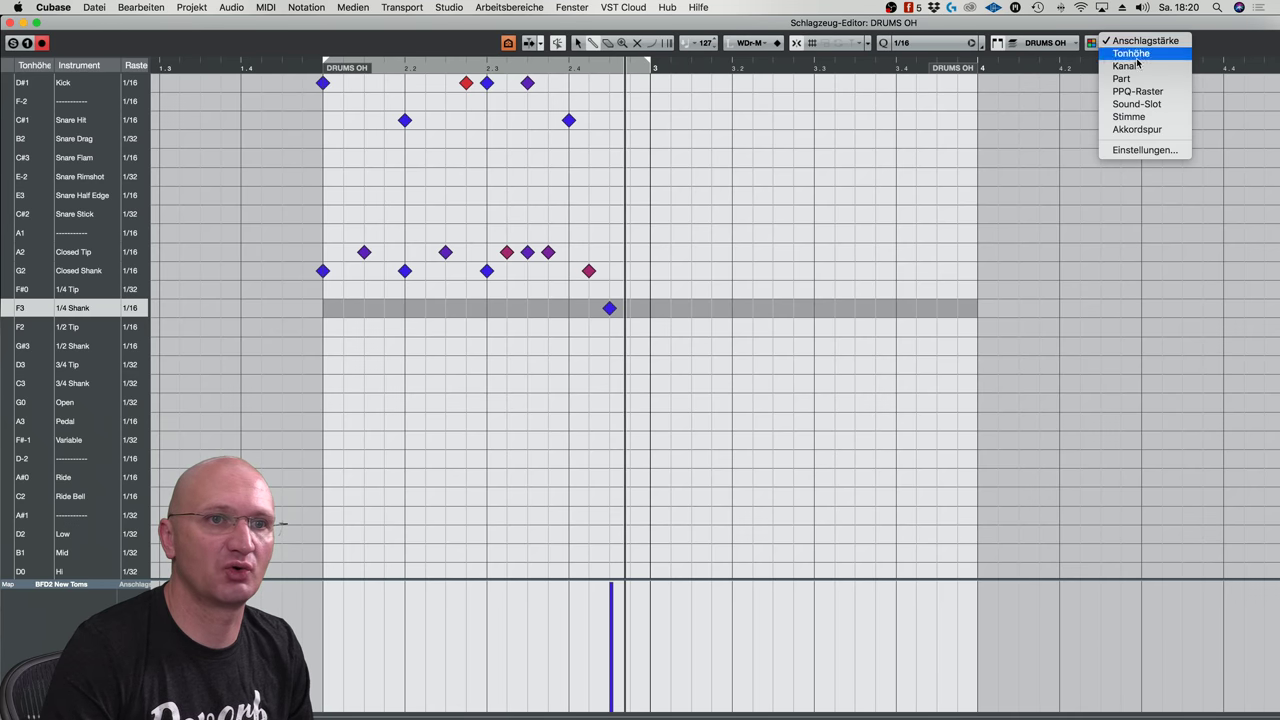
pyautogui.click(1144, 150)
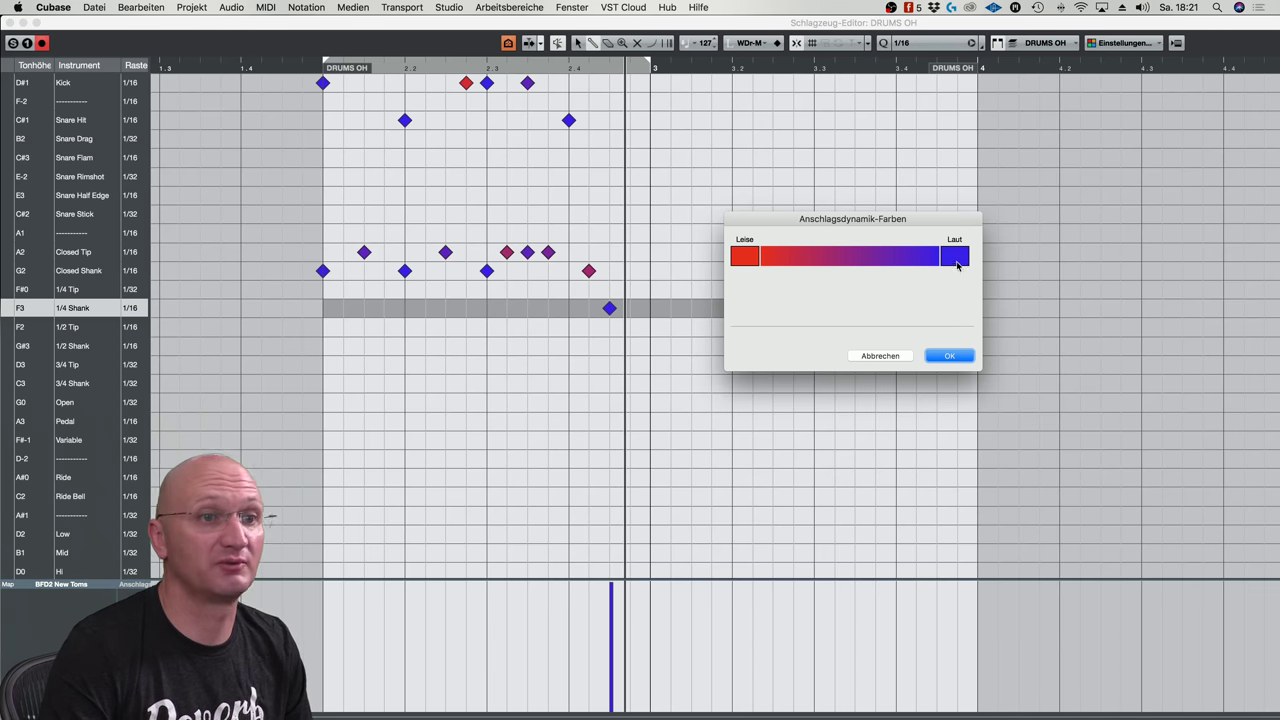
pyautogui.click(880, 356)
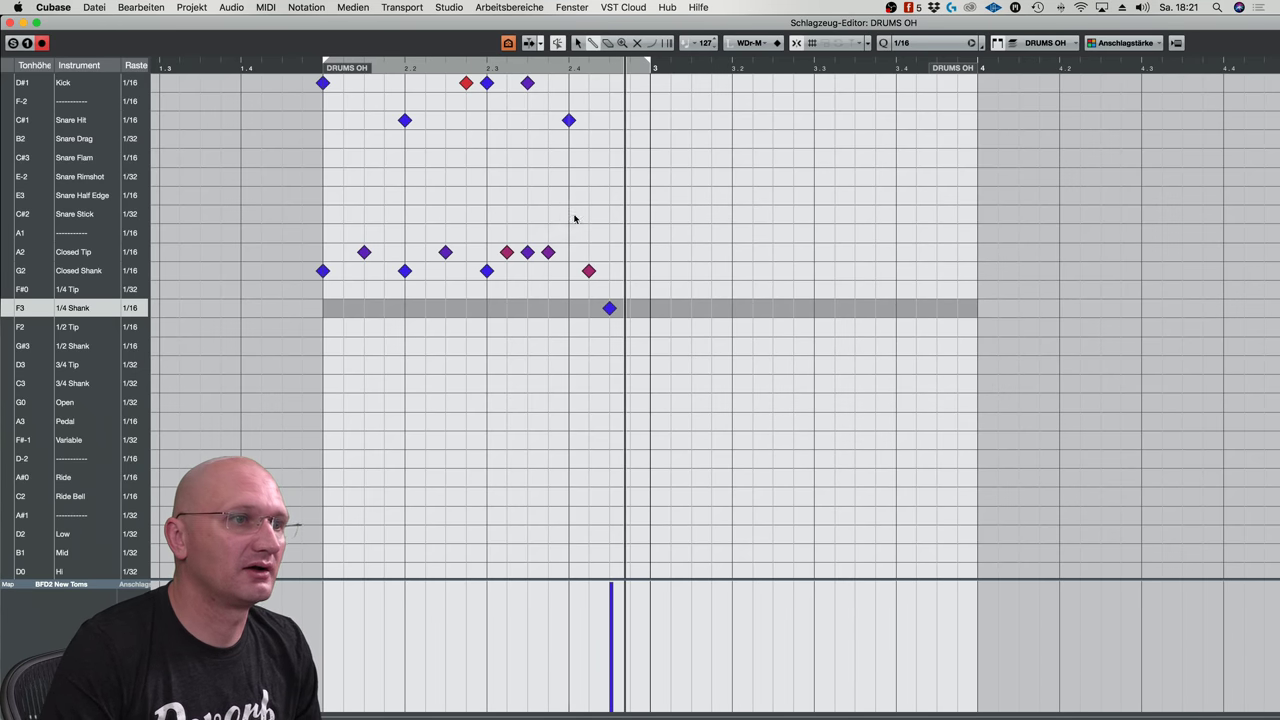
# Delete all notes from the DRUMS OH part and widen the instrument list to fit the full raster column
pyautogui.moveTo(678, 84); pyautogui.dragTo(286, 430)
pyautogui.press('Delete')
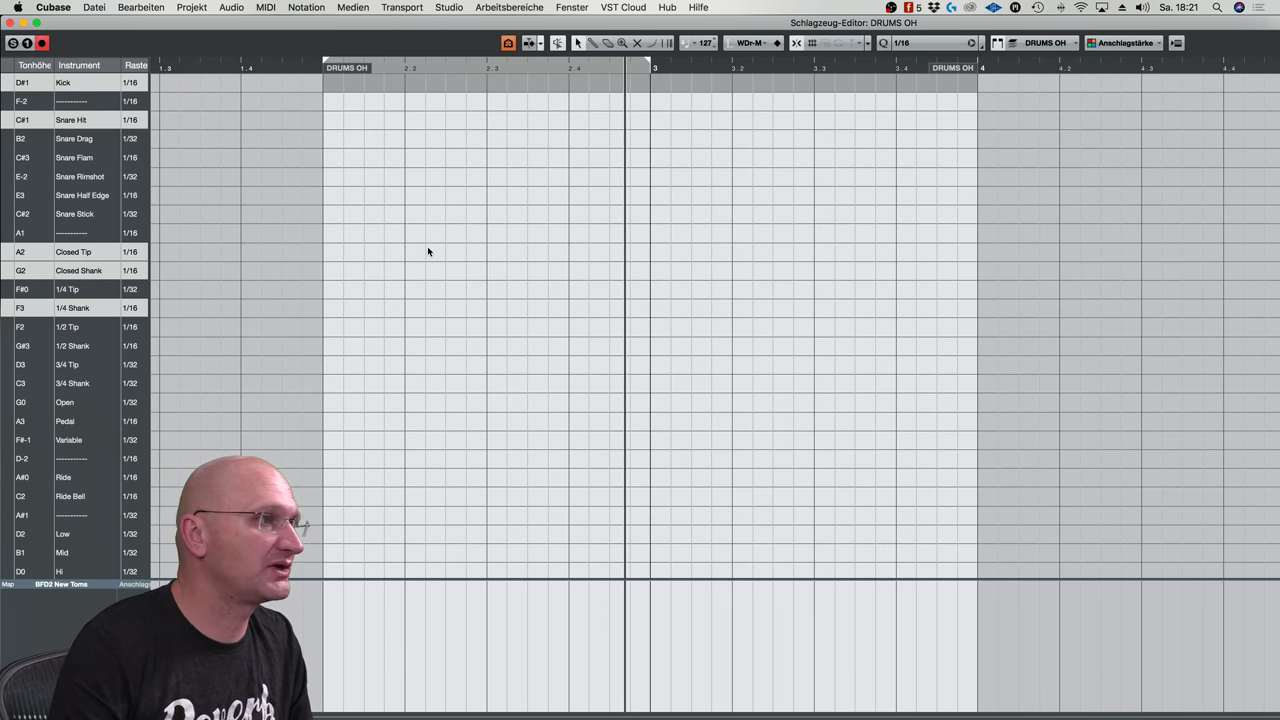
pyautogui.doubleClick(88, 138)
pyautogui.press('Escape')
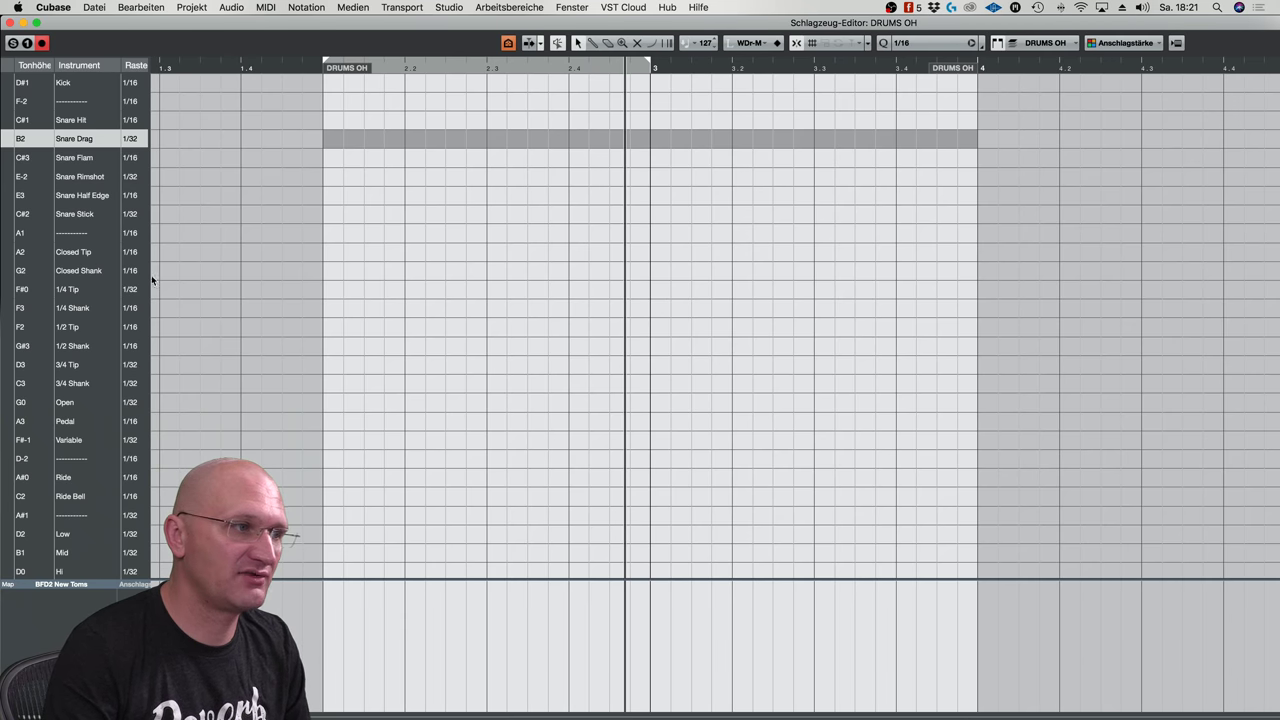
pyautogui.moveTo(151, 275); pyautogui.dragTo(163, 274)
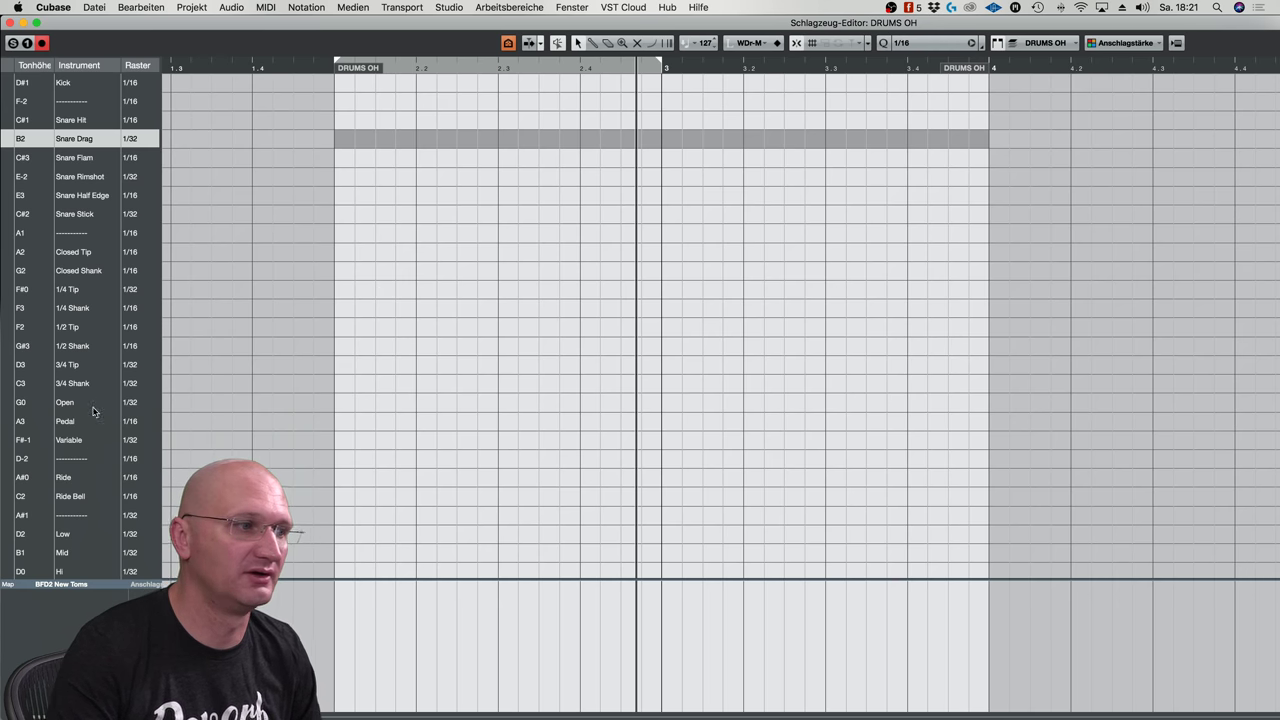
# Draw Hi, Mid and Low tom notes on consecutive sixteenths from 2.1.2, and delete the three notes
pyautogui.scroll(-5, 436, 453)
pyautogui.rightClick(436, 453)
pyautogui.click(454, 447)
pyautogui.scroll(1, 358, 416)
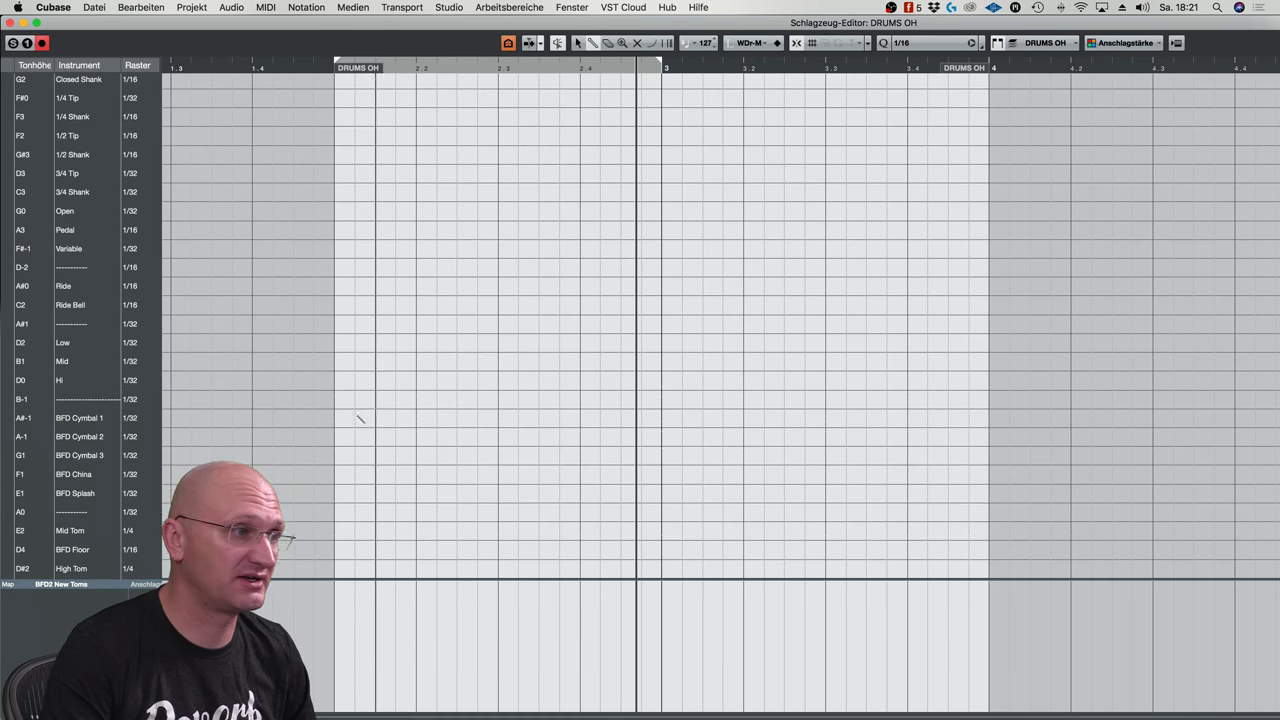
pyautogui.click(355, 380)
pyautogui.click(375, 361)
pyautogui.click(395, 342)
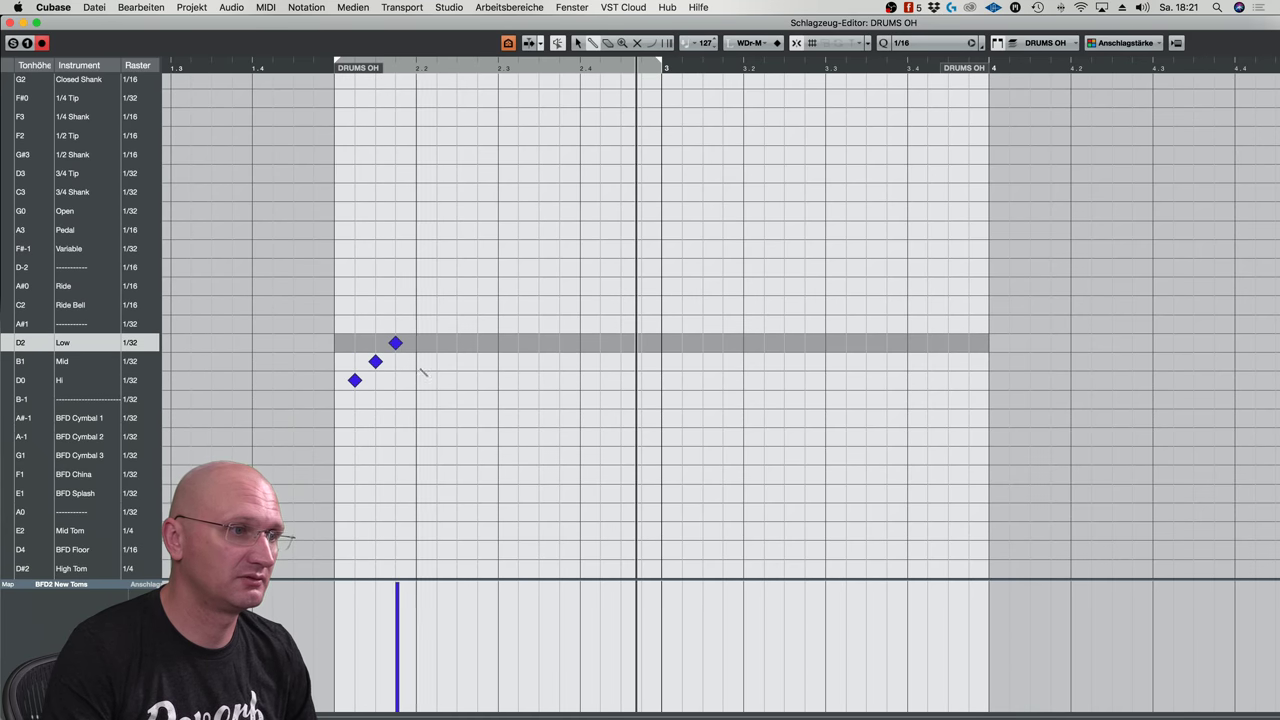
pyautogui.moveTo(433, 322); pyautogui.dragTo(222, 474)
pyautogui.press('Delete')
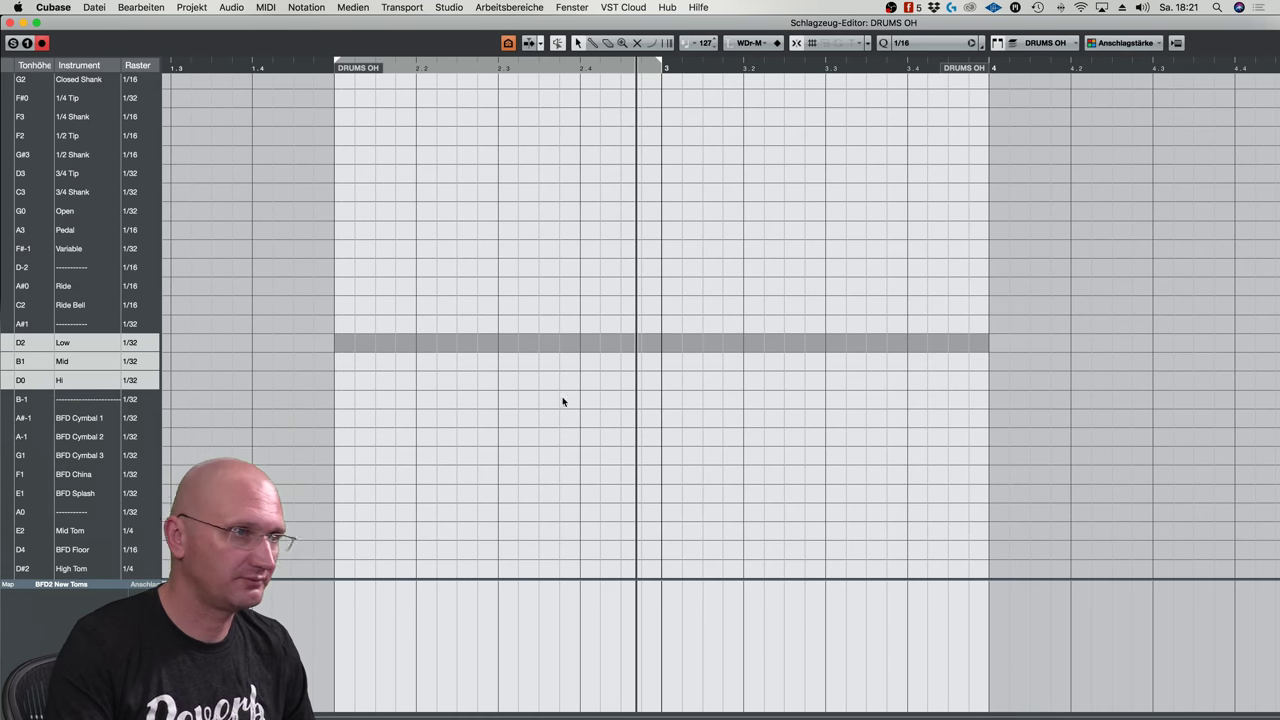
# Audition the Snare Half Edge, Snare Rimshot and Closed Shank sounds with test notes, removing the snare ones
pyautogui.scroll(5, 540, 405)
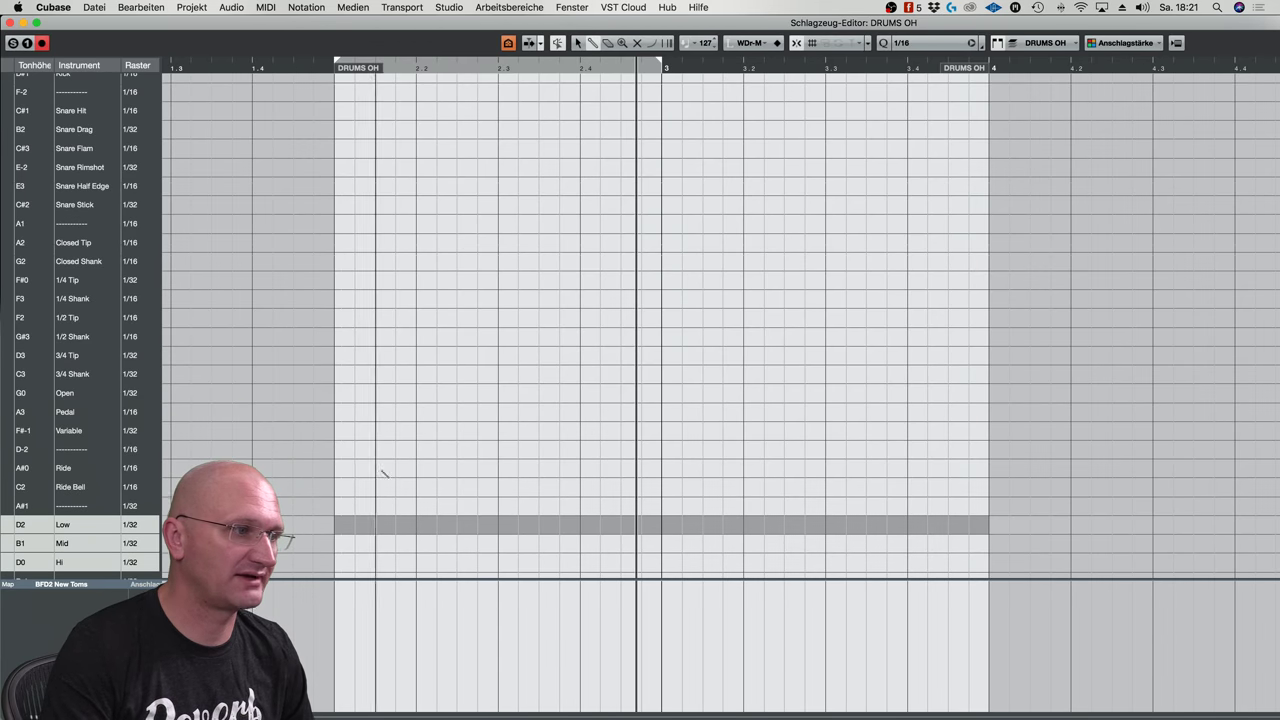
pyautogui.scroll(1, 400, 465)
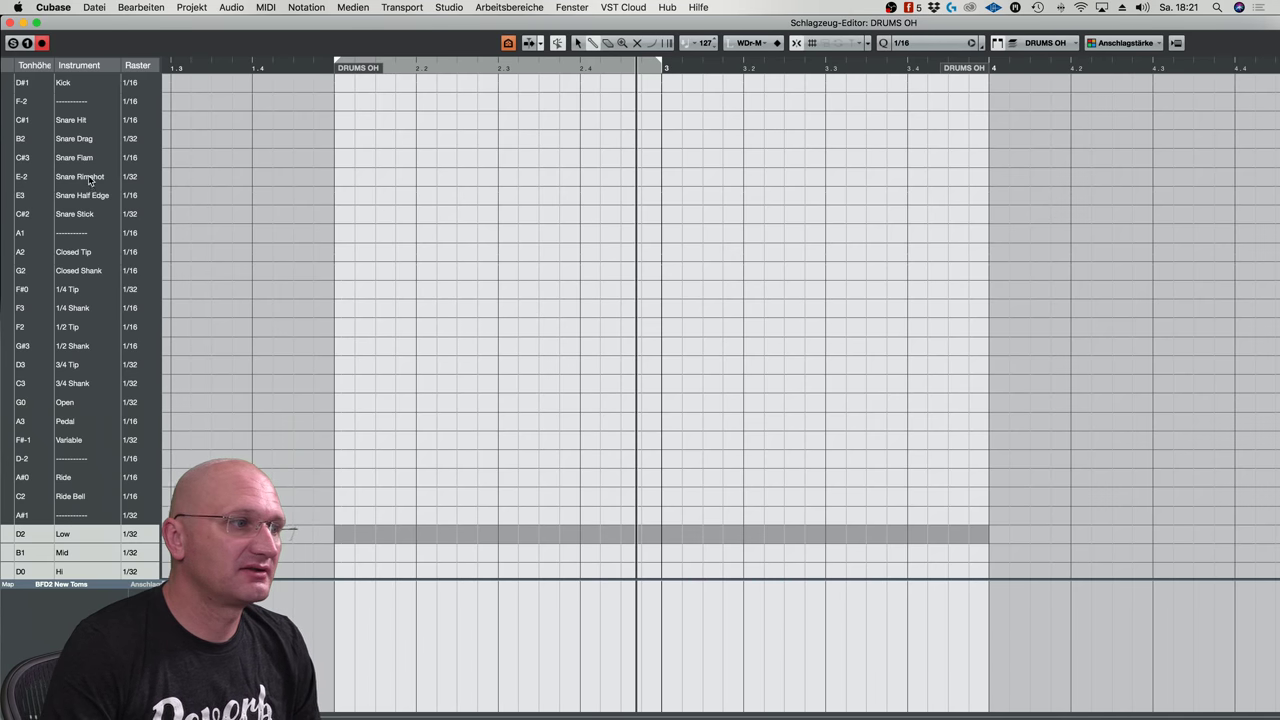
pyautogui.click(396, 195)
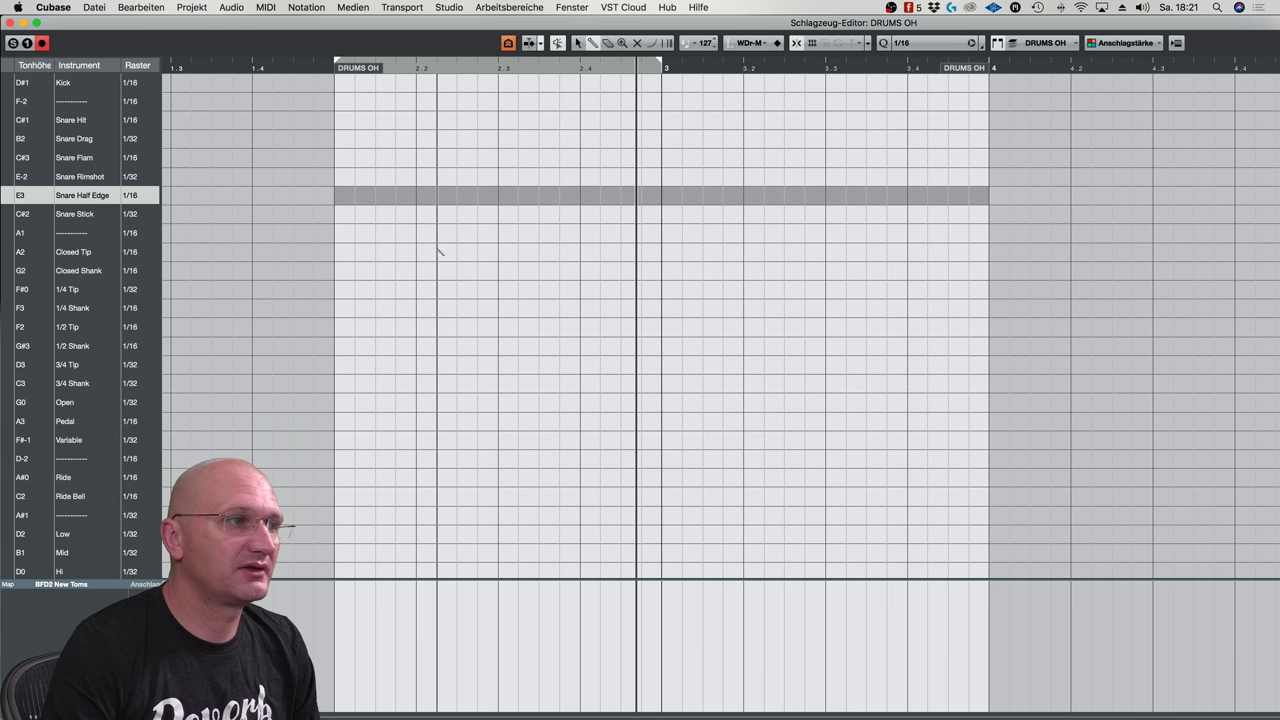
pyautogui.click(396, 195)
pyautogui.moveTo(396, 195); pyautogui.dragTo(396, 177)
pyautogui.click(396, 177)
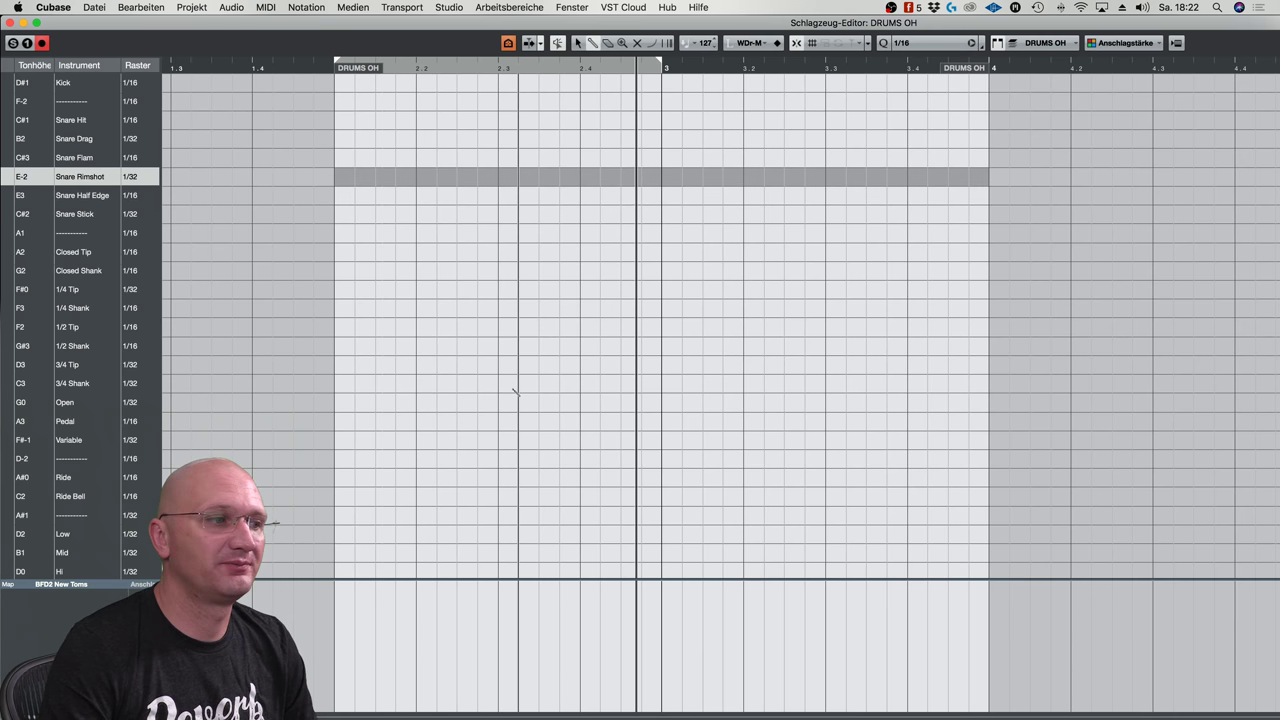
pyautogui.click(470, 278)
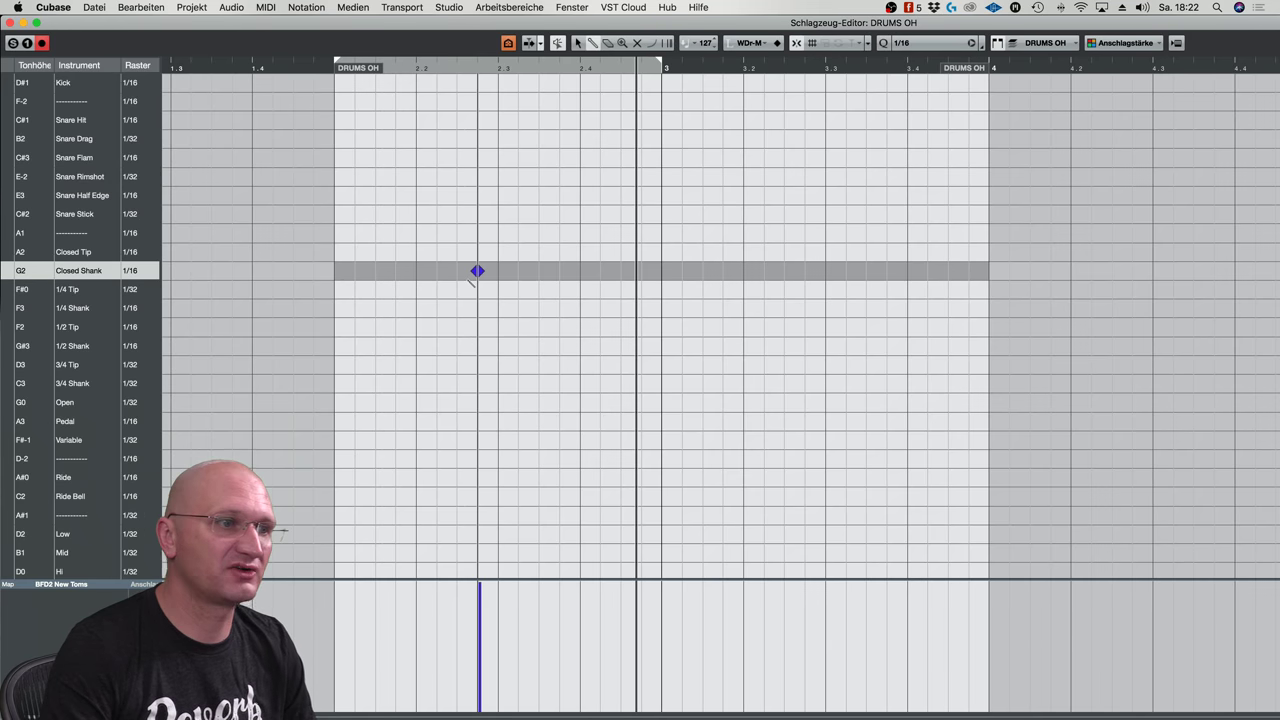
# Close the drum editor and draw an empty MIDI part on the Piano track from bar 2 to bar 4
pyautogui.press('Return')
pyautogui.scroll(-2, 500, 390)
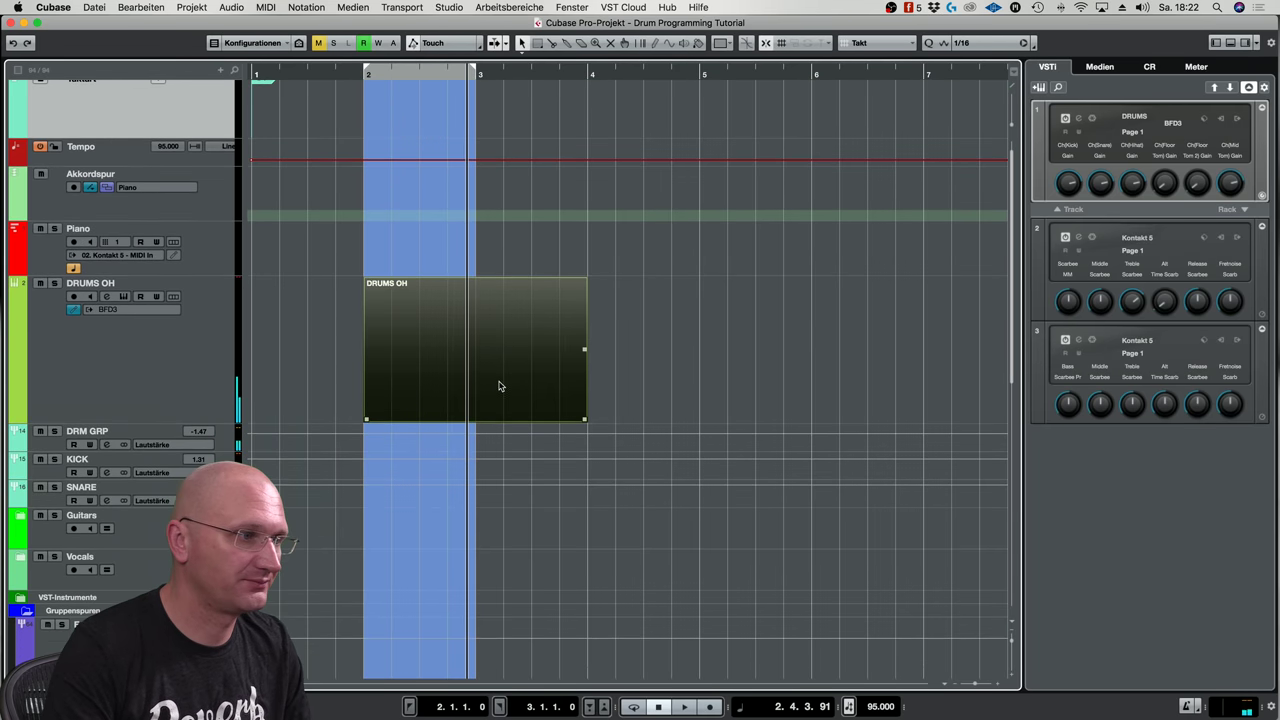
pyautogui.scroll(2, 500, 384)
pyautogui.rightClick(510, 307)
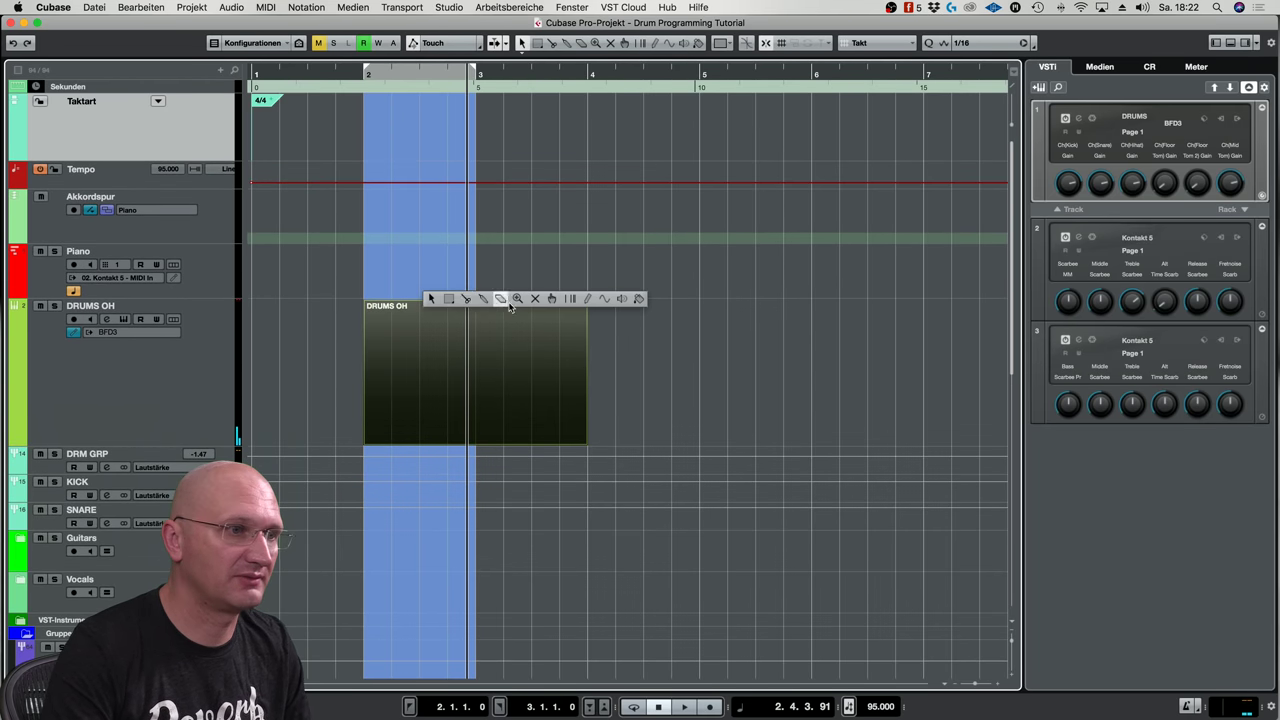
pyautogui.click(590, 299)
pyautogui.moveTo(365, 271); pyautogui.dragTo(588, 271)
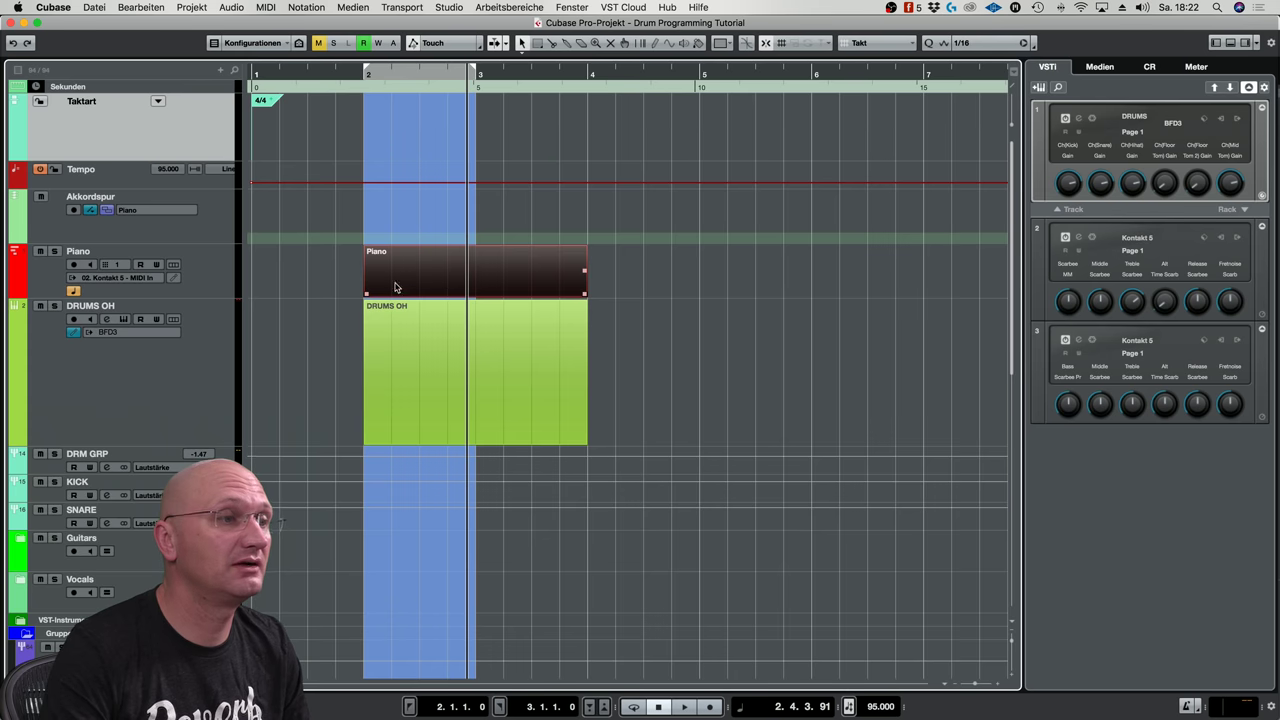
pyautogui.click(631, 258)
# In the Piano part's key editor, draw long notes: E3 from 2.1, G#3 from 2.2.2, F3 from 2.3 and A#3 from bar 3
pyautogui.doubleClick(408, 284)
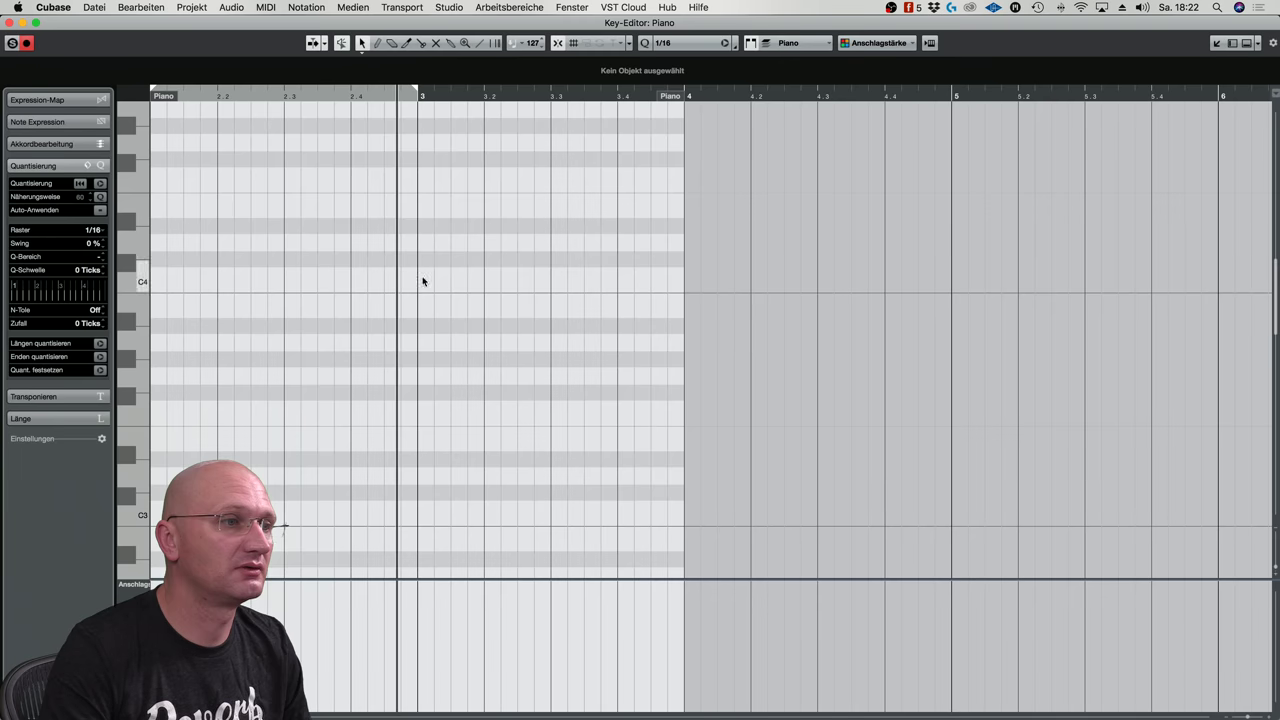
pyautogui.press('g')
pyautogui.rightClick(514, 326)
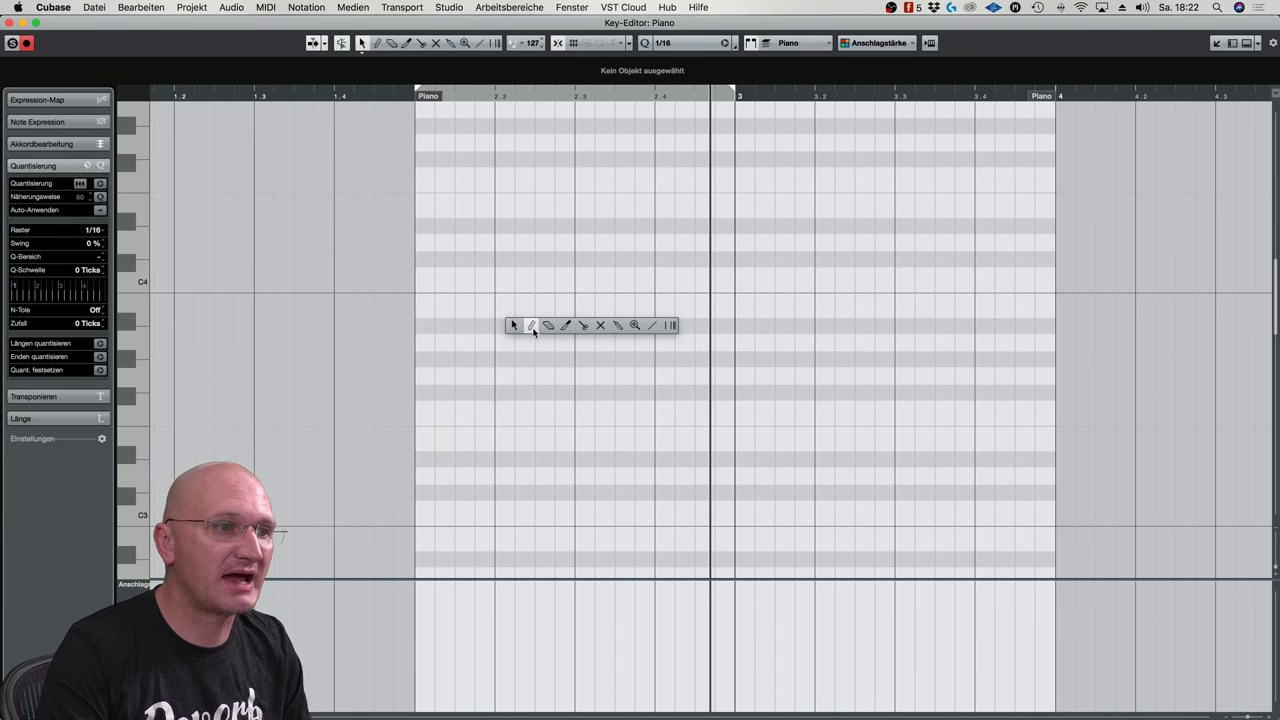
pyautogui.click(530, 327)
pyautogui.moveTo(440, 442); pyautogui.dragTo(634, 442)
pyautogui.moveTo(517, 358); pyautogui.dragTo(674, 358)
pyautogui.moveTo(577, 408); pyautogui.dragTo(774, 408)
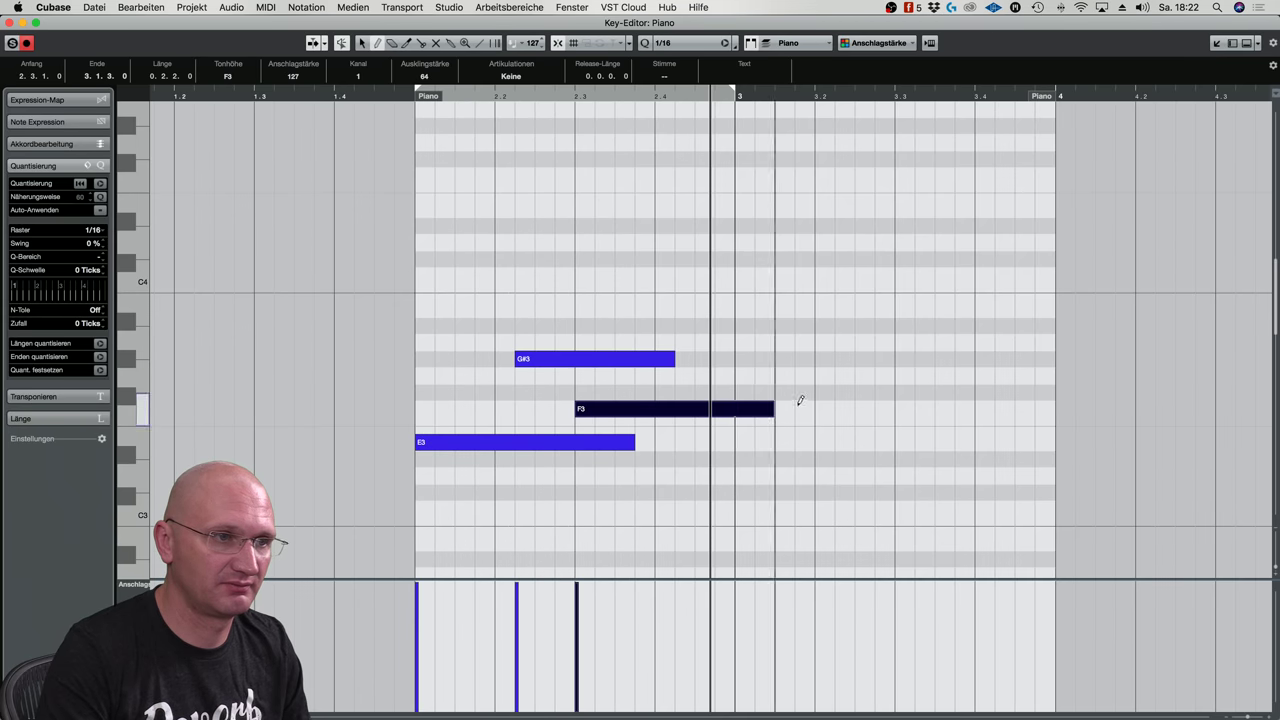
pyautogui.moveTo(737, 325); pyautogui.dragTo(814, 325)
# Draw sixteenth notes through bar 2 of the Piano part: F#3, G3, four F3, G3, A#3, B3, A#3 and G3
pyautogui.click(425, 392)
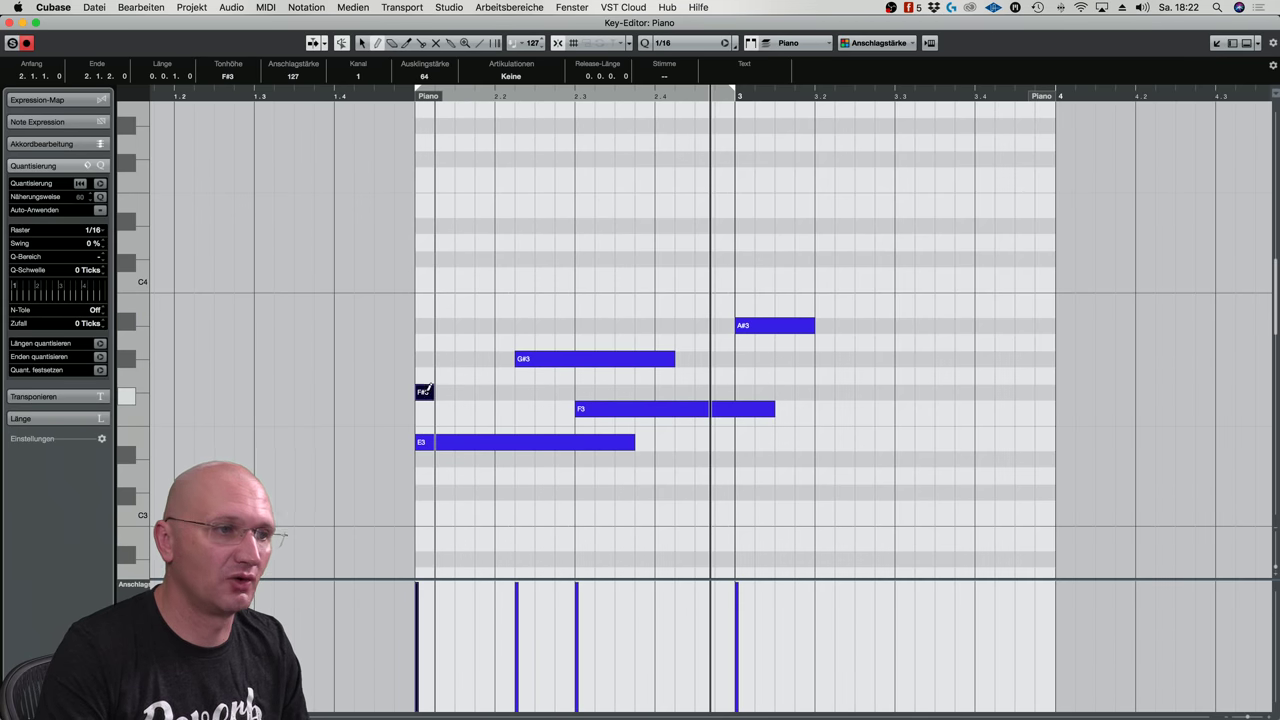
pyautogui.click(444, 375)
pyautogui.click(484, 408)
pyautogui.click(505, 408)
pyautogui.click(525, 408)
pyautogui.click(545, 408)
pyautogui.click(564, 375)
pyautogui.click(584, 325)
pyautogui.click(644, 308)
pyautogui.click(684, 325)
pyautogui.click(724, 375)
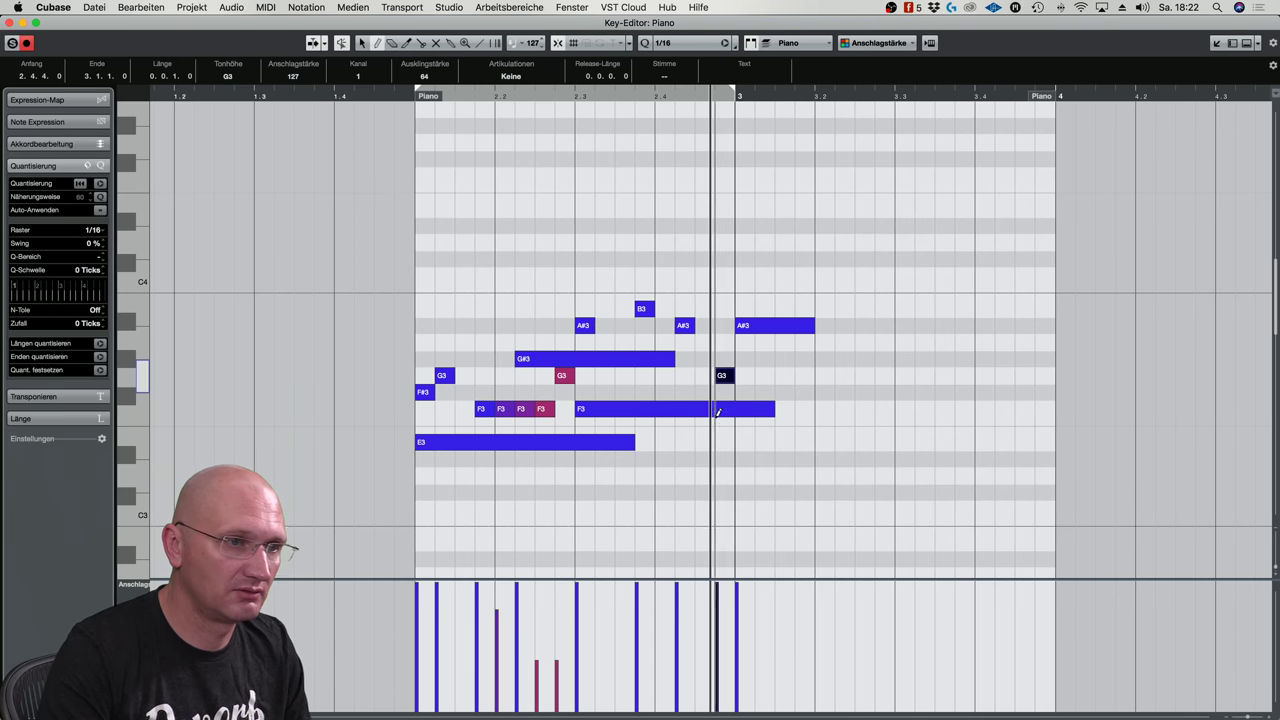
# Delete the long E3, F3 and G#3 notes and lower the velocities at 2.2.2 and 2.3 and of the last B3, A#3 and G3 sixteenths
pyautogui.click(517, 632)
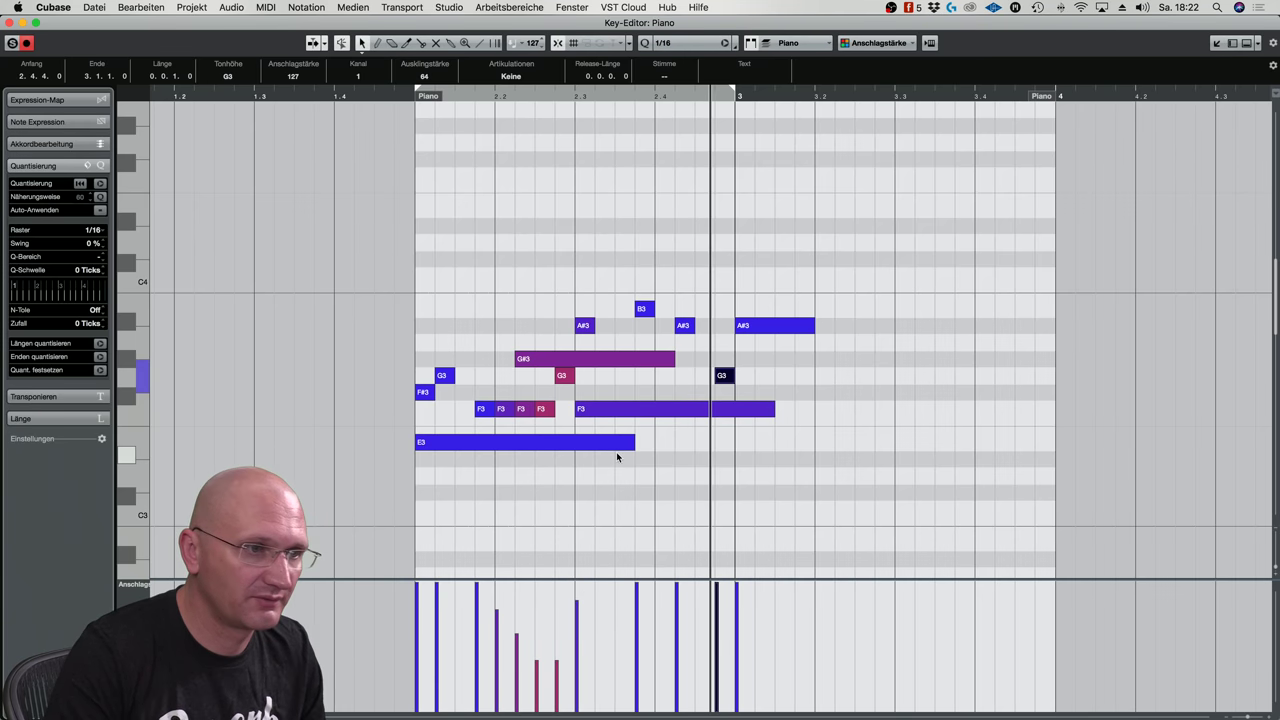
pyautogui.click(616, 442)
pyautogui.click(658, 410)
pyautogui.click(608, 357)
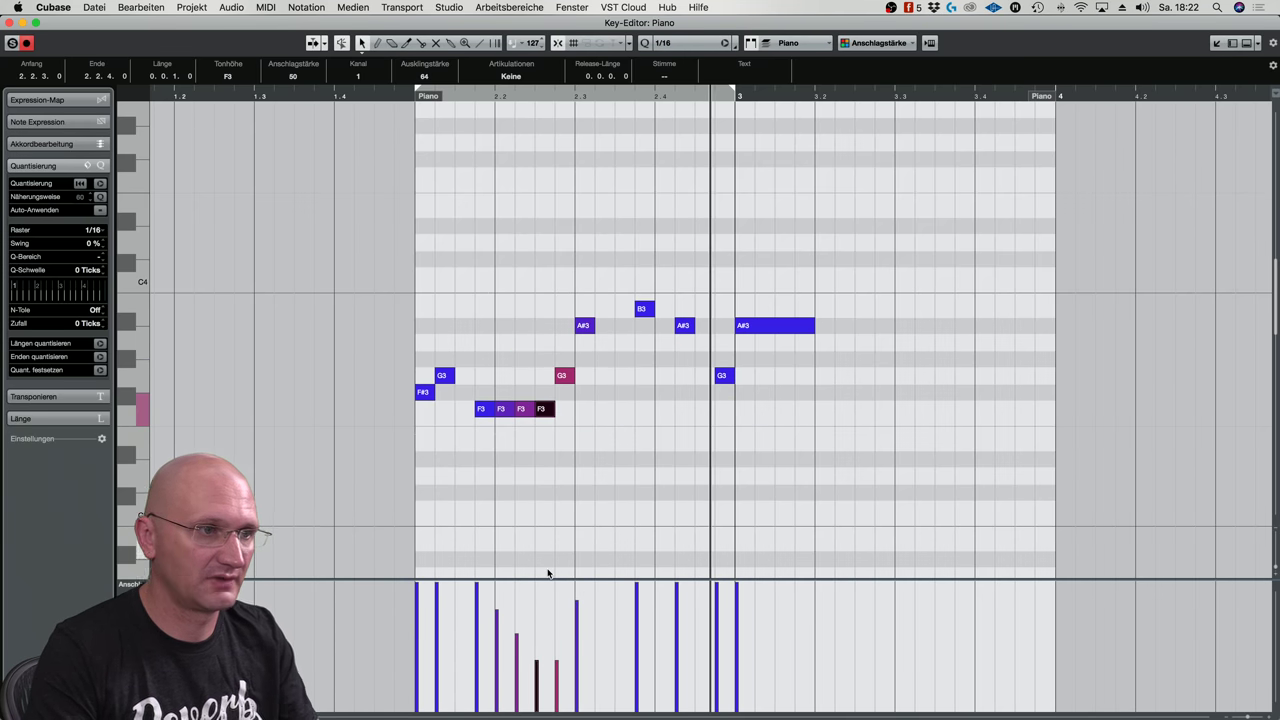
pyautogui.moveTo(646, 591)
pyautogui.mouseDown()
pyautogui.moveTo(644, 635)
pyautogui.moveTo(676, 602)
pyautogui.mouseUp()
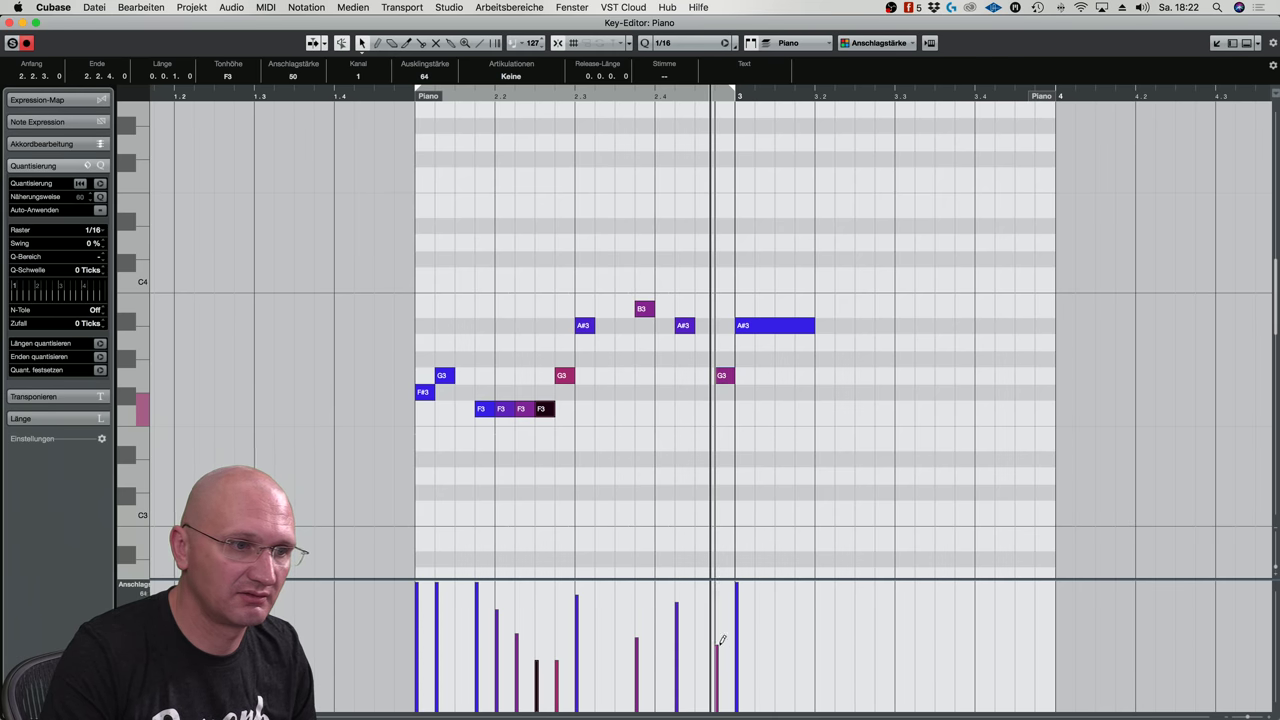
# Close the key editor, delete the Piano part from the project and select the DRUMS OH part
pyautogui.moveTo(860, 300); pyautogui.dragTo(381, 466)
pyautogui.press('Escape')
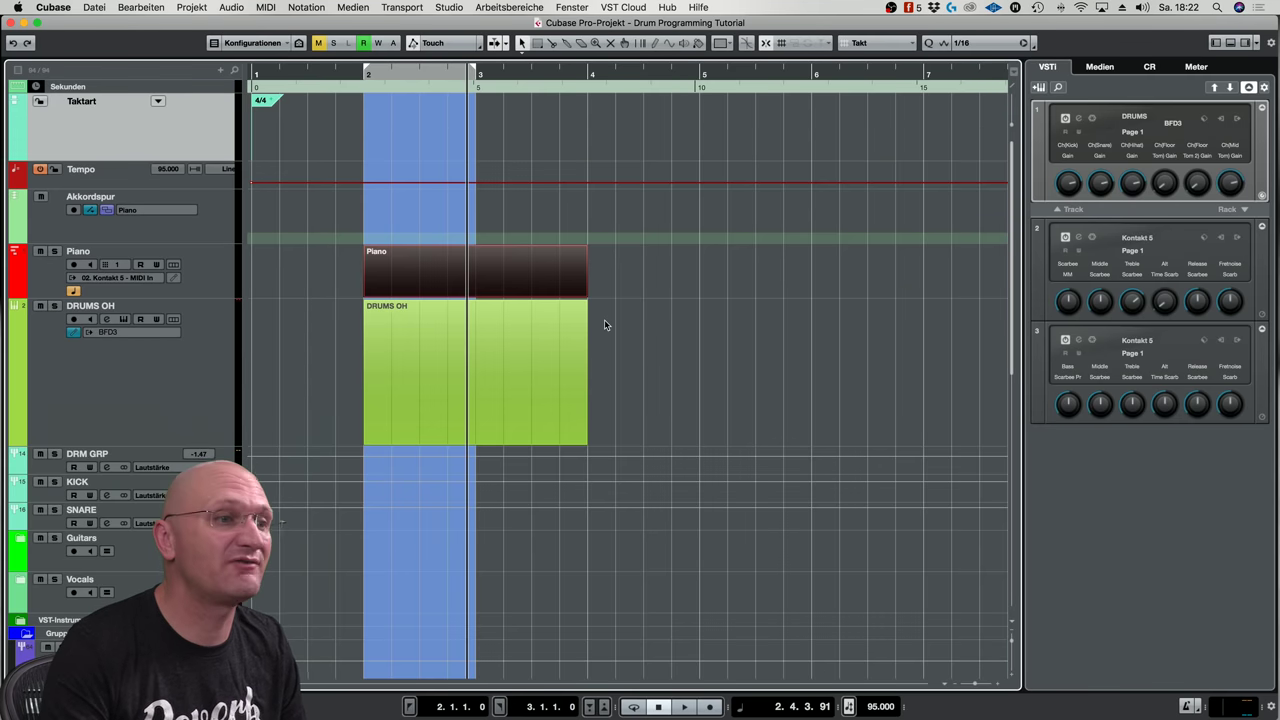
pyautogui.click(635, 324)
pyautogui.click(507, 280)
pyautogui.press('Delete')
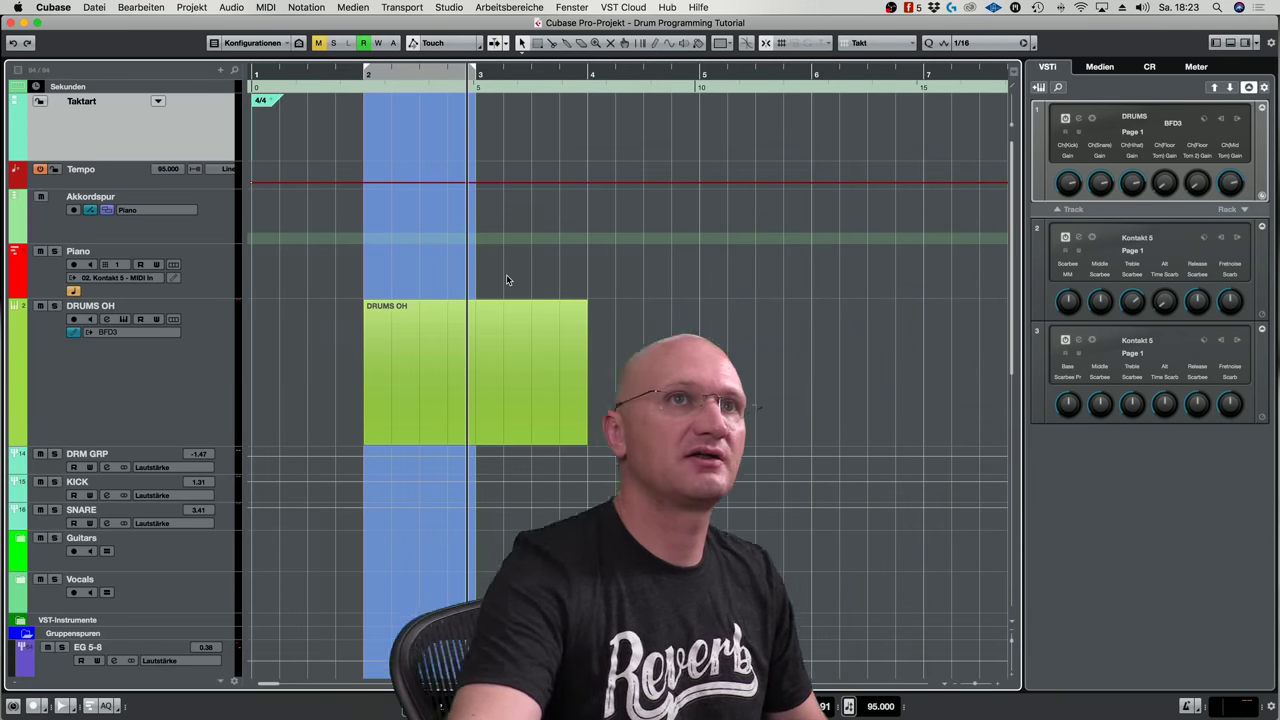
pyautogui.click(412, 386)
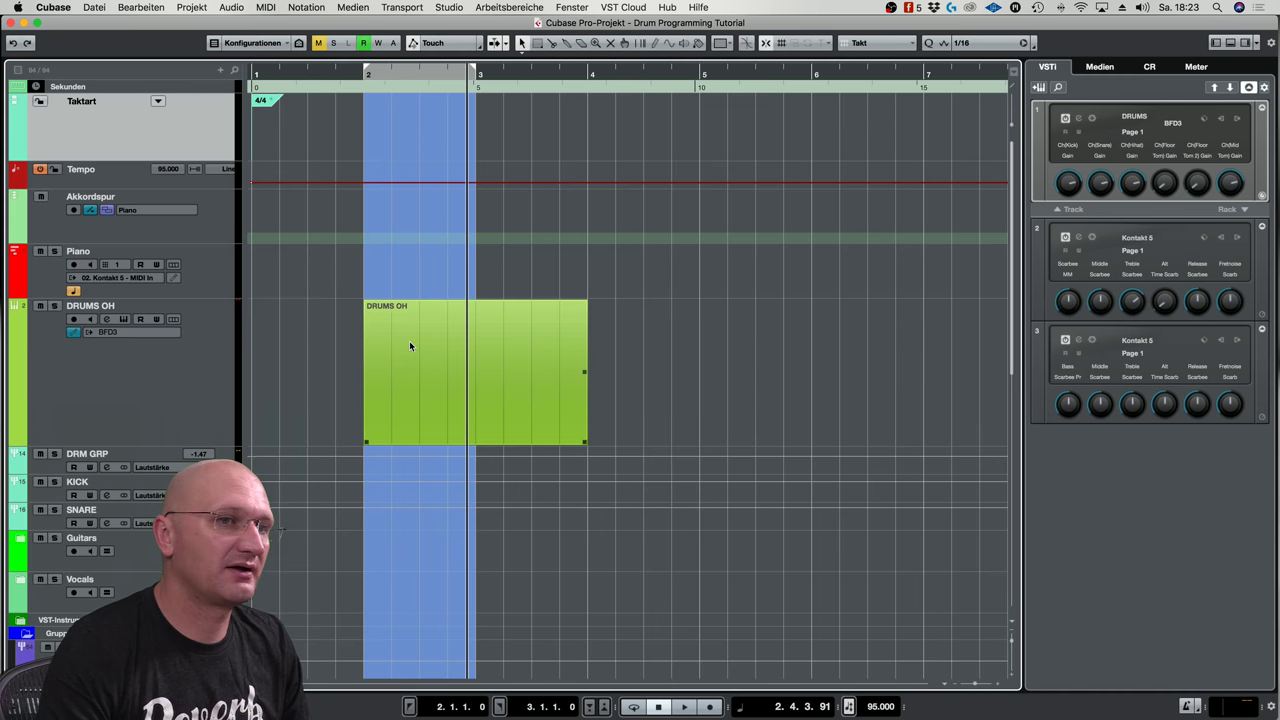
pyautogui.click(410, 345)
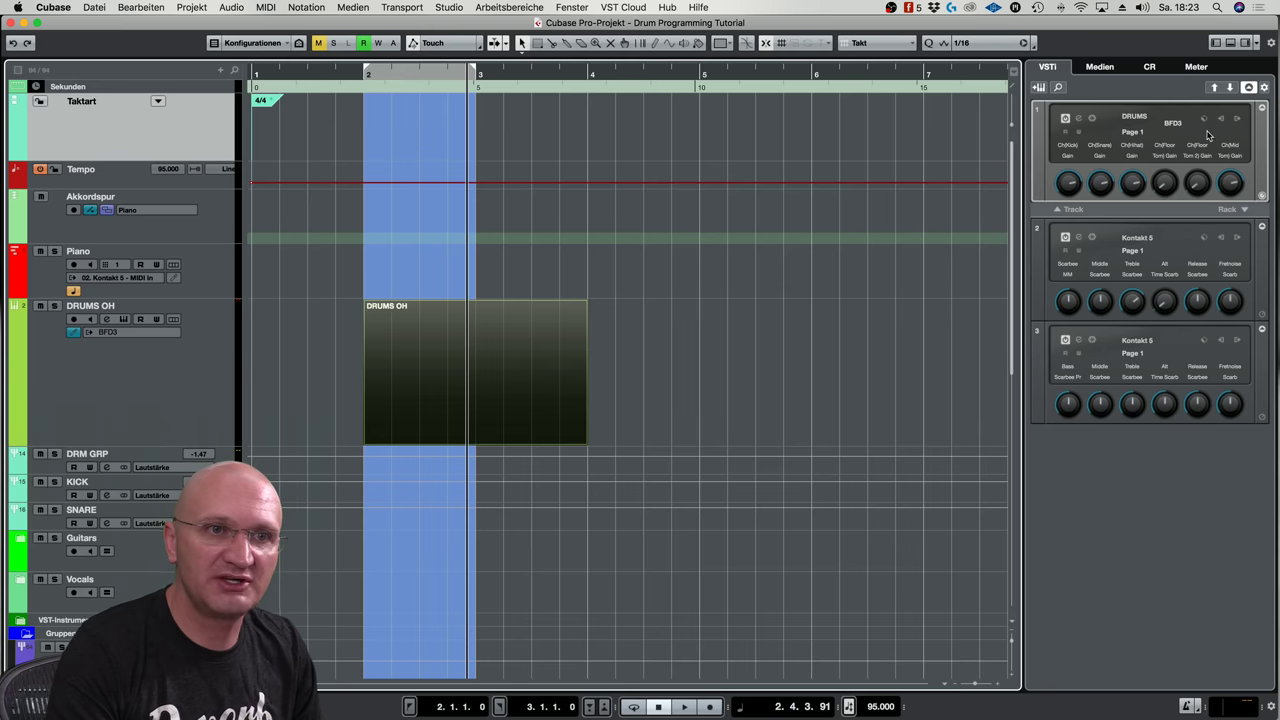
# Load Battery 4 as a new rack instrument below the Kontakt 5 instances, without creating a MIDI track for it
pyautogui.click(1227, 228)
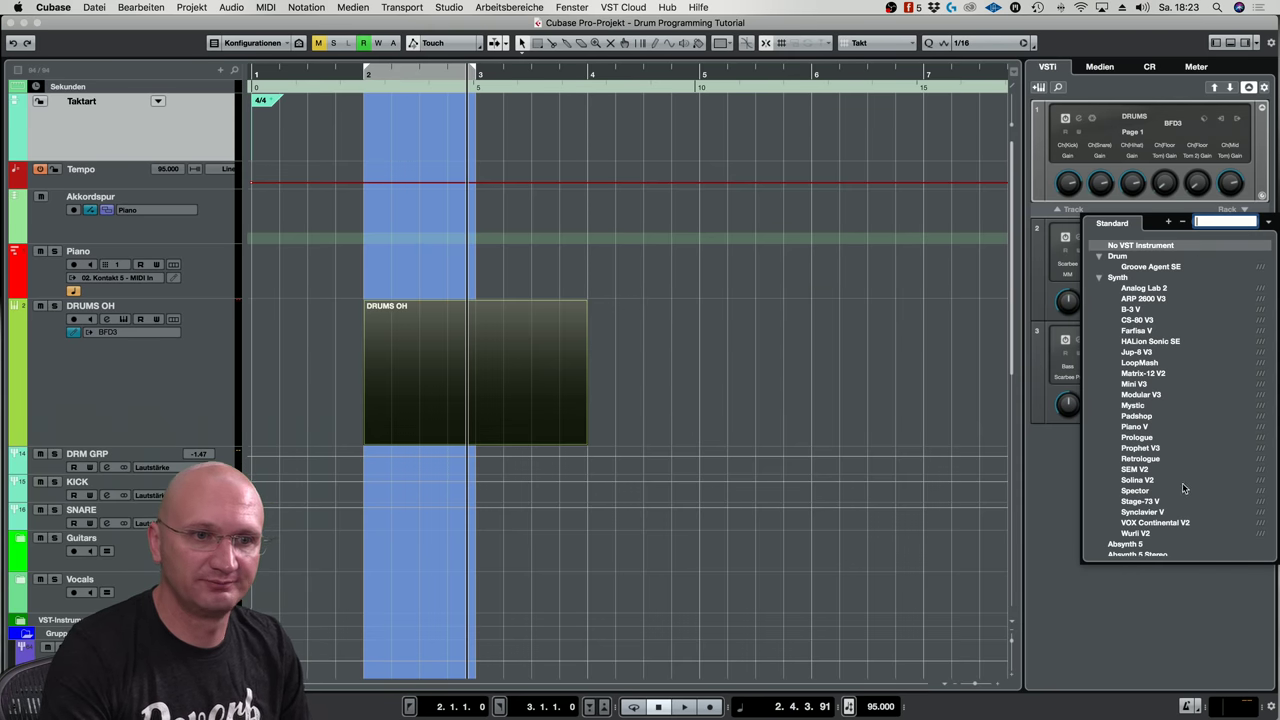
pyautogui.scroll(-5, 1185, 480)
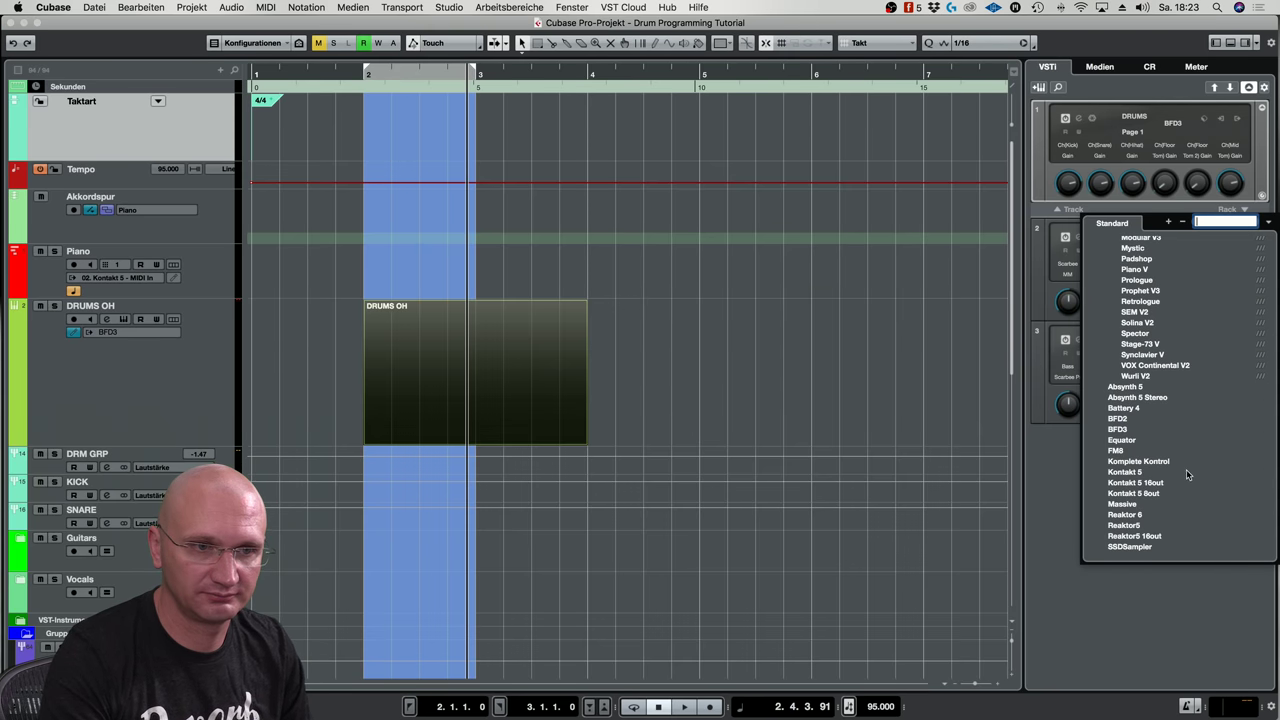
pyautogui.scroll(5, 1187, 475)
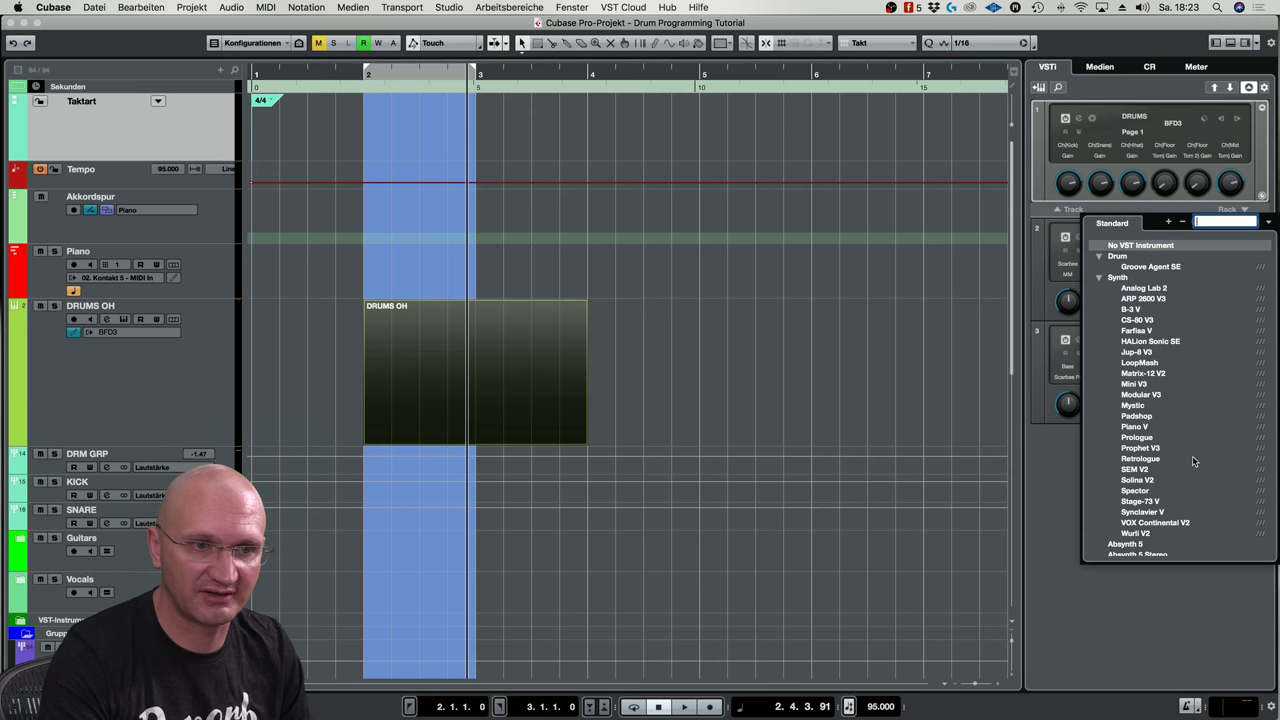
pyautogui.scroll(-5, 1184, 463)
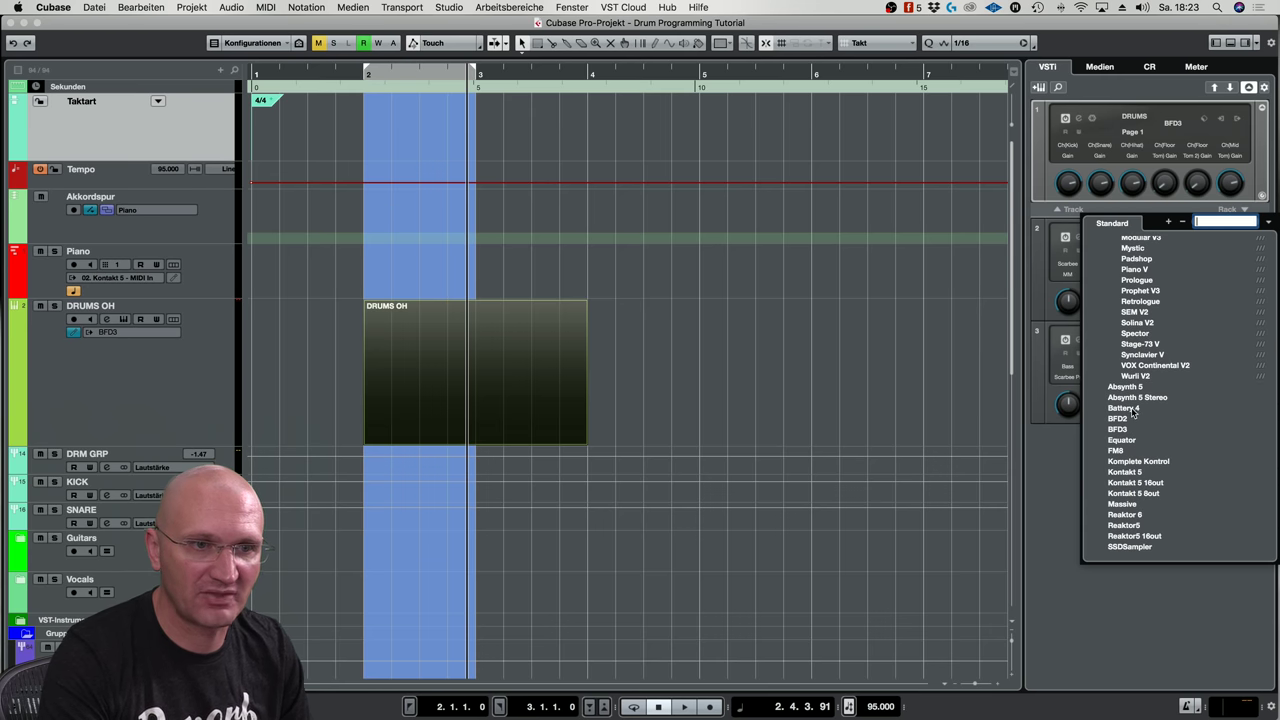
pyautogui.press('Escape')
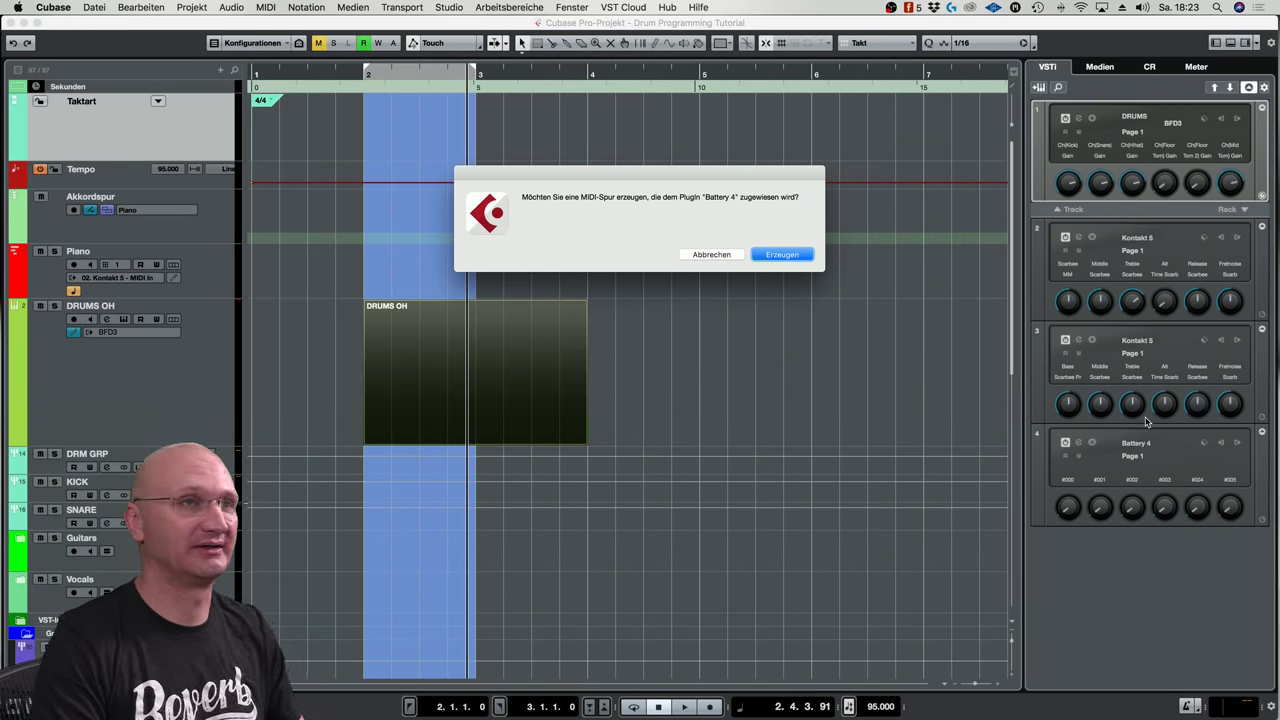
pyautogui.click(721, 255)
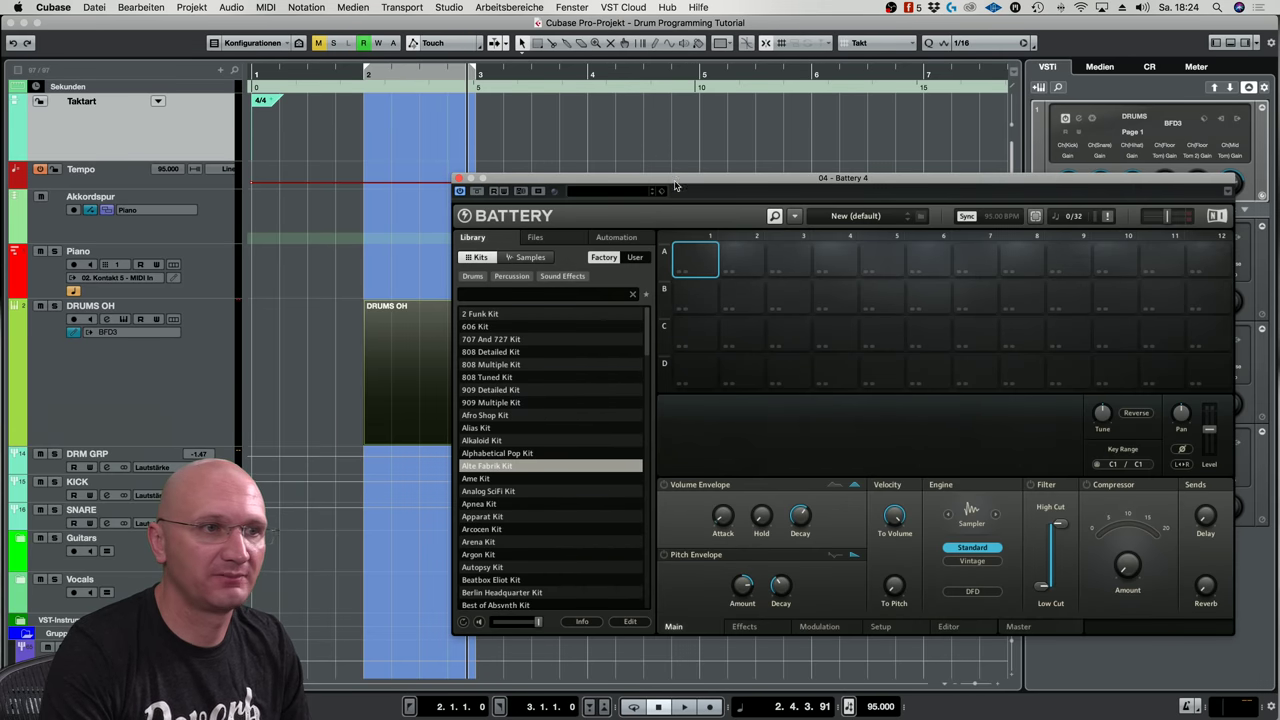
# Load the Argon Kit from the factory kit library into Battery 4
pyautogui.moveTo(675, 185); pyautogui.dragTo(500, 129)
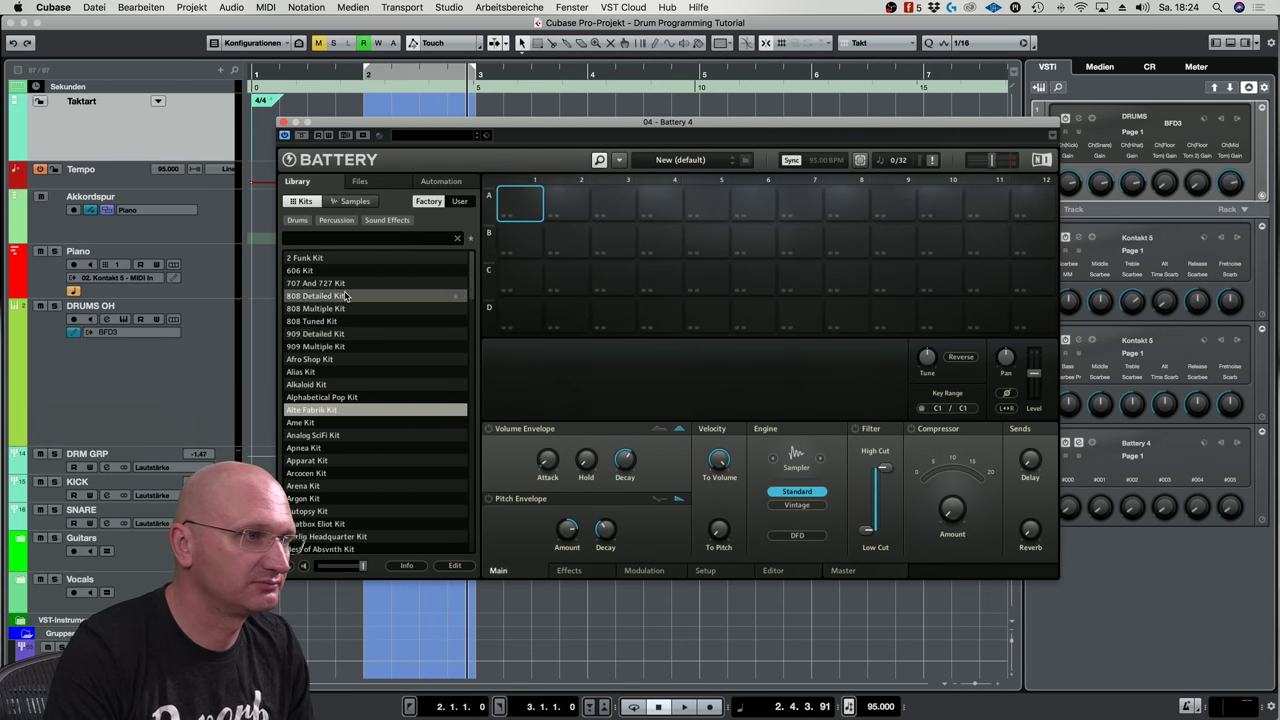
pyautogui.scroll(-1, 383, 357)
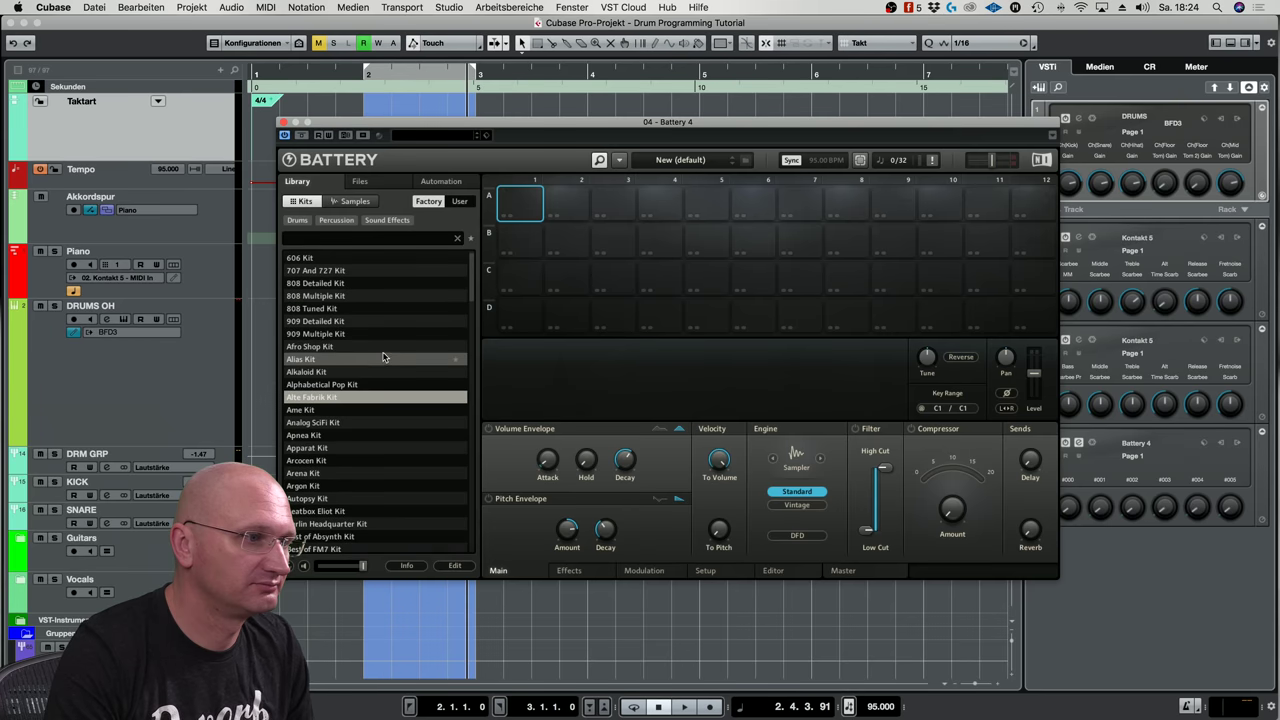
pyautogui.click(328, 487)
pyautogui.doubleClick(328, 487)
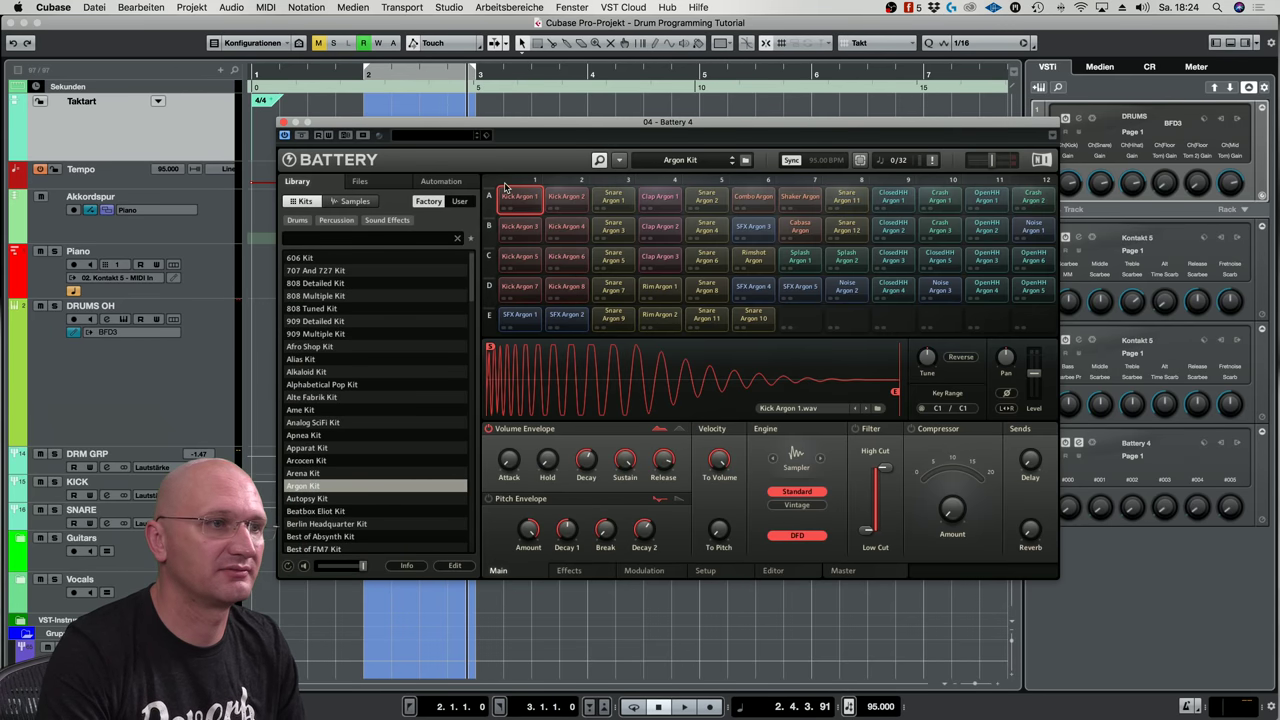
# Audition several Argon kick cells, finishing on Kick Argon 1, and close the Battery 4 window
pyautogui.click(520, 226)
pyautogui.click(521, 261)
pyautogui.click(566, 228)
pyautogui.click(568, 205)
pyautogui.click(522, 200)
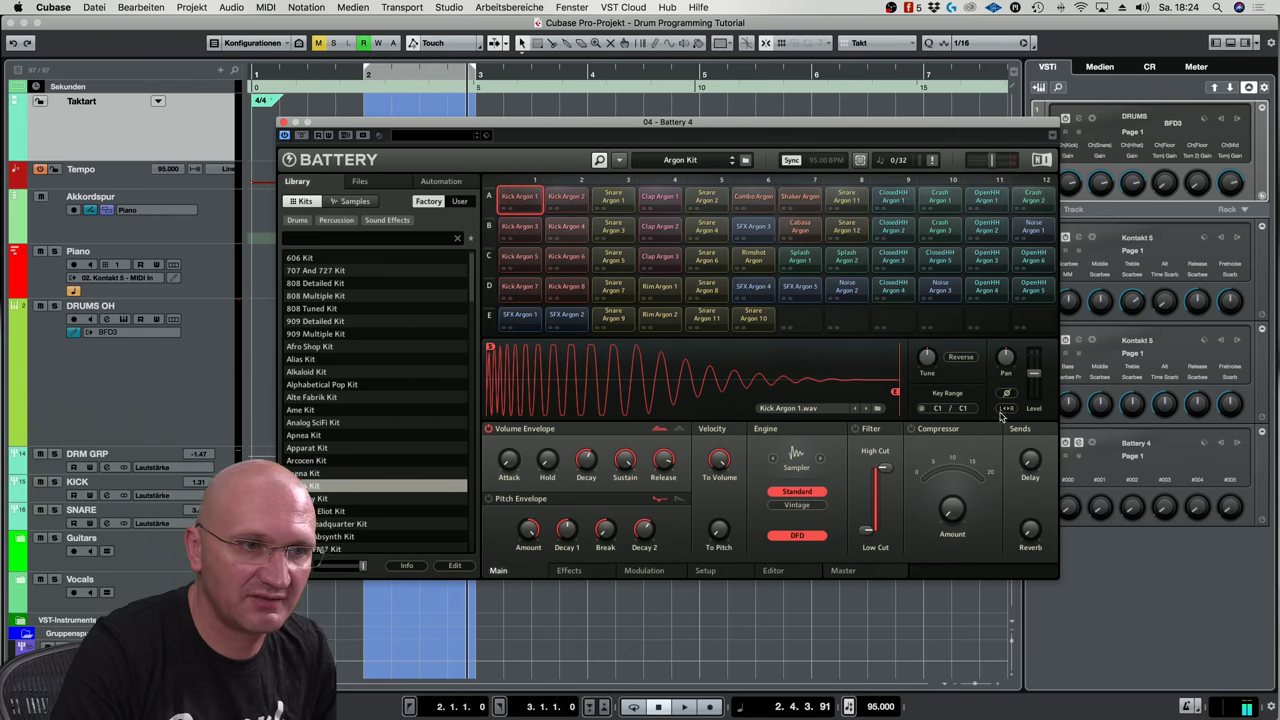
pyautogui.click(282, 122)
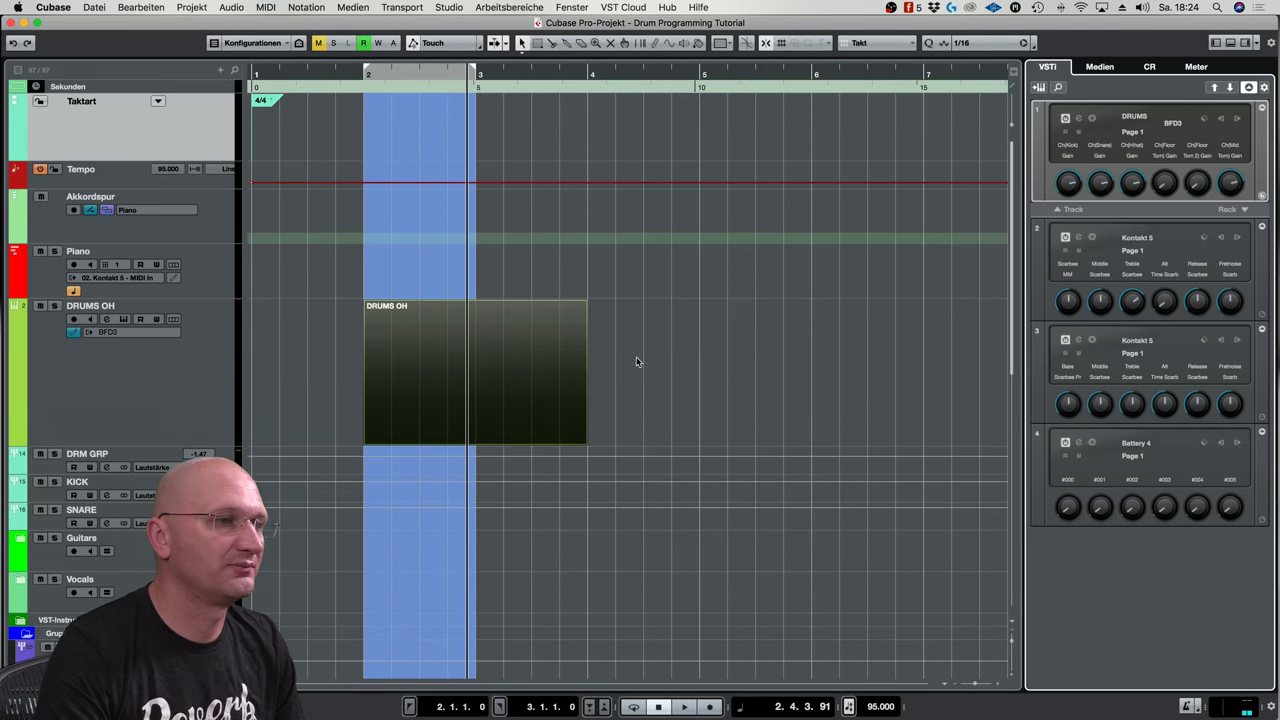
# Open the DRUMS OH part in the drum editor and move the Castanets row to the start of the instrument list
pyautogui.click(414, 360)
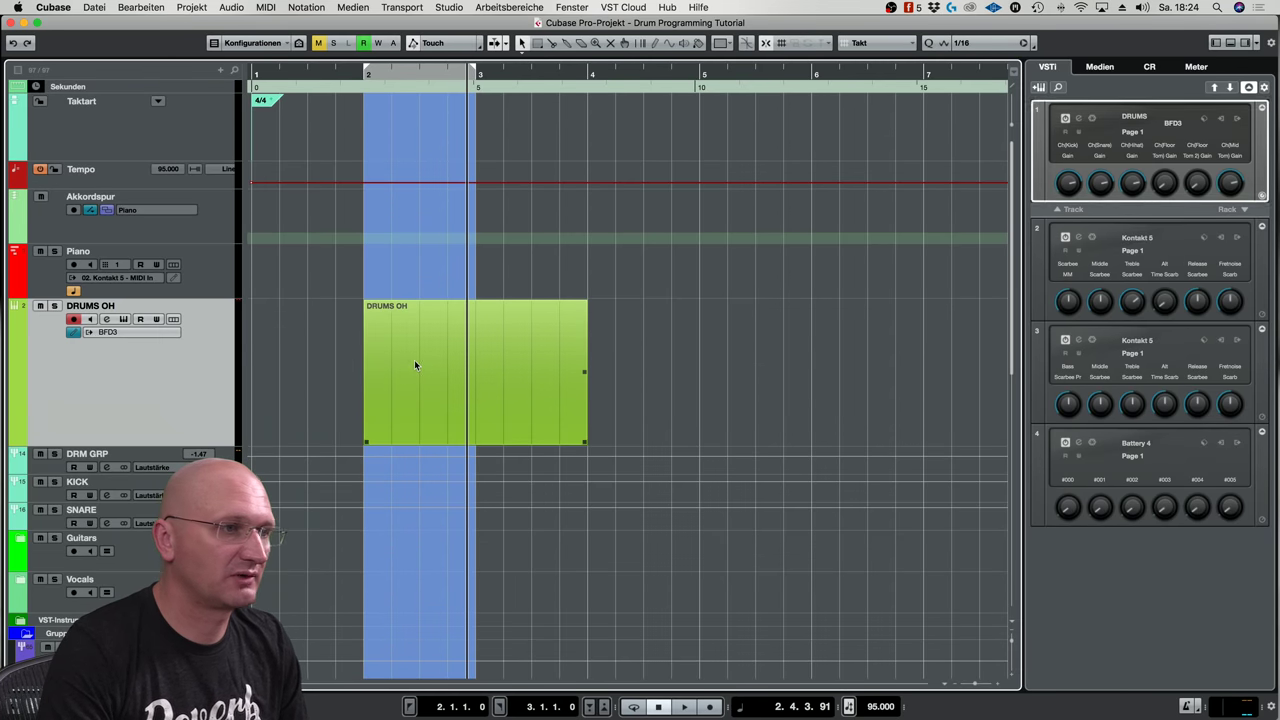
pyautogui.doubleClick(413, 359)
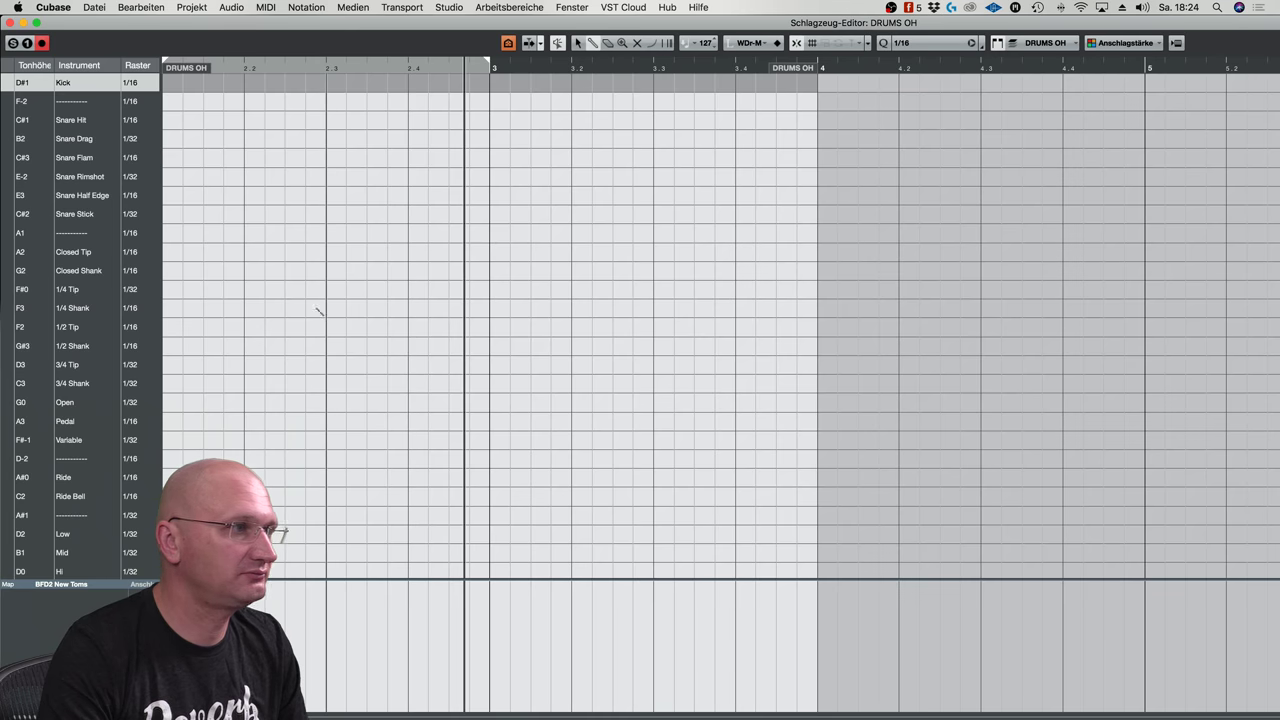
pyautogui.scroll(-10, 82, 480)
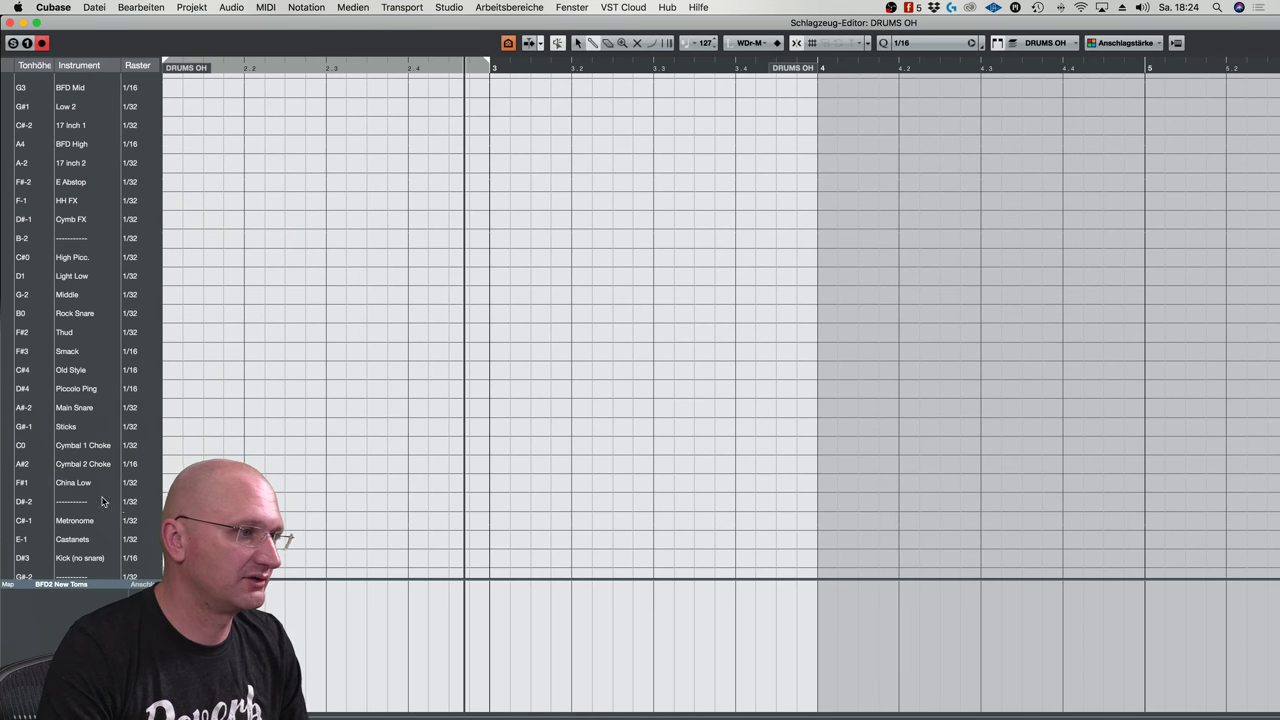
pyautogui.click(72, 546)
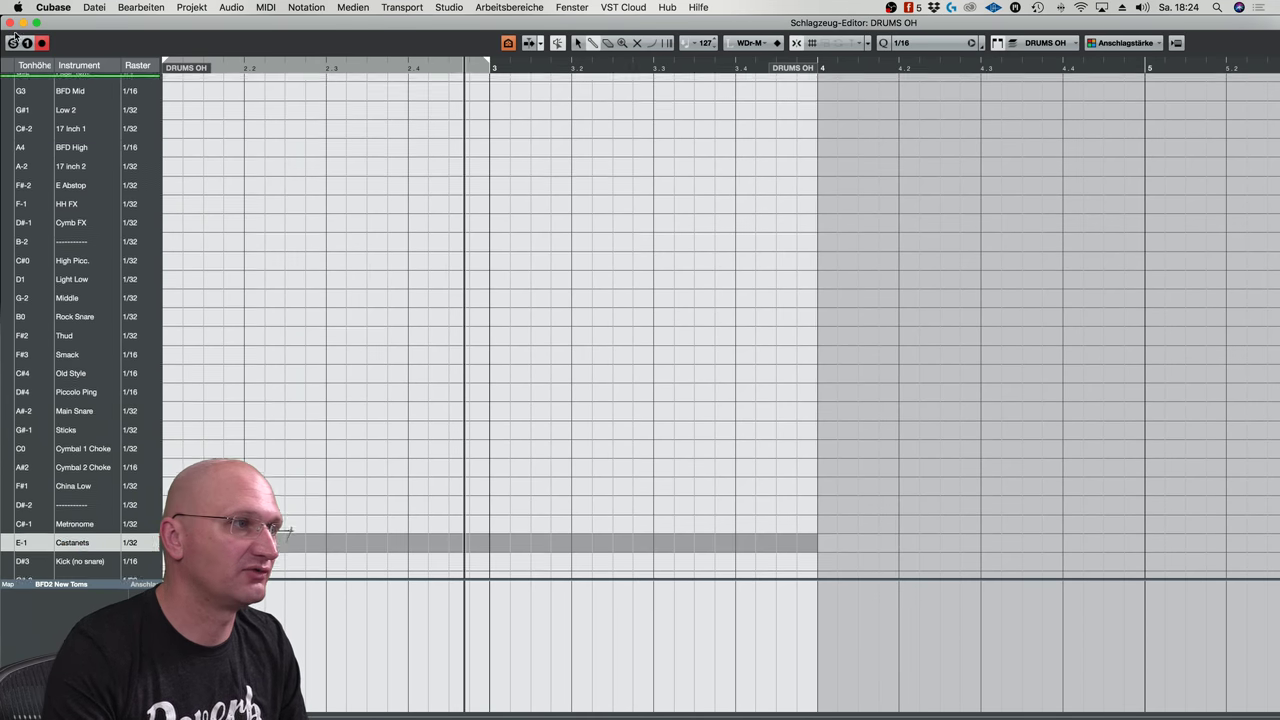
pyautogui.scroll(5, 30, 100)
pyautogui.scroll(3, 27, 72)
# Rename the Castanets row as E Kick and set its grid value to 1/16
pyautogui.doubleClick(79, 82)
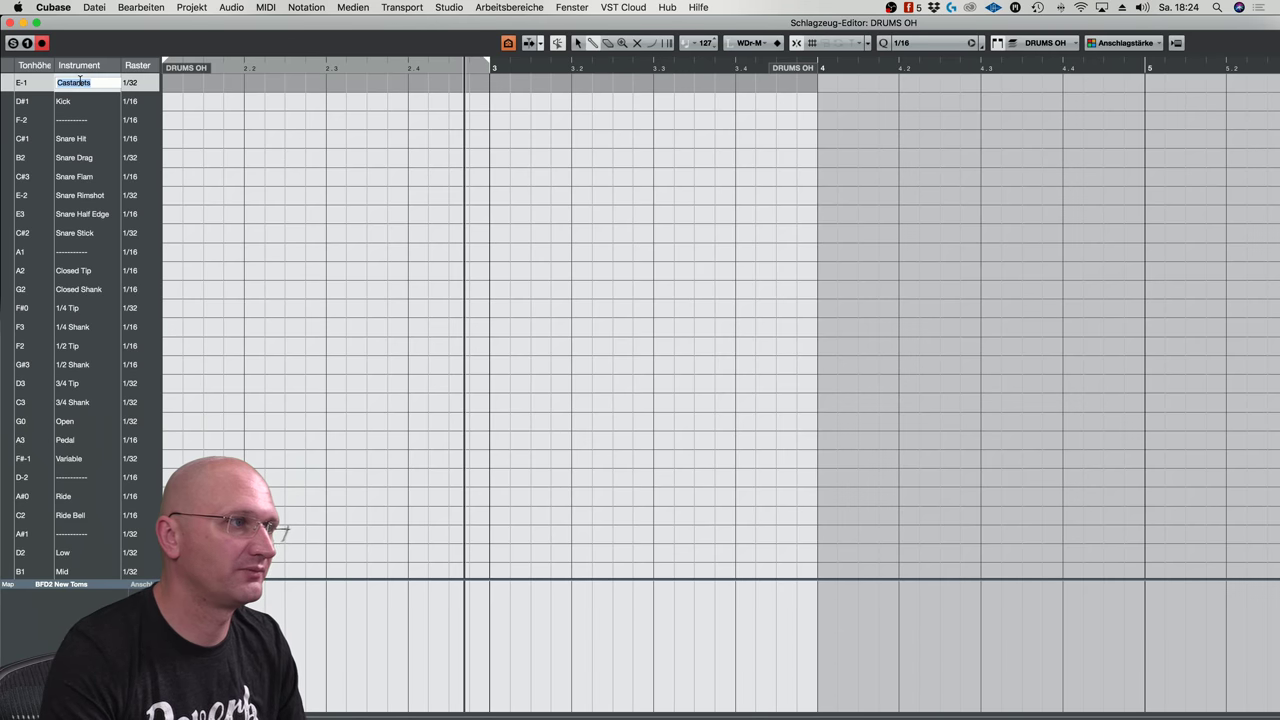
pyautogui.write('E Kick')
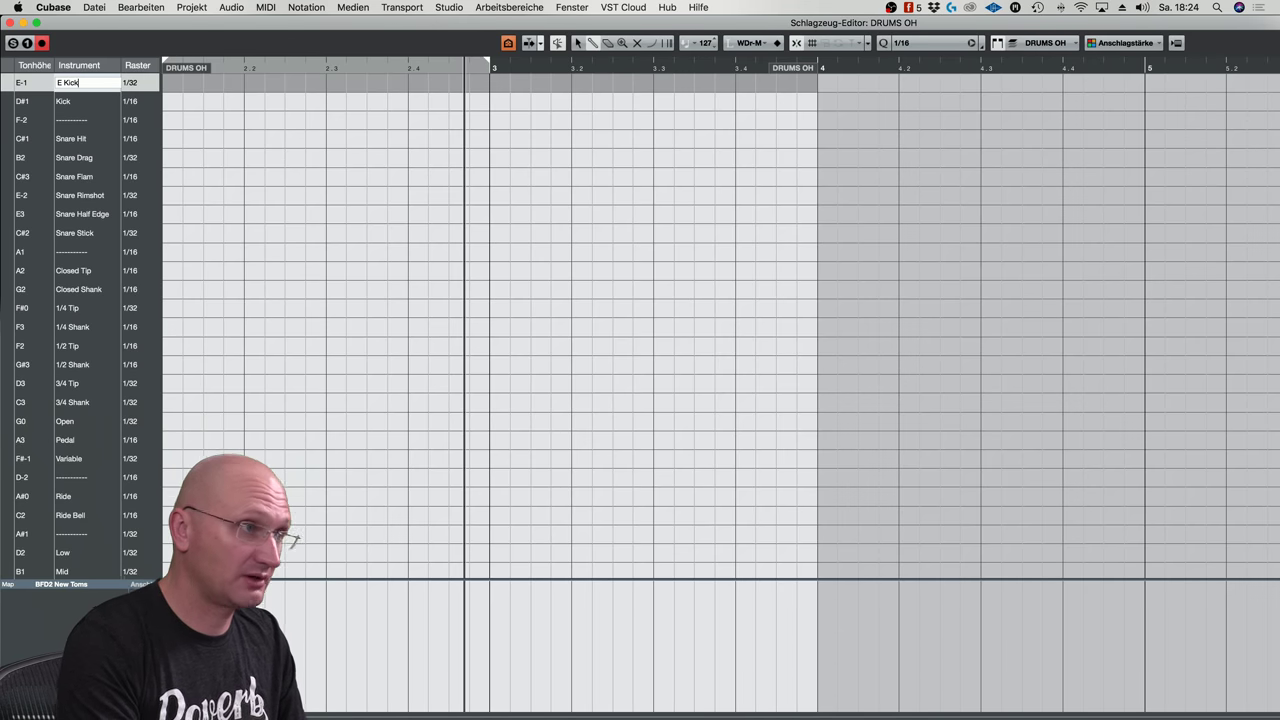
pyautogui.press('Return')
pyautogui.moveTo(160, 119); pyautogui.dragTo(540, 150)
pyautogui.click(135, 82)
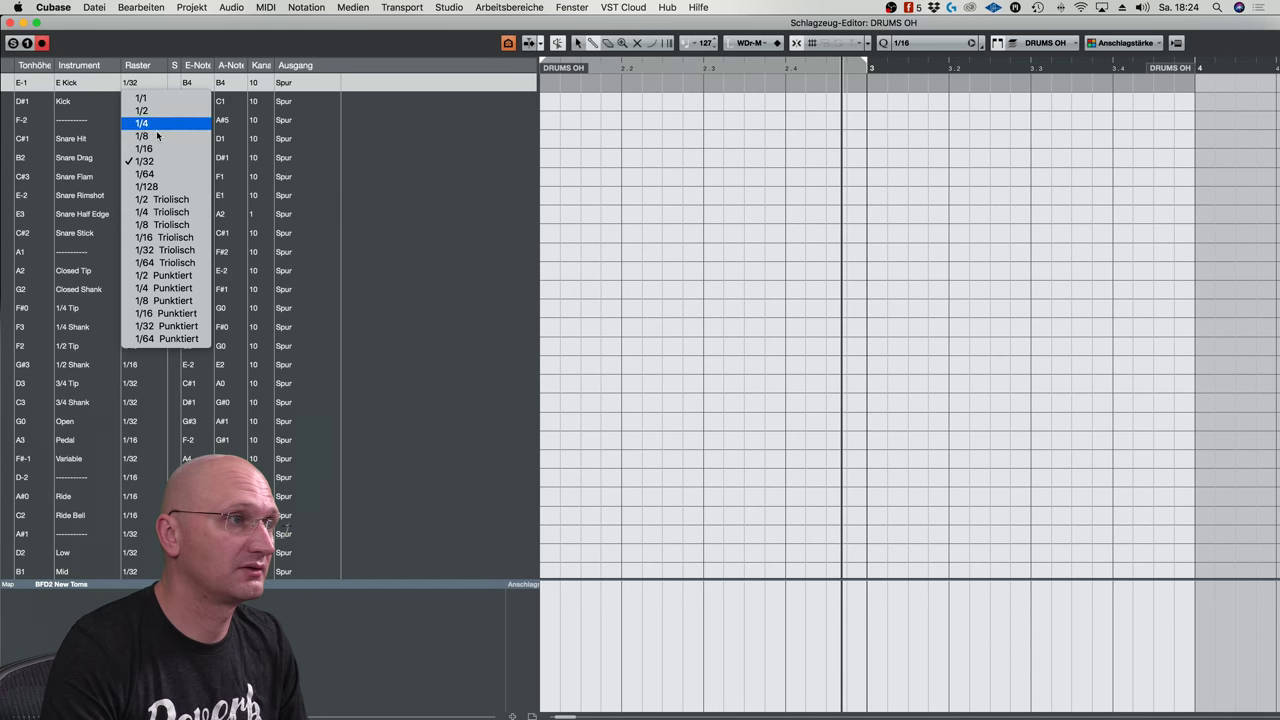
pyautogui.click(160, 150)
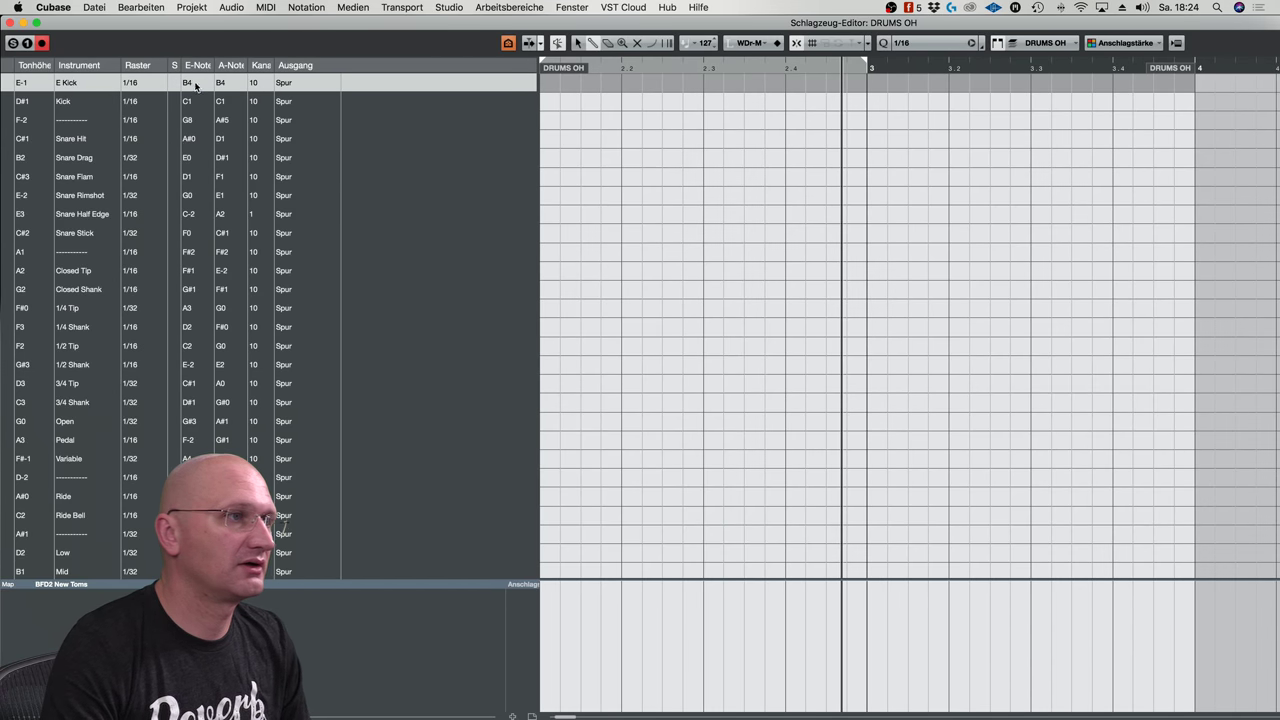
# Set the E Kick's input and output notes to C1 and route its output to 04. Battery 4 - MIDI In
pyautogui.doubleClick(195, 84)
pyautogui.press('Tab')
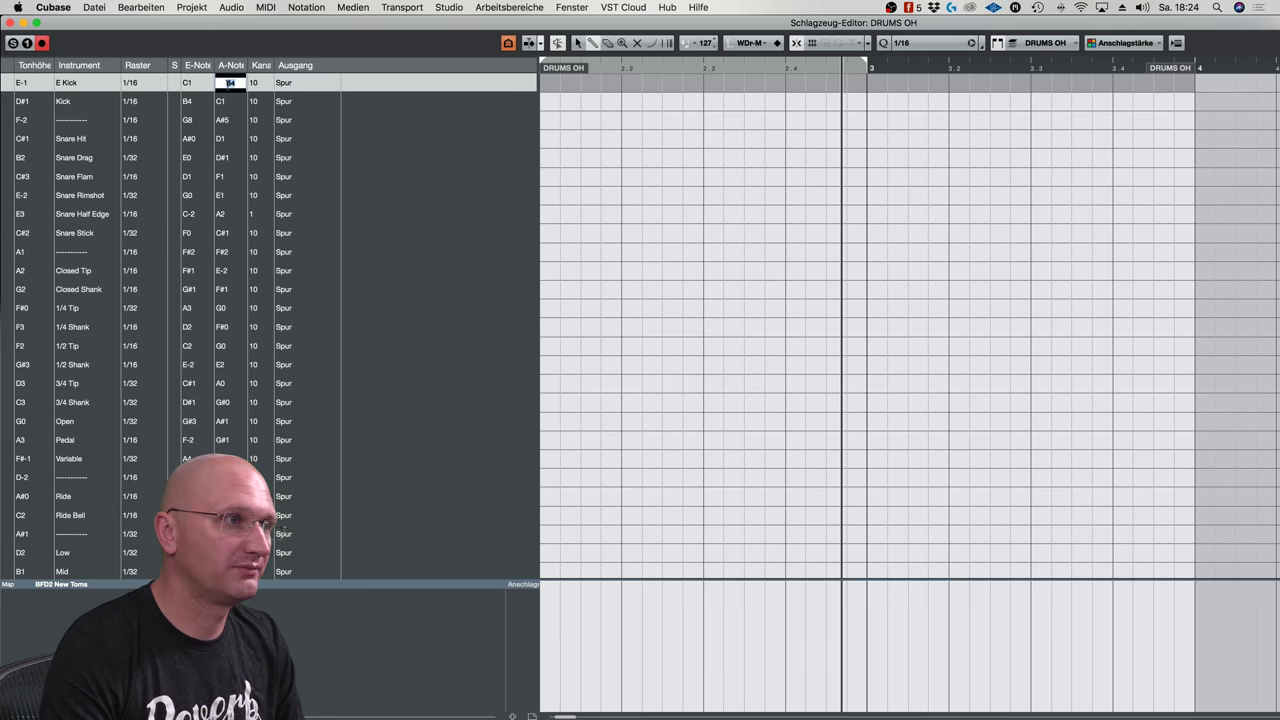
pyautogui.press('Return')
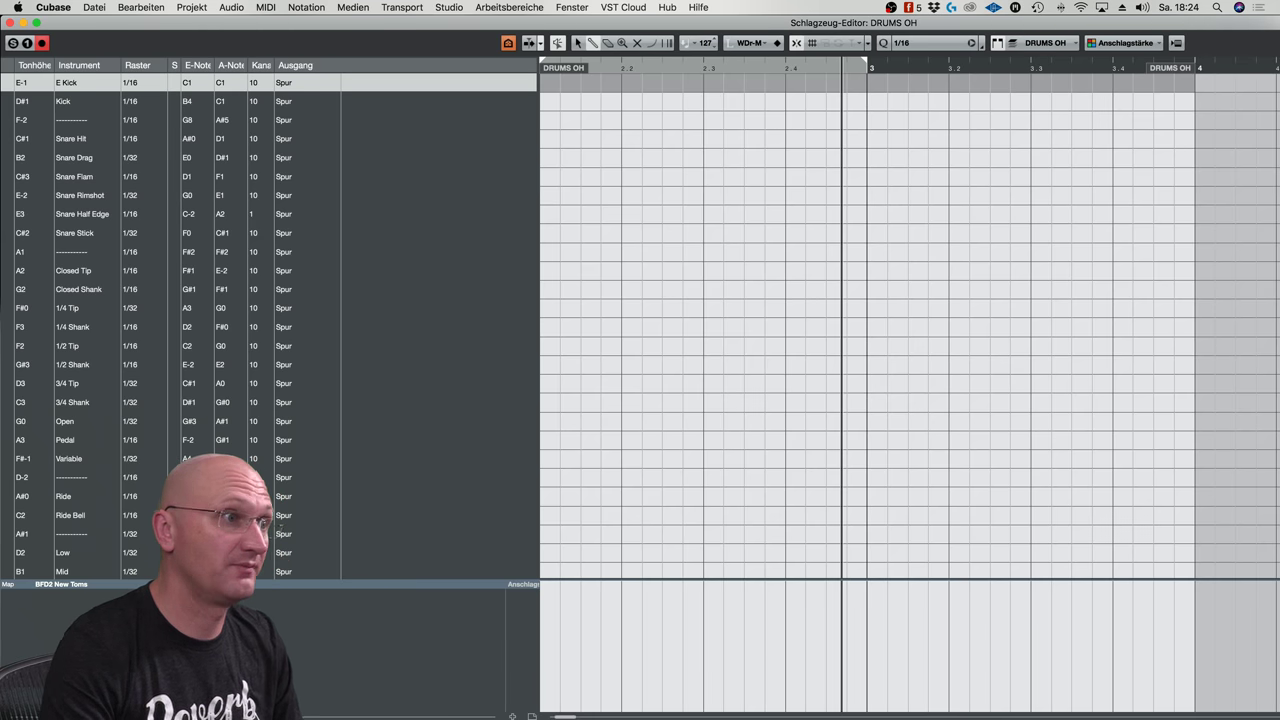
pyautogui.click(297, 84)
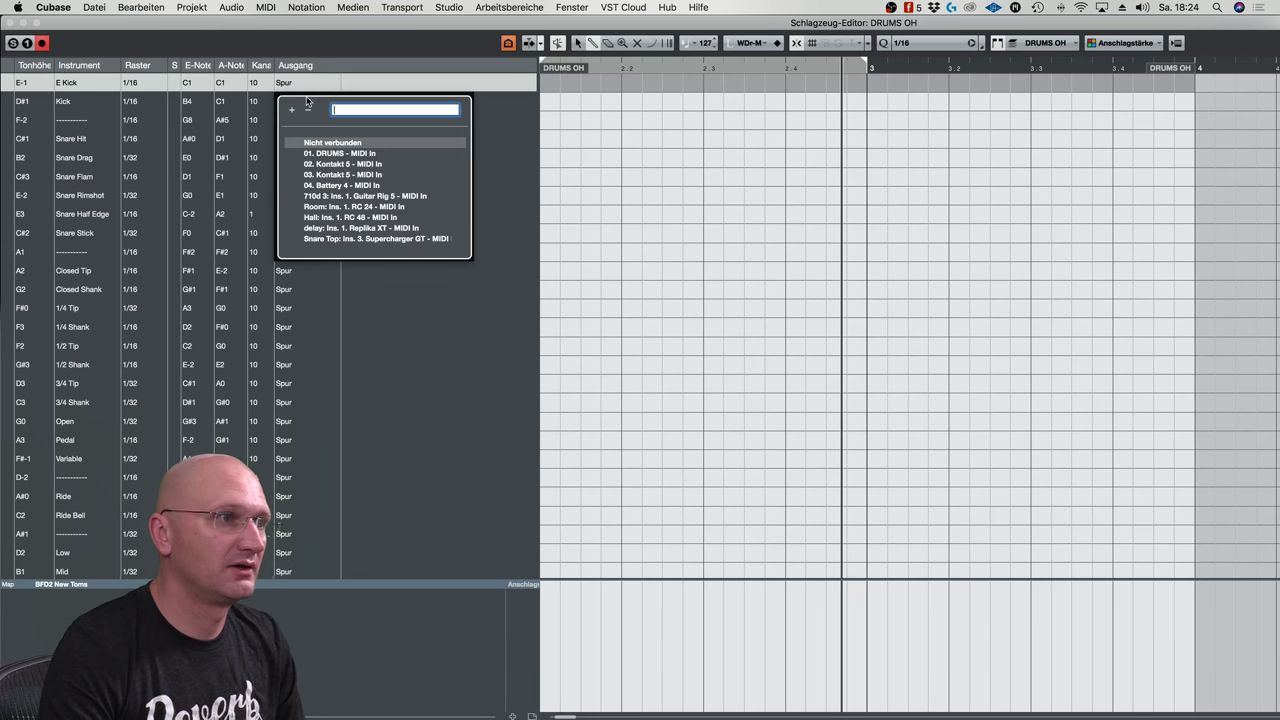
pyautogui.click(349, 186)
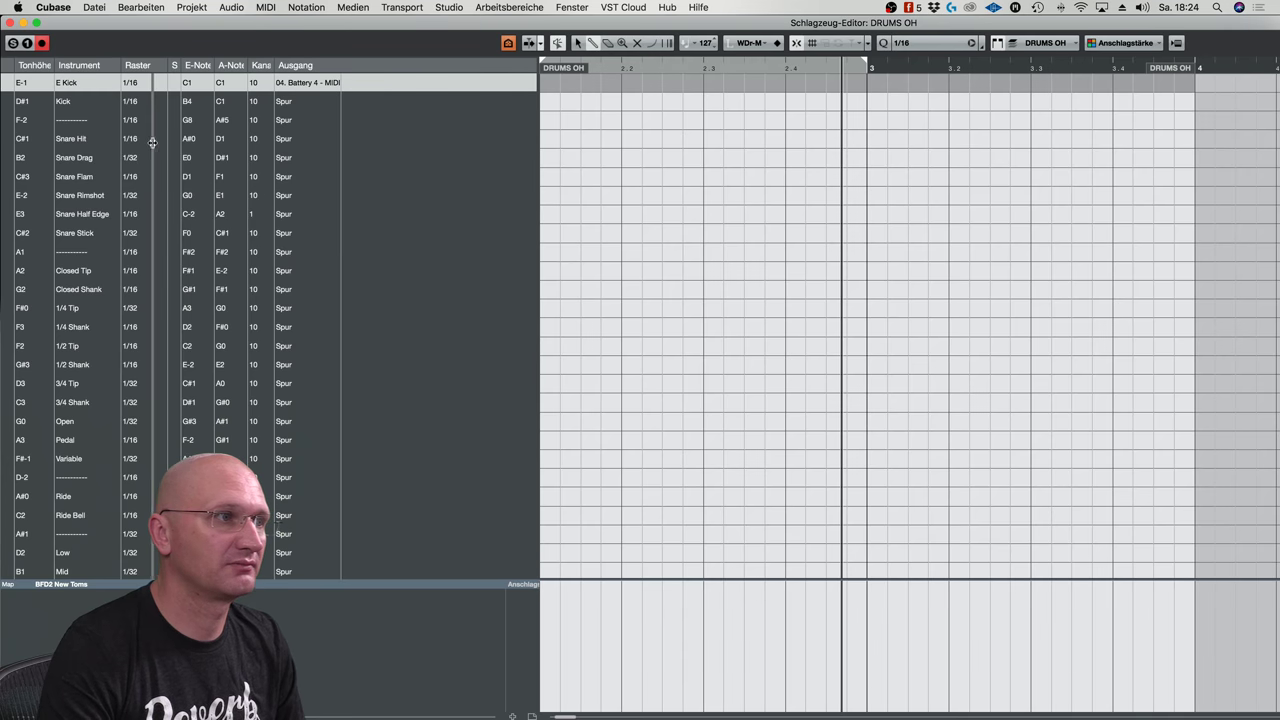
# Draw Kick hits at 2.1, 2.2.4 (velocity 50) and 2.3.3, and Snare Hit notes at 2.2 and 2.4
pyautogui.moveTo(152, 143); pyautogui.dragTo(157, 149)
pyautogui.hscroll(-5, 274, 163)
pyautogui.hscroll(3, 272, 165)
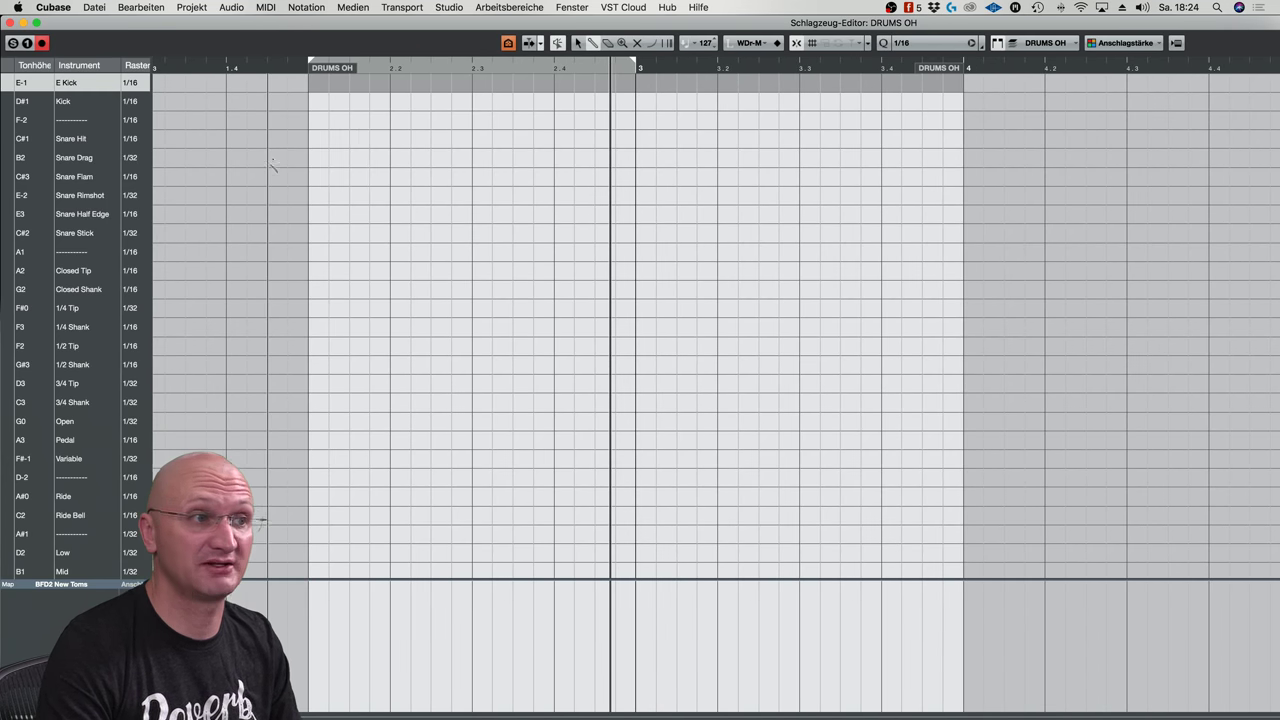
pyautogui.click(309, 101)
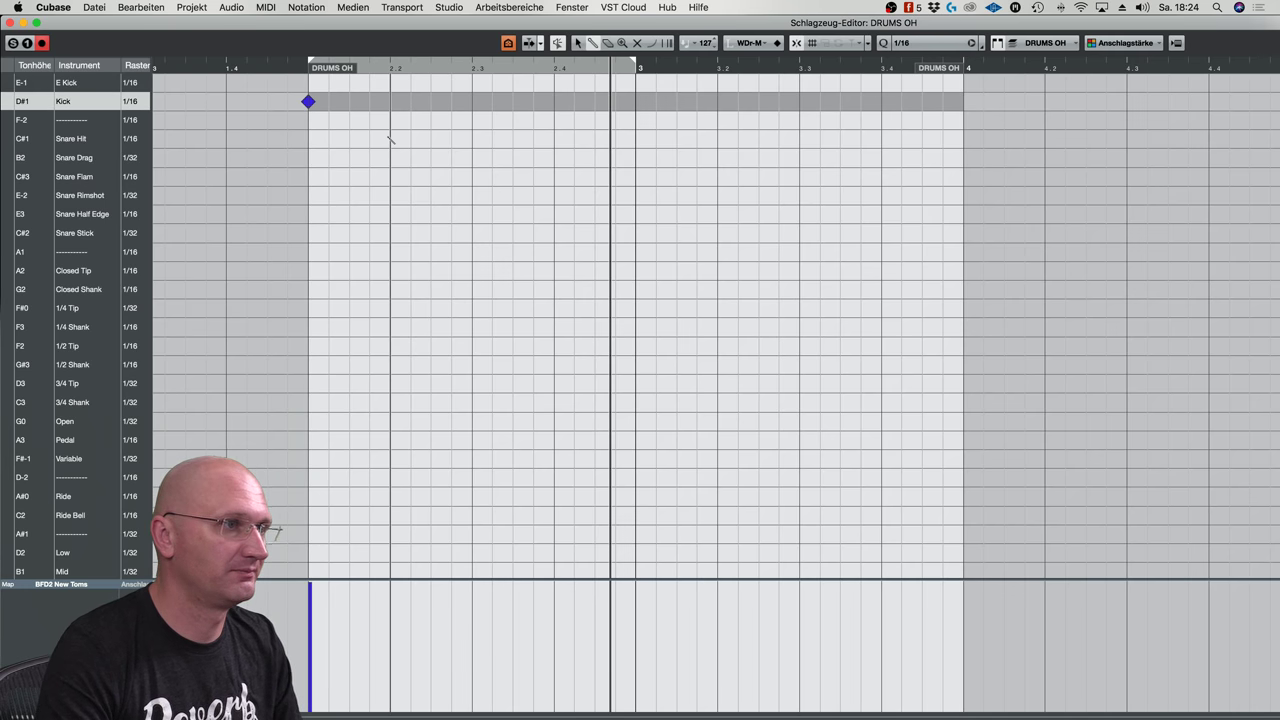
pyautogui.click(391, 138)
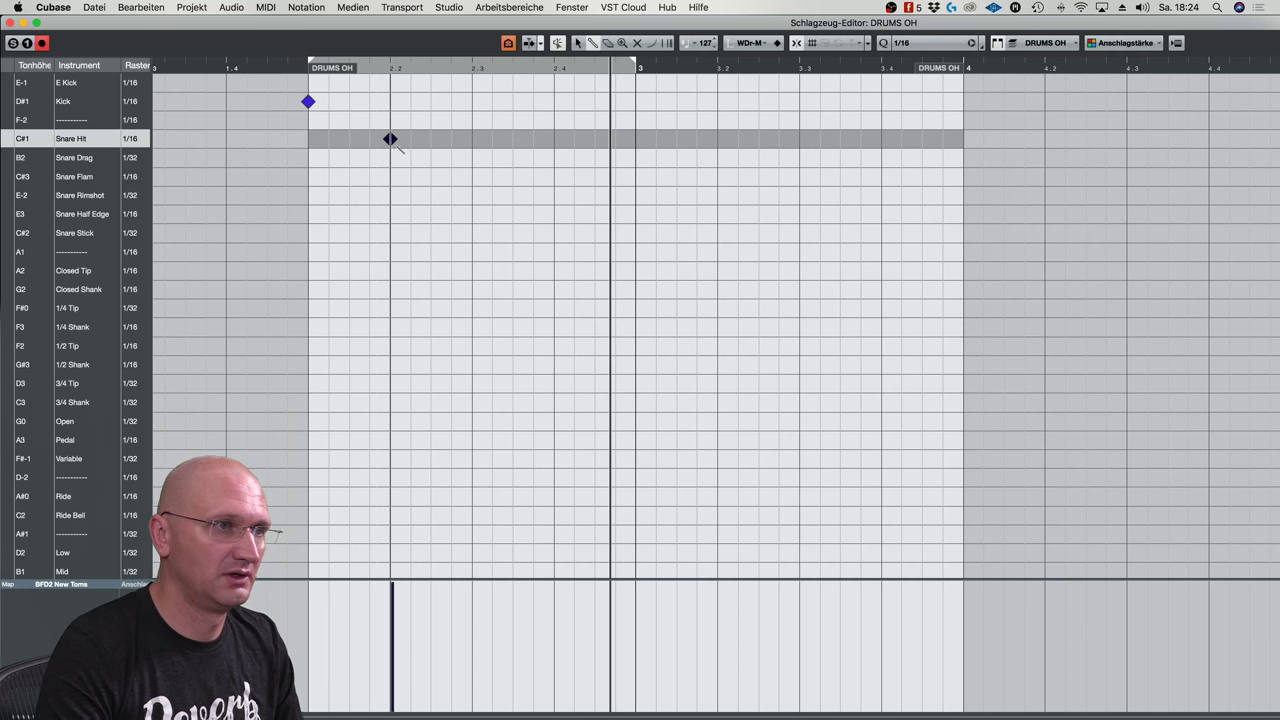
pyautogui.click(451, 101)
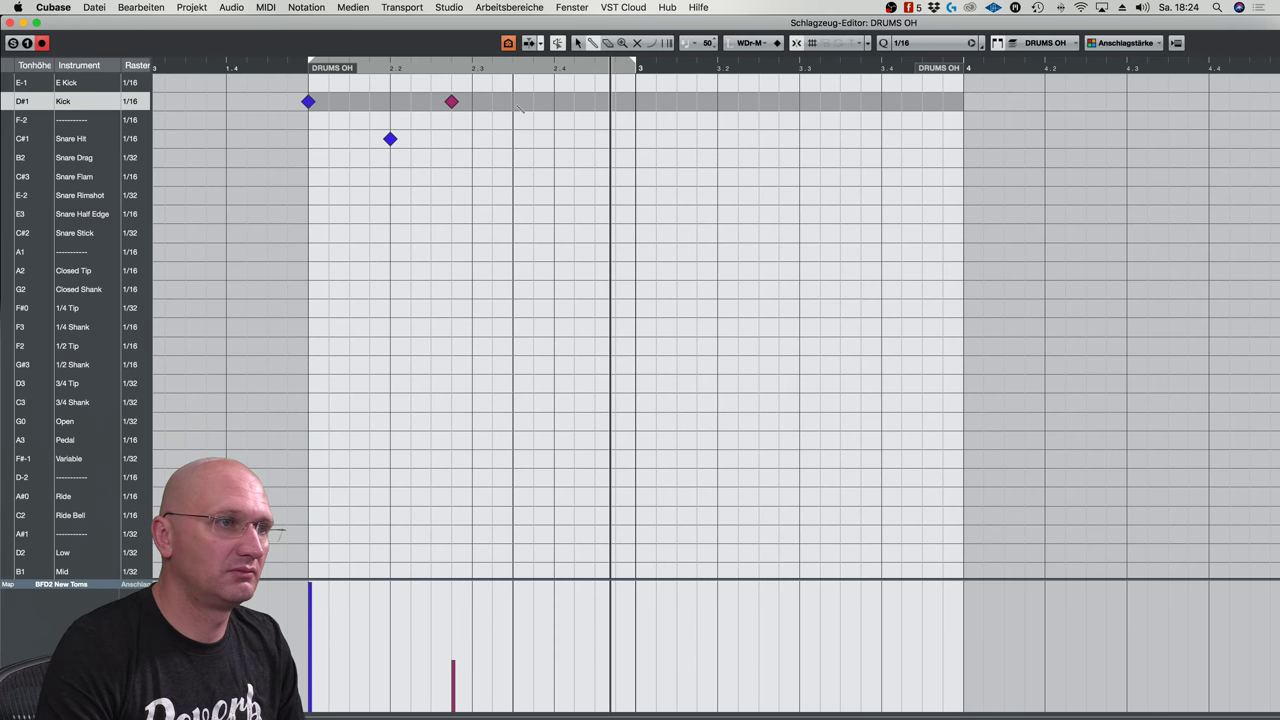
pyautogui.click(513, 101)
pyautogui.click(554, 138)
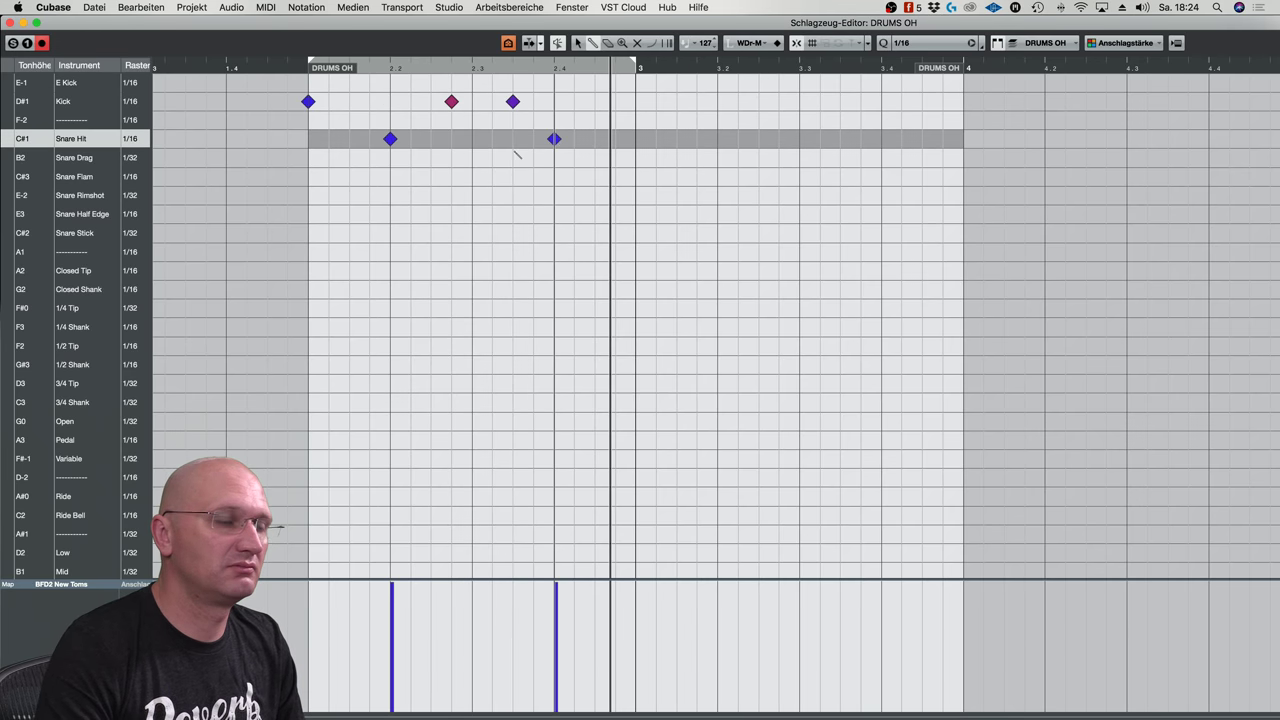
# Draw E Kick hits of varying velocity at 2.1.3, 2.2.3, 2.3.2, 2.3.4, 2.4.2 and 2.4.3, play the loop and close the drum editor
pyautogui.click(349, 82)
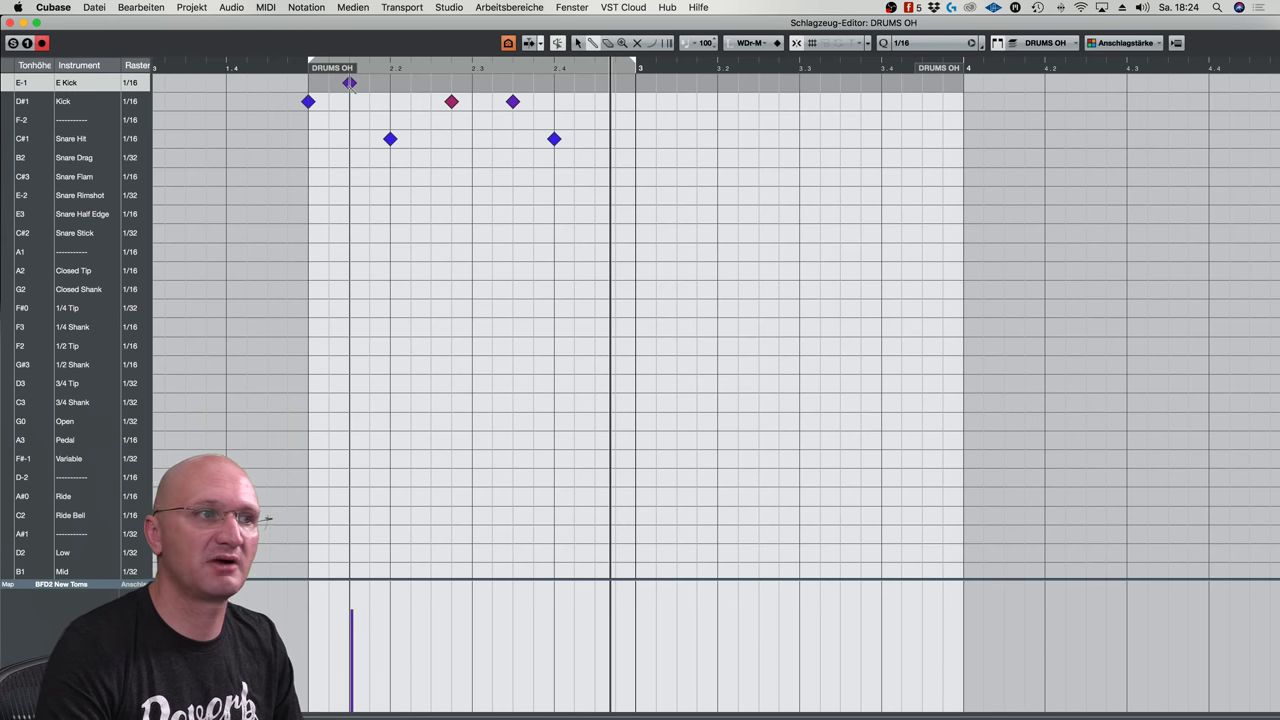
pyautogui.click(431, 82)
pyautogui.click(492, 82)
pyautogui.click(533, 82)
pyautogui.click(574, 82)
pyautogui.click(595, 82)
pyautogui.press('space')
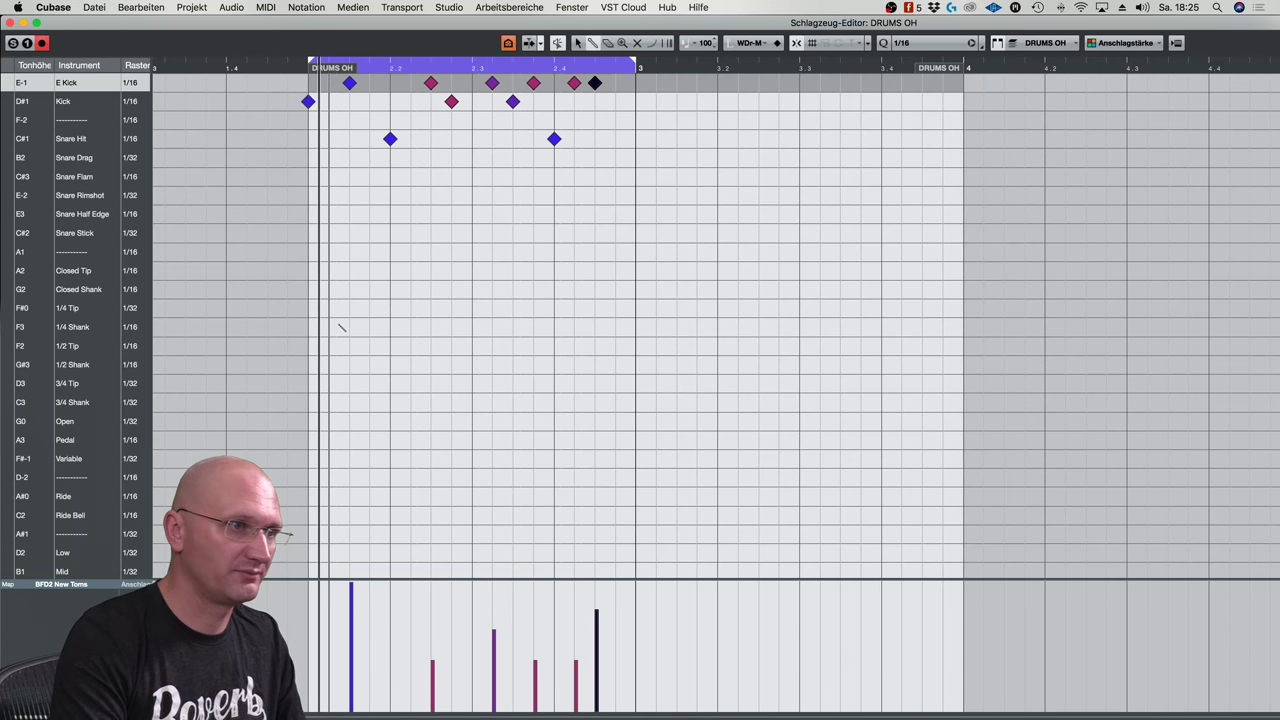
pyautogui.press('Escape')
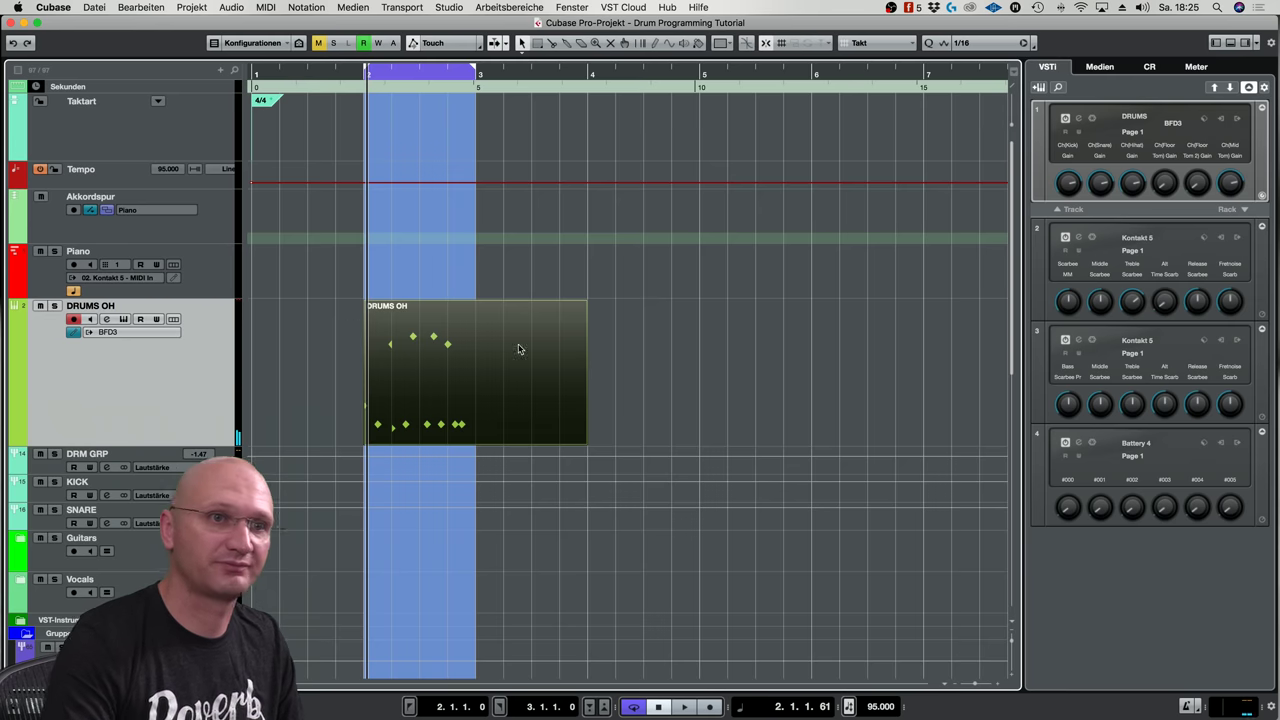
# Open the Battery 4 instrument, audition several Argon Kit percussion pads up to Rimshot Argon and close its window
pyautogui.click(1079, 446)
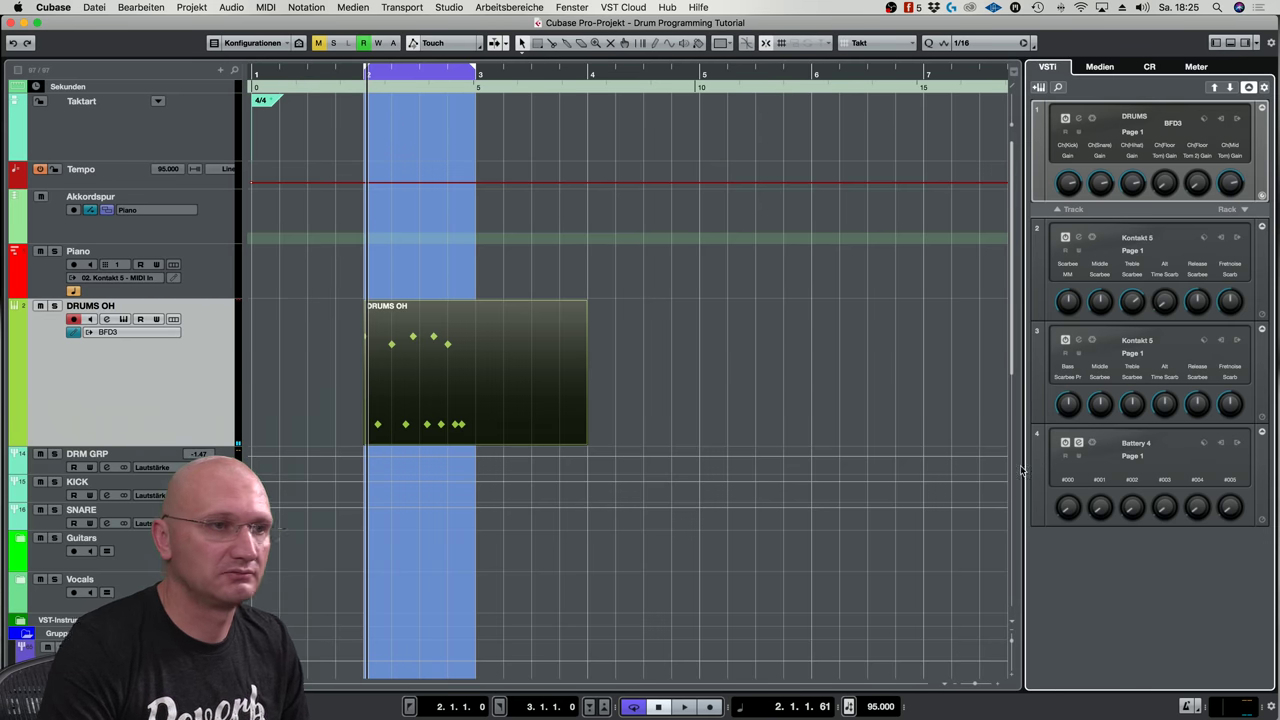
pyautogui.click(800, 257)
pyautogui.click(846, 225)
pyautogui.click(801, 225)
pyautogui.click(800, 196)
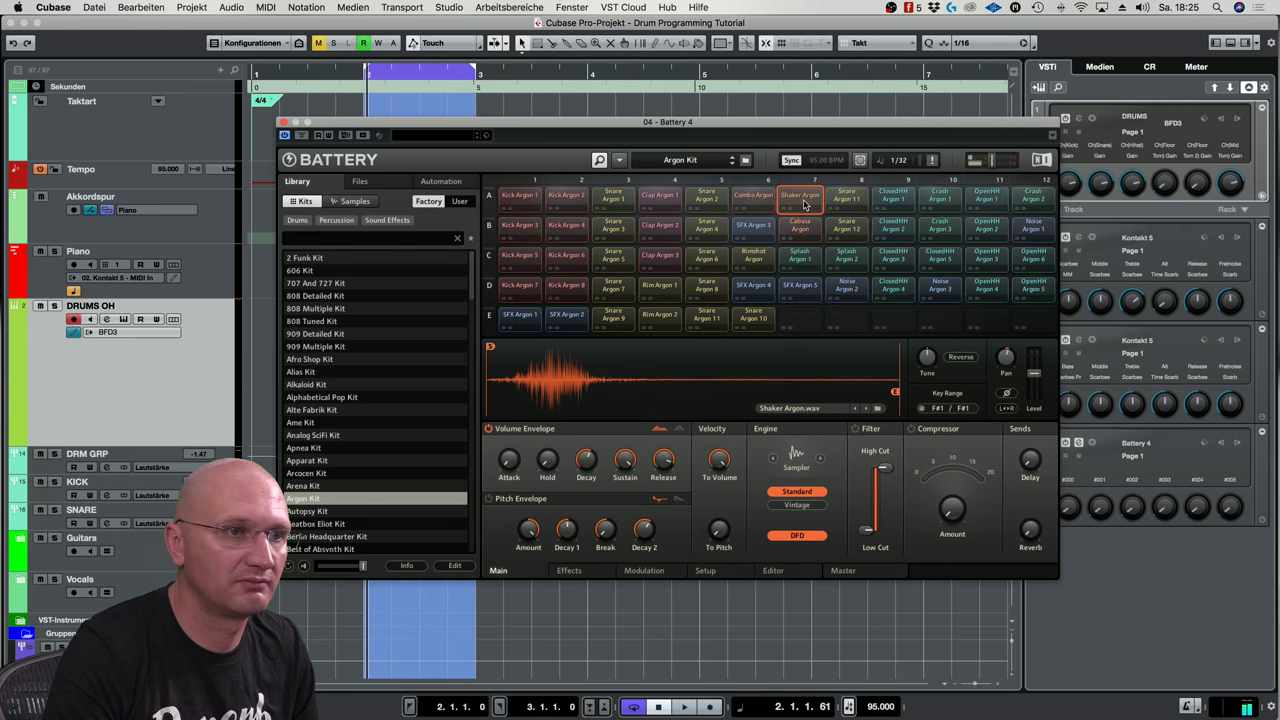
pyautogui.click(753, 196)
pyautogui.click(753, 226)
pyautogui.click(760, 259)
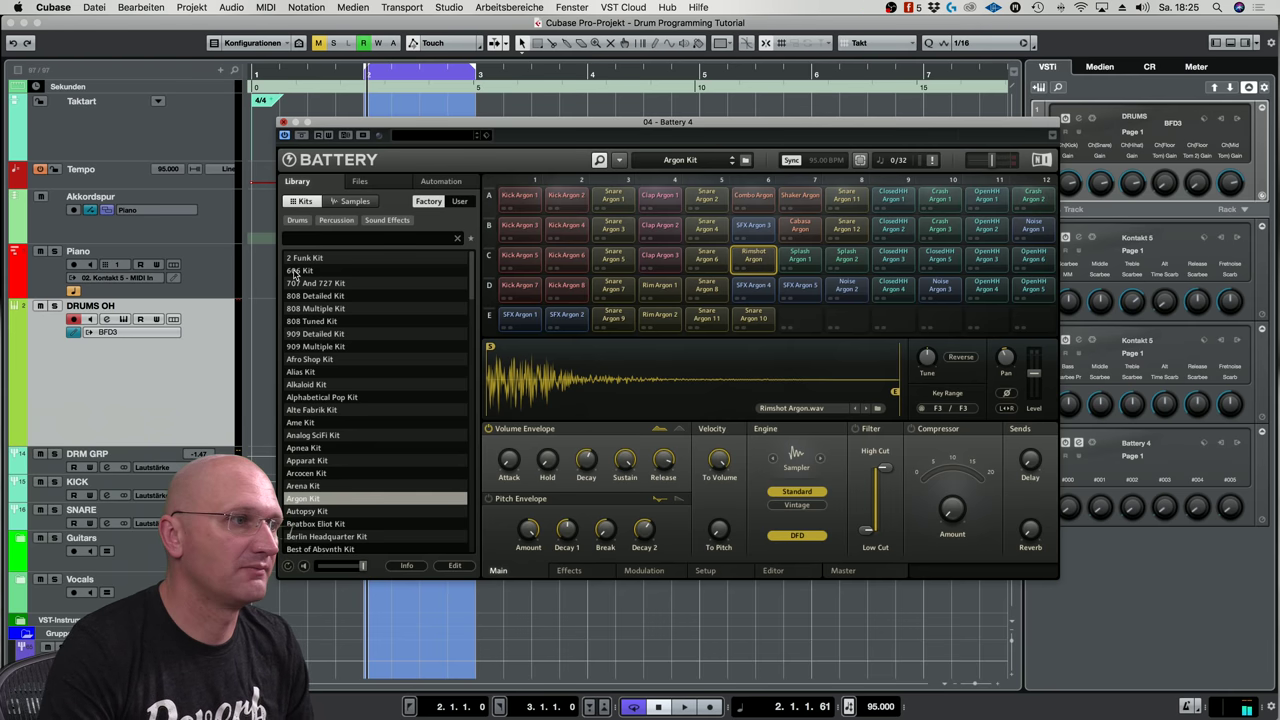
pyautogui.click(283, 121)
# Open the DRUMS OH part, move the unused G4 row directly above Closed Tip and rename it E Click
pyautogui.doubleClick(394, 369)
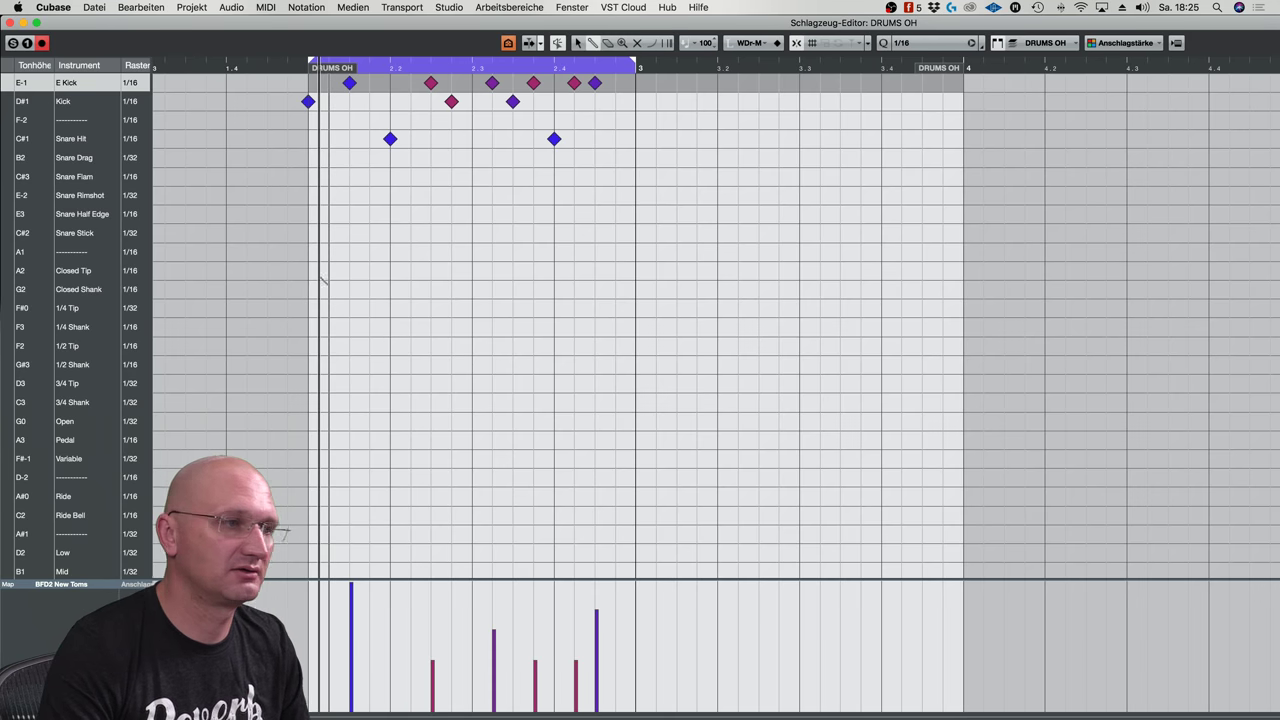
pyautogui.scroll(-5, 48, 463)
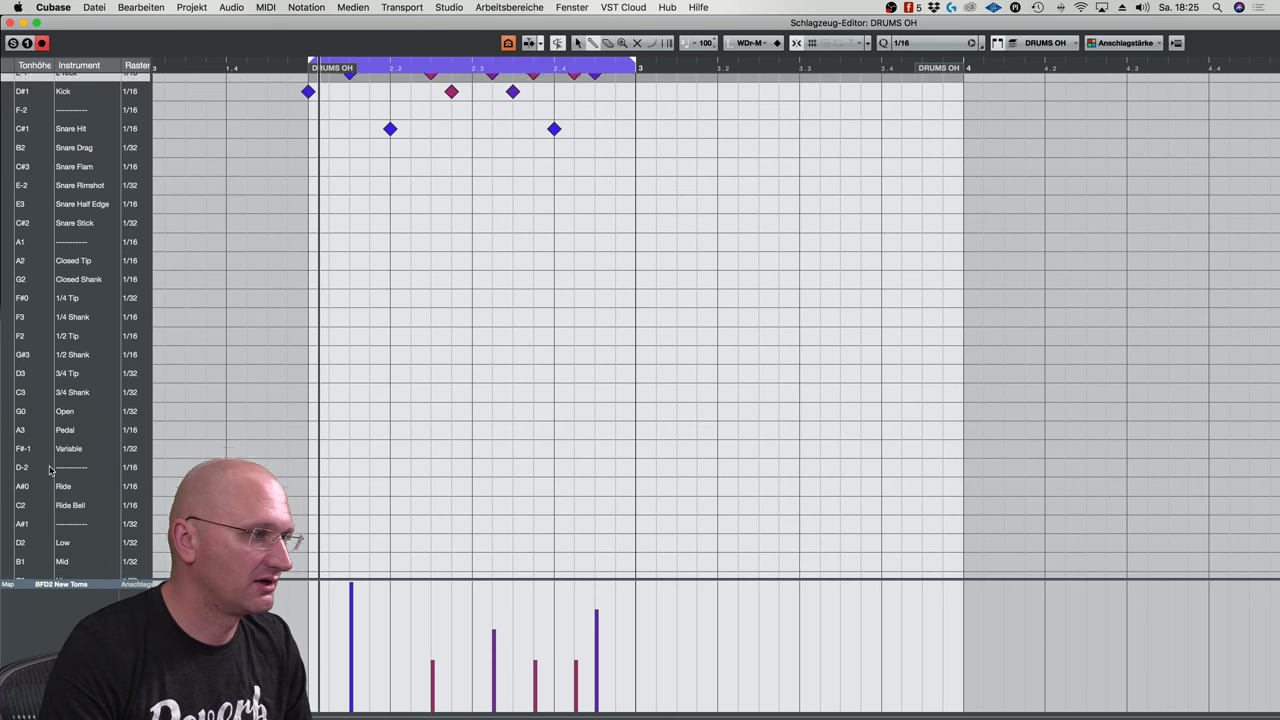
pyautogui.click(42, 411)
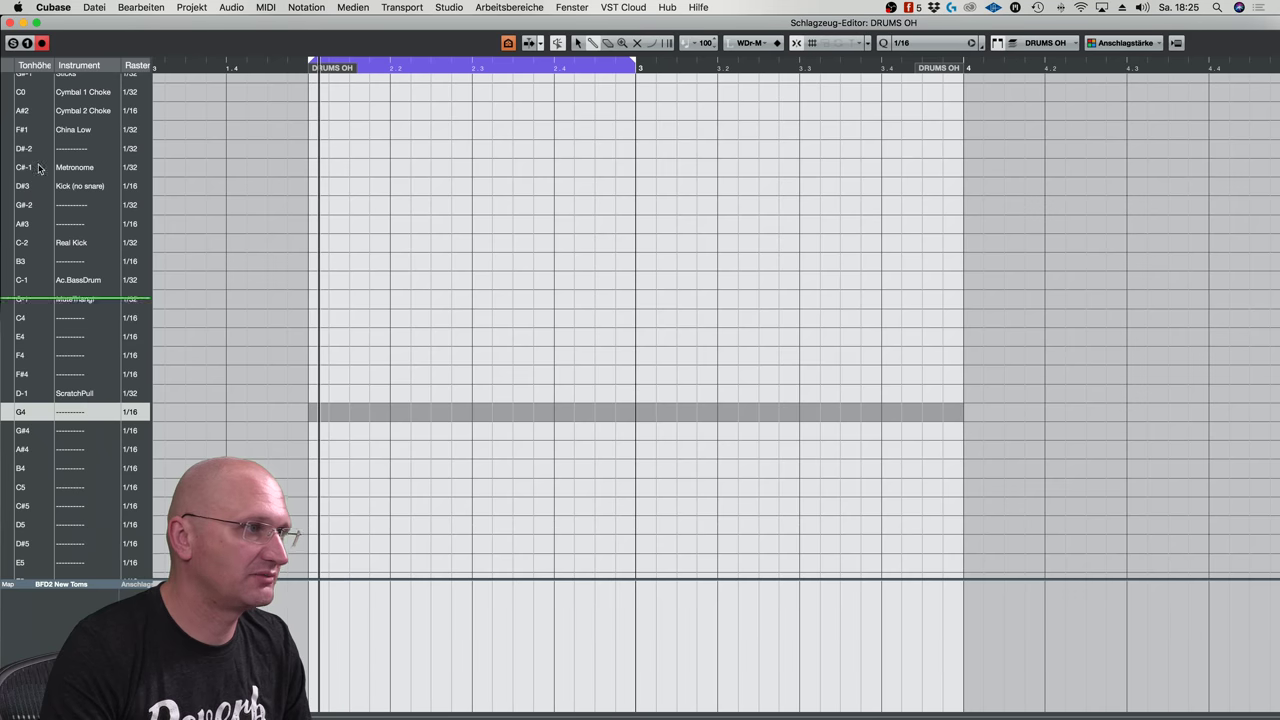
pyautogui.scroll(6, 38, 168)
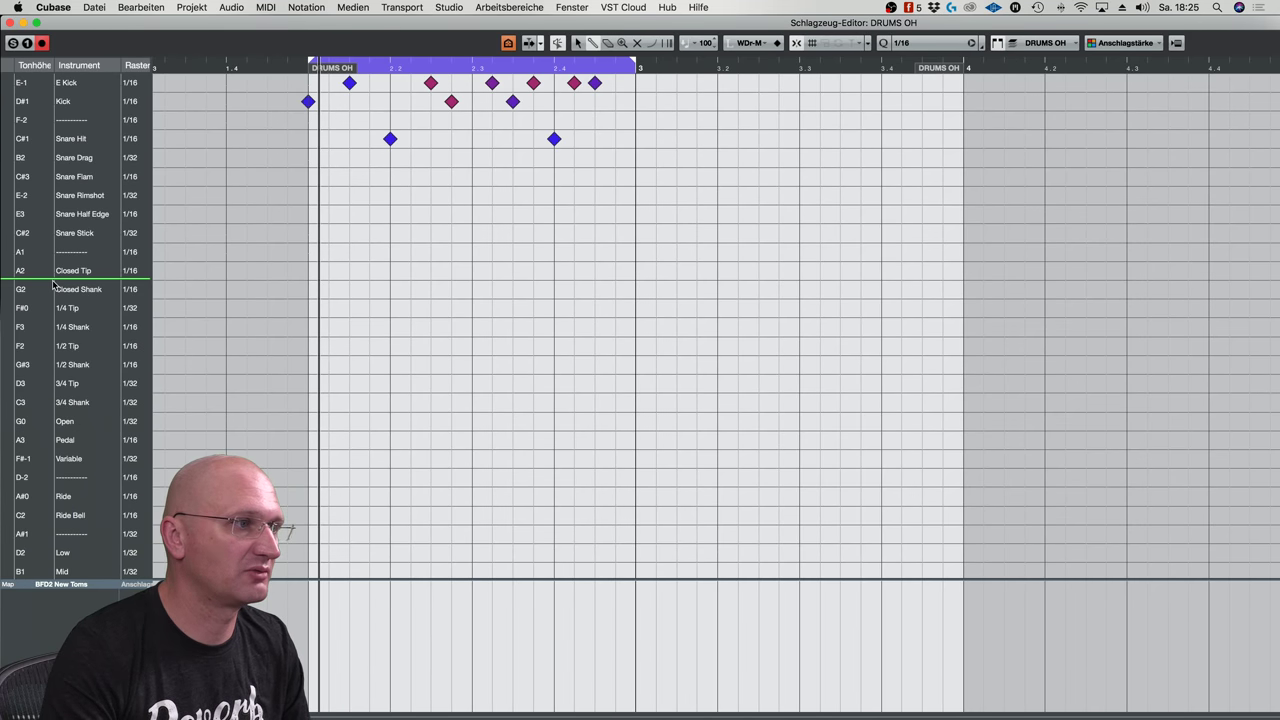
pyautogui.moveTo(53, 285); pyautogui.dragTo(55, 282)
pyautogui.doubleClick(86, 272)
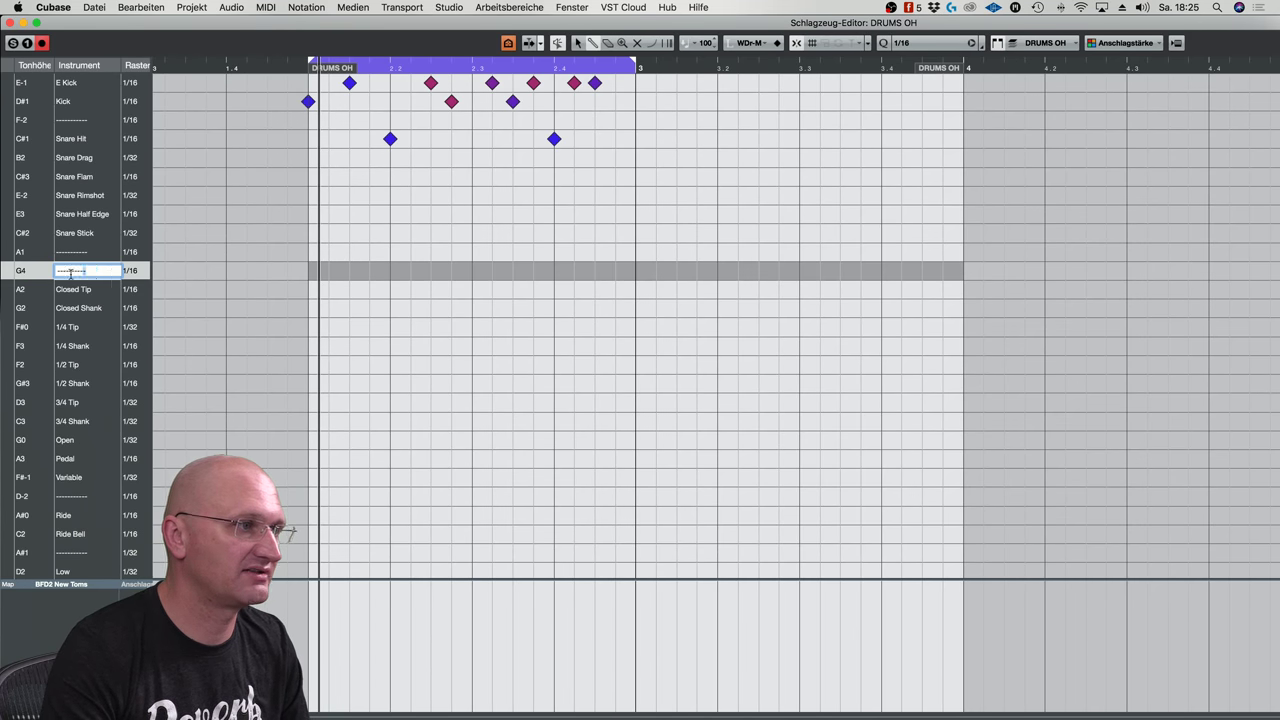
pyautogui.write('E')
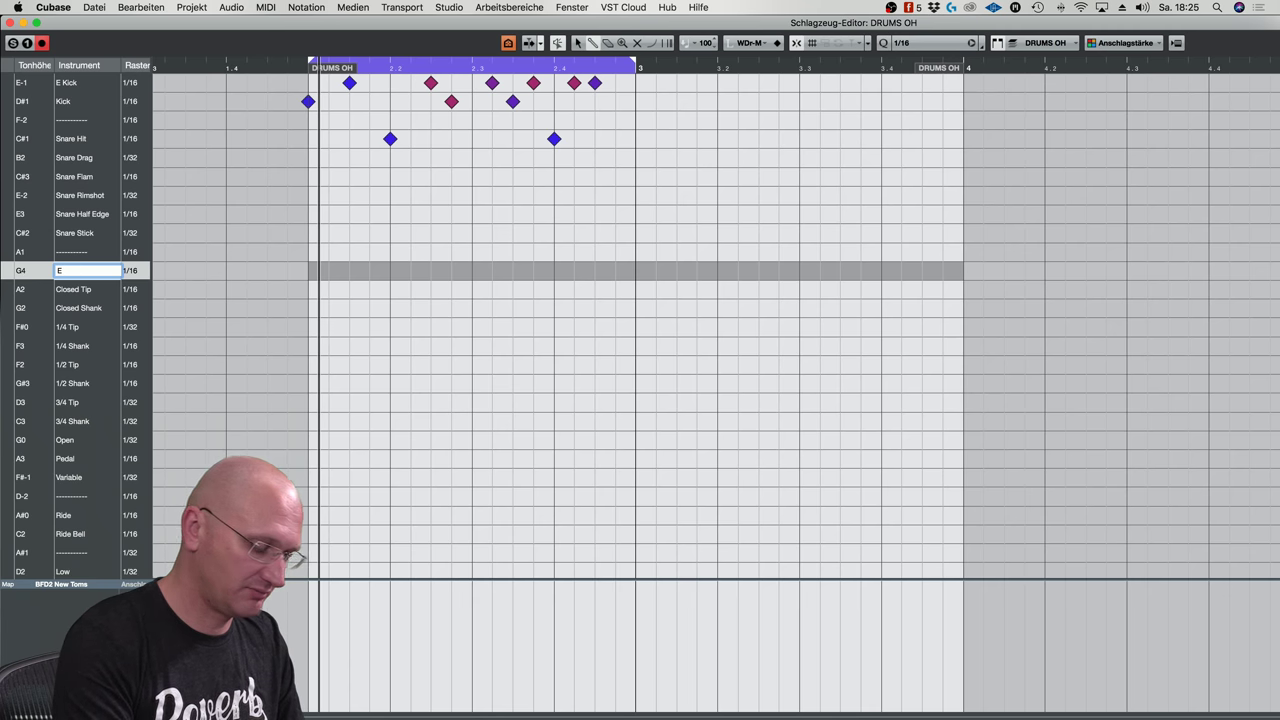
pyautogui.press('Return')
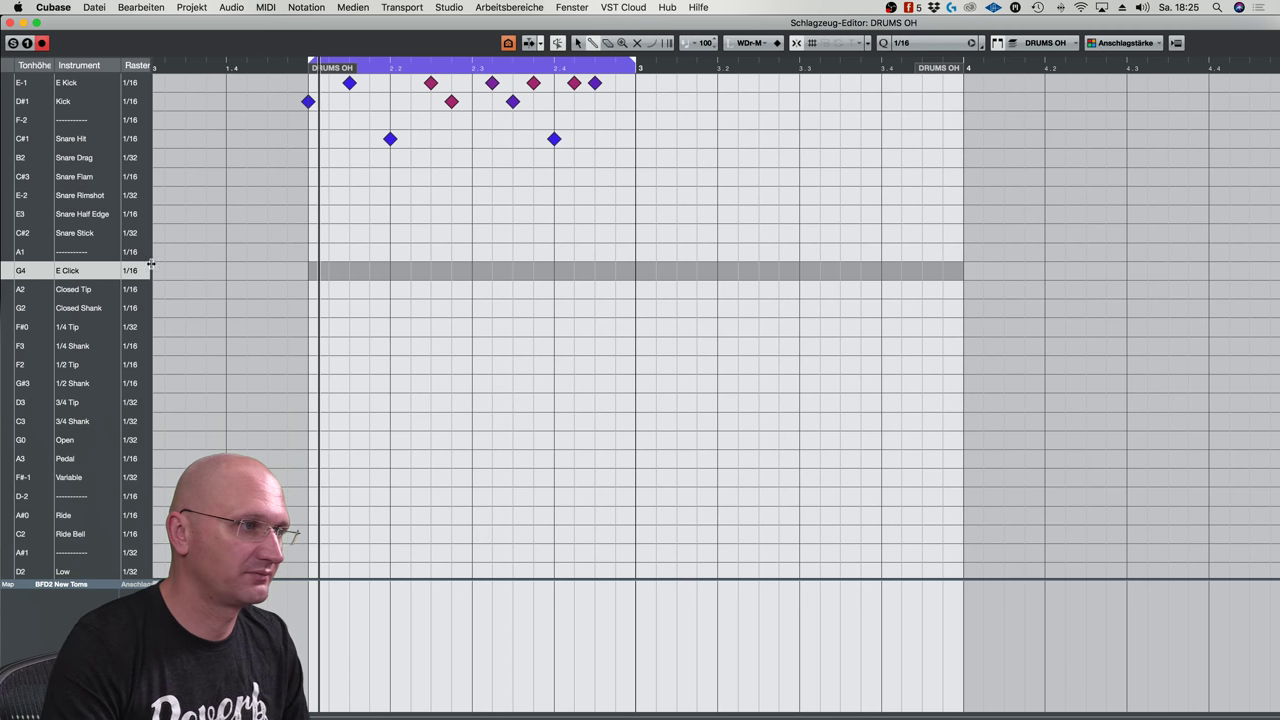
# Set the E Click's input and output notes to F3 and route its output to 04. Battery 4 - MIDI In
pyautogui.moveTo(150, 263); pyautogui.dragTo(318, 323)
pyautogui.write('F')
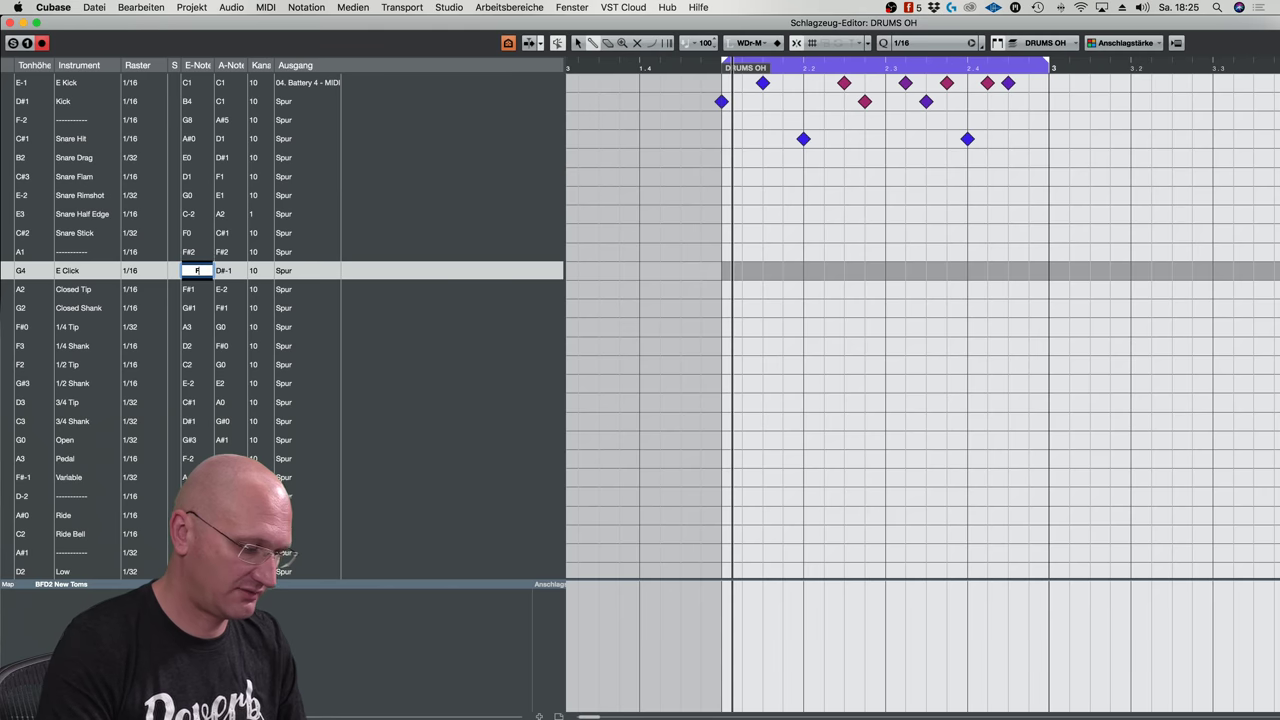
pyautogui.write('3')
pyautogui.press('Return')
pyautogui.doubleClick(222, 271)
pyautogui.write('F3')
pyautogui.press('Return')
pyautogui.click(296, 271)
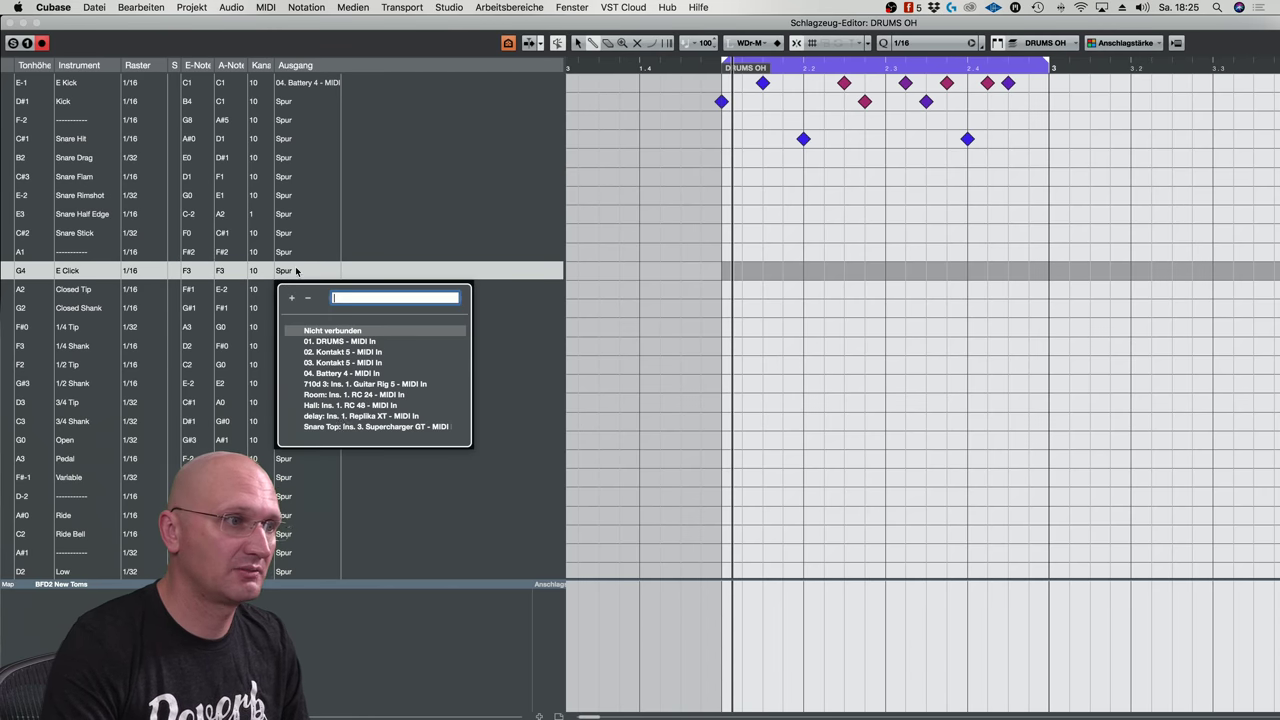
pyautogui.click(341, 373)
pyautogui.moveTo(565, 273); pyautogui.dragTo(150, 273)
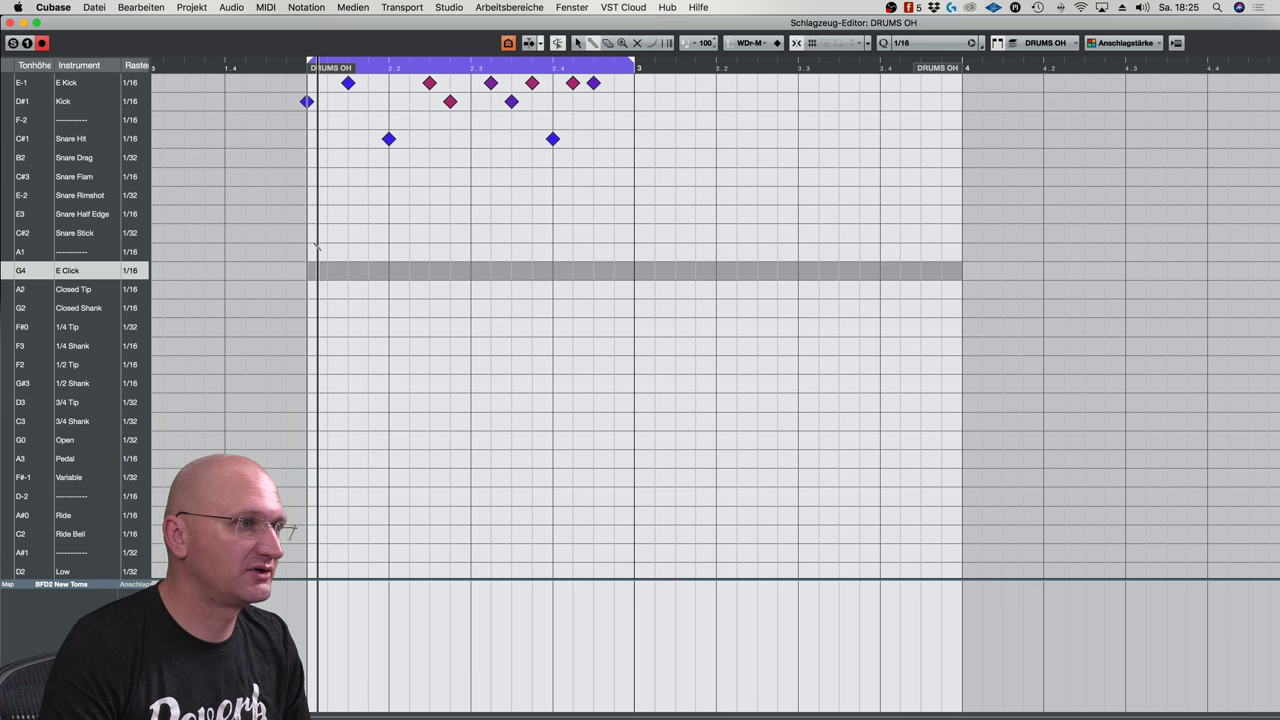
# Draw eighth-note Closed Tip hits across bar 2, the first at velocity 127 and the rest alternating between 80 and 100
pyautogui.click(315, 310)
pyautogui.click(310, 308)
pyautogui.click(318, 290)
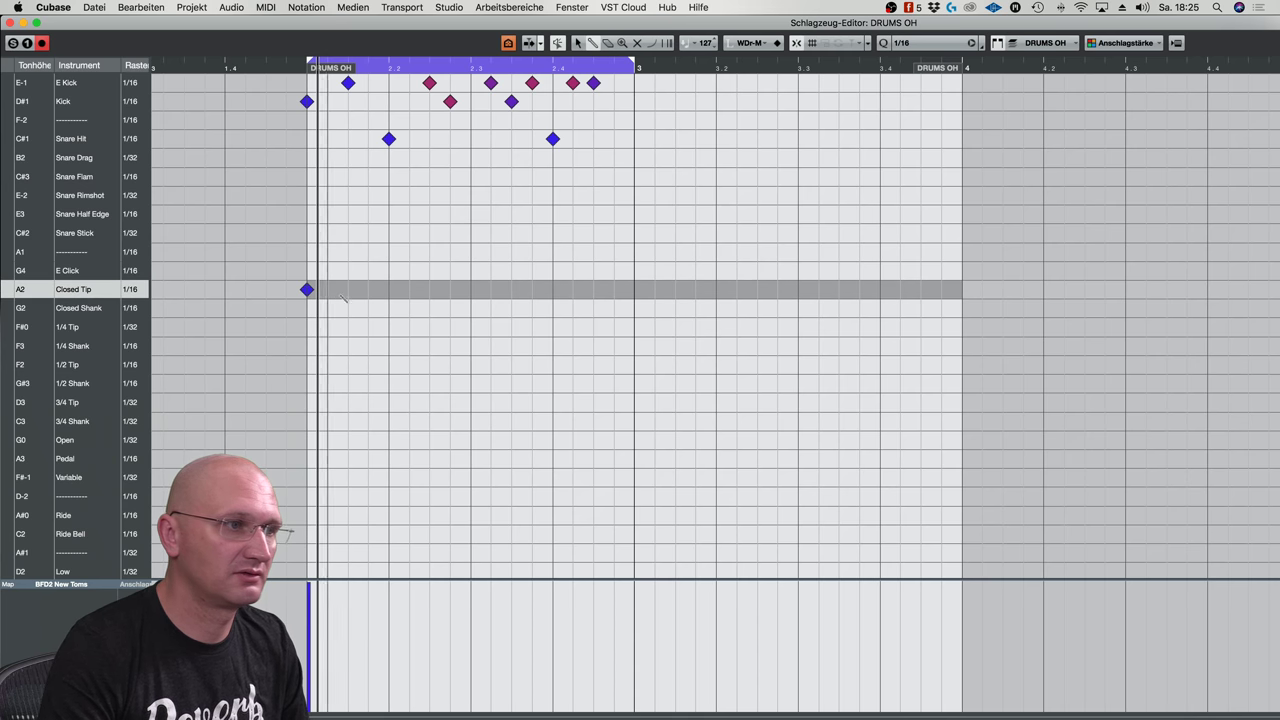
pyautogui.click(347, 291)
pyautogui.click(389, 291)
pyautogui.click(429, 291)
pyautogui.click(471, 290)
pyautogui.click(511, 290)
pyautogui.click(553, 290)
pyautogui.click(594, 290)
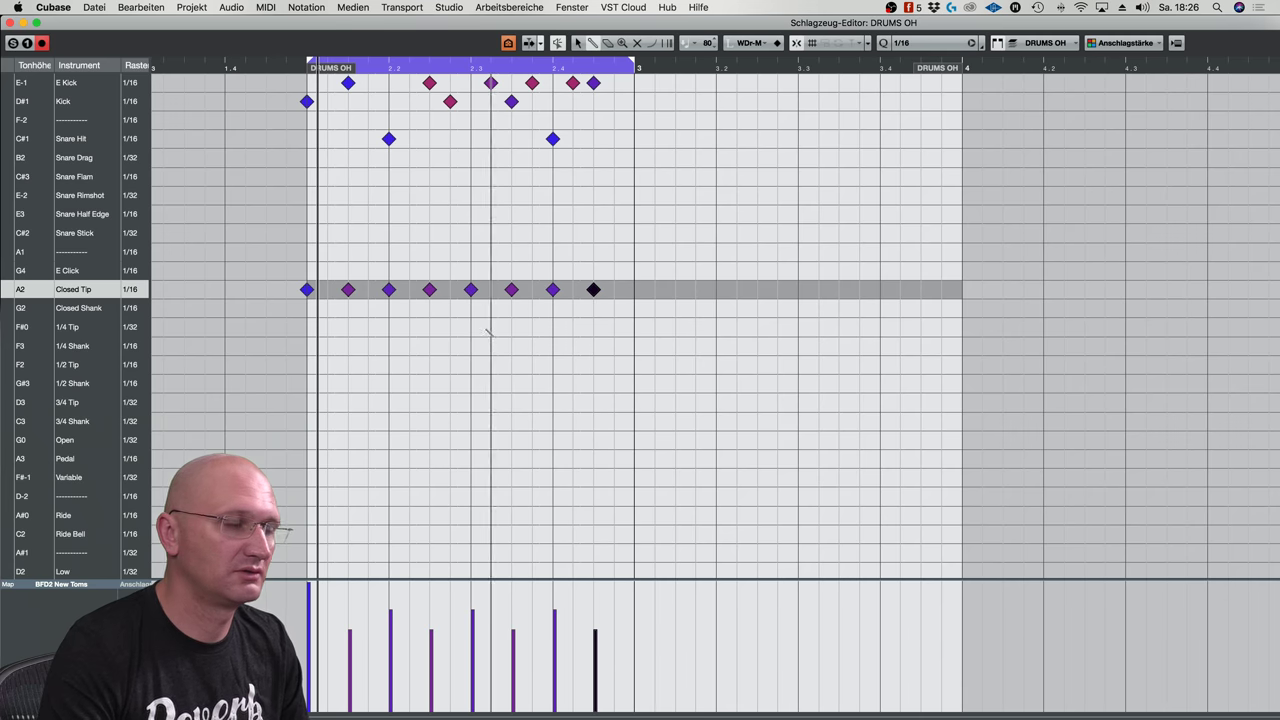
# Draw E Click hits of varying velocity at 2.1.2, 2.1.4, 2.2.2, 2.2.3, 2.3.2, 2.3.4, 2.4.2 and 2.4.4, and play the loop
pyautogui.click(327, 271)
pyautogui.click(368, 271)
pyautogui.click(409, 271)
pyautogui.click(429, 271)
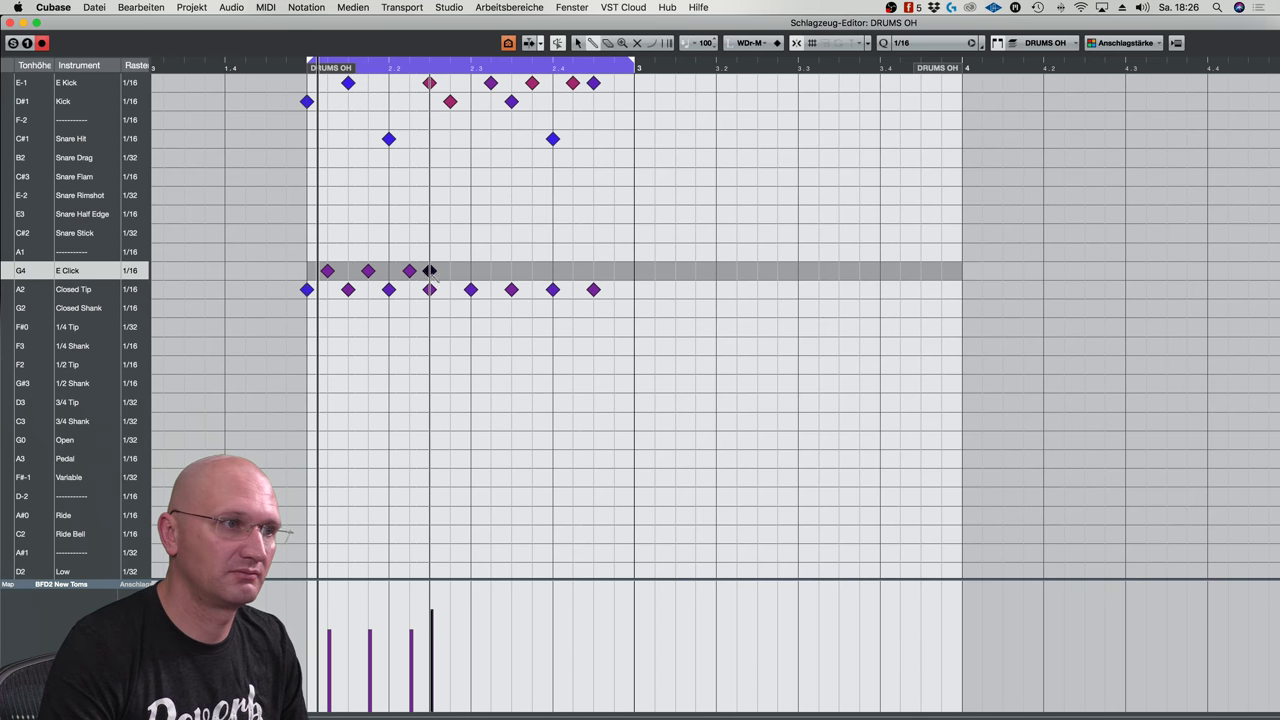
pyautogui.click(491, 271)
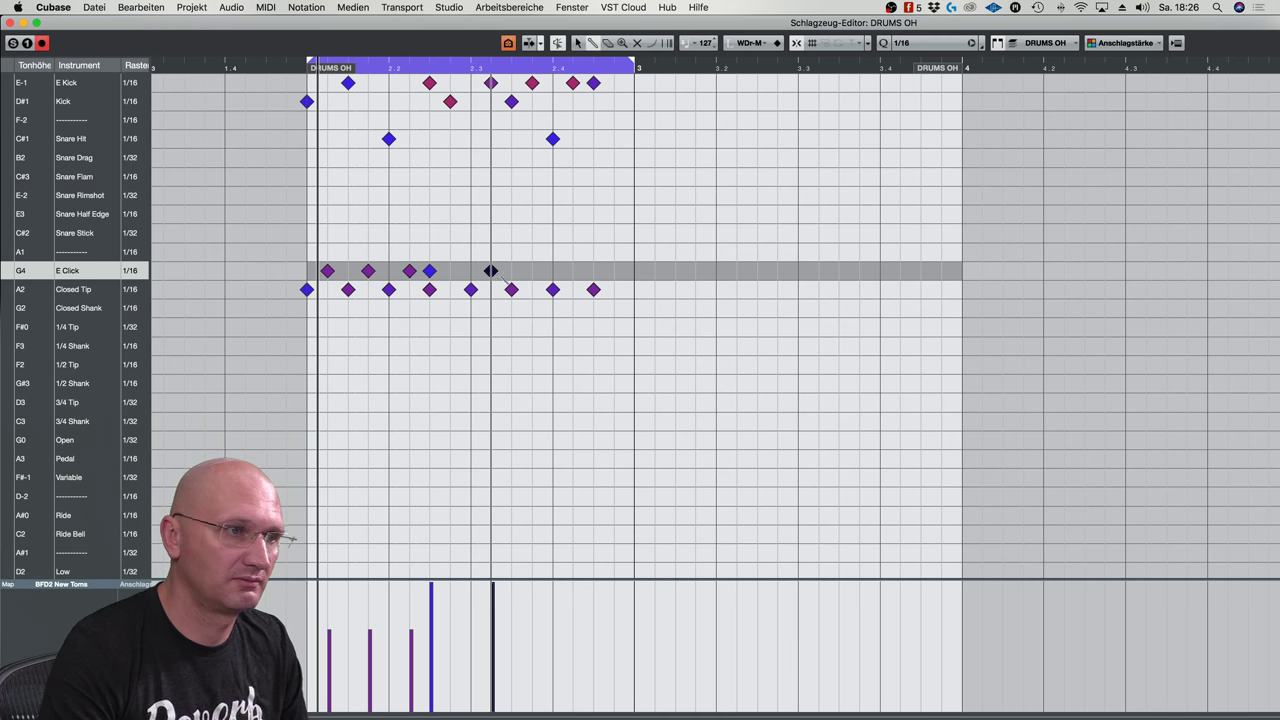
pyautogui.moveTo(491, 271)
pyautogui.mouseDown()
pyautogui.moveTo(505, 271)
pyautogui.moveTo(491, 271)
pyautogui.mouseUp()
pyautogui.click(532, 271)
pyautogui.click(572, 271)
pyautogui.click(614, 271)
pyautogui.press('space')
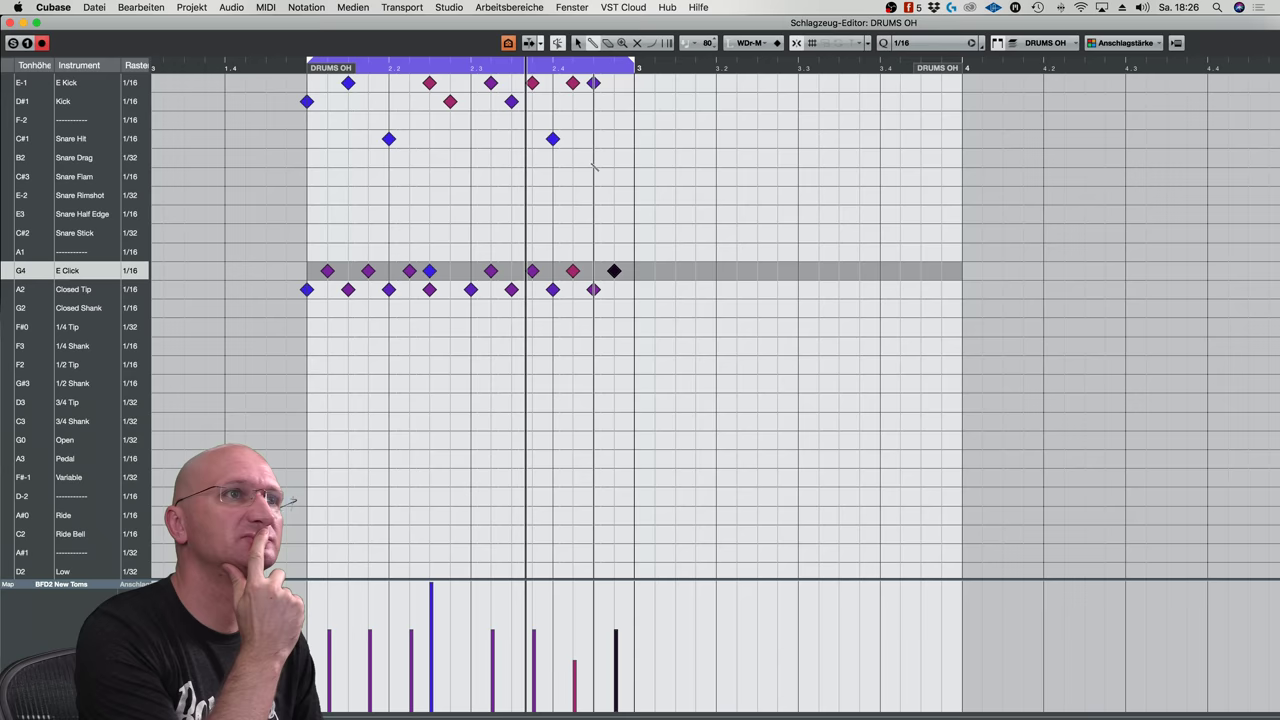
pyautogui.press('space')
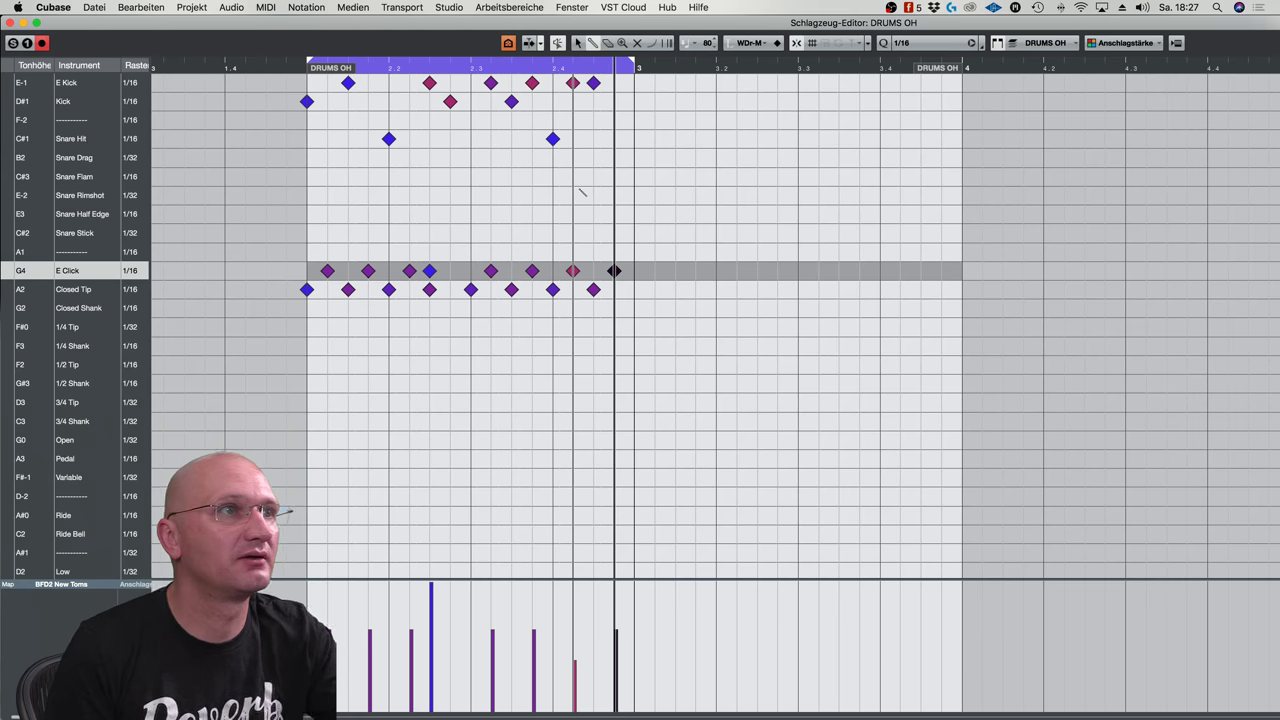
# Select all the drum notes in bar 2 and delete them
pyautogui.moveTo(664, 81); pyautogui.dragTo(267, 385)
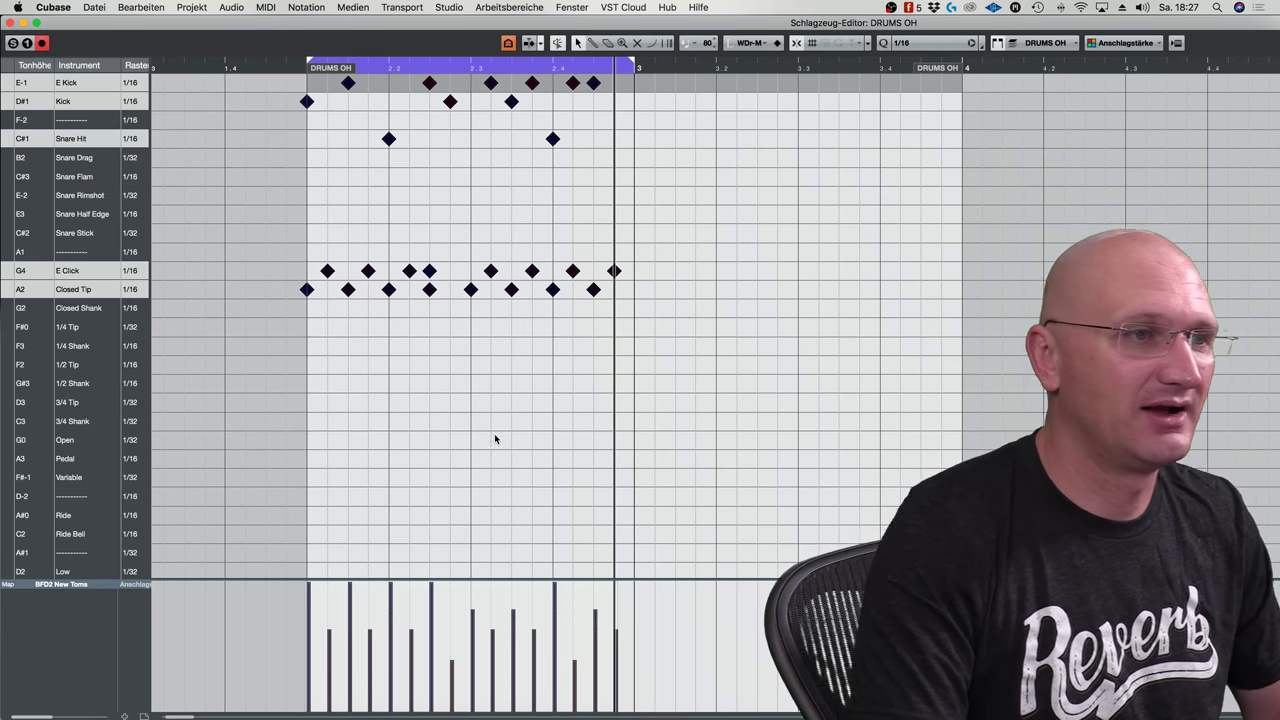
pyautogui.click(579, 336)
pyautogui.moveTo(683, 88); pyautogui.dragTo(243, 386)
pyautogui.press('Delete')
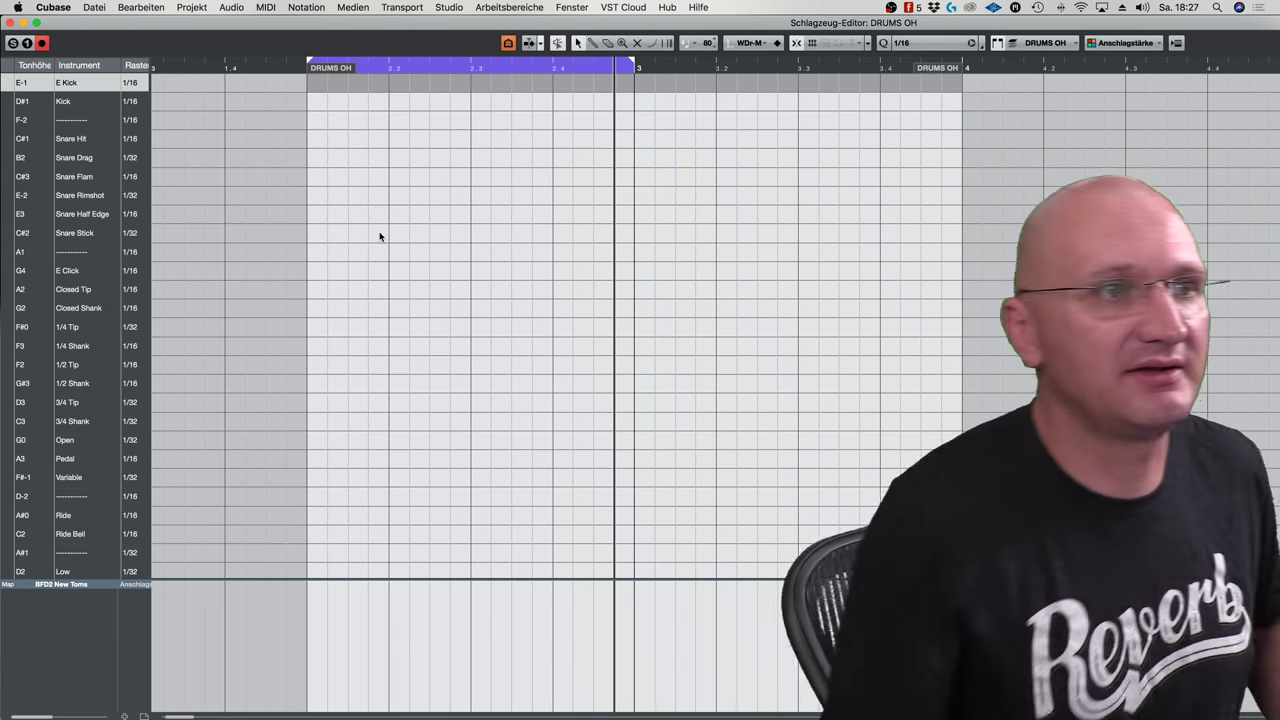
# Review the five insert velocity levels and their settings for new notes, leaving them as they are
pyautogui.click(706, 43)
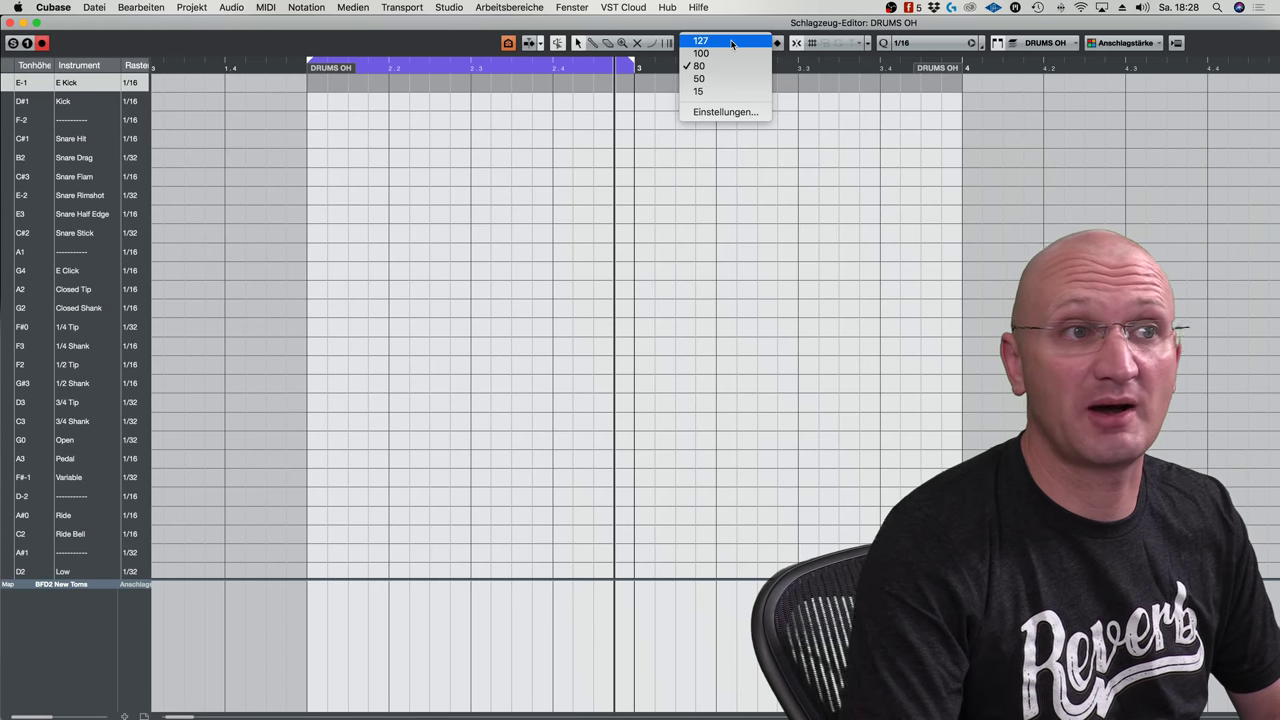
pyautogui.click(730, 113)
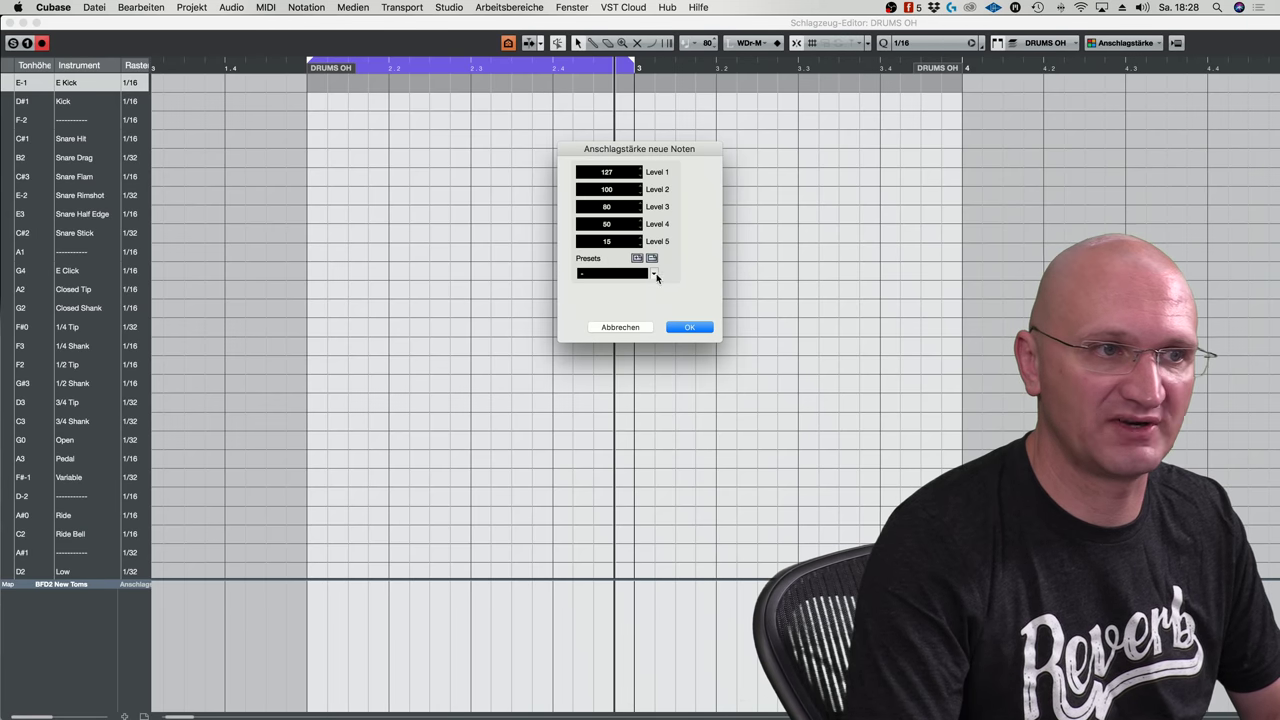
pyautogui.click(688, 328)
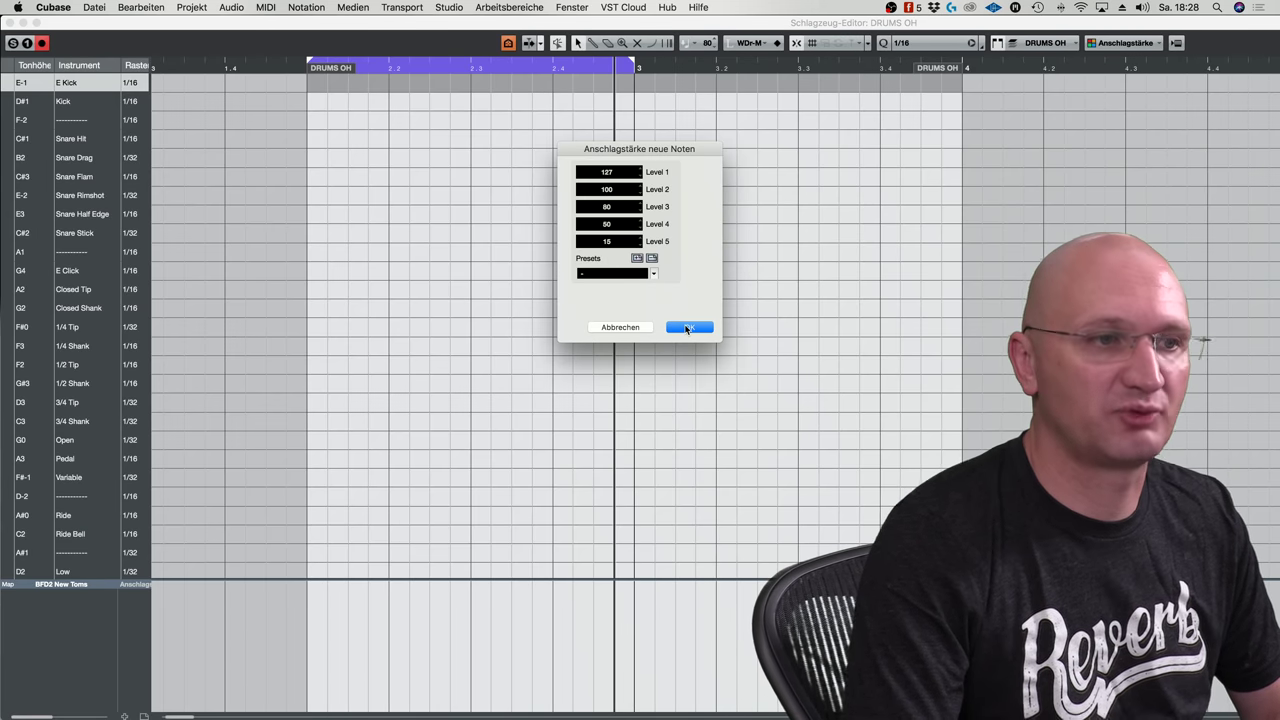
pyautogui.click(686, 329)
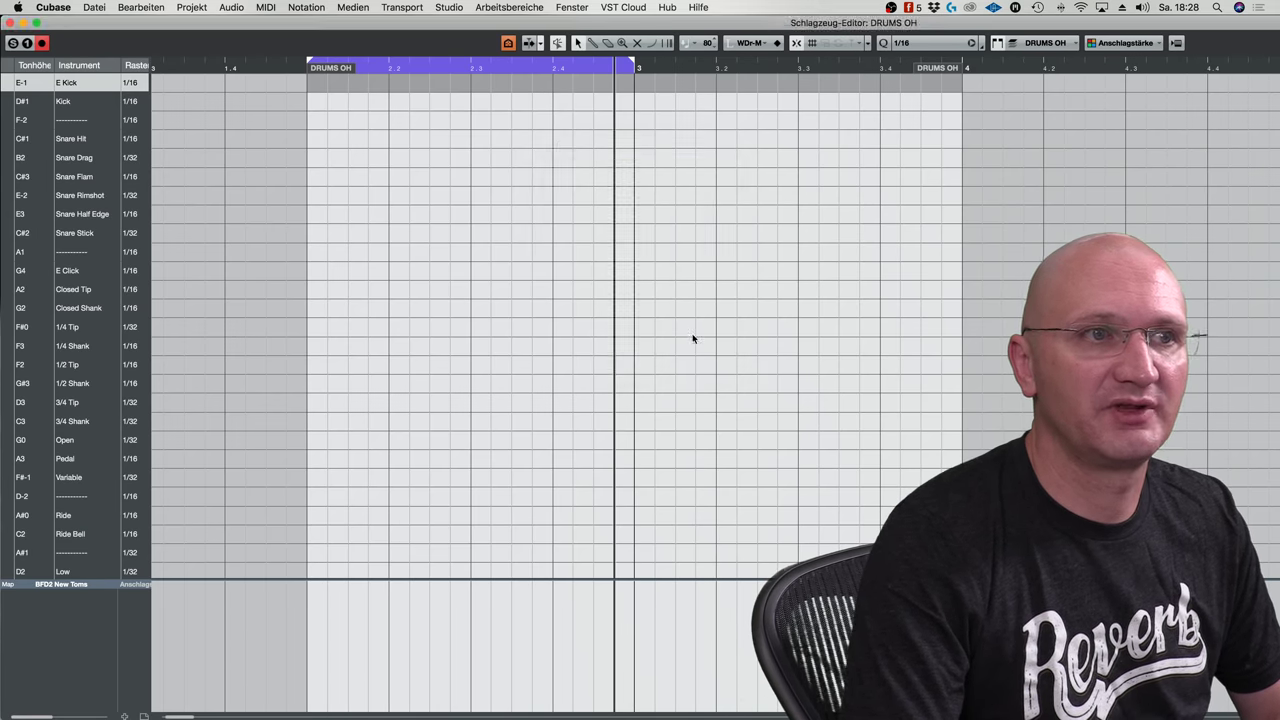
pyautogui.click(709, 44)
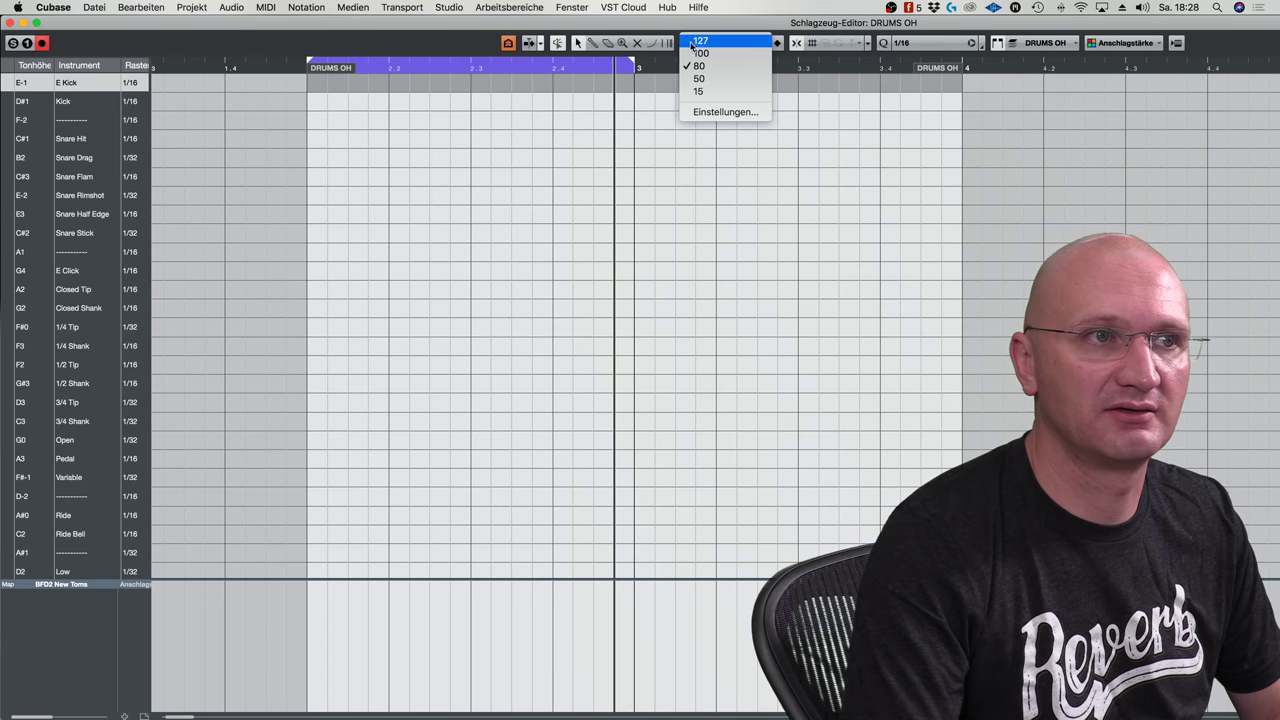
pyautogui.click(749, 209)
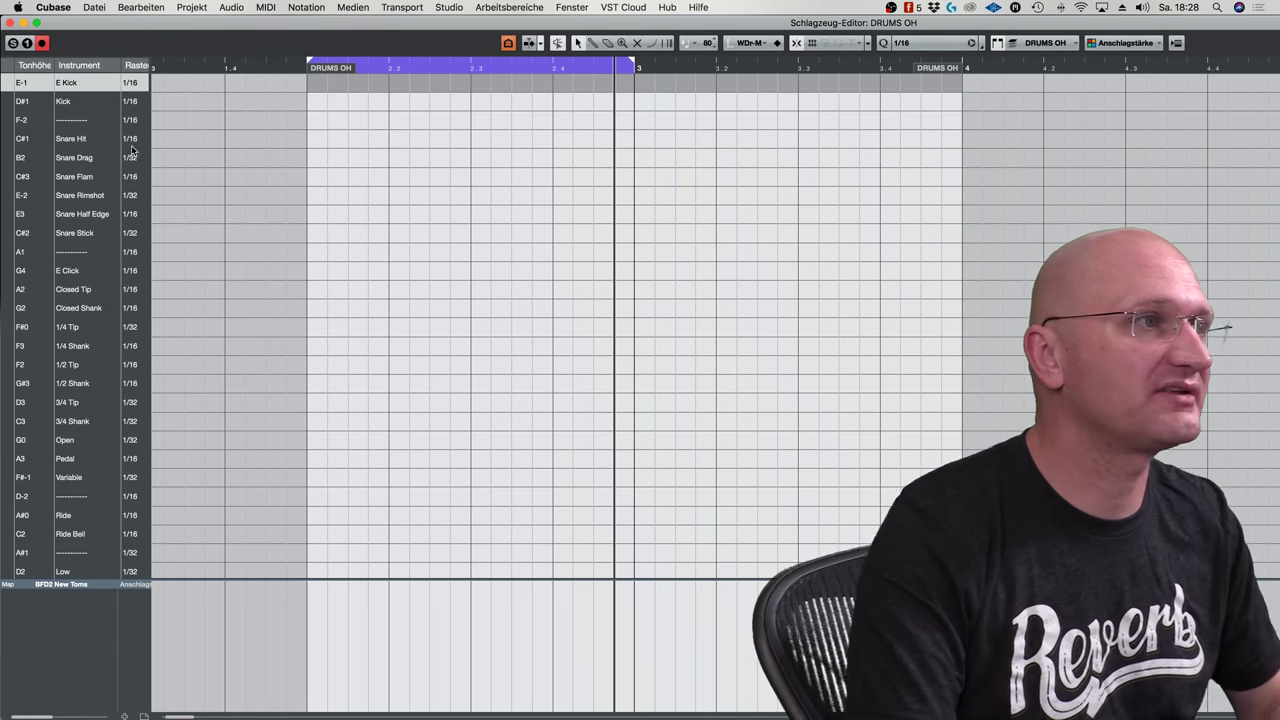
# Open the key commands settings (Tastaturbefehle) and expand the MIDI command category
pyautogui.click(94, 7)
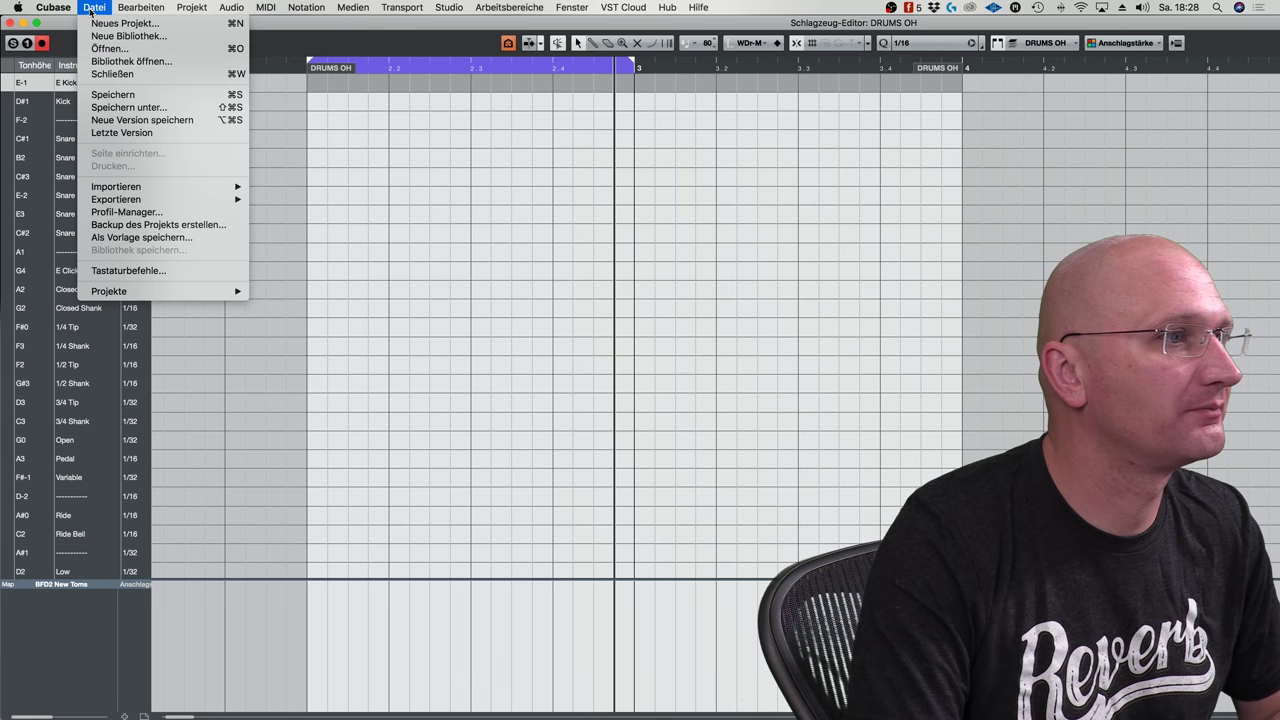
pyautogui.click(152, 266)
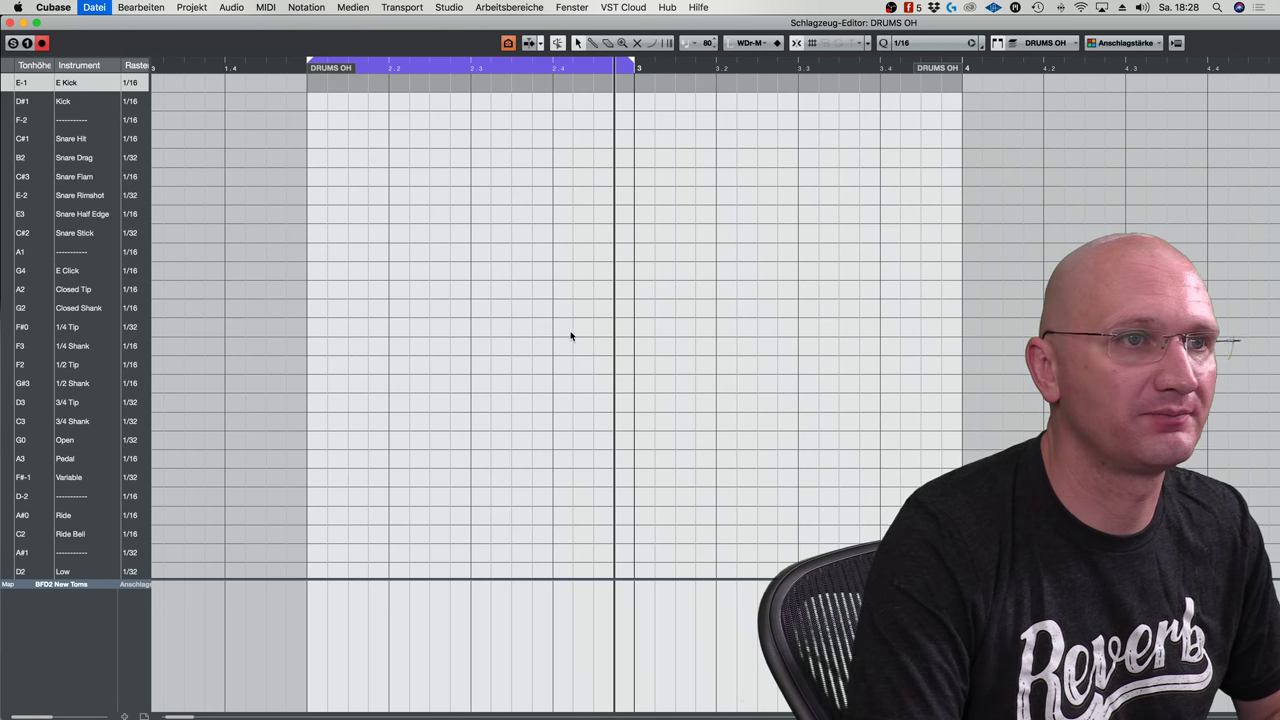
pyautogui.moveTo(1062, 343); pyautogui.dragTo(644, 204)
pyautogui.scroll(5, 712, 315)
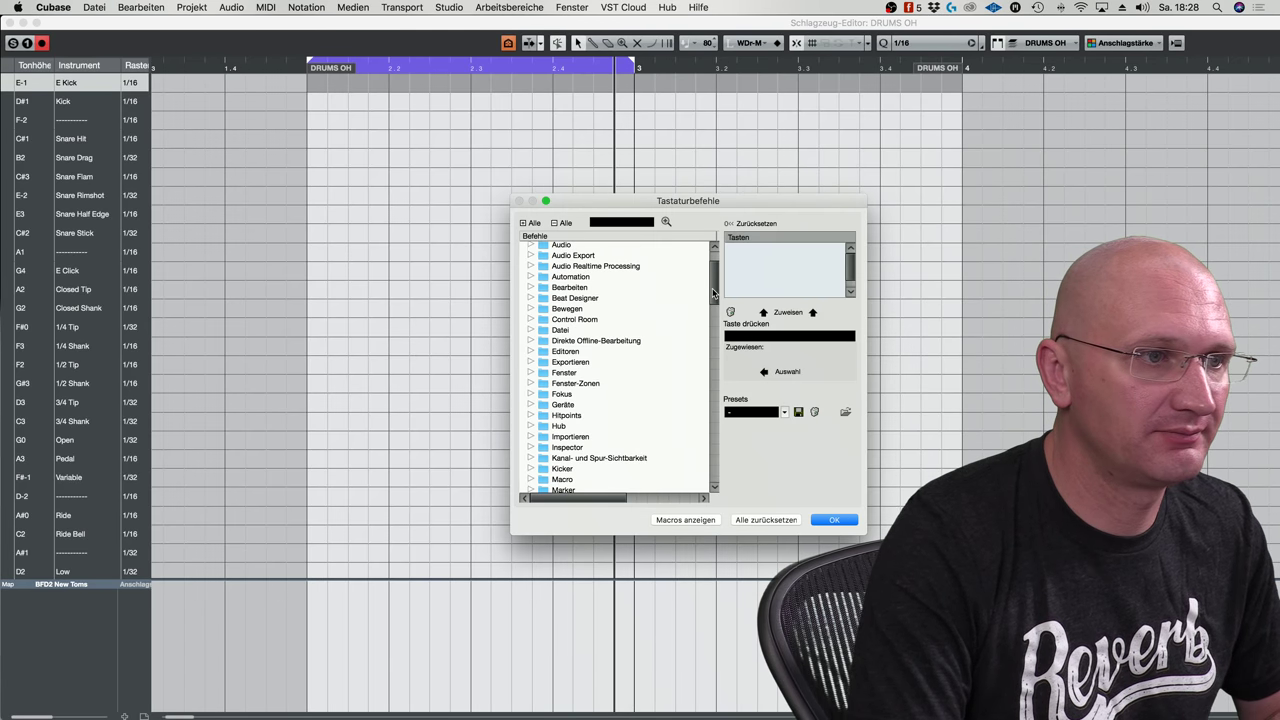
pyautogui.scroll(-1, 712, 315)
# Examine the keys assigned to the commands Anschlagstärke Neu 1 to Anschlagstärke Neu 5
pyautogui.click(590, 369)
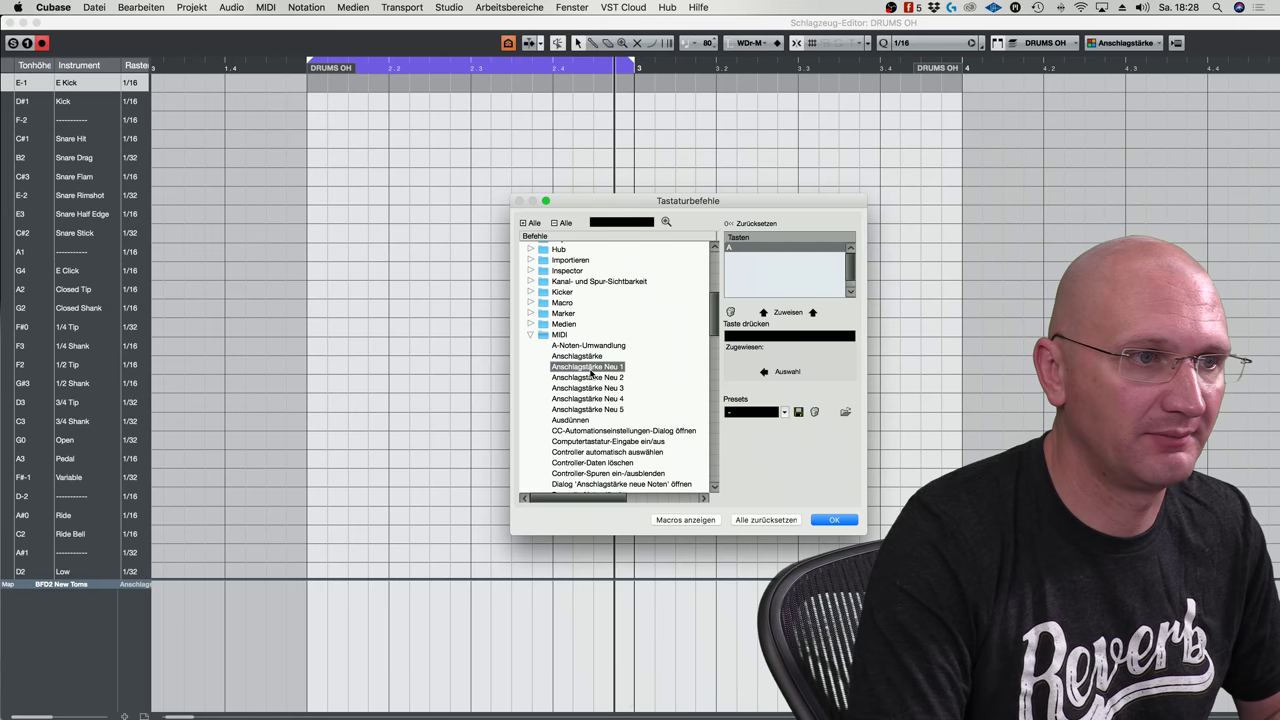
pyautogui.click(591, 378)
pyautogui.click(590, 388)
pyautogui.click(590, 398)
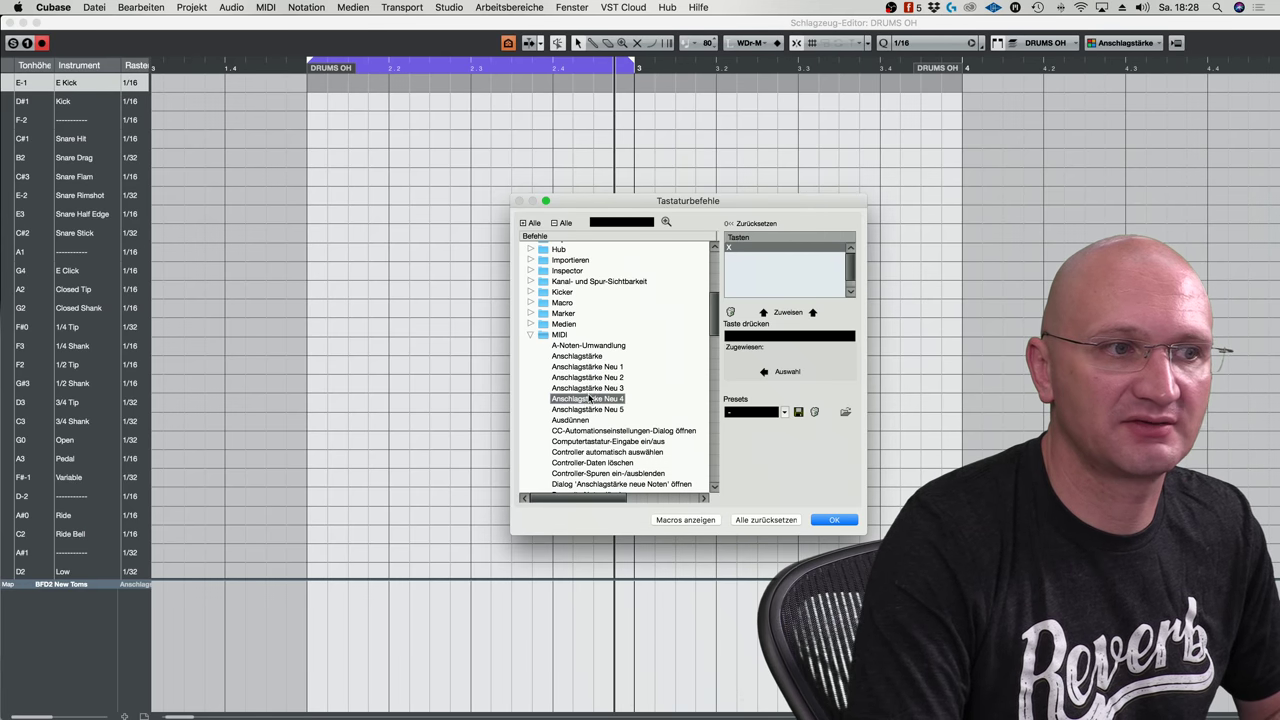
pyautogui.click(589, 409)
pyautogui.click(588, 399)
pyautogui.click(587, 389)
pyautogui.click(585, 378)
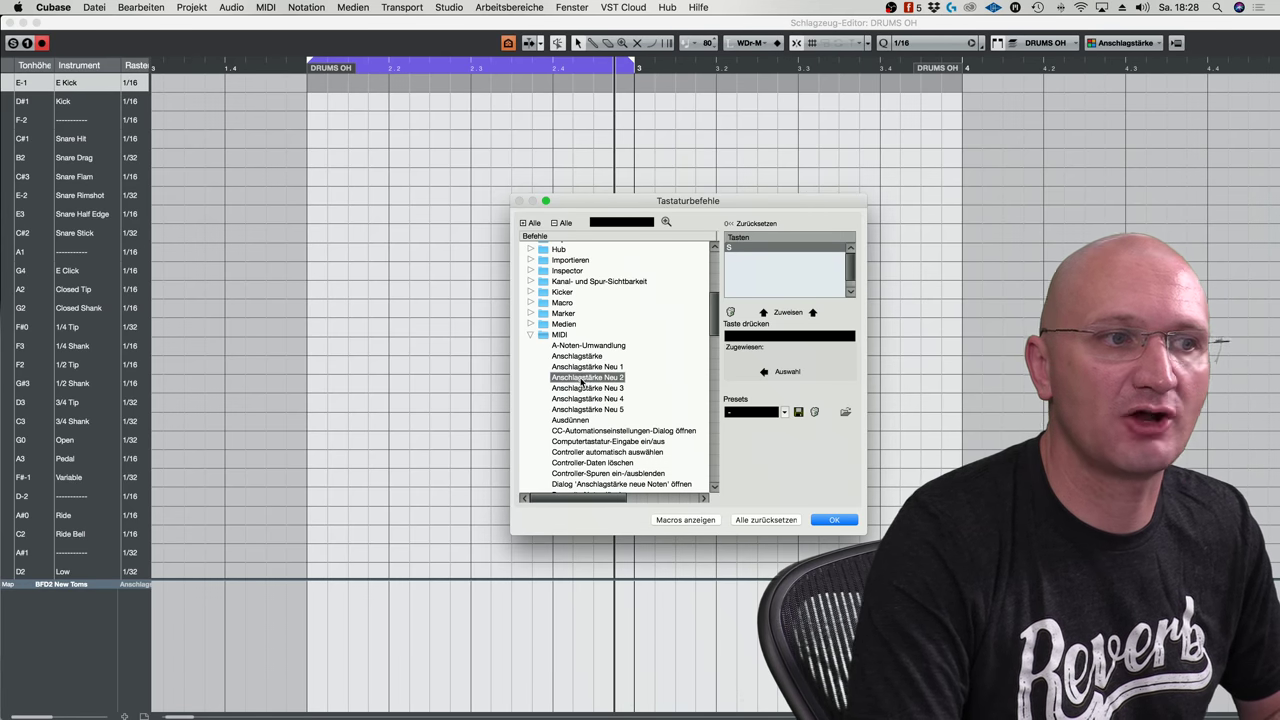
pyautogui.click(582, 367)
pyautogui.click(589, 357)
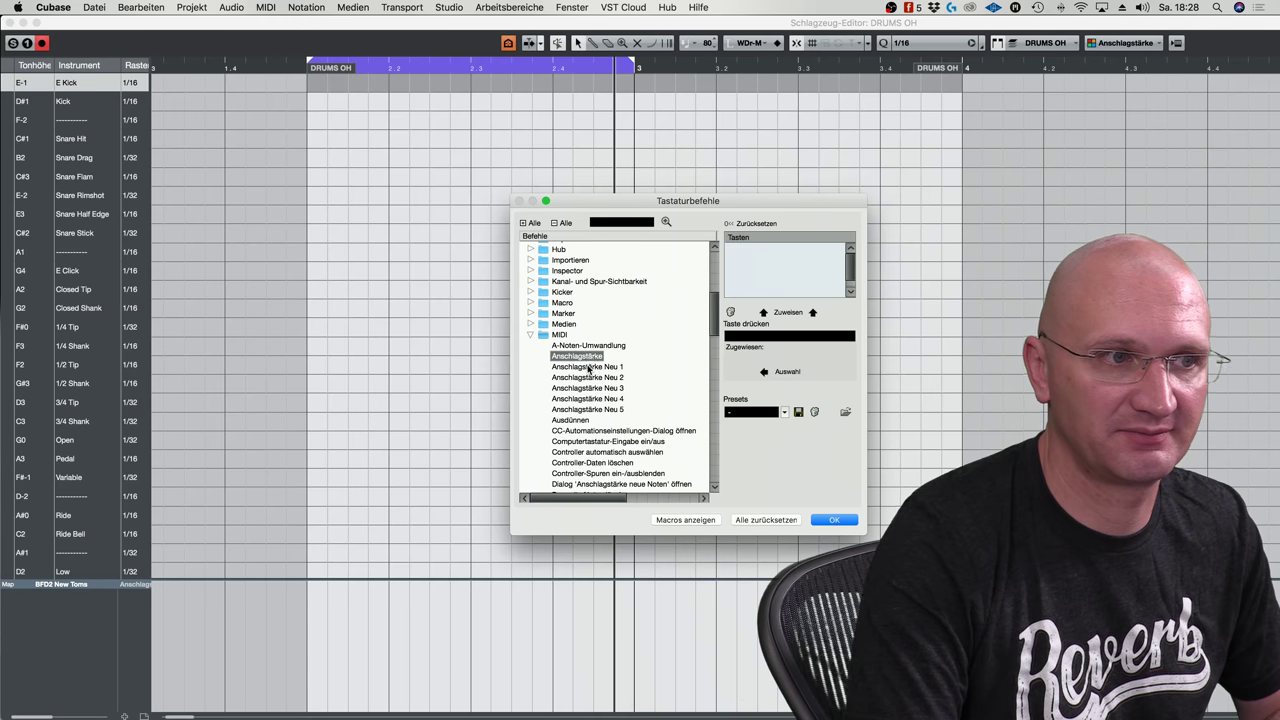
pyautogui.click(590, 367)
pyautogui.click(589, 378)
pyautogui.click(589, 388)
pyautogui.click(589, 399)
pyautogui.click(588, 410)
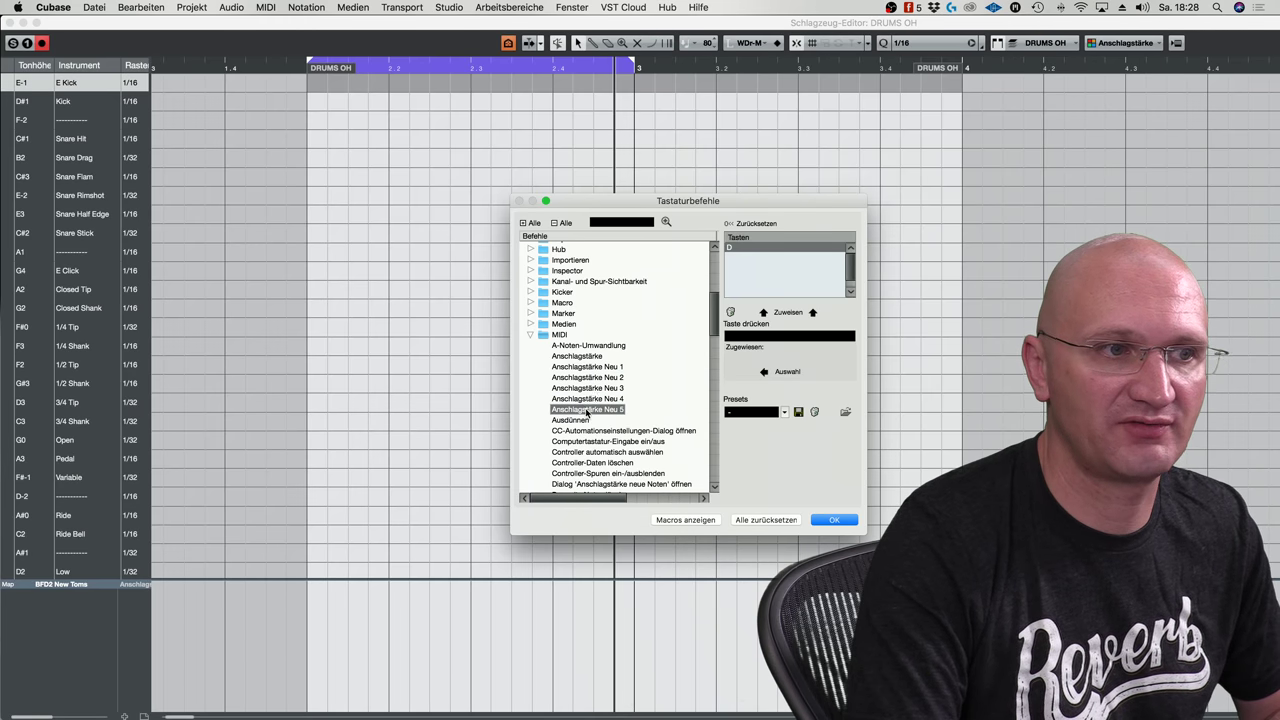
# Recheck the key assigned to each of the five Anschlagstärke Neu commands and close the key commands settings
pyautogui.click(587, 367)
pyautogui.click(585, 378)
pyautogui.click(583, 388)
pyautogui.click(589, 399)
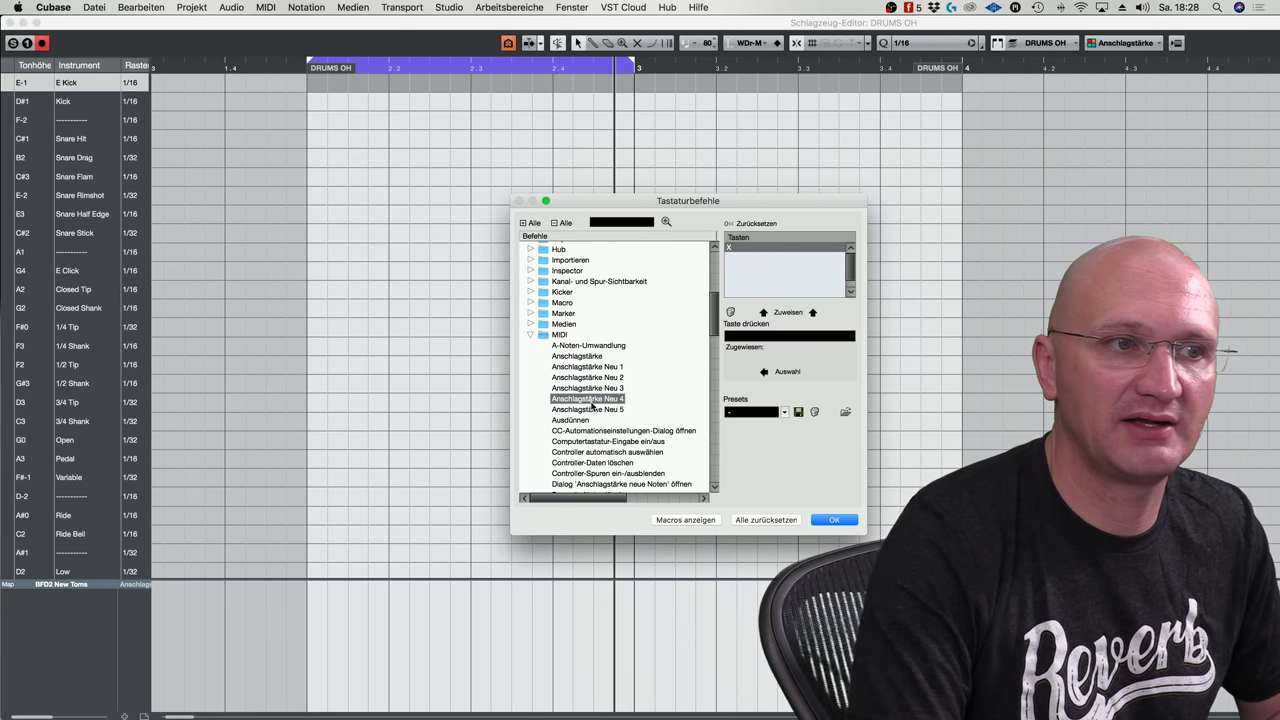
pyautogui.click(583, 411)
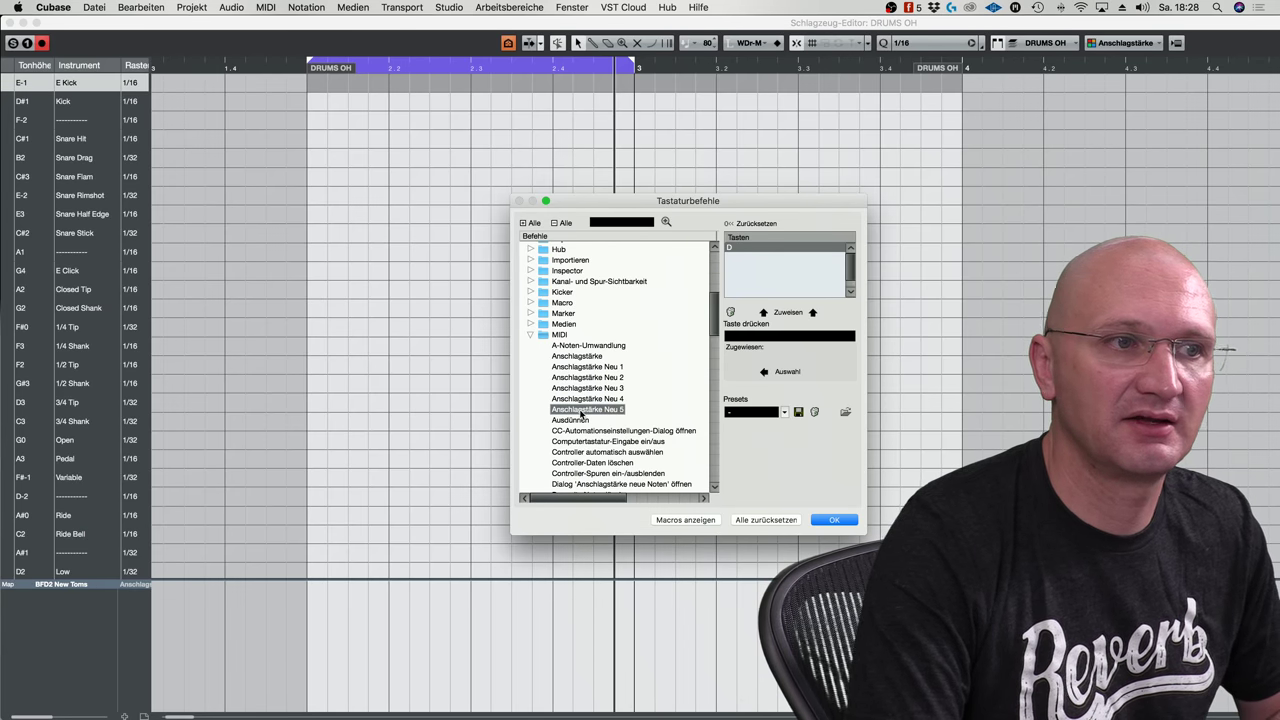
pyautogui.click(830, 521)
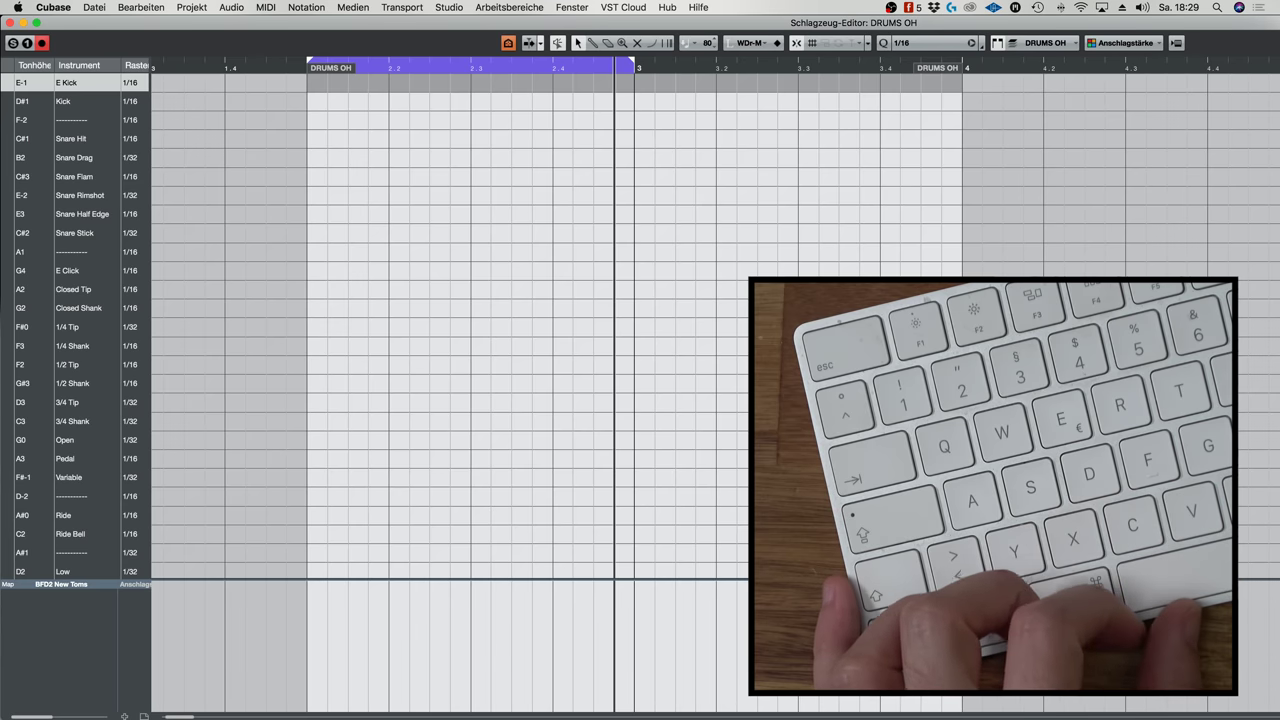
# Briefly play the bar 2 loop and switch the insert velocity through 127, 100, 50 and 15, finishing at 127
pyautogui.press('space')
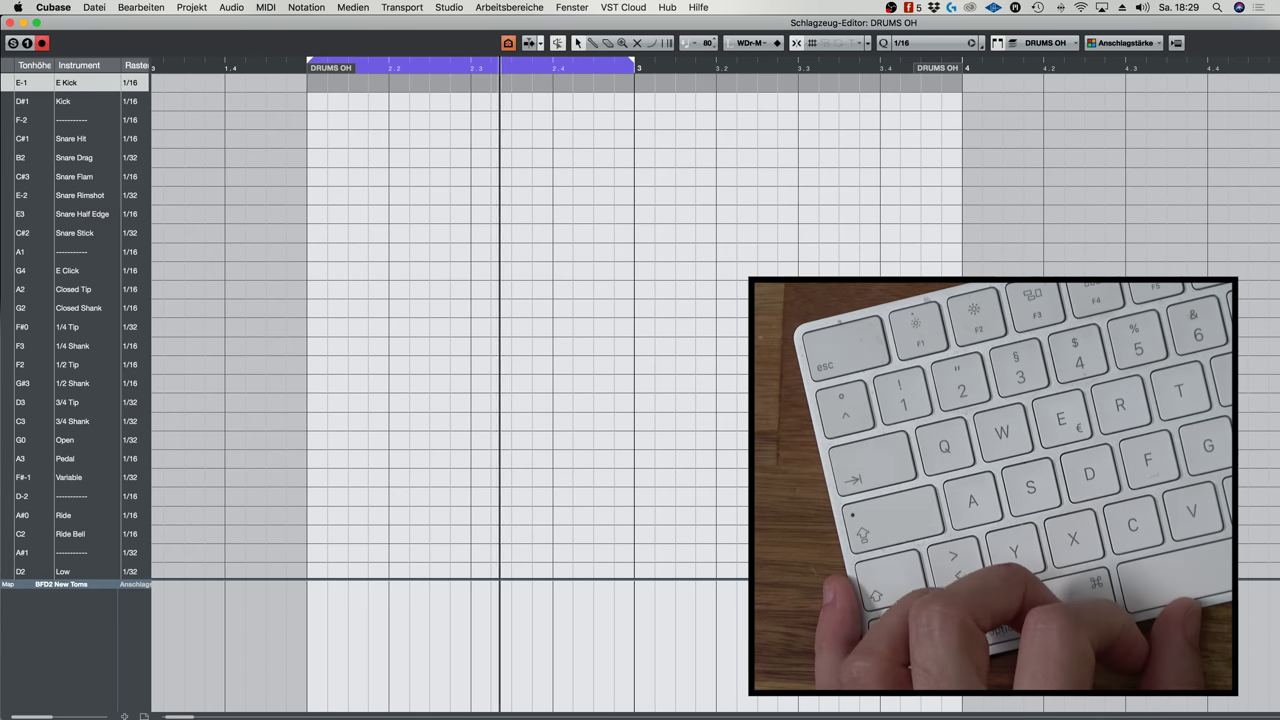
pyautogui.press('space')
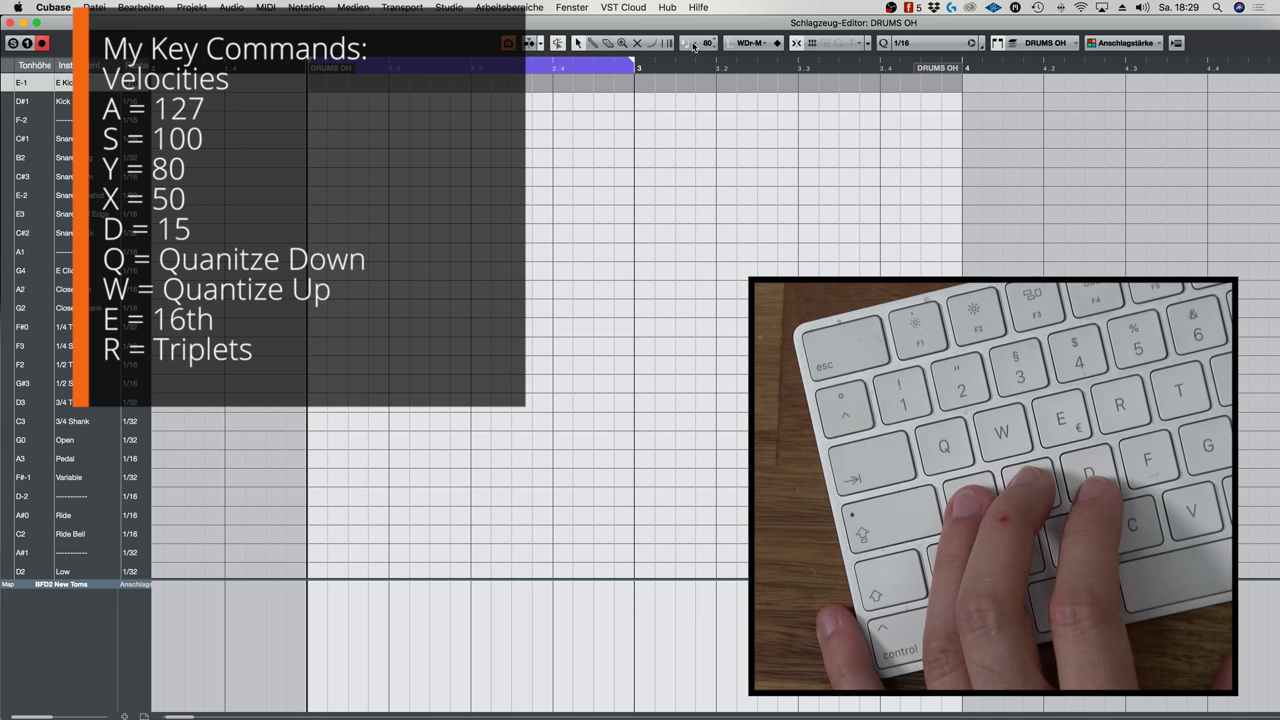
pyautogui.press('a')
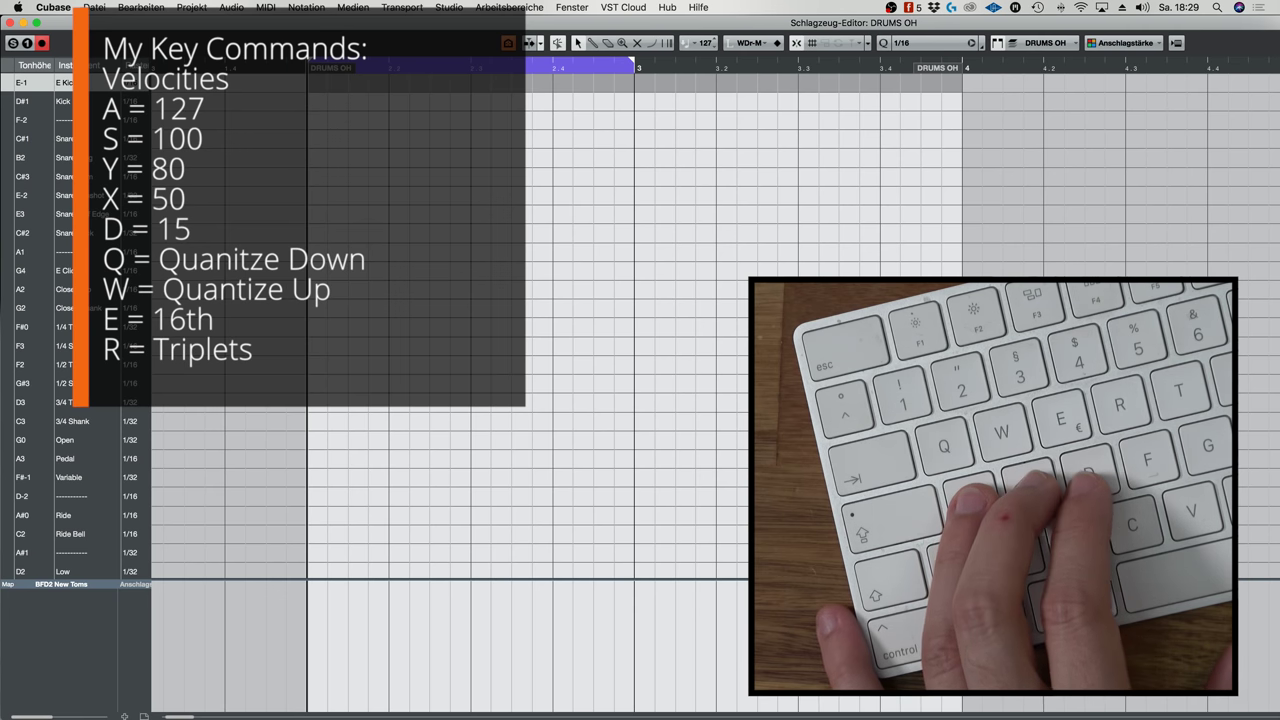
pyautogui.press('s')
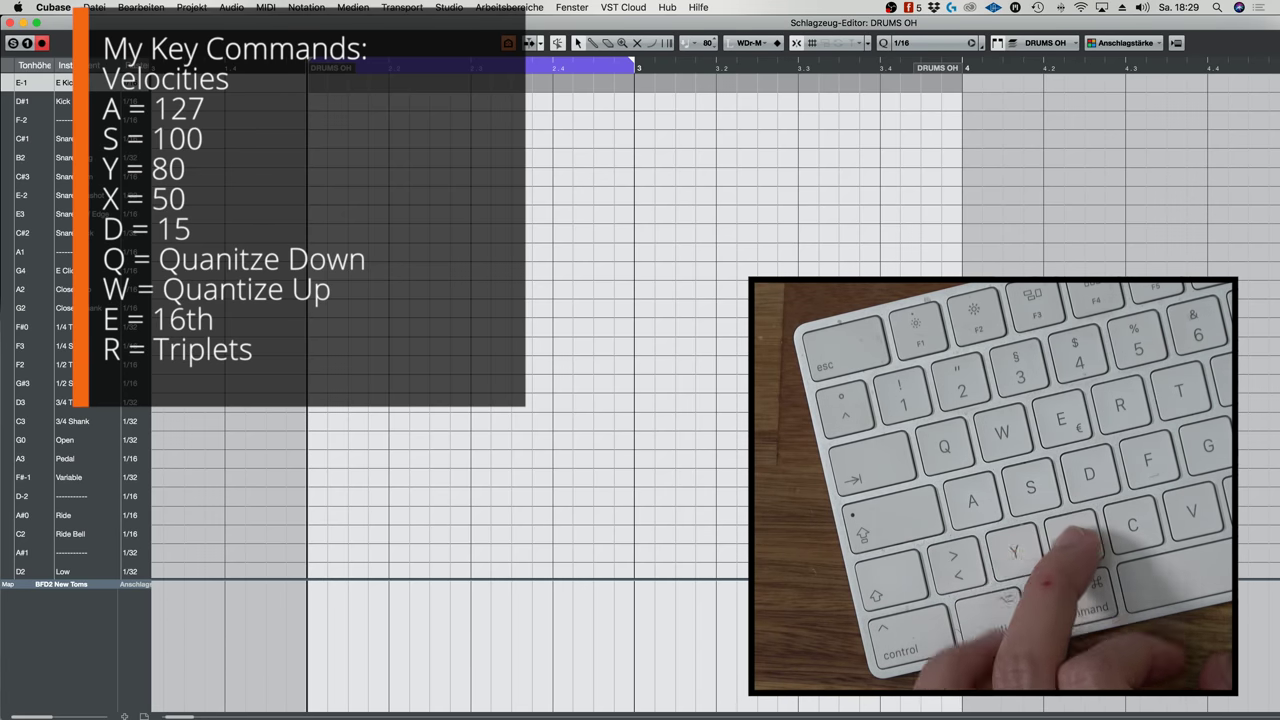
pyautogui.press('x')
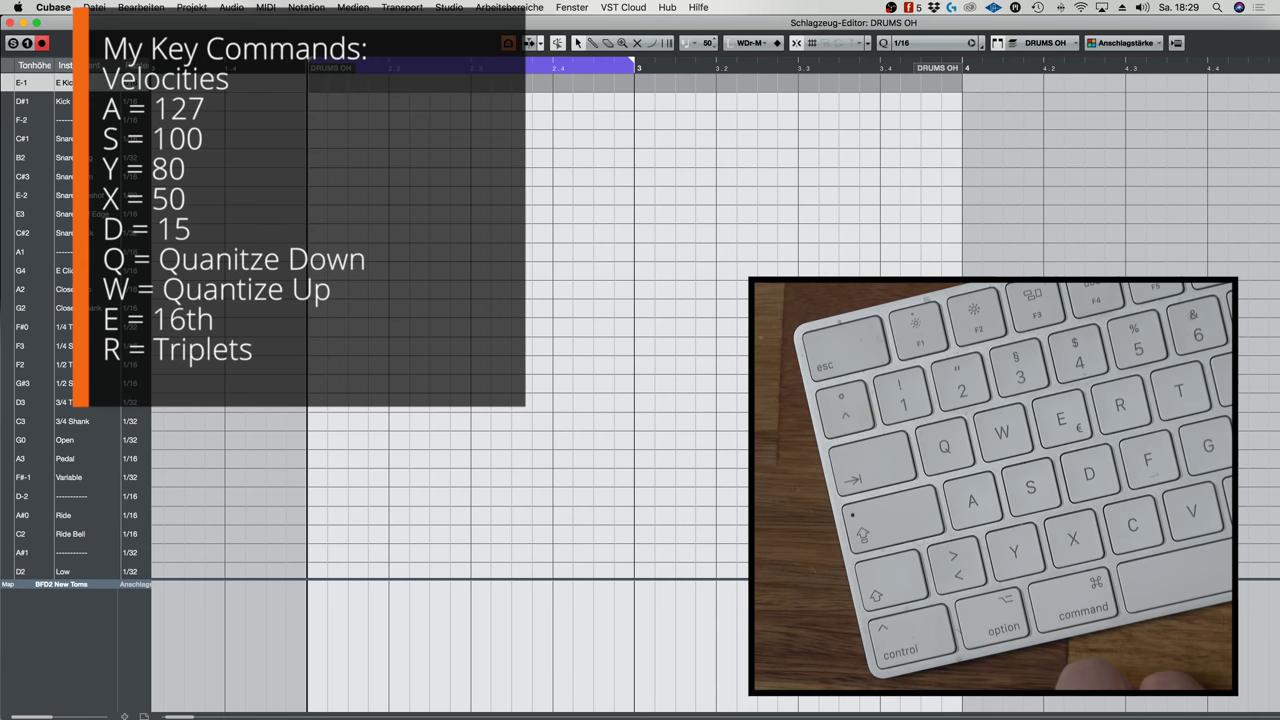
pyautogui.press('d')
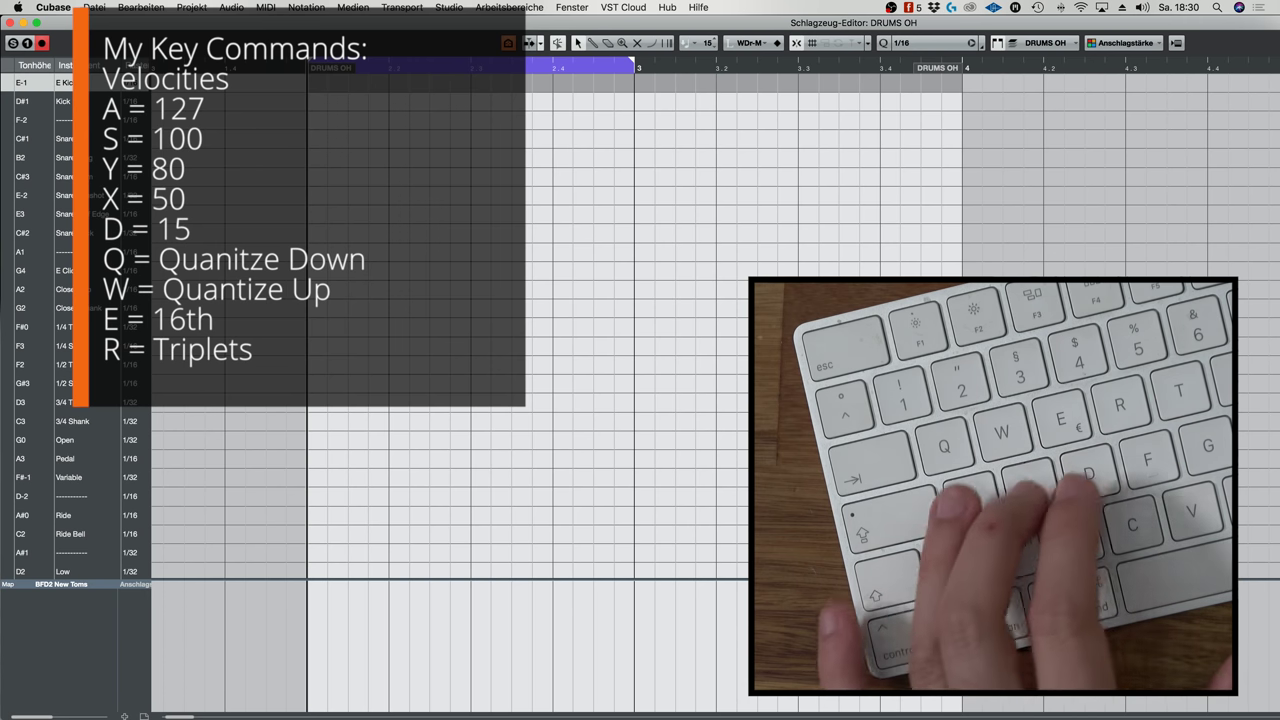
pyautogui.press('x')
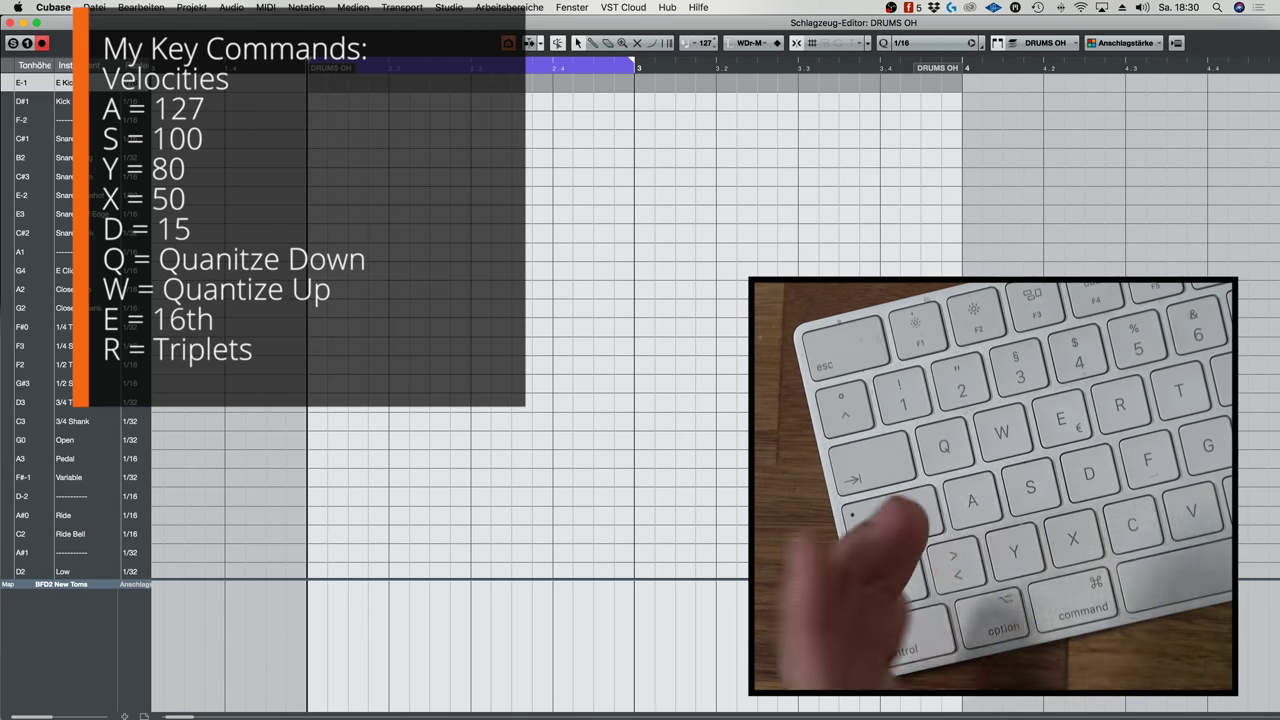
pyautogui.press('a')
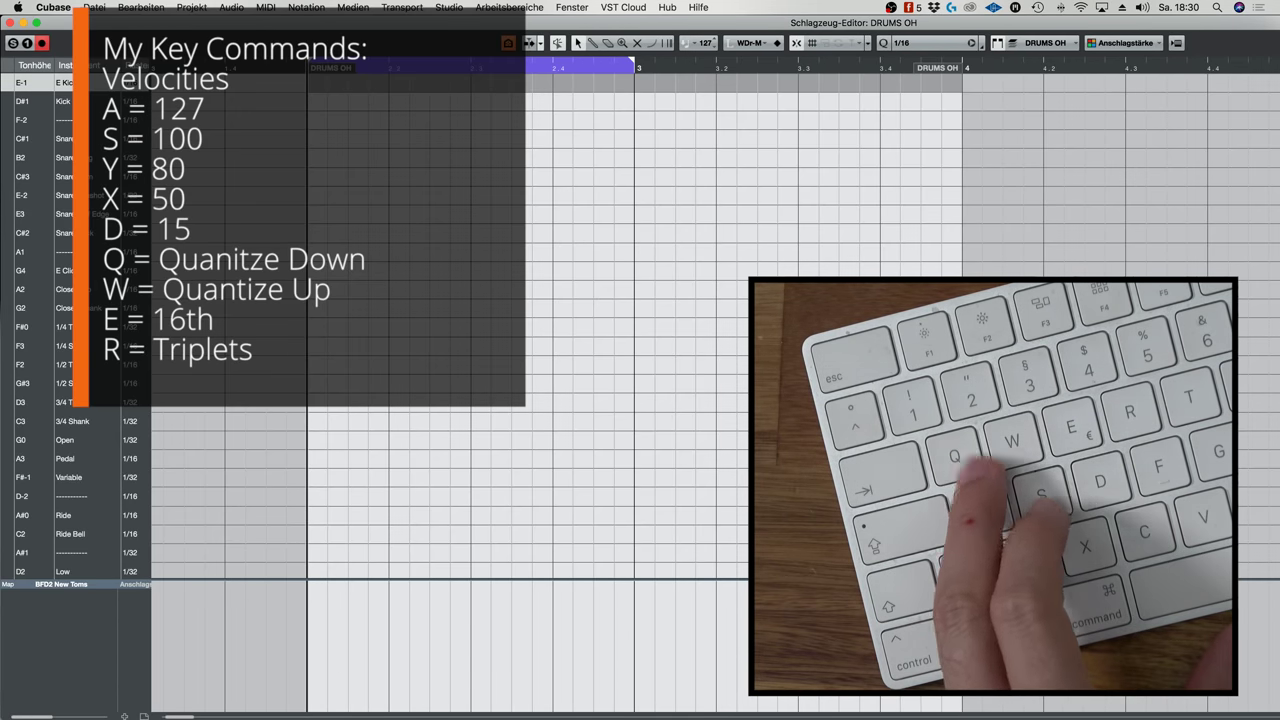
# Choose the quantize values 1/4, 1/8, 1/16 and 1/16 Triolisch in turn, and return the grid to 1/16
pyautogui.click(902, 47)
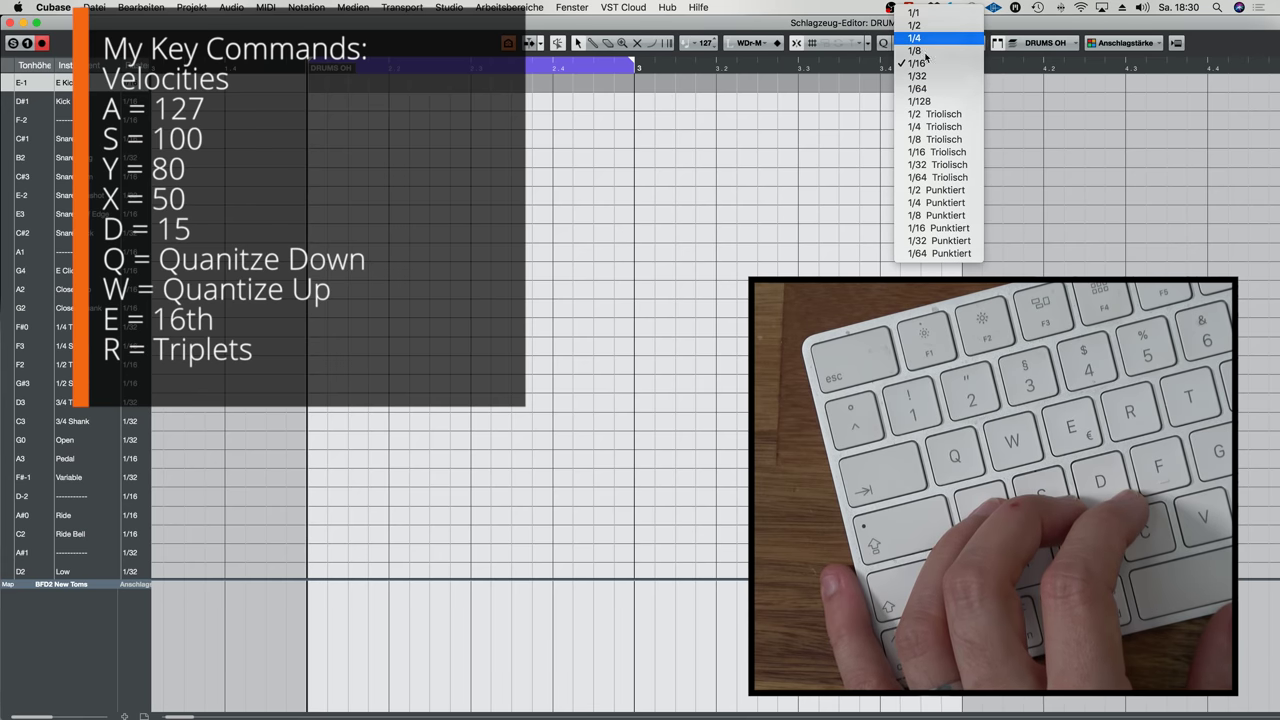
pyautogui.click(918, 38)
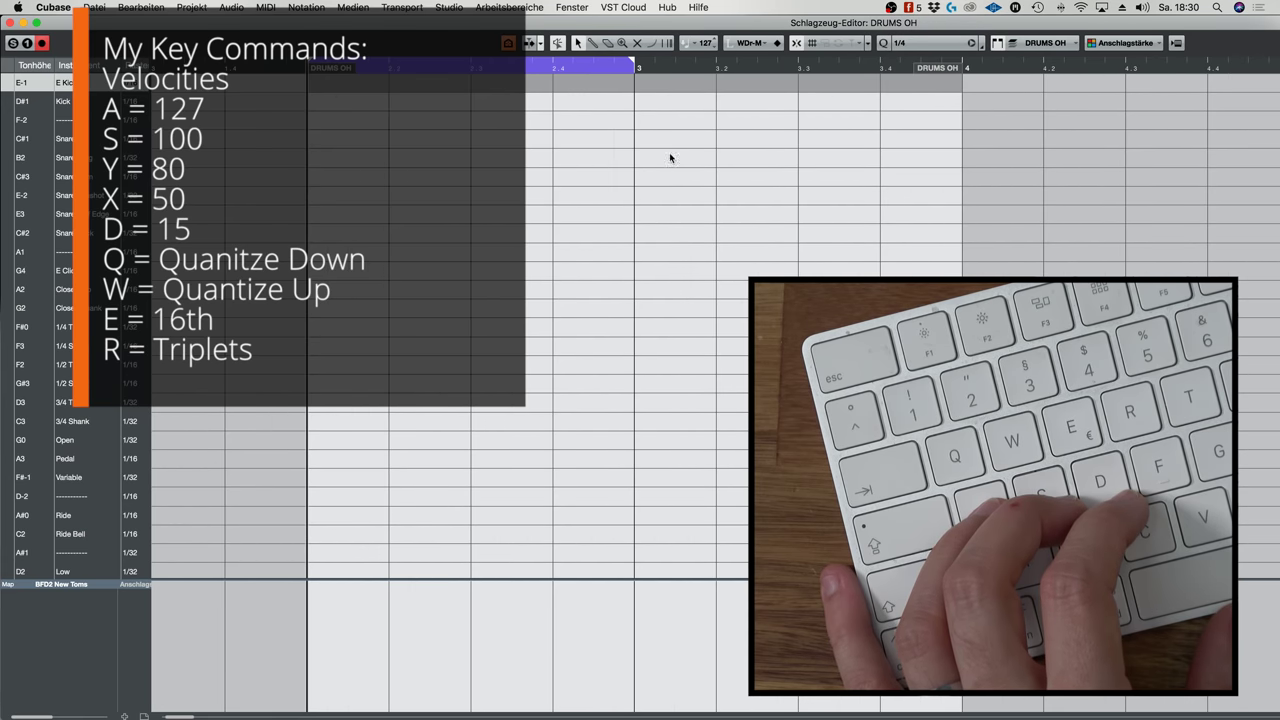
pyautogui.click(949, 44)
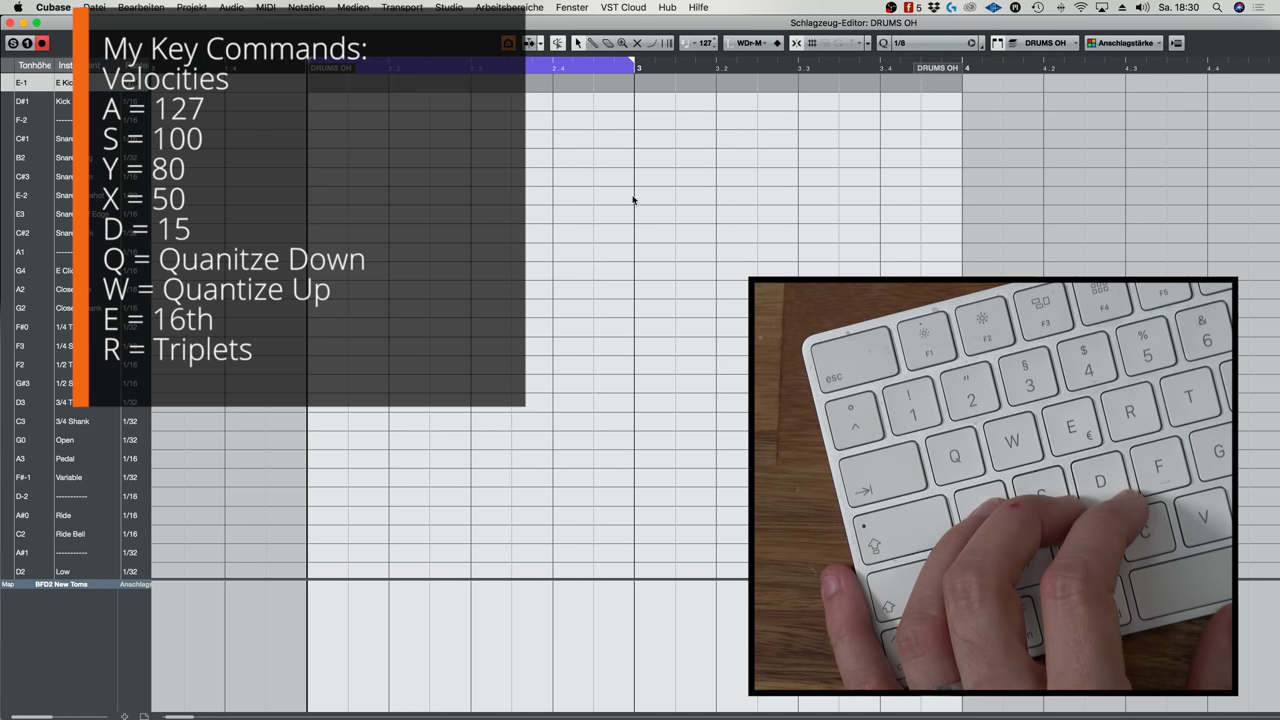
pyautogui.click(940, 49)
pyautogui.click(928, 58)
pyautogui.click(930, 45)
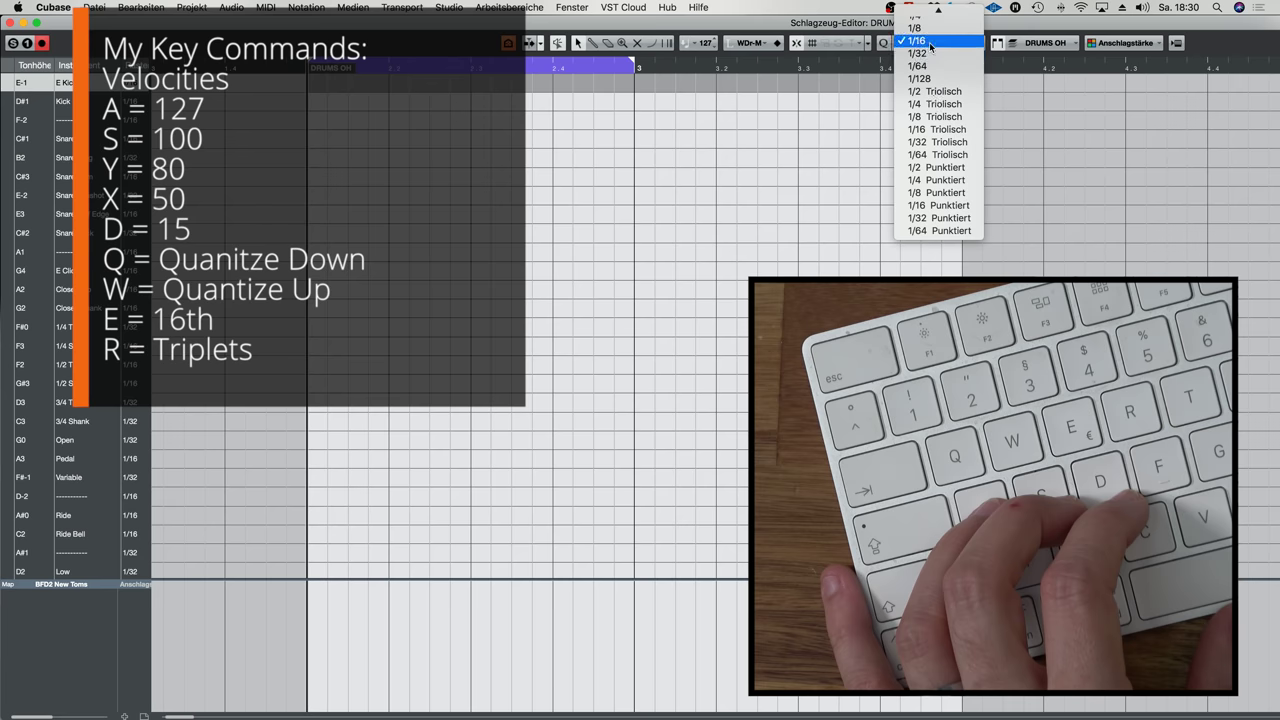
pyautogui.click(935, 130)
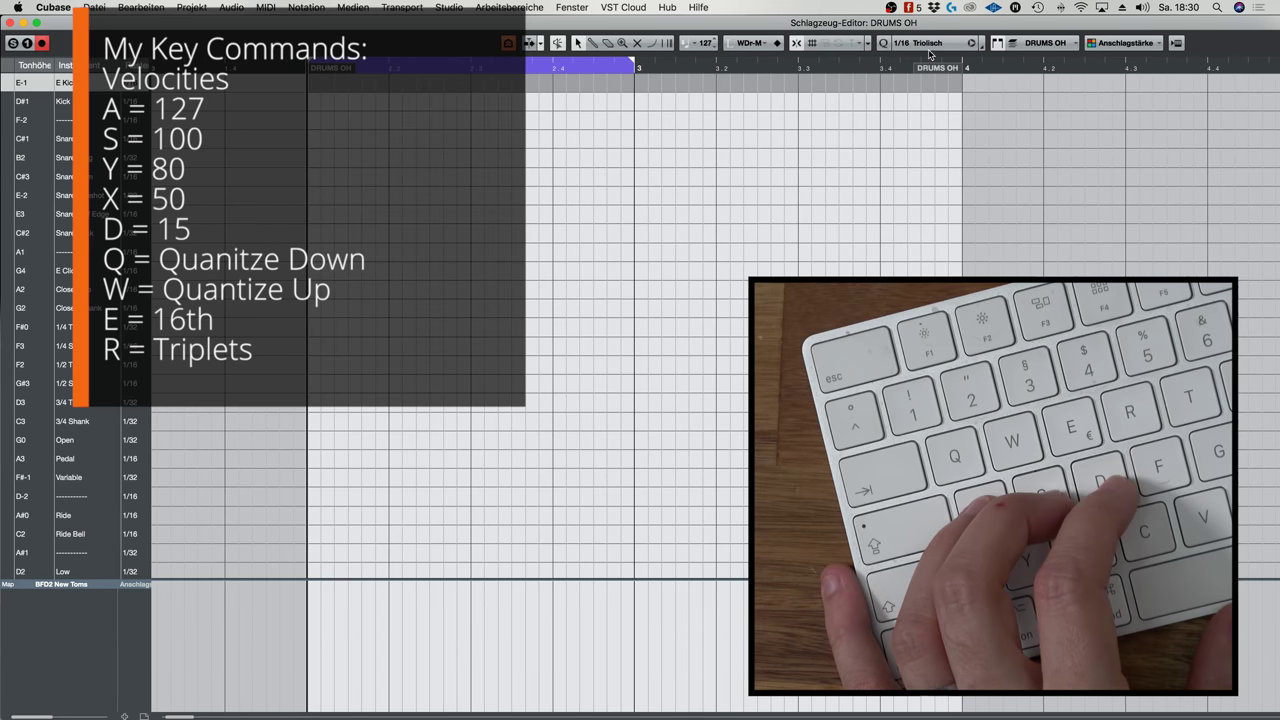
pyautogui.click(931, 45)
pyautogui.scroll(3, 926, 88)
pyautogui.press('e')
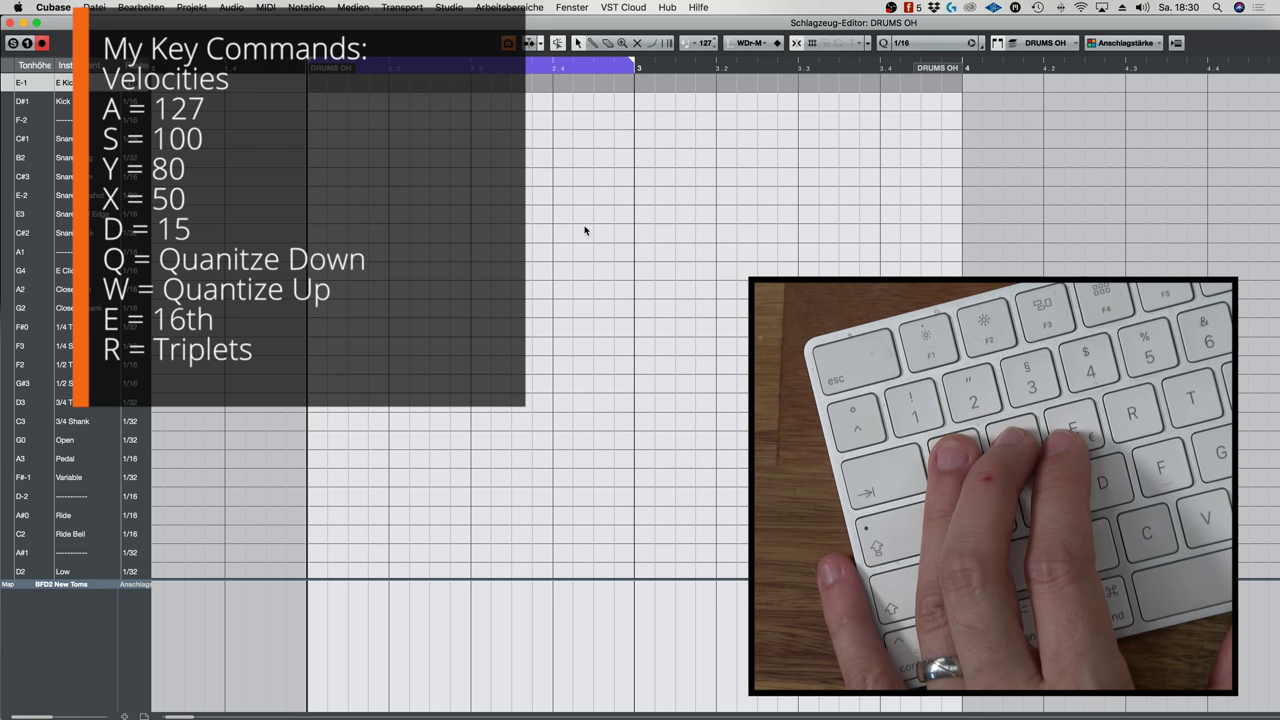
# Step the quantize value coarser and finer between settings such as 1/8 and 1/16, finishing at 1/16
pyautogui.press('q')
pyautogui.press('q')
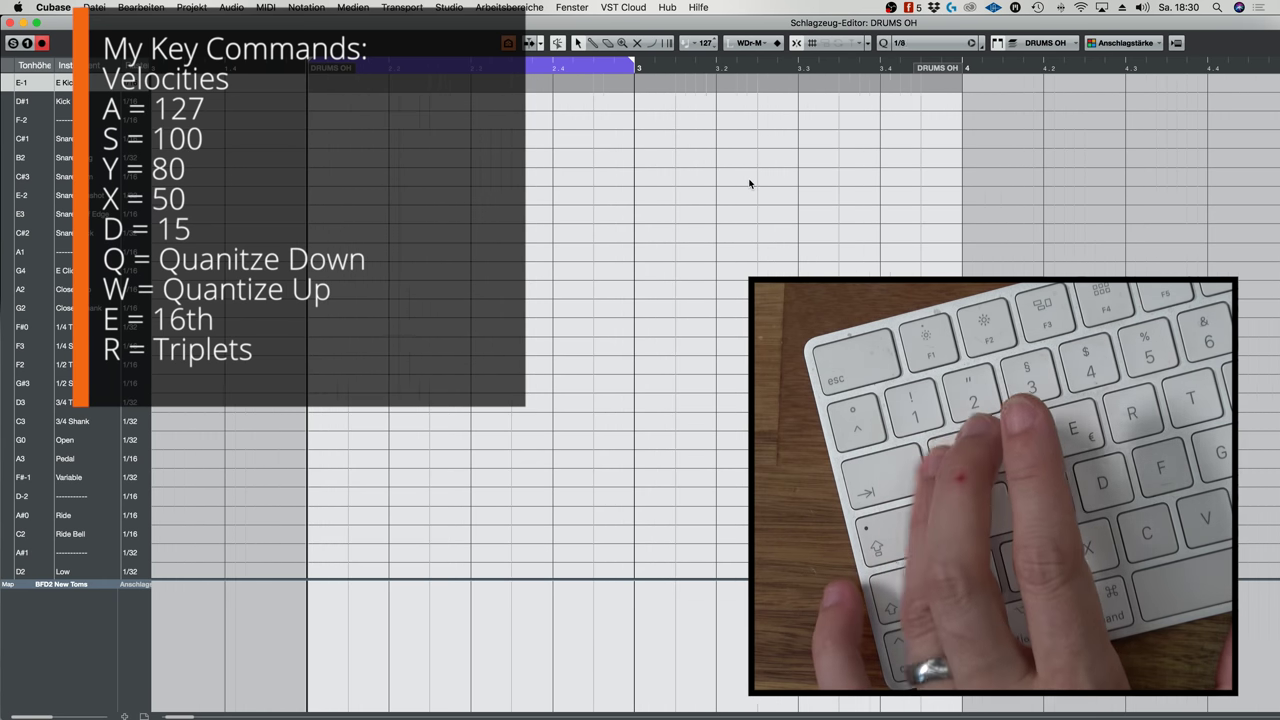
pyautogui.press('w')
pyautogui.press('w')
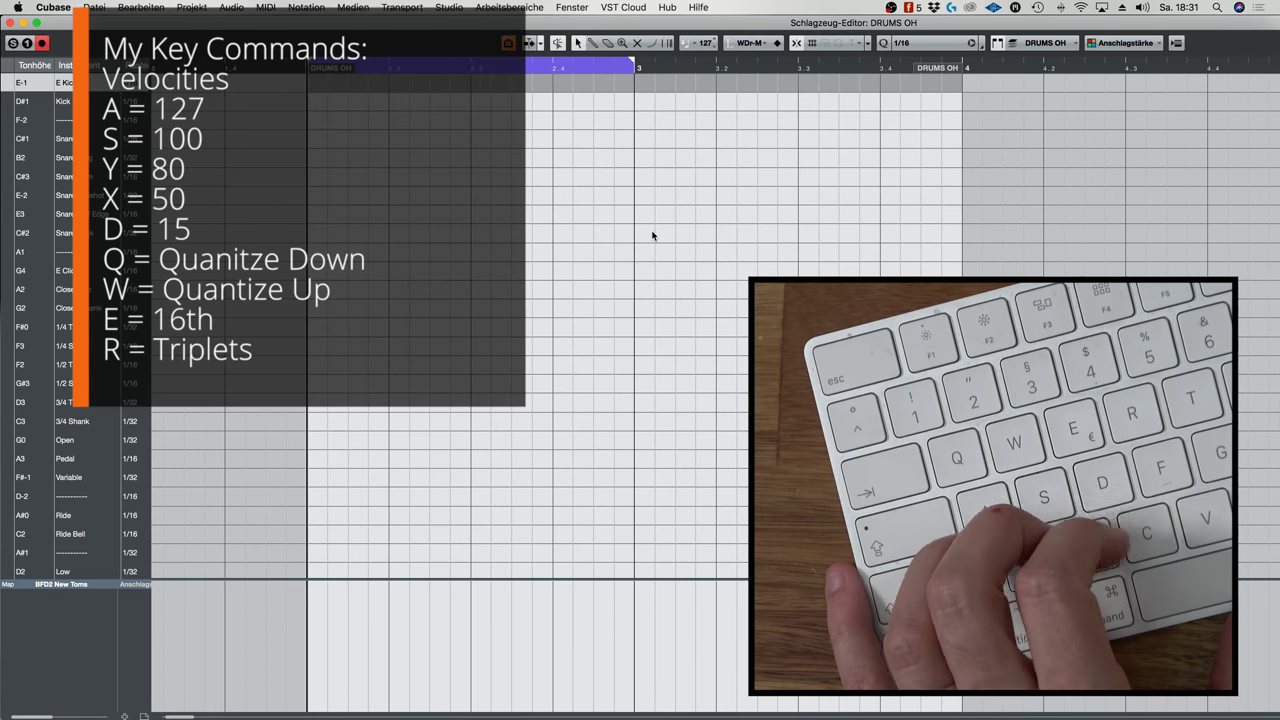
pyautogui.press('q')
pyautogui.press('w')
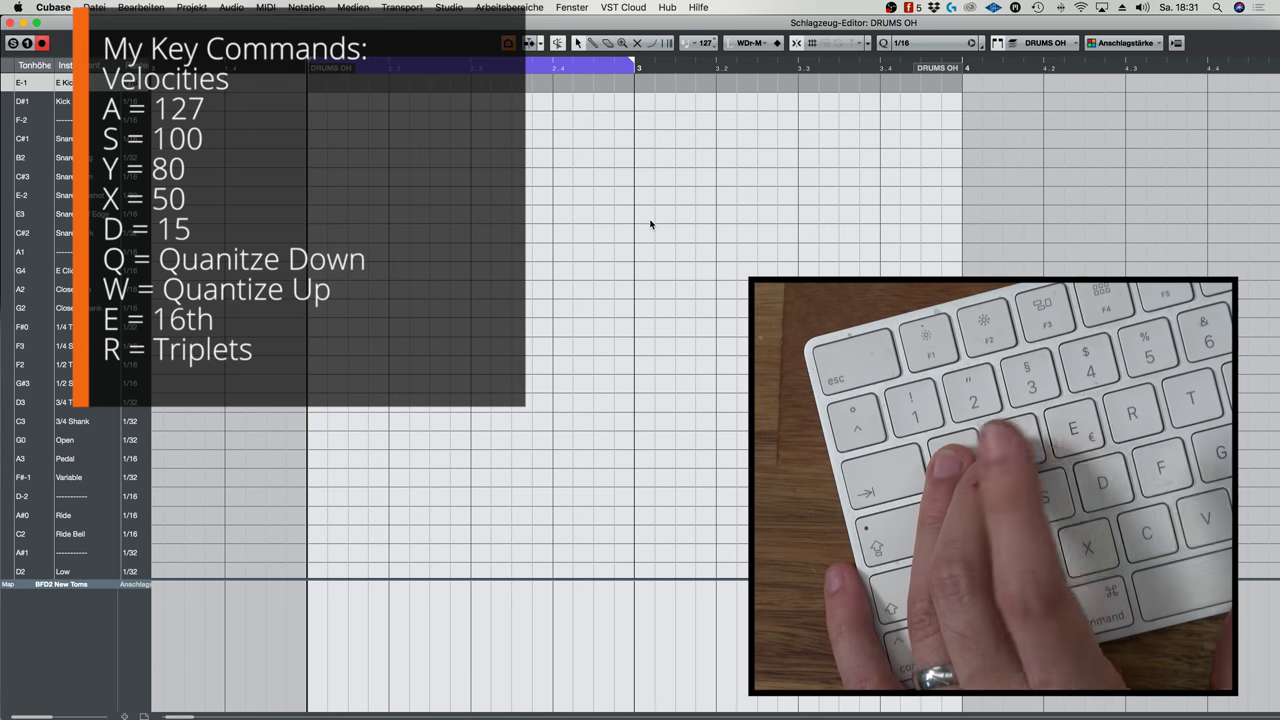
pyautogui.press('w')
pyautogui.press('w')
pyautogui.press('w')
pyautogui.press('w')
pyautogui.press('e')
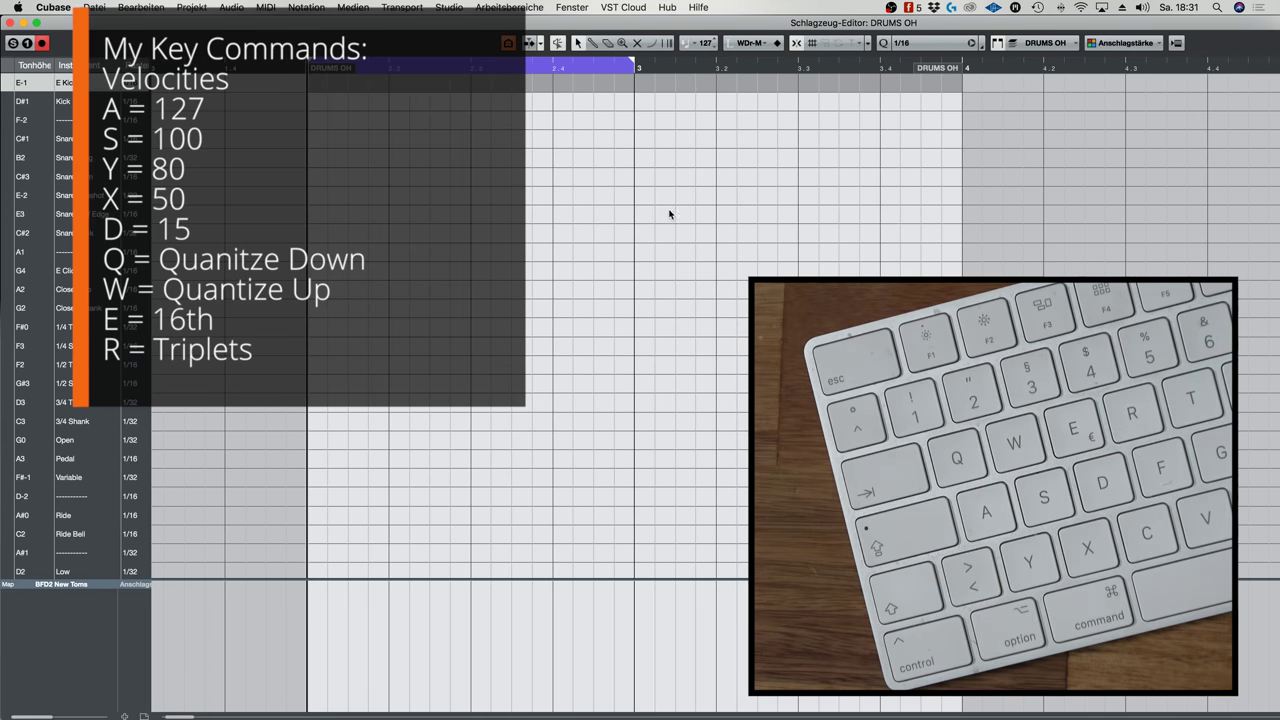
# Switch the grid to triplets, step it to 1/2 Triolisch and back to 1/16 Triolisch, and return to straight 1/16
pyautogui.press('r')
pyautogui.press('w')
pyautogui.press('w')
pyautogui.press('w')
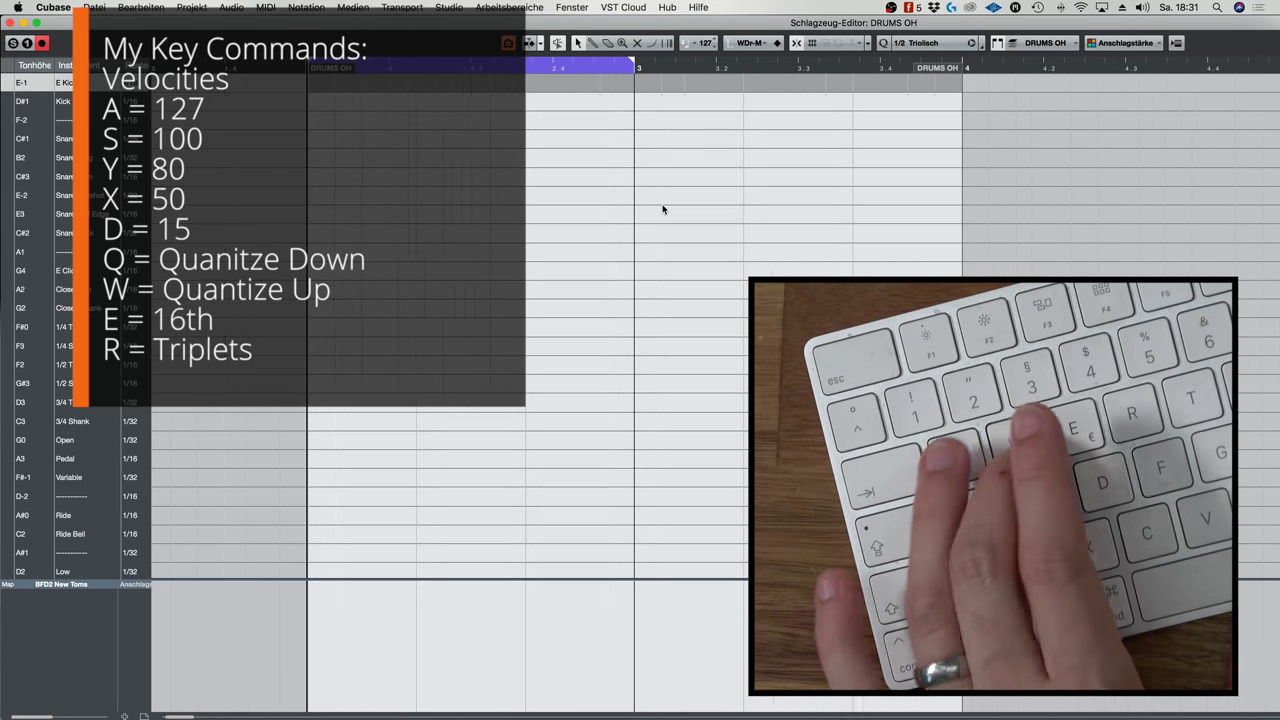
pyautogui.press('q')
pyautogui.press('q')
pyautogui.press('q')
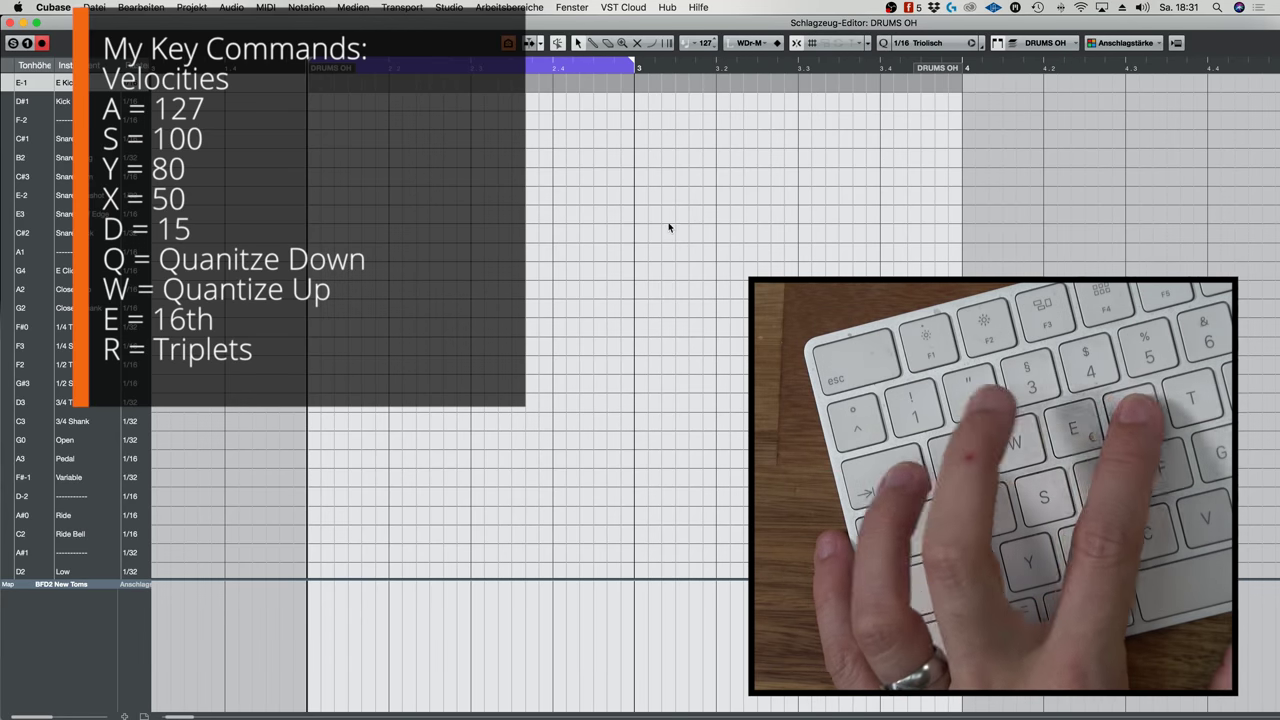
pyautogui.press('r')
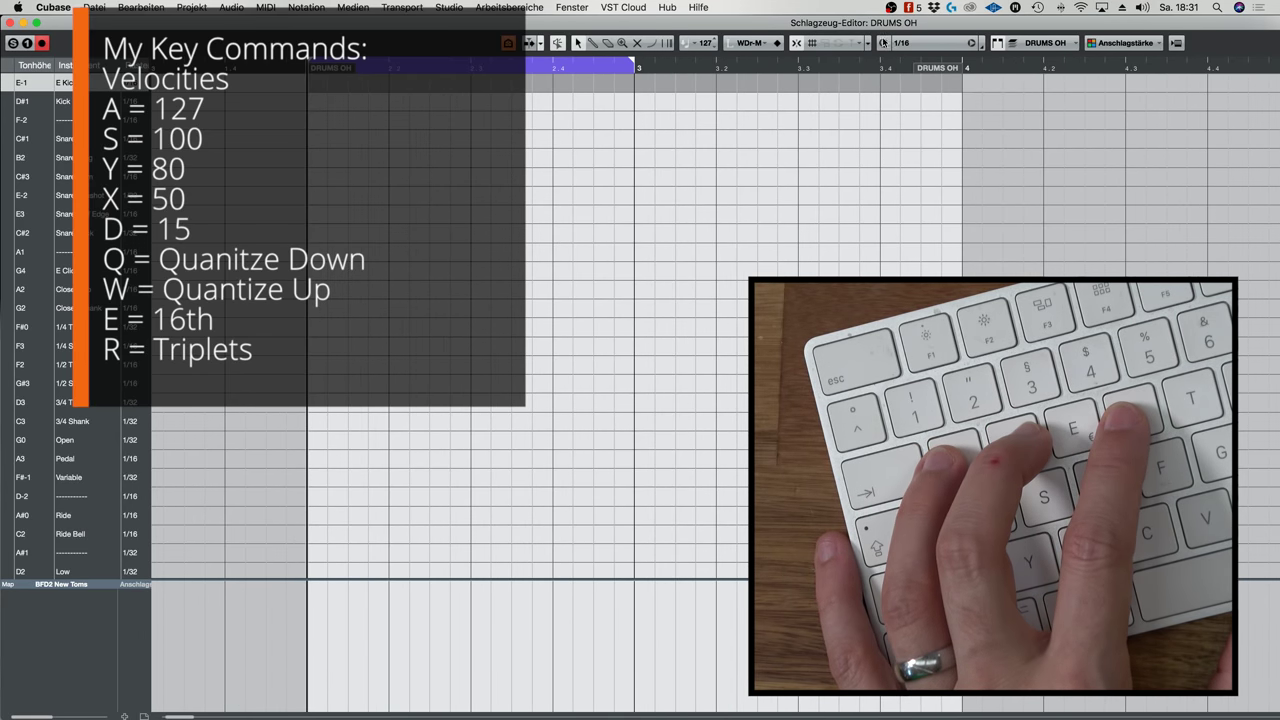
# Step the straight quantize grid to 1/4 and set it to 1/8
pyautogui.press('r')
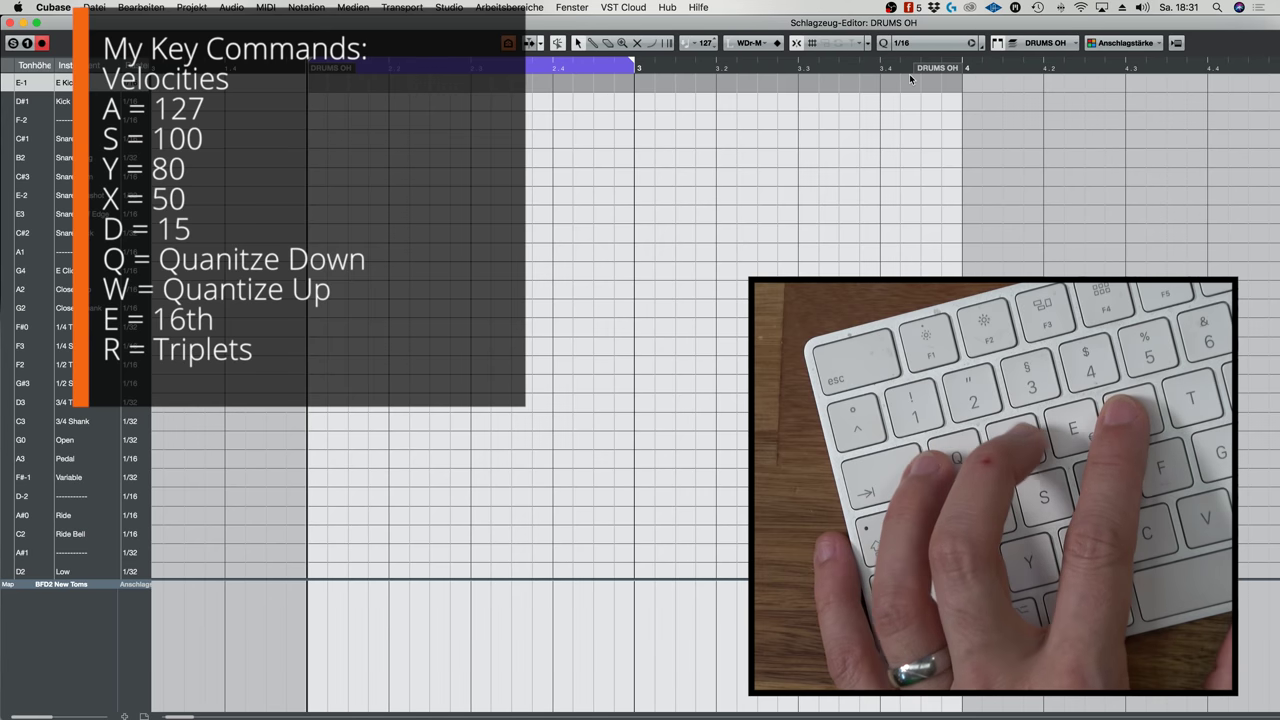
pyautogui.press('w')
pyautogui.press('w')
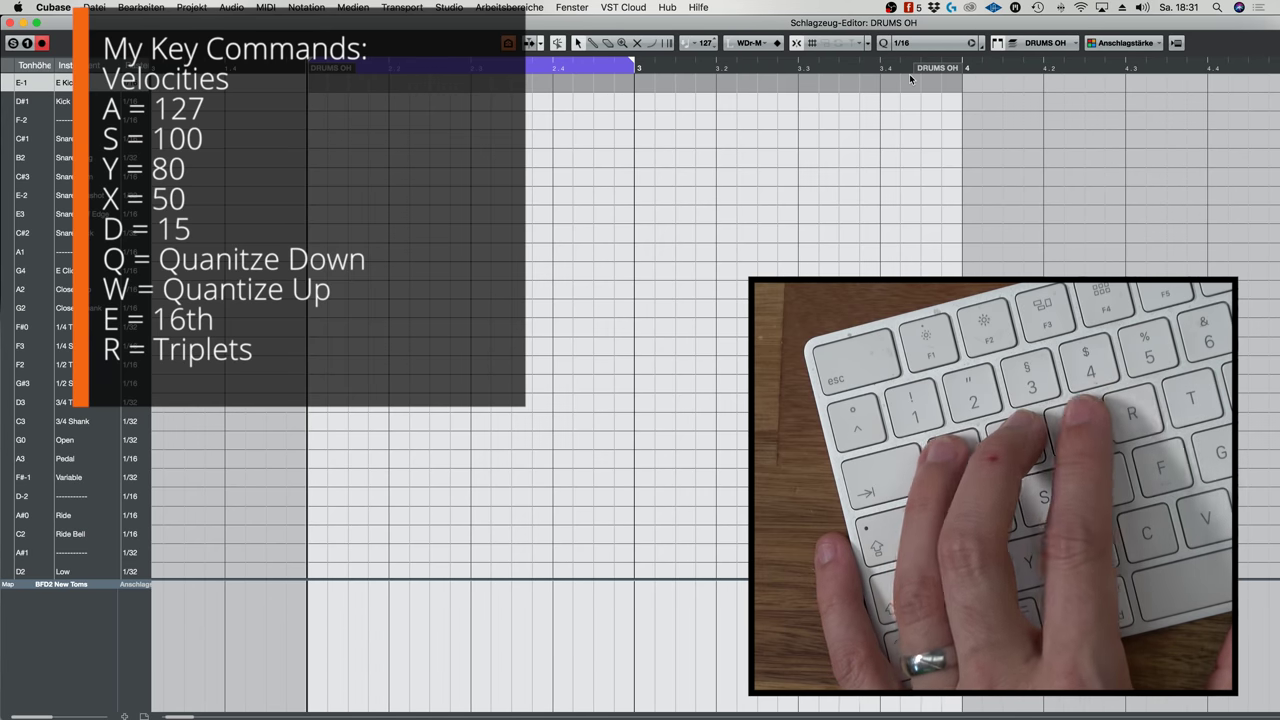
pyautogui.press('e')
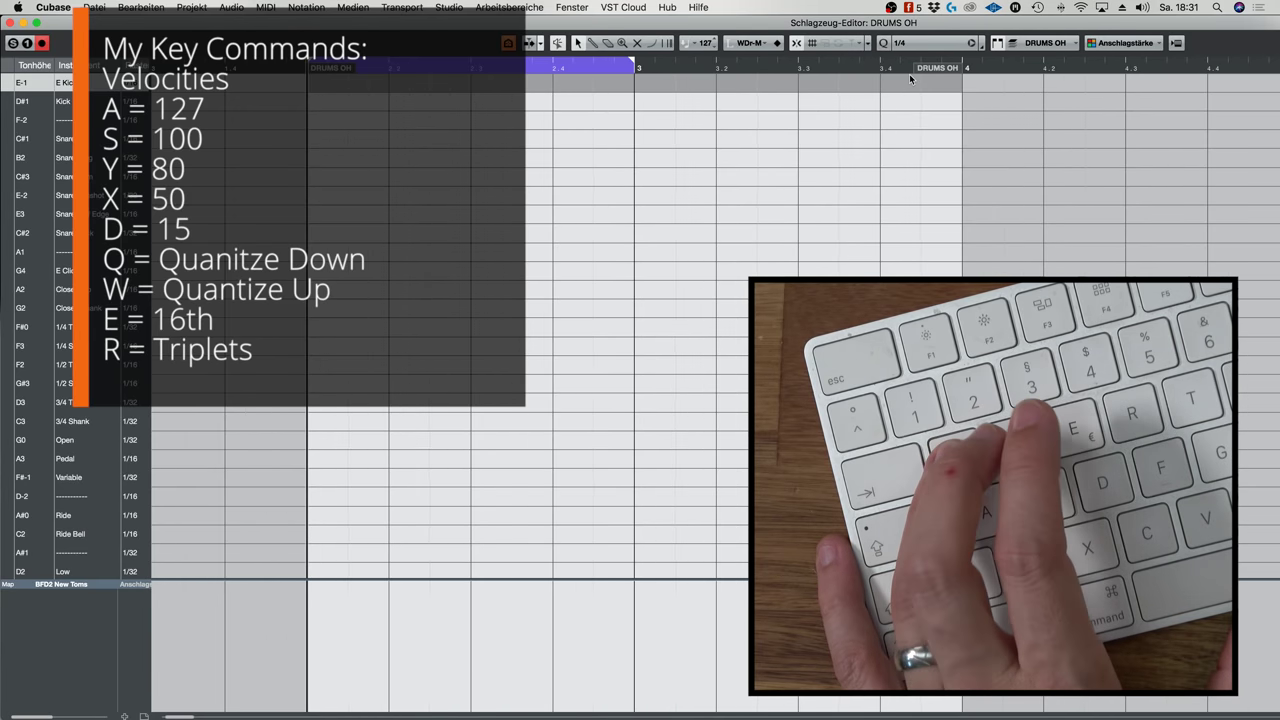
pyautogui.press('w')
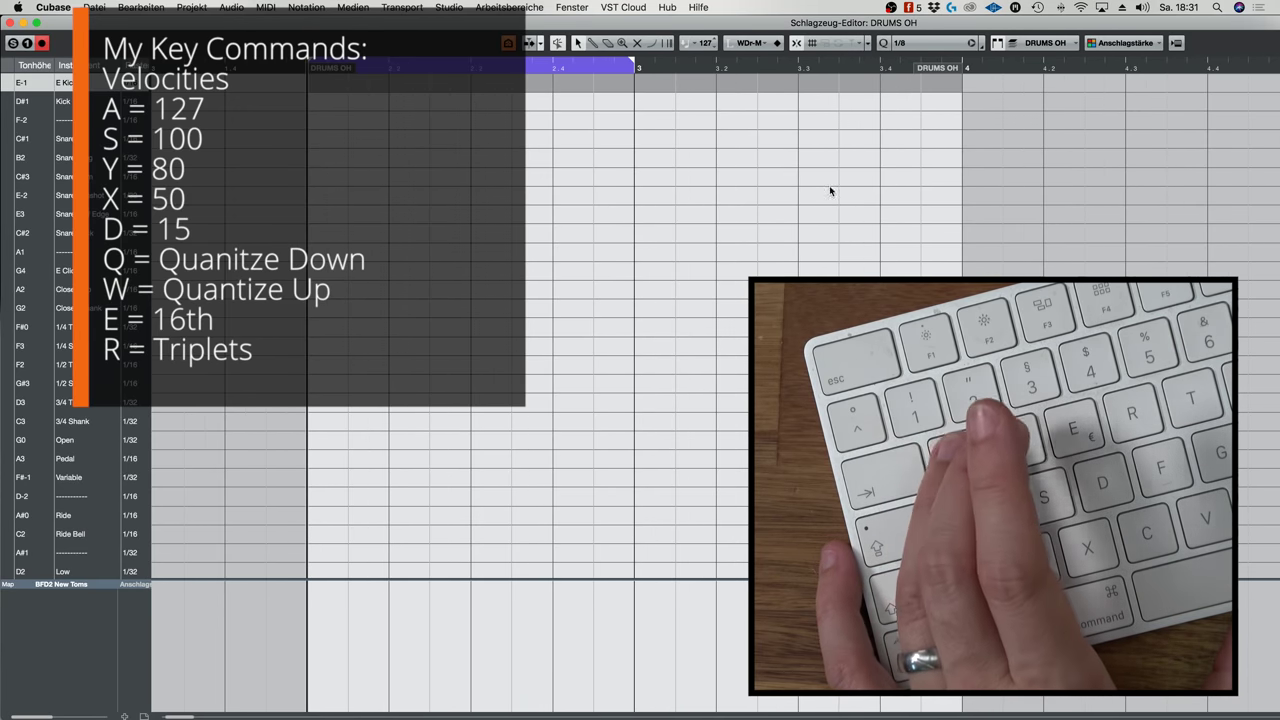
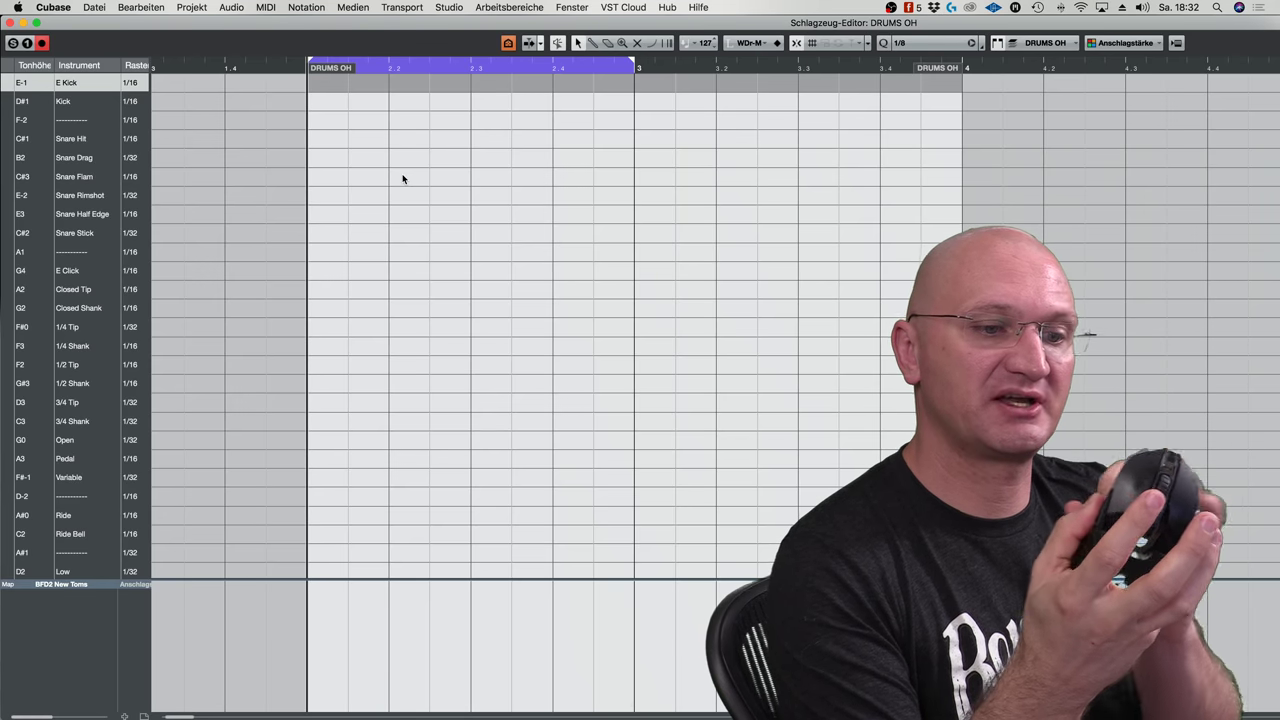
# Close the drum editor during loop playback and select the DRUMS OH part in the project window
pyautogui.press('space')
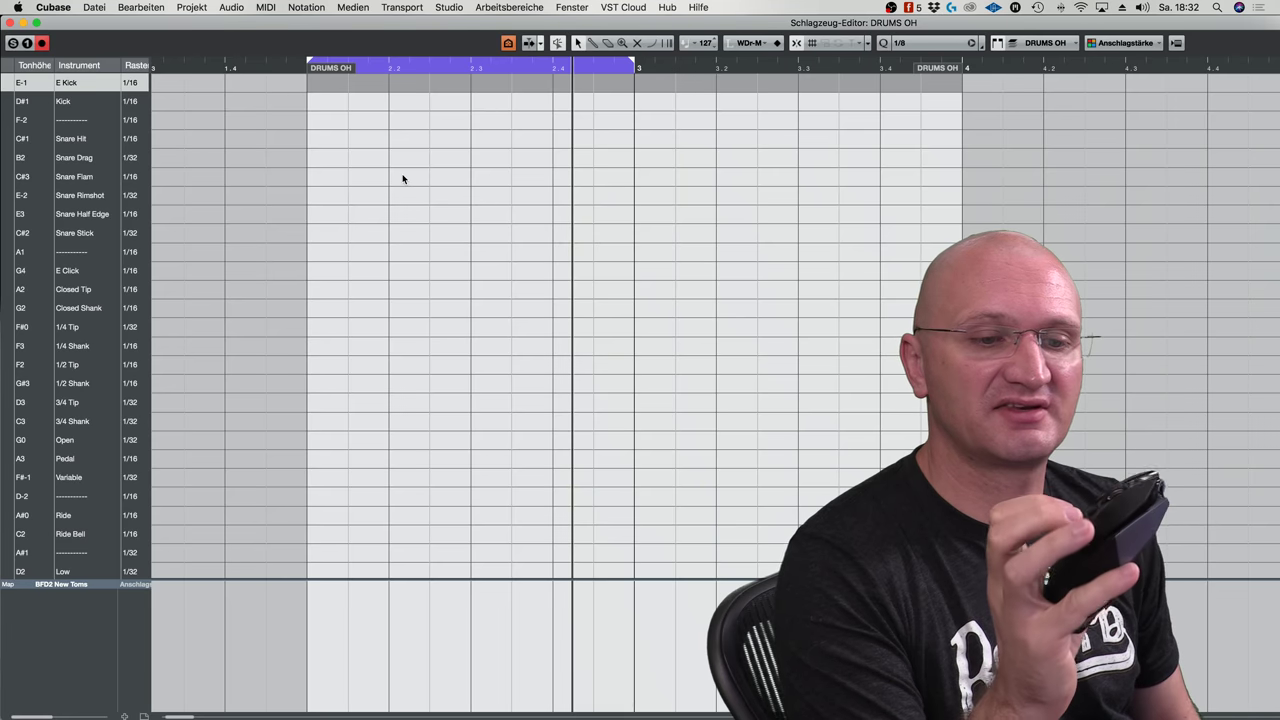
pyautogui.press('super+w')
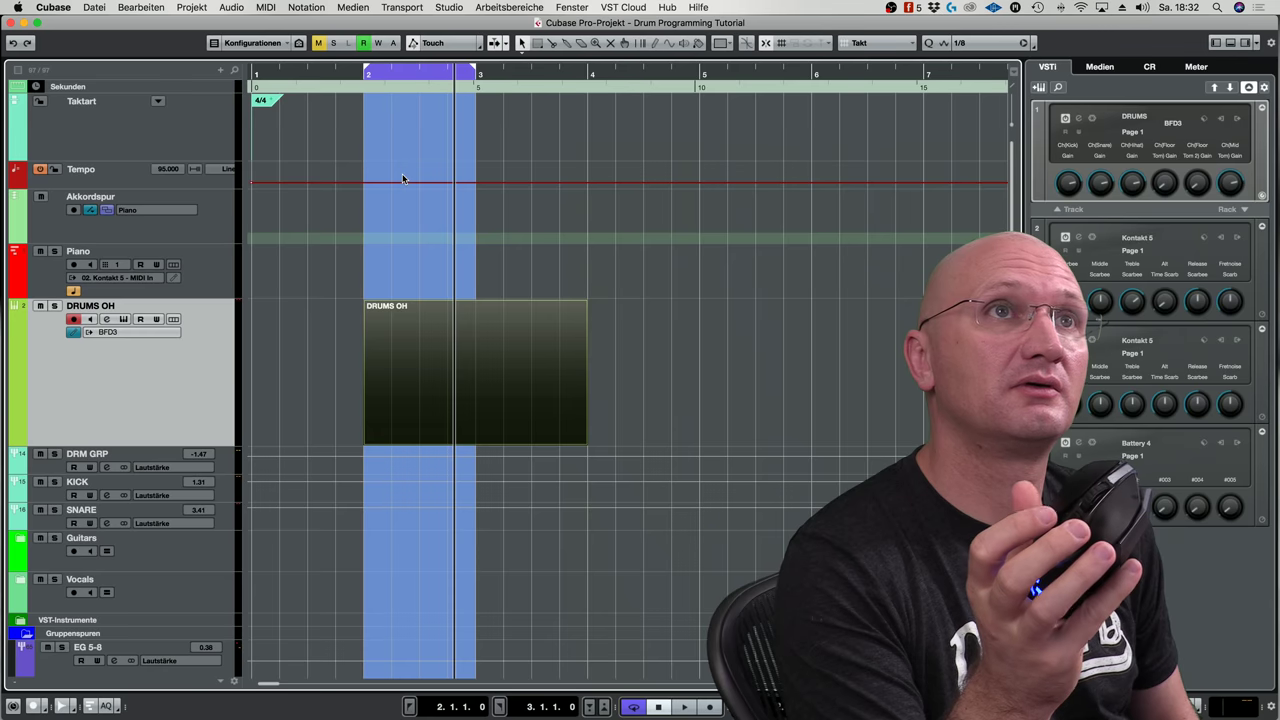
pyautogui.click(522, 364)
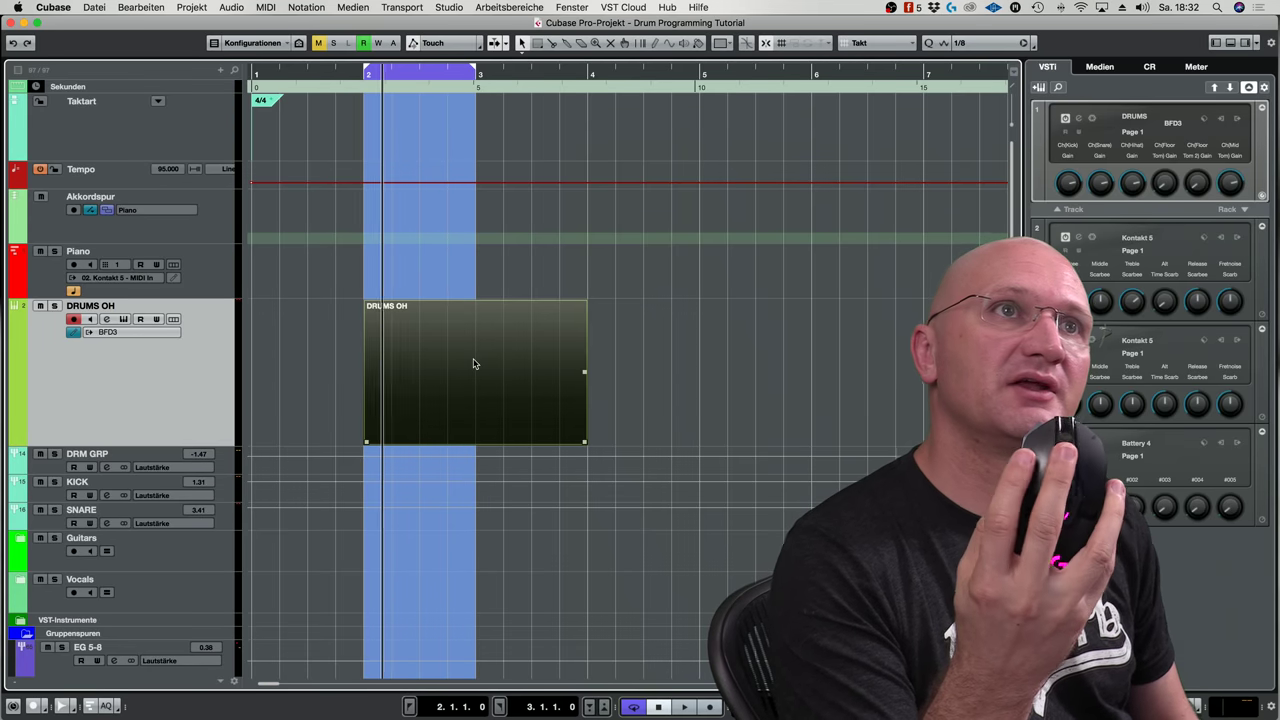
# Open the empty DRUMS OH part in the drum editor
pyautogui.scroll(-1, 474, 364)
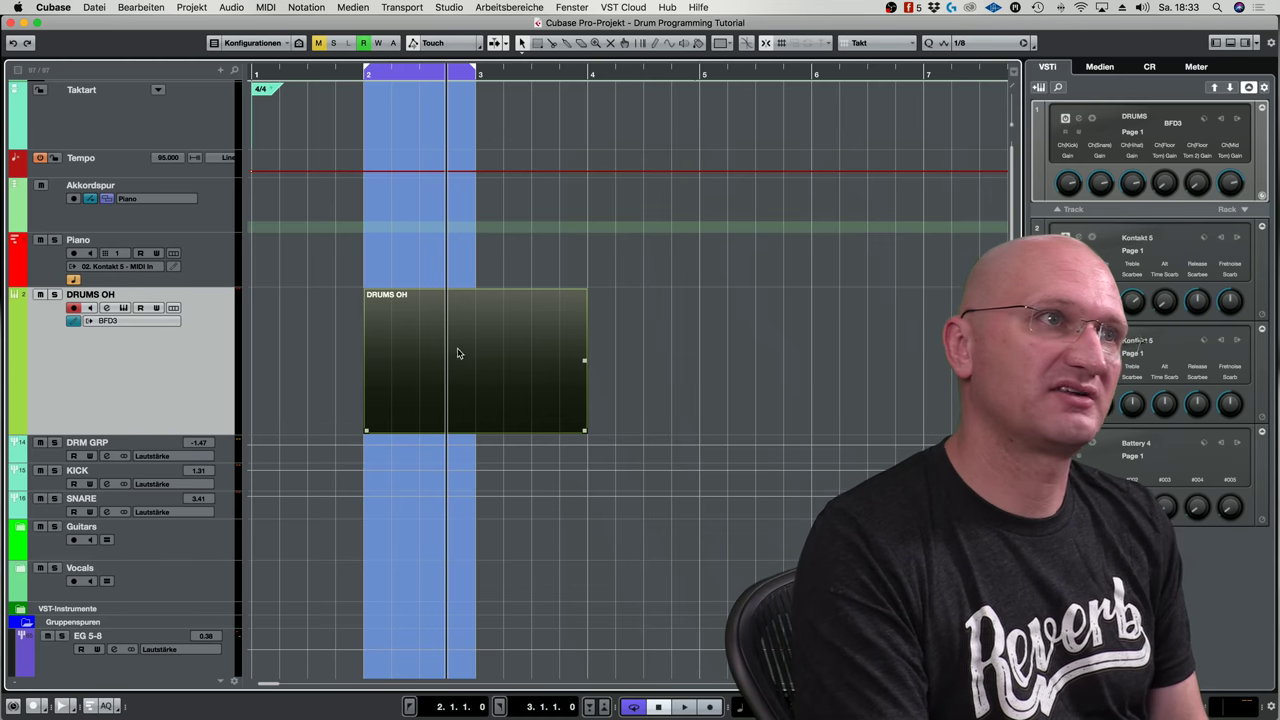
pyautogui.doubleClick(480, 345)
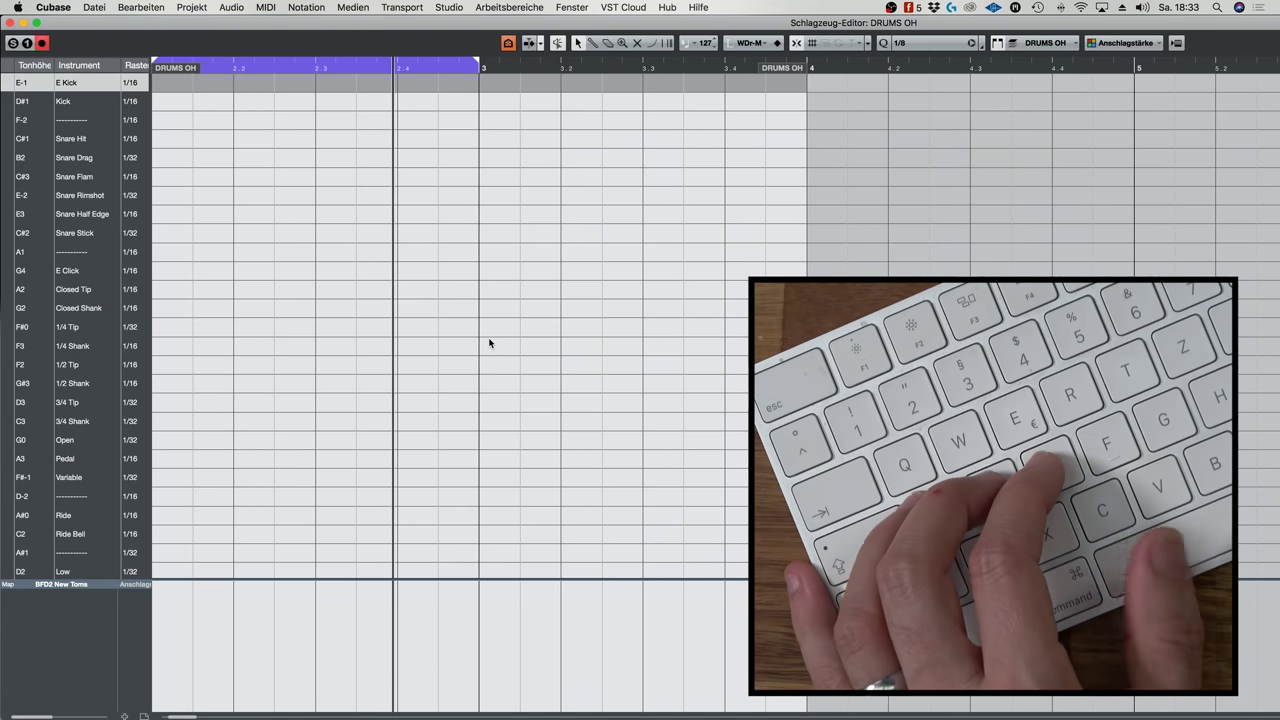
pyautogui.press('-')
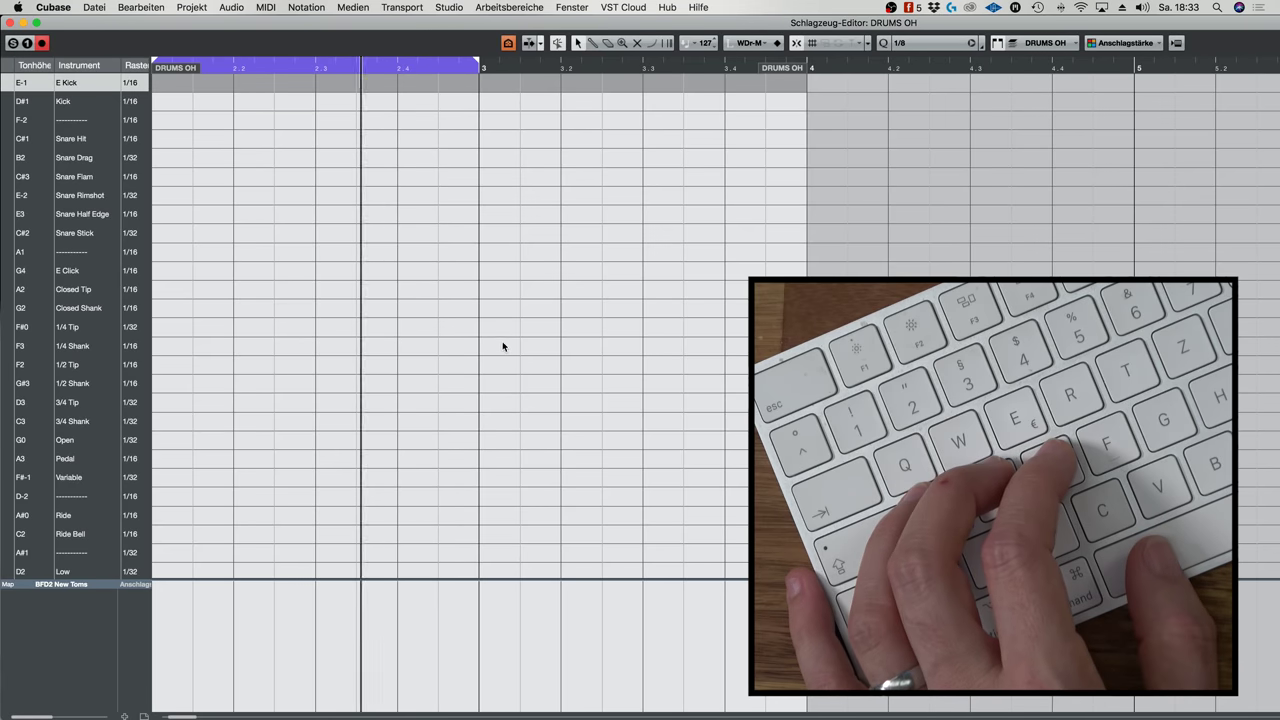
pyautogui.press('+')
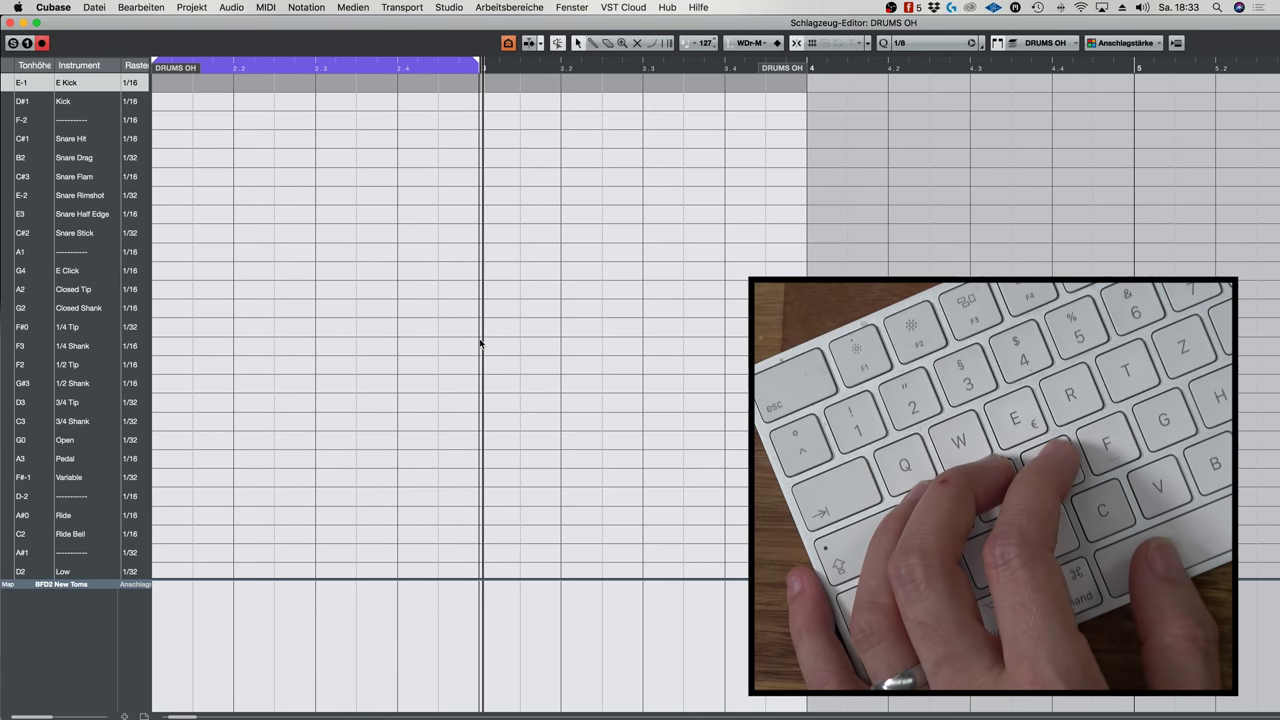
pyautogui.press('-')
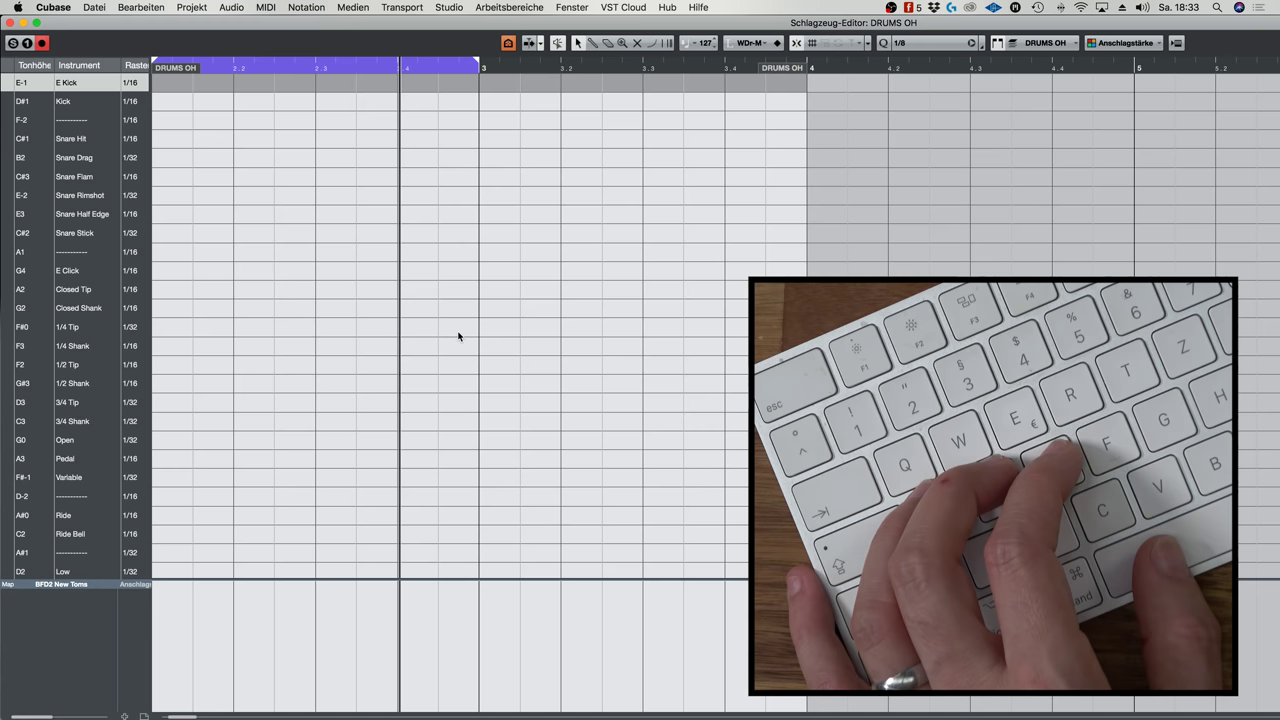
pyautogui.press('-')
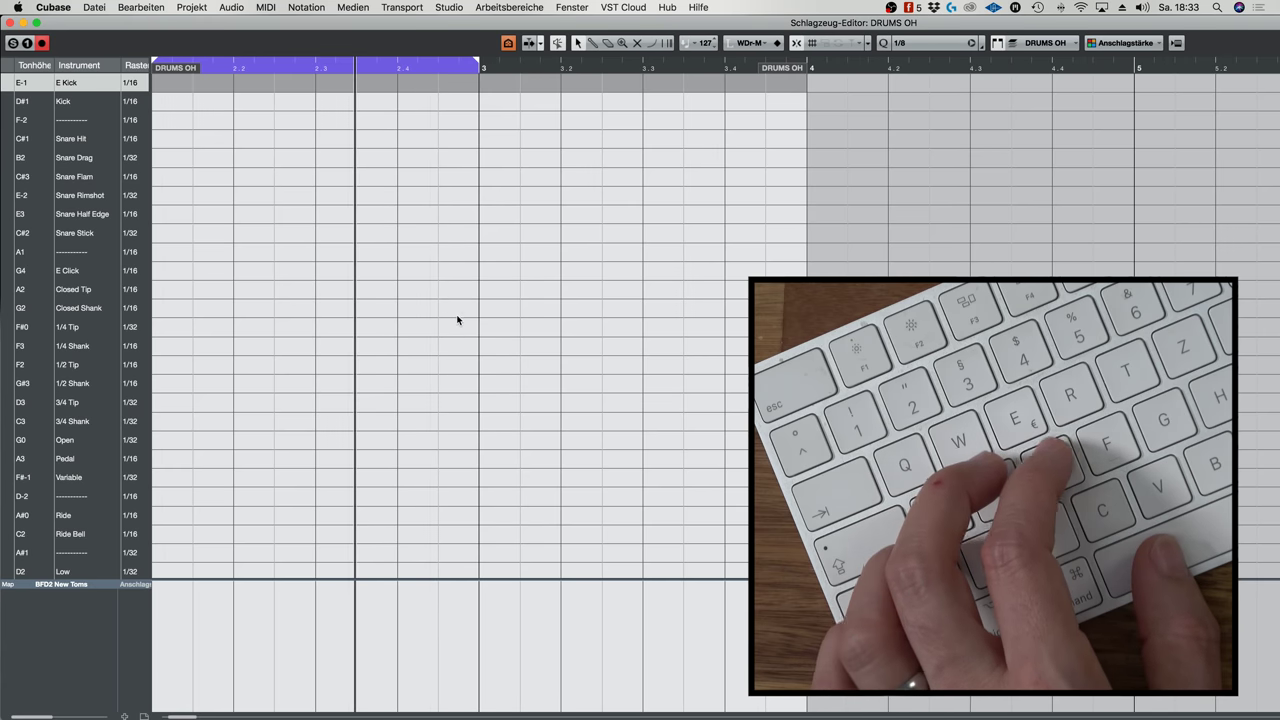
pyautogui.hscroll(3, 457, 320)
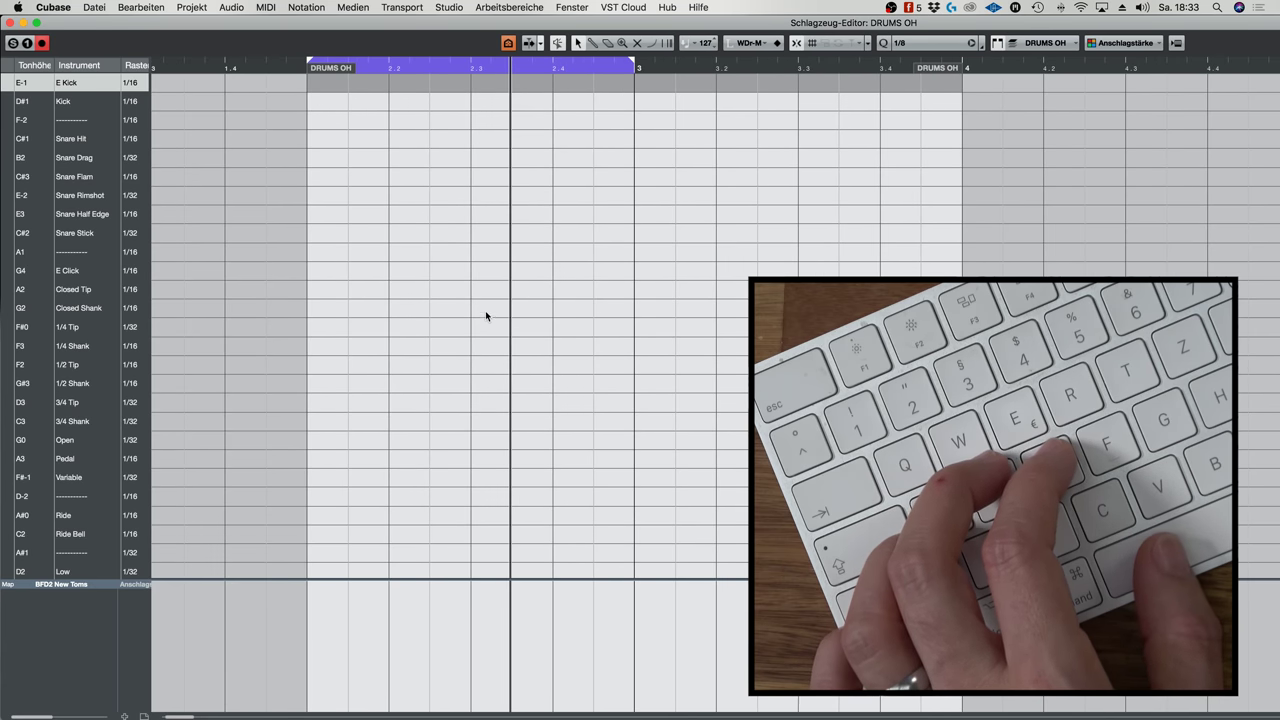
pyautogui.scroll(-3, 499, 321)
pyautogui.scroll(3, 499, 321)
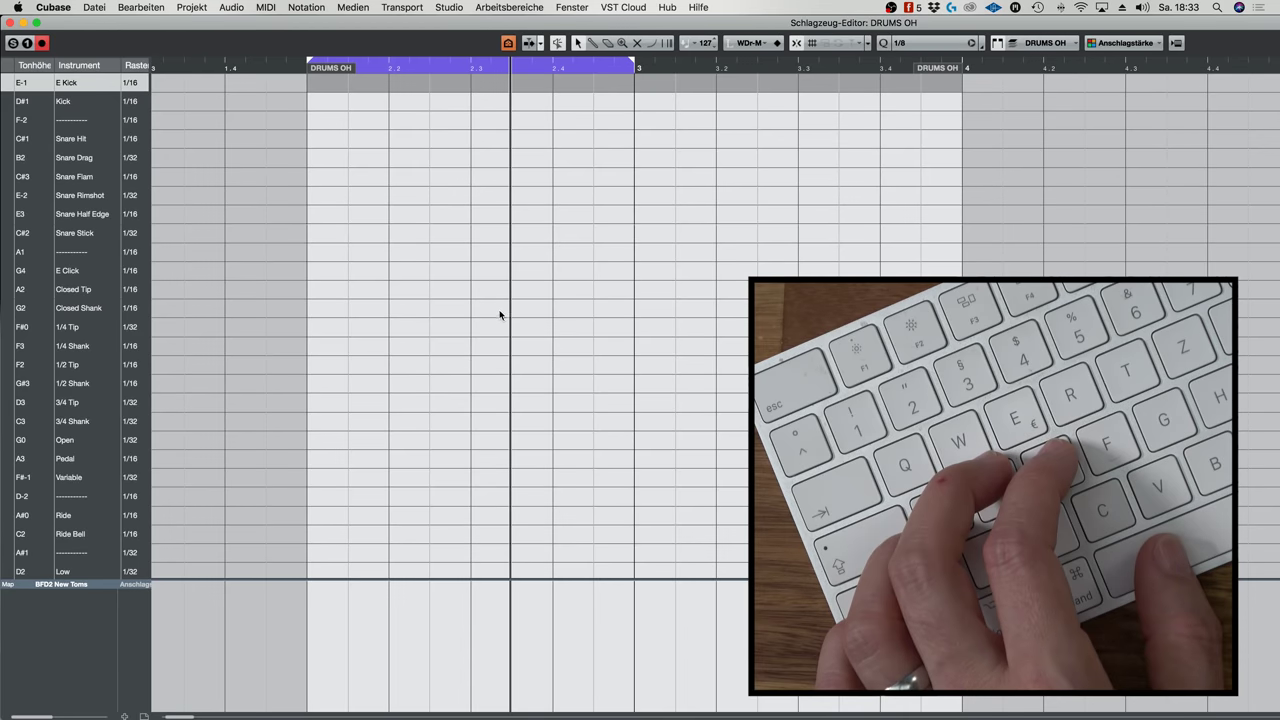
pyautogui.hscroll(-3, 501, 315)
pyautogui.hscroll(6, 500, 315)
pyautogui.hscroll(-3, 500, 315)
pyautogui.hscroll(3, 500, 315)
pyautogui.hscroll(-3, 500, 315)
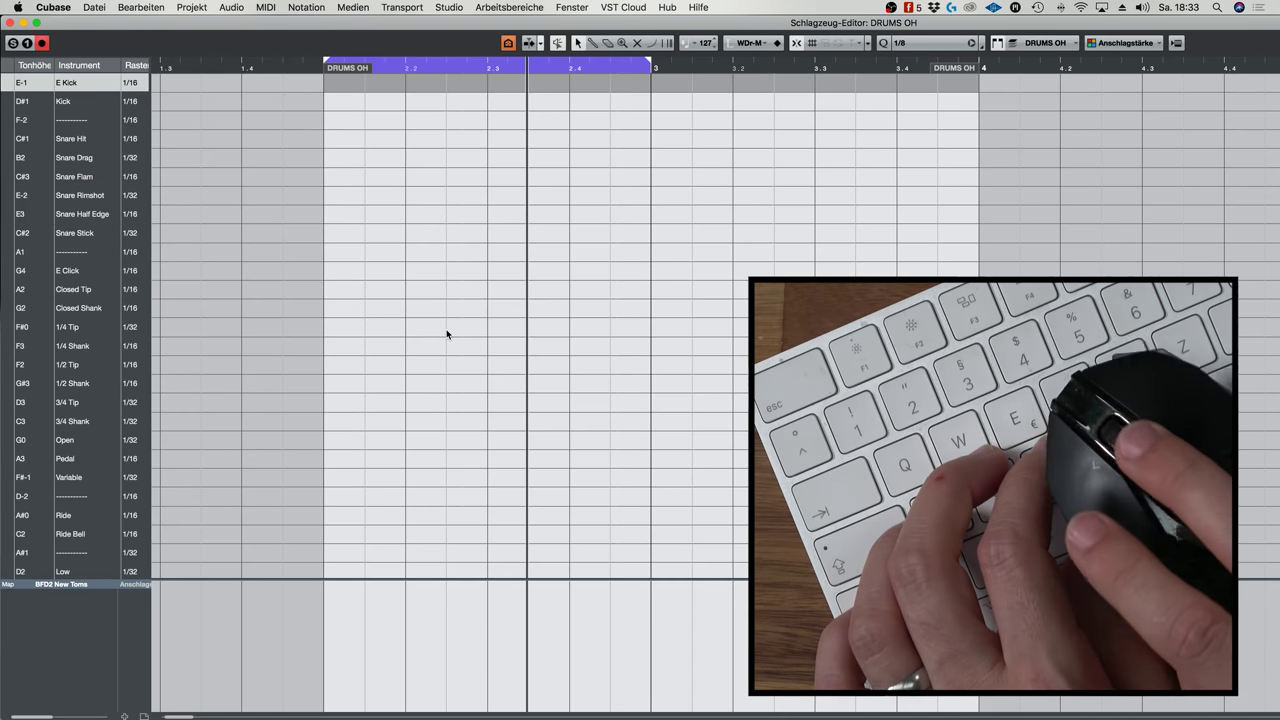
pyautogui.scroll(-5, 447, 334)
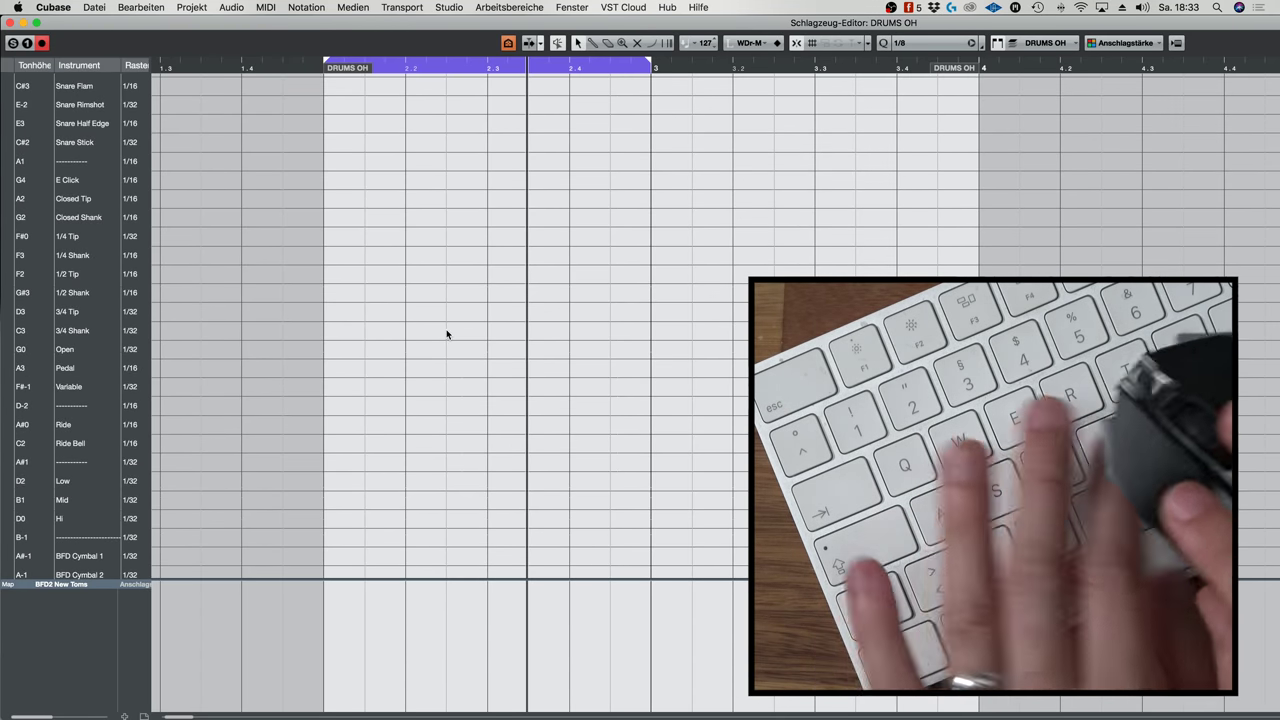
pyautogui.hscroll(3, 447, 334)
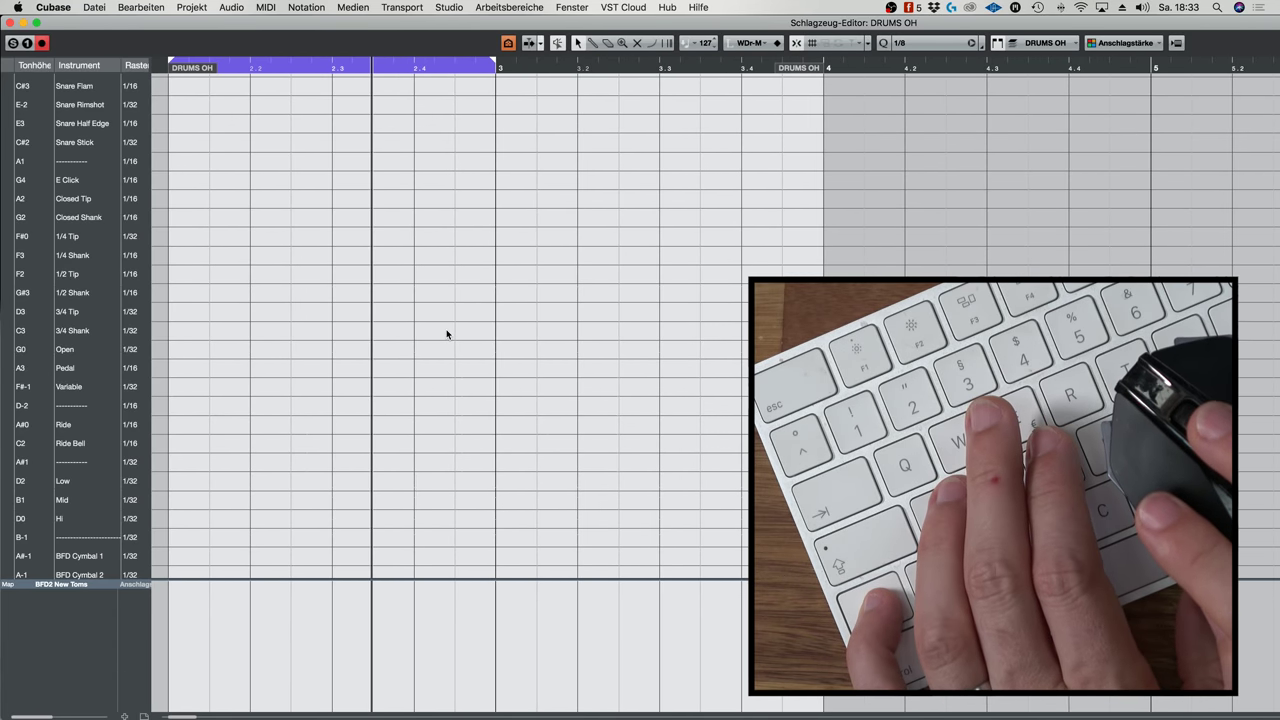
pyautogui.hscroll(-3, 447, 334)
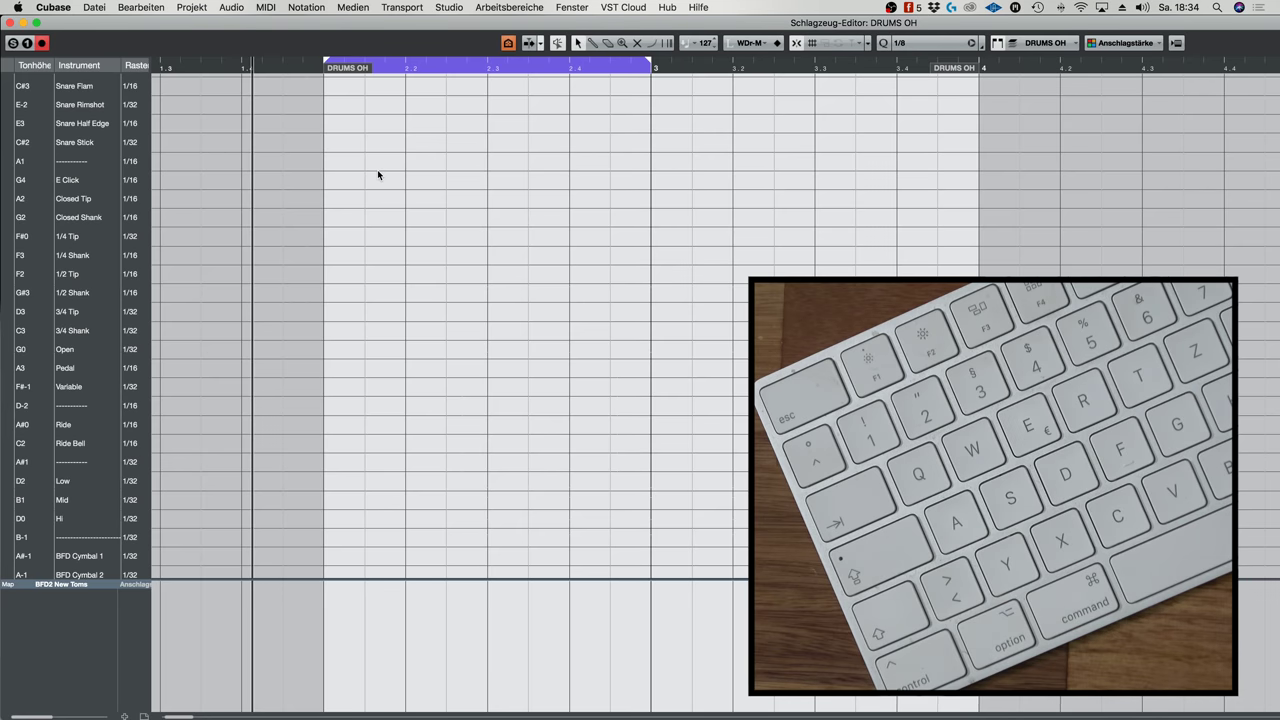
# Set the quantize grid to 1/16 and choose the Drumstick tool (Schlagzeugstock)
pyautogui.press('2')
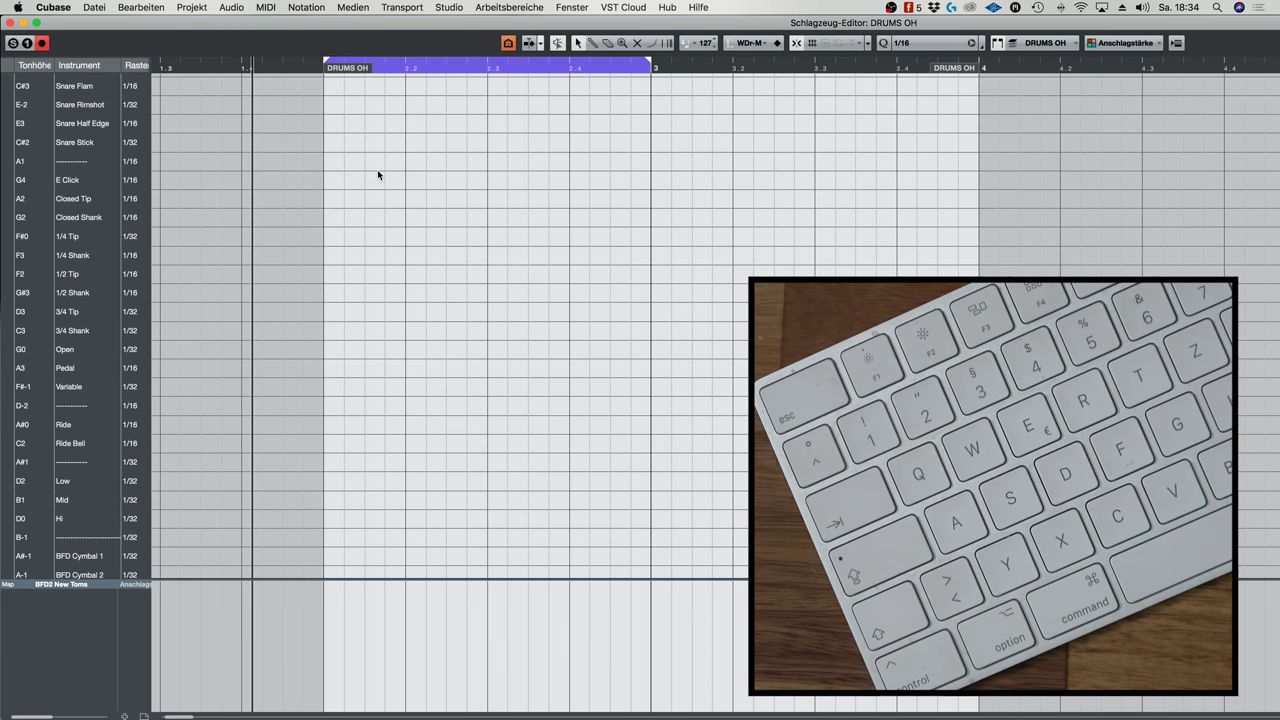
pyautogui.rightClick(377, 171)
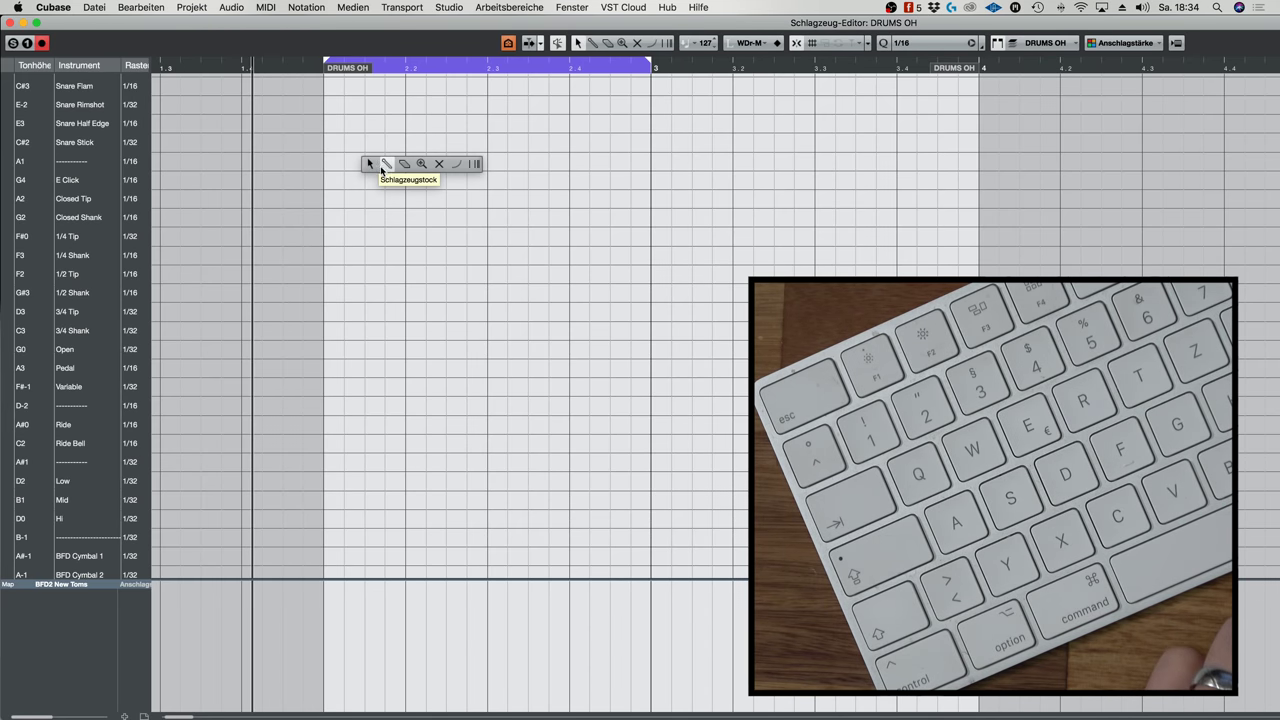
pyautogui.click(384, 164)
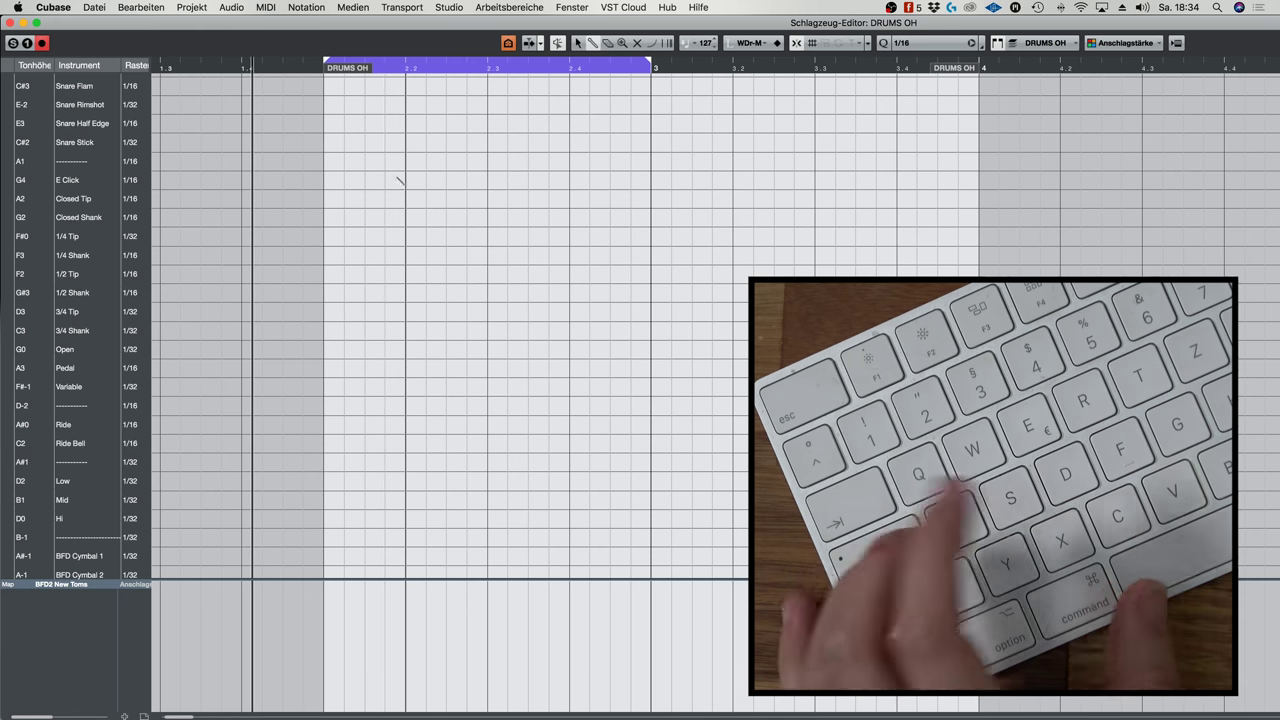
pyautogui.scroll(3, 405, 150)
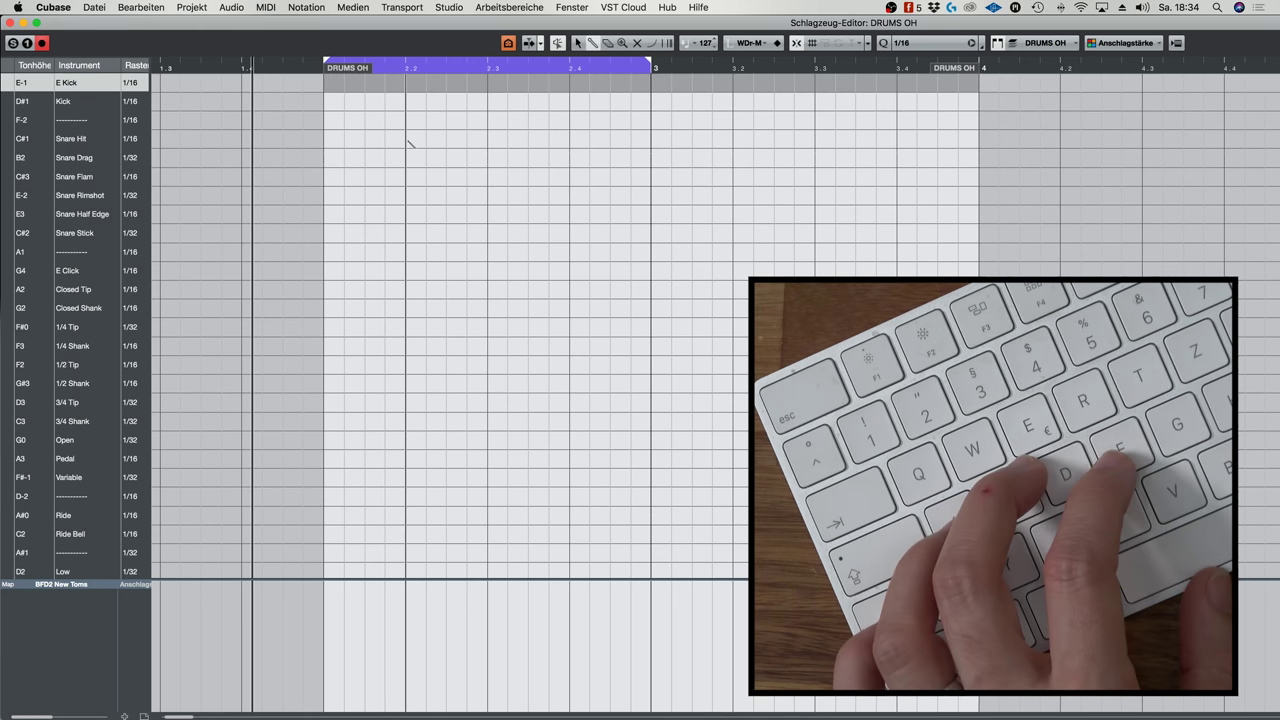
pyautogui.hscroll(3, 410, 143)
pyautogui.hscroll(-3, 410, 143)
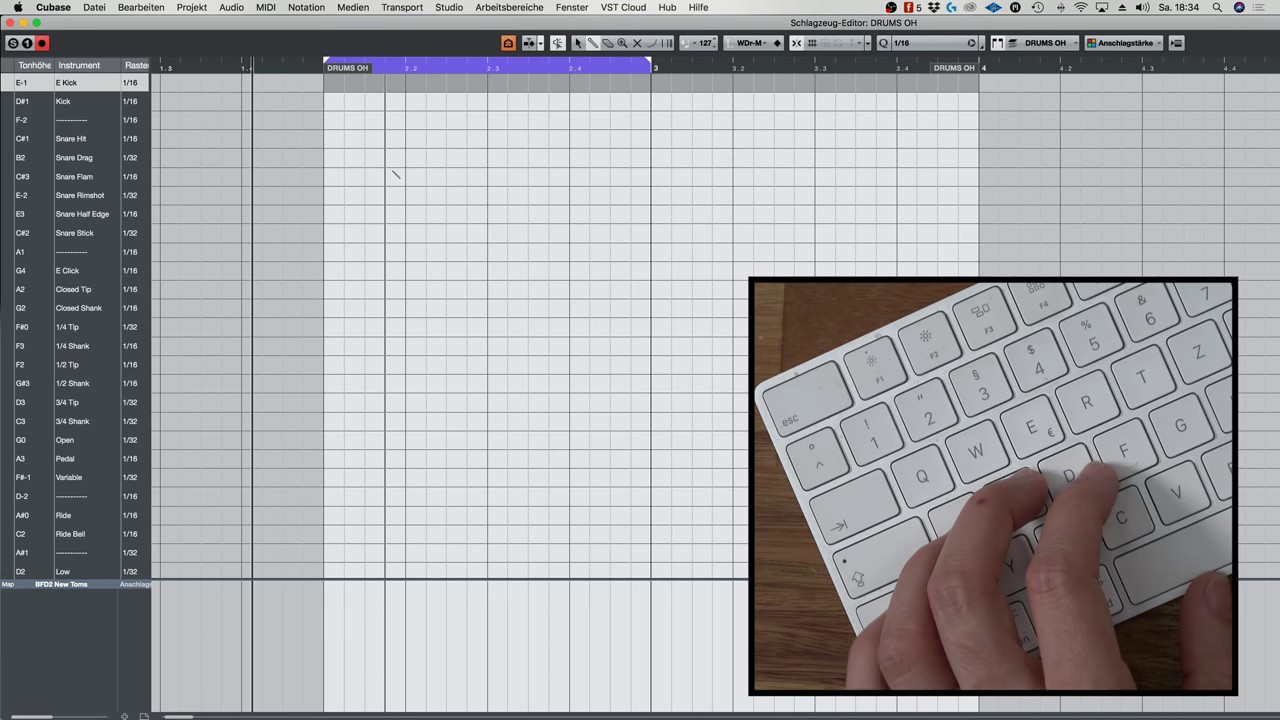
# Program bar 2 with kicks at 2.1, 2.3, a softer one at 2.3.3, one of velocity 50 at 2.4.4, and Snare Rimshots at 2.2 and 2.4
pyautogui.click(324, 101)
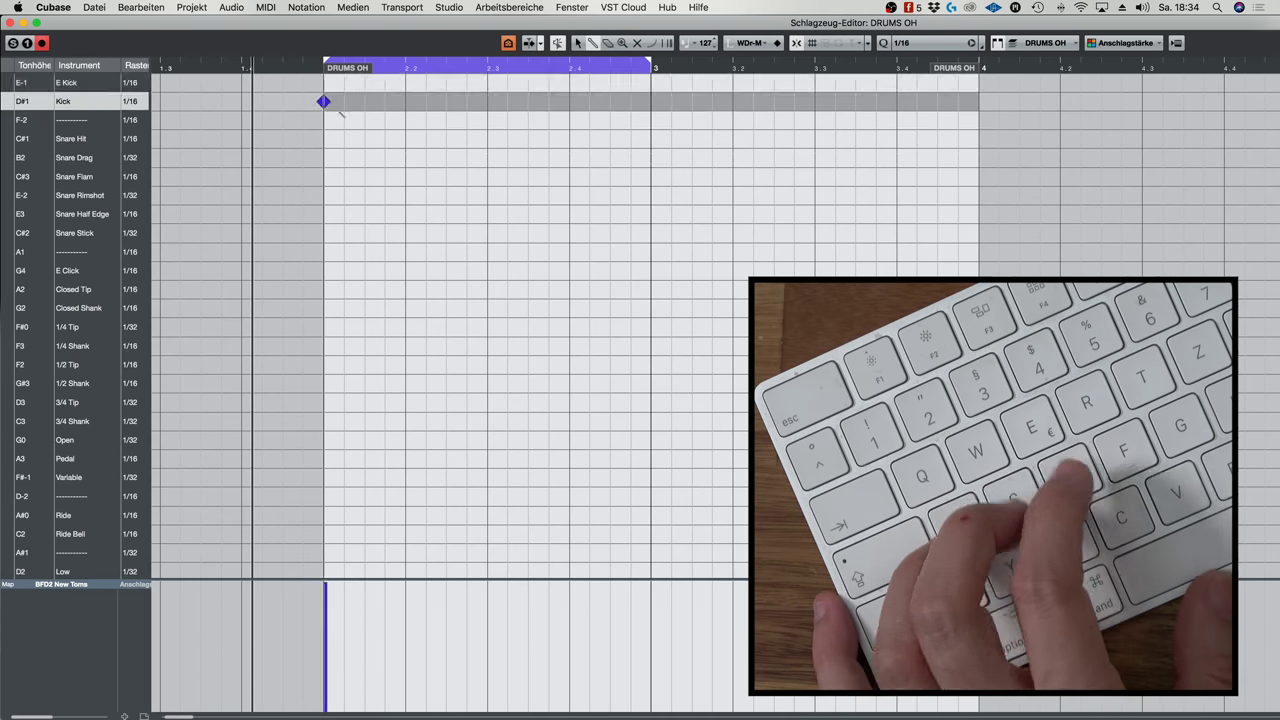
pyautogui.click(406, 139)
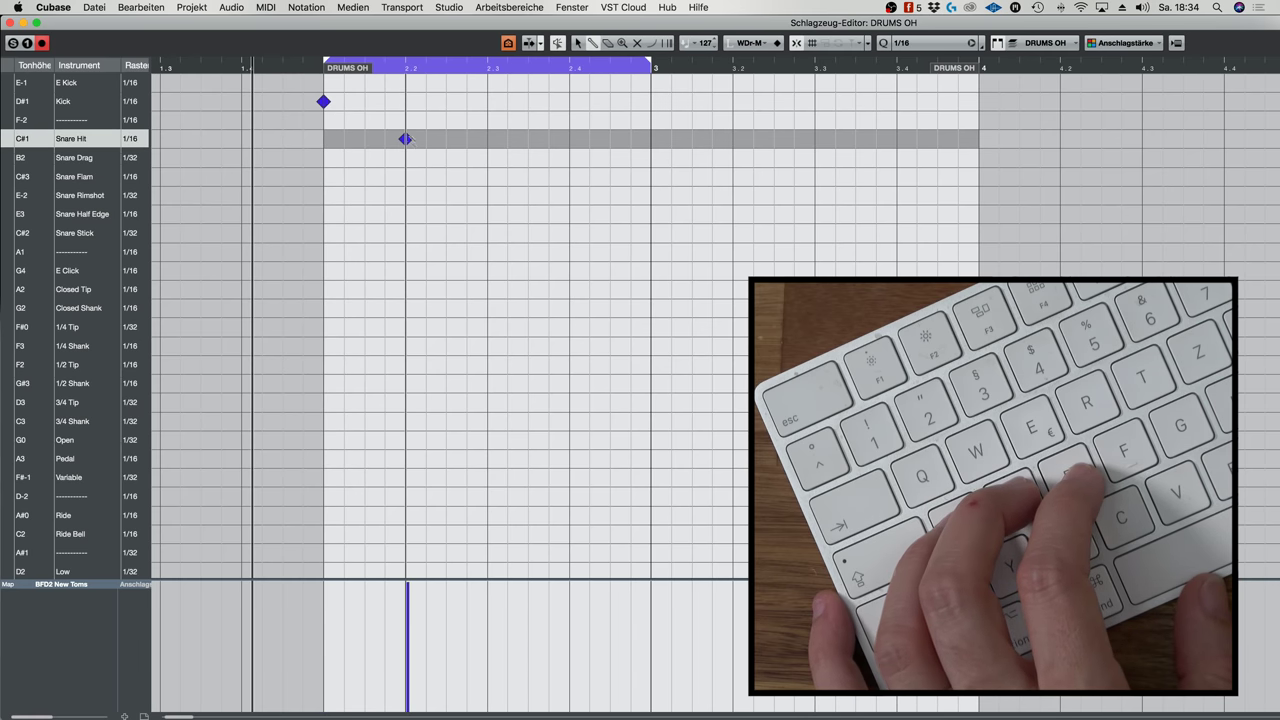
pyautogui.click(406, 195)
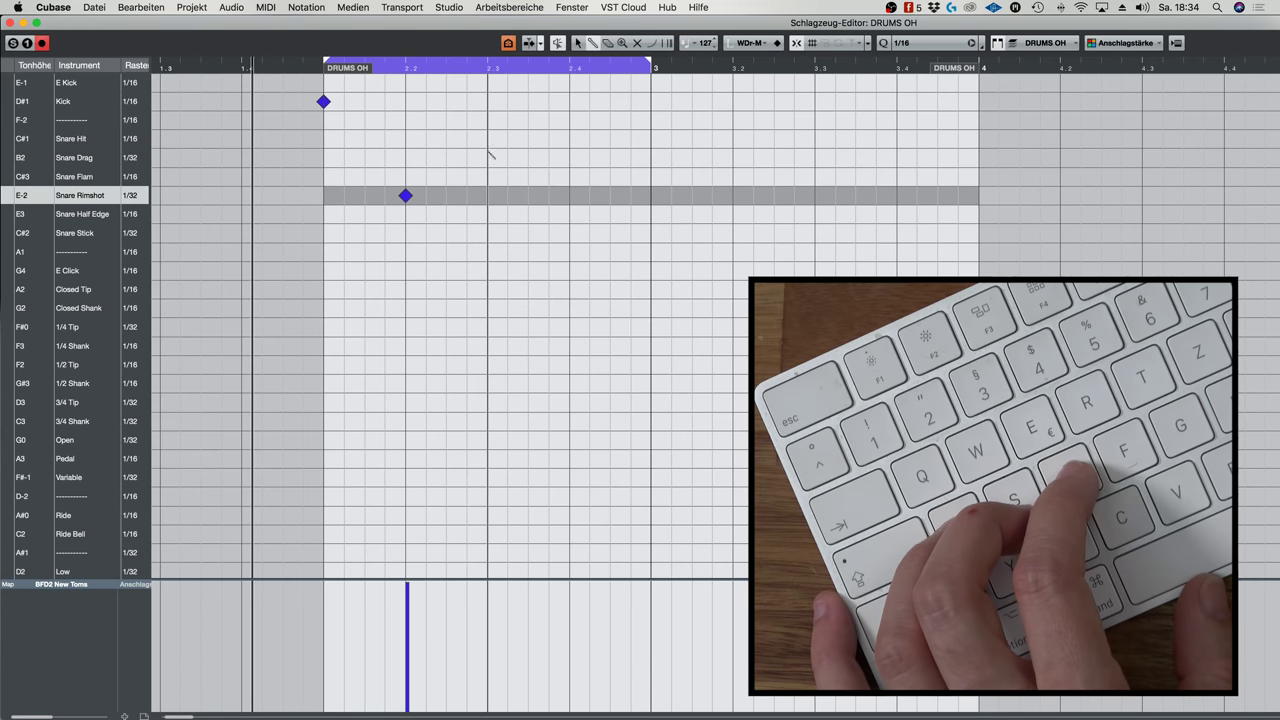
pyautogui.click(487, 101)
pyautogui.click(528, 101)
pyautogui.click(569, 195)
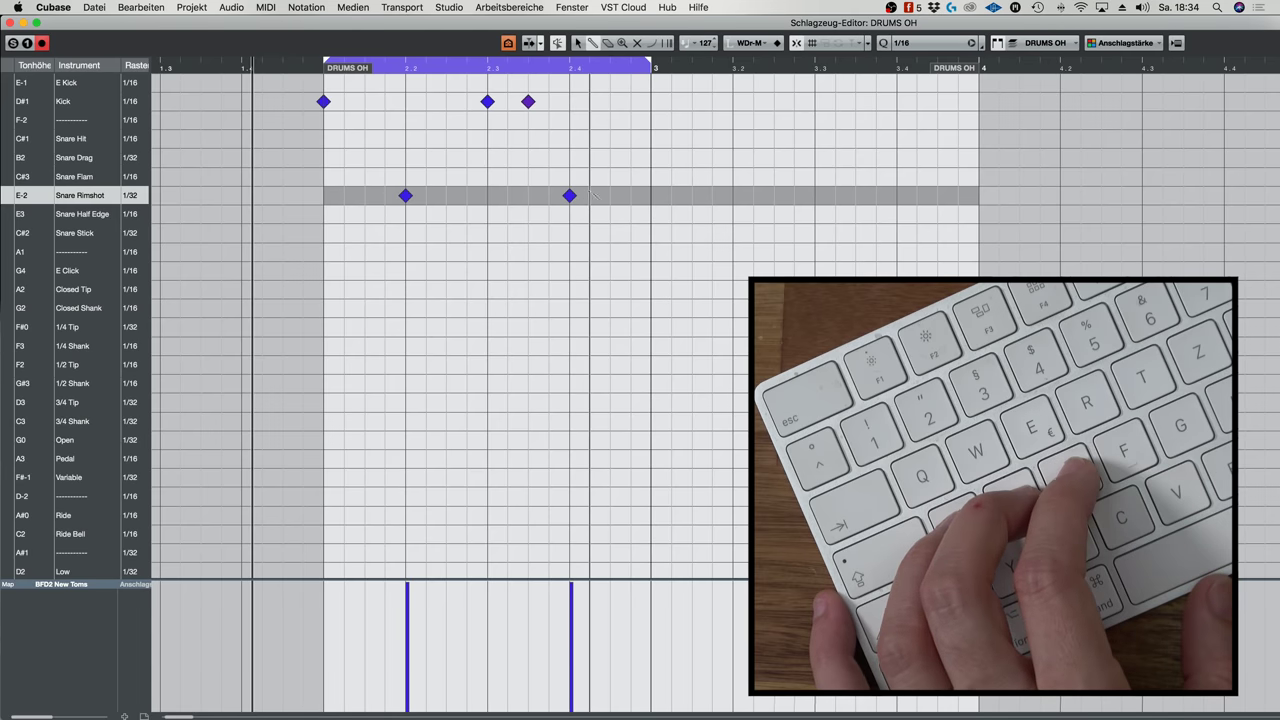
pyautogui.click(631, 101)
# Extend the loop range to bar 4 and begin bar 3 with a kick on beat 1 and a Snare Rimshot on beat 2
pyautogui.moveTo(655, 55); pyautogui.dragTo(987, 92)
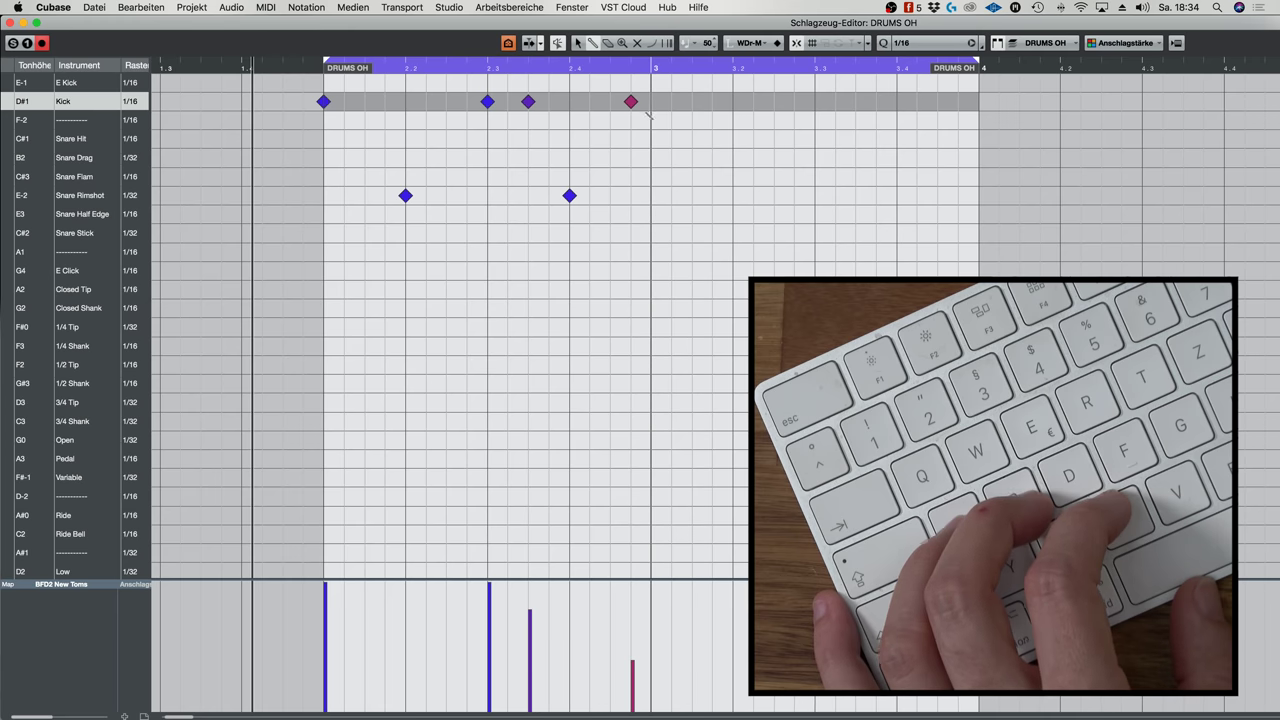
pyautogui.click(733, 195)
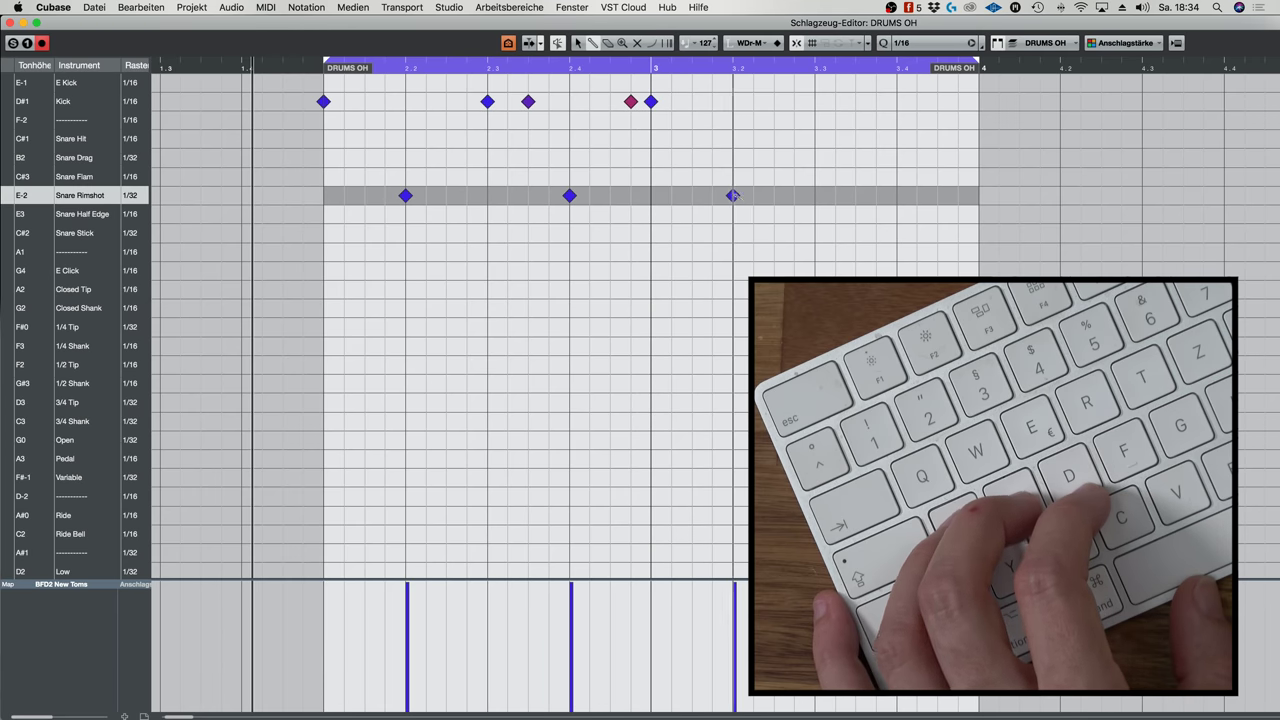
pyautogui.click(792, 102)
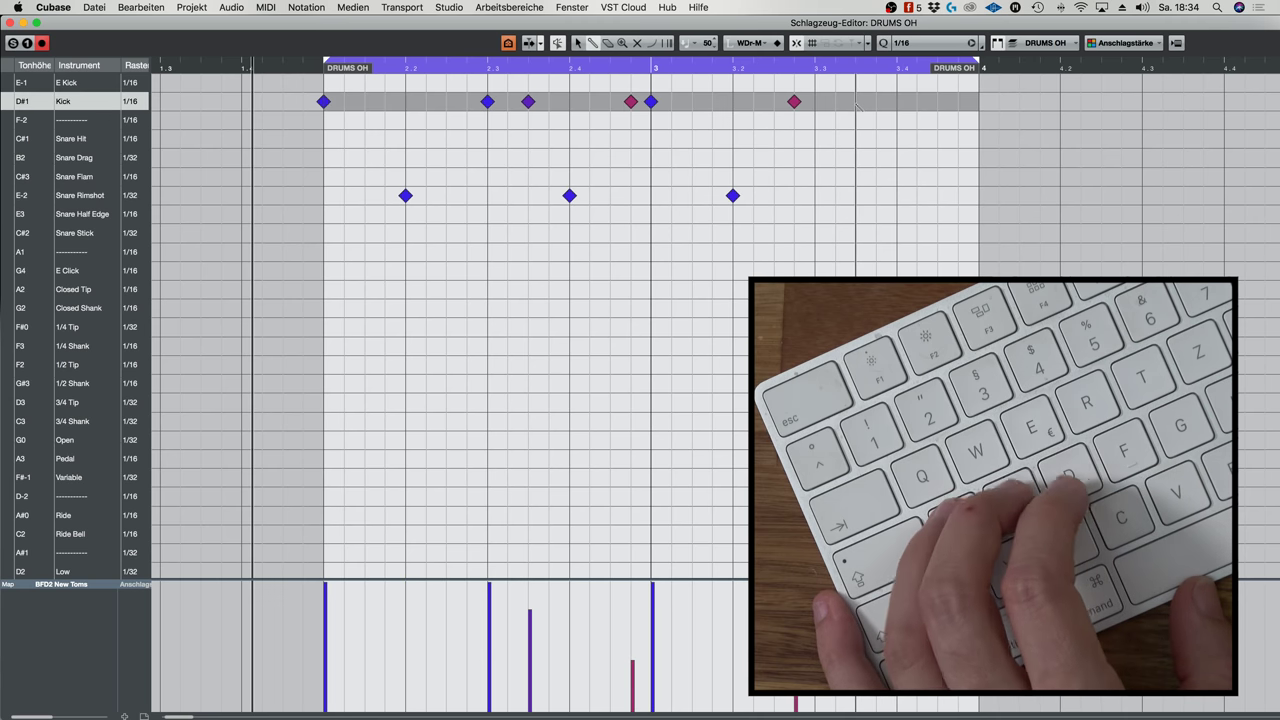
pyautogui.click(794, 102)
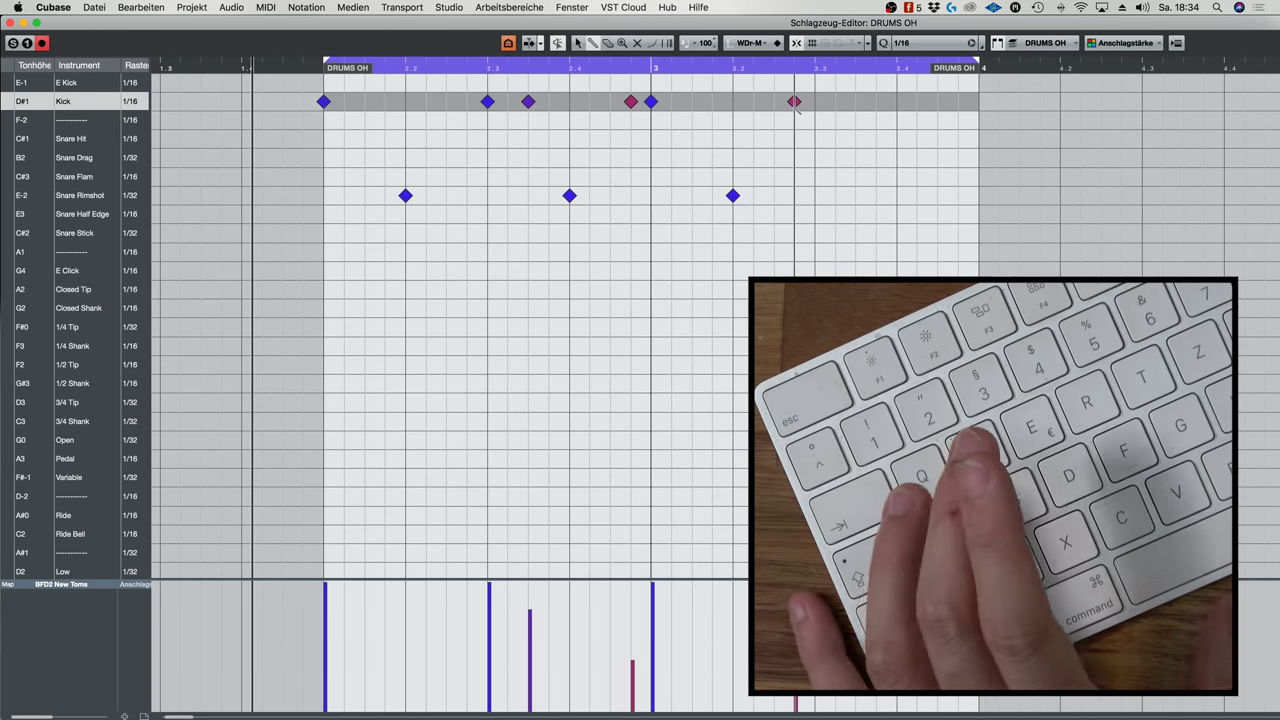
pyautogui.press('BackSpace')
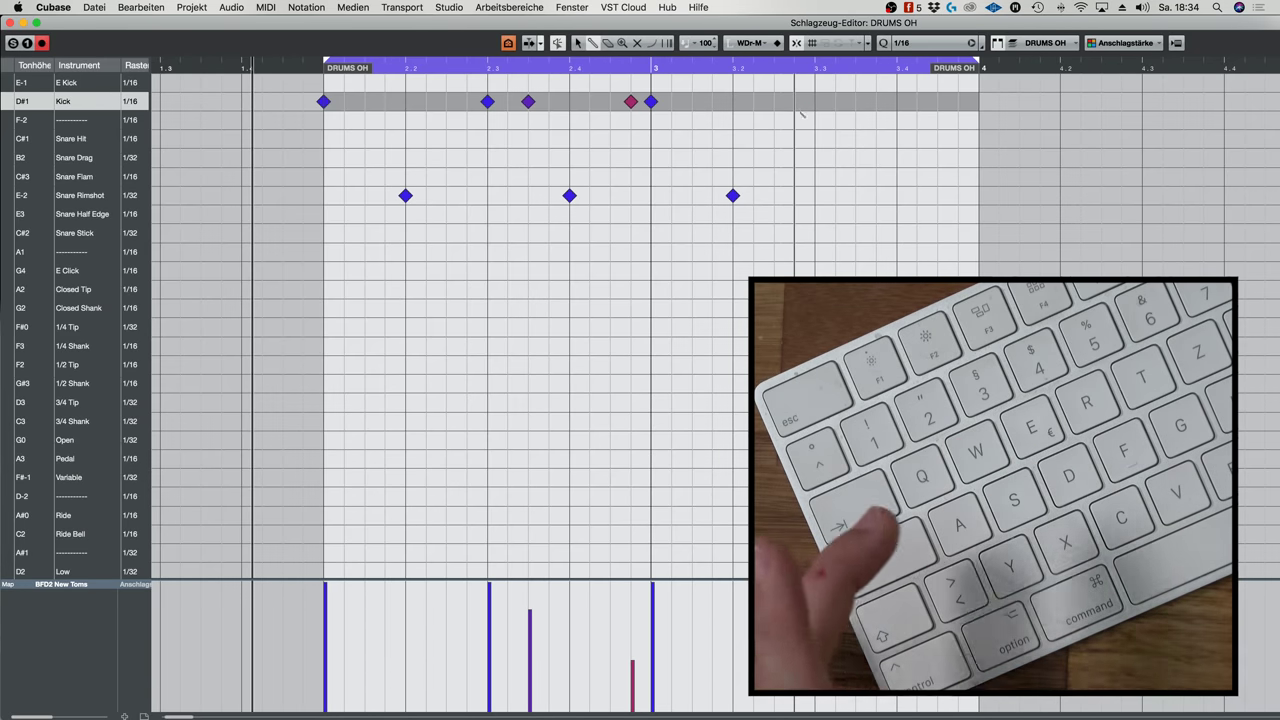
# Complete bar 3 with kicks at 3.2.4 (velocity 80), 3.3.2 (velocity 50) and 3.3.3 plus a Snare Rimshot at 3.4, and play the loop
pyautogui.click(487, 101)
pyautogui.click(528, 101)
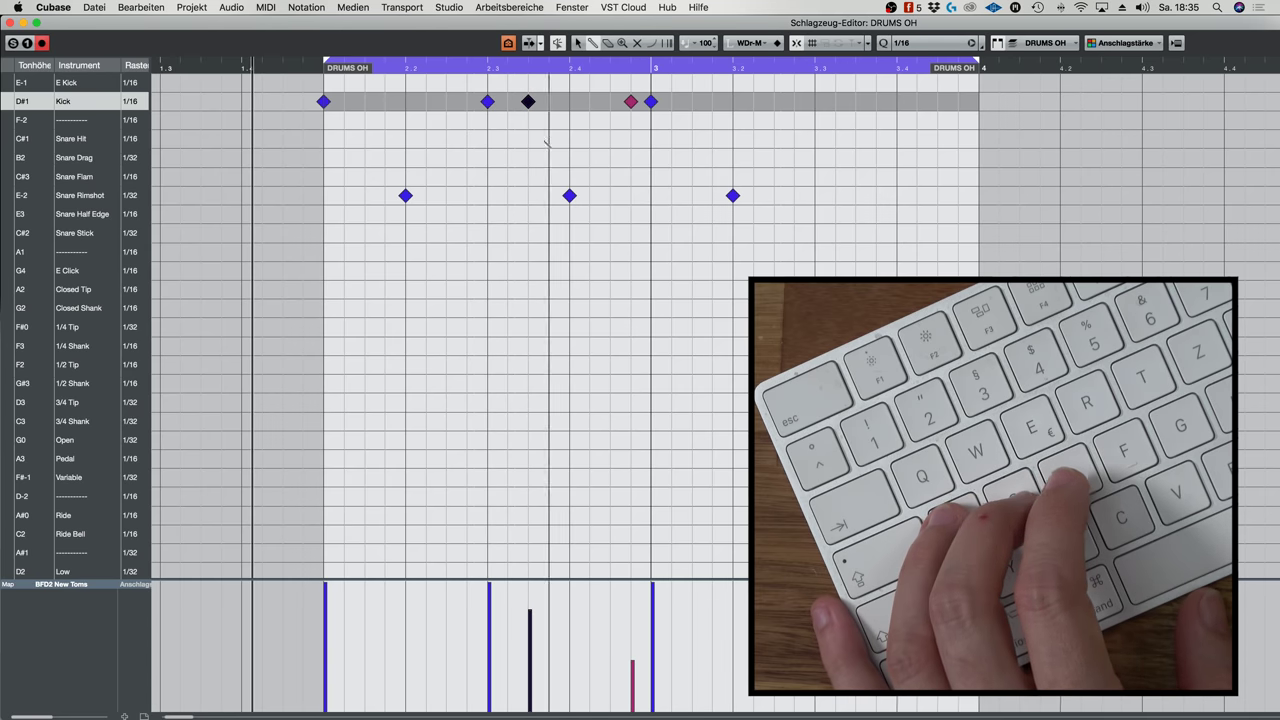
pyautogui.click(794, 101)
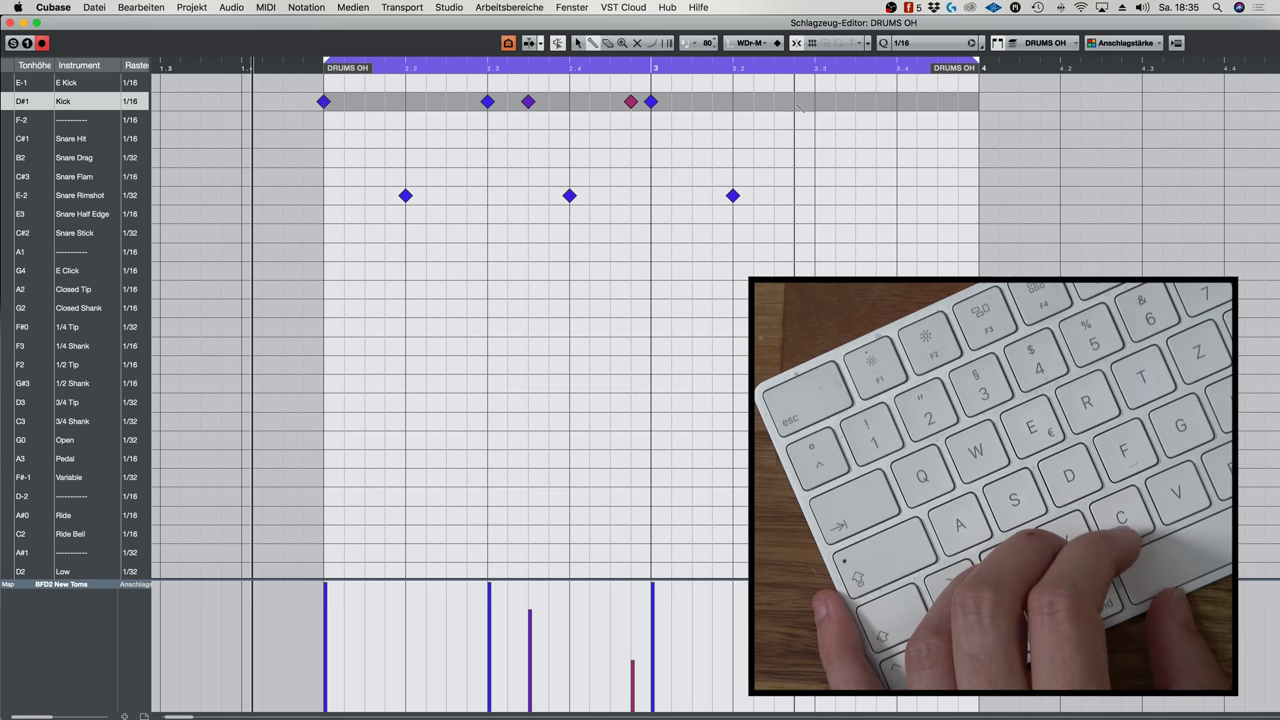
pyautogui.click(794, 101)
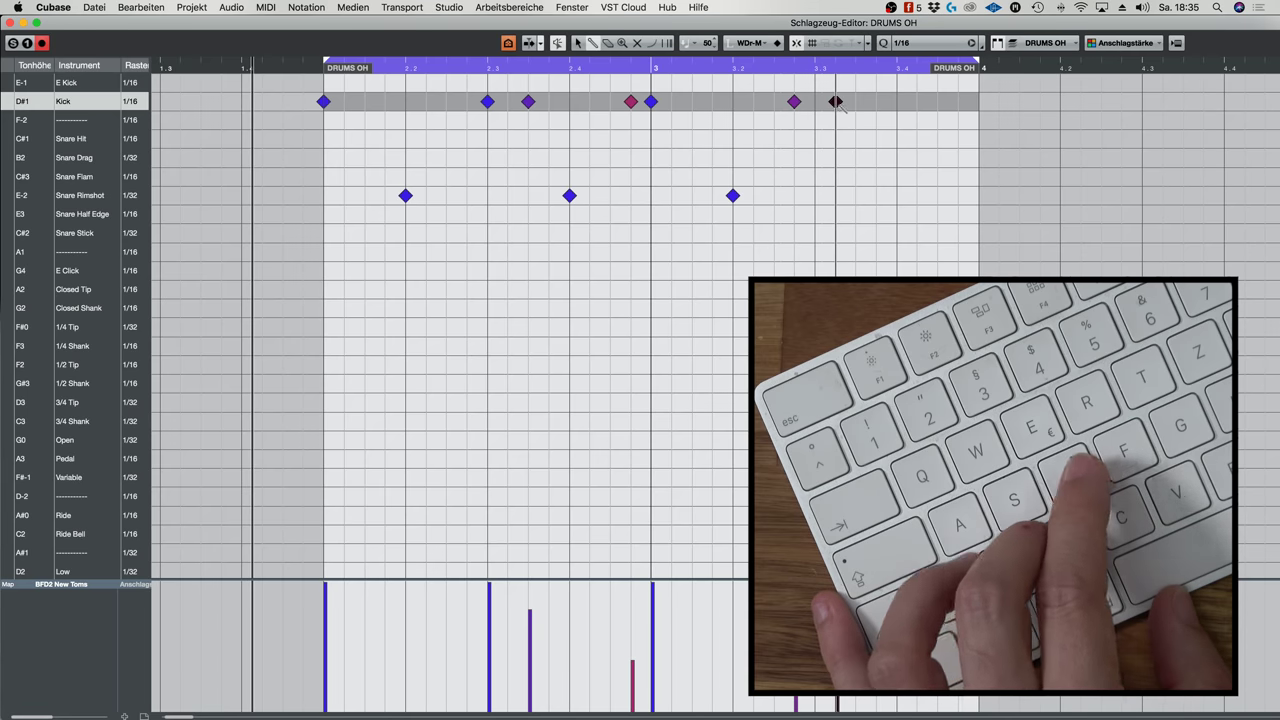
pyautogui.click(897, 197)
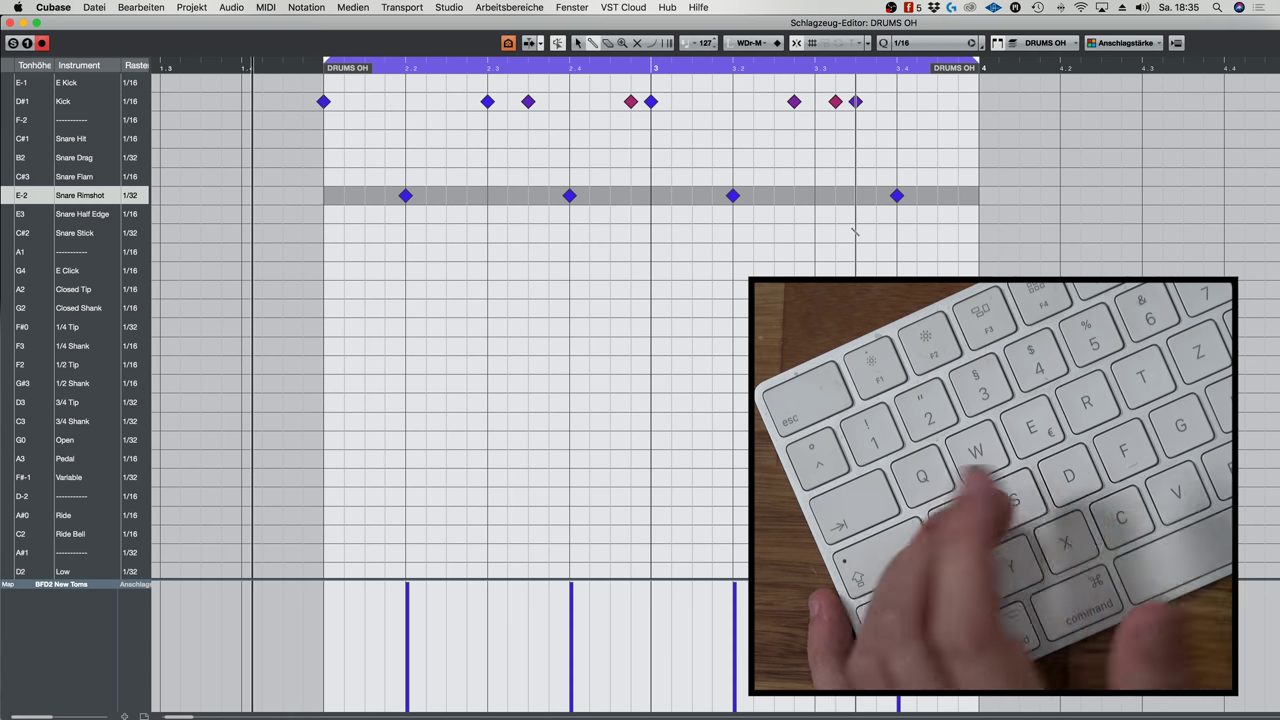
pyautogui.press('space')
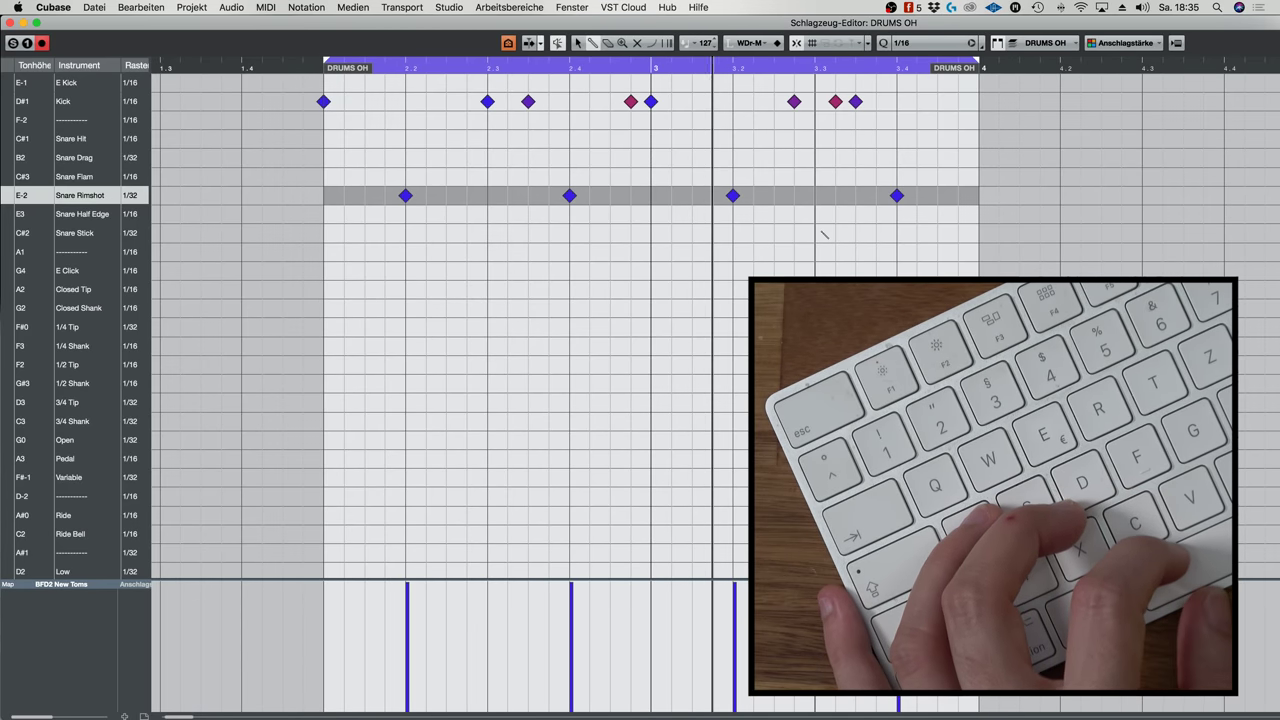
pyautogui.press('space')
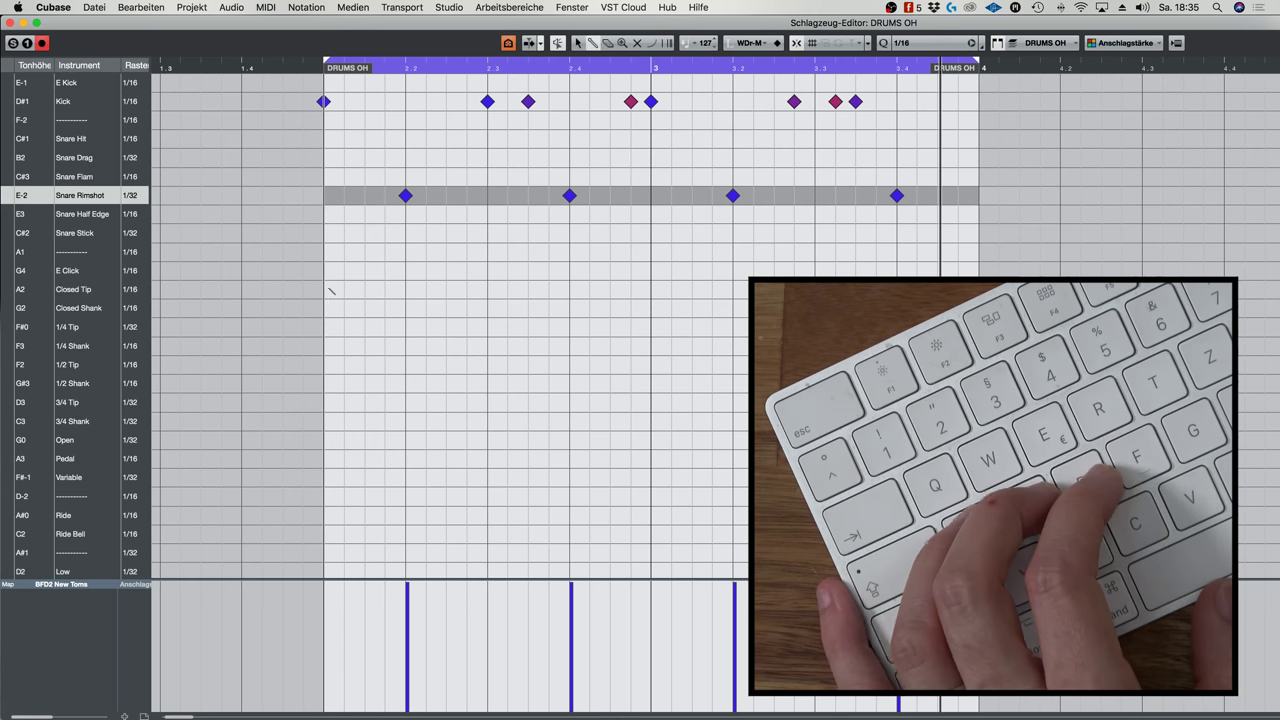
# Try out the closed hi-hat sounds at 2.1 and place a Closed Shank hit there
pyautogui.click(324, 290)
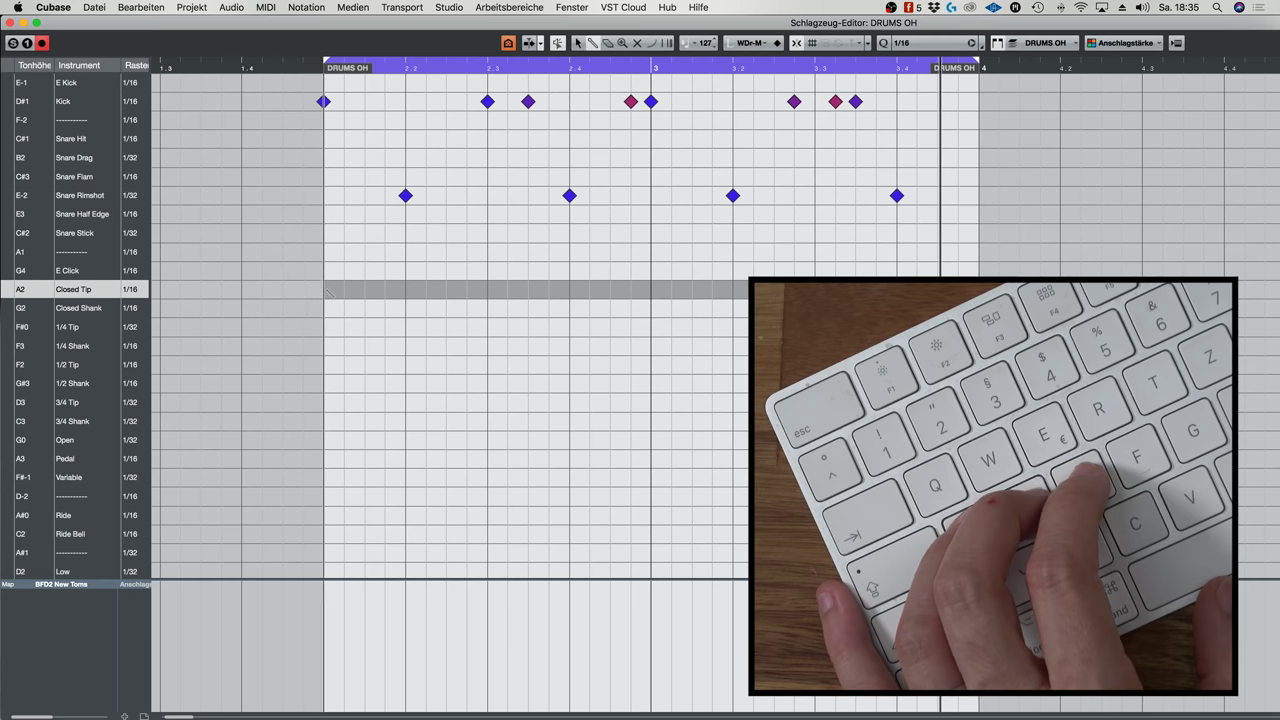
pyautogui.click(324, 290)
pyautogui.moveTo(324, 290); pyautogui.dragTo(326, 312)
pyautogui.click(324, 327)
pyautogui.click(327, 350)
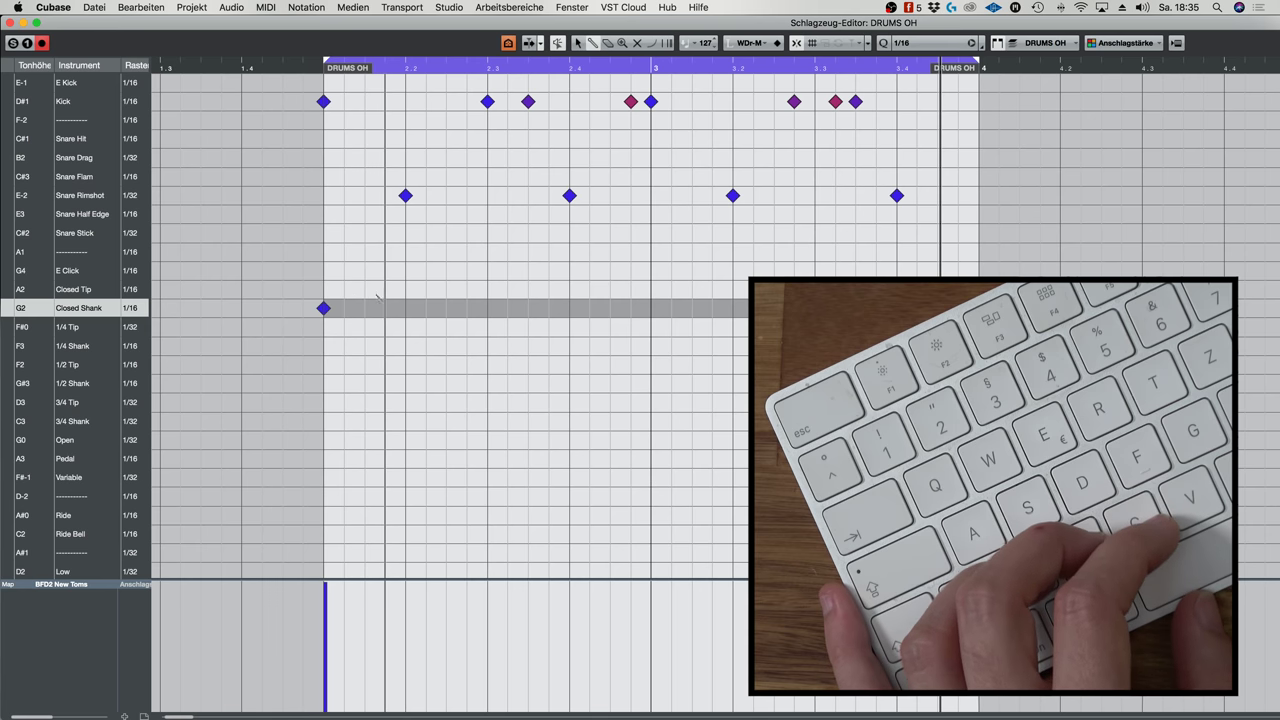
# Complete the bar 2 hi-hats with Closed Shank on beats 2, 3 and 4 and velocity-80 Closed Tip hits on the off-beat eighths
pyautogui.click(365, 289)
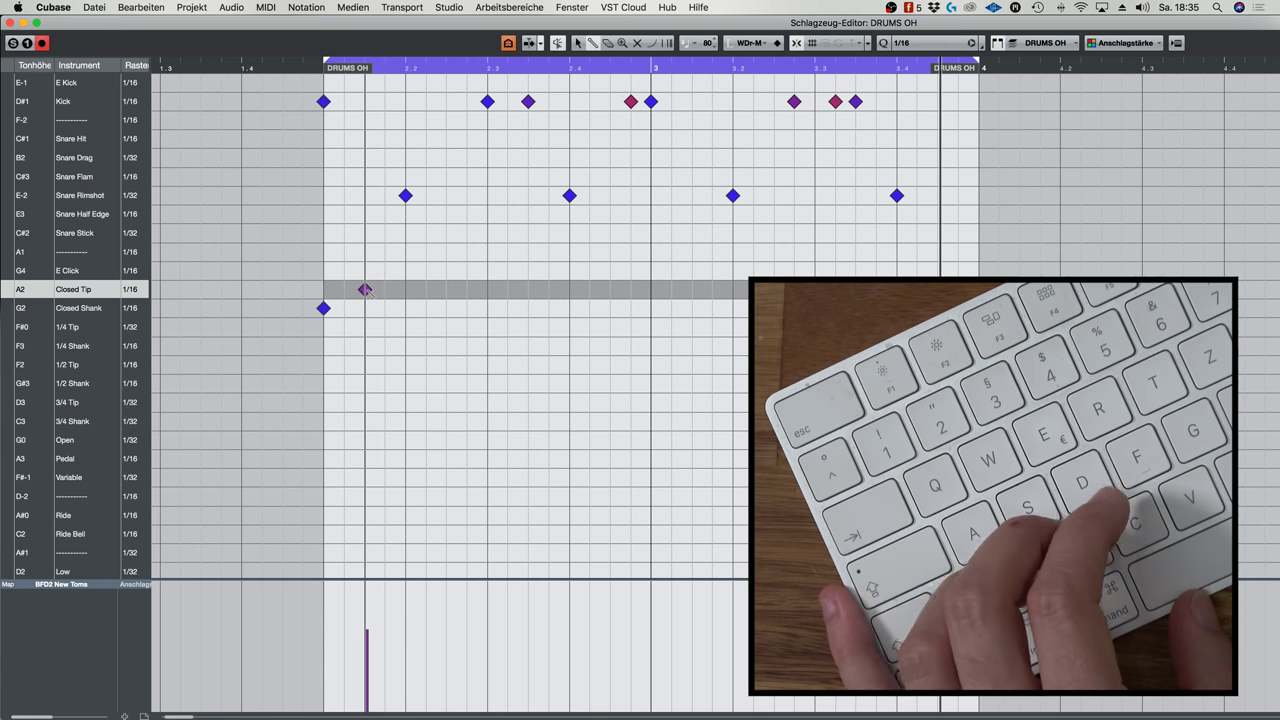
pyautogui.click(405, 308)
pyautogui.click(446, 289)
pyautogui.click(487, 308)
pyautogui.click(528, 289)
pyautogui.click(569, 308)
pyautogui.click(610, 289)
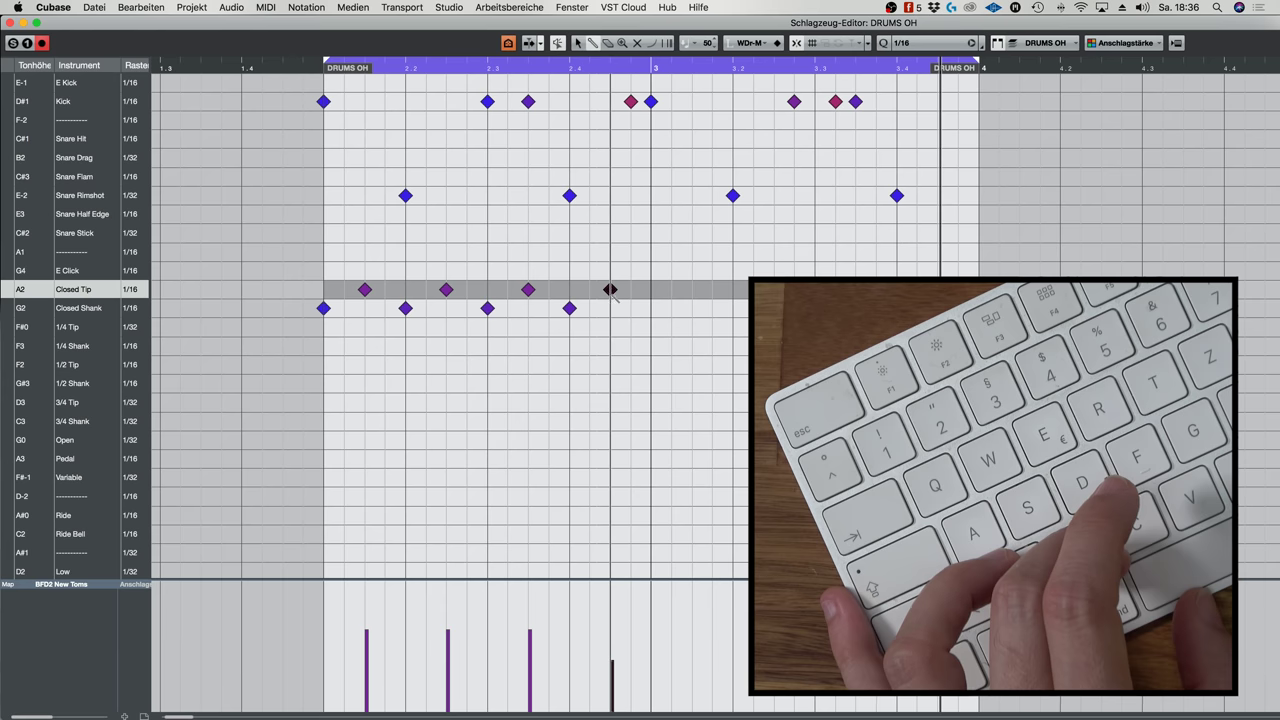
pyautogui.click(610, 289)
pyautogui.click(610, 289)
# Continue the hi-hat pattern in bar 3 with Closed Shank on beats 1 and 2 and Closed Tip at 3.1.3
pyautogui.click(651, 308)
pyautogui.click(692, 289)
pyautogui.click(733, 308)
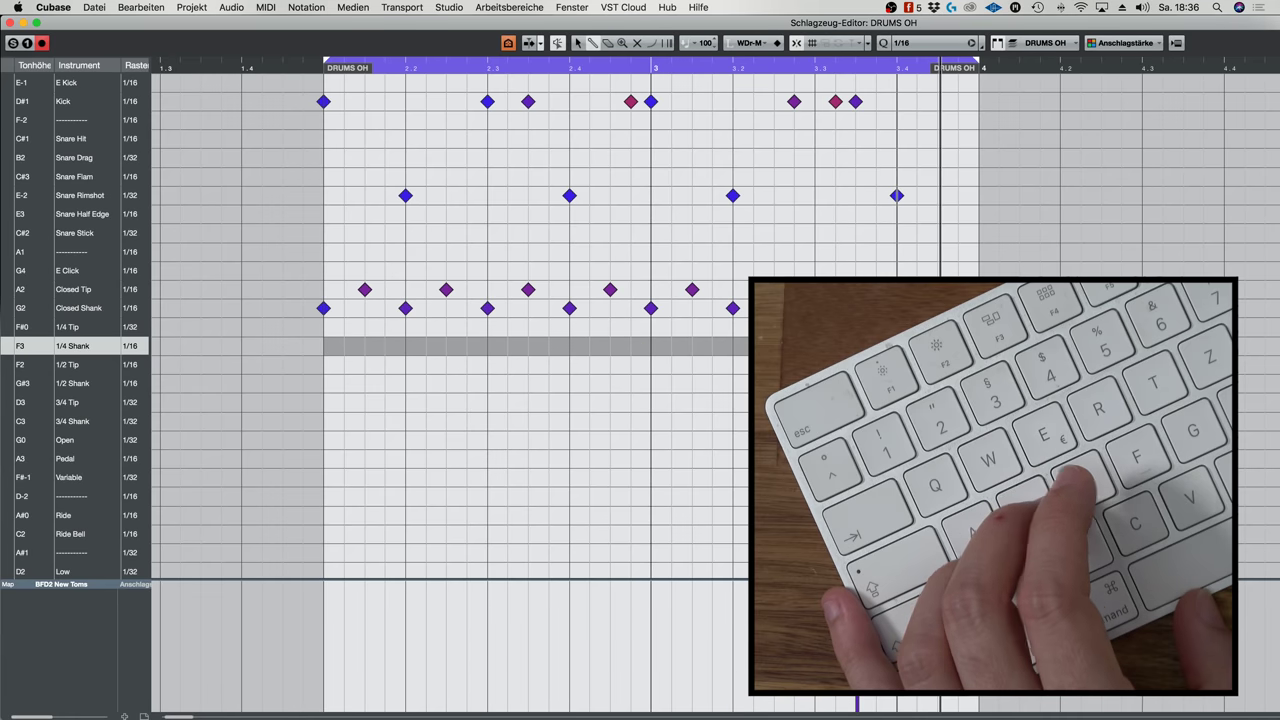
# Replace the Closed Shank hit at 2.1 with one of velocity 100
pyautogui.click(80, 308)
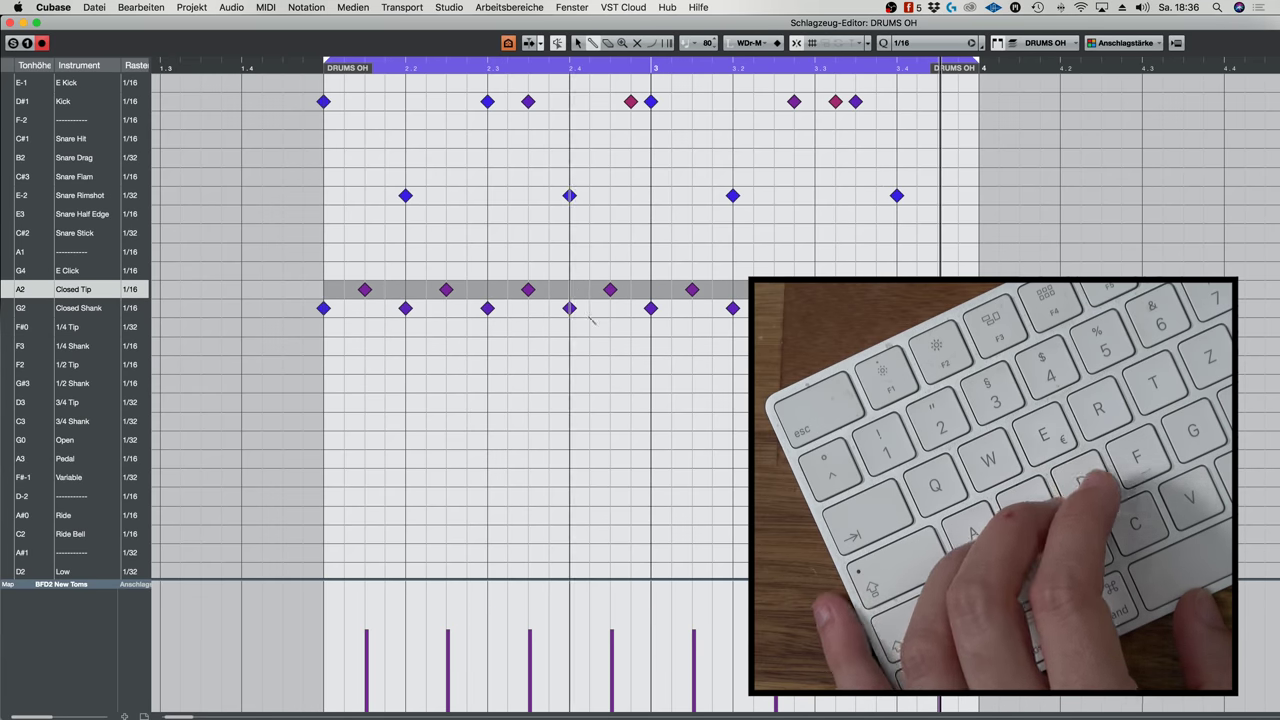
pyautogui.click(323, 308)
pyautogui.click(323, 308)
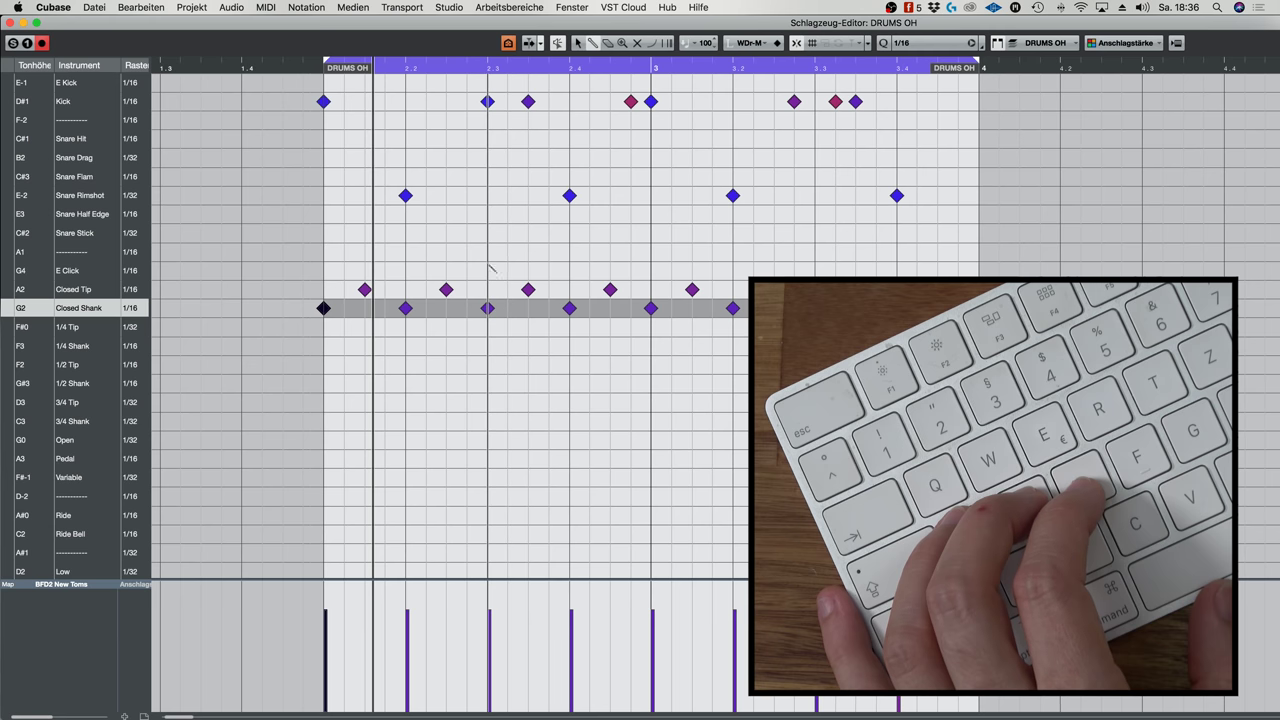
# With the Drumstick tool at velocity 15, try Snare Drag and Snare Hit at 2.1.4, but keep only a Snare Hit at 2.1.2
pyautogui.rightClick(462, 211)
pyautogui.rightClick(469, 193)
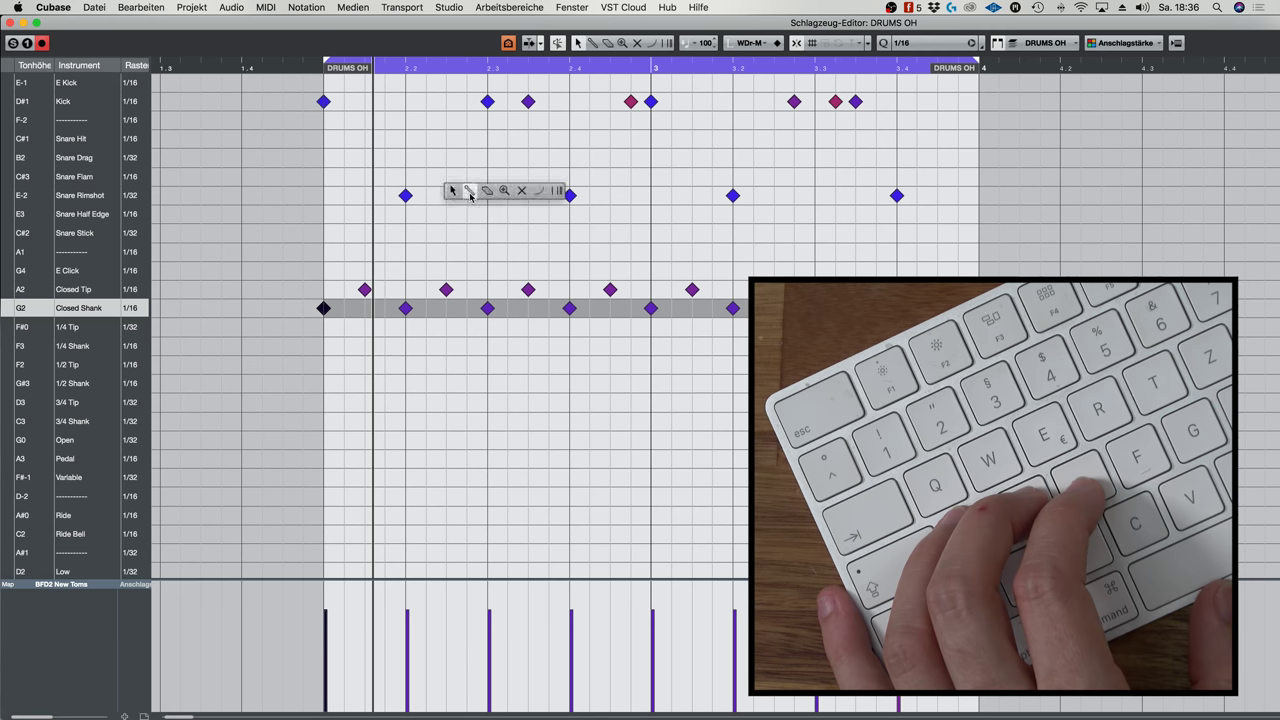
pyautogui.click(469, 193)
pyautogui.click(385, 120)
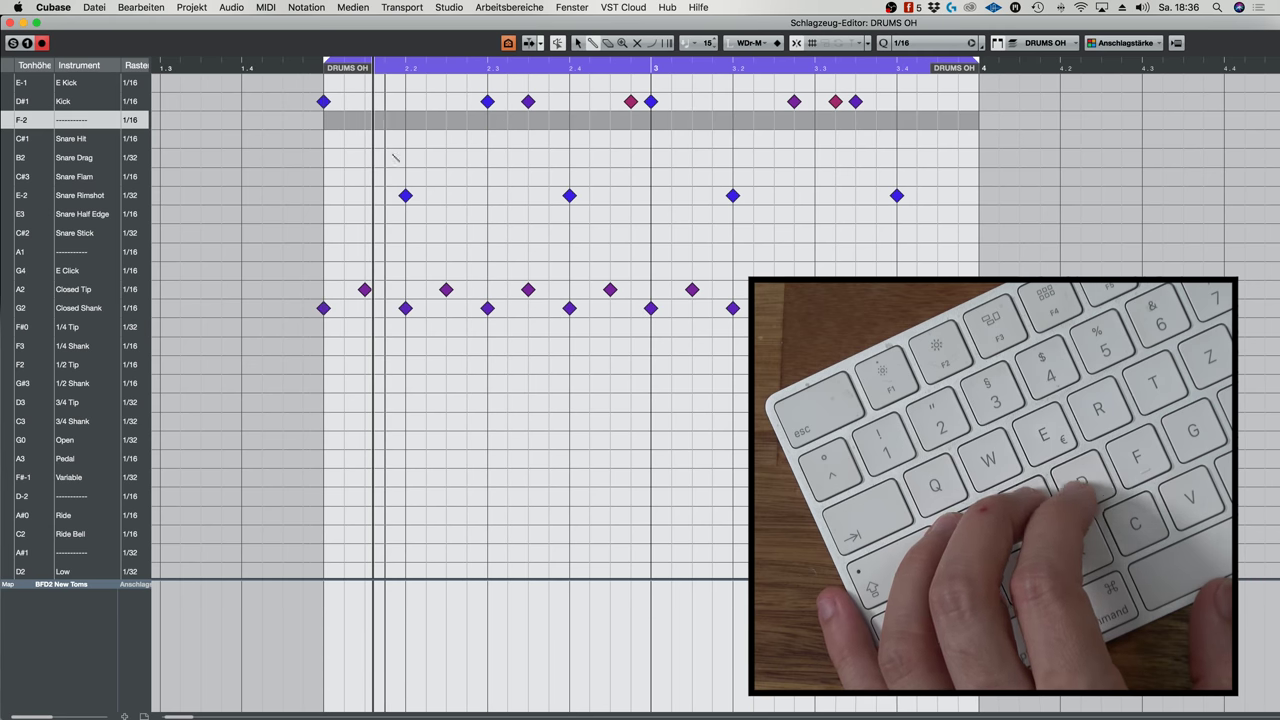
pyautogui.click(385, 157)
pyautogui.click(385, 138)
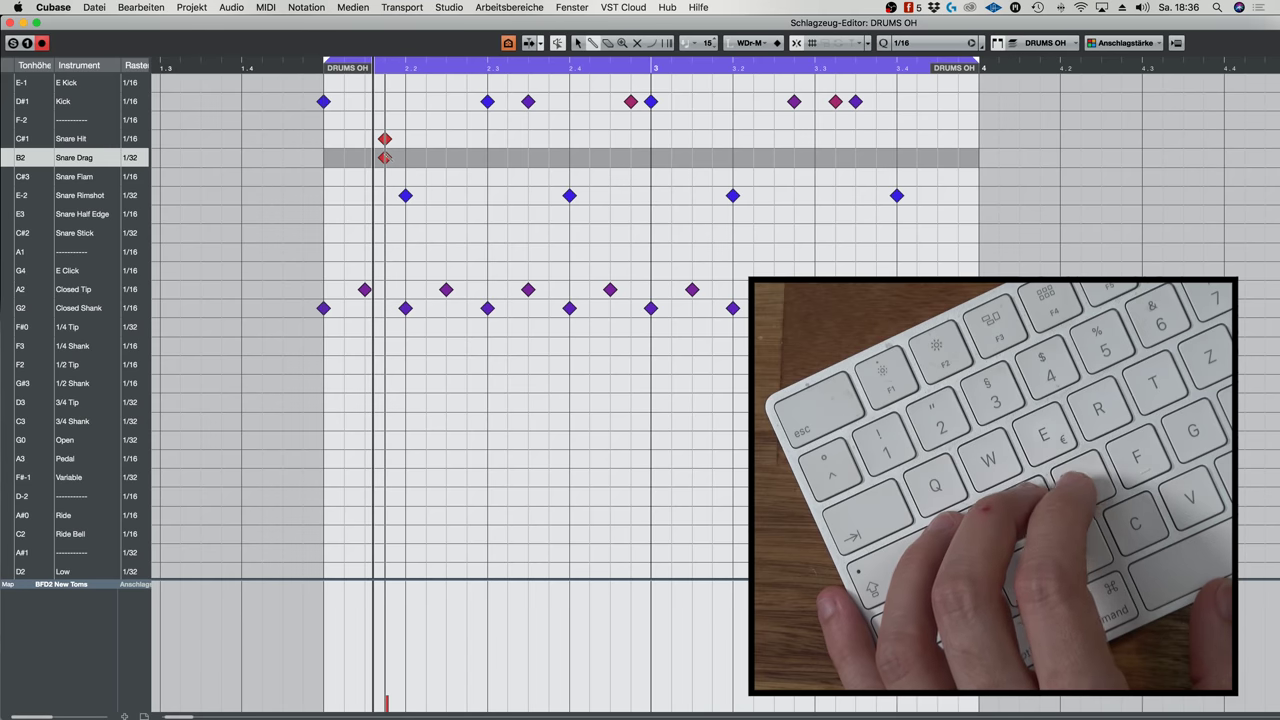
pyautogui.click(385, 140)
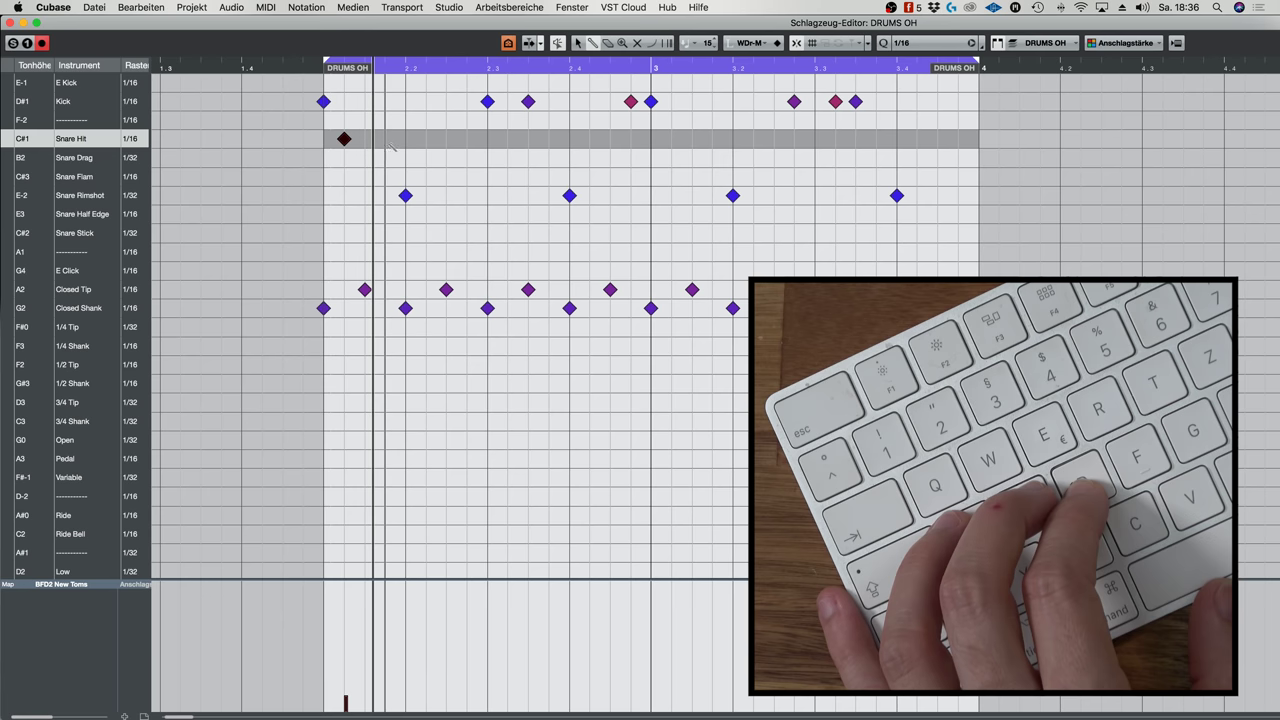
# Add velocity-15 ghost notes: Snare Hits at 2.2.2, 2.2.4, 2.3.2 and 2.3.4, and a Snare Drag at 3.1.2
pyautogui.press('s')
pyautogui.press('s')
pyautogui.press('s')
pyautogui.click(545, 157)
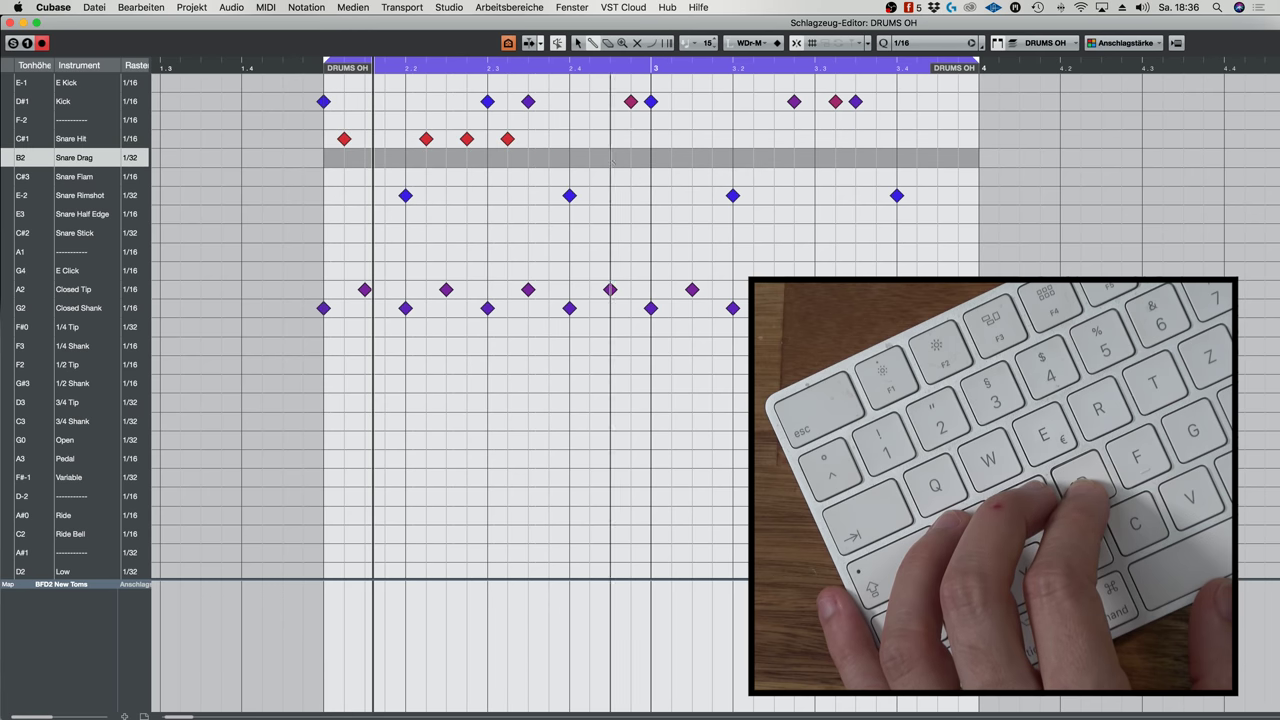
pyautogui.click(671, 157)
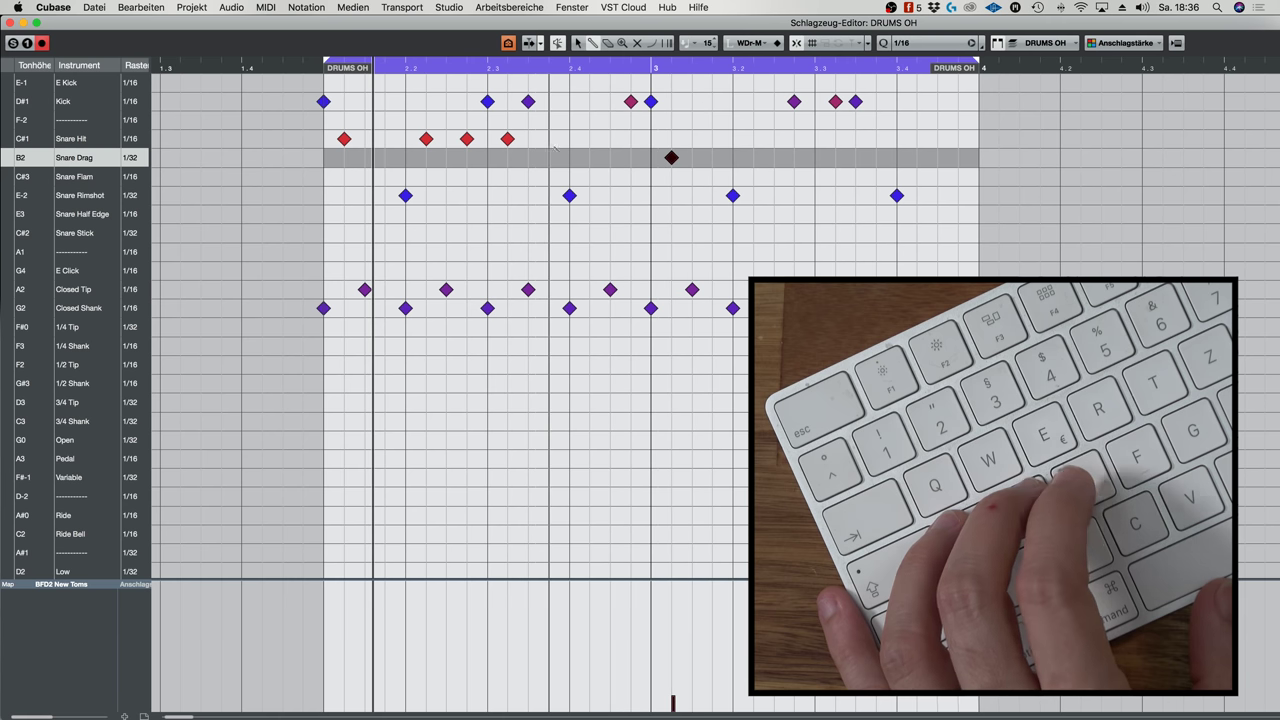
pyautogui.press('s')
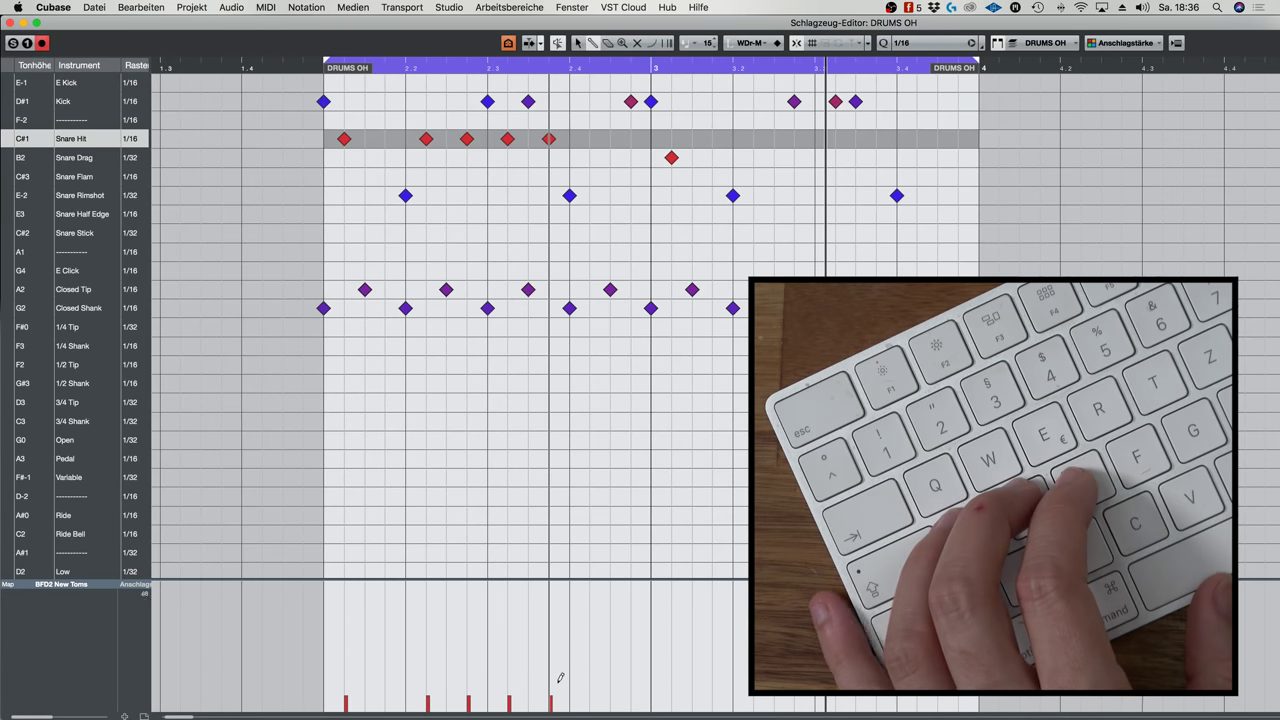
# Lower the velocities of the Snare Hits from 2.2.2 onward, and delete the ones at 2.3.4 and 2.2.2
pyautogui.click(468, 705)
pyautogui.click(510, 705)
pyautogui.click(550, 706)
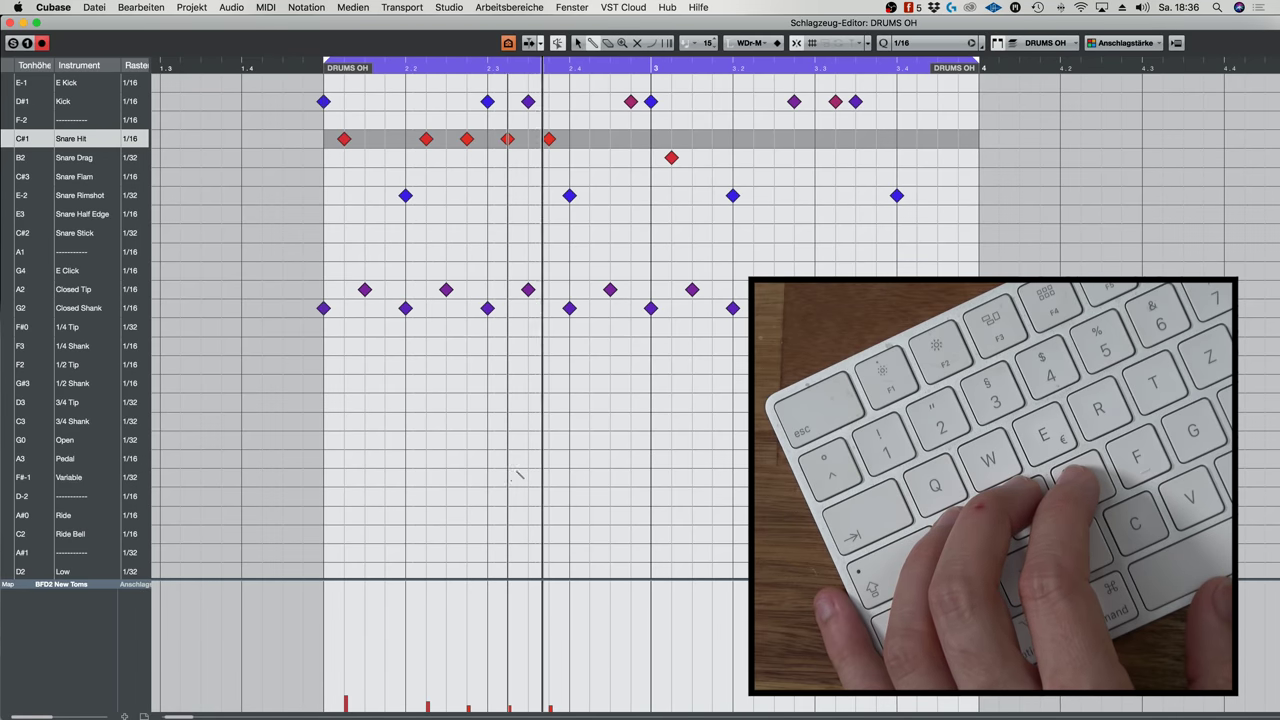
pyautogui.press('super+x')
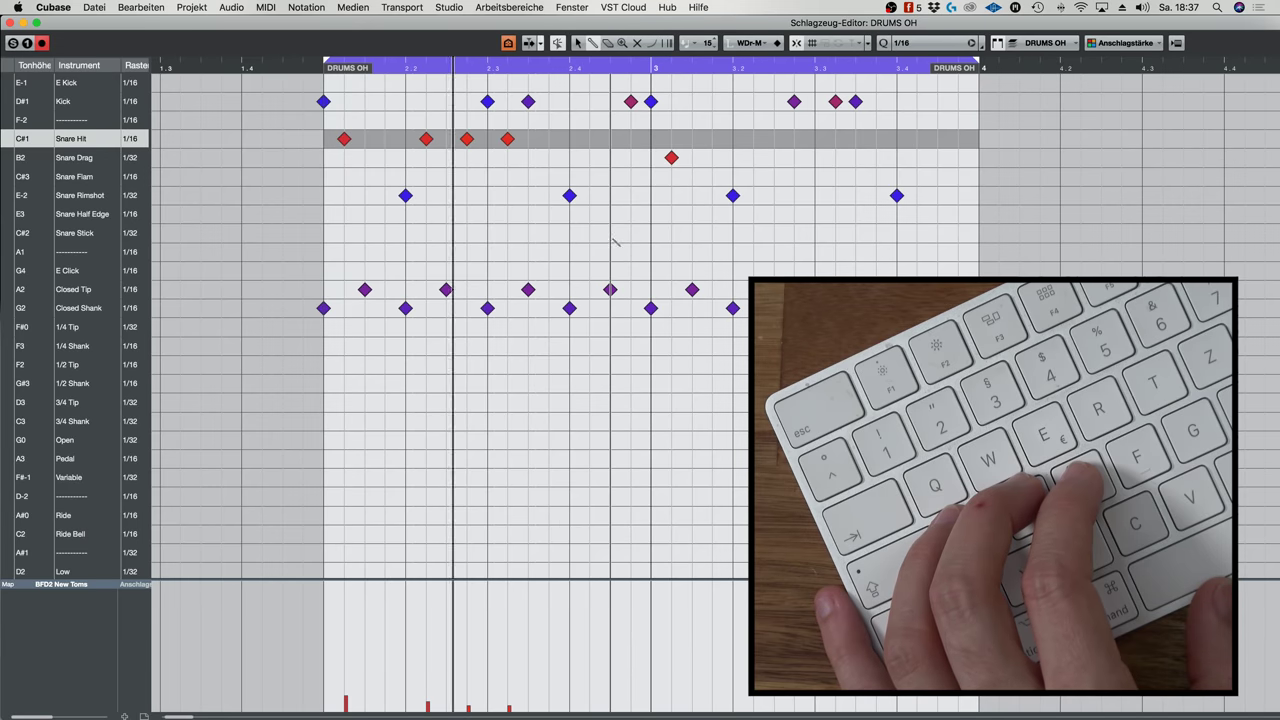
pyautogui.press('super+x')
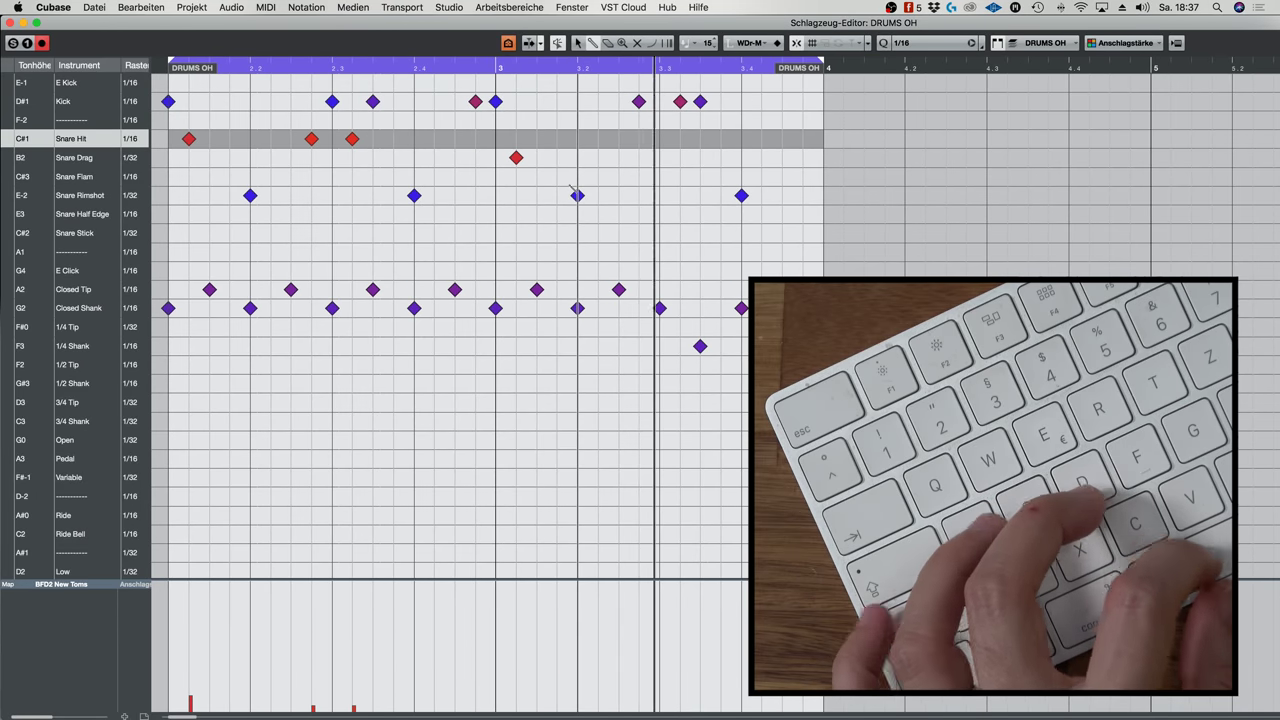
# Add a Kick of velocity 15 at 3.1.4 and audition the loop
pyautogui.press('c')
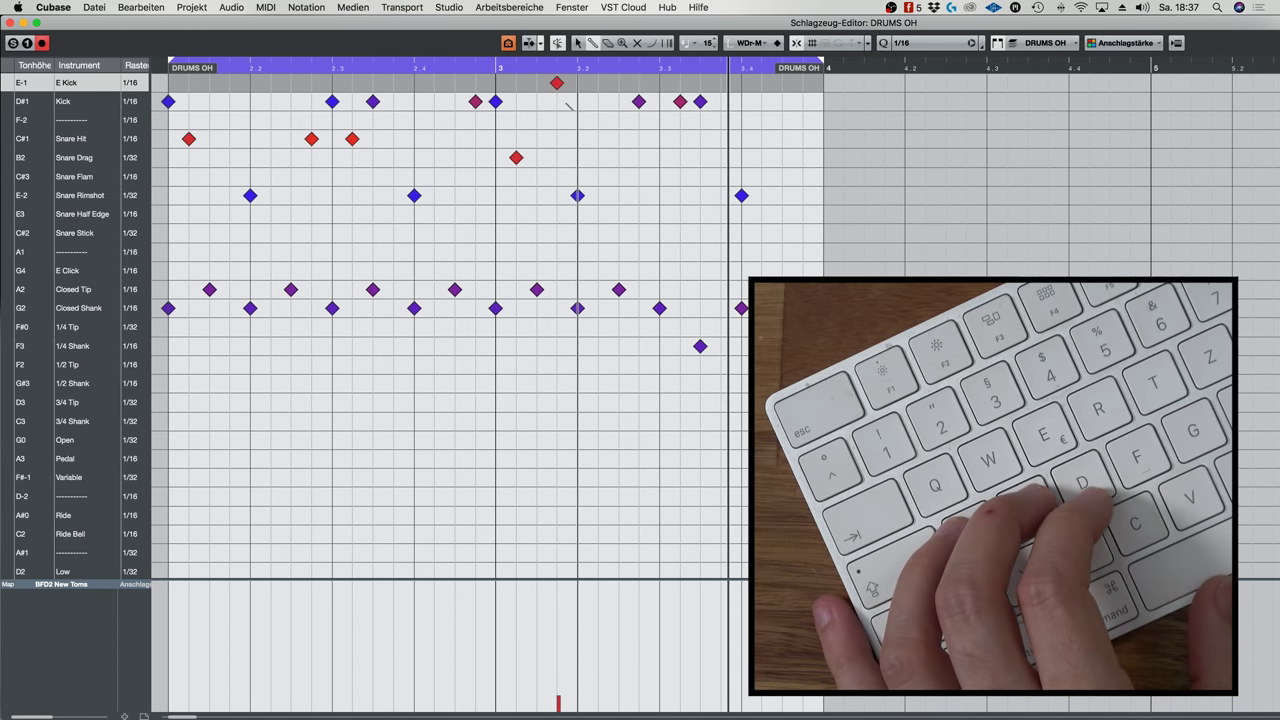
pyautogui.press('d')
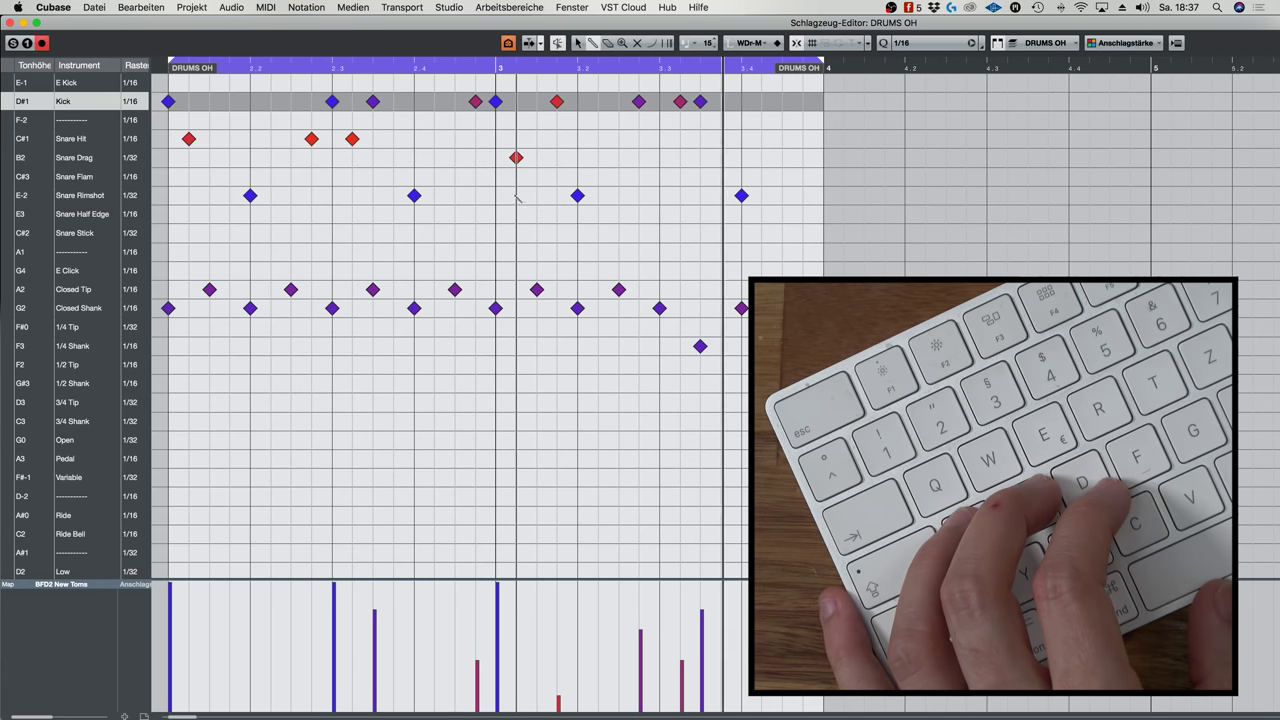
pyautogui.press('space')
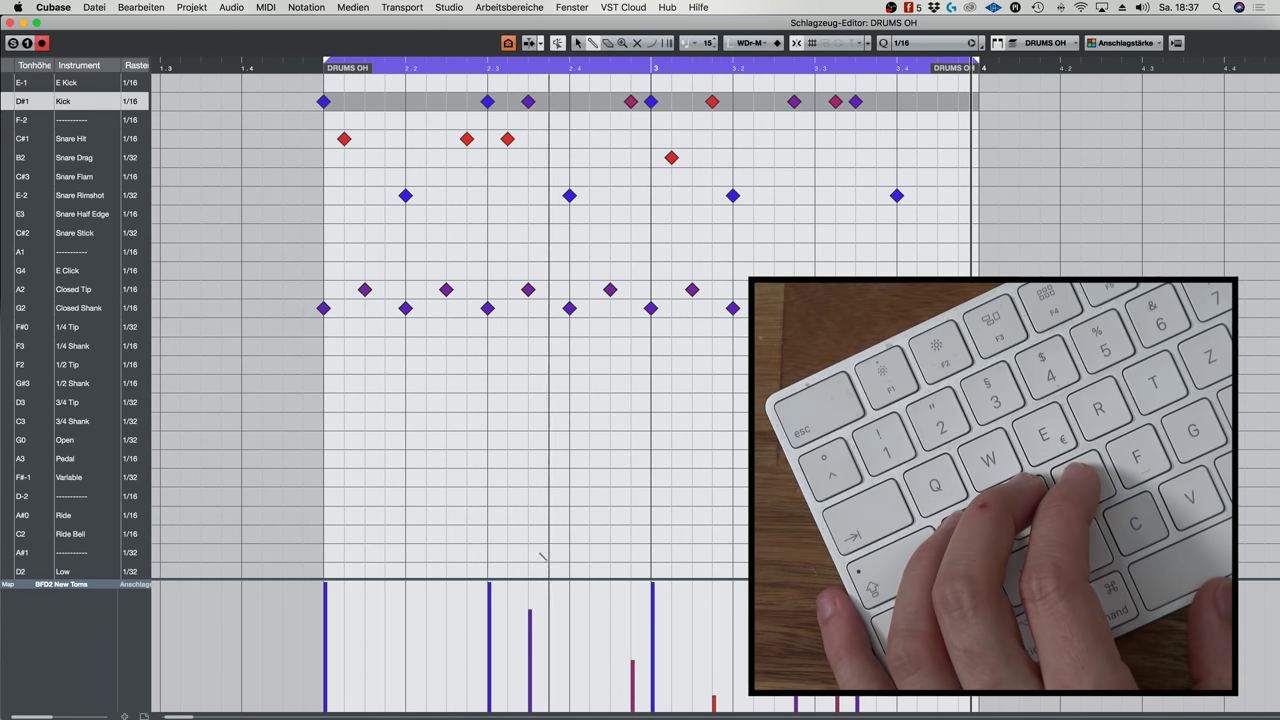
# Make the Snare Hit at 2.3.2 slightly louder than the one at 2.2.4, and choose the Drumstick tool again
pyautogui.click(508, 140)
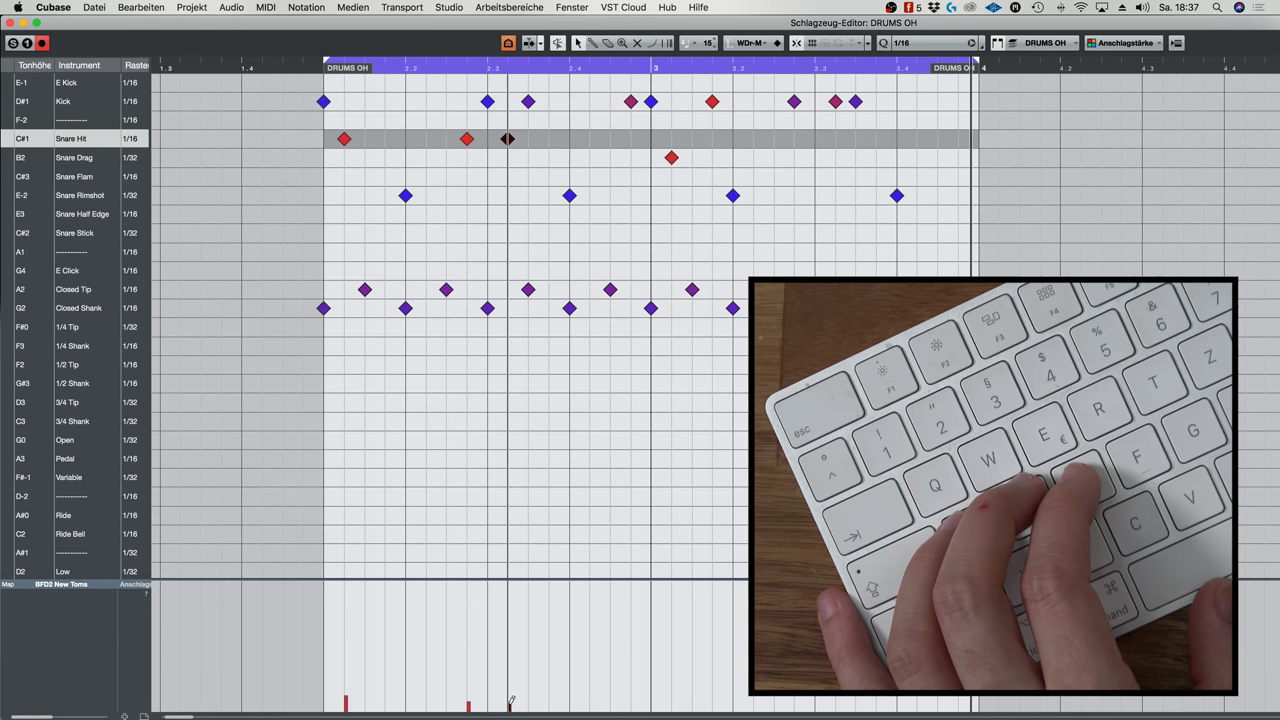
pyautogui.rightClick(586, 429)
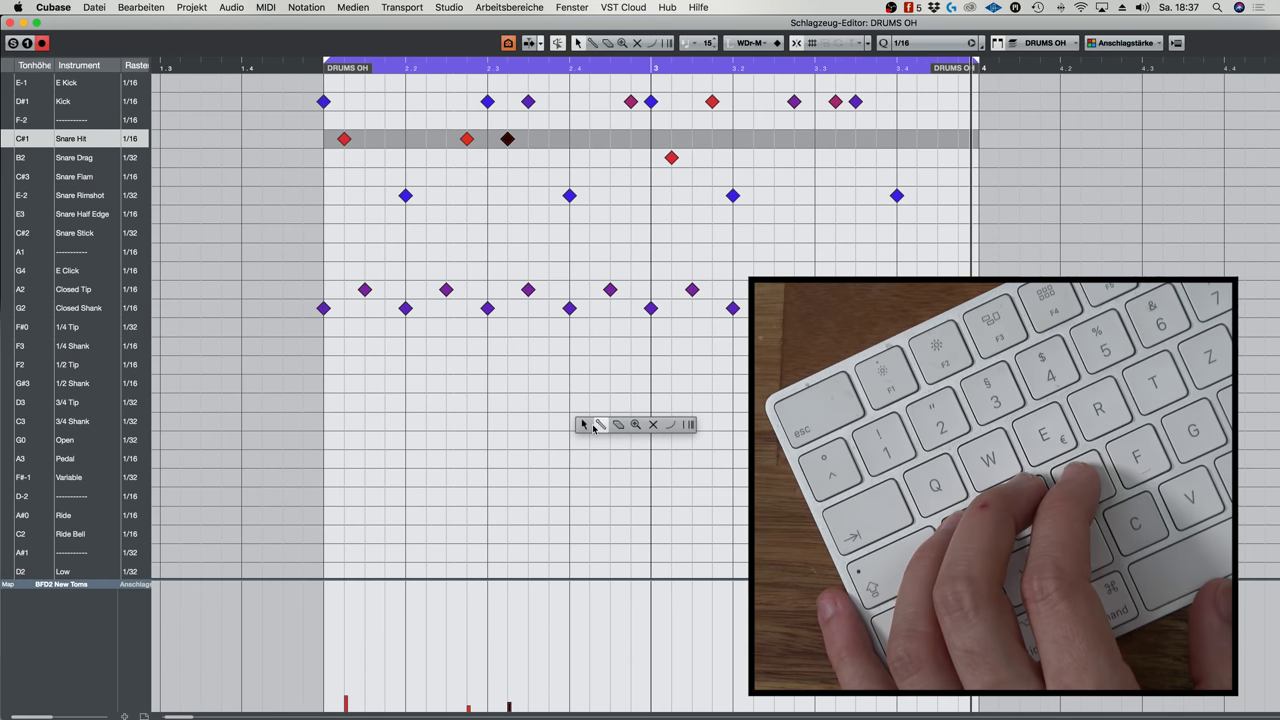
pyautogui.click(600, 420)
# Add a Snare Drag of velocity 15 at 3.2.3 and play the loop
pyautogui.hscroll(3, 601, 406)
pyautogui.hscroll(-3, 605, 415)
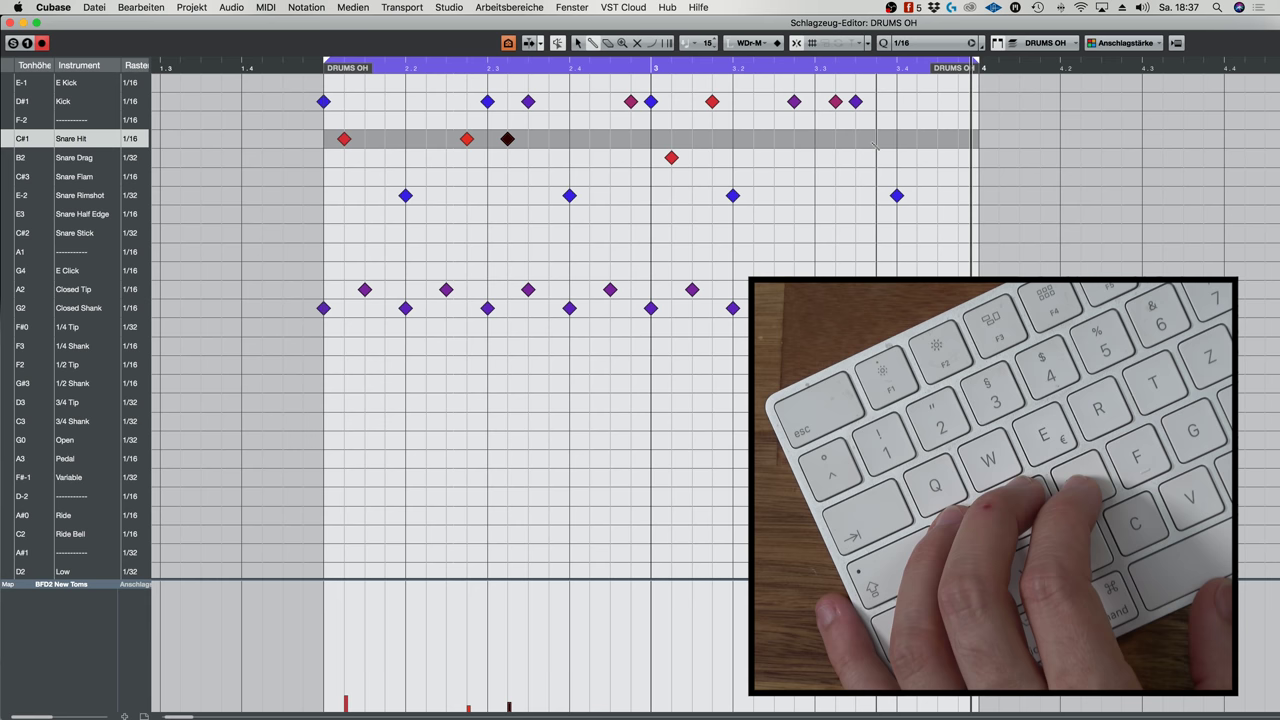
pyautogui.click(774, 157)
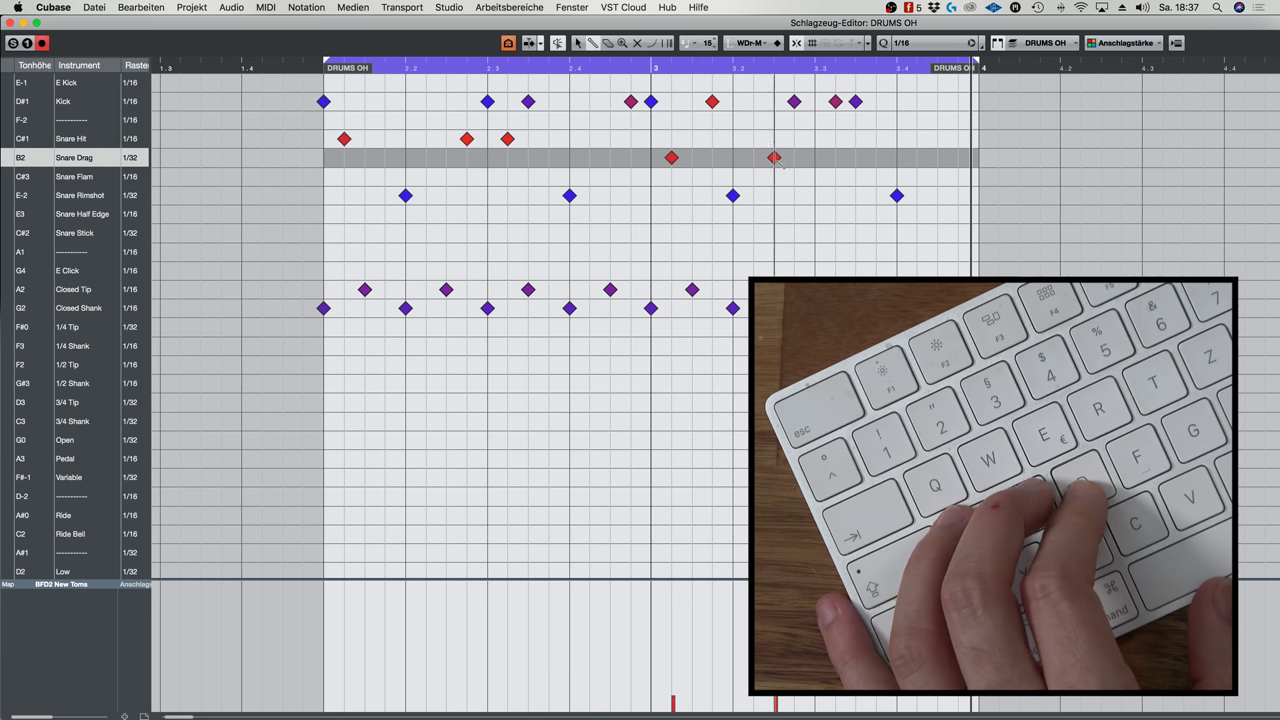
pyautogui.press('space')
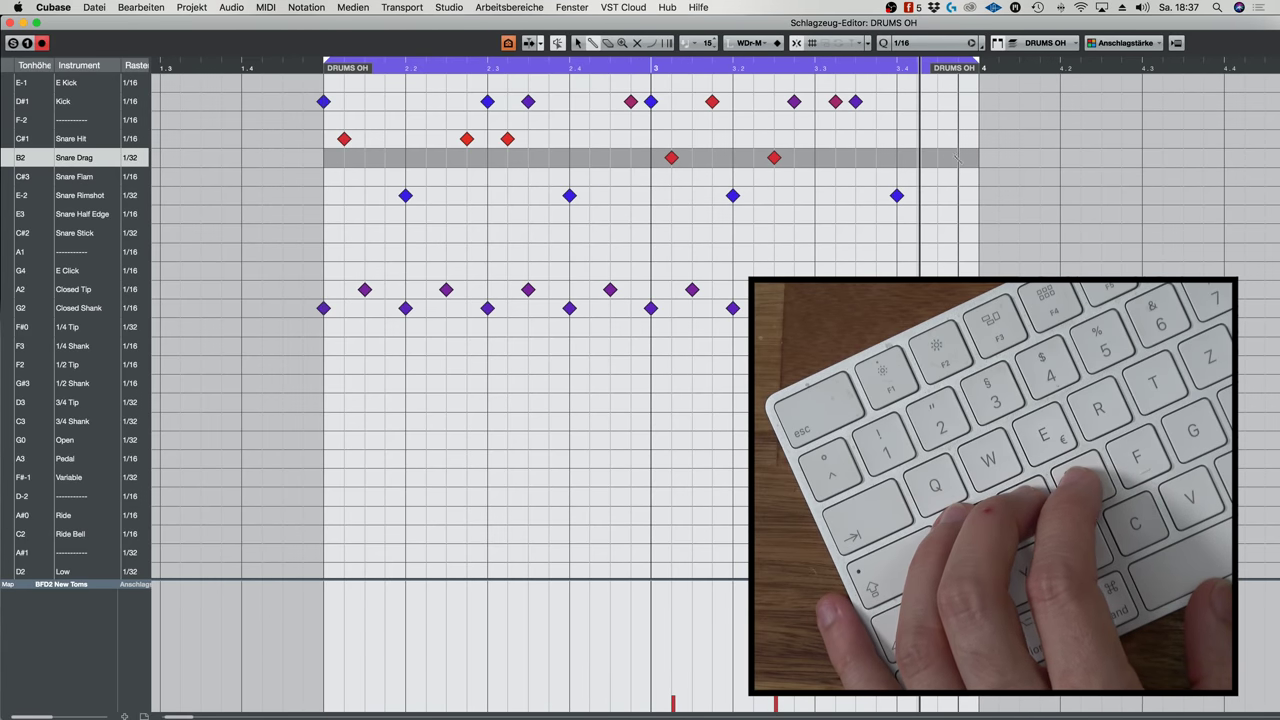
# Place ghost Snare Hits at 3.4.3 and 3.4.4, with the last one softer
pyautogui.hscroll(3, 945, 150)
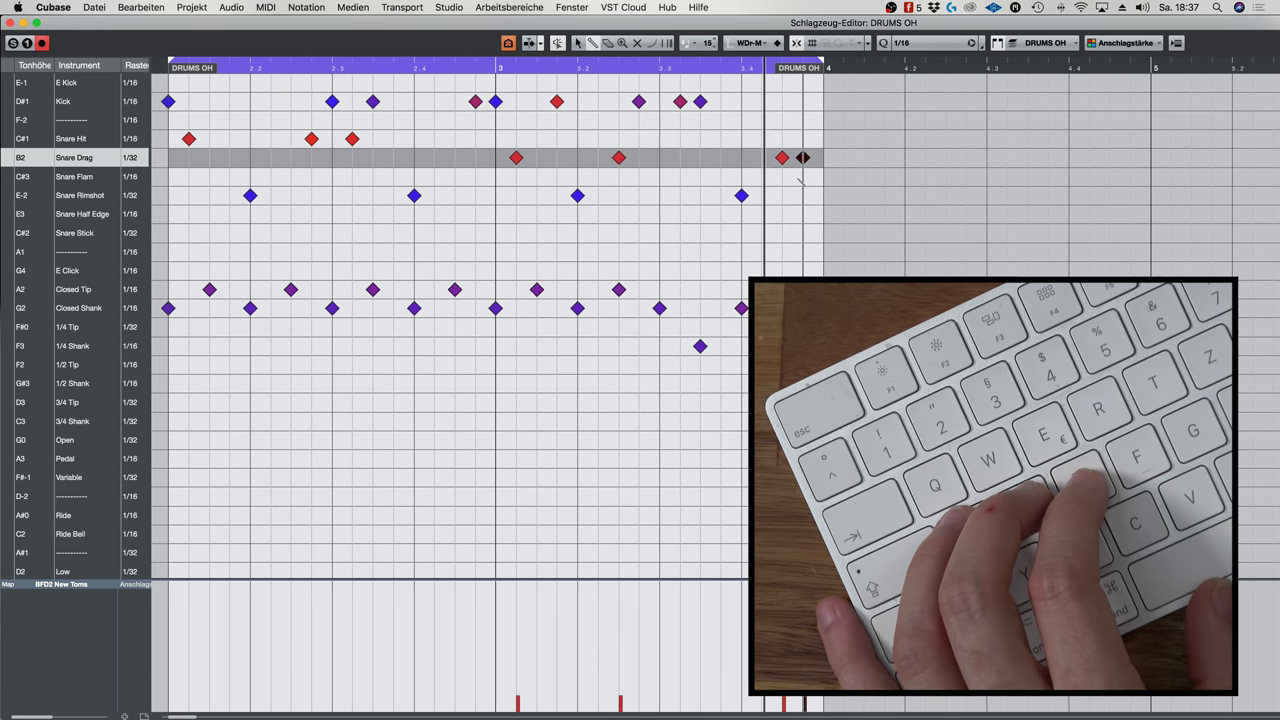
pyautogui.press('s')
pyautogui.press('s')
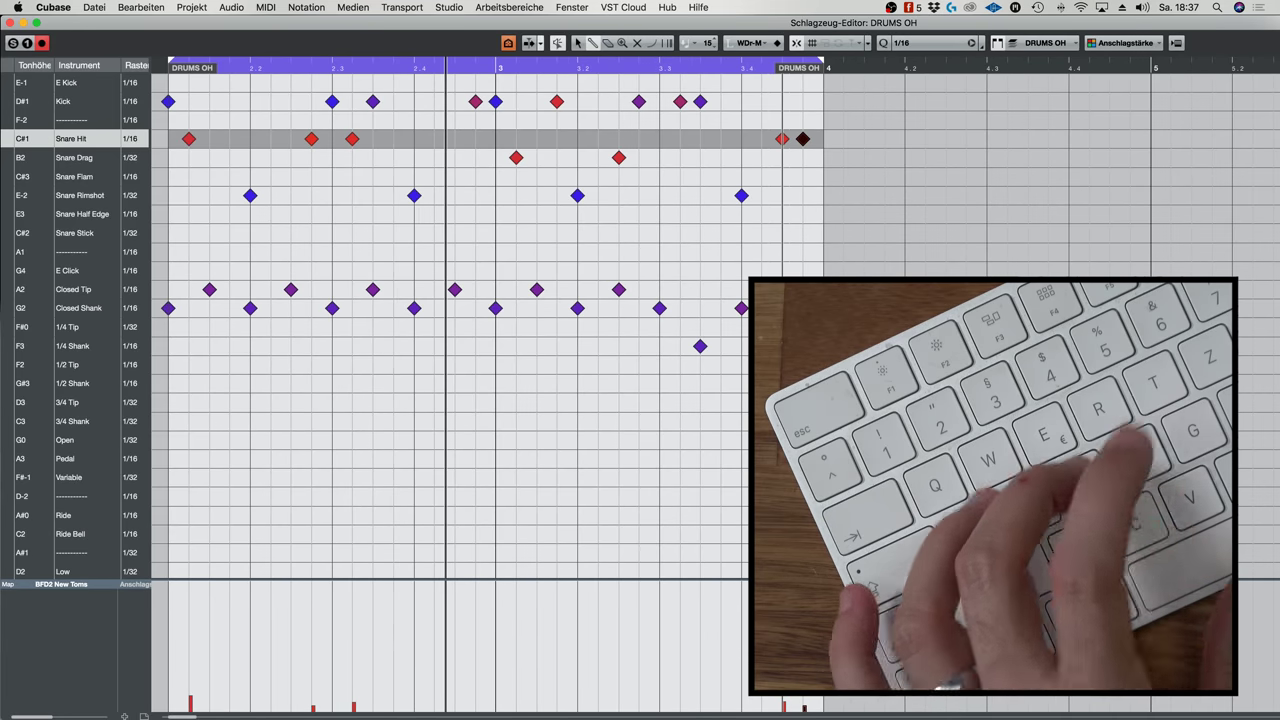
# Switch the quantize grid to 1/16 triplets (Triolisch) and turn the final Snare Hits of bar 3 into a three-note triplet
pyautogui.press('h')
pyautogui.press('h')
pyautogui.press('t')
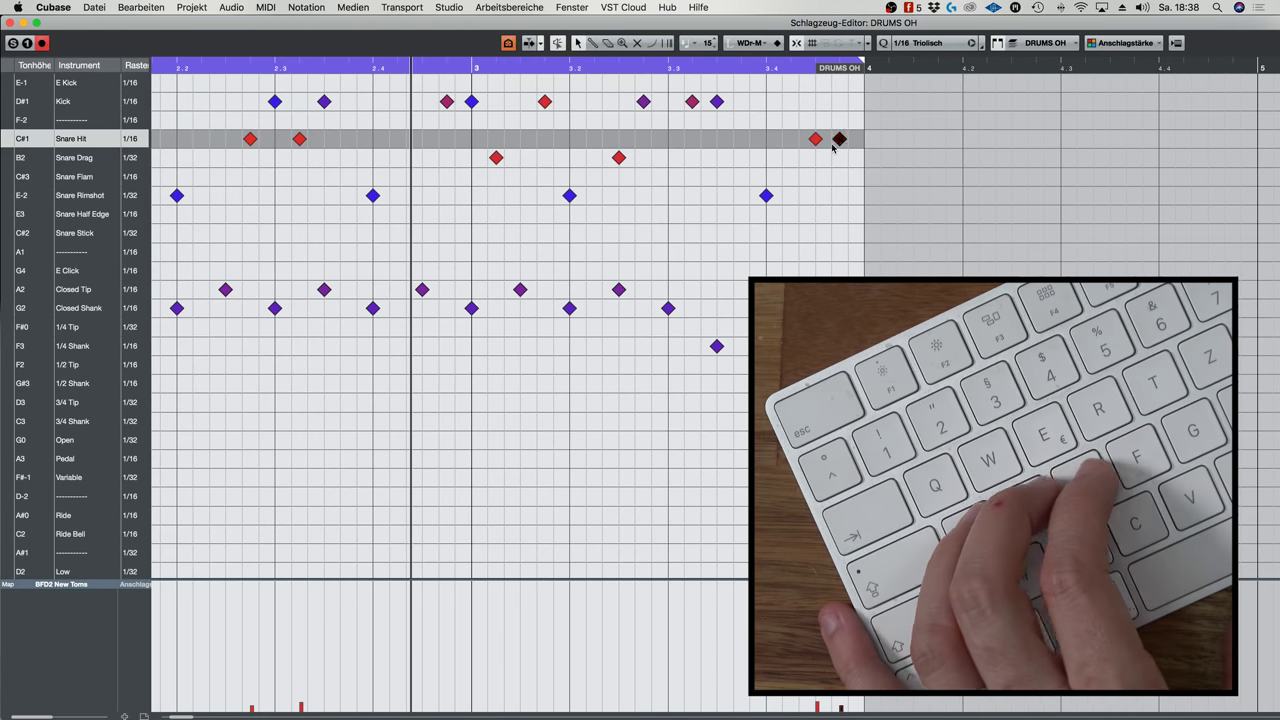
pyautogui.moveTo(833, 146); pyautogui.dragTo(825, 146)
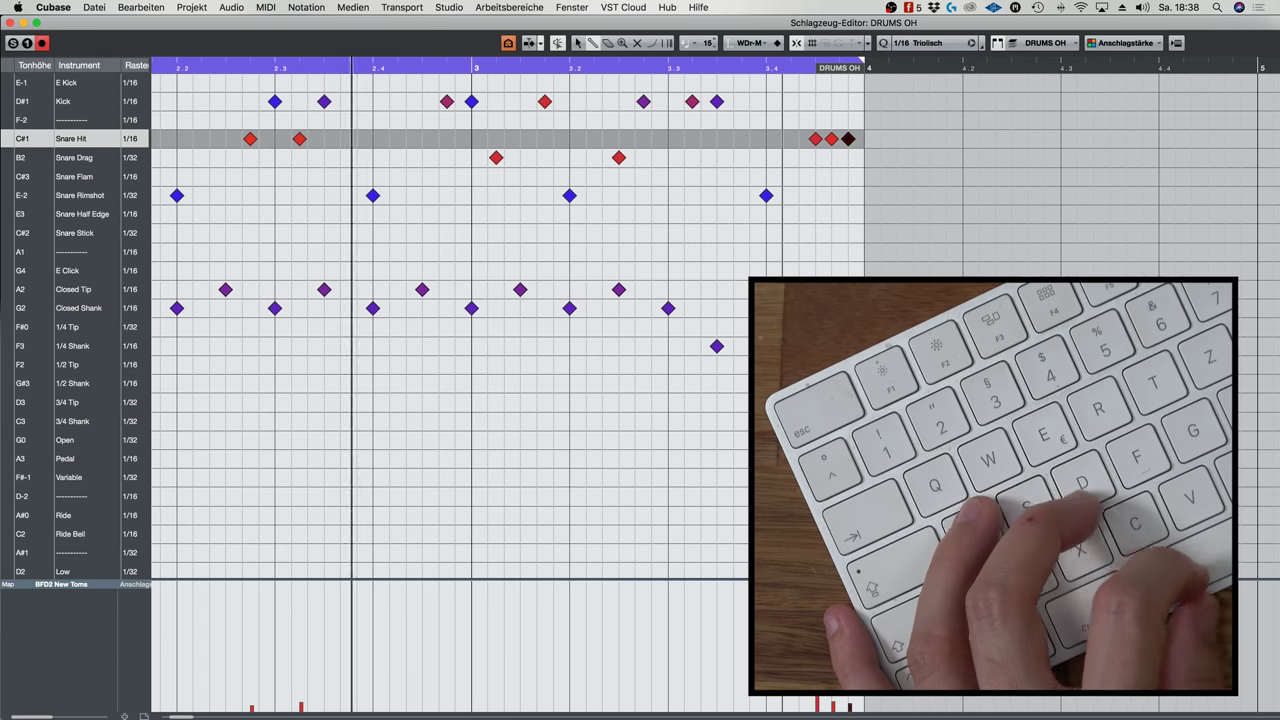
pyautogui.hscroll(-3, 727, 452)
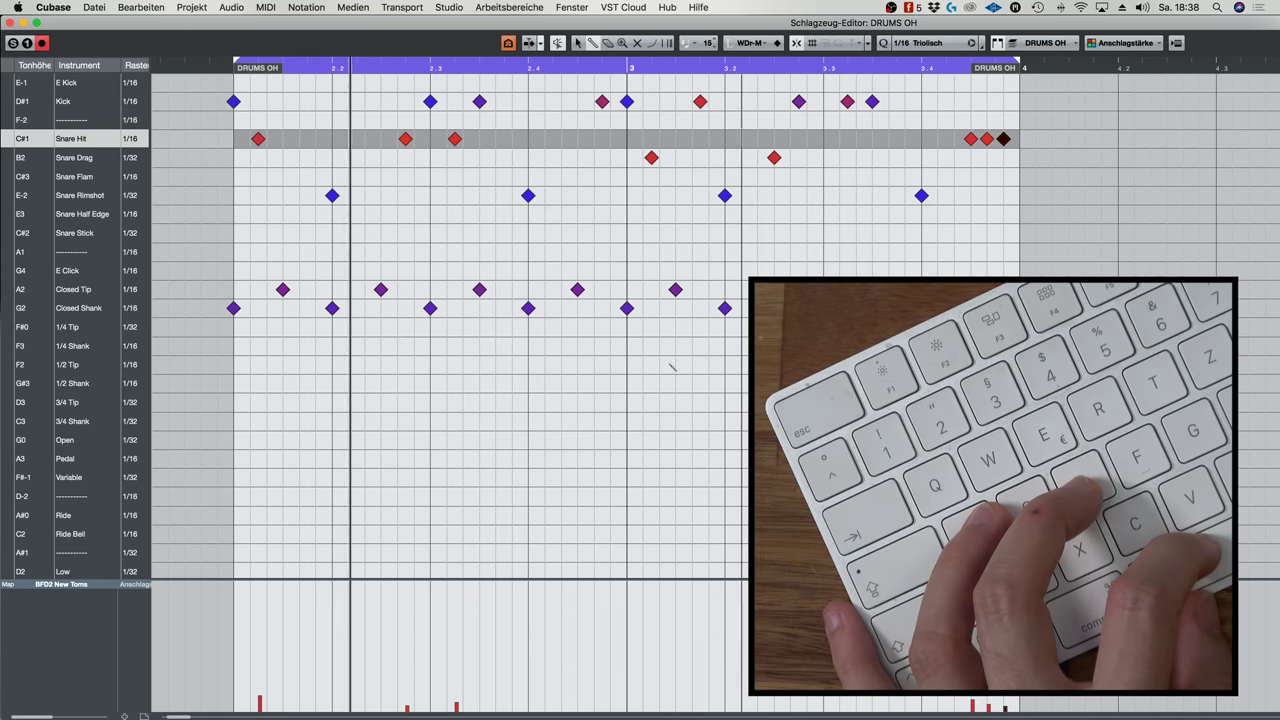
# Deselect the notes and return the quantize grid to straight 1/16
pyautogui.click(689, 447)
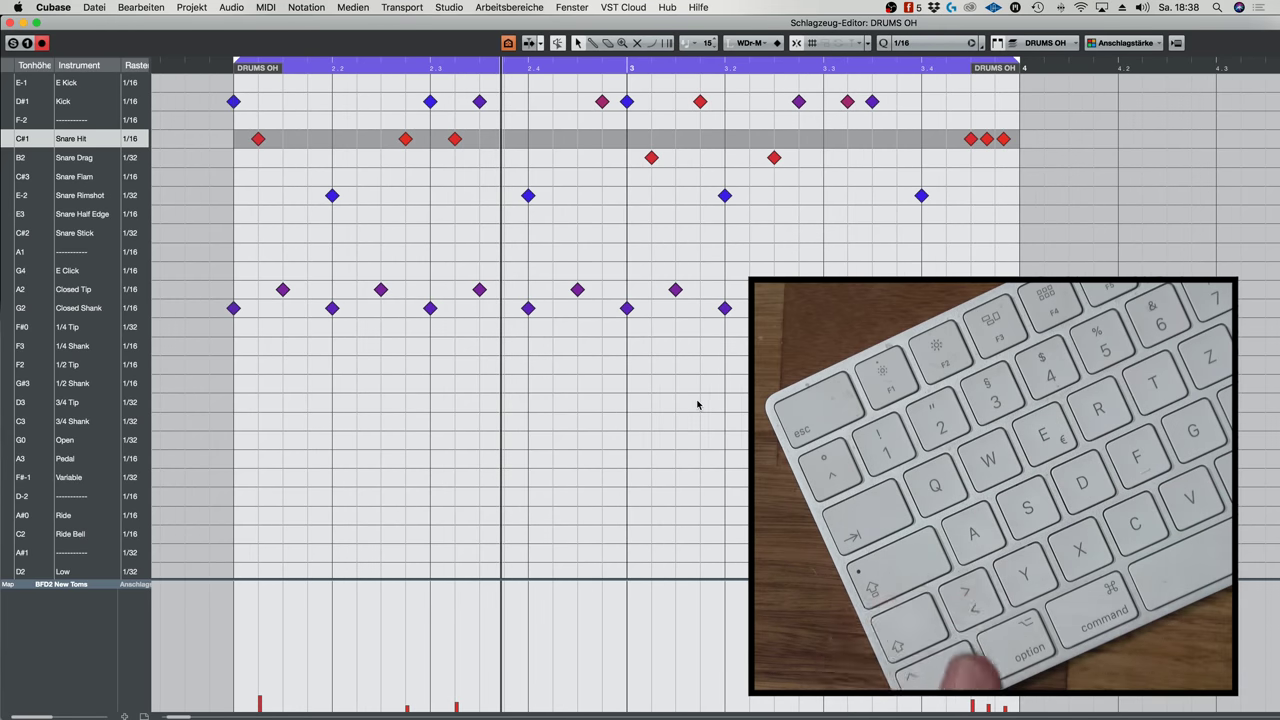
pyautogui.press('g')
pyautogui.hscroll(3, 726, 360)
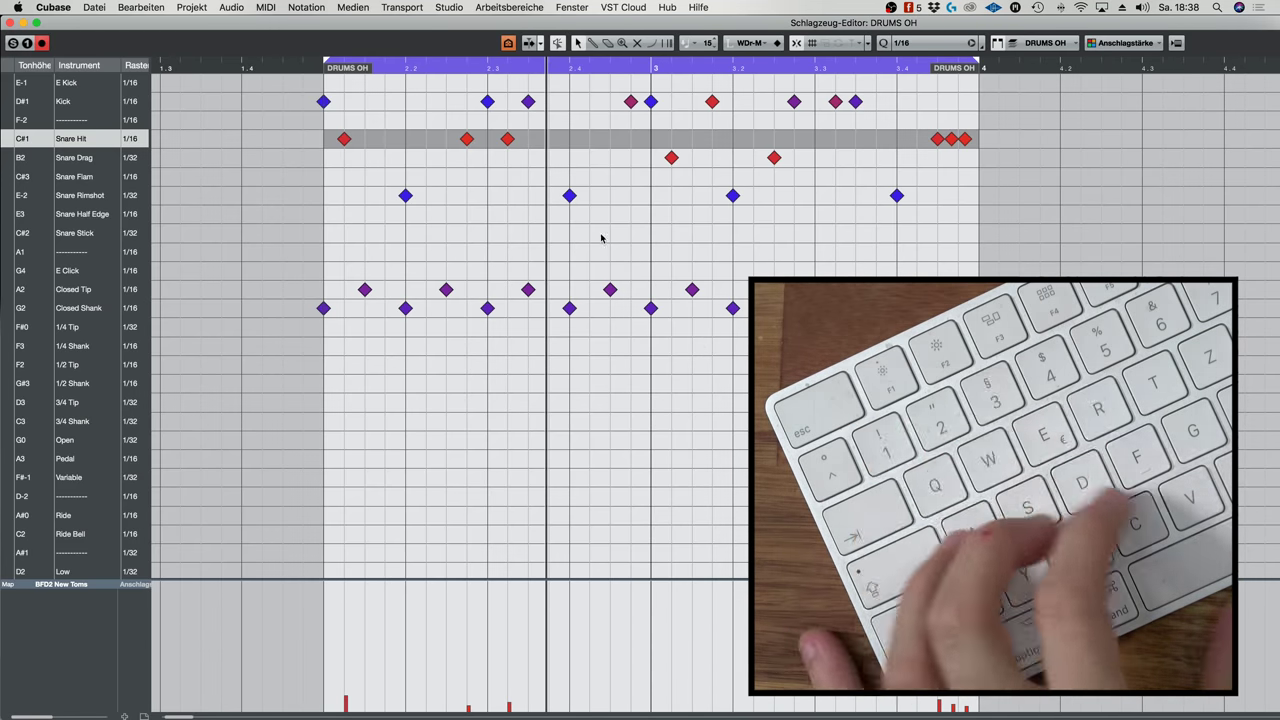
# Quantize the ghost snares, Snare Drags and softer kicks to 1/16 with 13 % swing and 7 ticks of randomness, and play the loop
pyautogui.moveTo(327, 138); pyautogui.dragTo(796, 172)
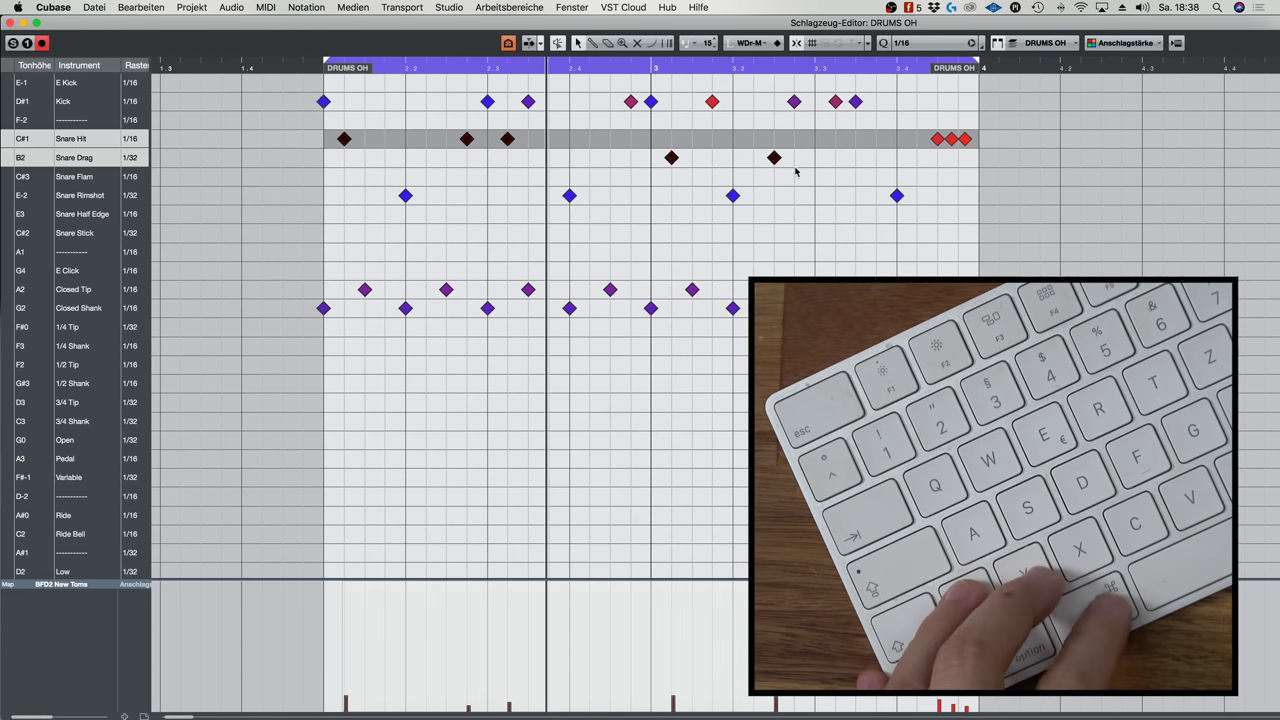
pyautogui.keyDown('shift'); pyautogui.click(629, 103); pyautogui.keyUp('shift')
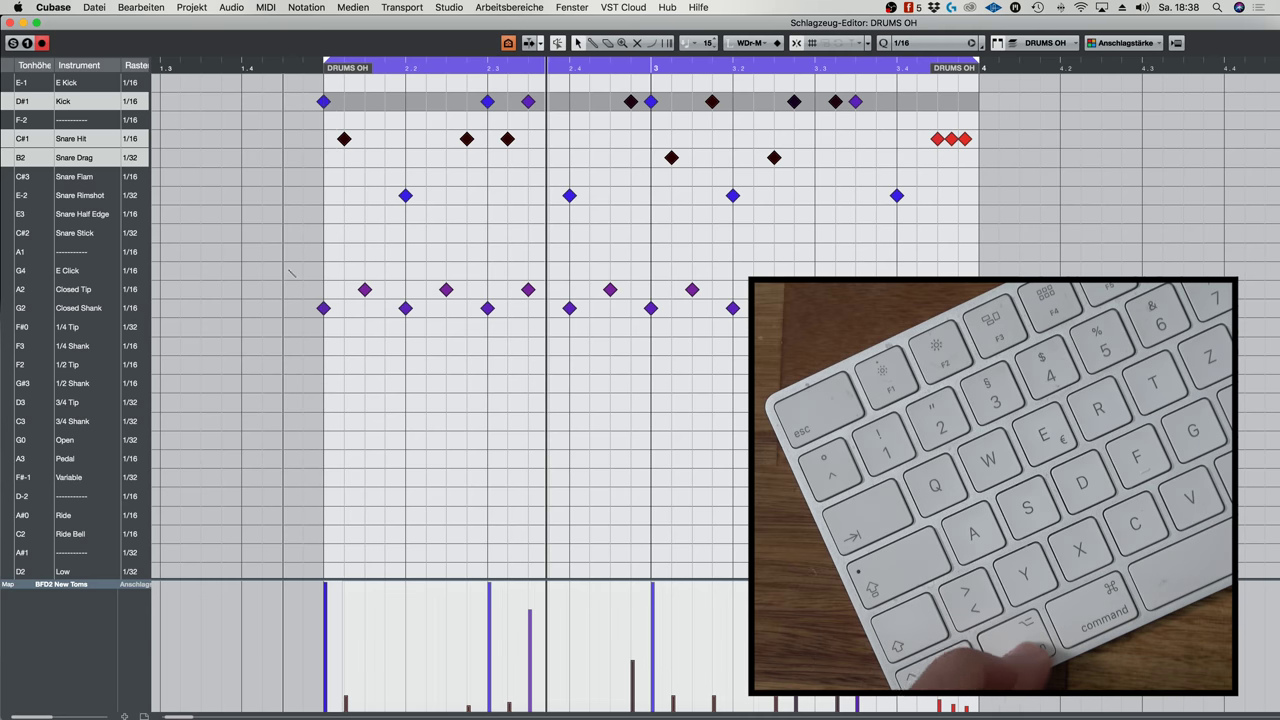
pyautogui.hotkey('alt', 'i')
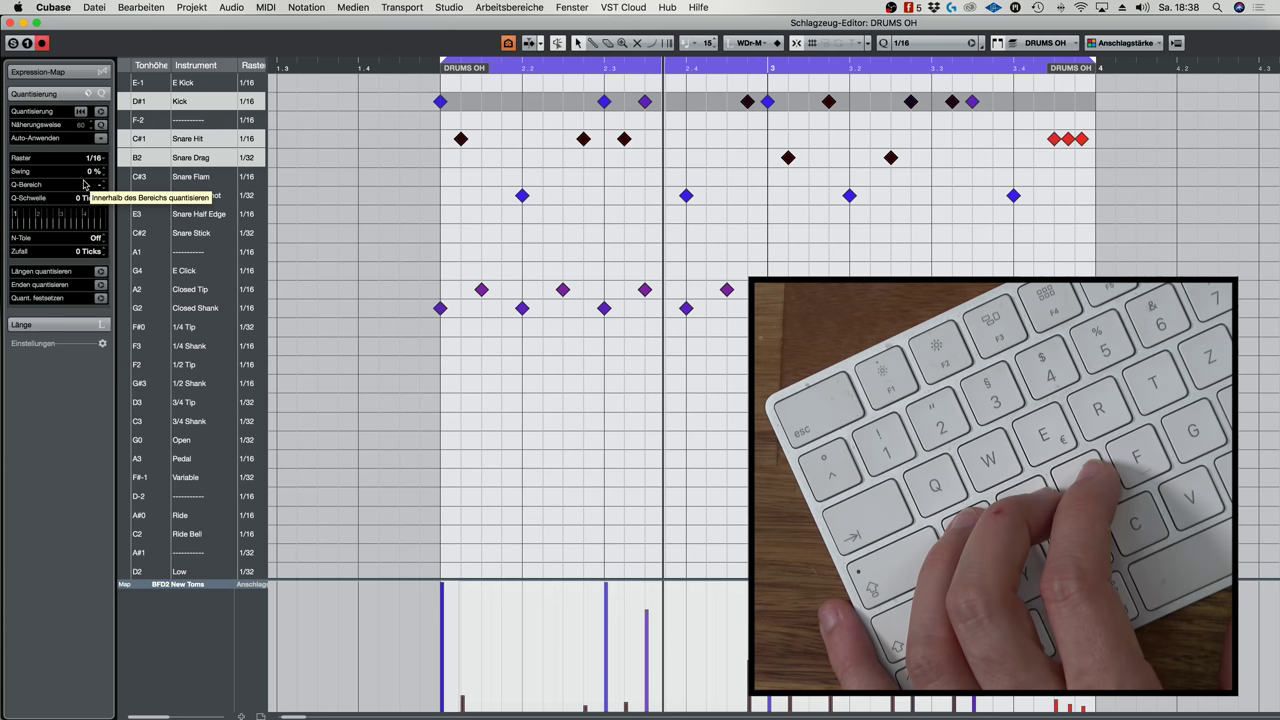
pyautogui.moveTo(91, 173); pyautogui.dragTo(96, 18)
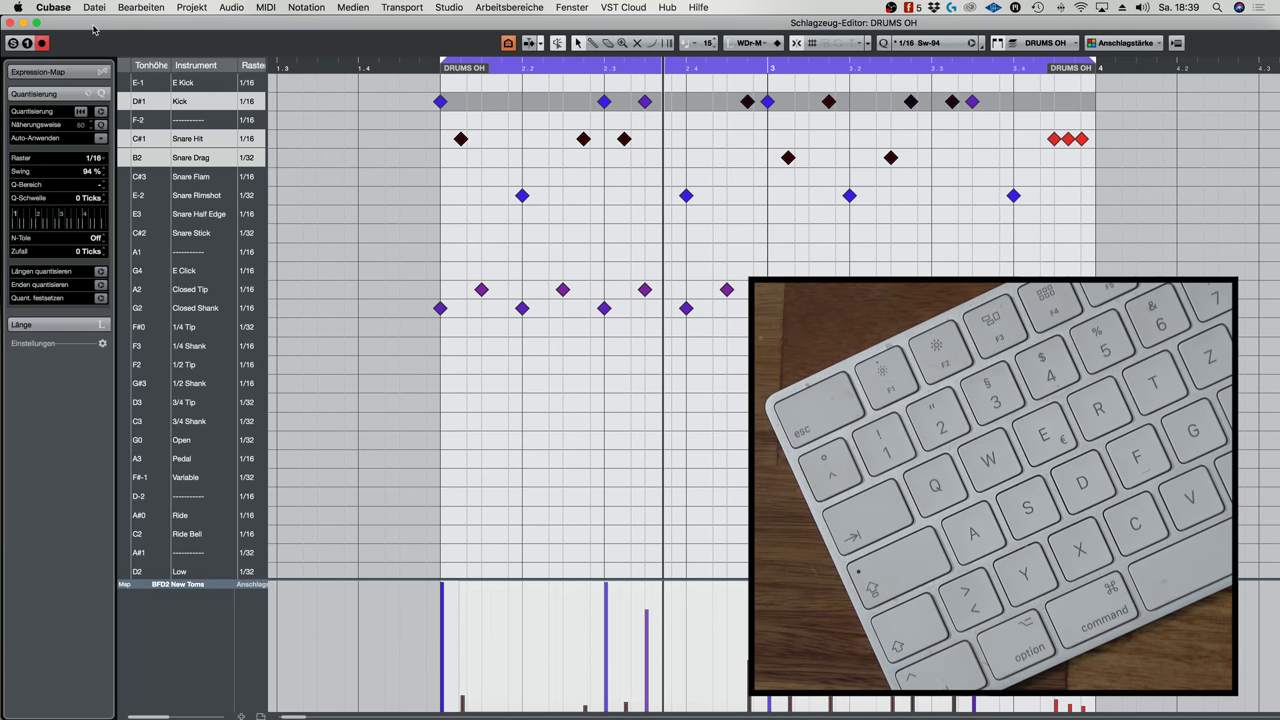
pyautogui.moveTo(97, 102); pyautogui.dragTo(116, 193)
pyautogui.moveTo(112, 84); pyautogui.dragTo(101, 257)
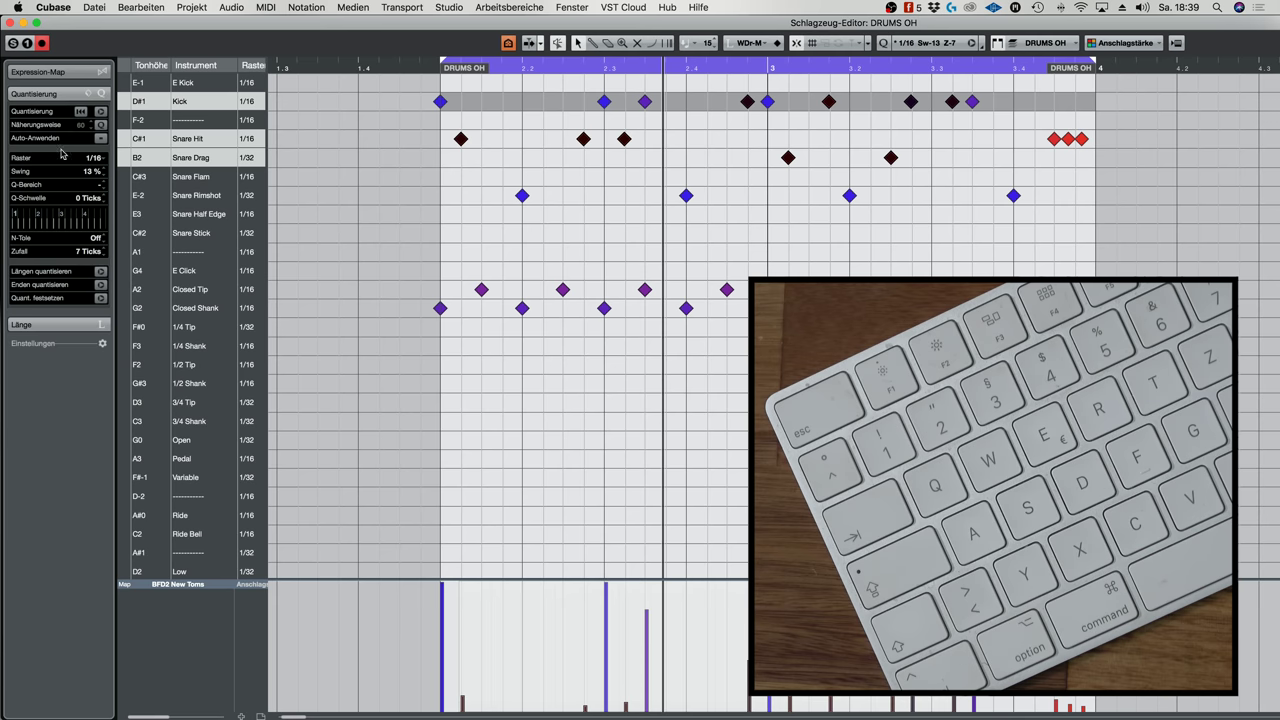
pyautogui.click(100, 140)
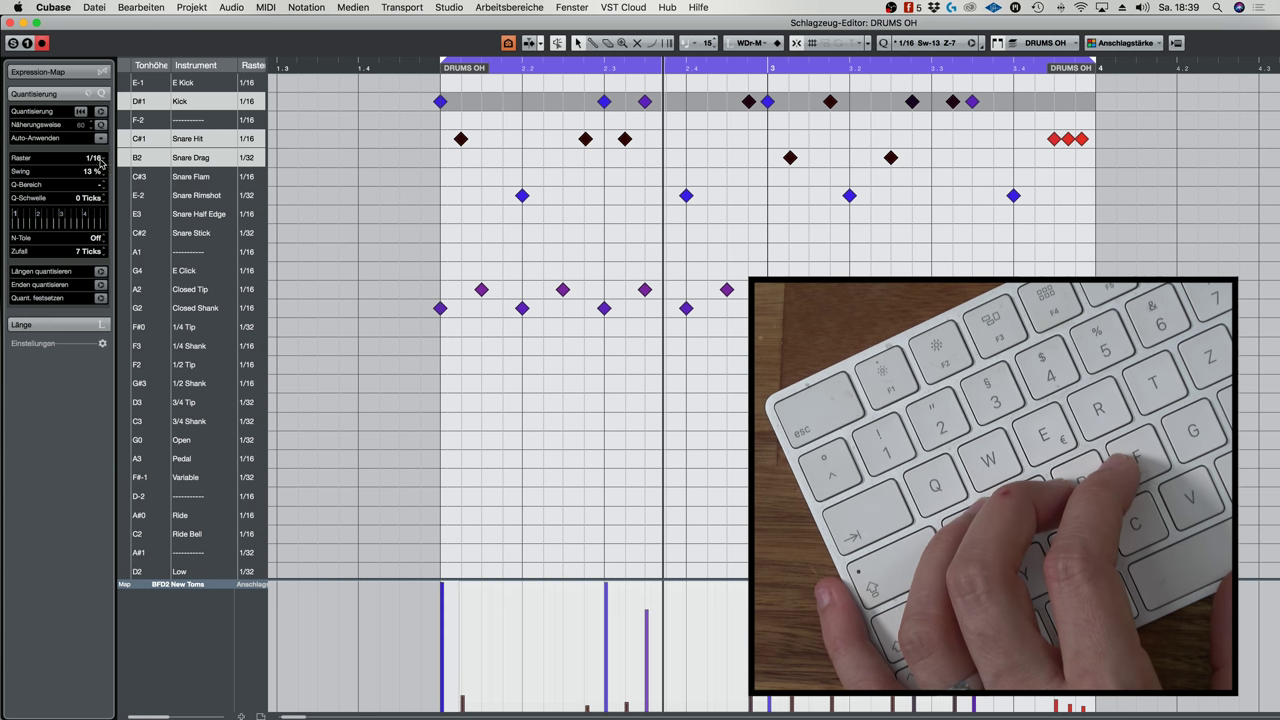
pyautogui.hotkey('alt', 'i')
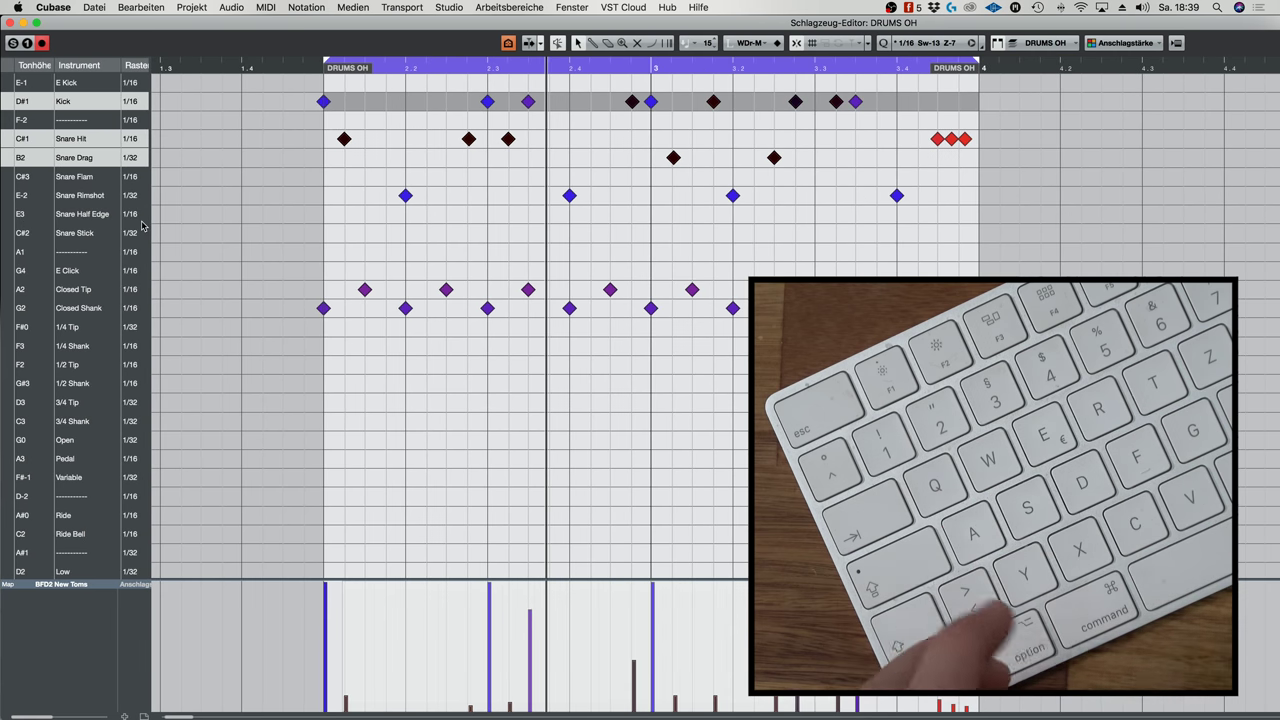
pyautogui.press('space')
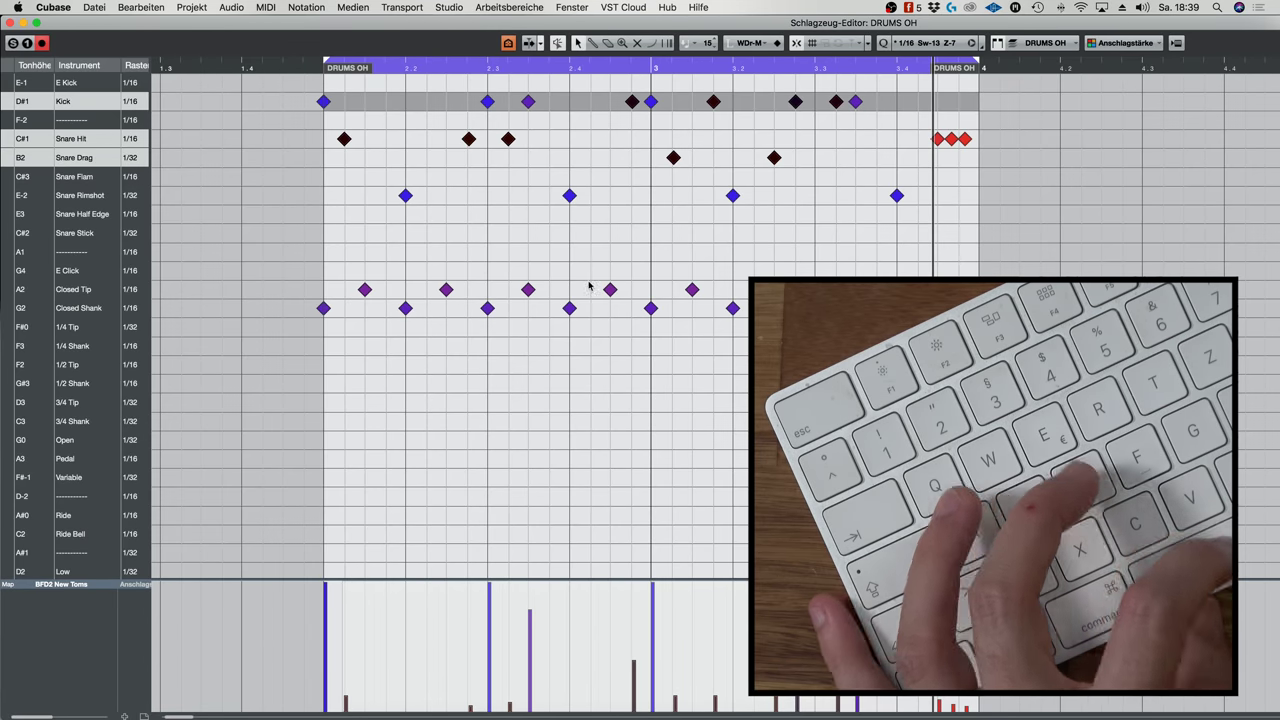
# Quantize all hi-hat notes after the first one to 1/8 with 17 % swing, applying the quantization automatically
pyautogui.moveTo(356, 273); pyautogui.dragTo(964, 388)
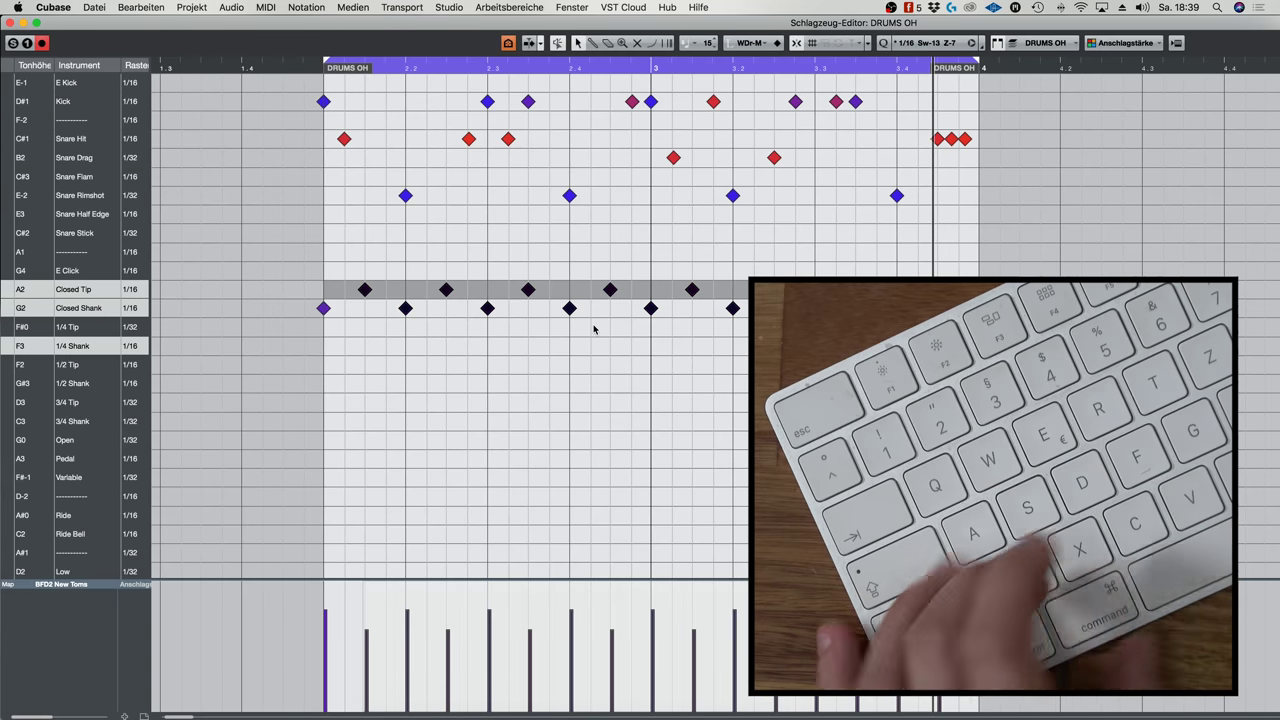
pyautogui.hotkey('alt', 'i')
pyautogui.click(93, 158)
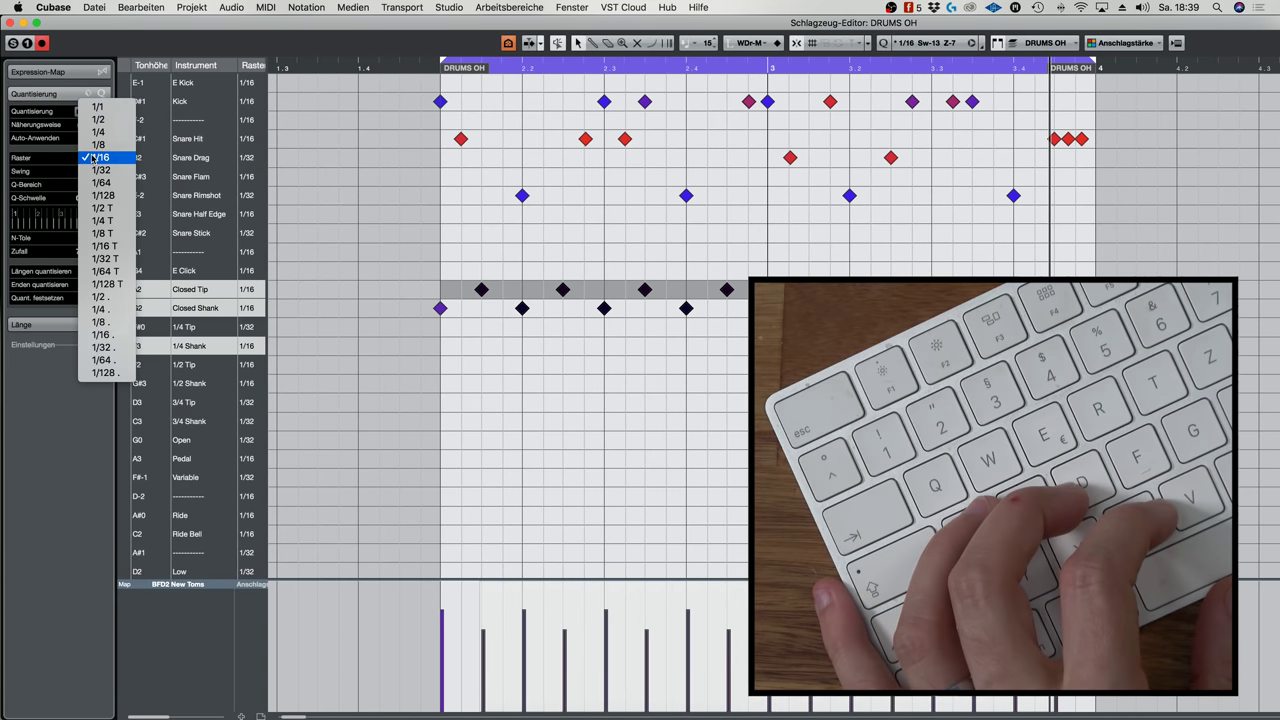
pyautogui.click(110, 144)
pyautogui.moveTo(90, 176); pyautogui.dragTo(96, 162)
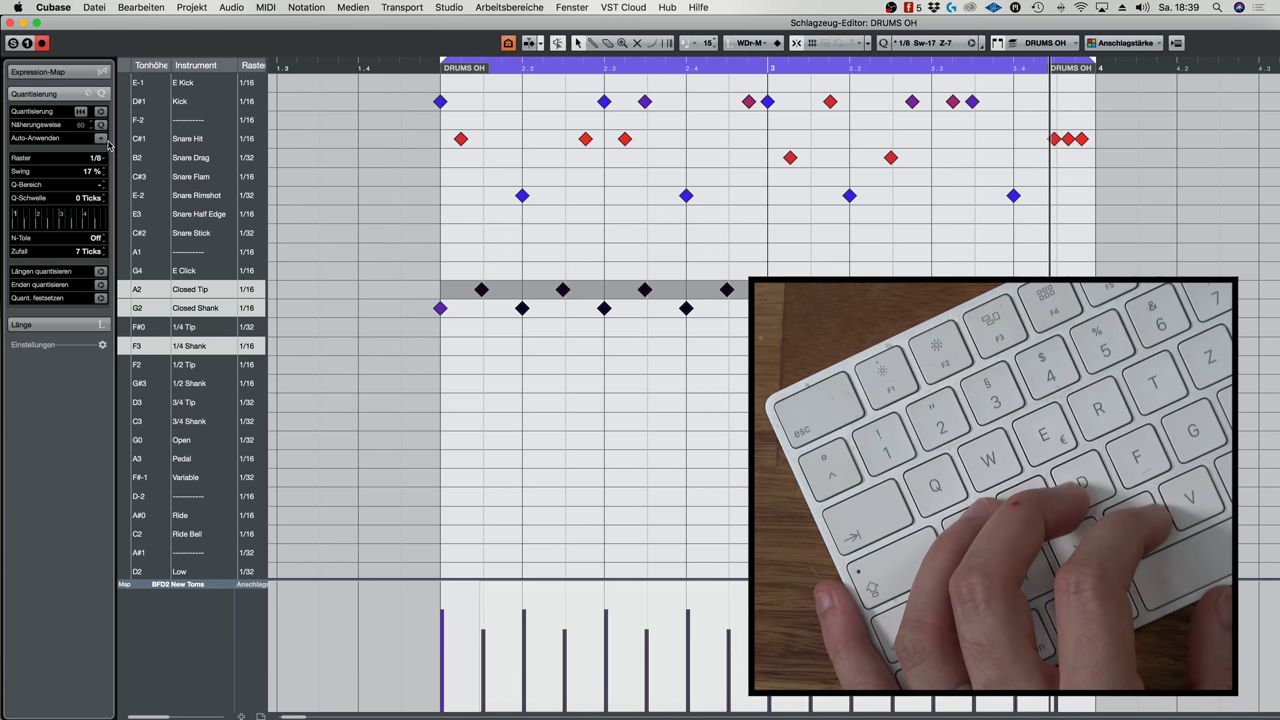
pyautogui.click(102, 139)
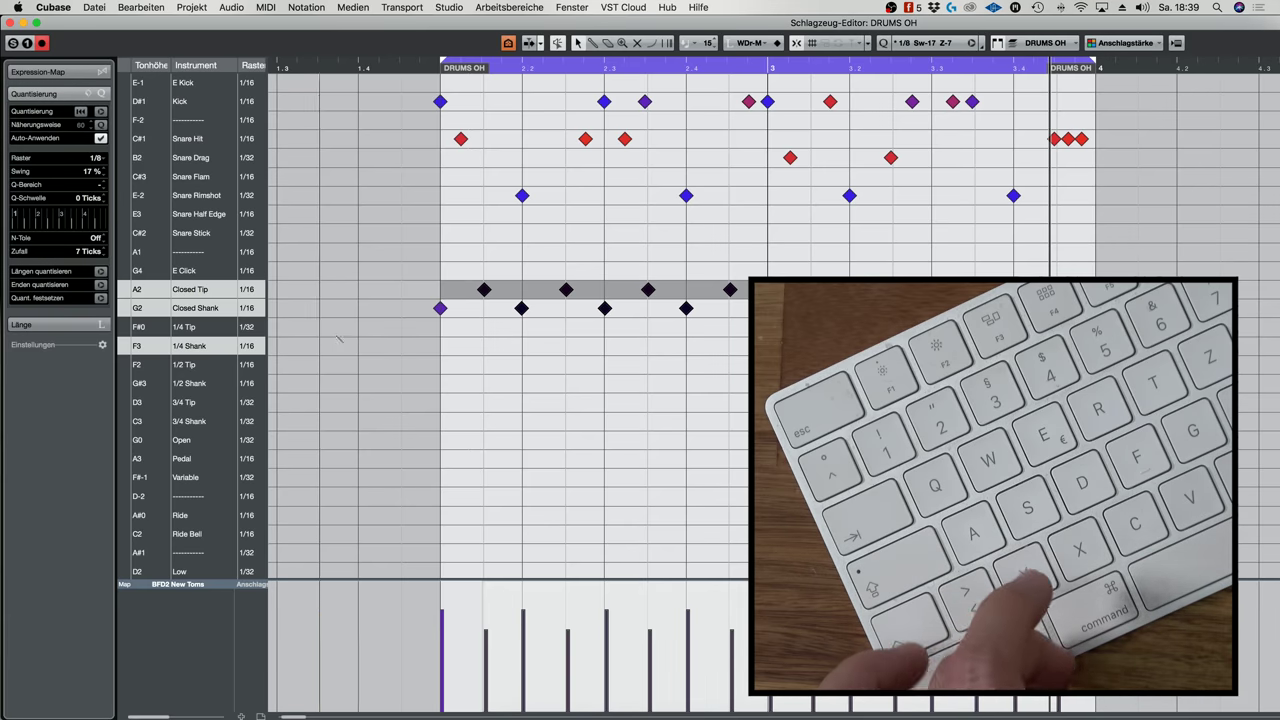
pyautogui.hotkey('alt', 'i')
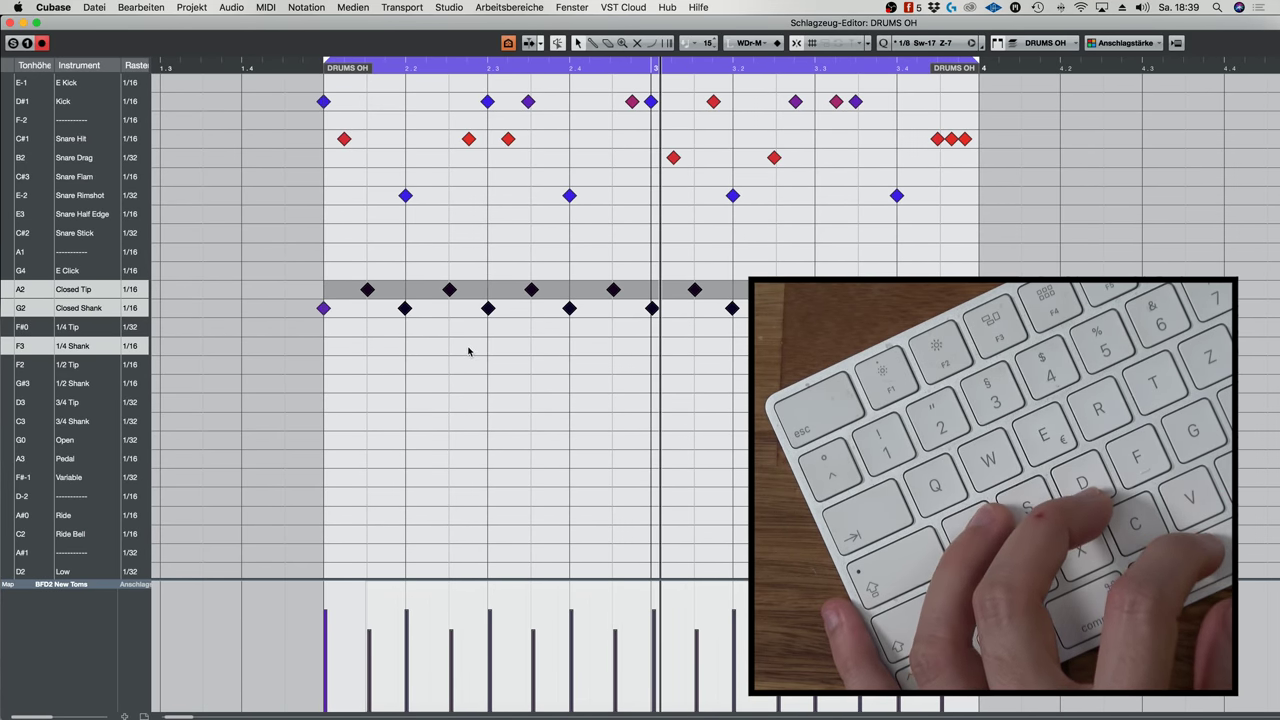
# Undo the last hi-hat quantization and requantize the hi-hats with the swing reduced to 4 % while listening to the loop
pyautogui.press('super+z')
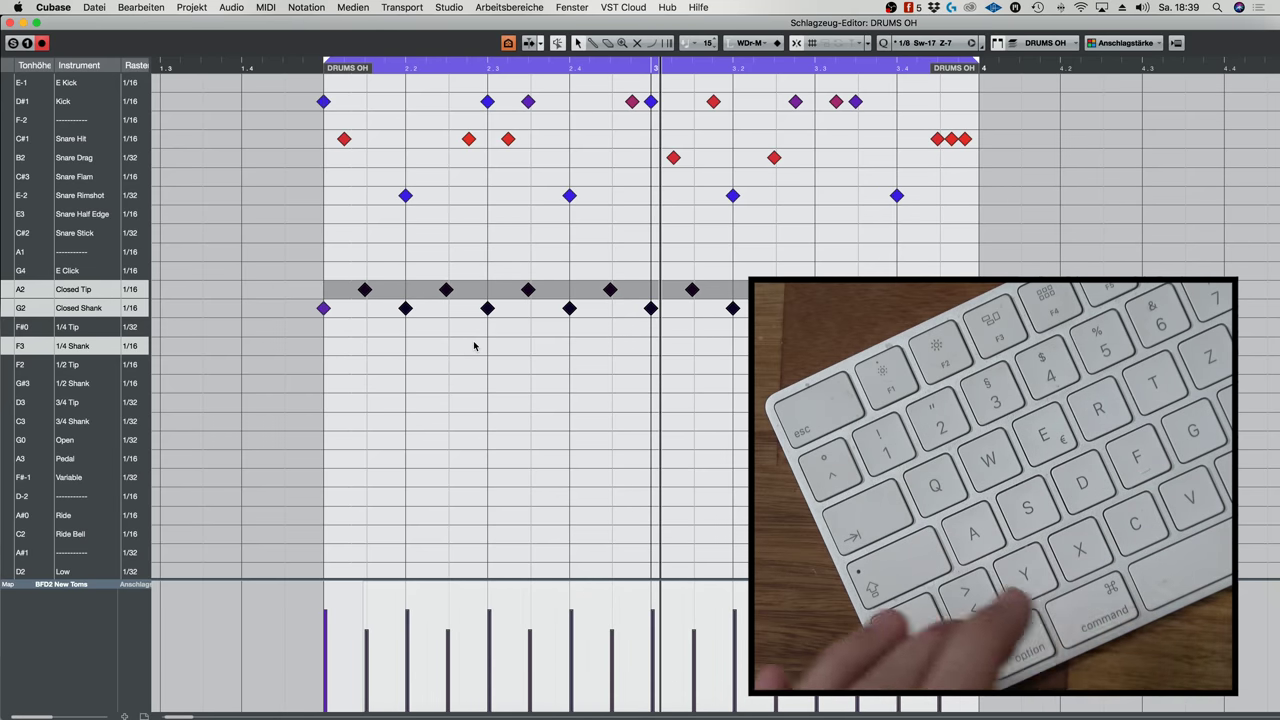
pyautogui.hotkey('alt', 'i')
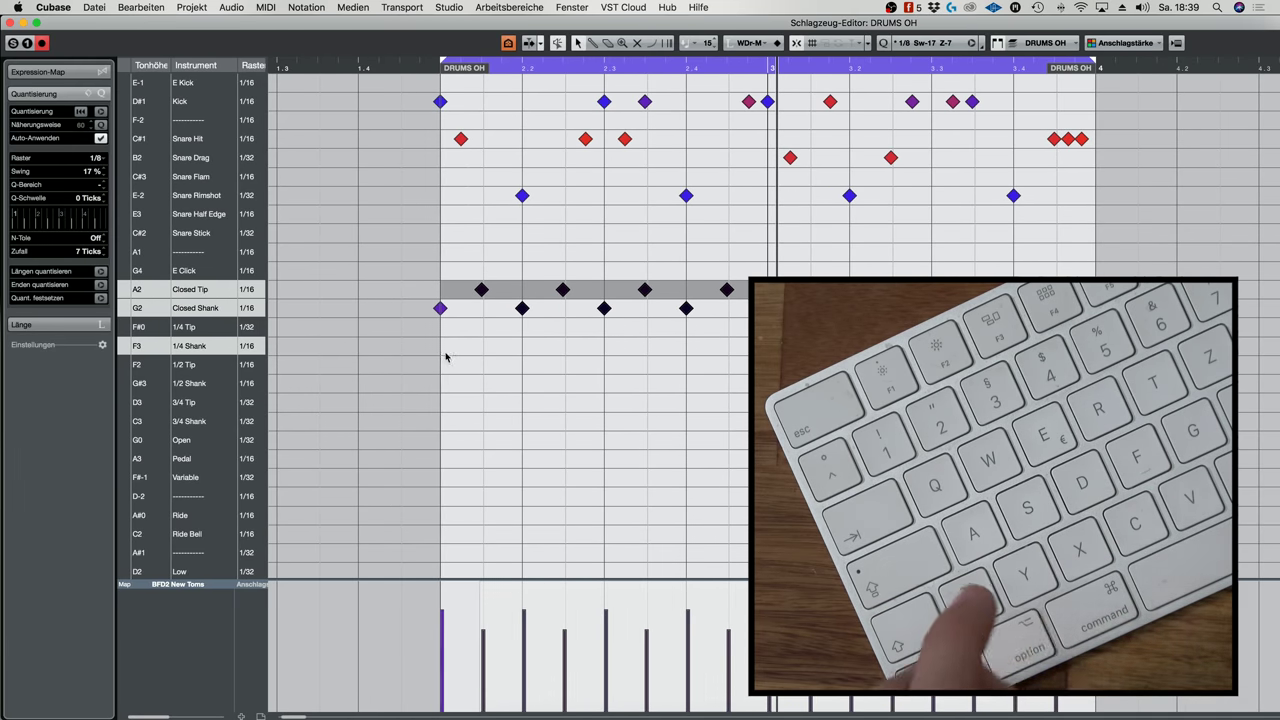
pyautogui.scroll(2, 90, 175)
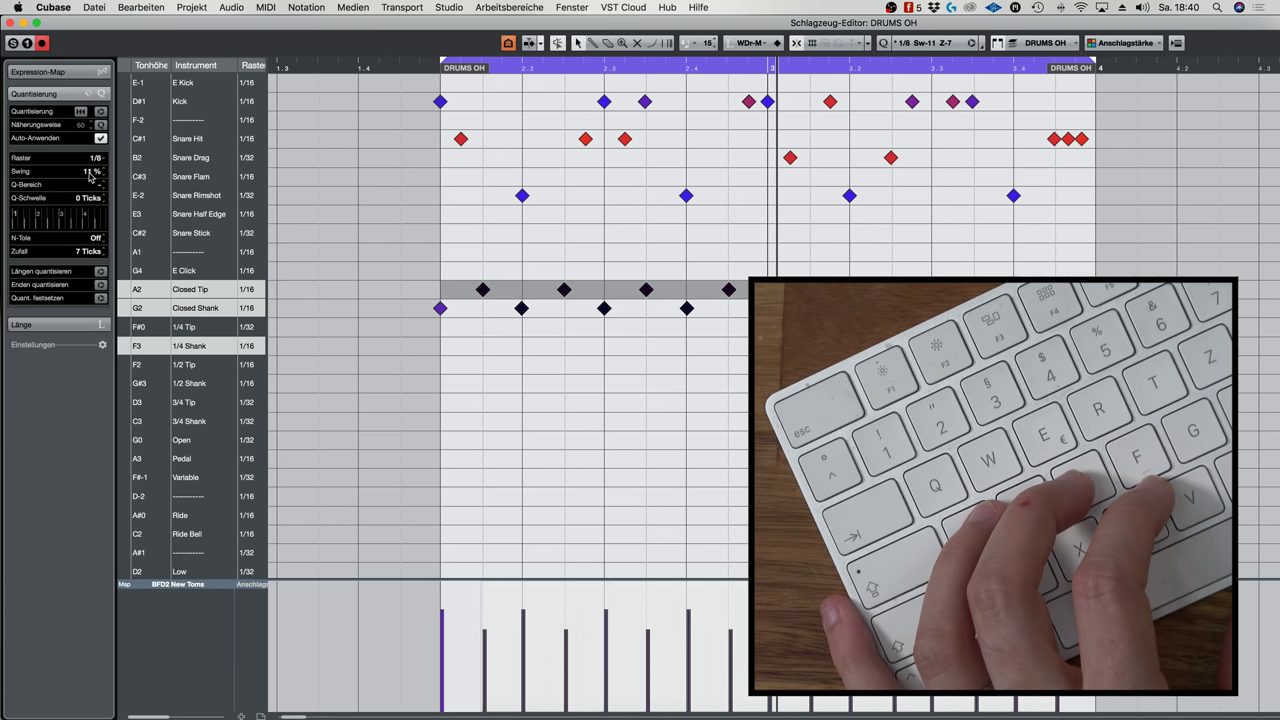
pyautogui.scroll(-5, 90, 175)
pyautogui.scroll(1, 90, 193)
pyautogui.scroll(1, 90, 188)
pyautogui.scroll(2, 90, 187)
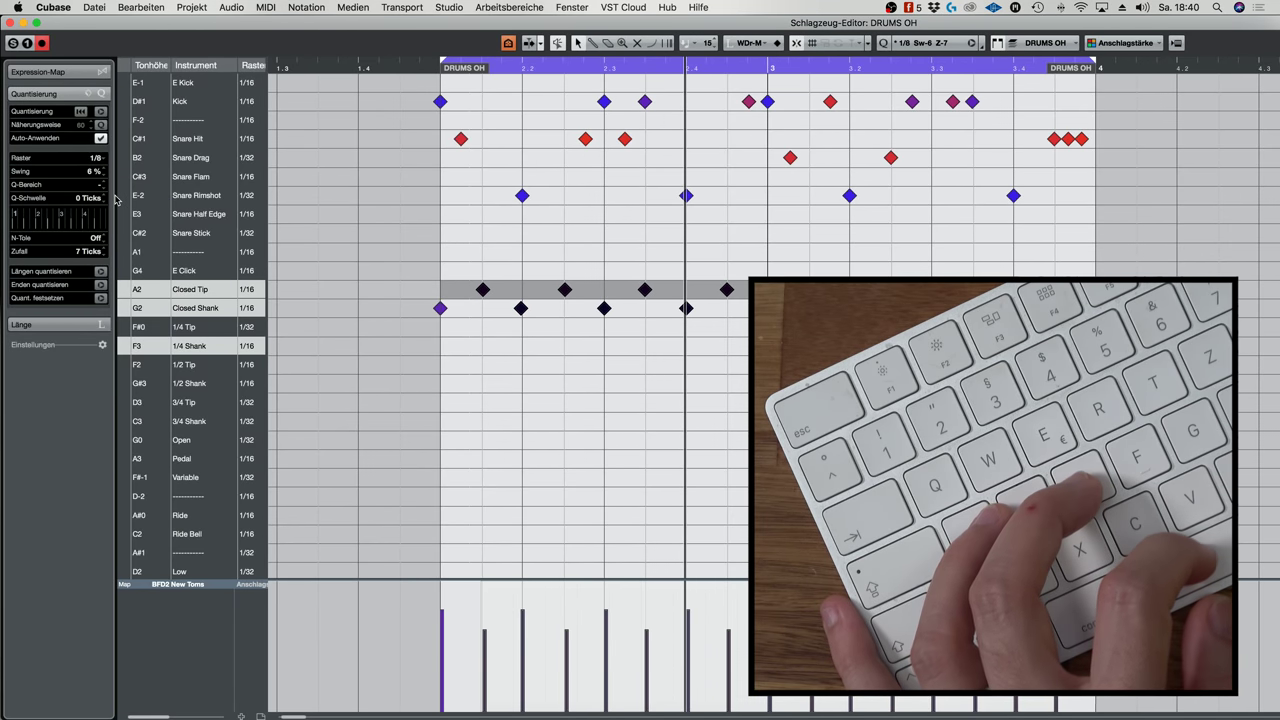
pyautogui.scroll(-2, 92, 172)
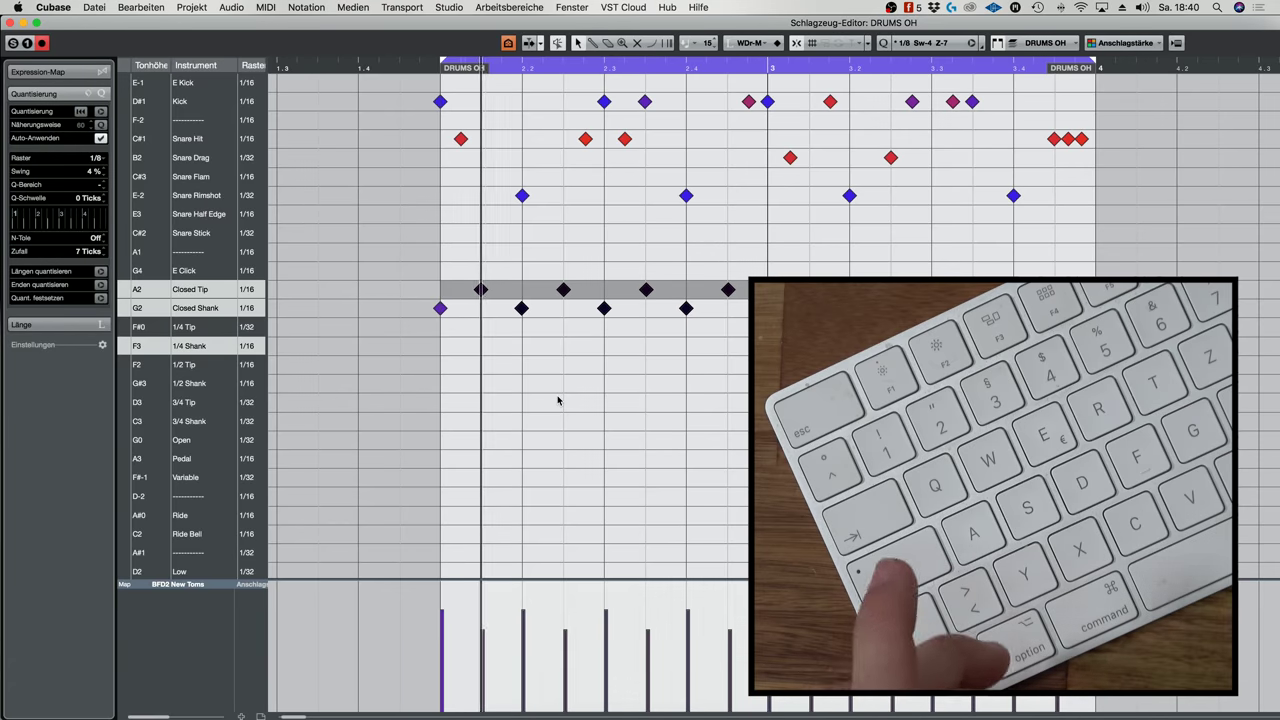
pyautogui.press('alt+super+l')
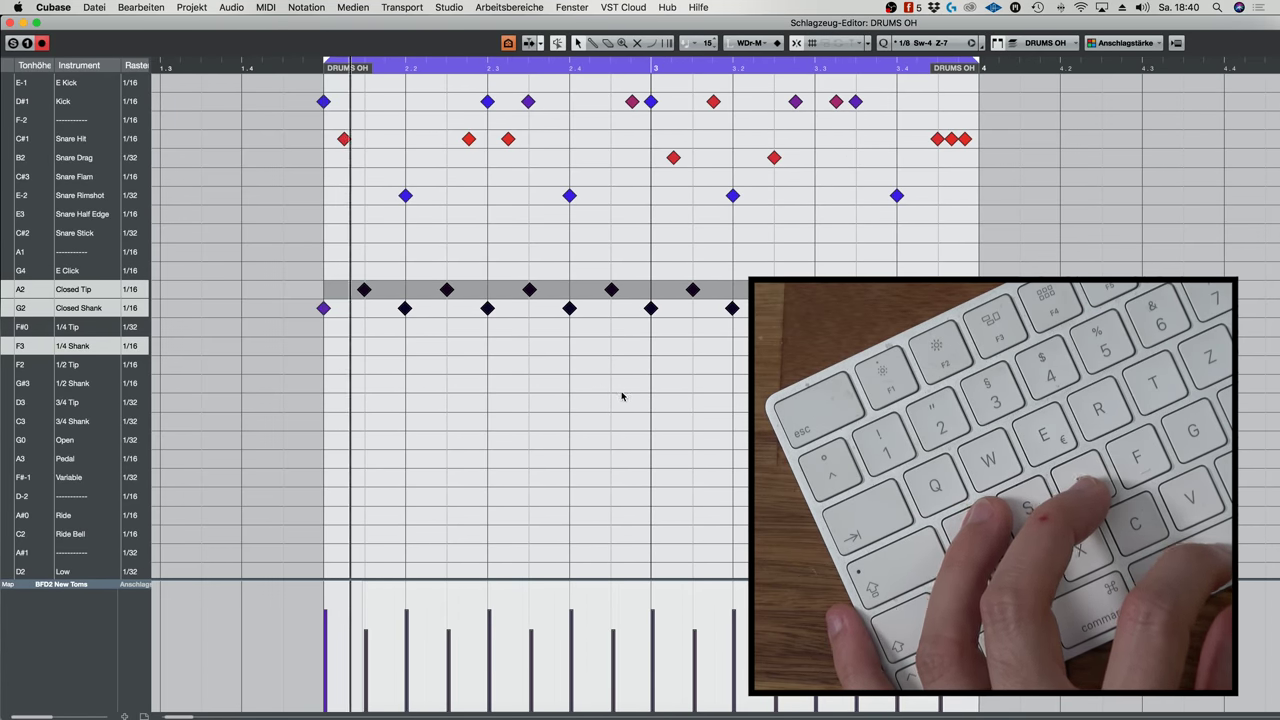
# Try the 1/1 and 1/64 dotted (Punktiert) quantize grids and undo the resulting shift of the hi-hat notes
pyautogui.press('super+z')
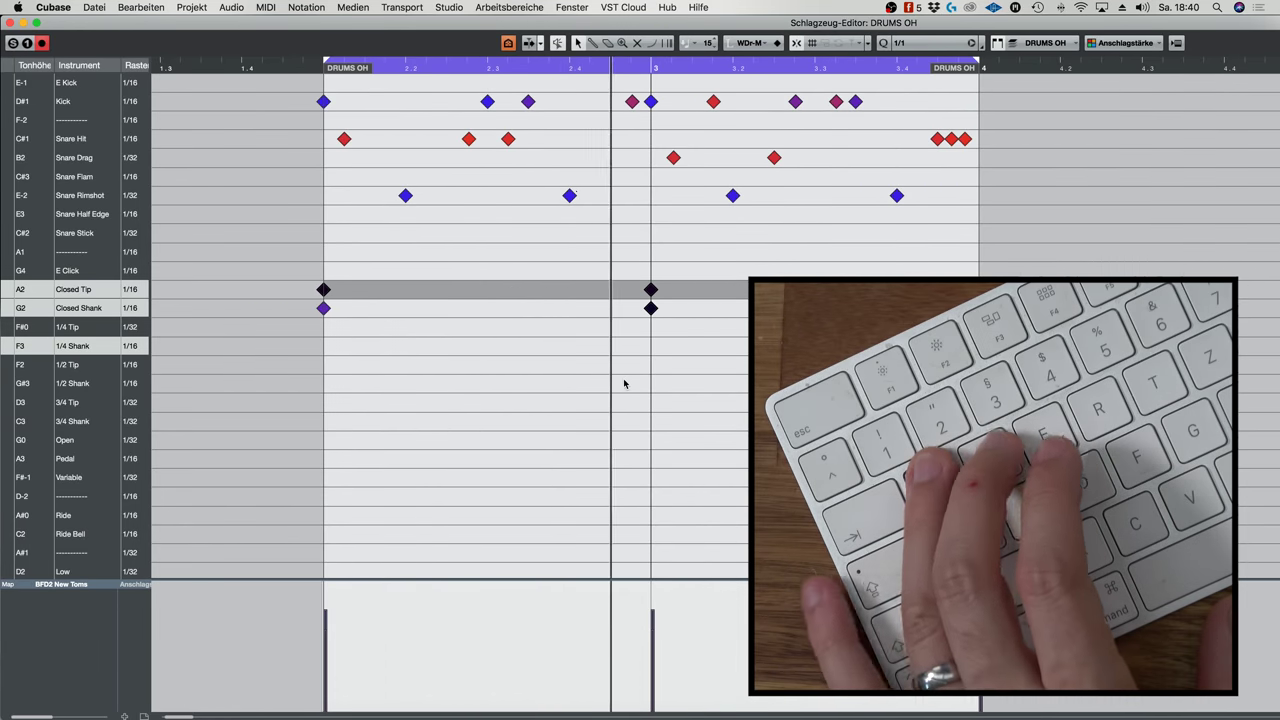
pyautogui.press('super+shift+z')
pyautogui.press('super+z')
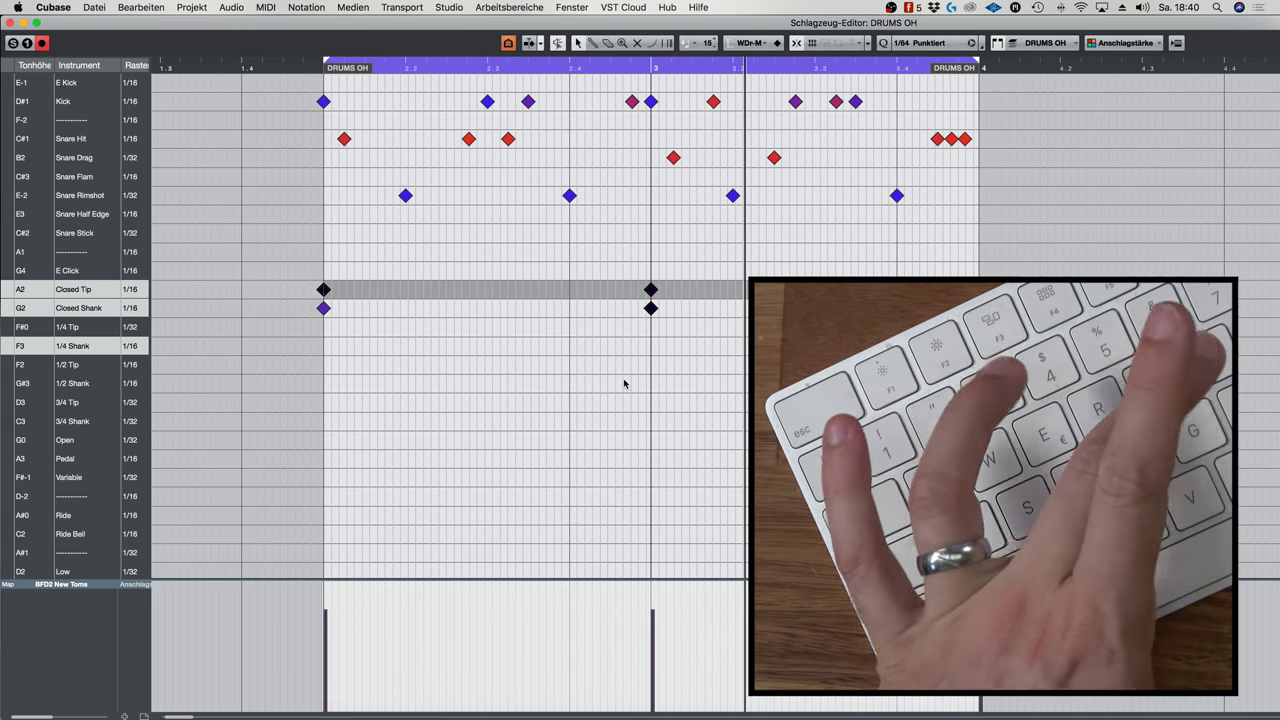
pyautogui.press('super+shift+z')
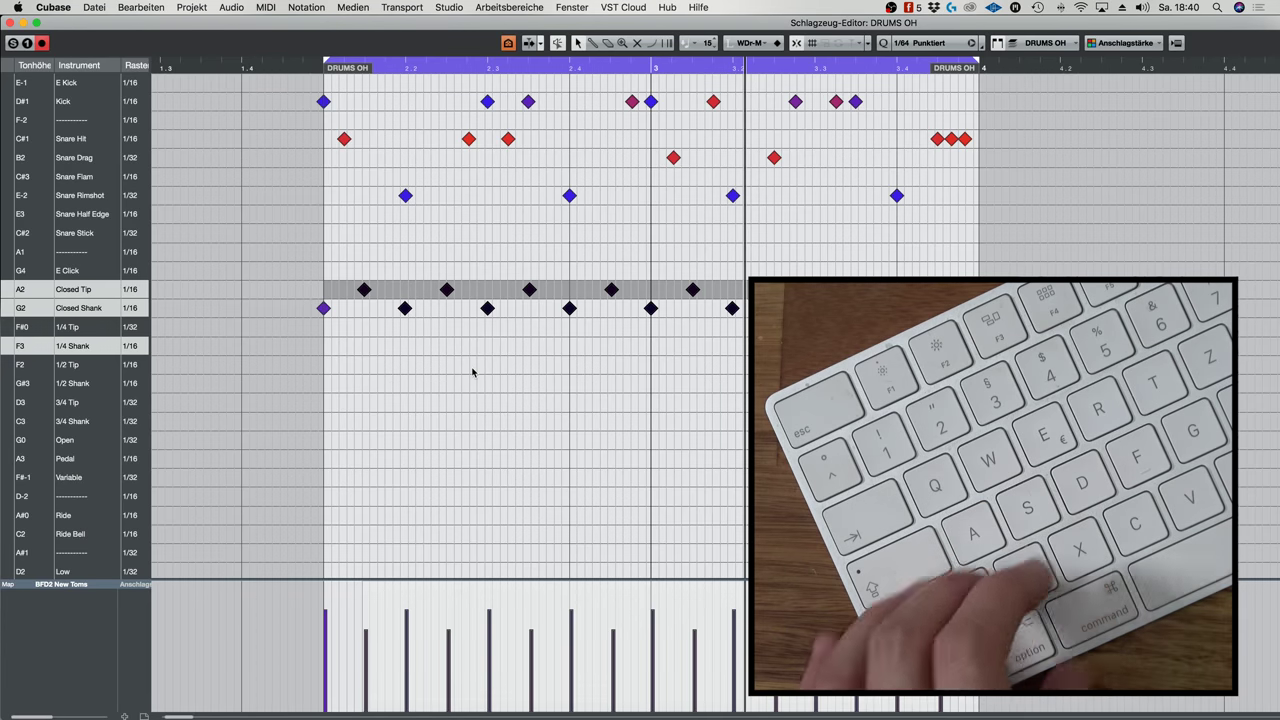
# Show the editor's inspector and info line, and hide both again
pyautogui.hotkey('alt', 'i')
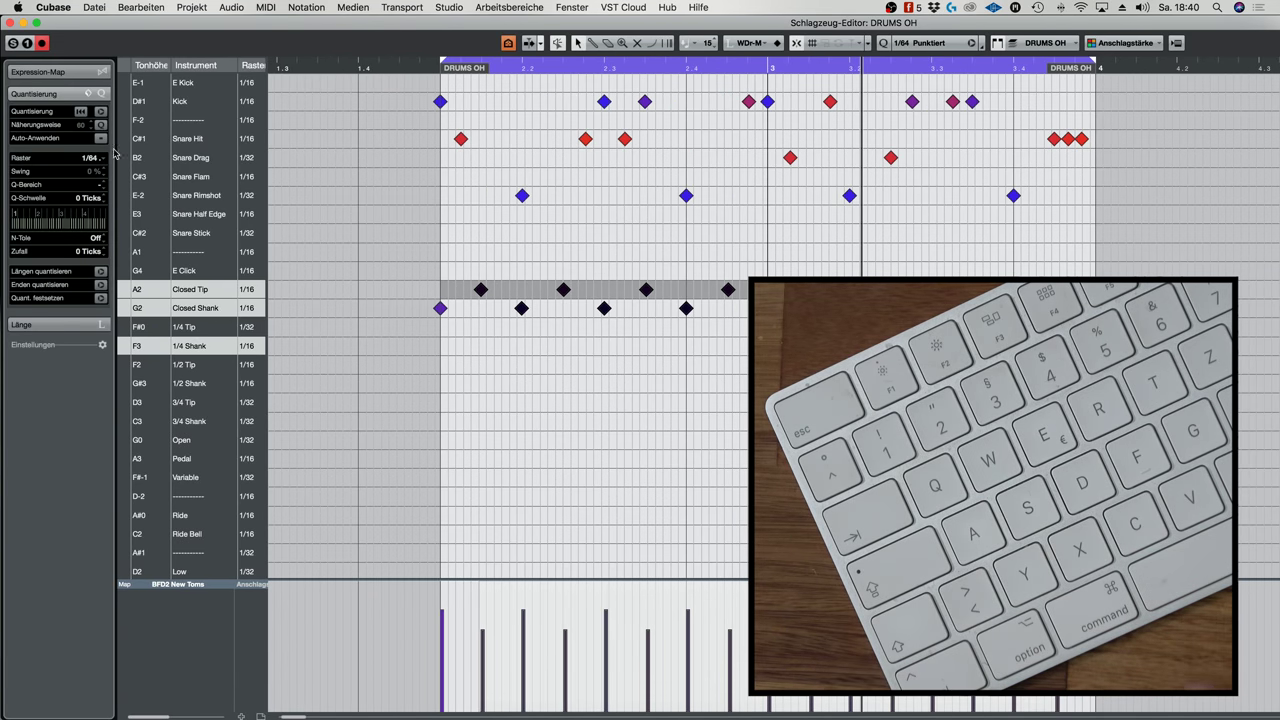
pyautogui.press('super+i')
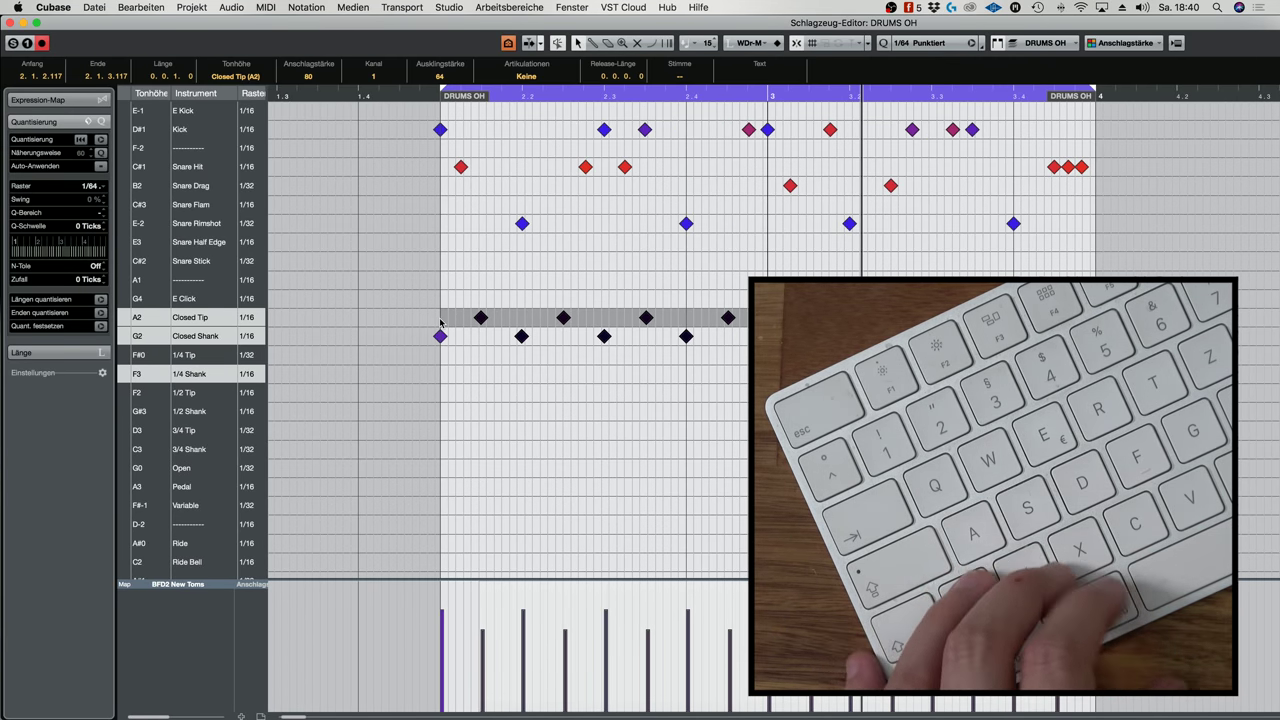
pyautogui.hotkey('alt', 'i')
pyautogui.press('super+i')
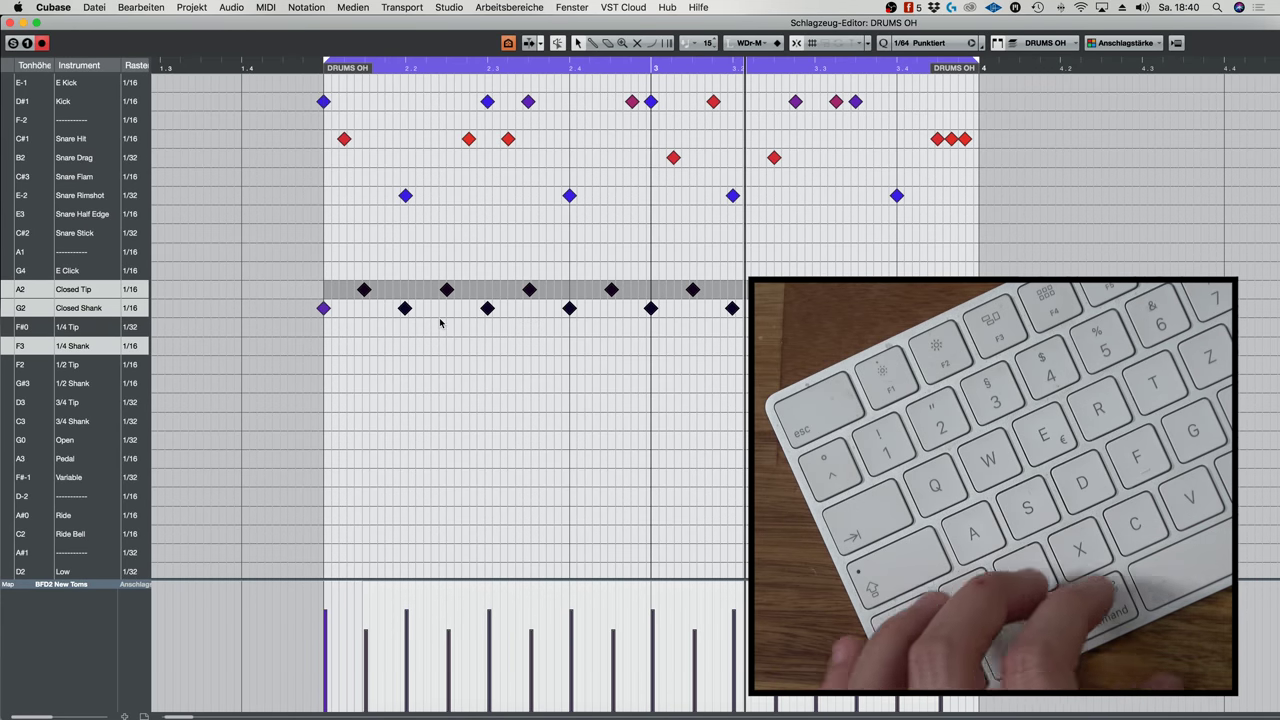
# Set the quantize grid to straight 1/16 and play back the finished groove
pyautogui.press('4')
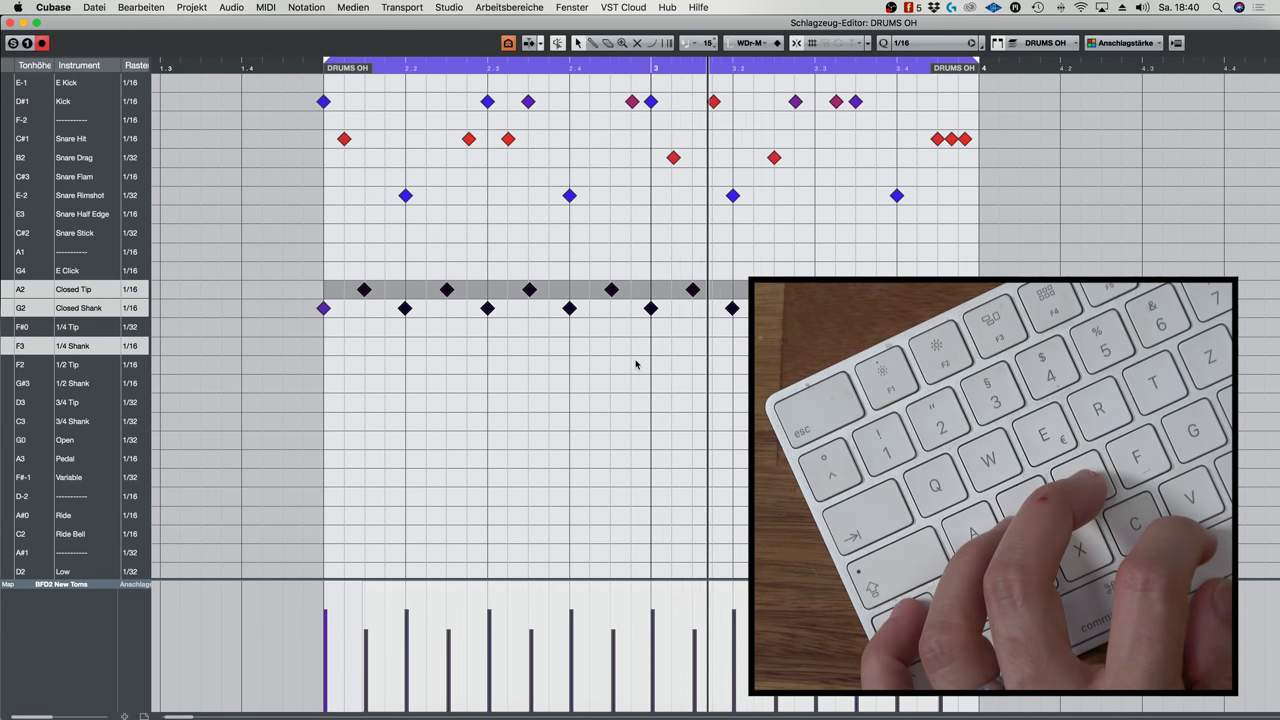
pyautogui.press('v')
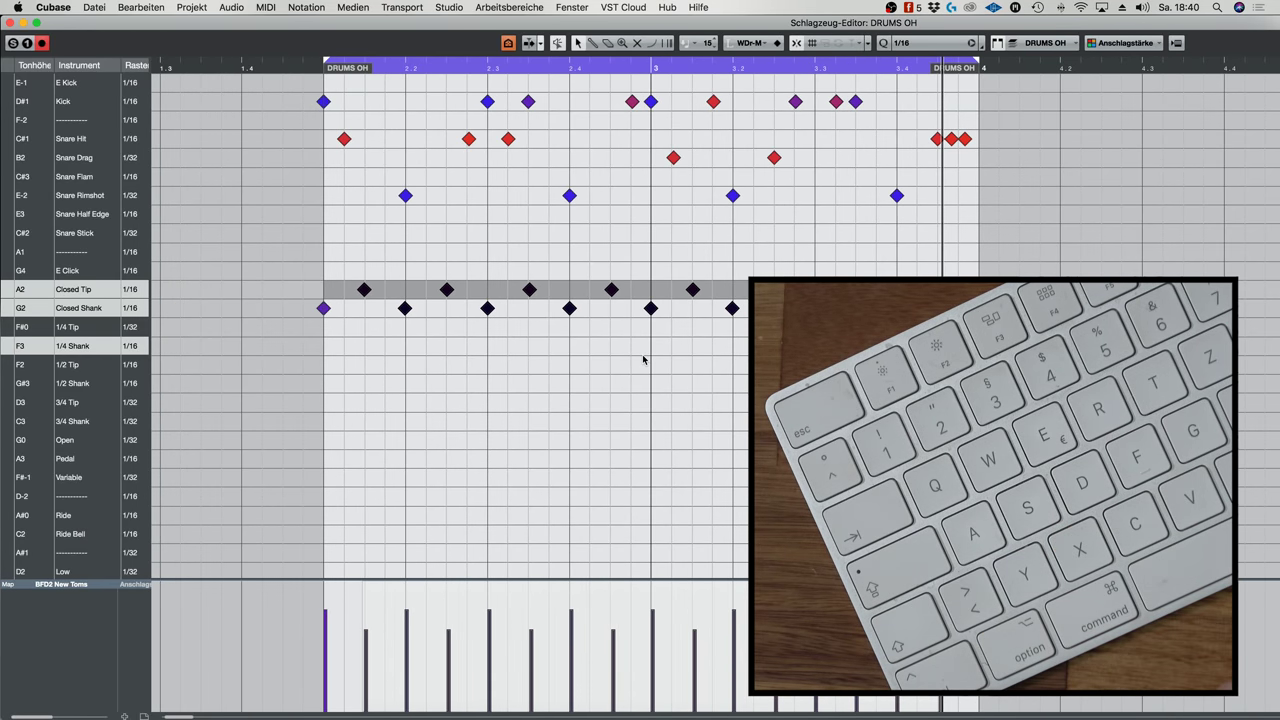
pyautogui.press('v')
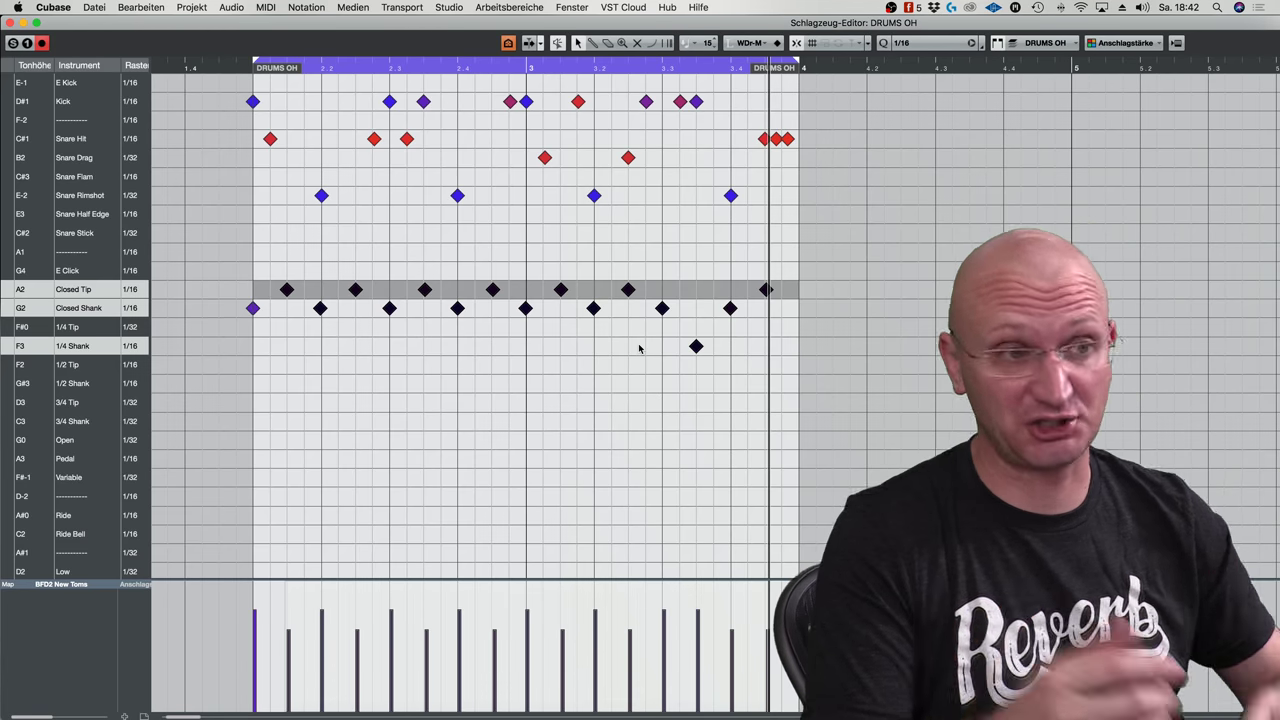
# Return to the project window and add an SSDSampler instrument to the rack, without creating a MIDI track for it
pyautogui.press('Return')
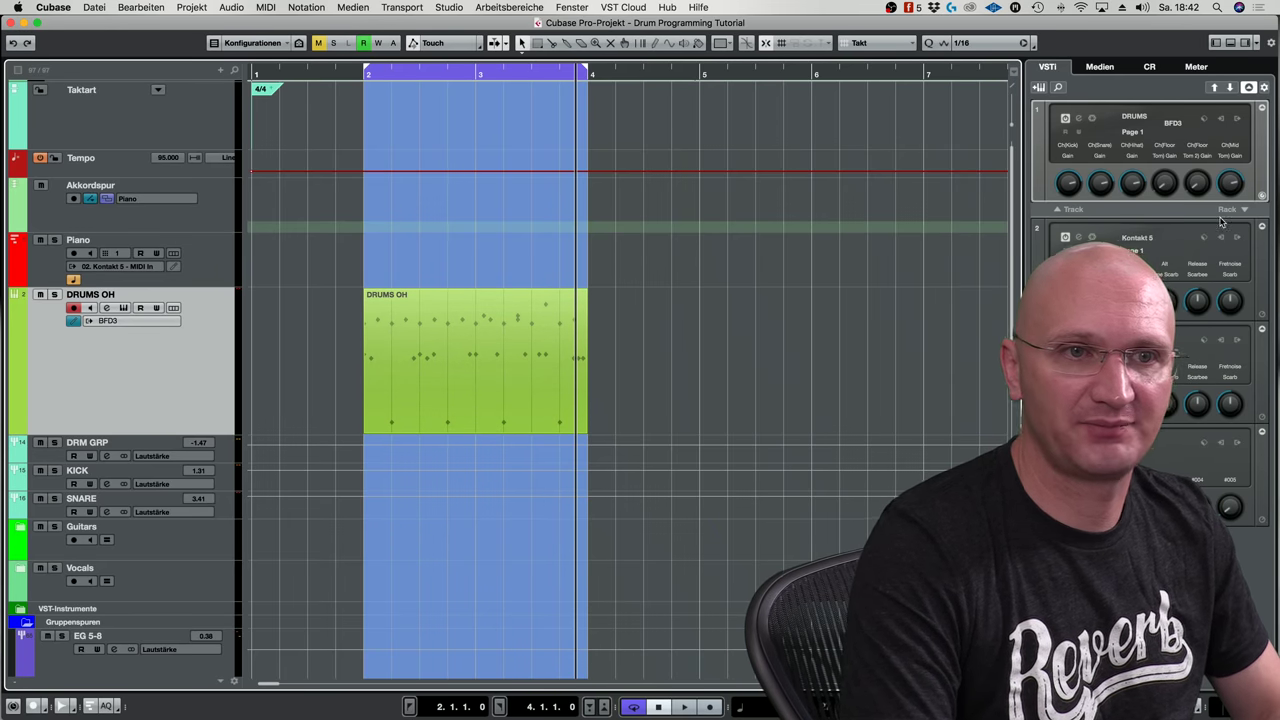
pyautogui.click(1174, 250)
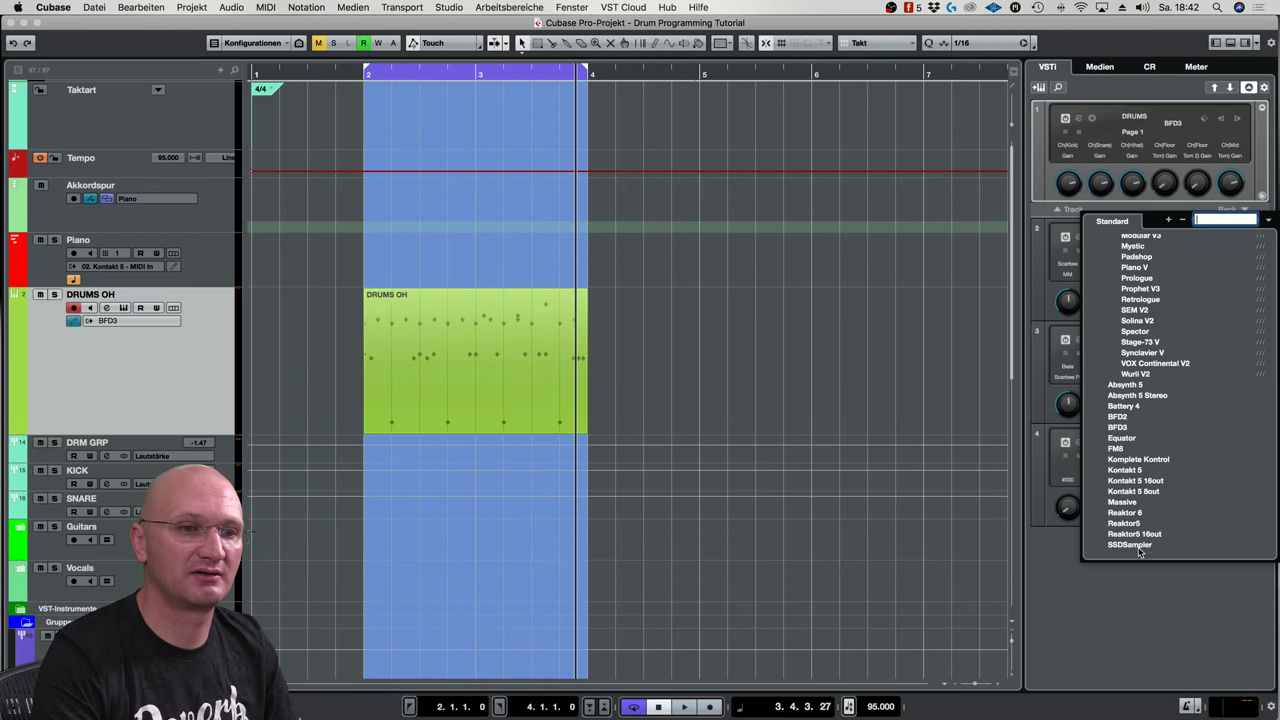
pyautogui.click(1139, 548)
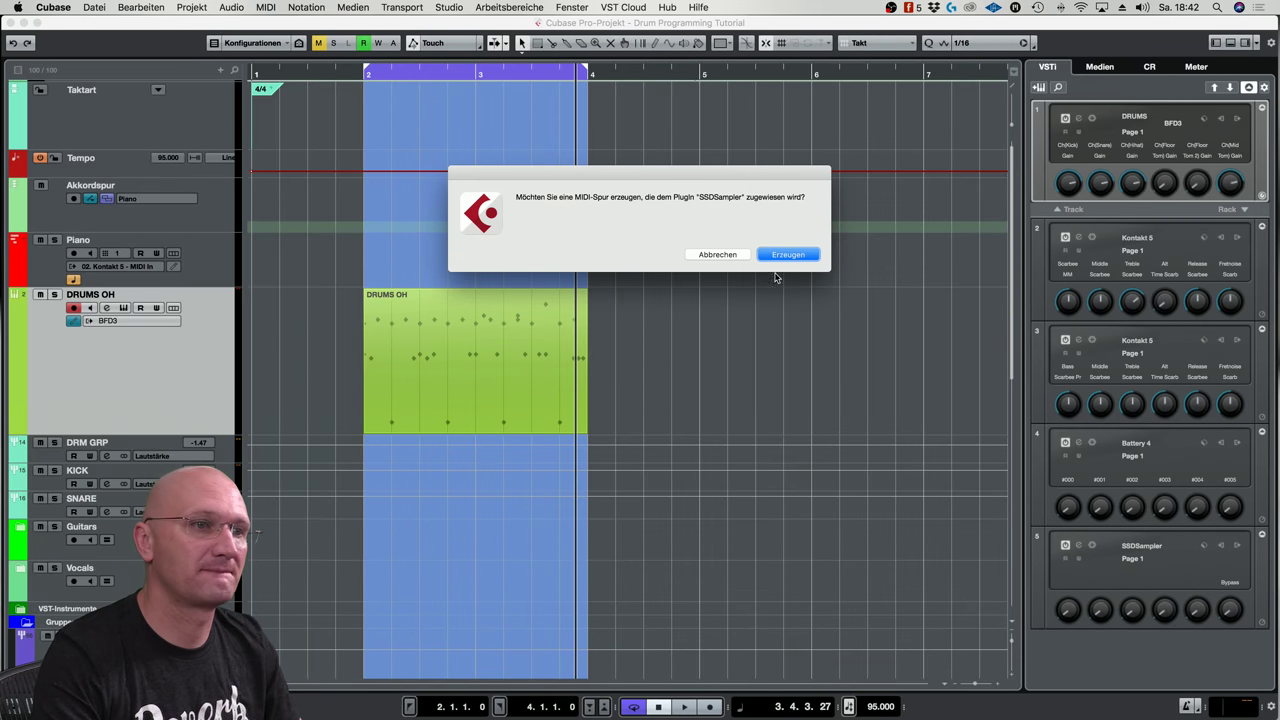
pyautogui.click(716, 255)
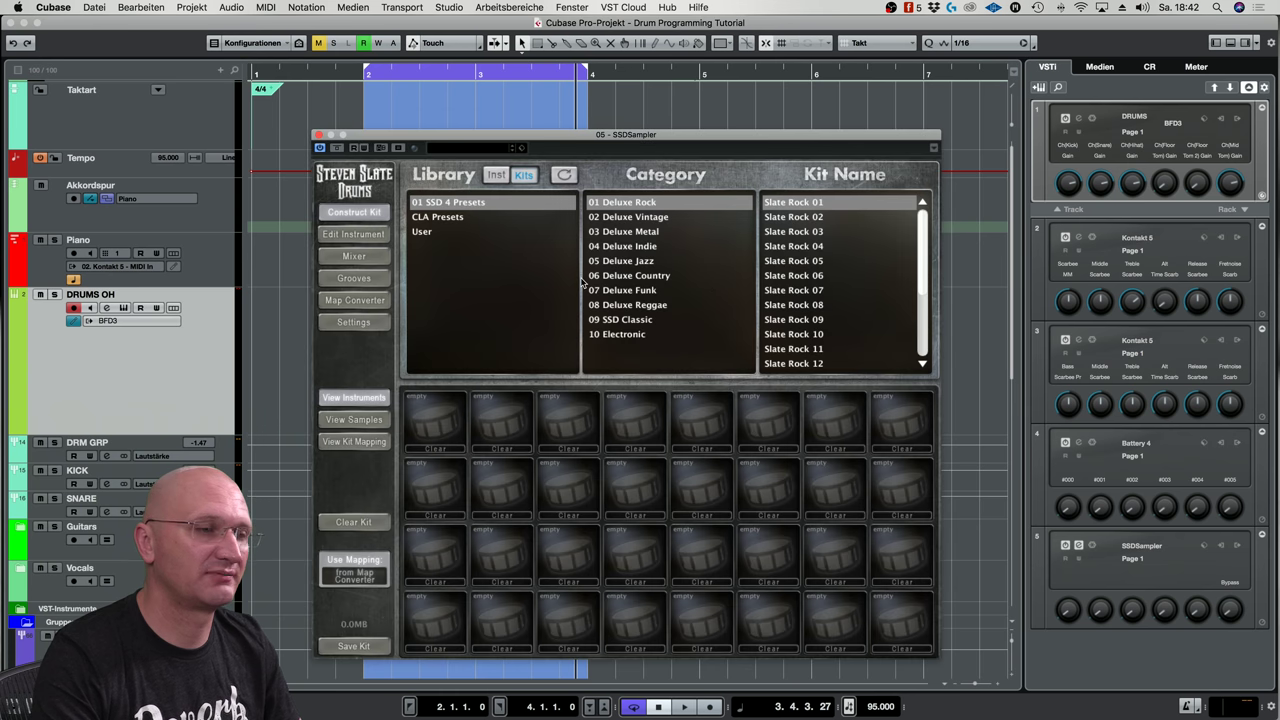
# Load the CLA Rock 01 kit from the CLA Presets library and audition its Kick DW 22 Dry
pyautogui.click(437, 216)
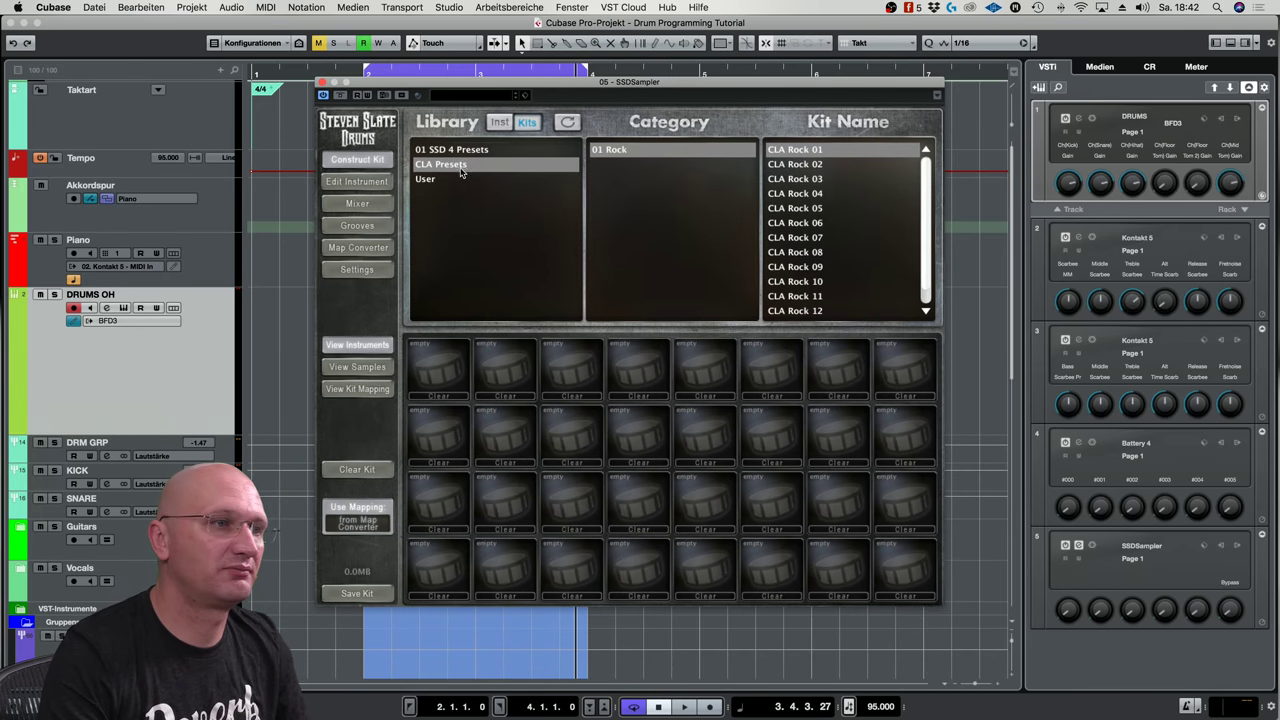
pyautogui.doubleClick(813, 150)
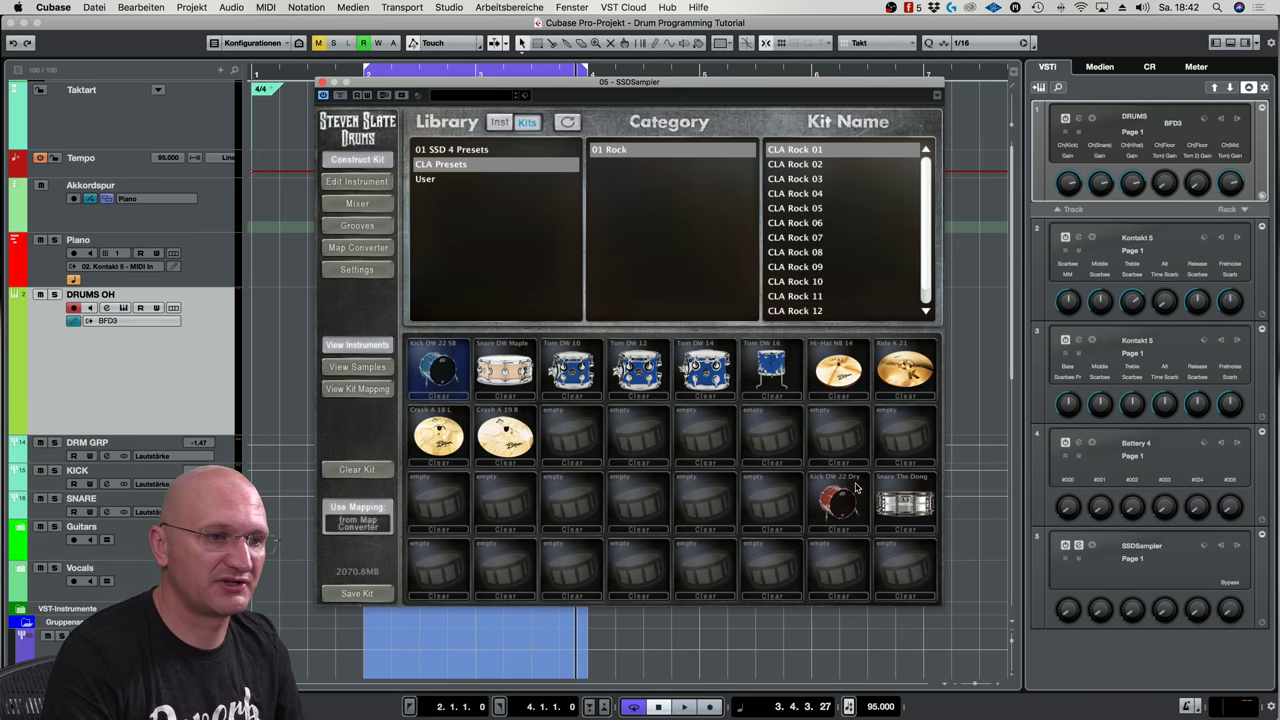
pyautogui.click(855, 486)
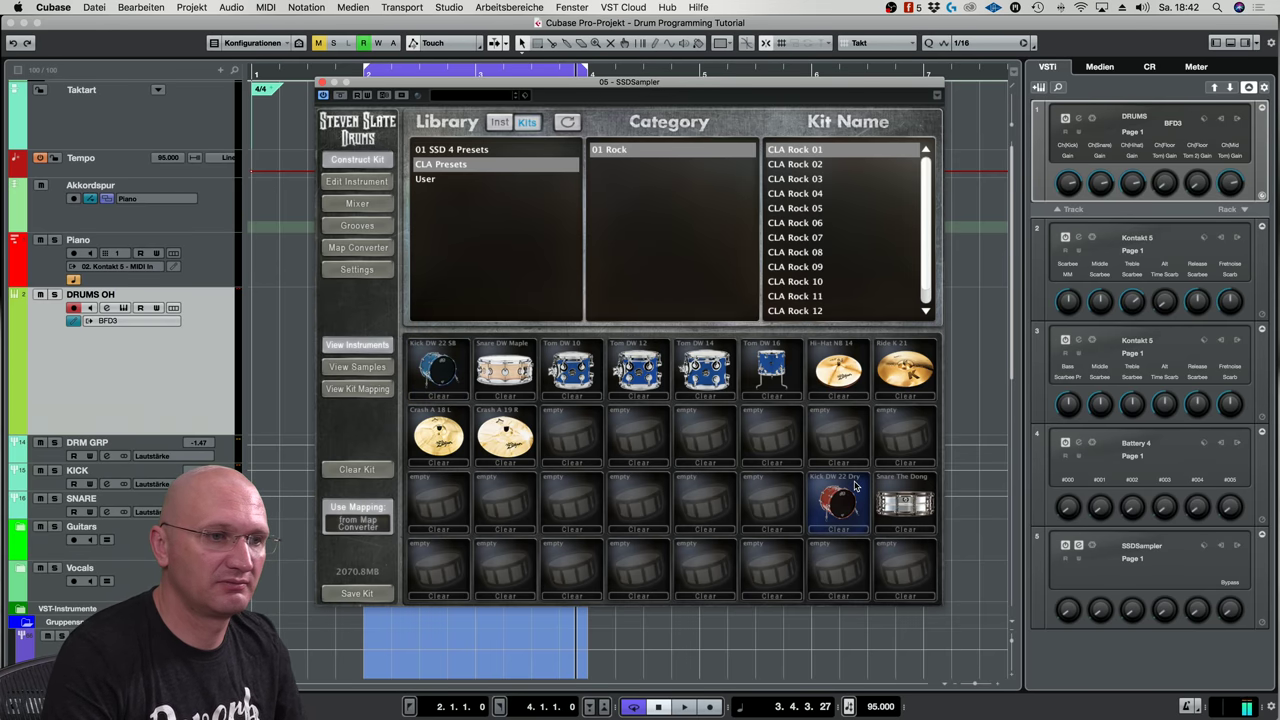
# Audition the kit's two kicks and two snares for comparison, and close the SSDSampler window
pyautogui.click(449, 346)
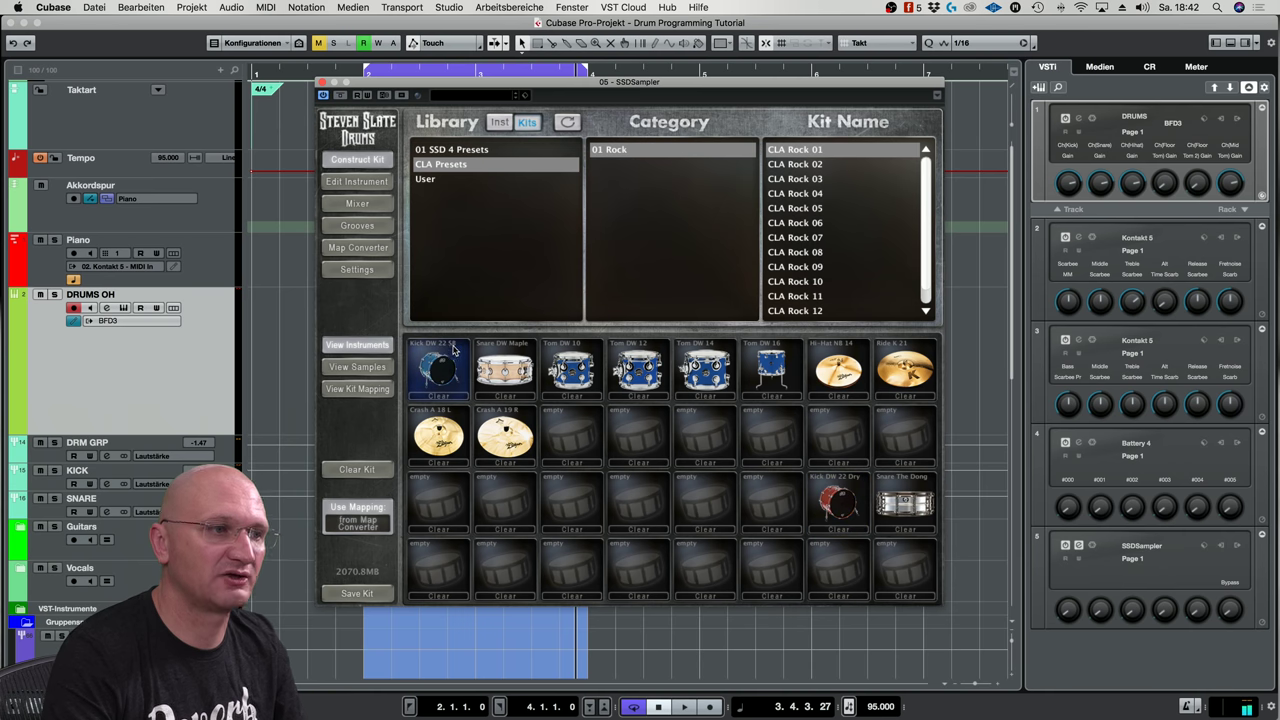
pyautogui.click(860, 486)
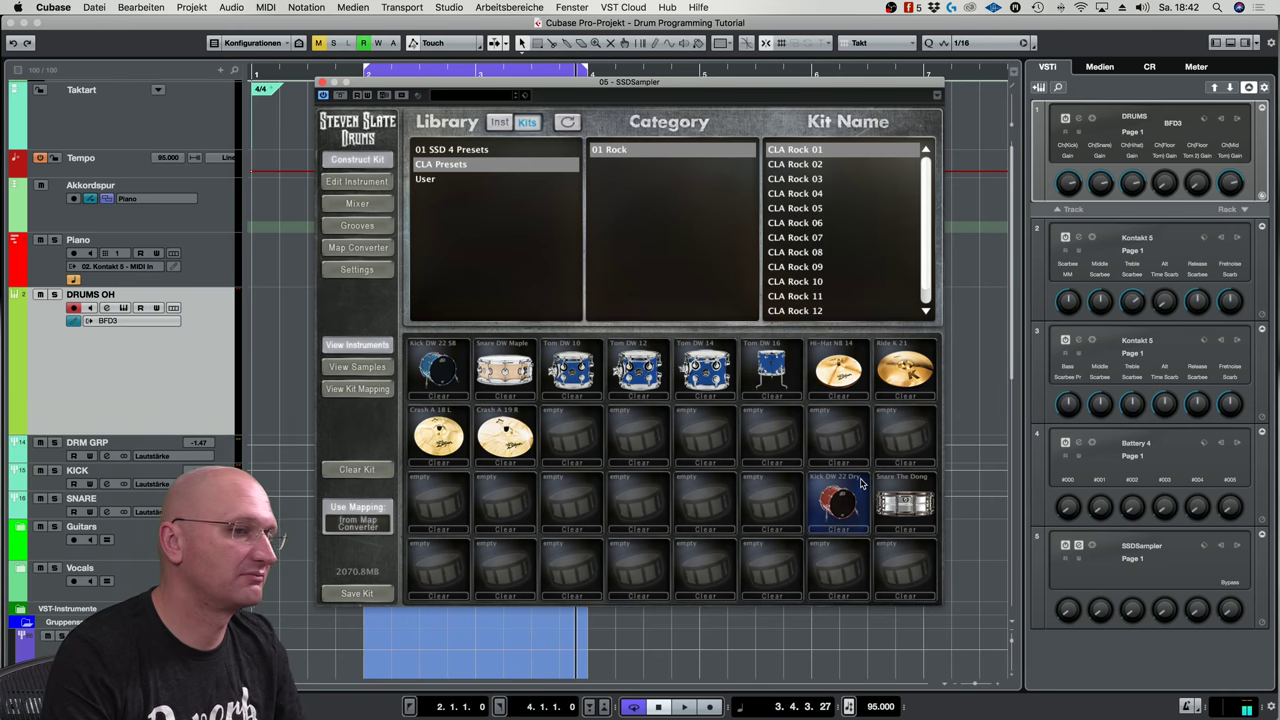
pyautogui.click(452, 347)
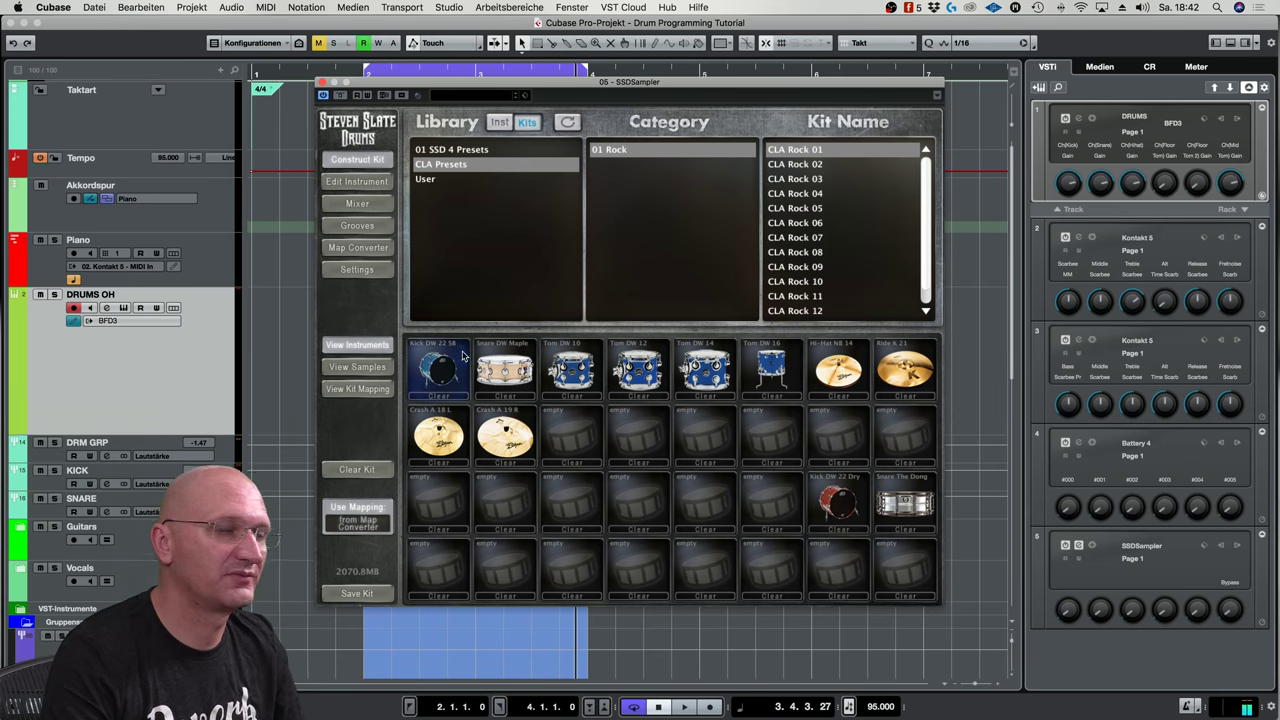
pyautogui.click(912, 488)
pyautogui.click(517, 346)
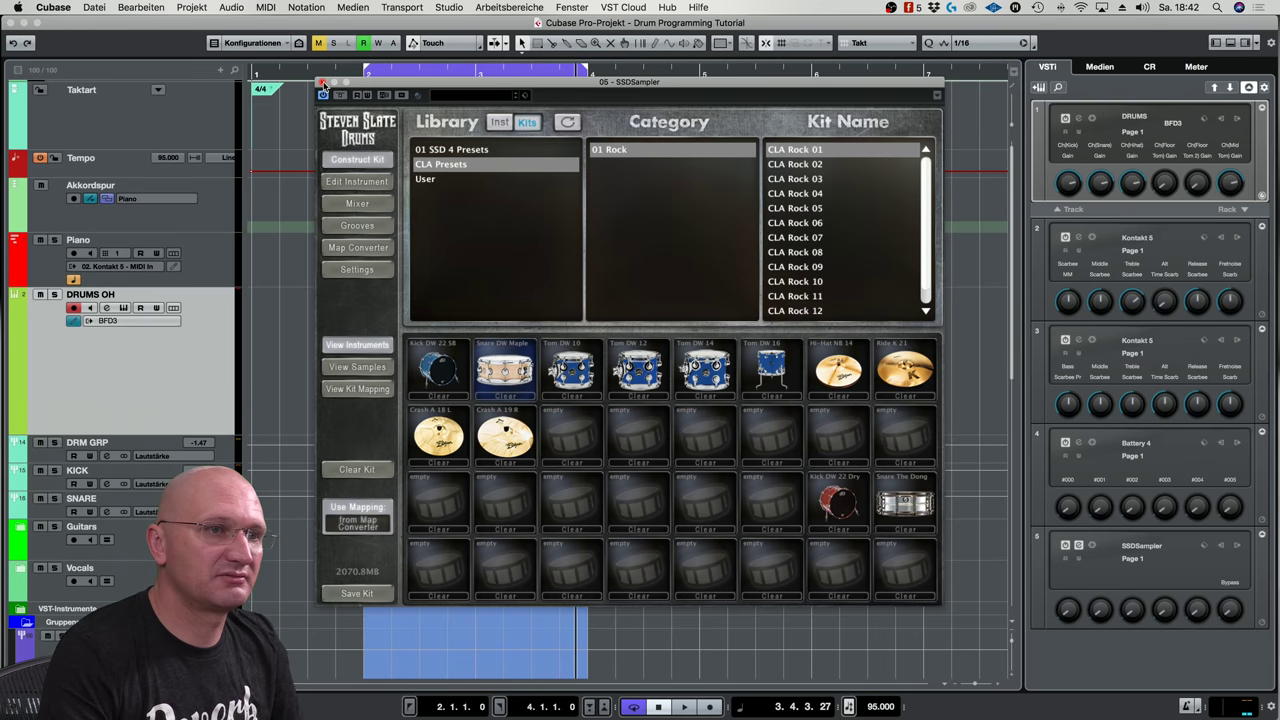
pyautogui.click(322, 83)
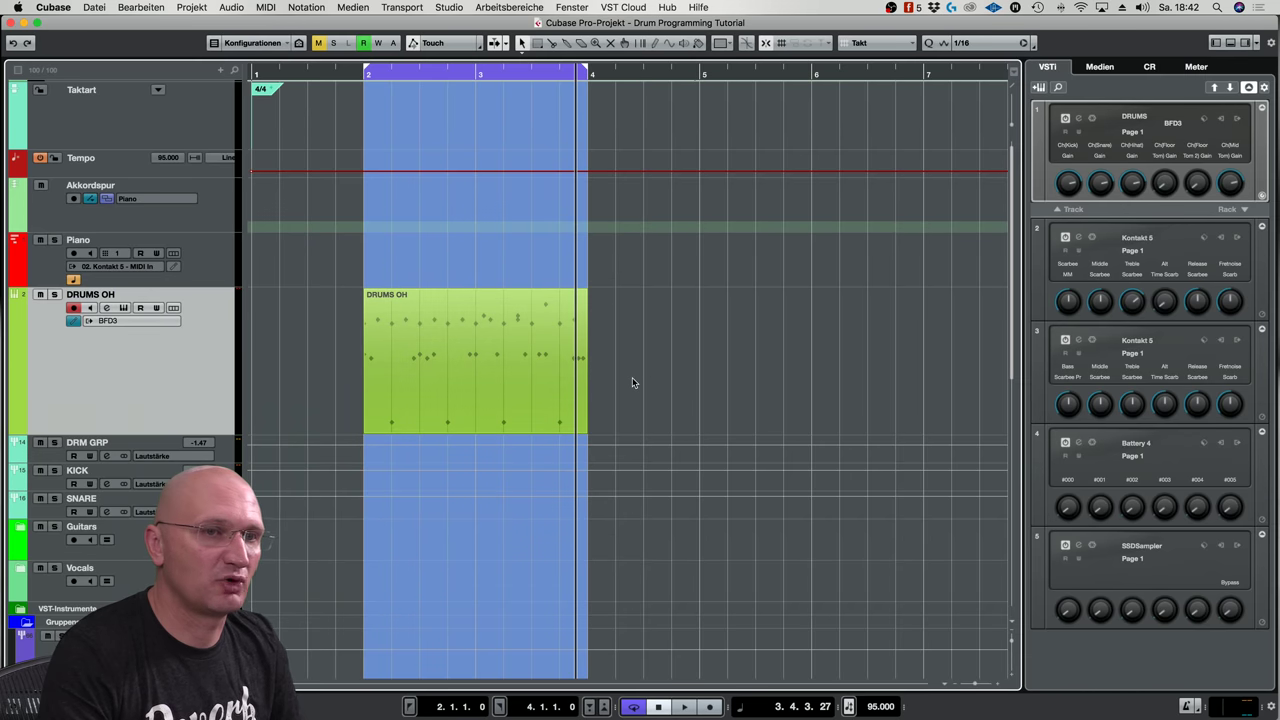
# Reopen SSDSampler's instrument editing view and route the Kick In microphone of Kick DW 22 SB to out 2 st
pyautogui.click(1079, 545)
pyautogui.moveTo(514, 84); pyautogui.dragTo(496, 88)
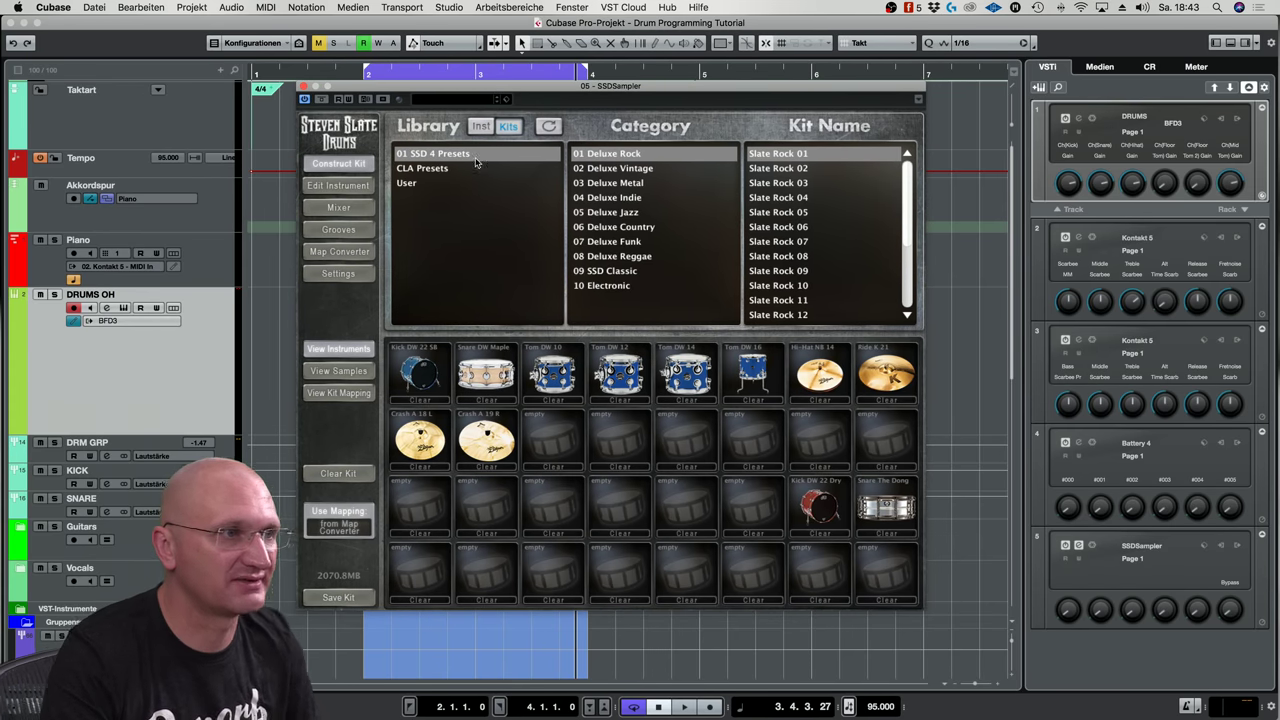
pyautogui.click(345, 186)
pyautogui.click(347, 208)
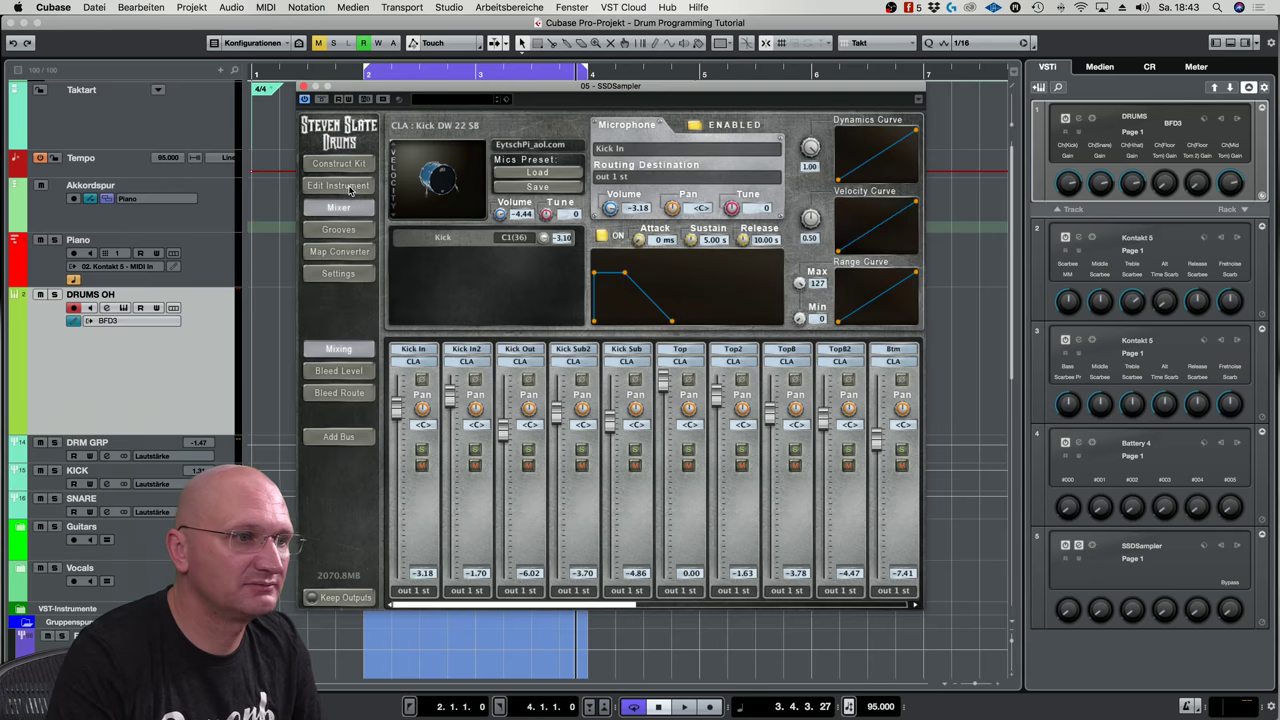
pyautogui.click(350, 188)
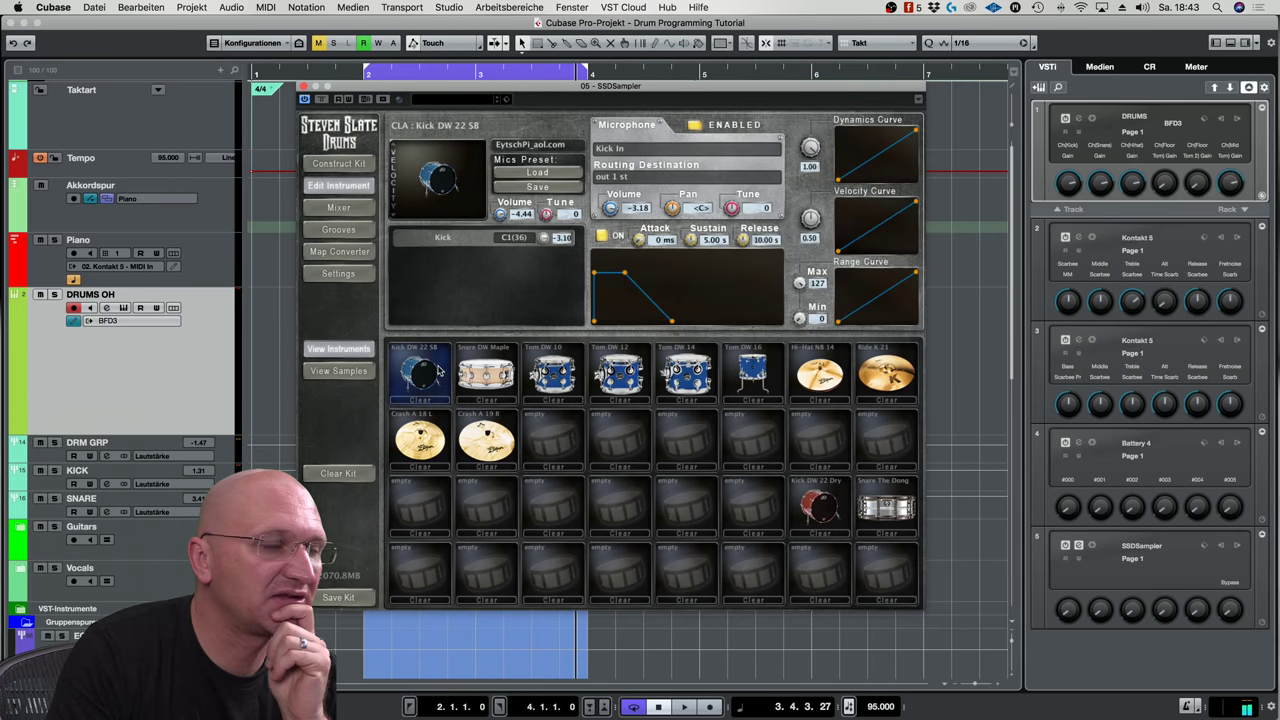
pyautogui.click(664, 178)
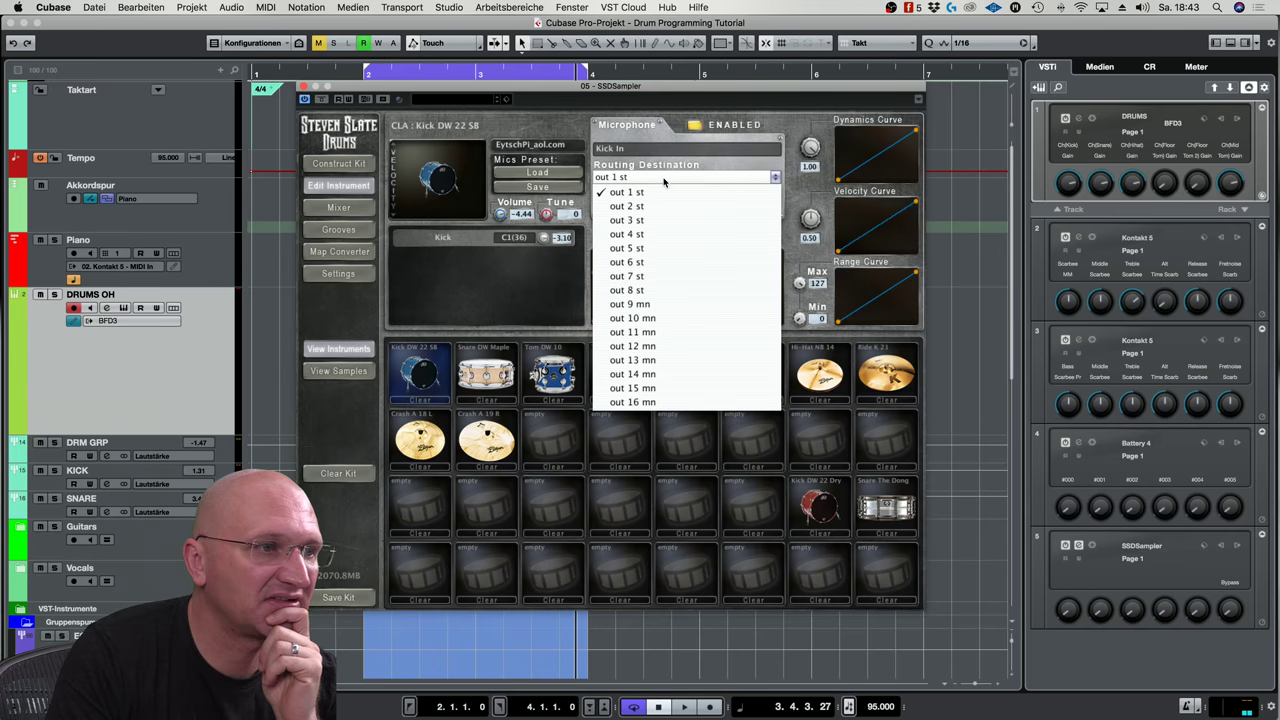
pyautogui.click(660, 206)
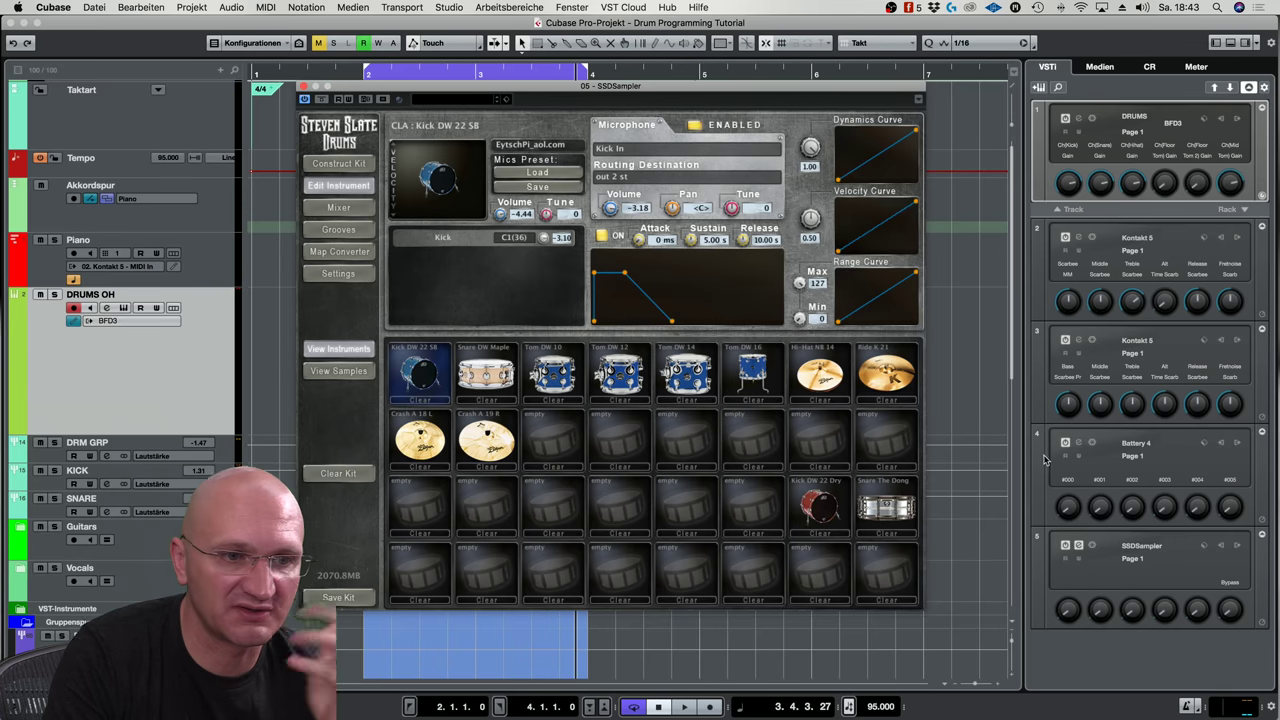
# Activate the additional stereo outputs 3 and 5 for SSDSampler in the instrument rack
pyautogui.click(1240, 546)
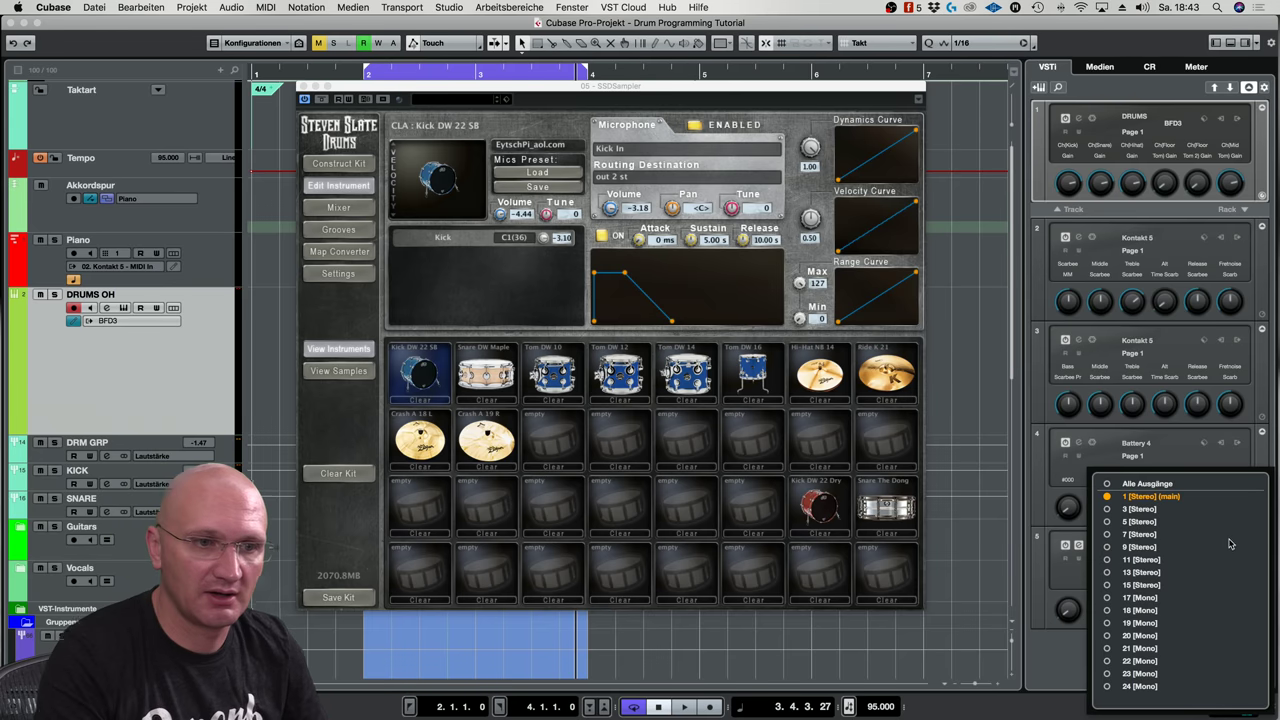
pyautogui.click(1108, 523)
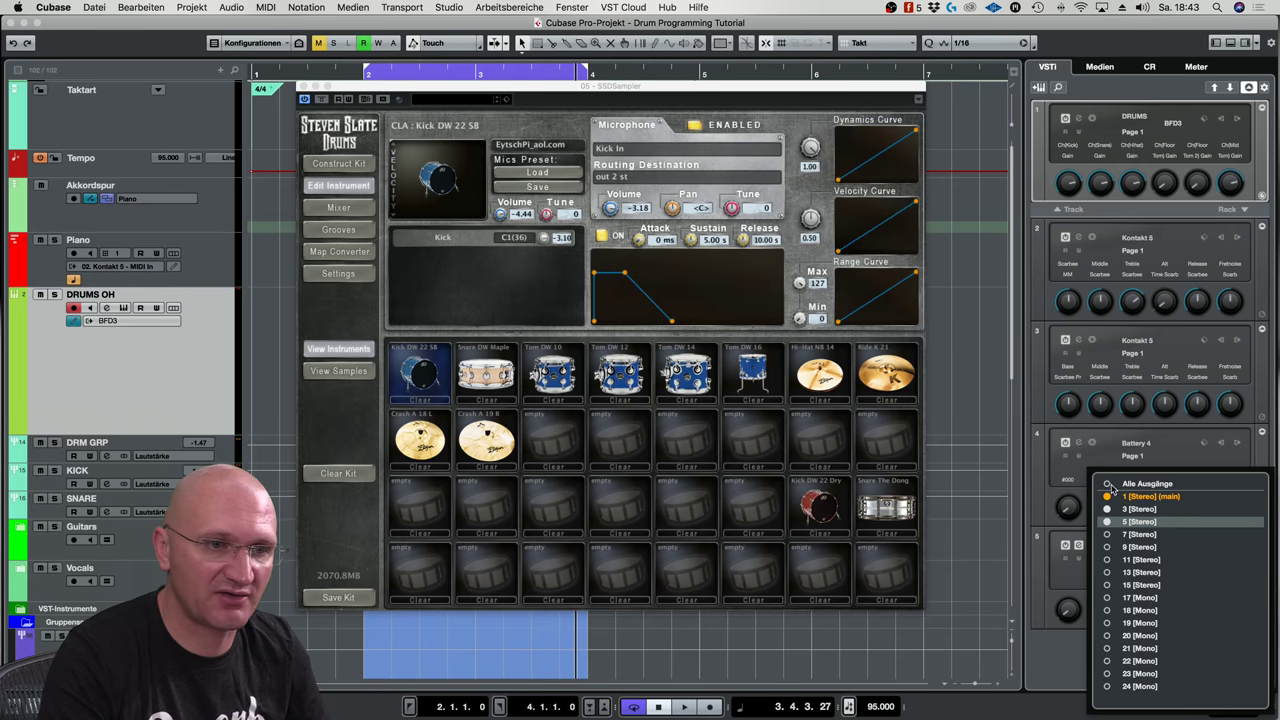
pyautogui.click(533, 90)
pyautogui.moveTo(533, 90); pyautogui.dragTo(529, 94)
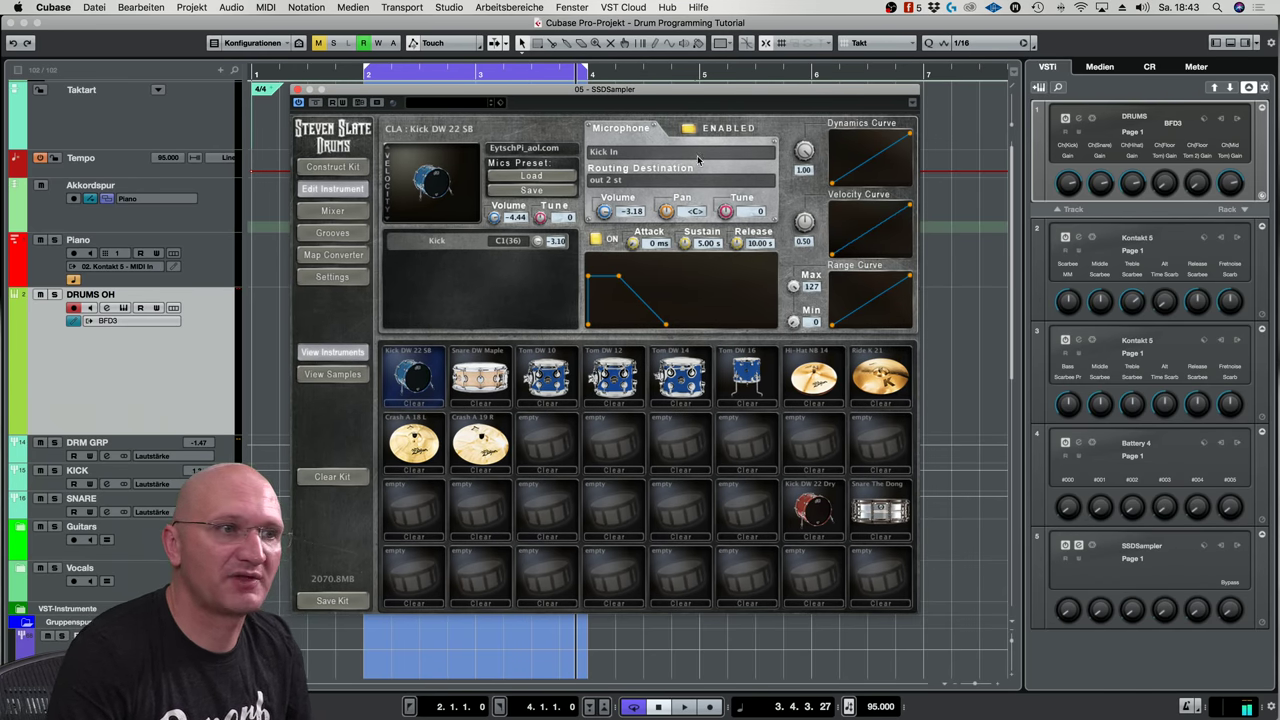
# Route the Kick In2 microphone of Kick DW 22 Dry to out 2 st as well
pyautogui.click(650, 183)
pyautogui.click(648, 210)
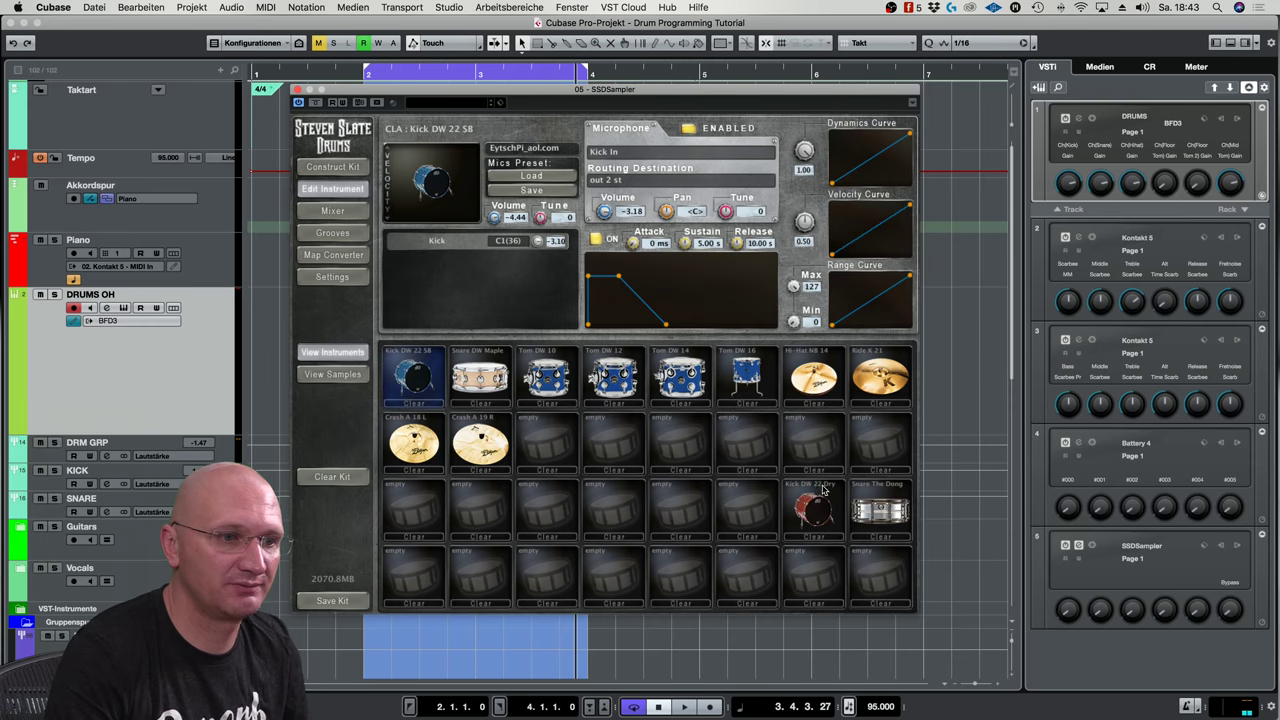
pyautogui.click(823, 490)
pyautogui.click(623, 183)
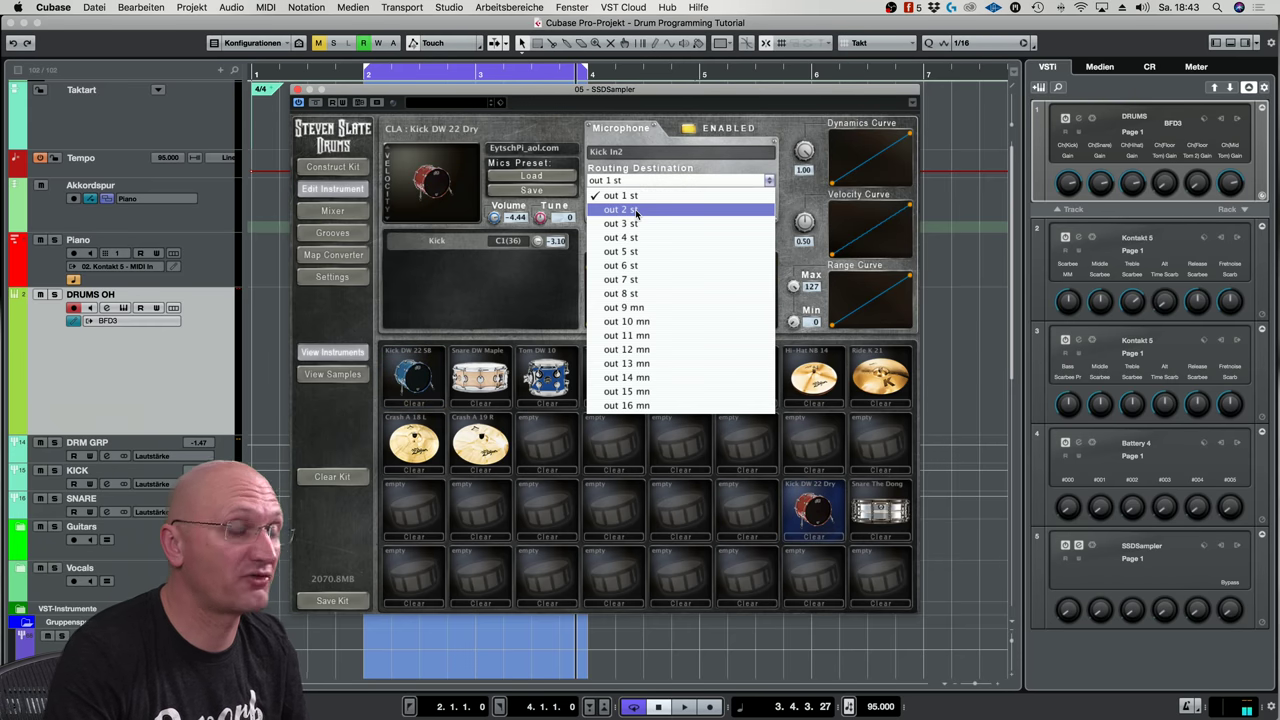
pyautogui.click(625, 197)
# Route the Top microphone of Snare DW Maple and the Top2 microphone of Snare The Dong to out 3 st
pyautogui.click(501, 366)
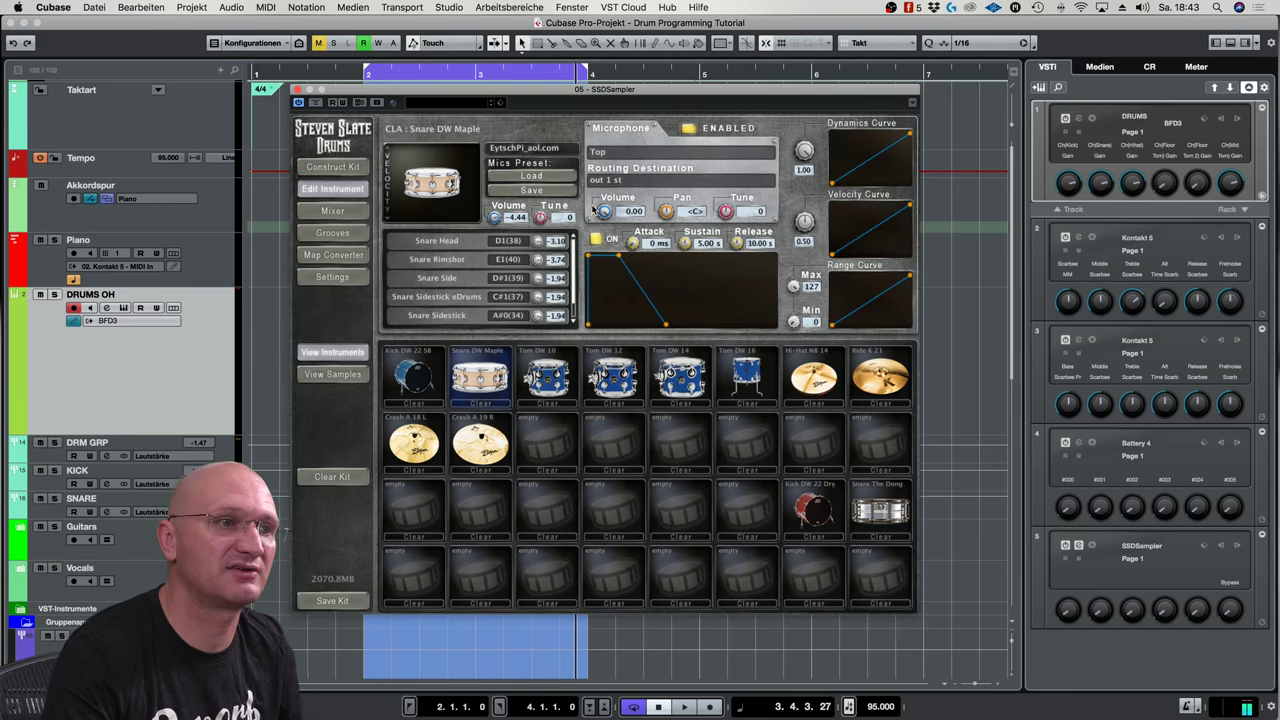
pyautogui.click(630, 183)
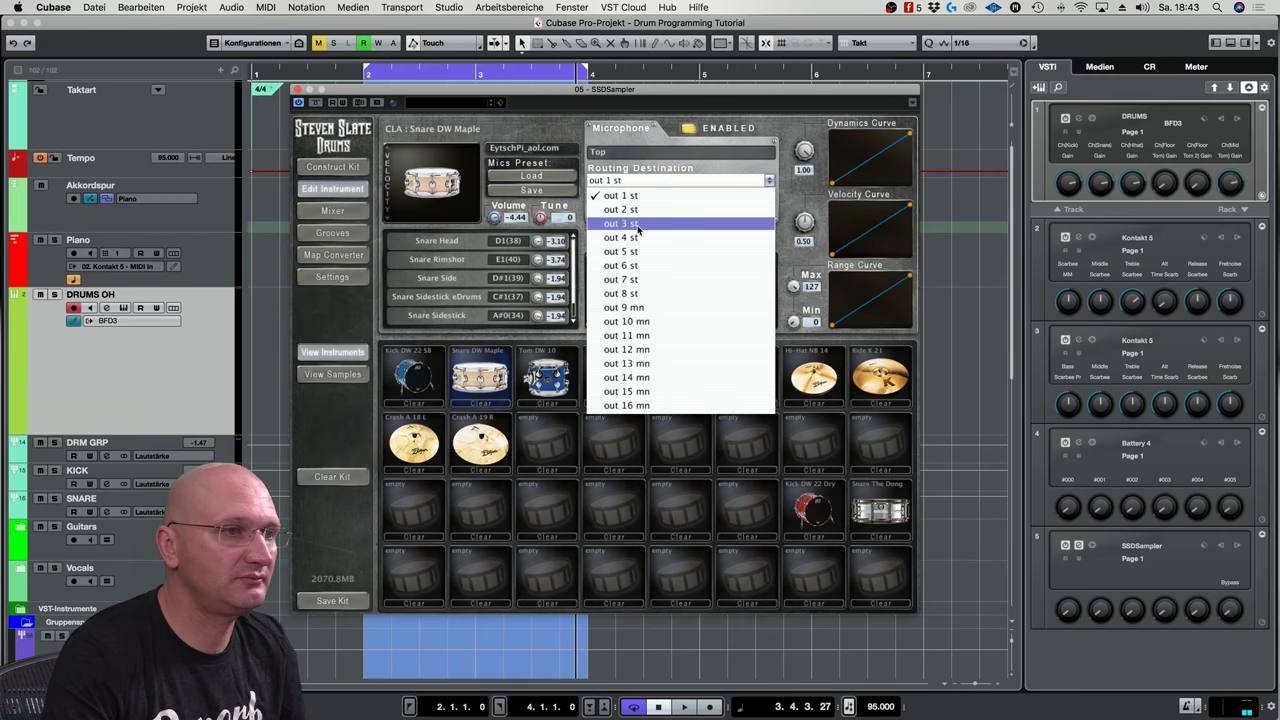
pyautogui.click(637, 224)
pyautogui.click(896, 500)
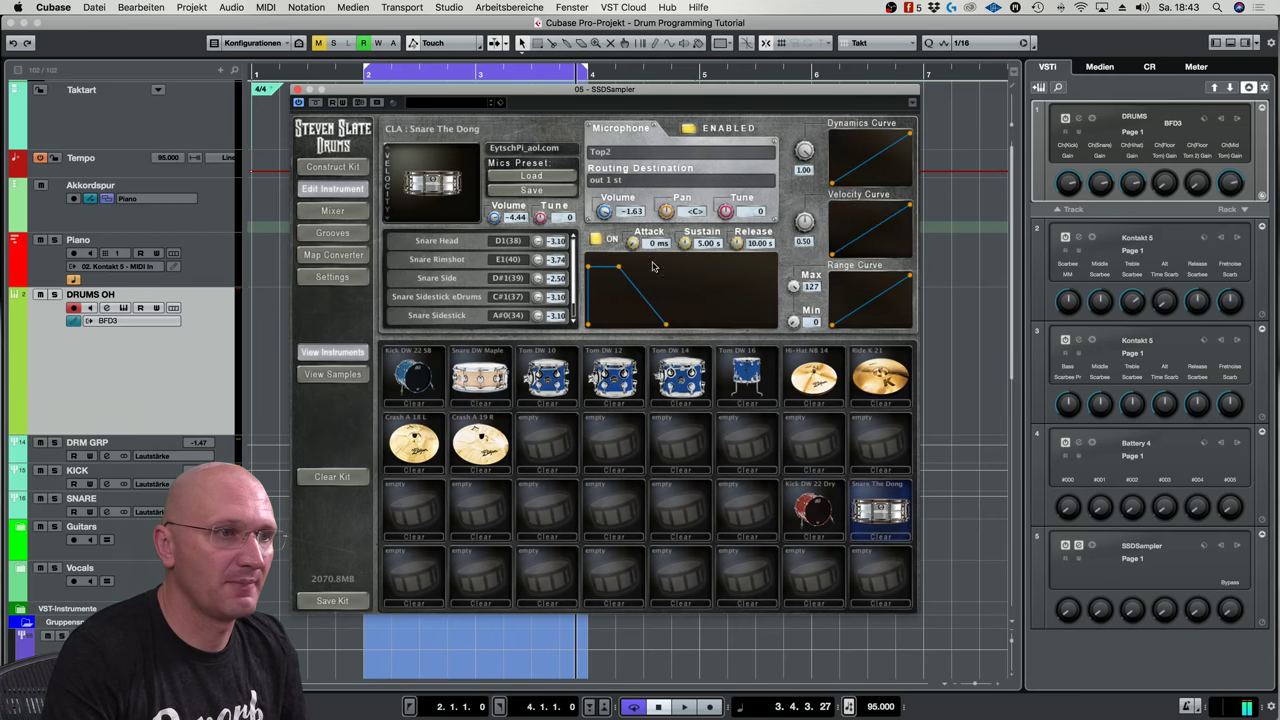
pyautogui.click(626, 182)
pyautogui.click(640, 226)
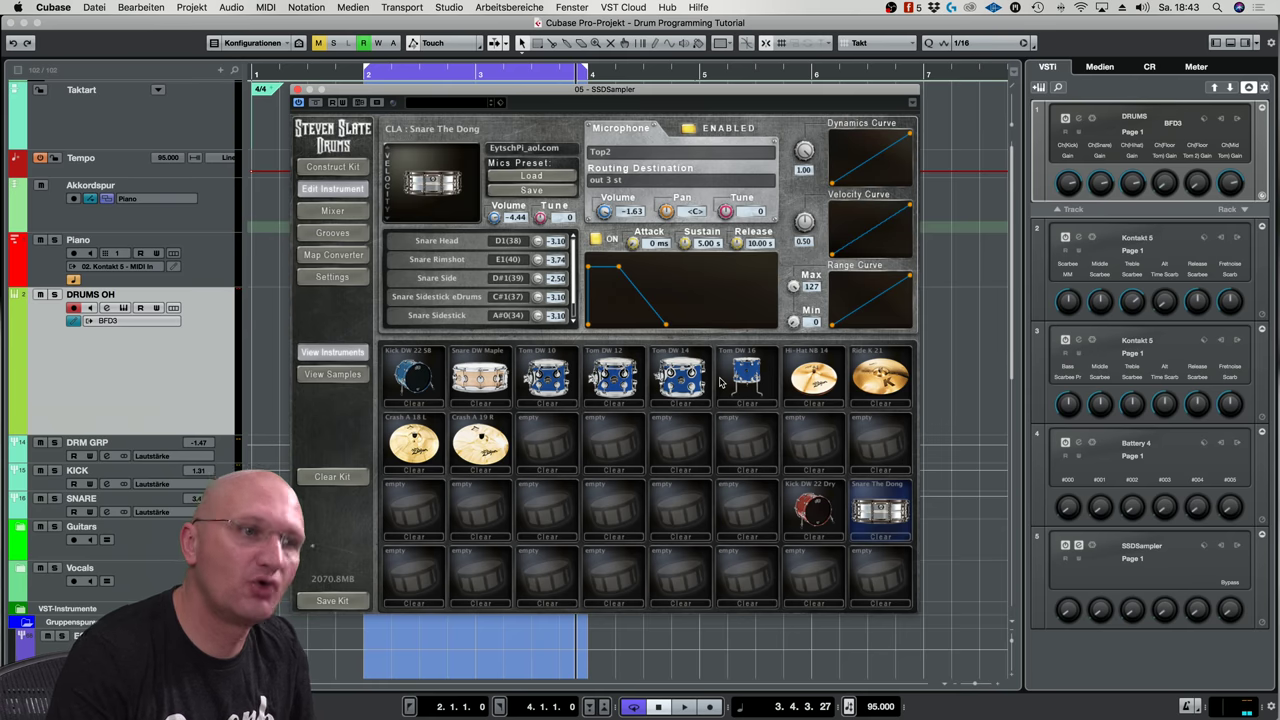
# Check the output routing of all channels in SSDSampler's mixer, including toms, overheads and rooms, and close the plug-in window
pyautogui.click(334, 211)
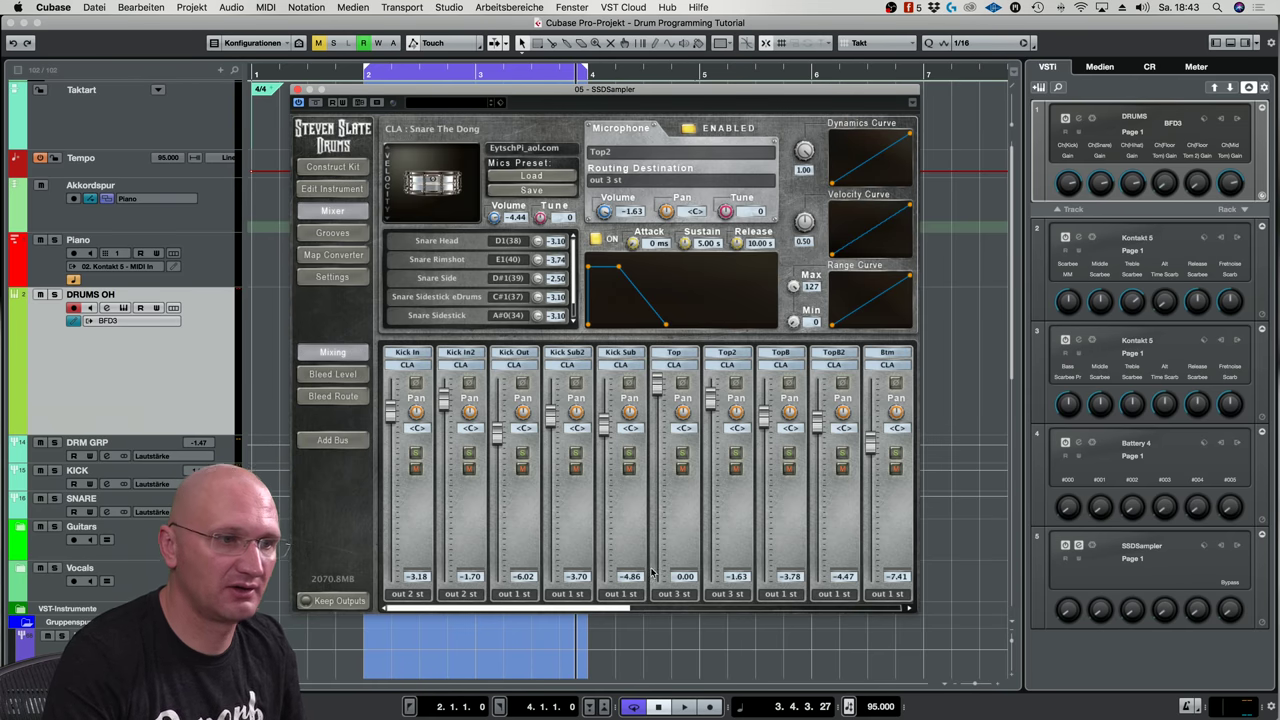
pyautogui.moveTo(593, 612); pyautogui.dragTo(845, 641)
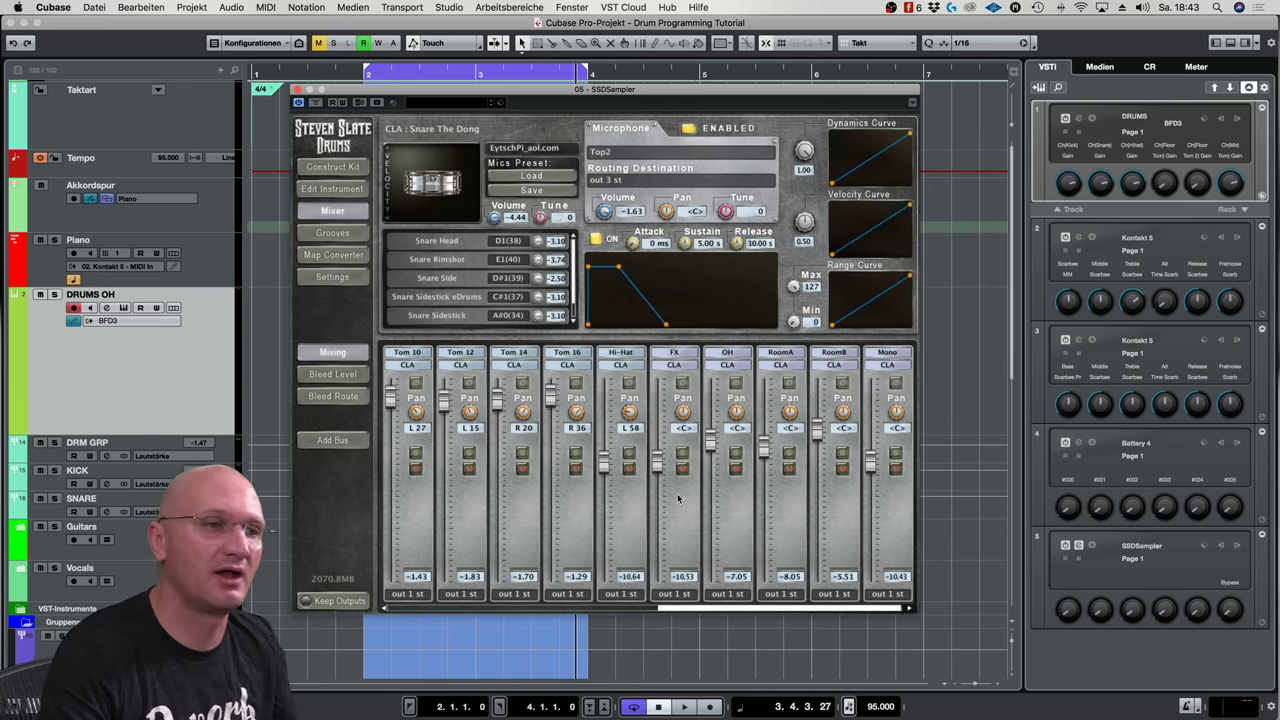
pyautogui.click(296, 90)
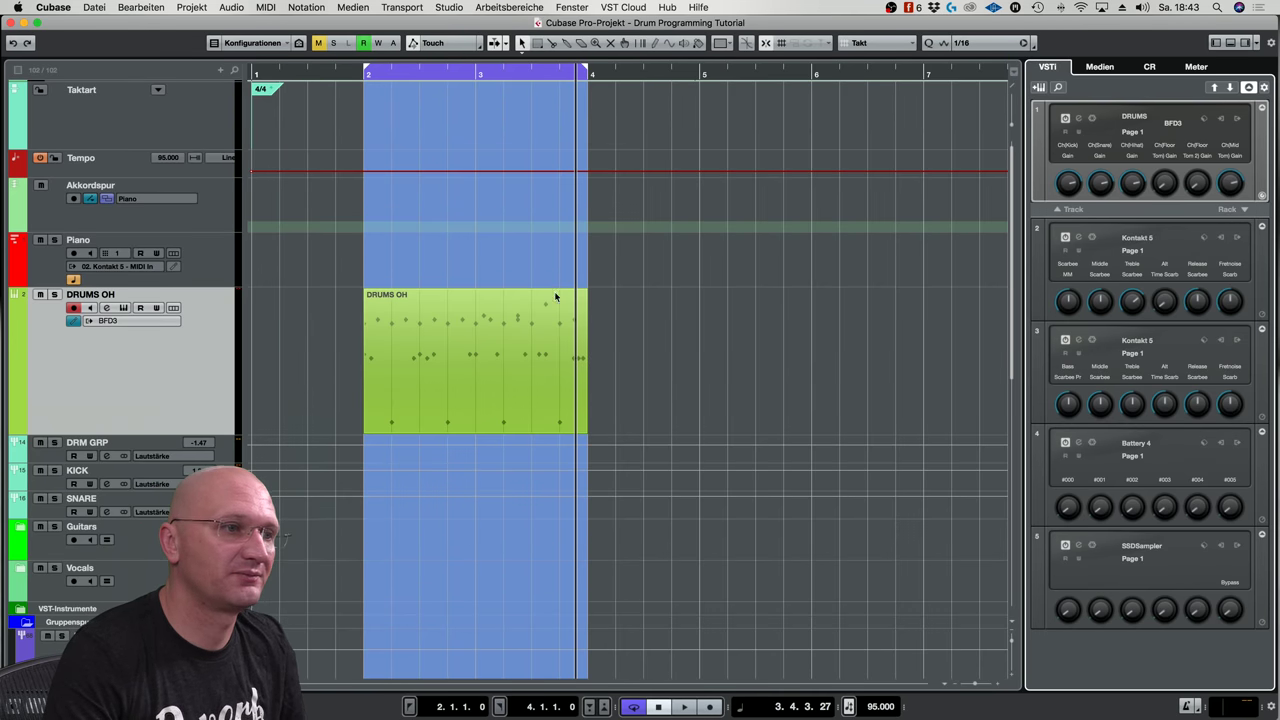
# Draw an empty one-bar part at bar 5 on the DRUMS OH track and open it in the drum editor
pyautogui.press('KP_Subtract')
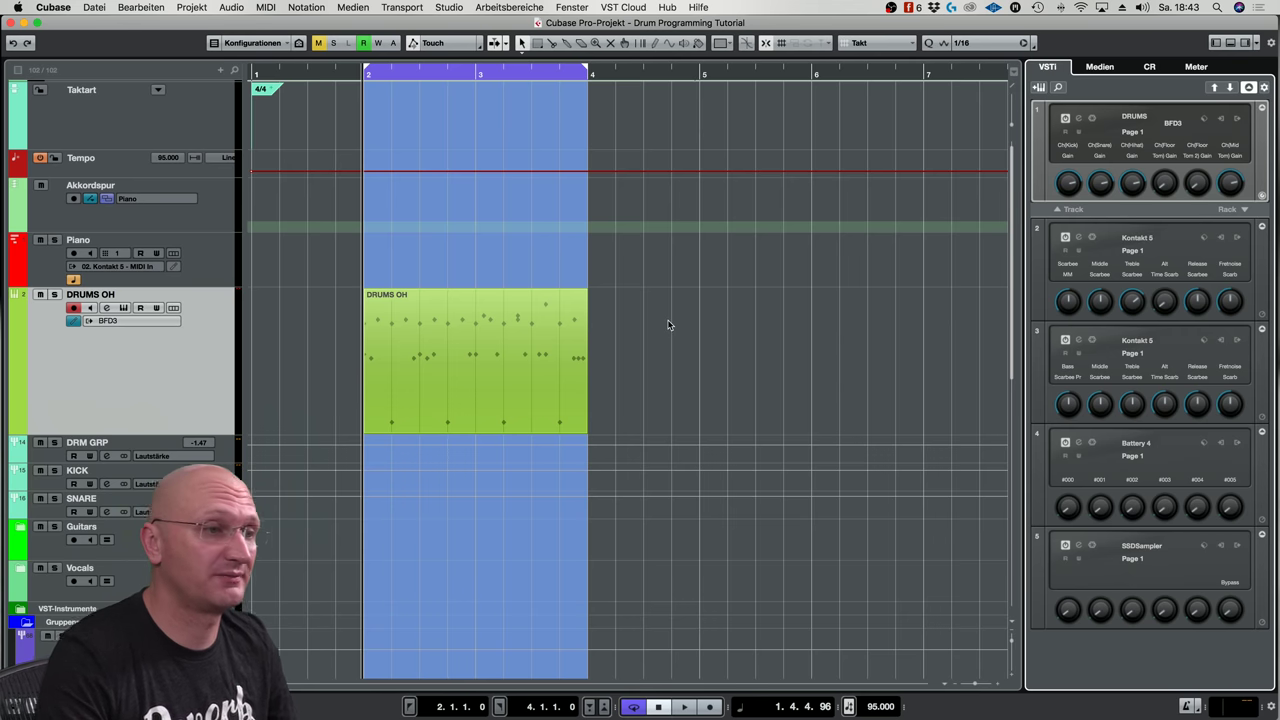
pyautogui.hscroll(2, 637, 320)
pyautogui.rightClick(636, 313)
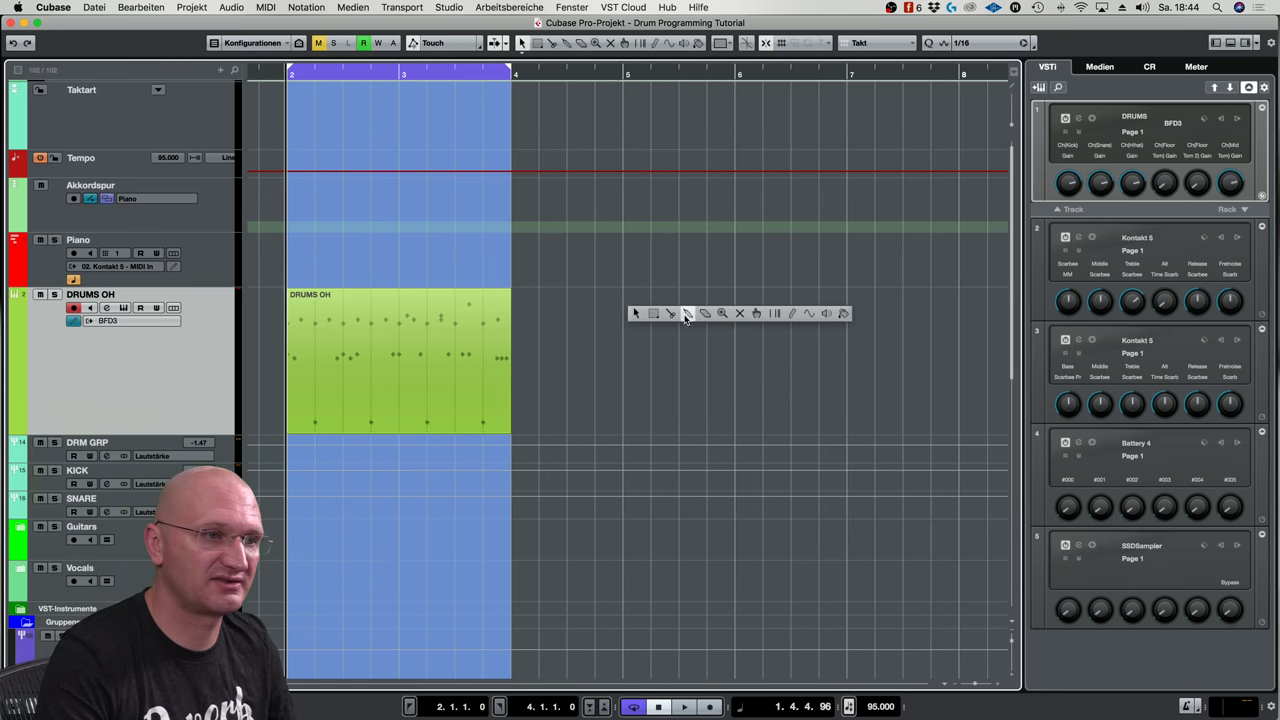
pyautogui.click(792, 313)
pyautogui.click(709, 303)
pyautogui.press('1')
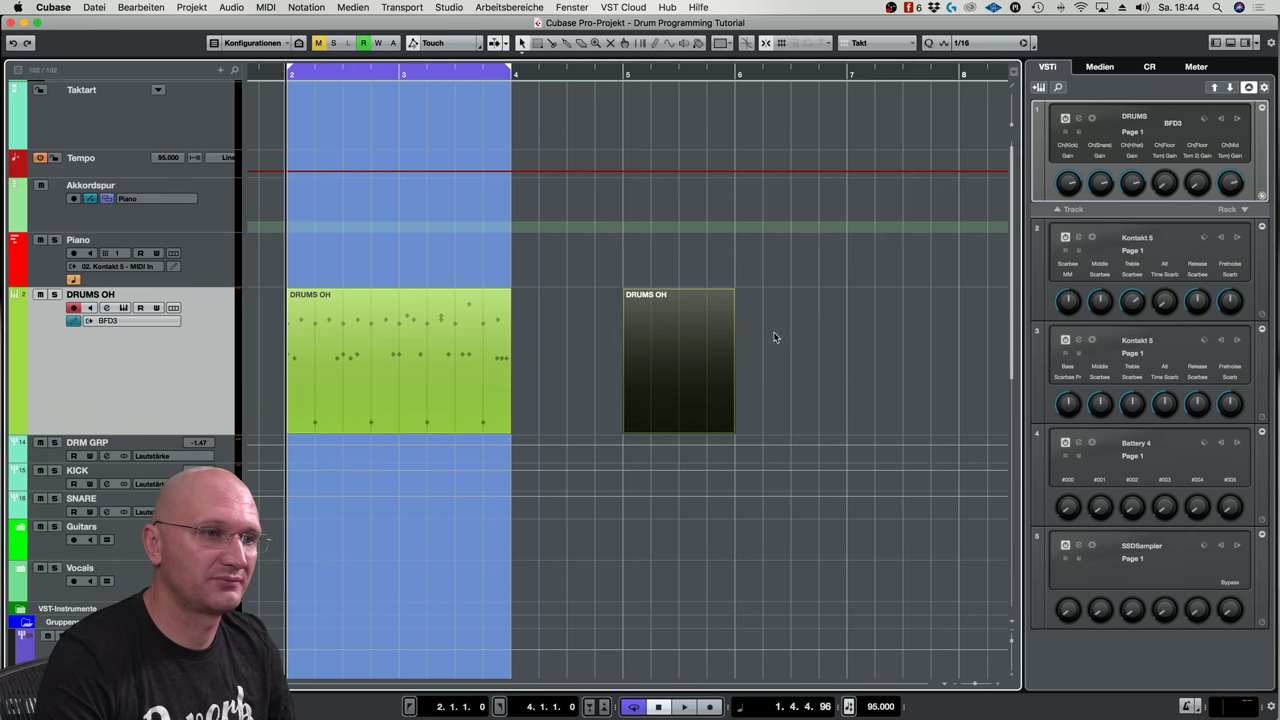
pyautogui.click(764, 331)
pyautogui.doubleClick(620, 328)
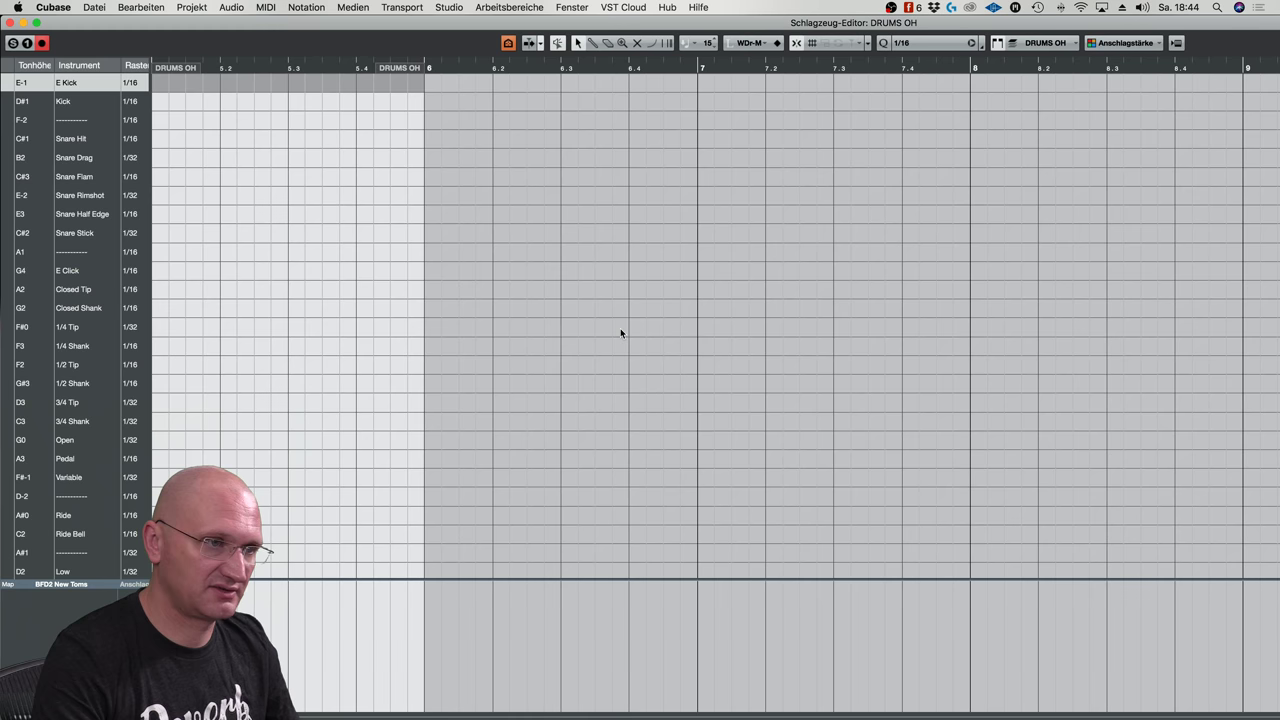
pyautogui.hscroll(3, 619, 318)
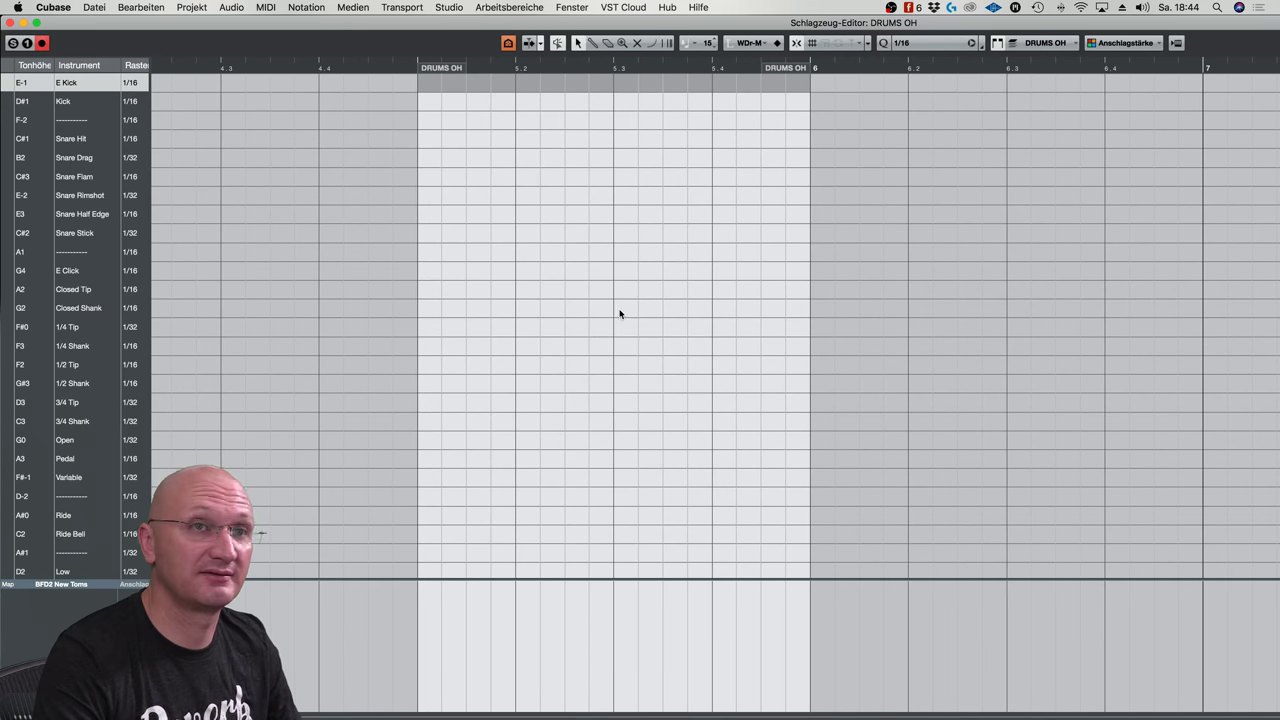
# Move the unnamed B4 instrument up the drum map to the row directly below E Kick
pyautogui.rightClick(475, 168)
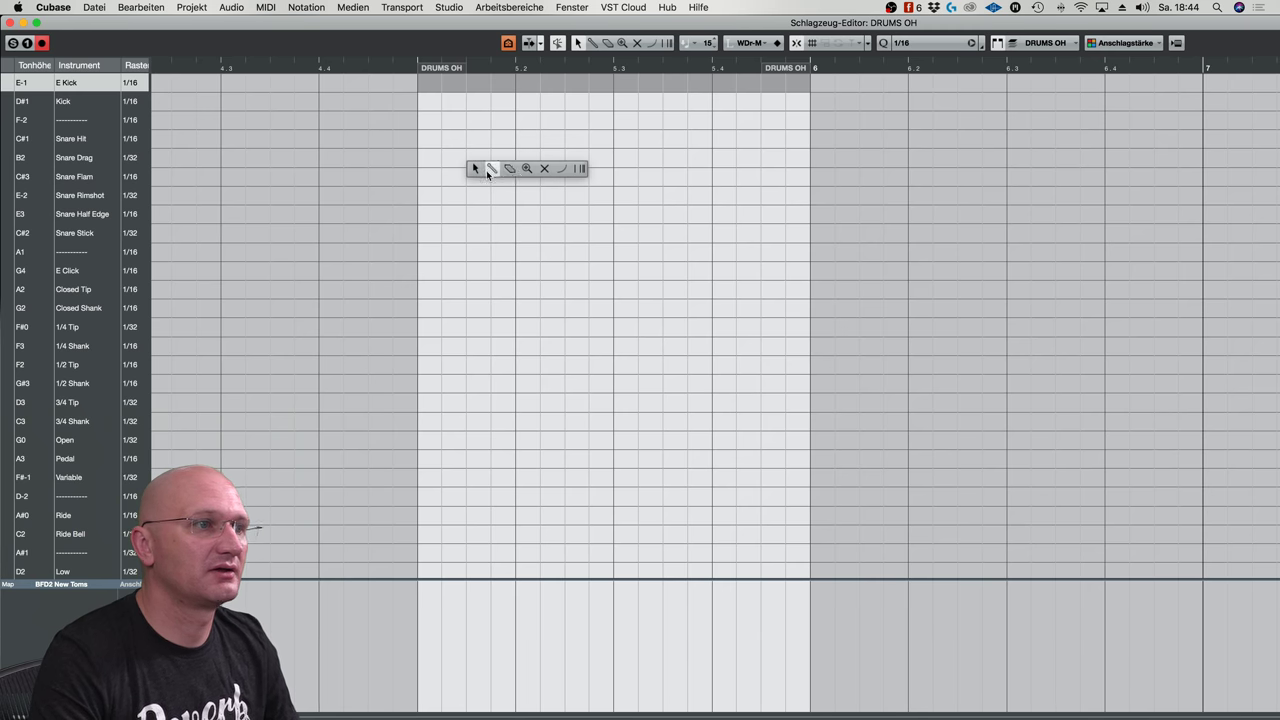
pyautogui.click(477, 170)
pyautogui.scroll(-8, 104, 293)
pyautogui.scroll(-10, 72, 362)
pyautogui.click(33, 357)
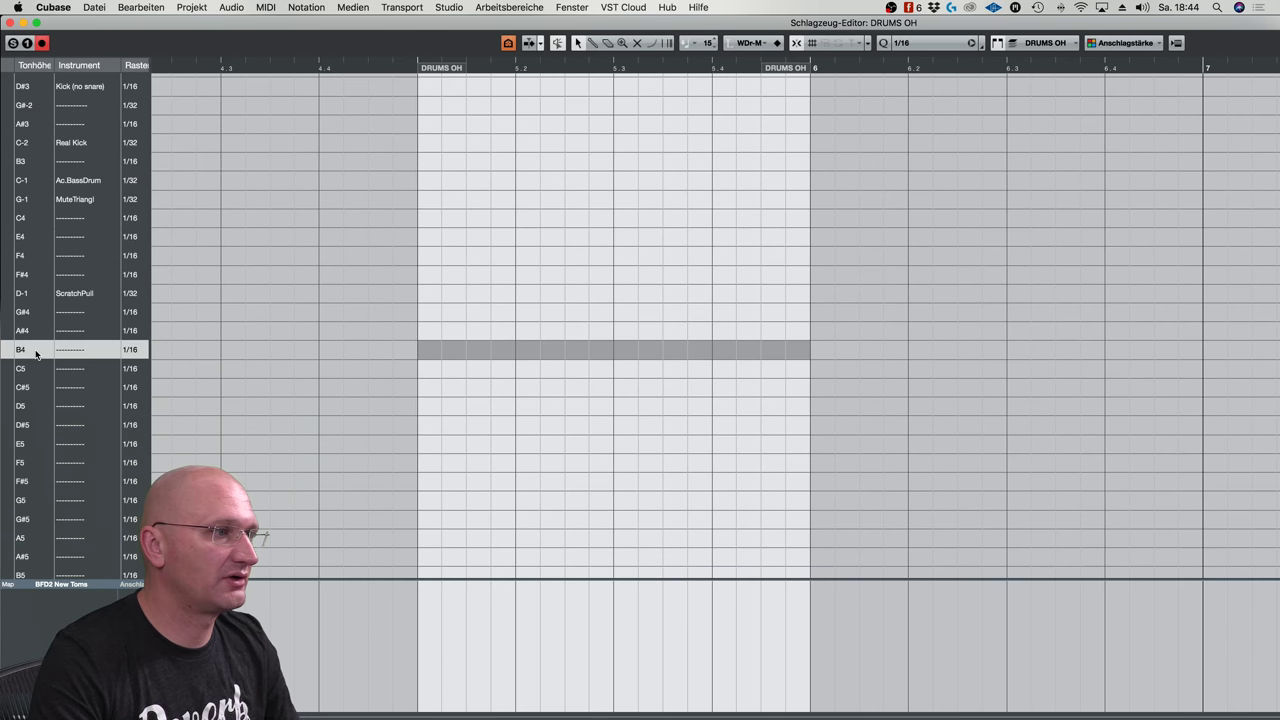
pyautogui.scroll(8, 62, 90)
pyautogui.scroll(10, 60, 68)
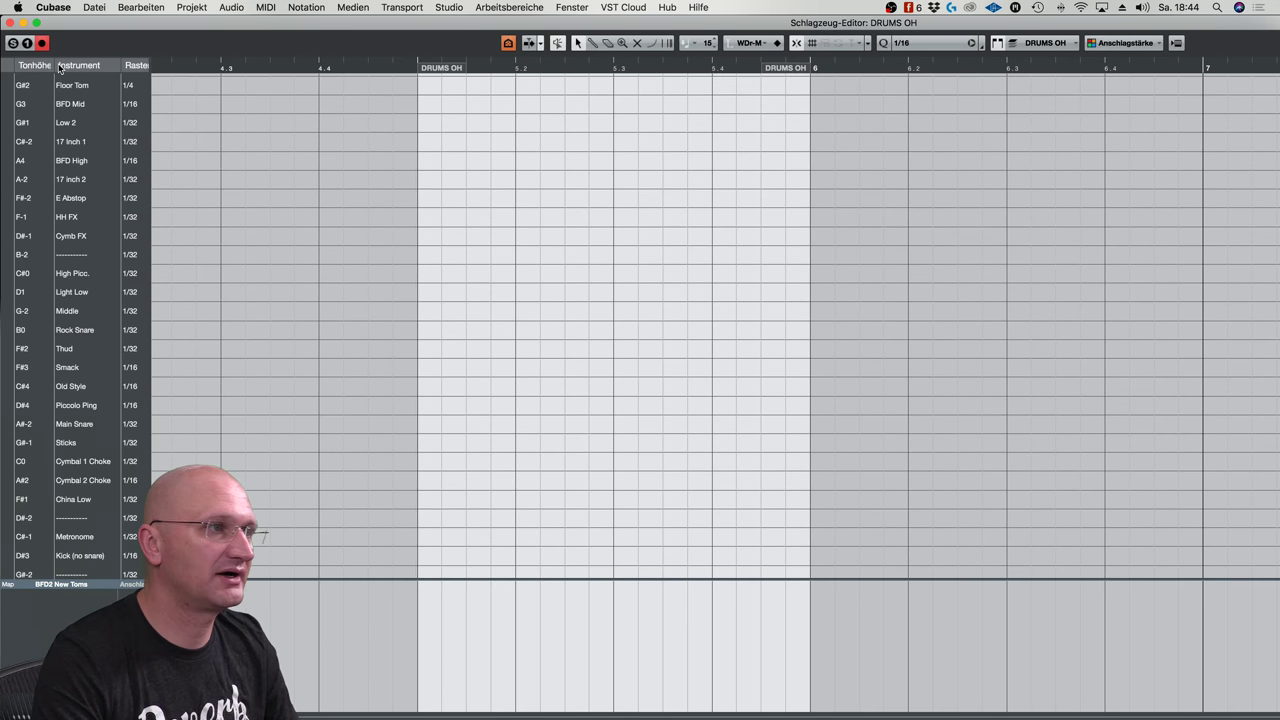
pyautogui.scroll(6, 58, 68)
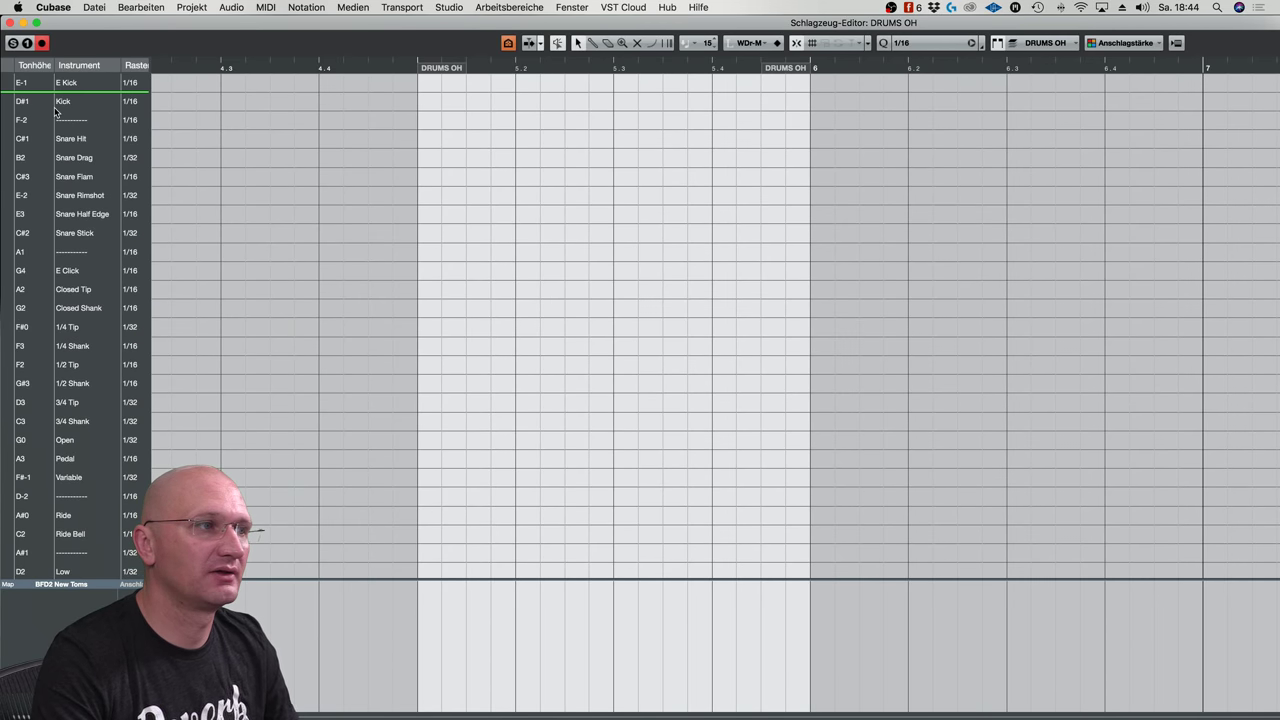
pyautogui.moveTo(56, 112); pyautogui.dragTo(58, 119)
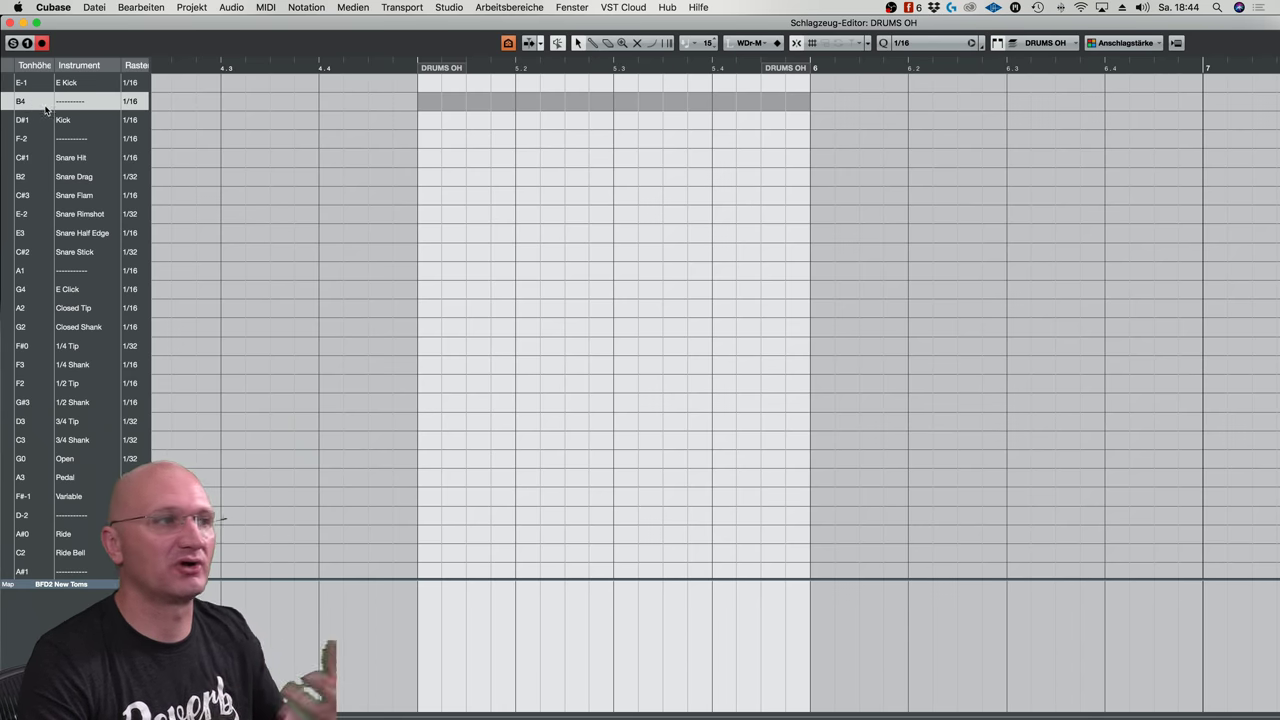
# Name the relocated B4 instrument SS Kick
pyautogui.doubleClick(88, 101)
pyautogui.write('S')
pyautogui.press('Return')
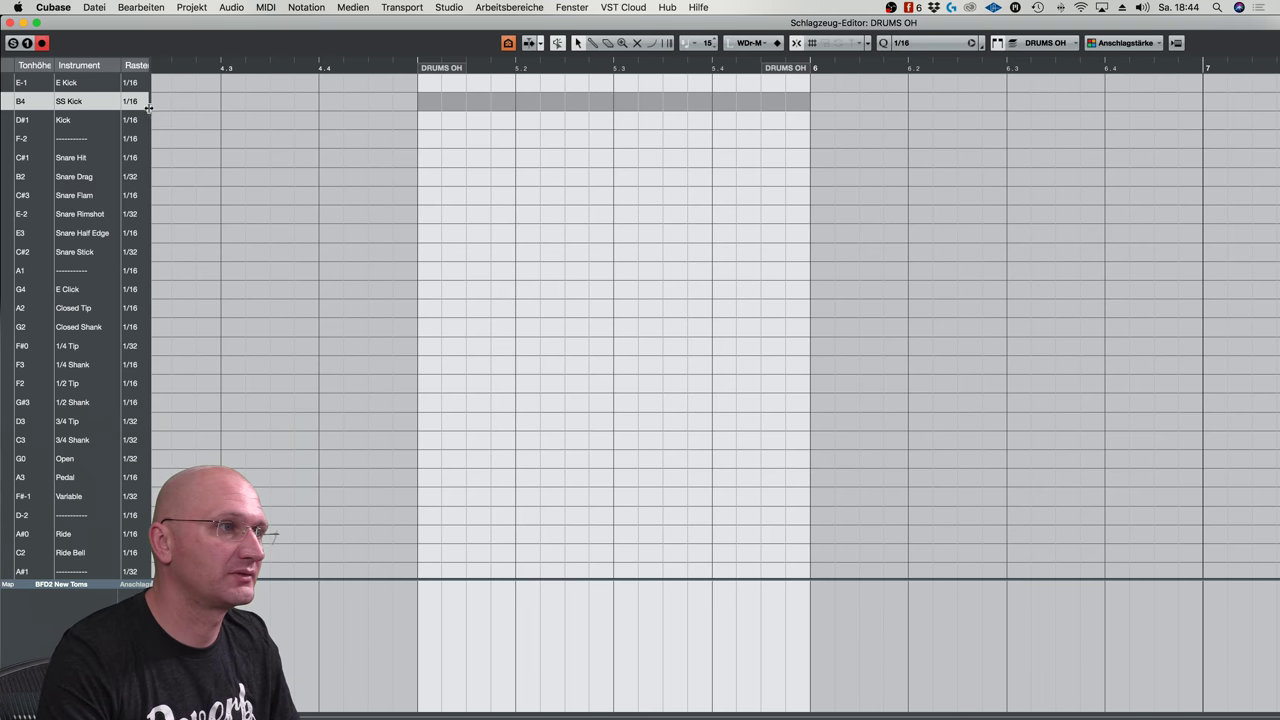
# Reveal the drum map's note columns and set both the input note and output note of SS Kick to C1
pyautogui.moveTo(148, 107); pyautogui.dragTo(570, 144)
pyautogui.doubleClick(202, 102)
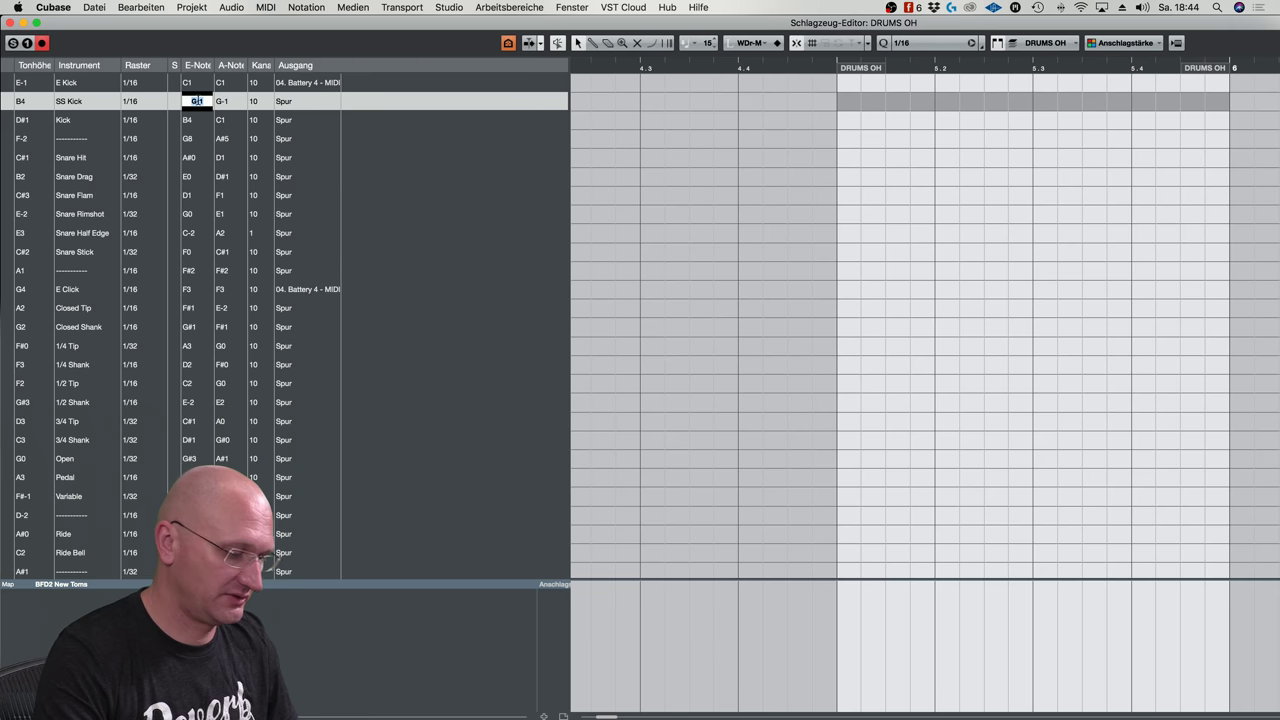
pyautogui.write('C1')
pyautogui.press('Return')
pyautogui.doubleClick(230, 101)
pyautogui.press('Return')
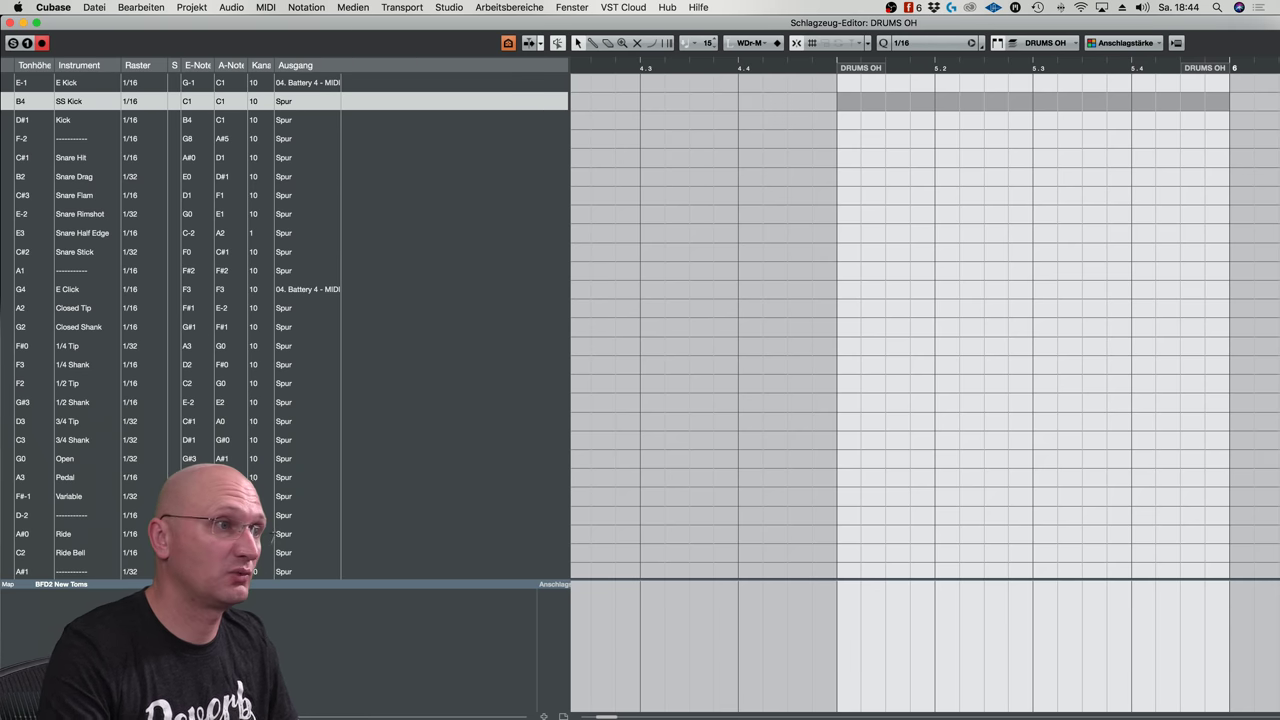
# Route the SS Kick instrument's output to 05. SSDSampler - MIDI In
pyautogui.click(300, 101)
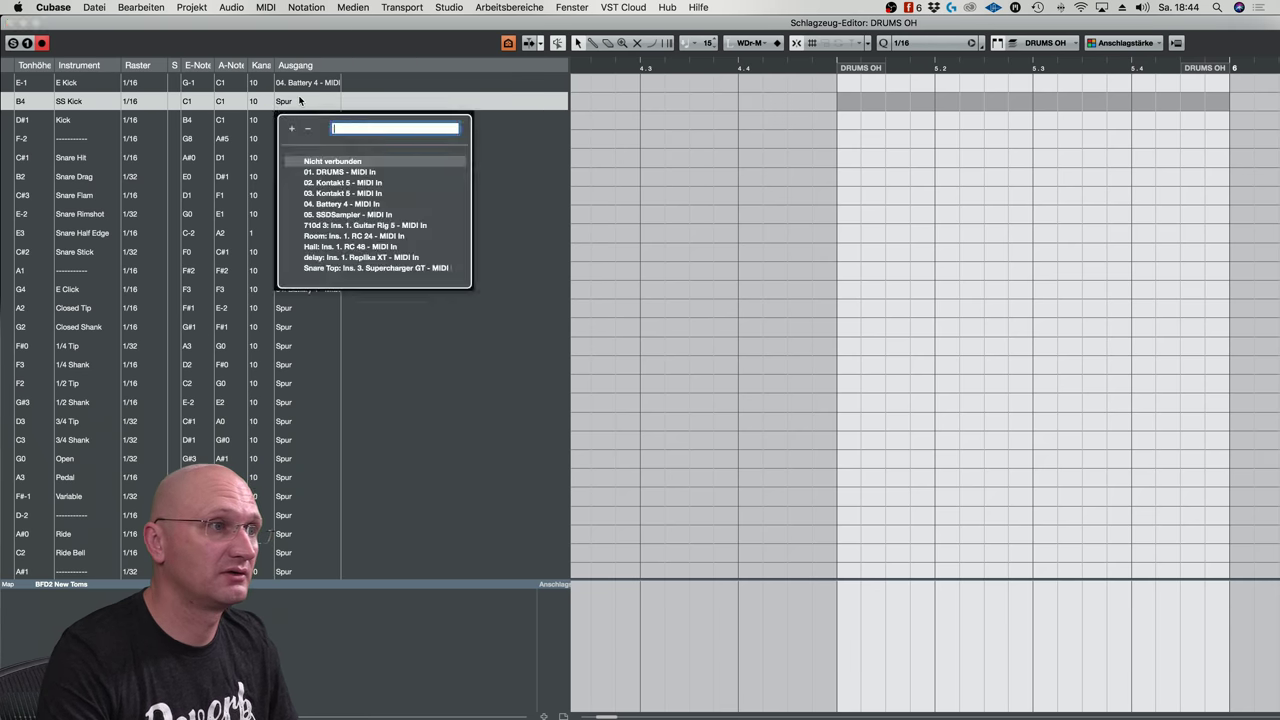
pyautogui.click(347, 215)
# Audition SS Kick by drawing test notes in bar 5, removing them again and closing the drum editor
pyautogui.rightClick(932, 139)
pyautogui.click(945, 139)
pyautogui.click(885, 101)
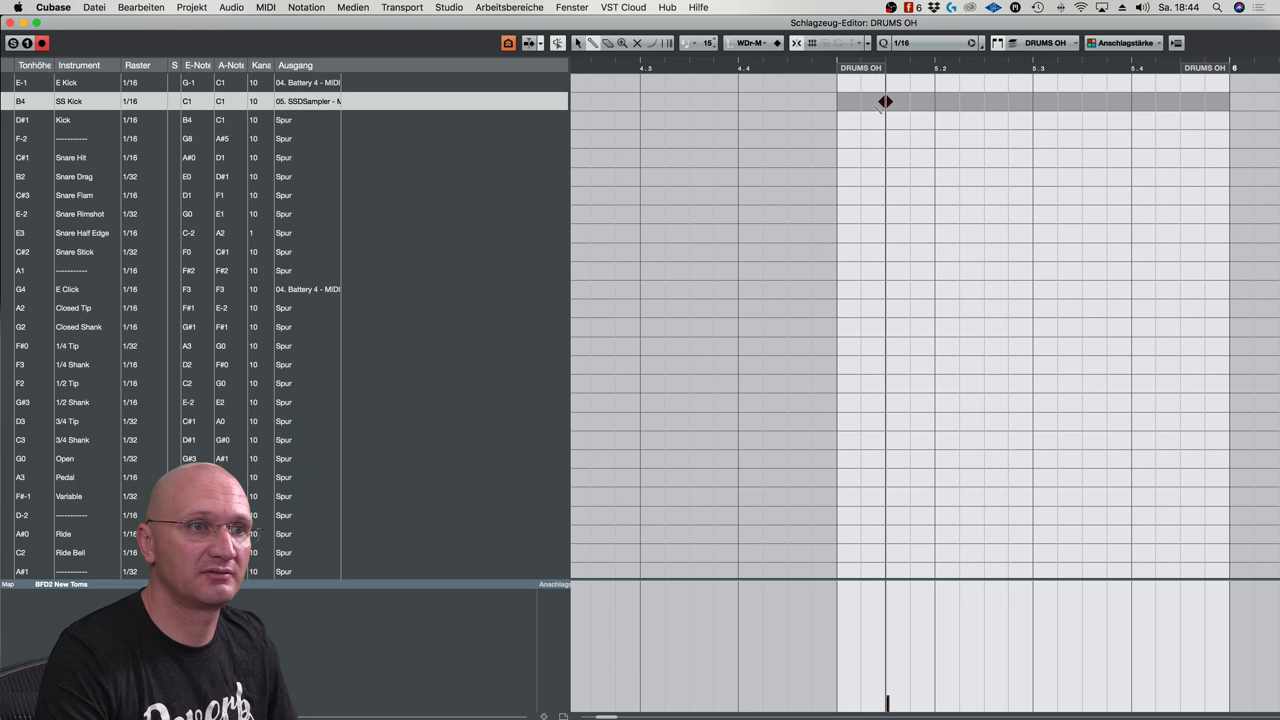
pyautogui.click(885, 101)
pyautogui.click(885, 101)
pyautogui.click(885, 119)
pyautogui.moveTo(885, 119); pyautogui.dragTo(885, 101)
pyautogui.click(885, 101)
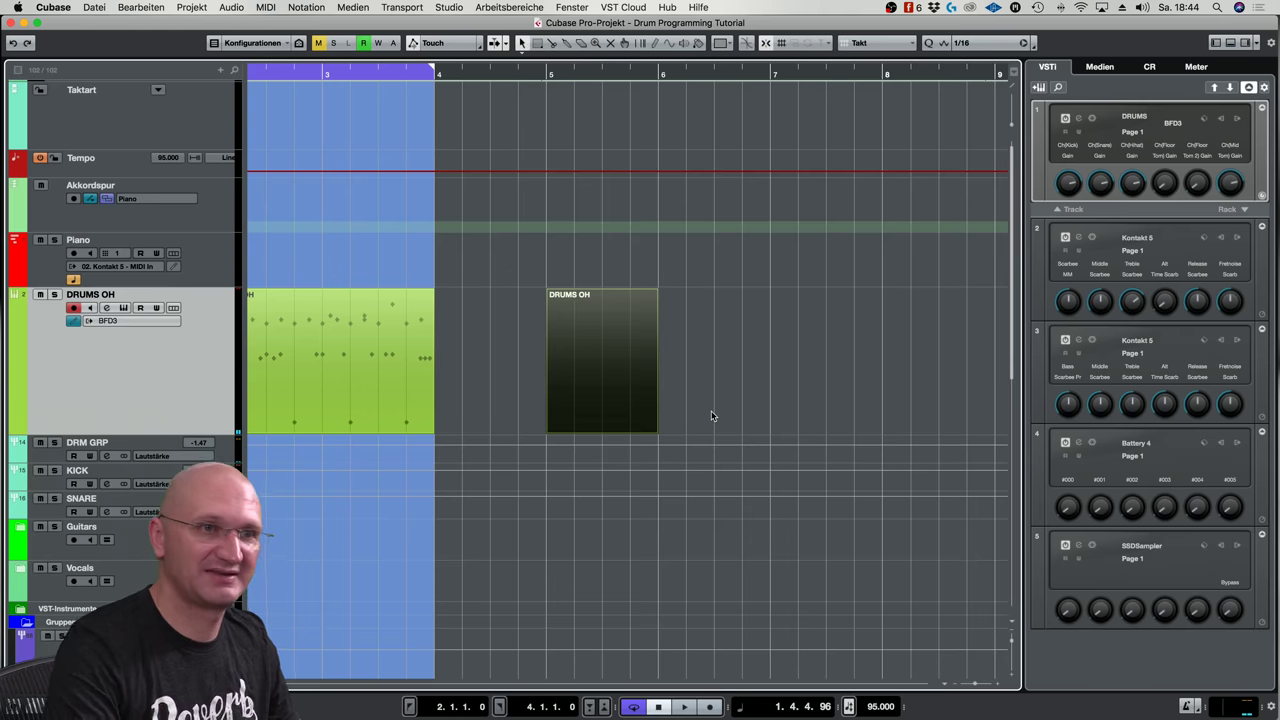
# Check the note assignments of Snare DW Maple in SSDSampler's instrument editing view and close the plug-in
pyautogui.press('Return')
pyautogui.click(1080, 545)
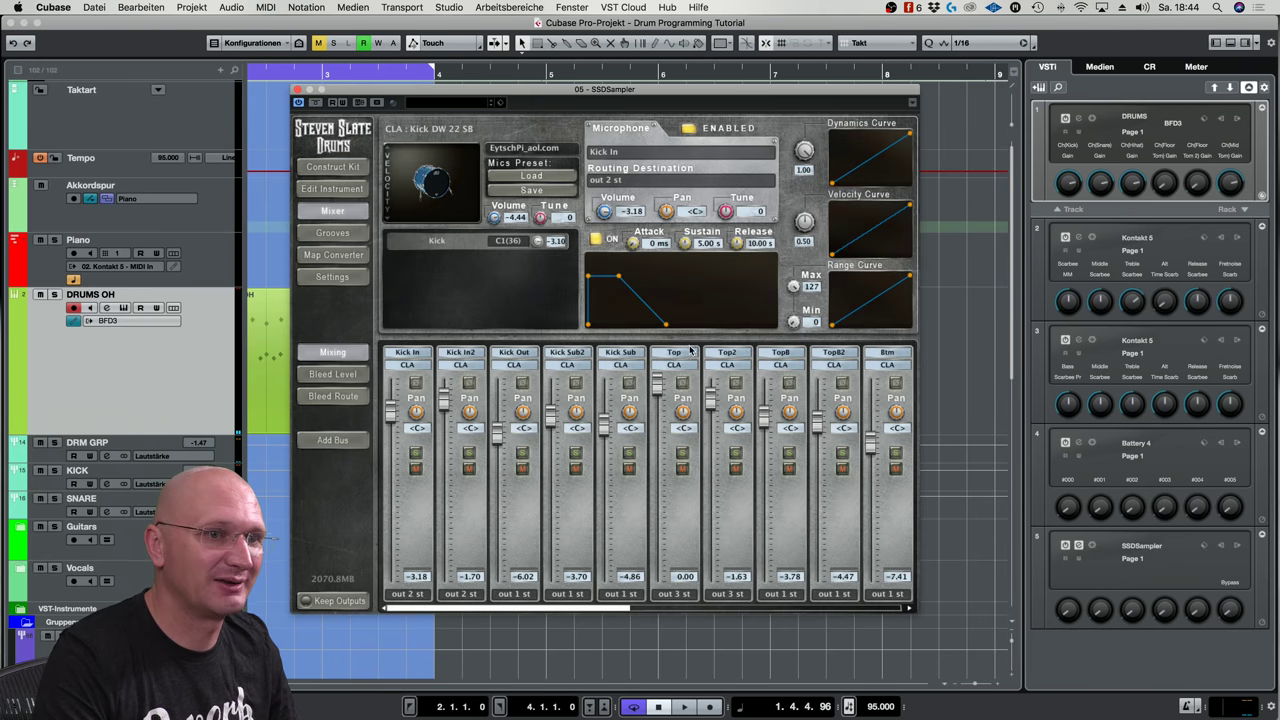
pyautogui.click(340, 188)
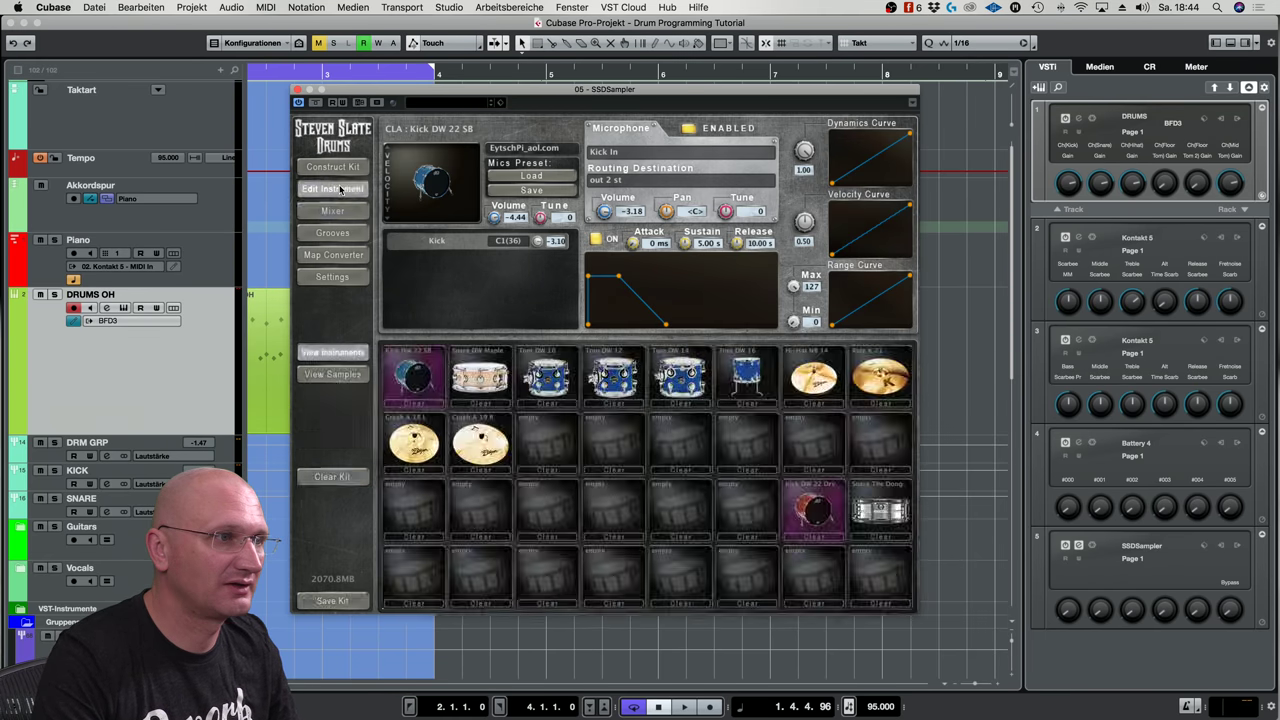
pyautogui.click(487, 392)
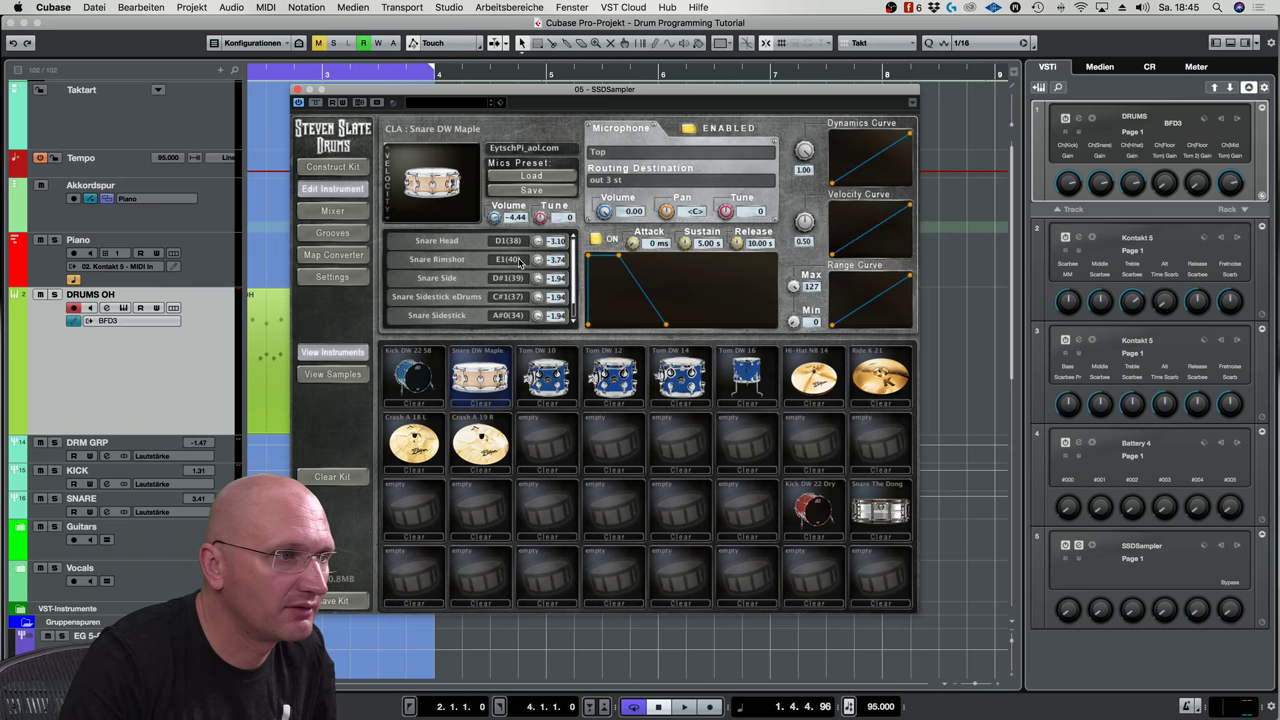
pyautogui.press('super+w')
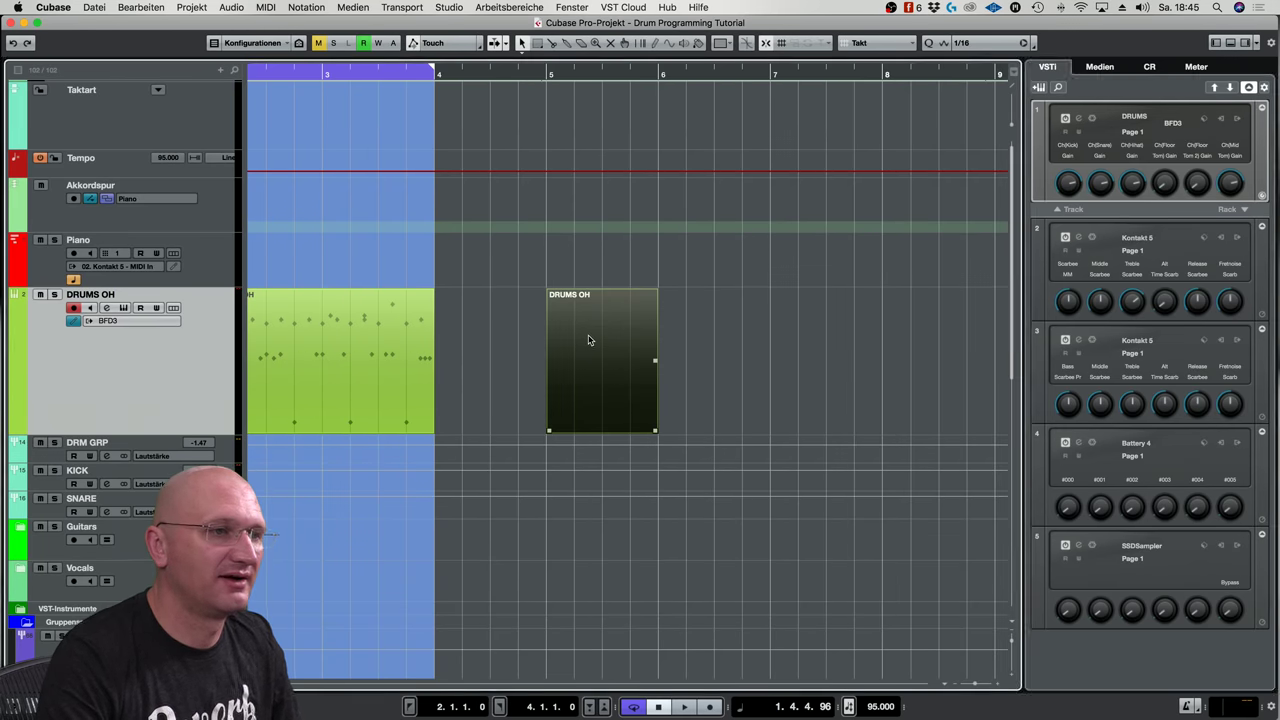
# Reopen the bar 5 part, move the unused D#7 instrument to the row above Snare Hit and name it SS SNARE
pyautogui.doubleClick(587, 339)
pyautogui.scroll(-10, 40, 355)
pyautogui.scroll(10, 43, 251)
pyautogui.scroll(10, 40, 250)
pyautogui.moveTo(25, 100); pyautogui.dragTo(28, 160)
pyautogui.doubleClick(100, 158)
pyautogui.write('SS SNARE')
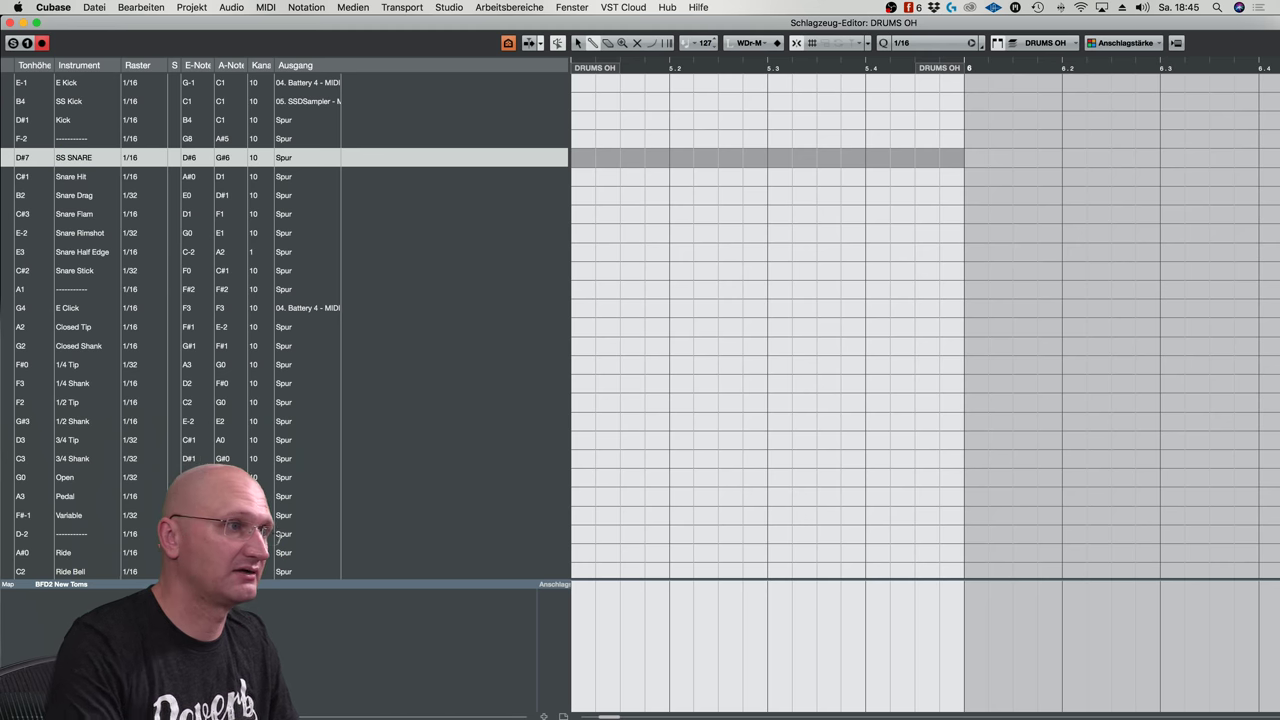
# Set SS SNARE's input and output notes to E1 and route its output to 05. SSDSampler - MIDI In
pyautogui.doubleClick(196, 158)
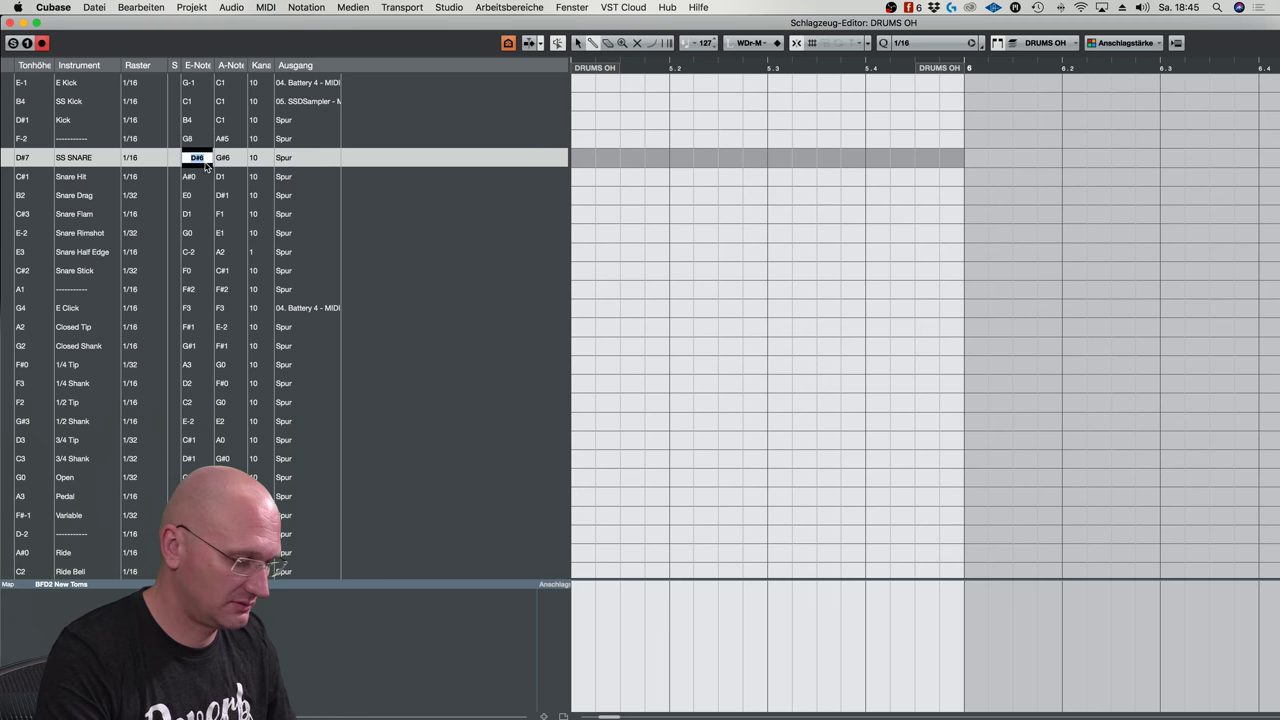
pyautogui.doubleClick(240, 158)
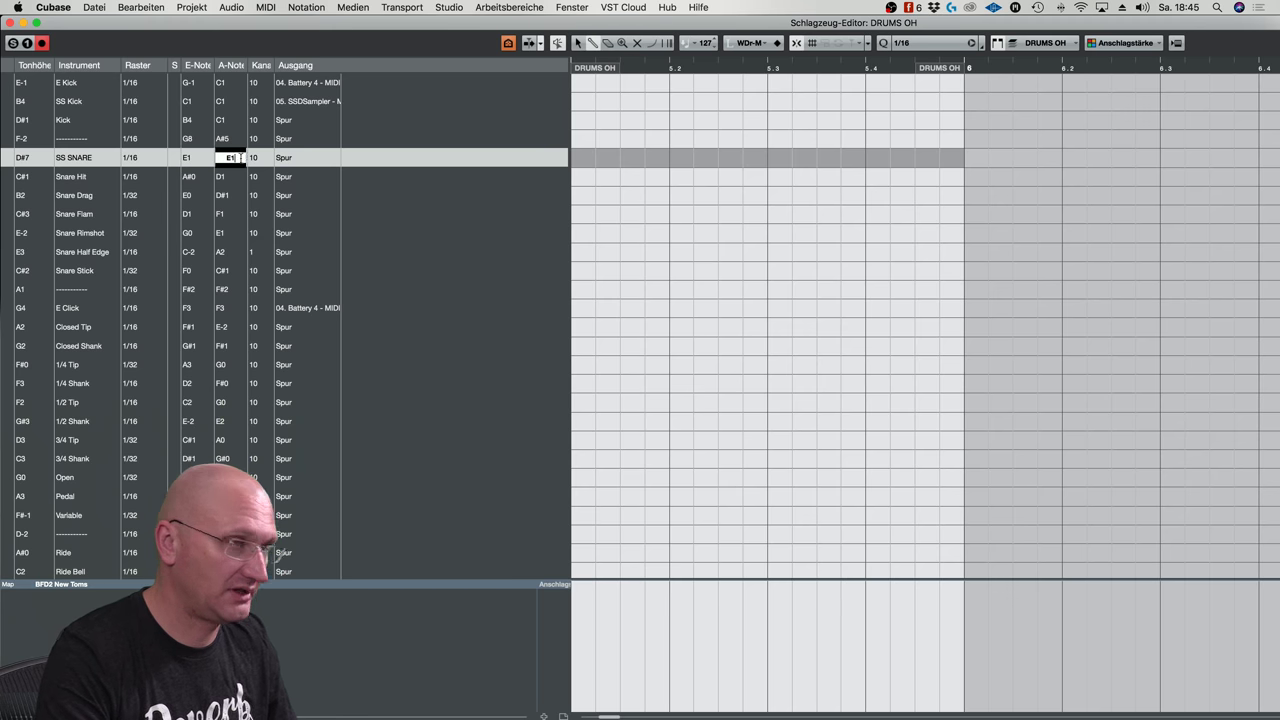
pyautogui.click(304, 164)
pyautogui.click(346, 283)
pyautogui.click(595, 157)
pyautogui.click(595, 157)
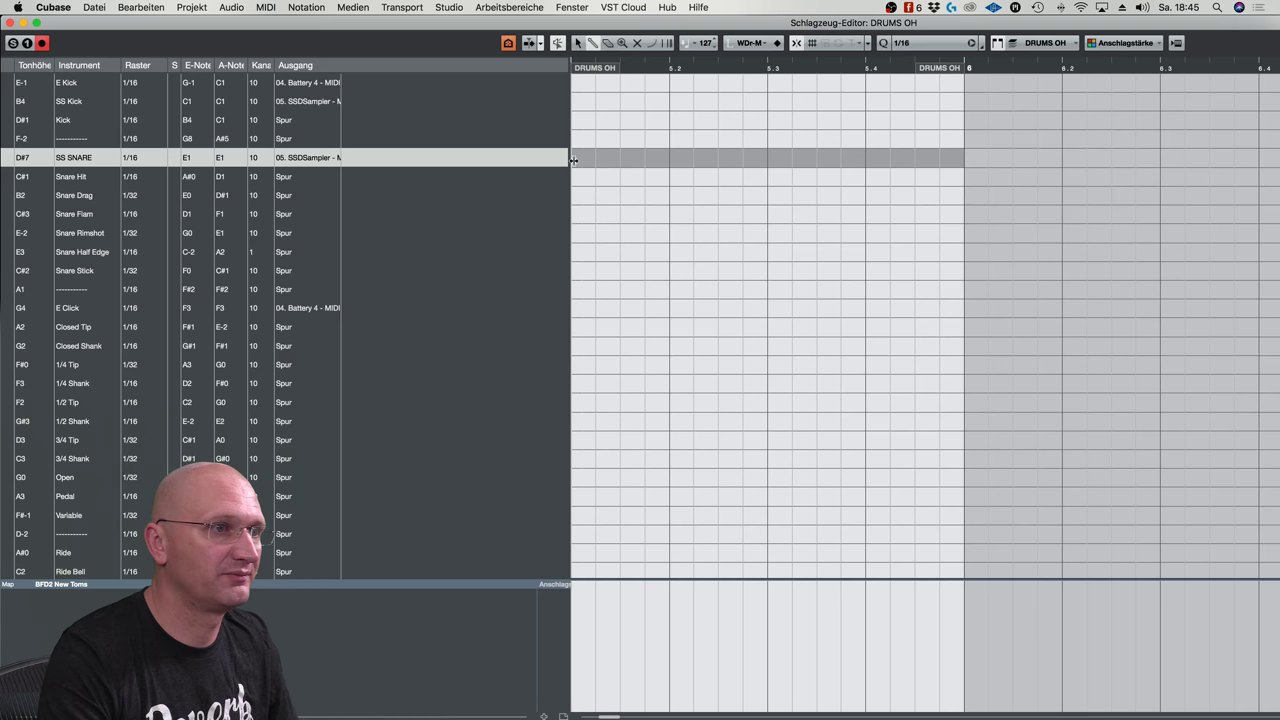
# Narrow the drum map list and draw SS Kick notes at 5.1, 5.3 and 5.3.3 and SS SNARE notes at 5.2 and 5.4
pyautogui.moveTo(180, 176); pyautogui.dragTo(153, 176)
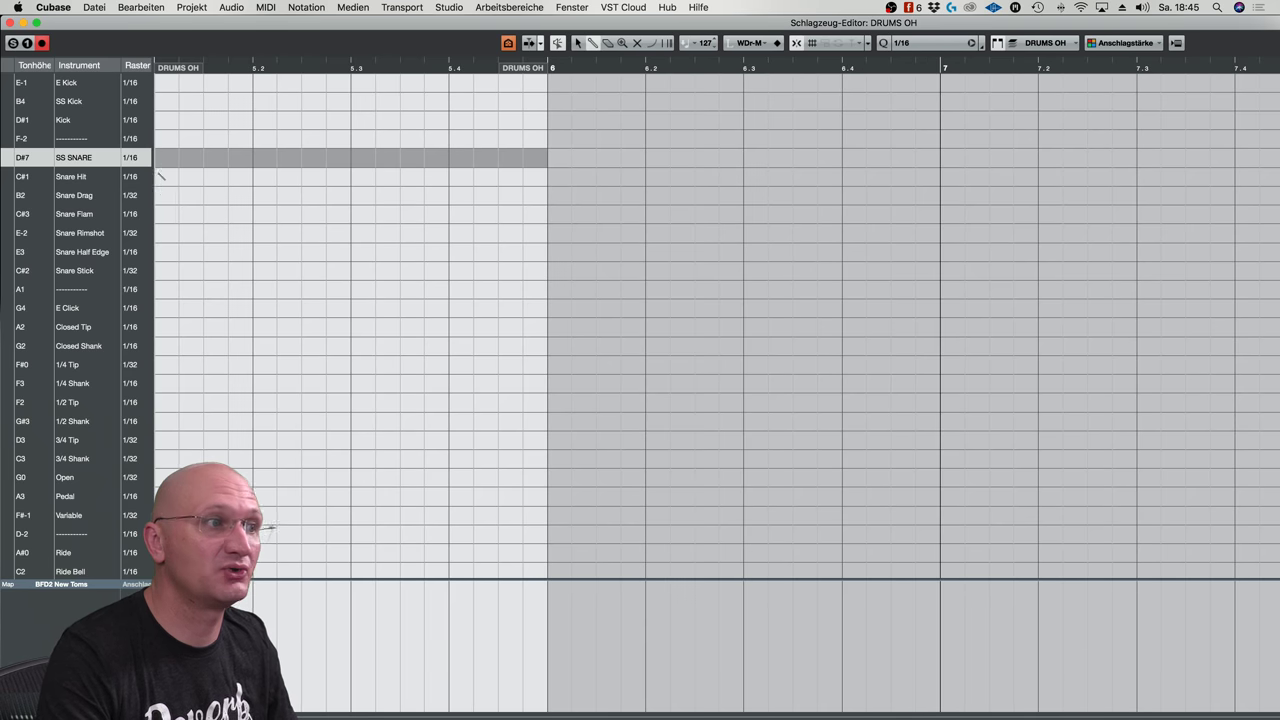
pyautogui.hscroll(6, 262, 197)
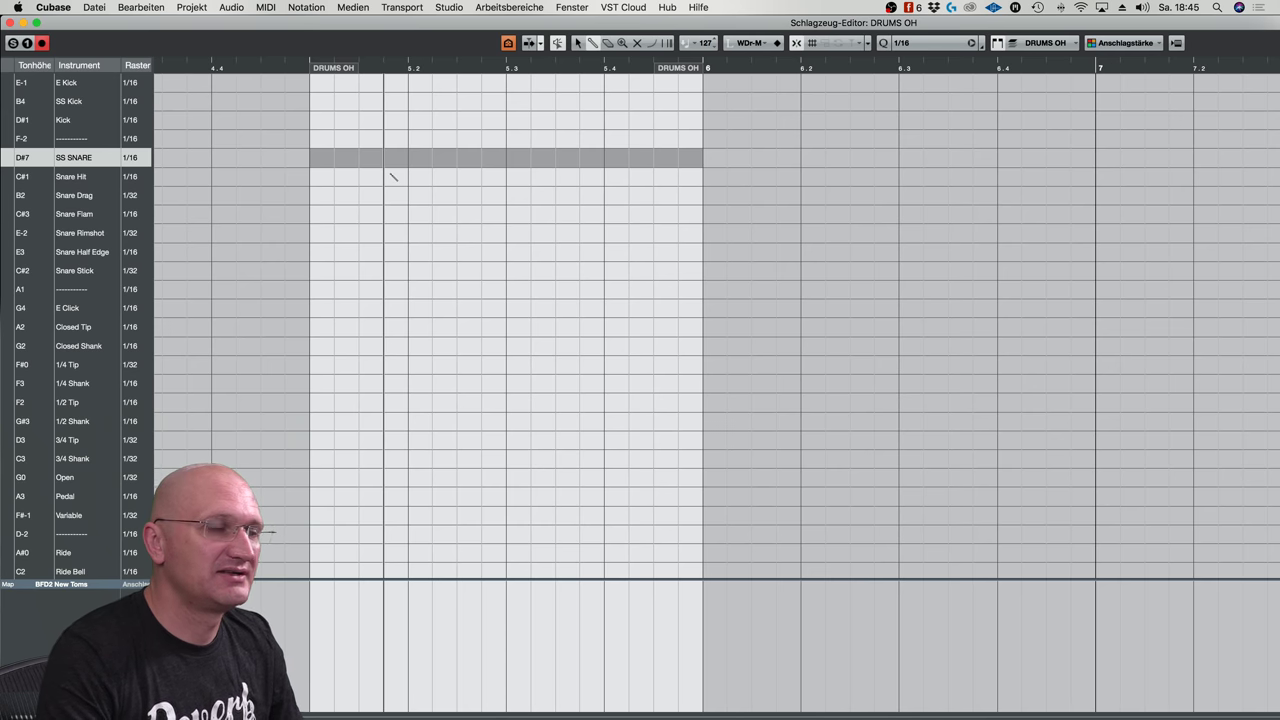
pyautogui.click(310, 101)
pyautogui.click(408, 157)
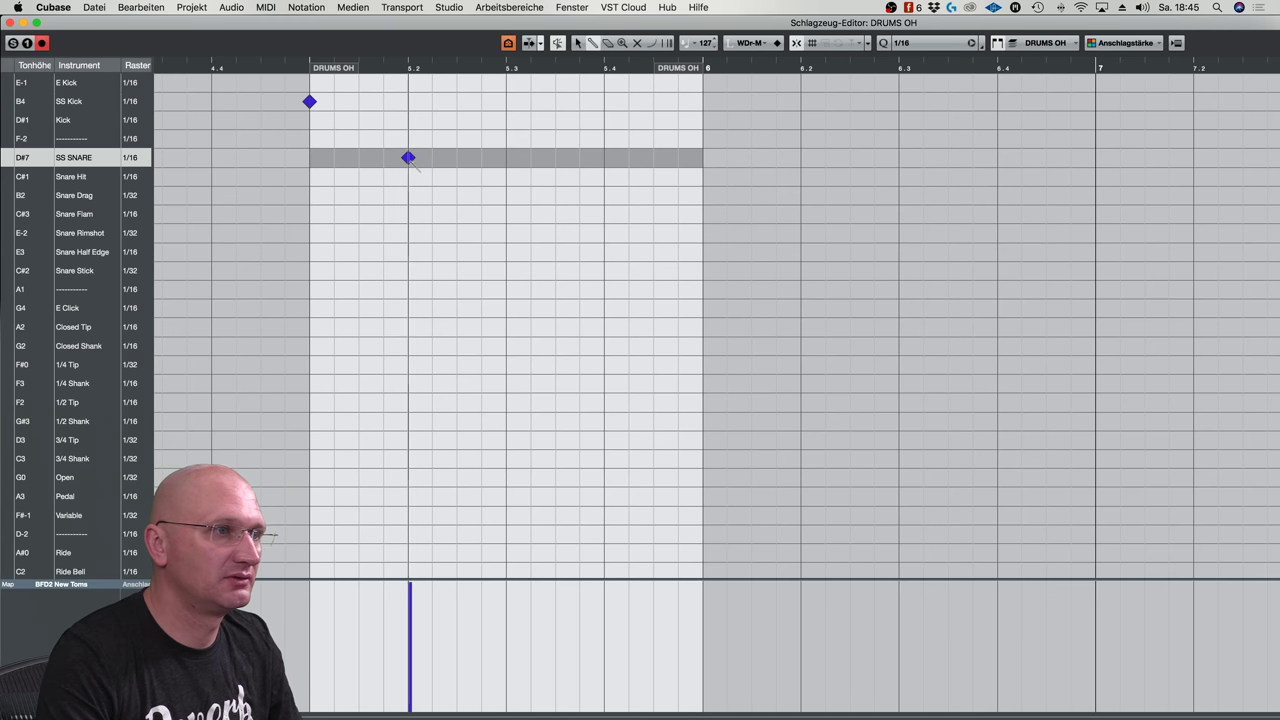
pyautogui.click(506, 101)
pyautogui.click(555, 101)
pyautogui.click(604, 157)
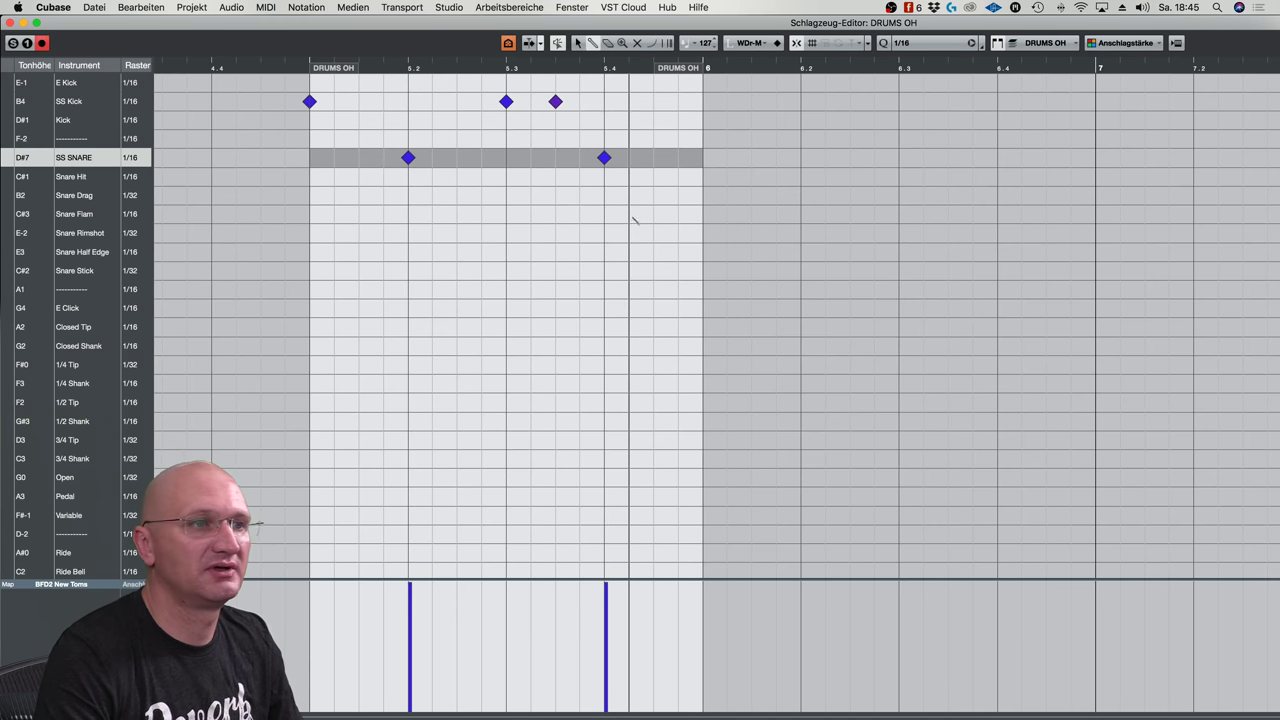
# Set the loop range to bar 5 and play back the kick and snare pattern
pyautogui.moveTo(310, 66); pyautogui.dragTo(705, 66)
pyautogui.press('space')
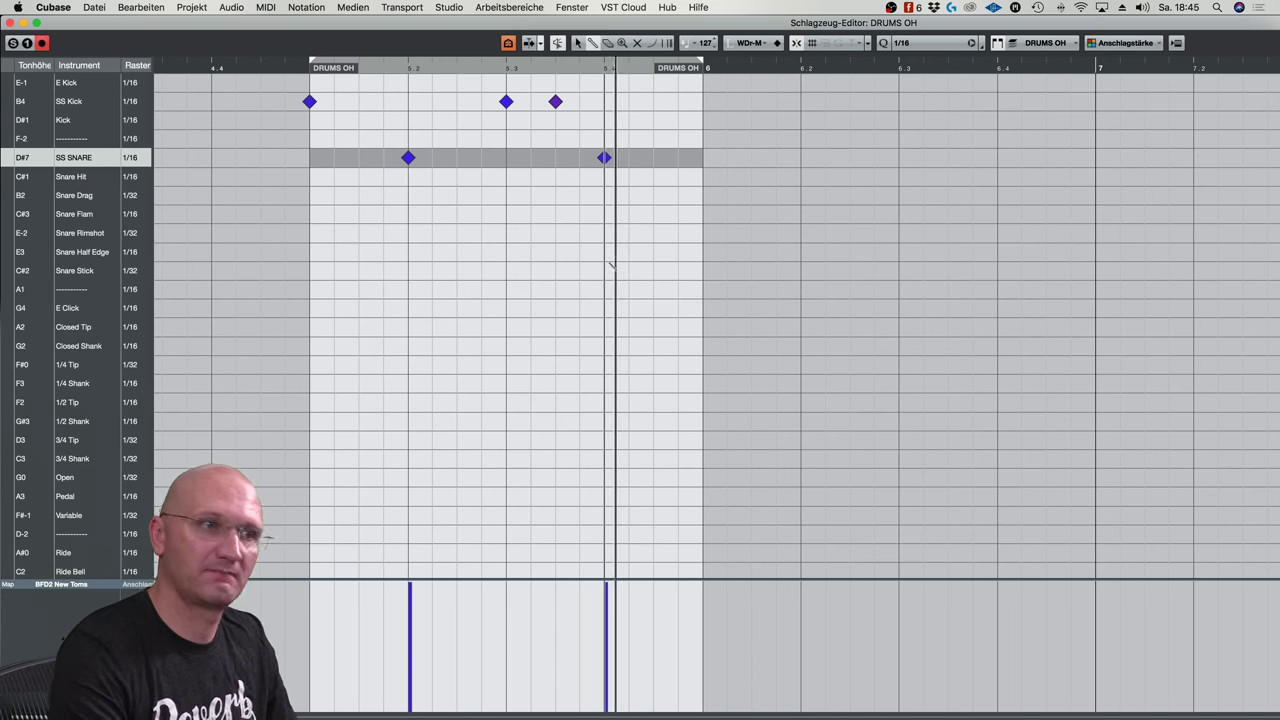
pyautogui.press('space')
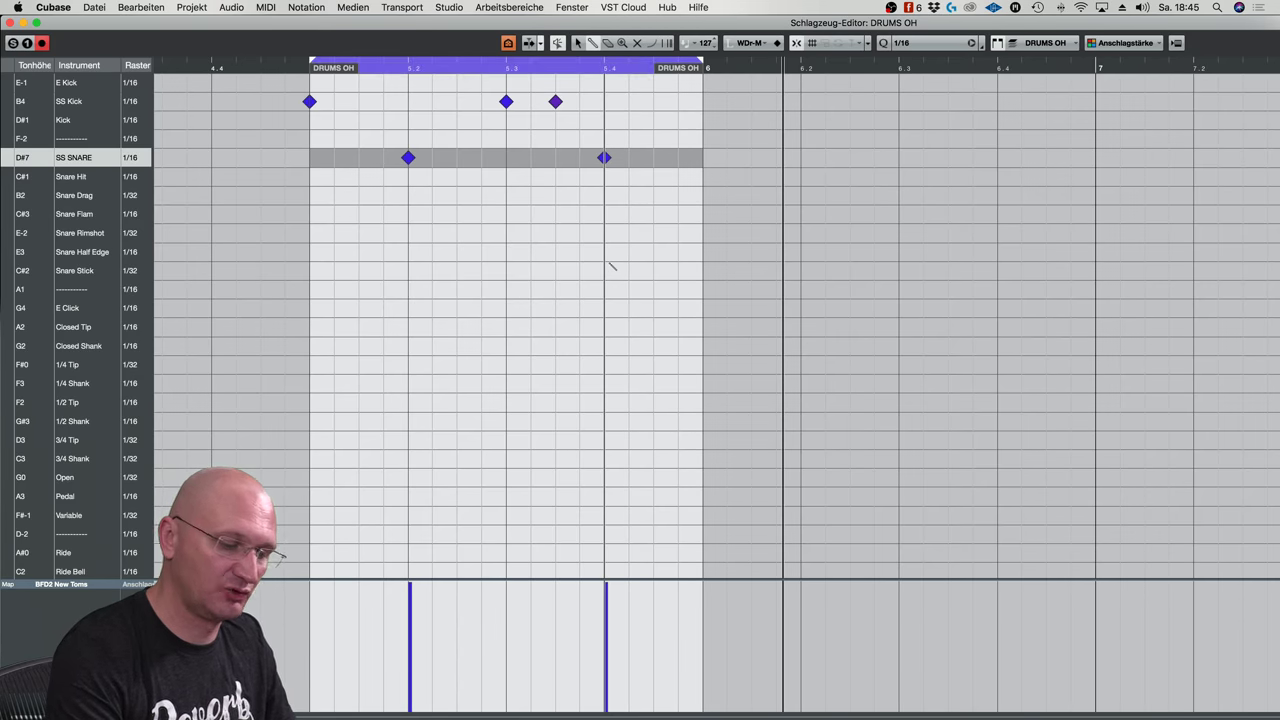
# Close the drum editor and play the loop with SSDSampler open to see which kit pieces are triggered
pyautogui.press('Return')
pyautogui.hscroll(2, 669, 297)
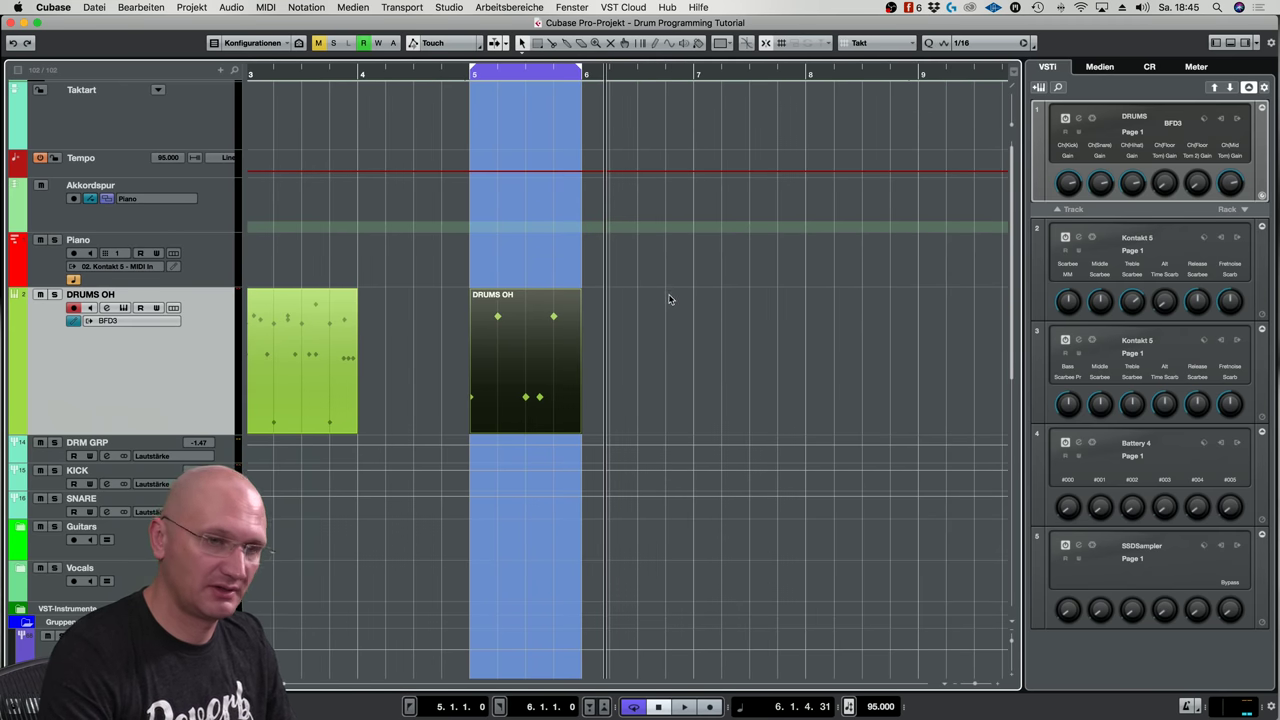
pyautogui.click(1077, 546)
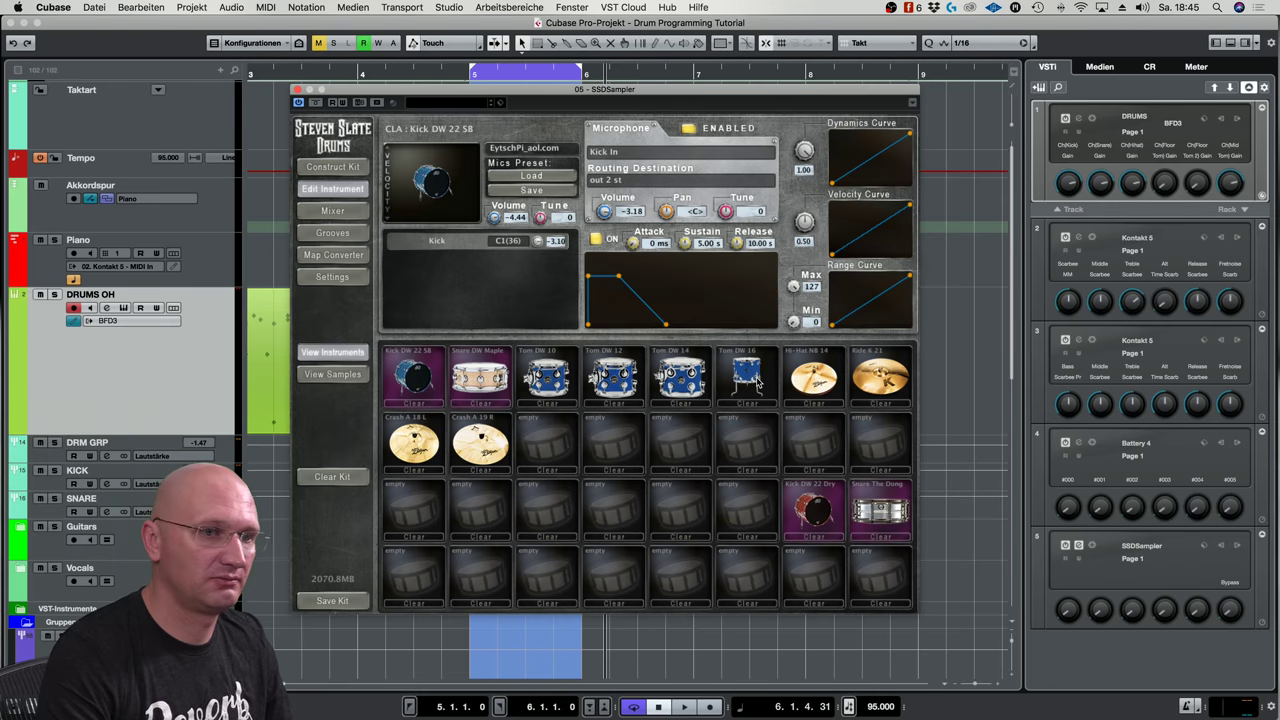
pyautogui.press('space')
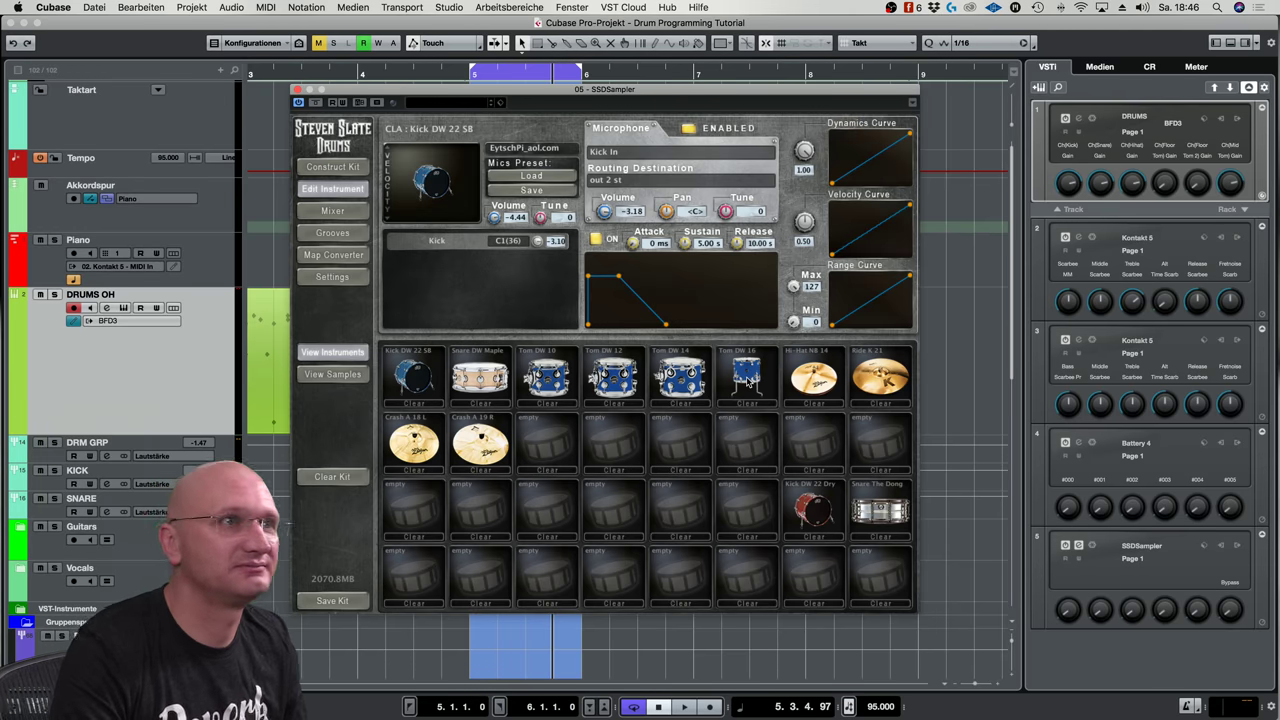
pyautogui.click(308, 89)
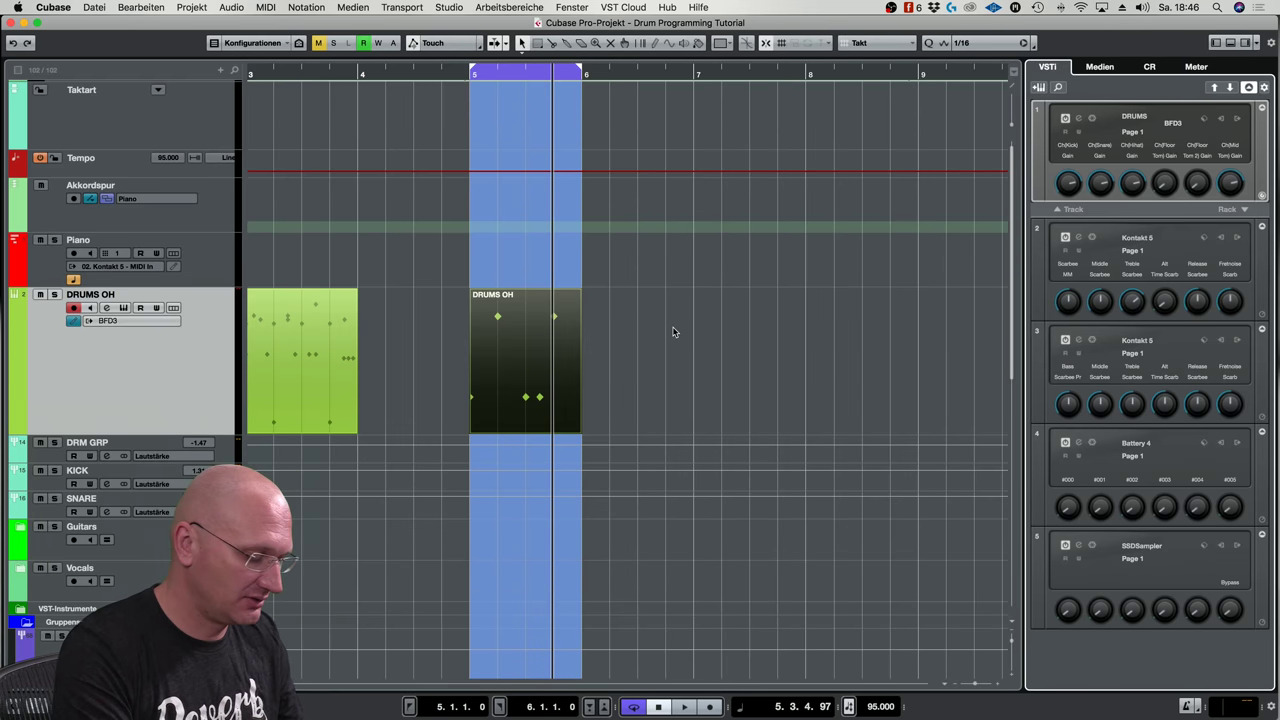
# Rename the B4 St 1/2 channel in the MixConsole BATTERY and colour it red
pyautogui.press('F3')
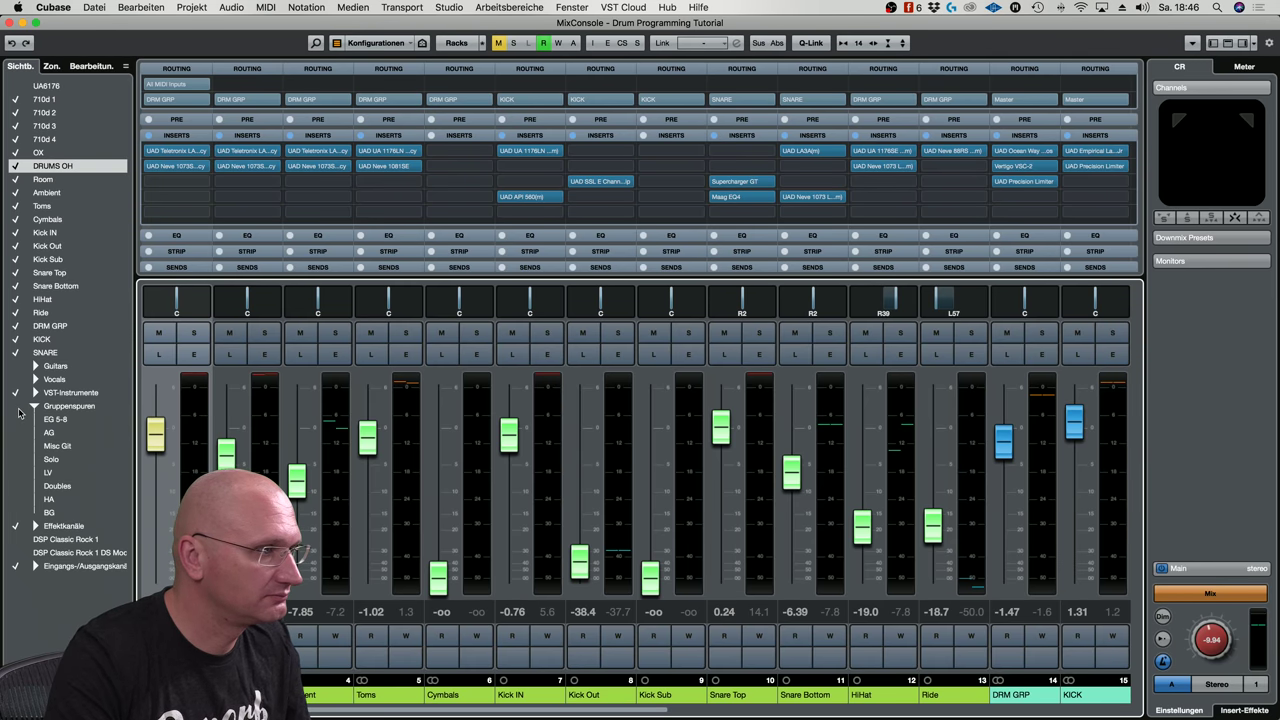
pyautogui.moveTo(543, 712); pyautogui.dragTo(907, 717)
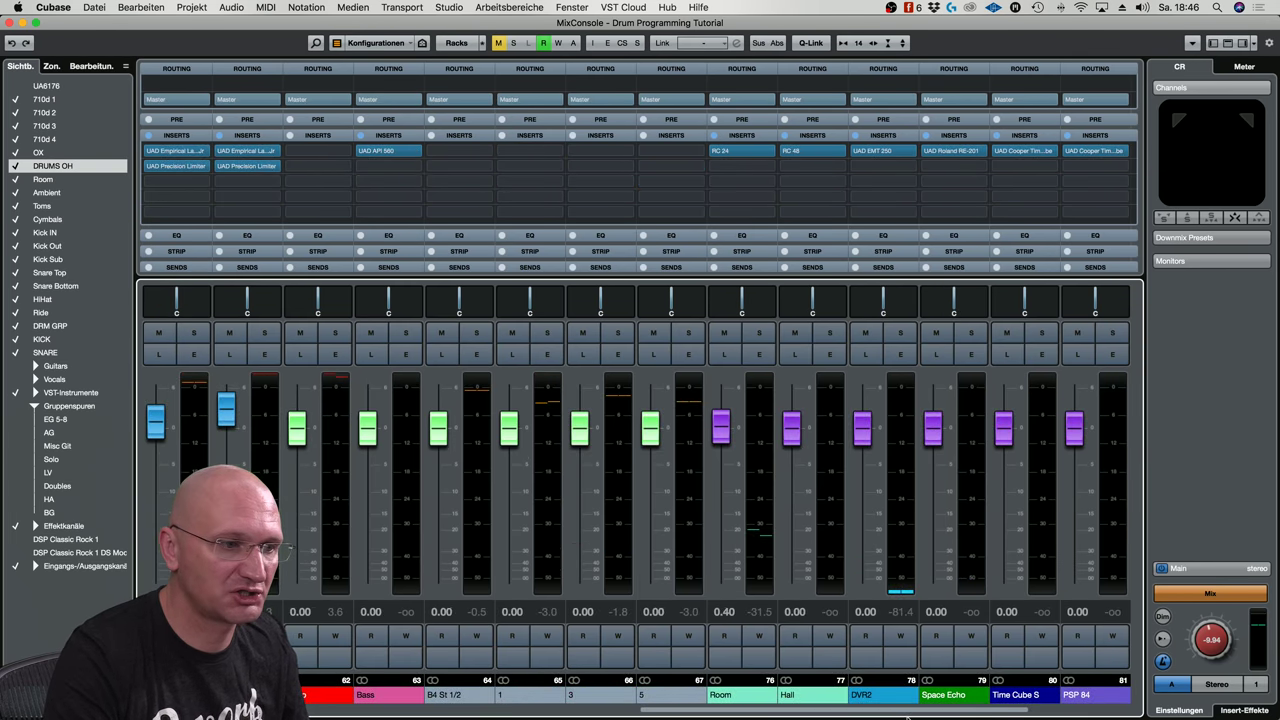
pyautogui.doubleClick(475, 695)
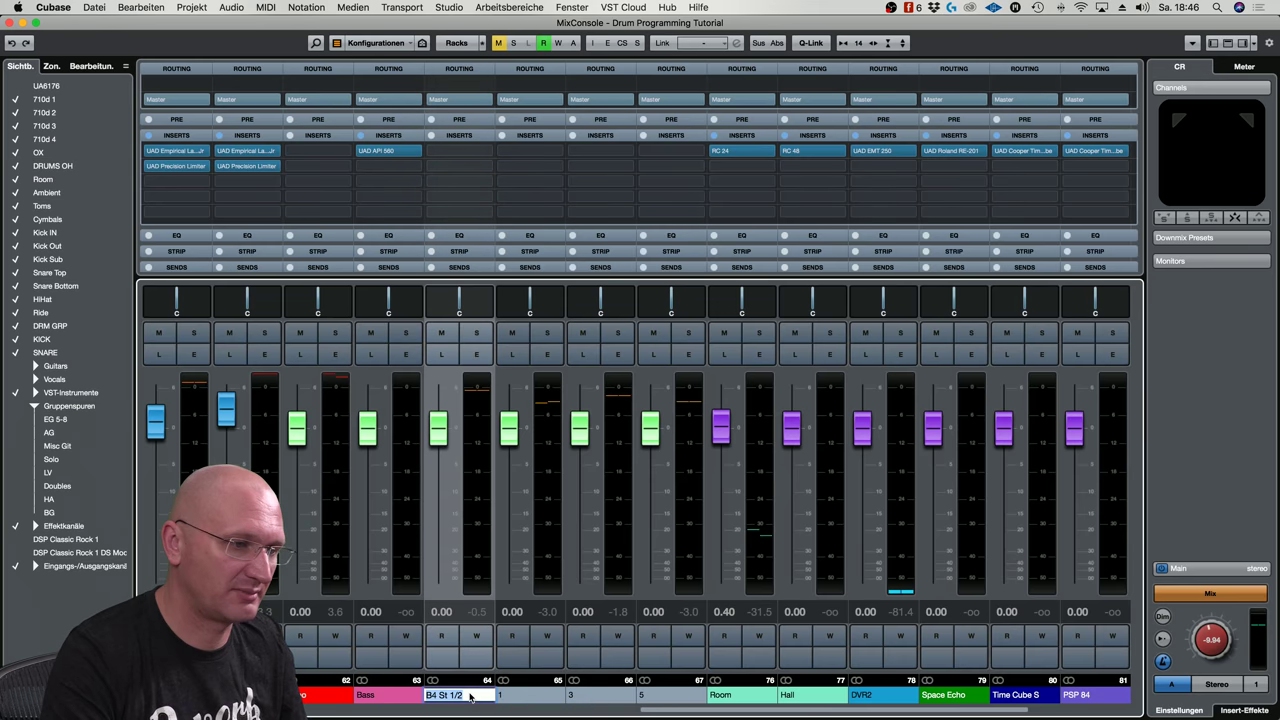
pyautogui.write('BATTERY')
pyautogui.press('Return')
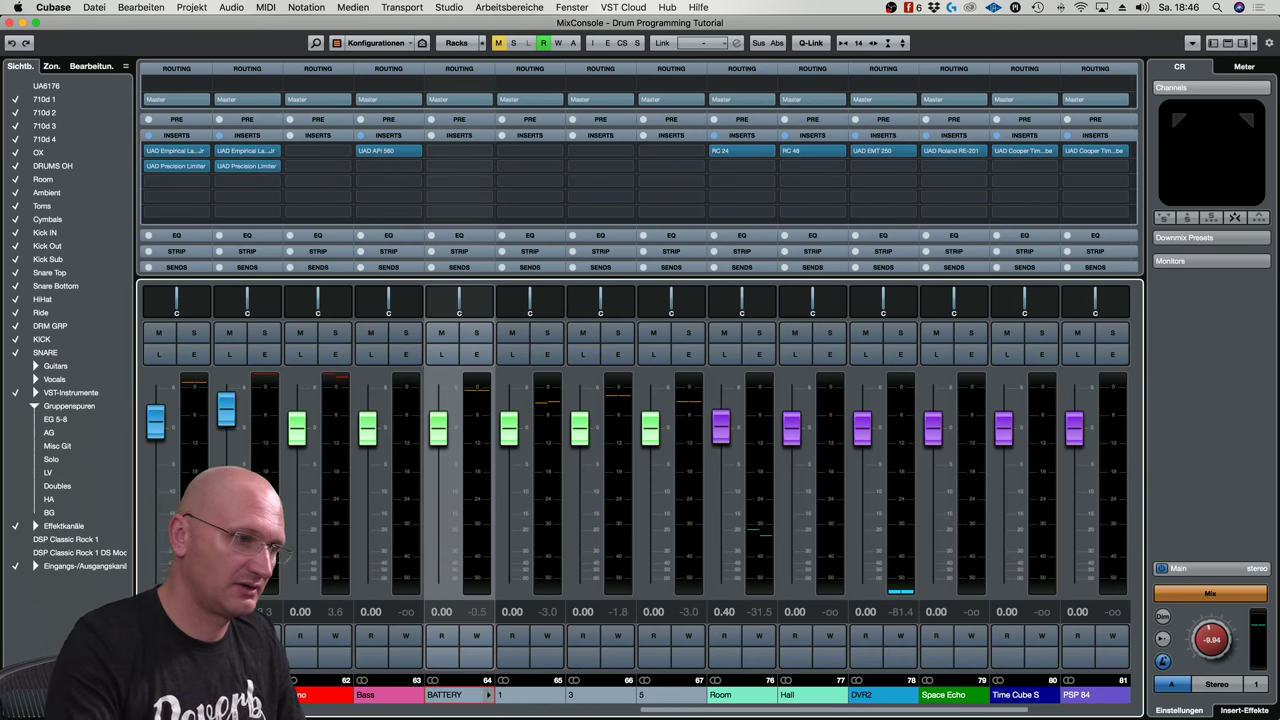
pyautogui.click(490, 681)
pyautogui.click(567, 662)
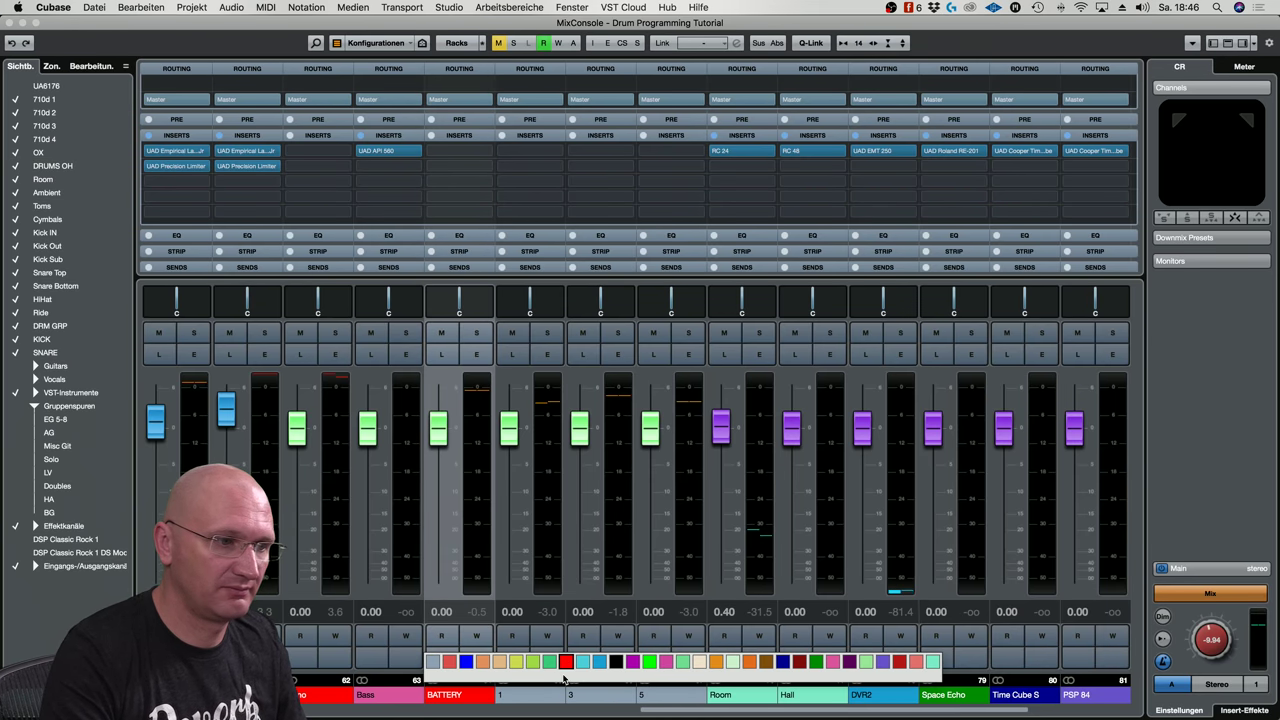
# Colour the three mixer channels 1, 3 and 5 brown
pyautogui.click(534, 703)
pyautogui.click(565, 699)
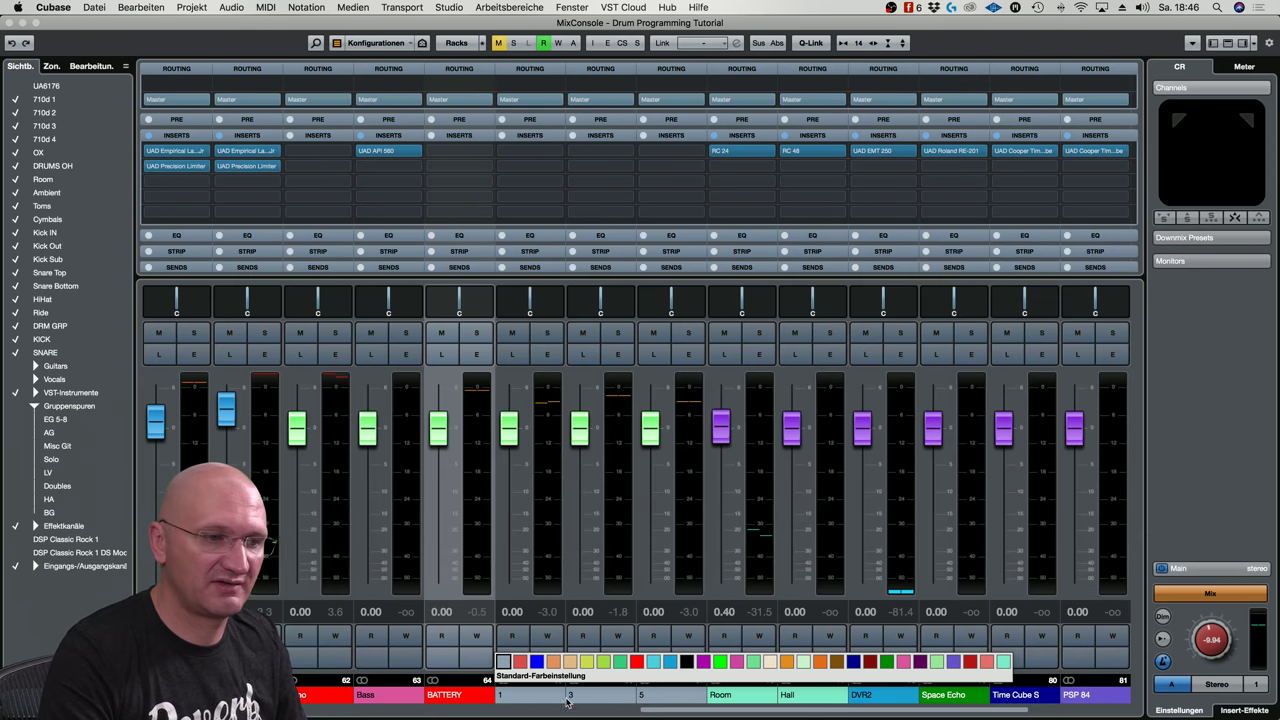
pyautogui.click(838, 665)
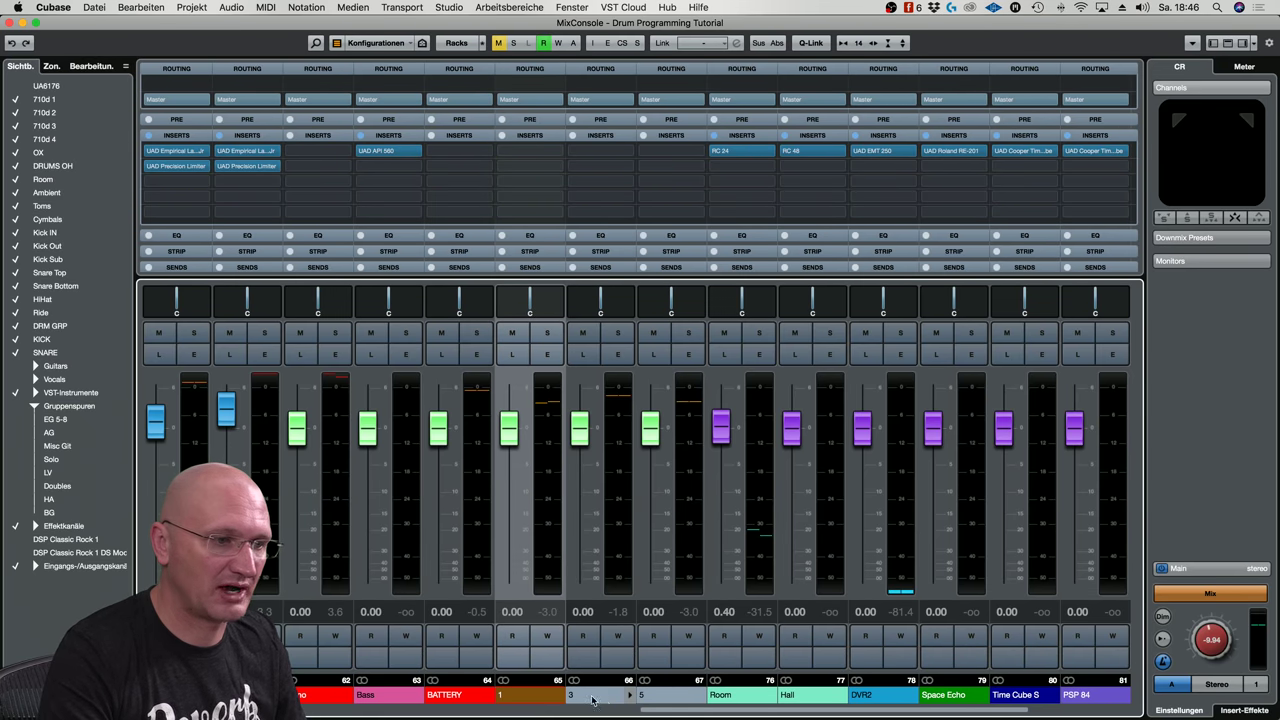
pyautogui.click(595, 699)
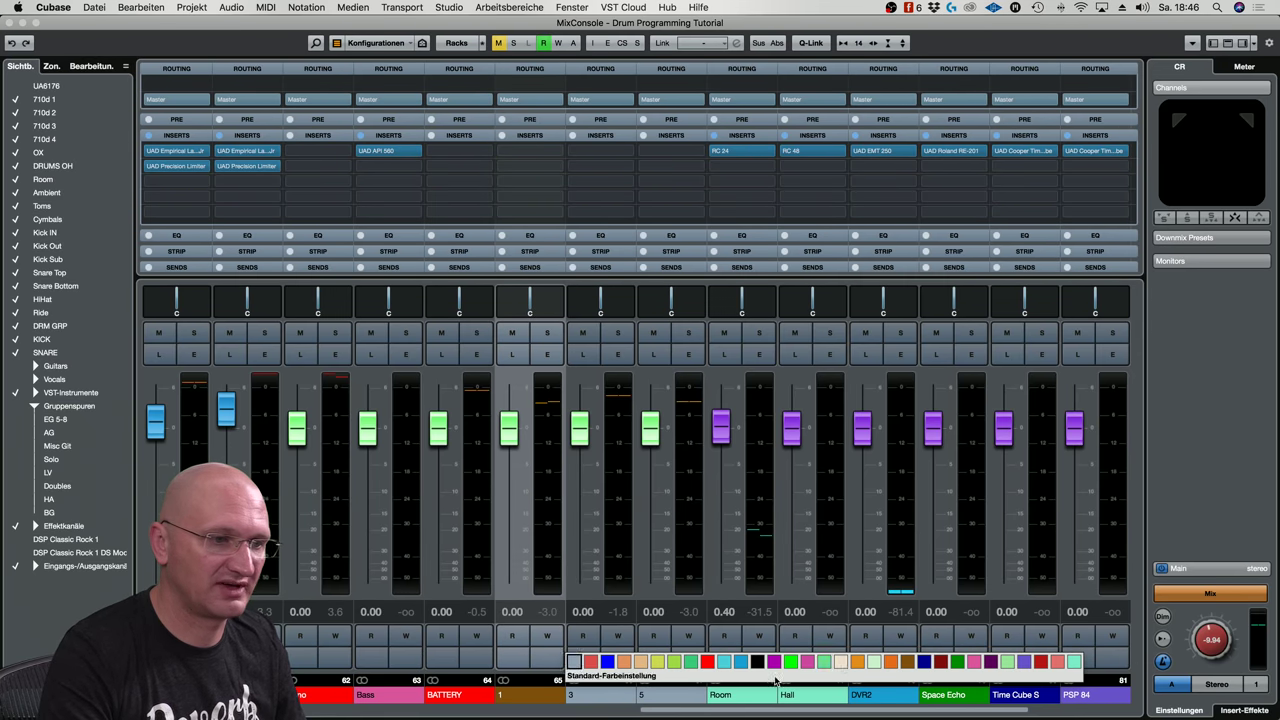
pyautogui.click(906, 662)
pyautogui.click(665, 697)
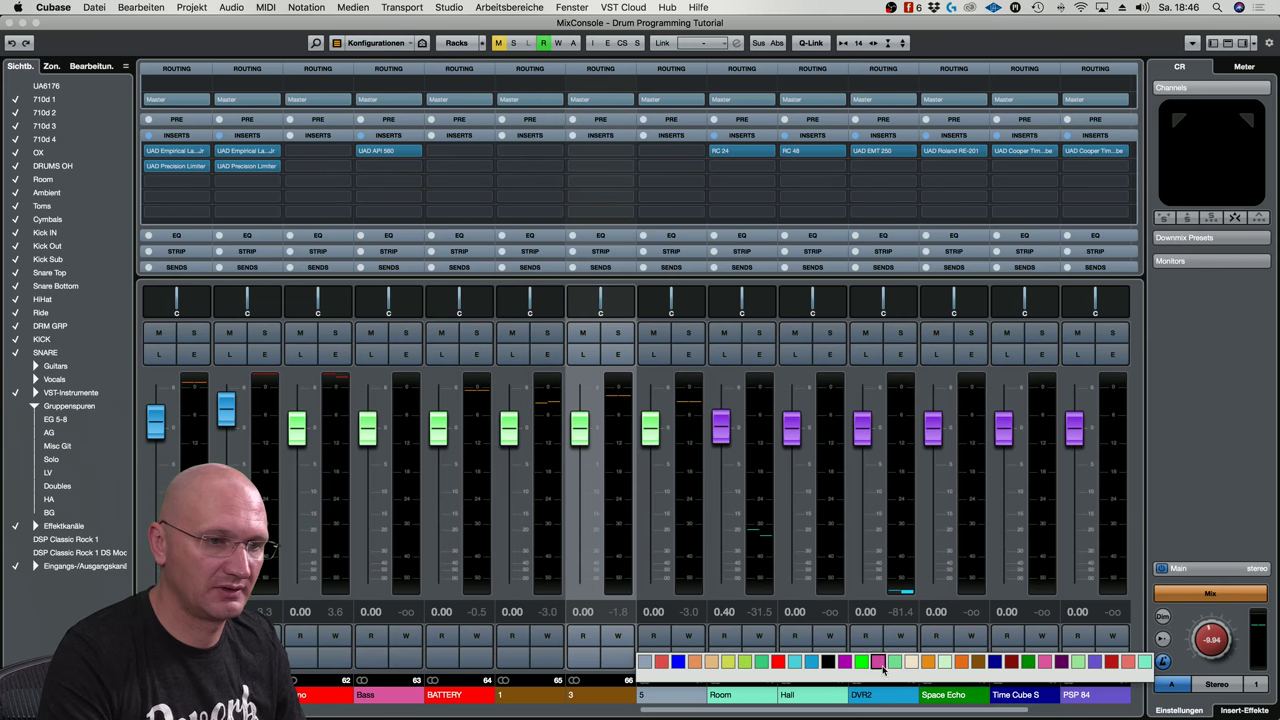
pyautogui.click(962, 662)
# Rename the brown mixer channels 1, 3 and 5 as SS Main, SS Kick and SS Snare
pyautogui.doubleClick(538, 697)
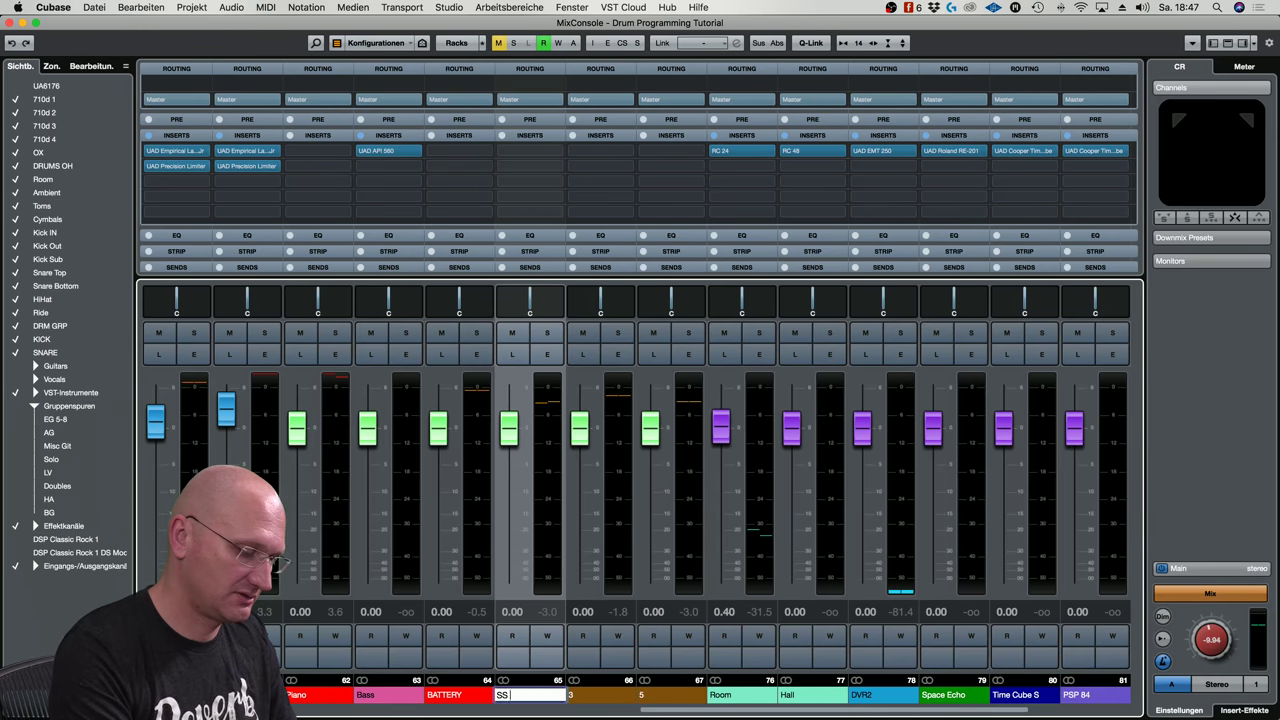
pyautogui.write('SS Main')
pyautogui.press('Return')
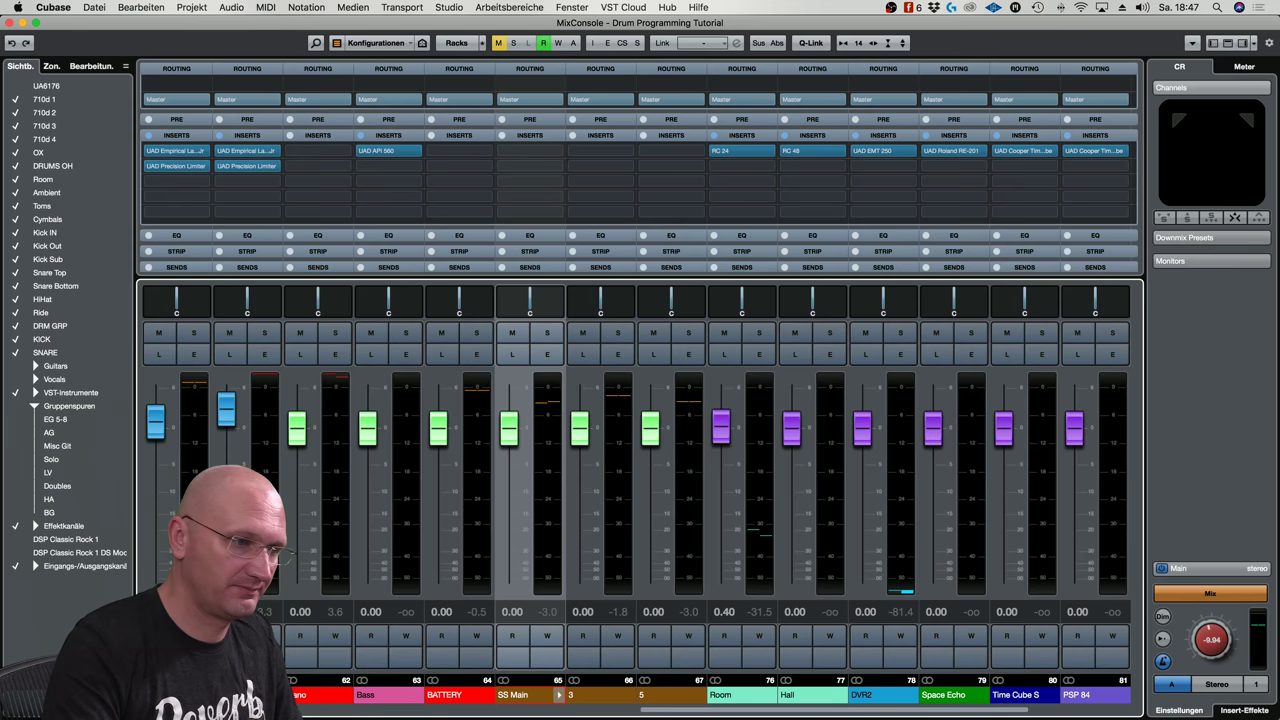
pyautogui.doubleClick(600, 697)
pyautogui.write('SS Kick')
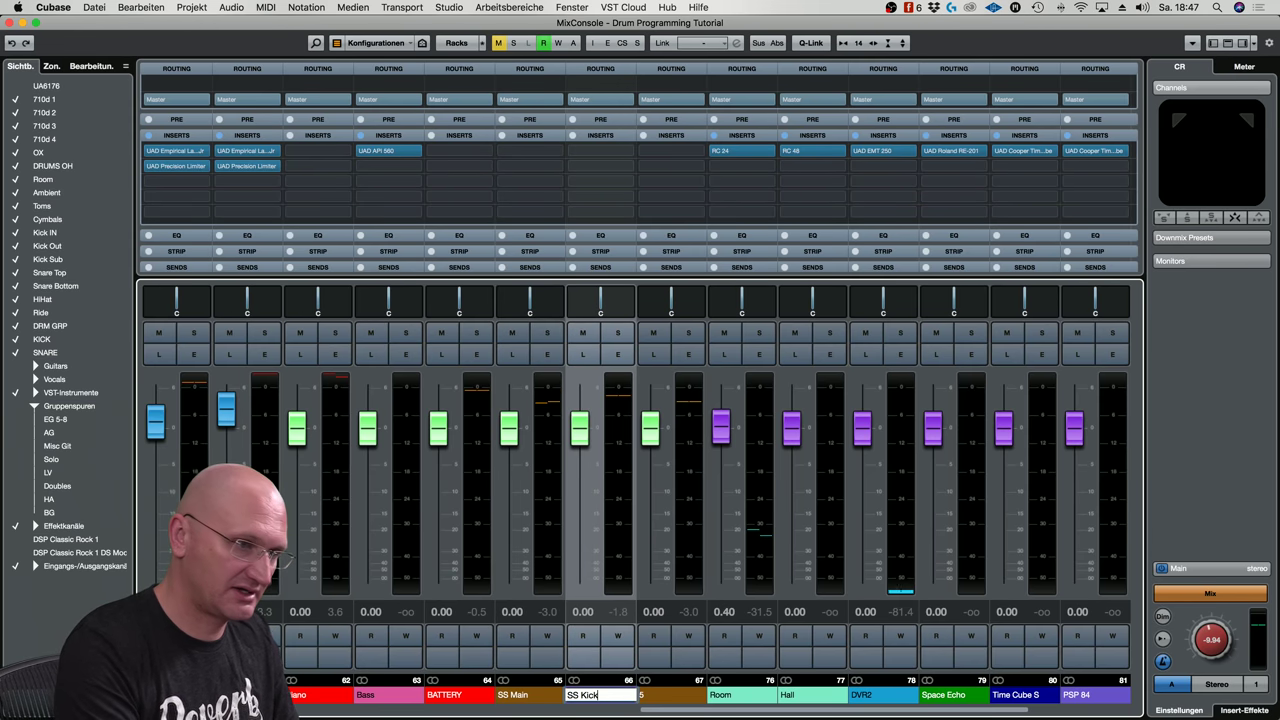
pyautogui.press('Tab')
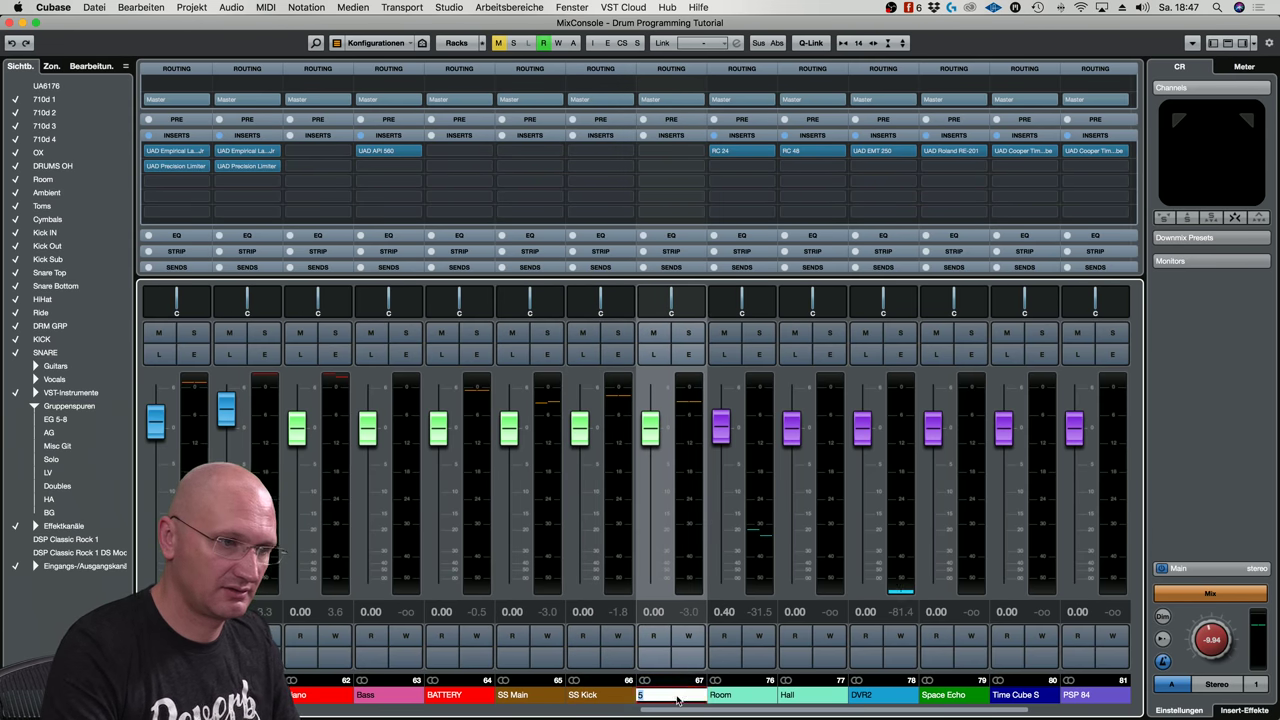
pyautogui.write('SS Snare')
pyautogui.press('Return')
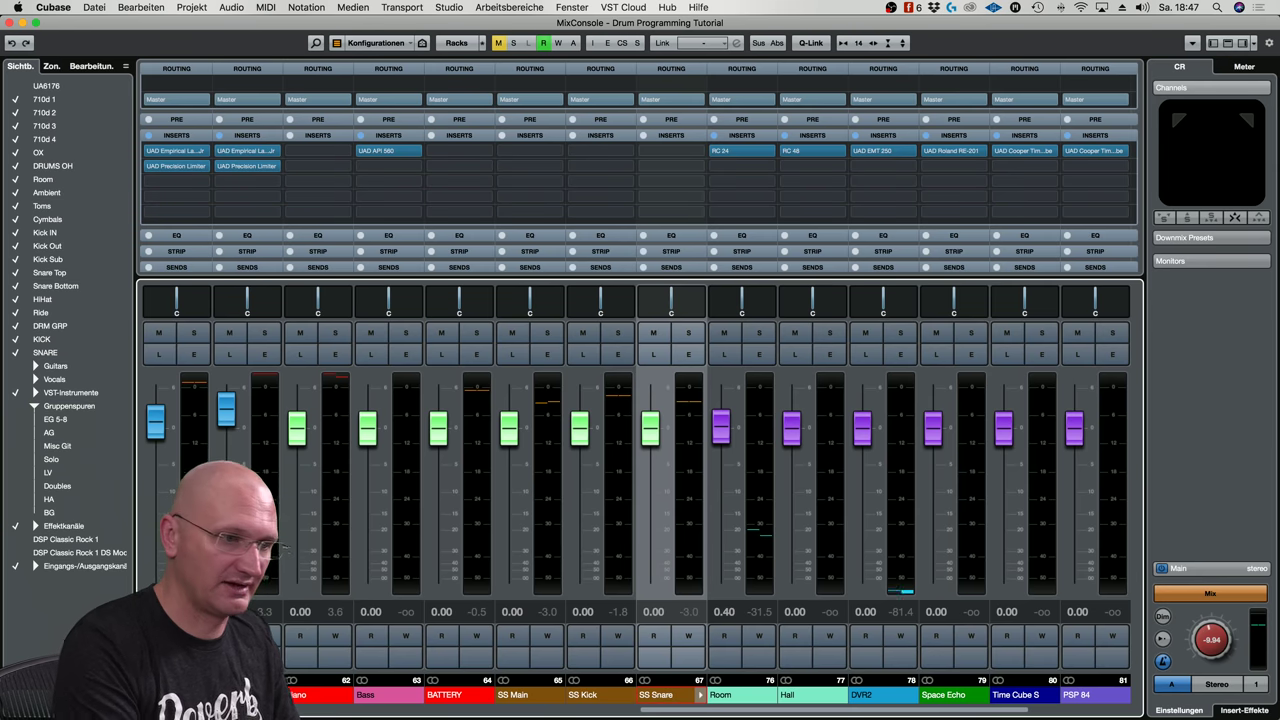
# Play the loop, solo the SS Main channel and insert the UAD Teletronix LA-2A Silver in its first insert slot
pyautogui.click(547, 416)
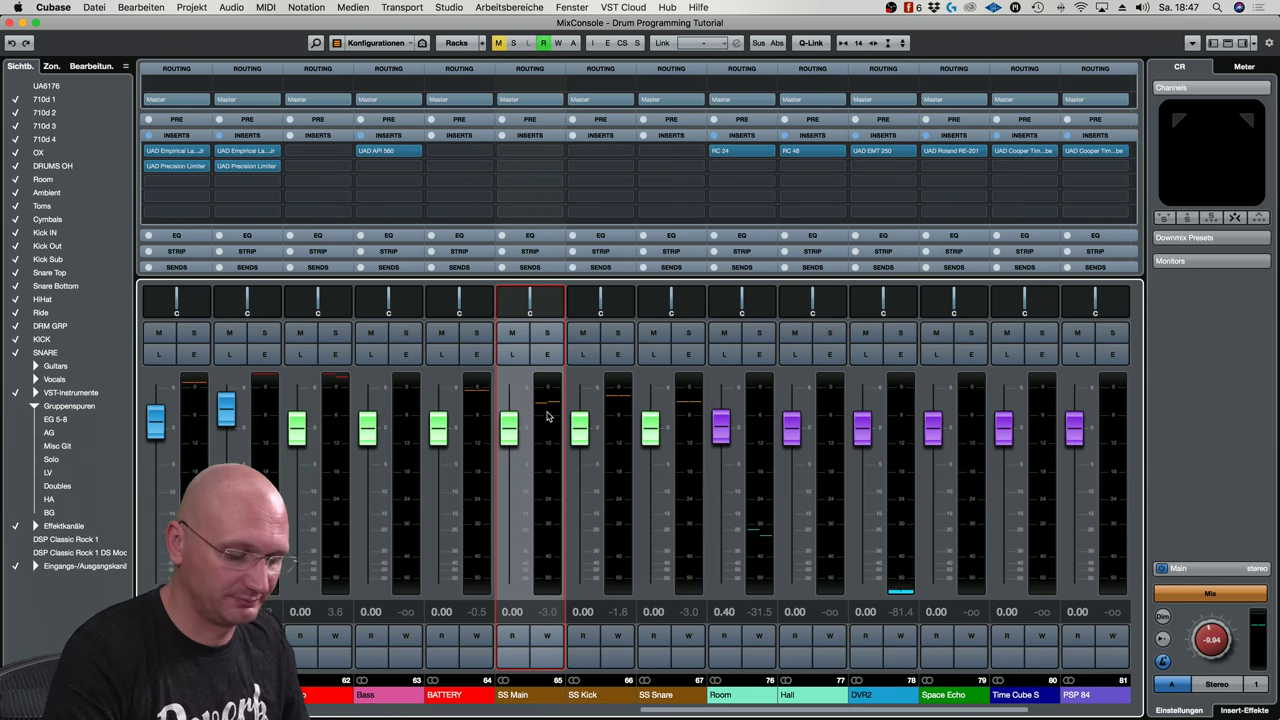
pyautogui.press('space')
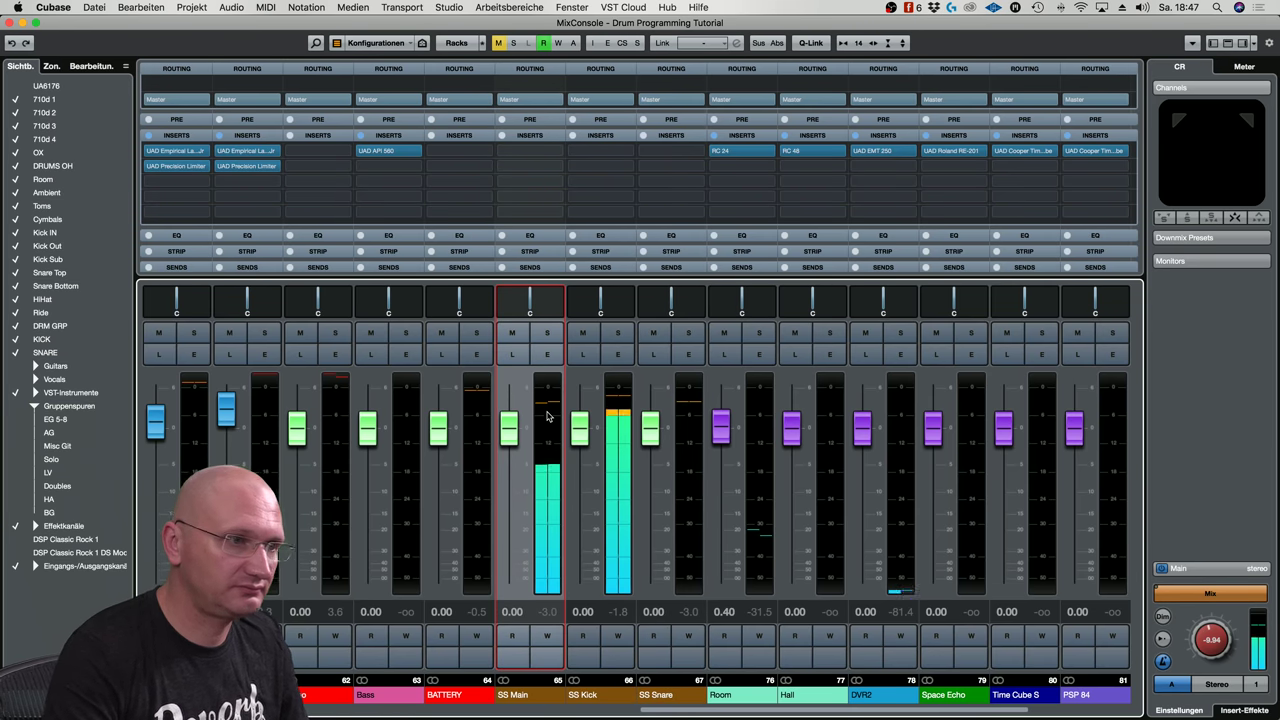
pyautogui.click(548, 333)
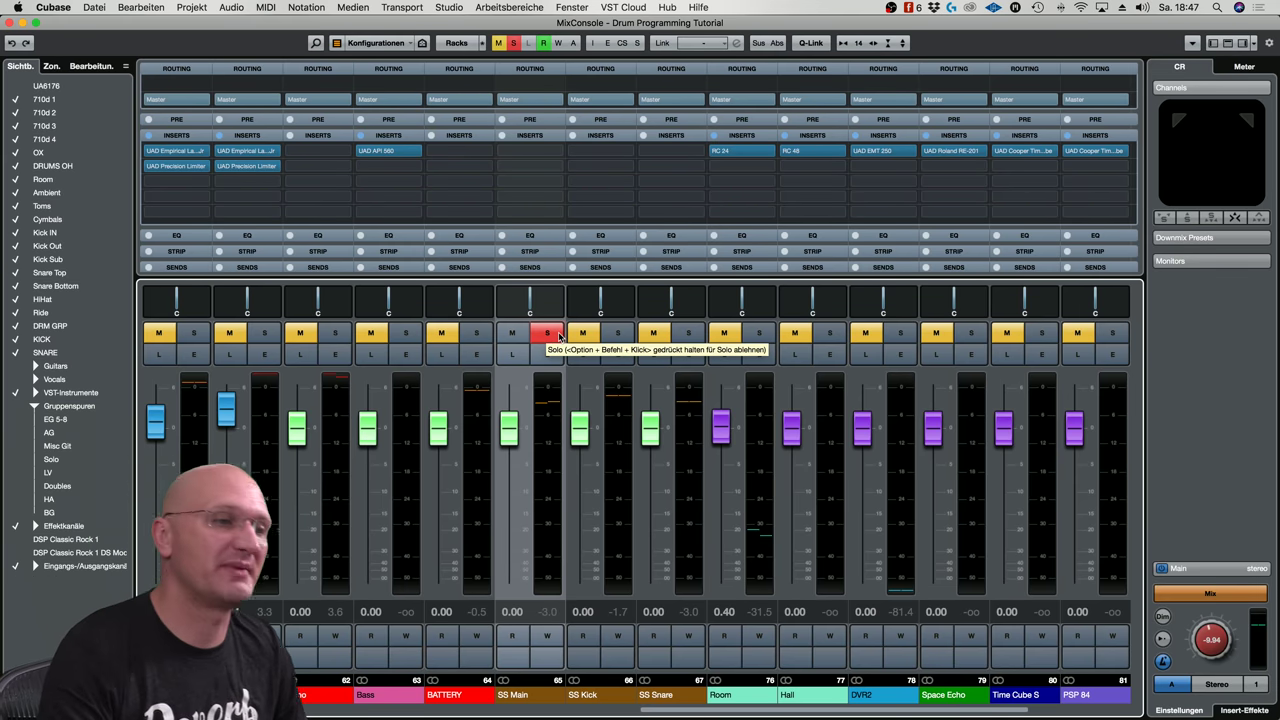
pyautogui.click(556, 152)
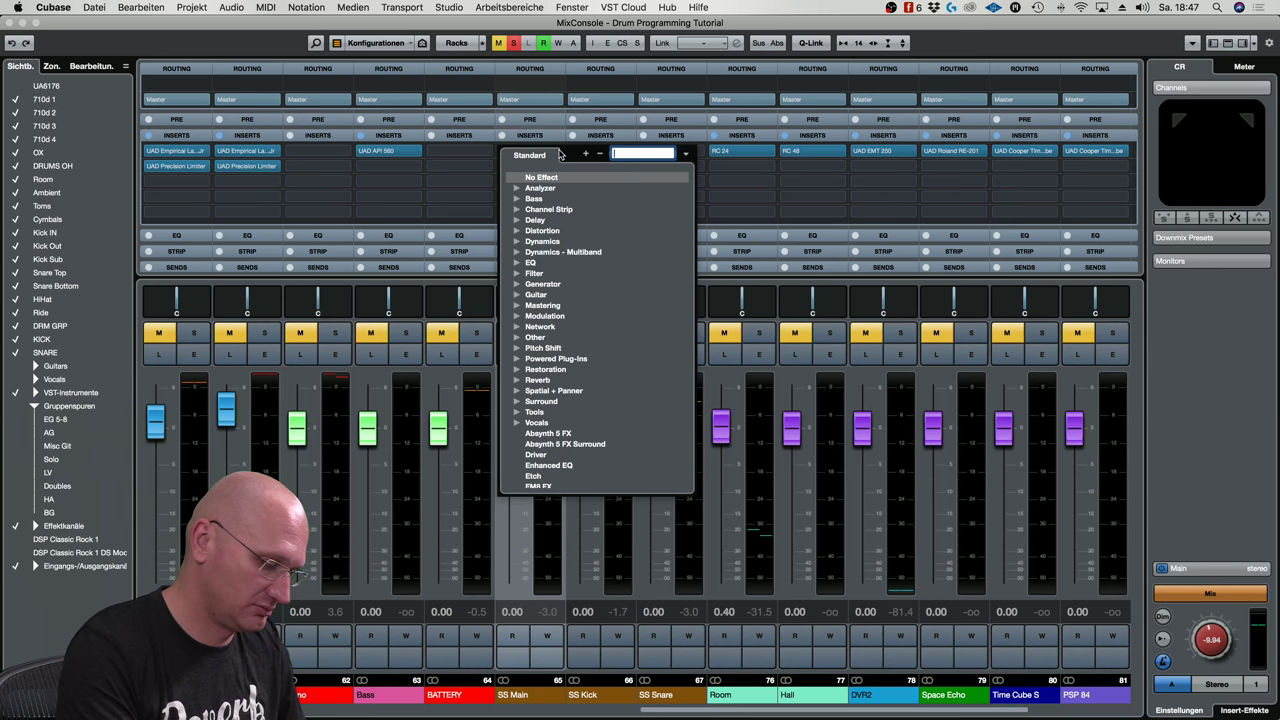
pyautogui.write('d')
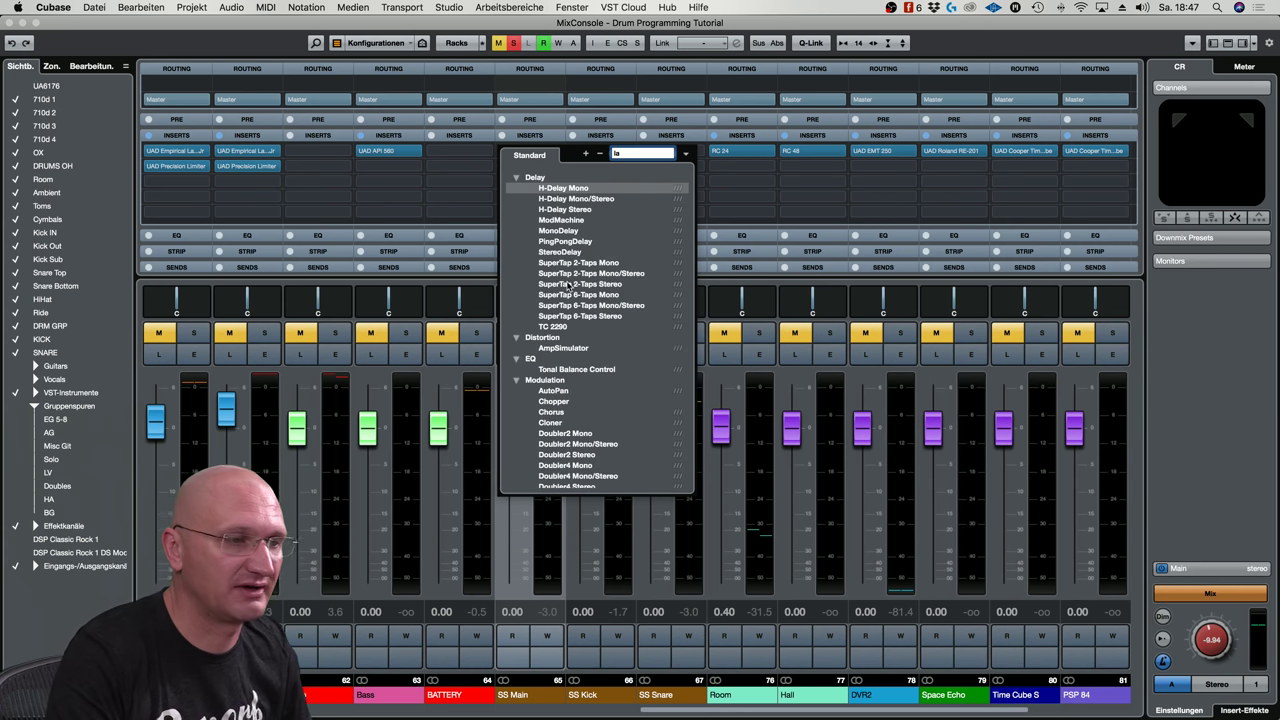
pyautogui.write('tele')
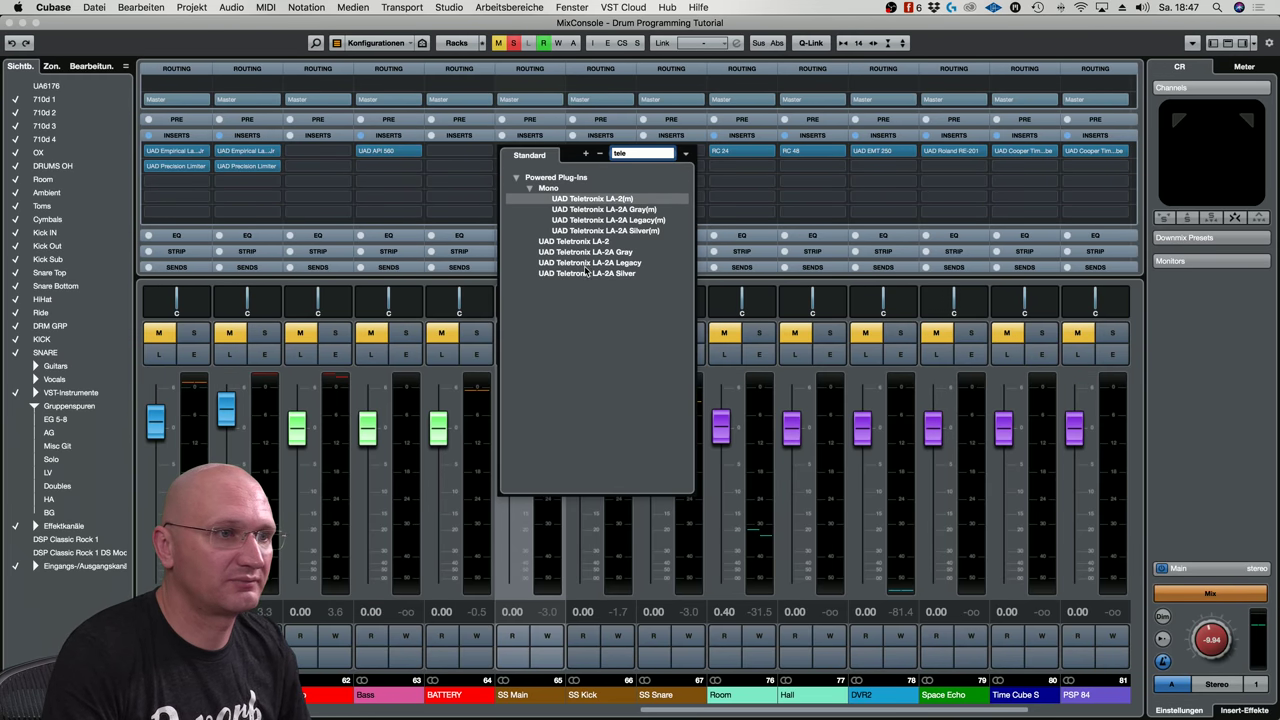
pyautogui.click(585, 273)
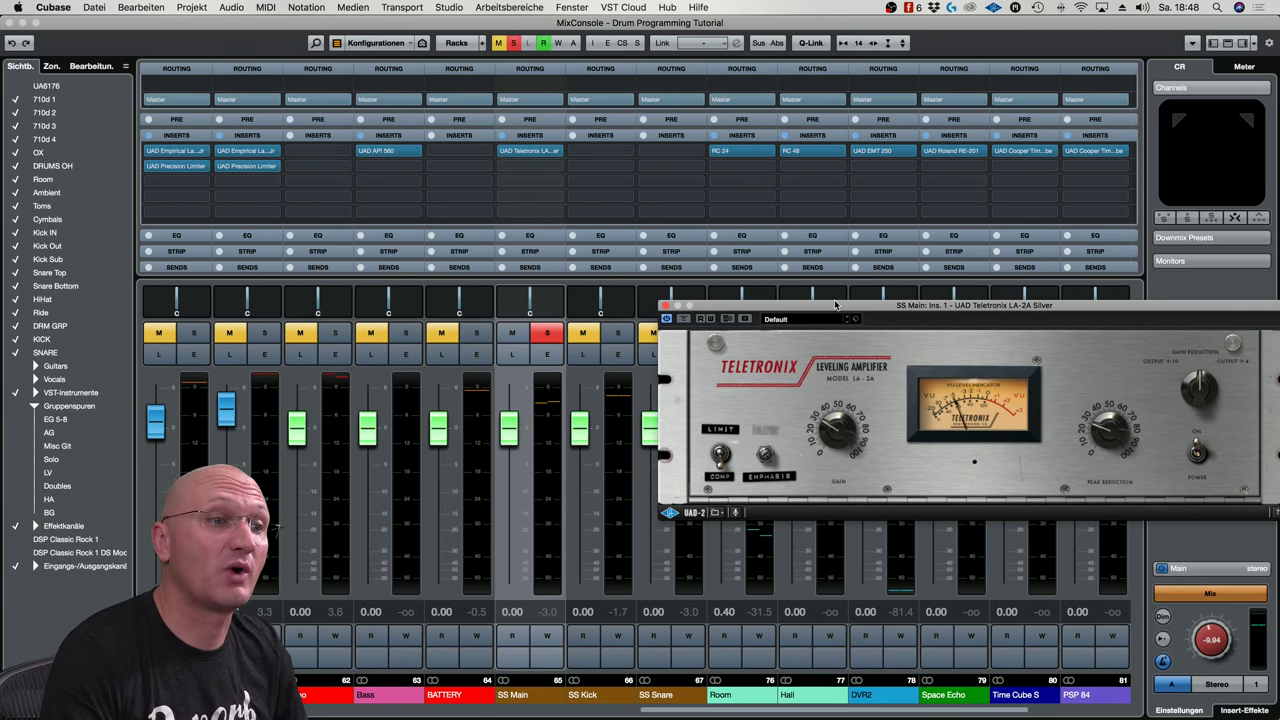
# Raise the gain of the LA-2A Silver on SS Main during playback and close the plug-in window
pyautogui.moveTo(733, 300); pyautogui.dragTo(491, 231)
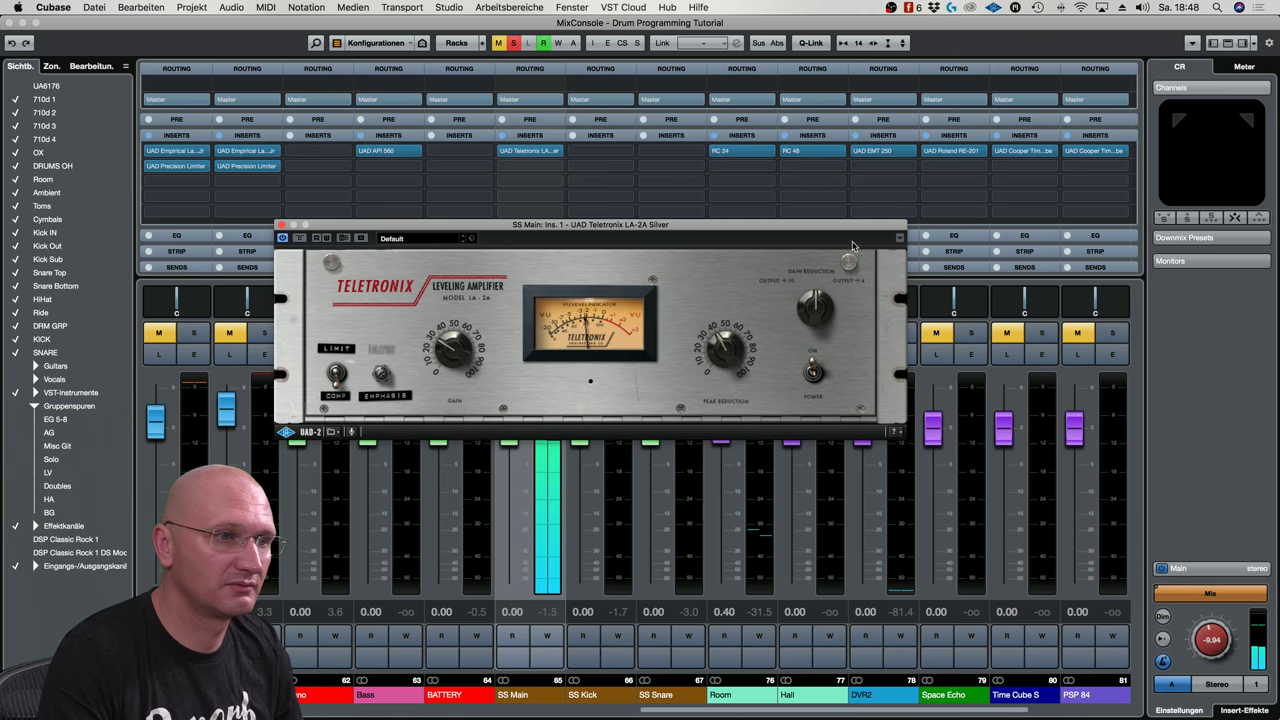
pyautogui.moveTo(437, 360); pyautogui.dragTo(456, 334)
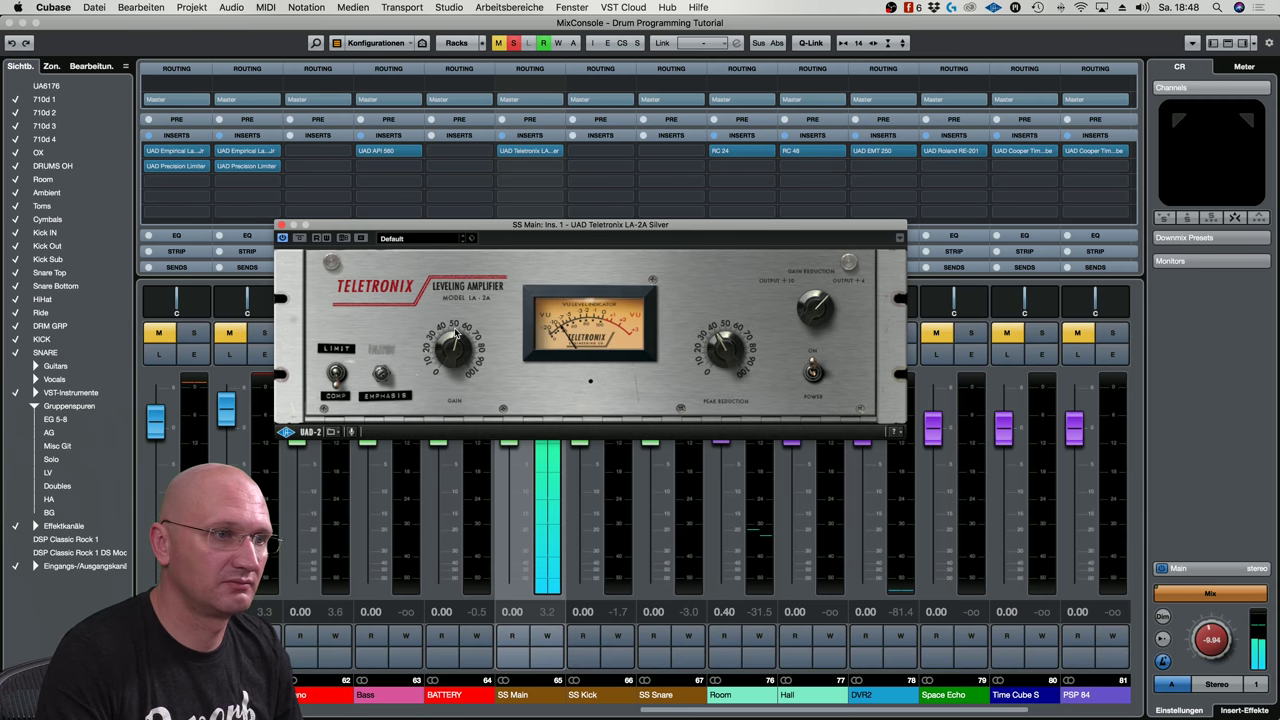
pyautogui.moveTo(455, 335); pyautogui.dragTo(452, 247)
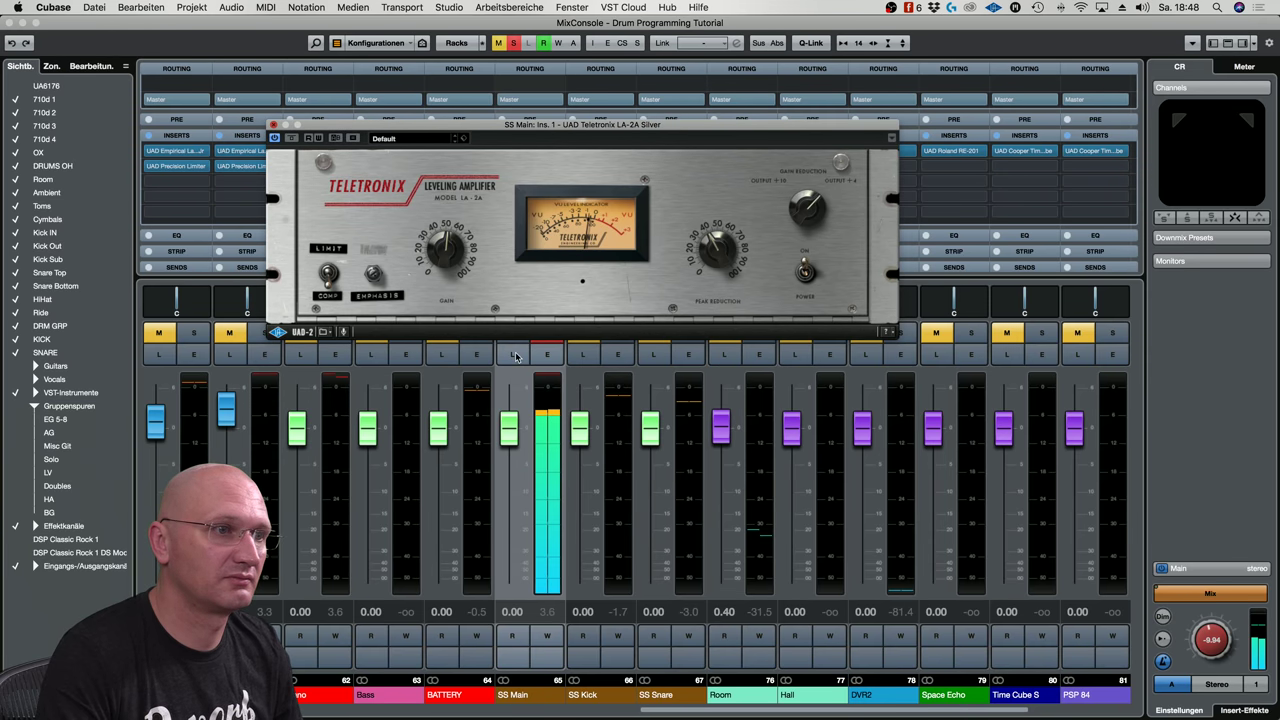
pyautogui.click(275, 124)
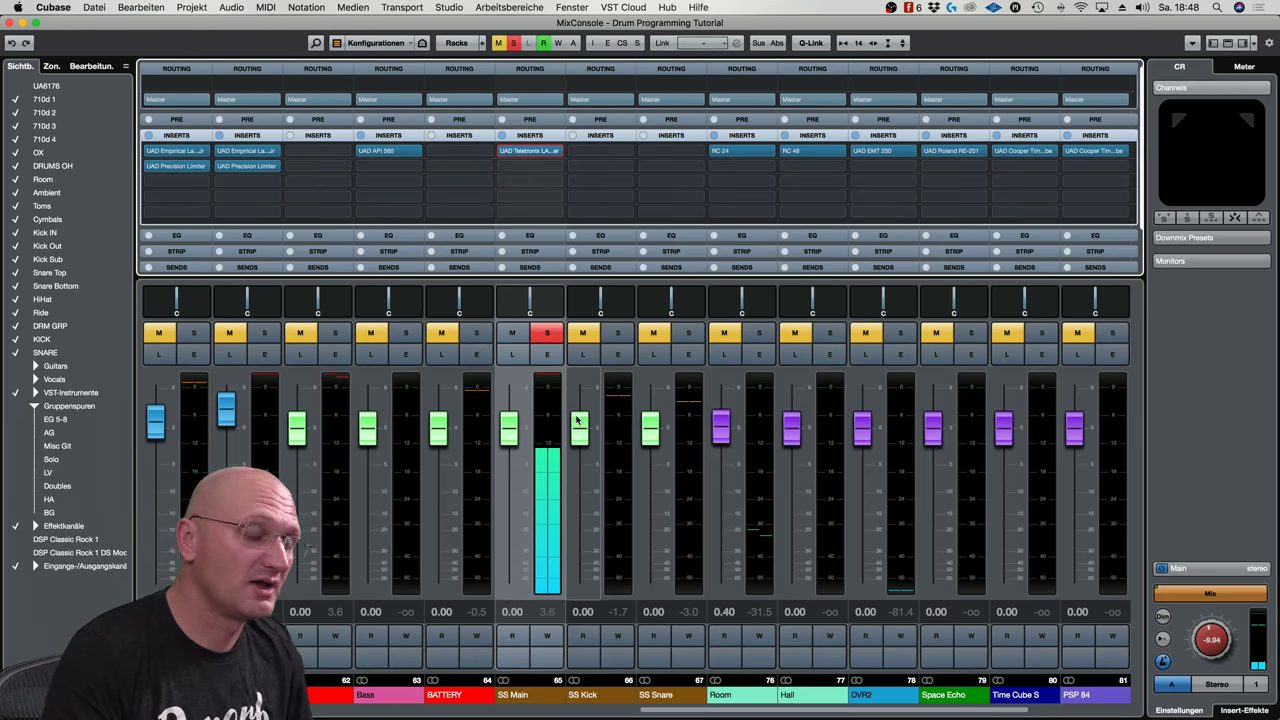
# Insert the UAD UA 1176LN Rev E in the first slot of SS Kick and switch the solo from SS Main to SS Kick
pyautogui.click(628, 152)
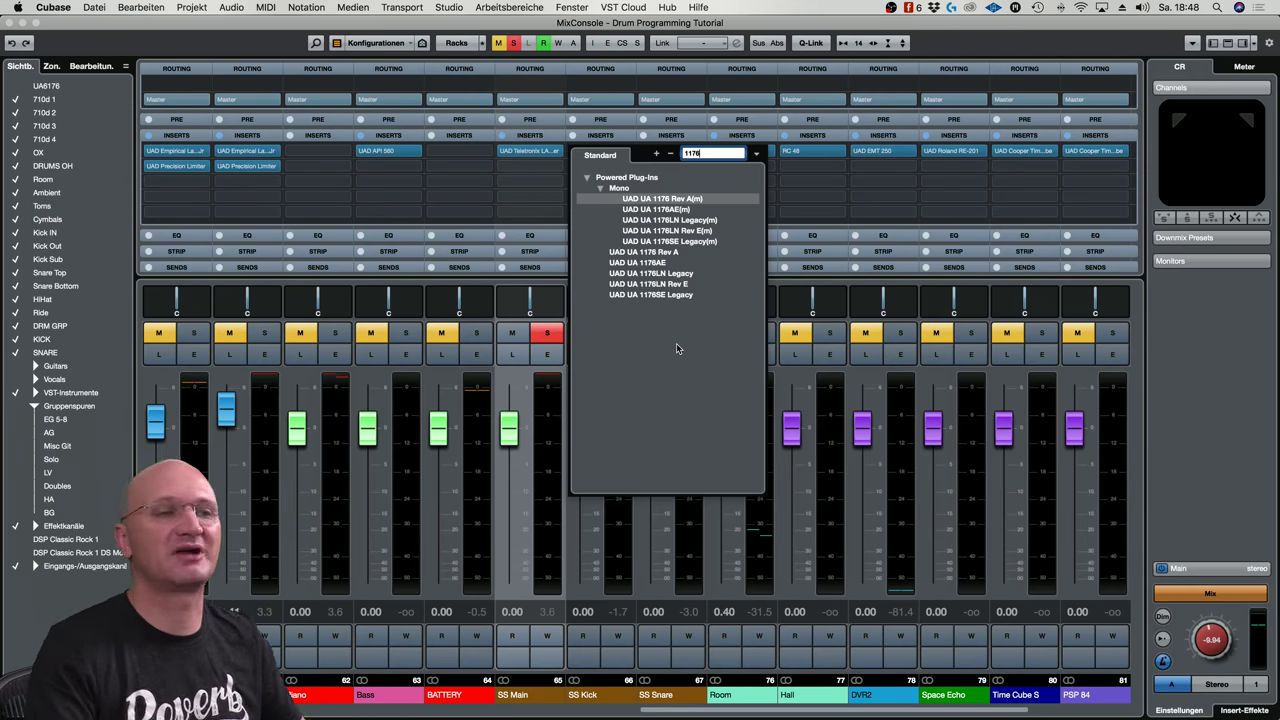
pyautogui.click(660, 290)
pyautogui.moveTo(556, 162); pyautogui.dragTo(539, 199)
pyautogui.click(547, 332)
pyautogui.click(618, 340)
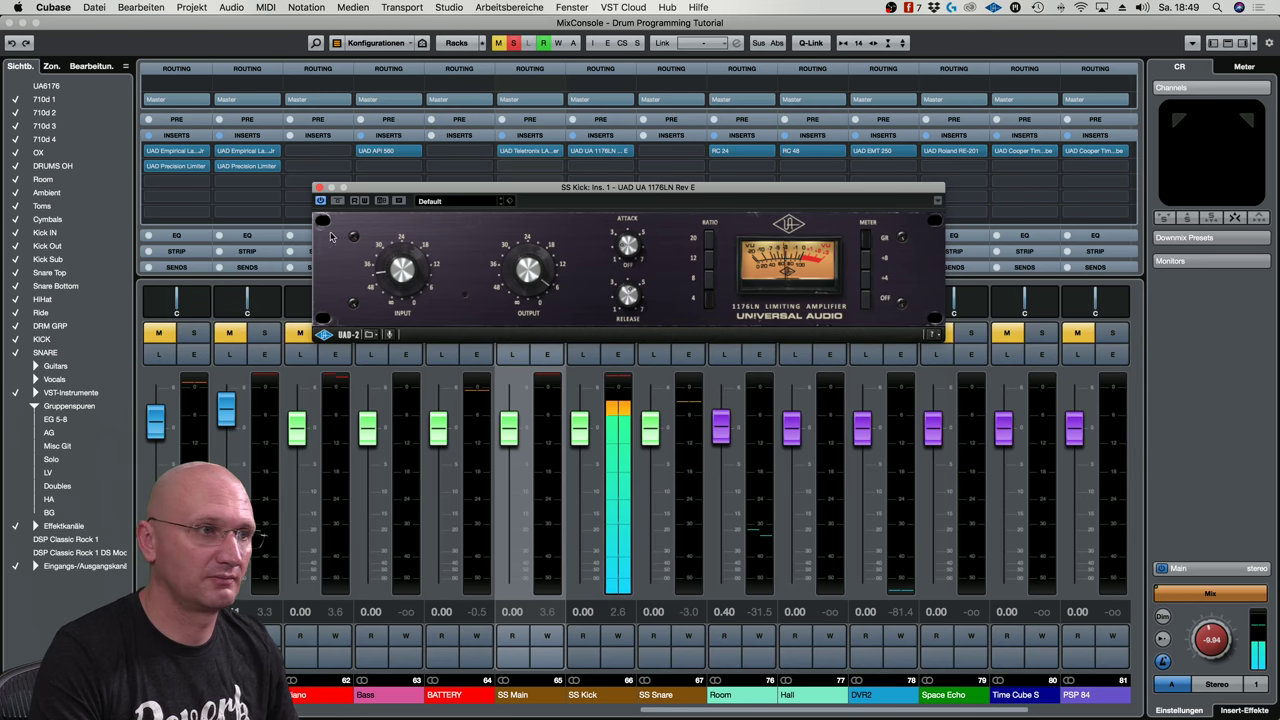
pyautogui.click(627, 150)
# Insert the UAD API 560 equalizer in the second insert slot of SS Kick and move its window aside
pyautogui.click(627, 167)
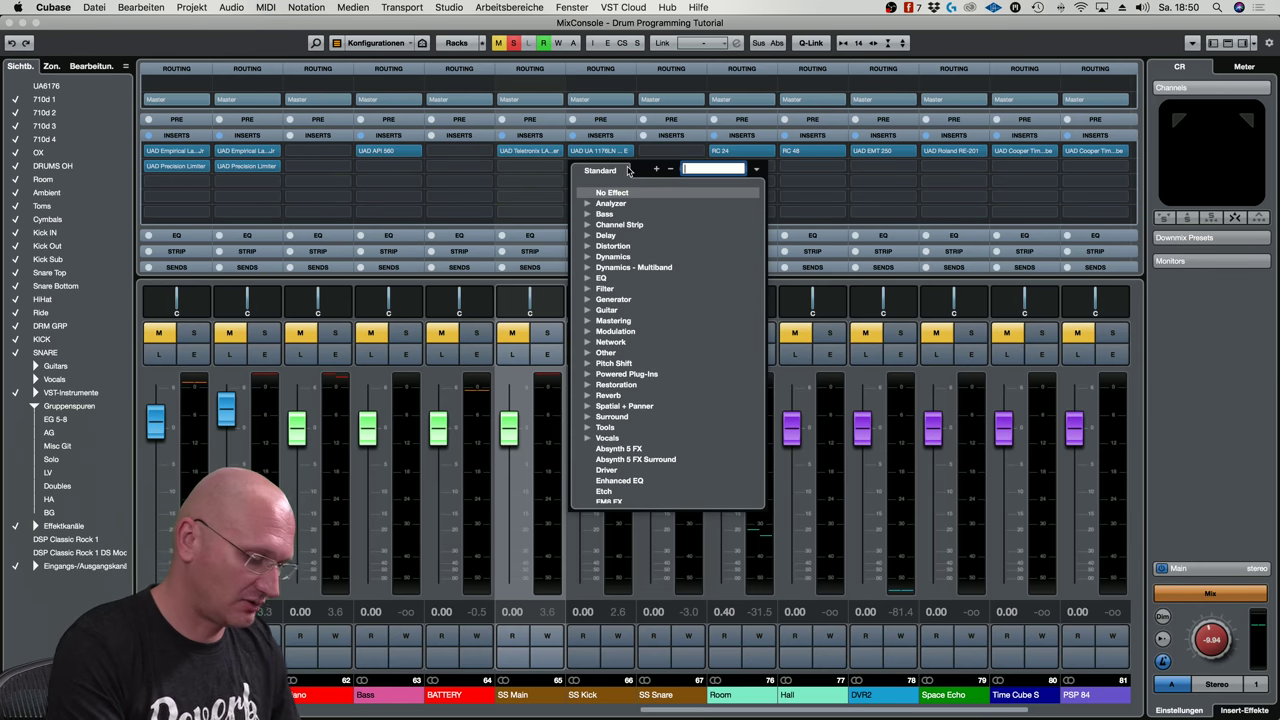
pyautogui.write('i')
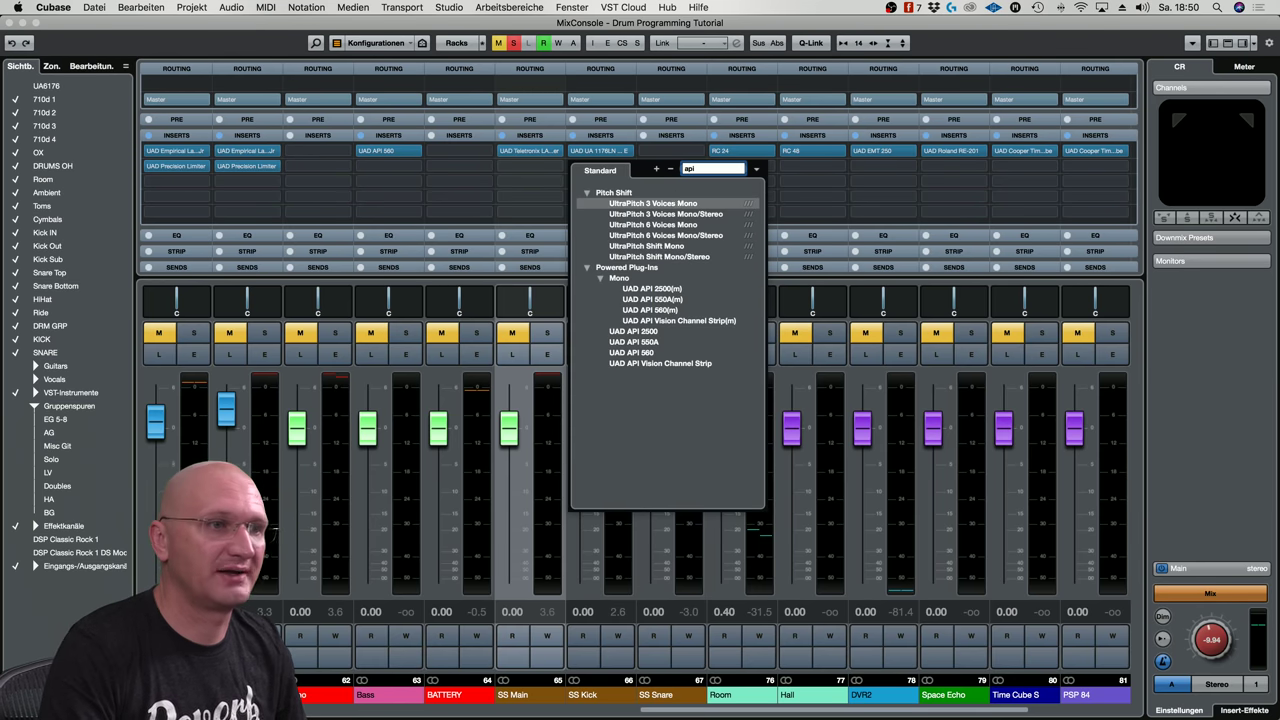
pyautogui.click(648, 352)
pyautogui.moveTo(812, 203); pyautogui.dragTo(580, 112)
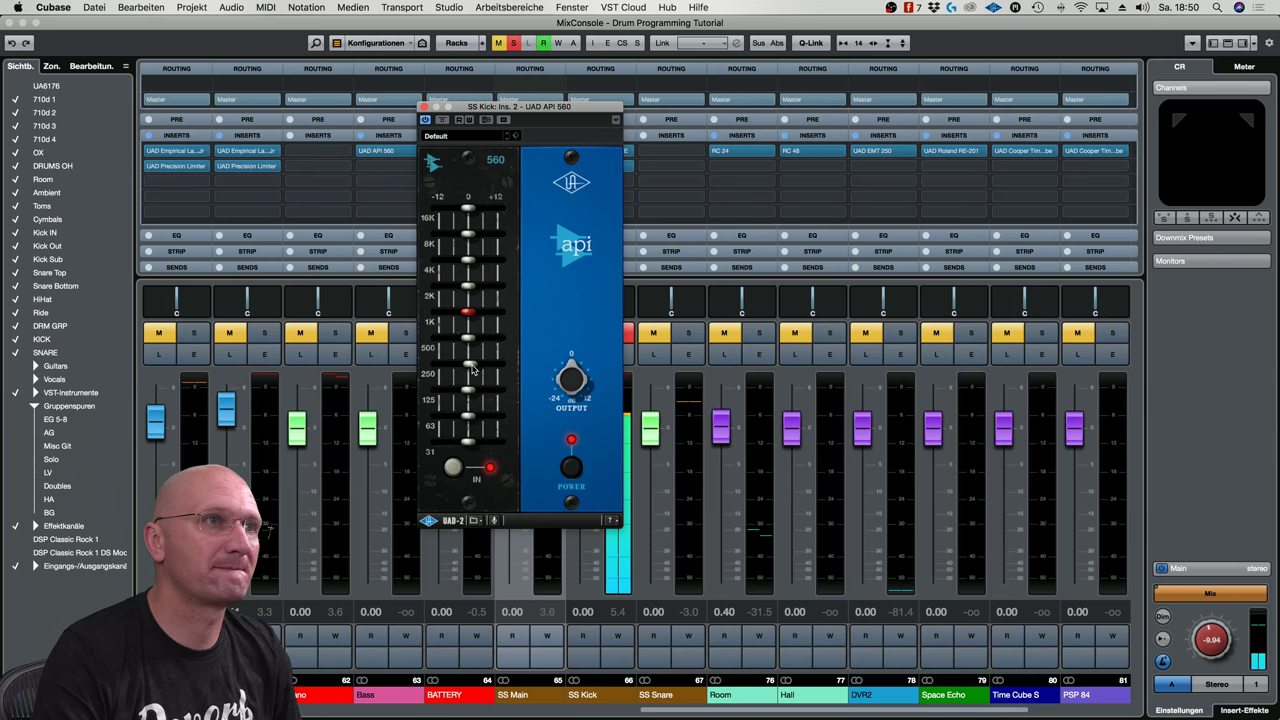
# On the kick's API 560, cut the 250 and 31 Hz bands, boost 63 Hz, 125 Hz, 2K and 4K, and close the equalizer
pyautogui.moveTo(472, 366); pyautogui.dragTo(498, 369)
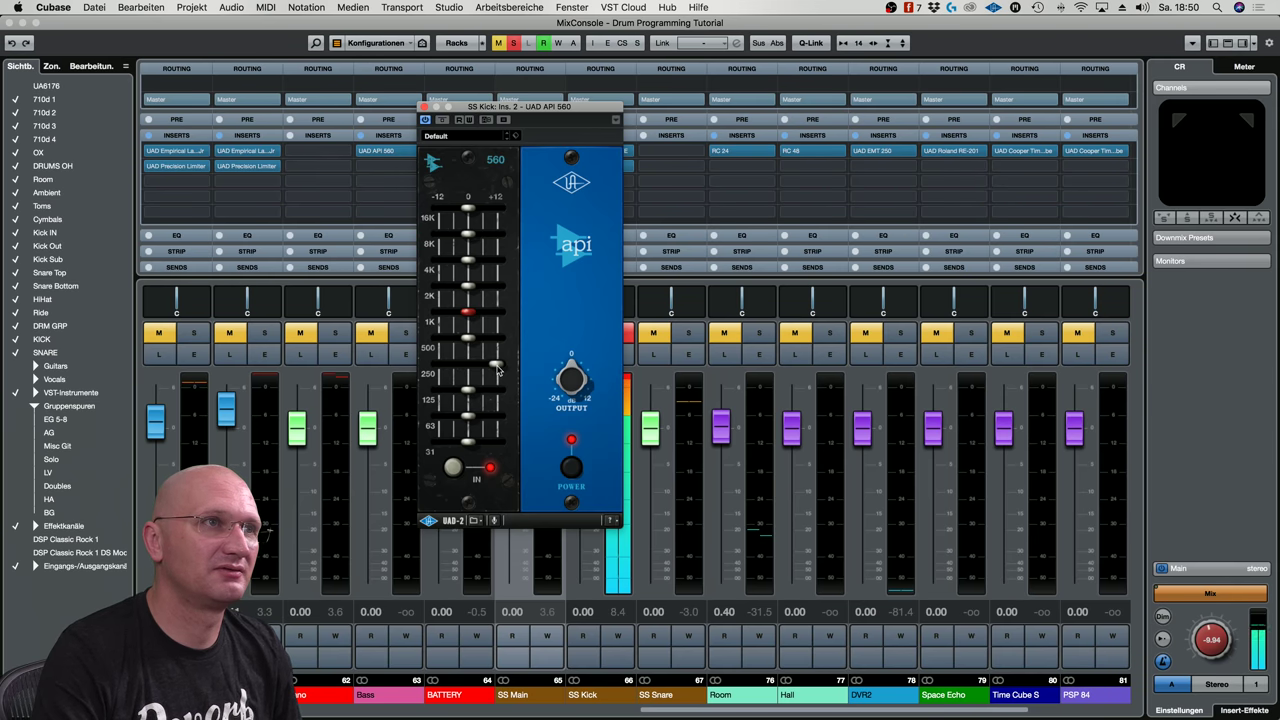
pyautogui.moveTo(497, 369); pyautogui.dragTo(457, 371)
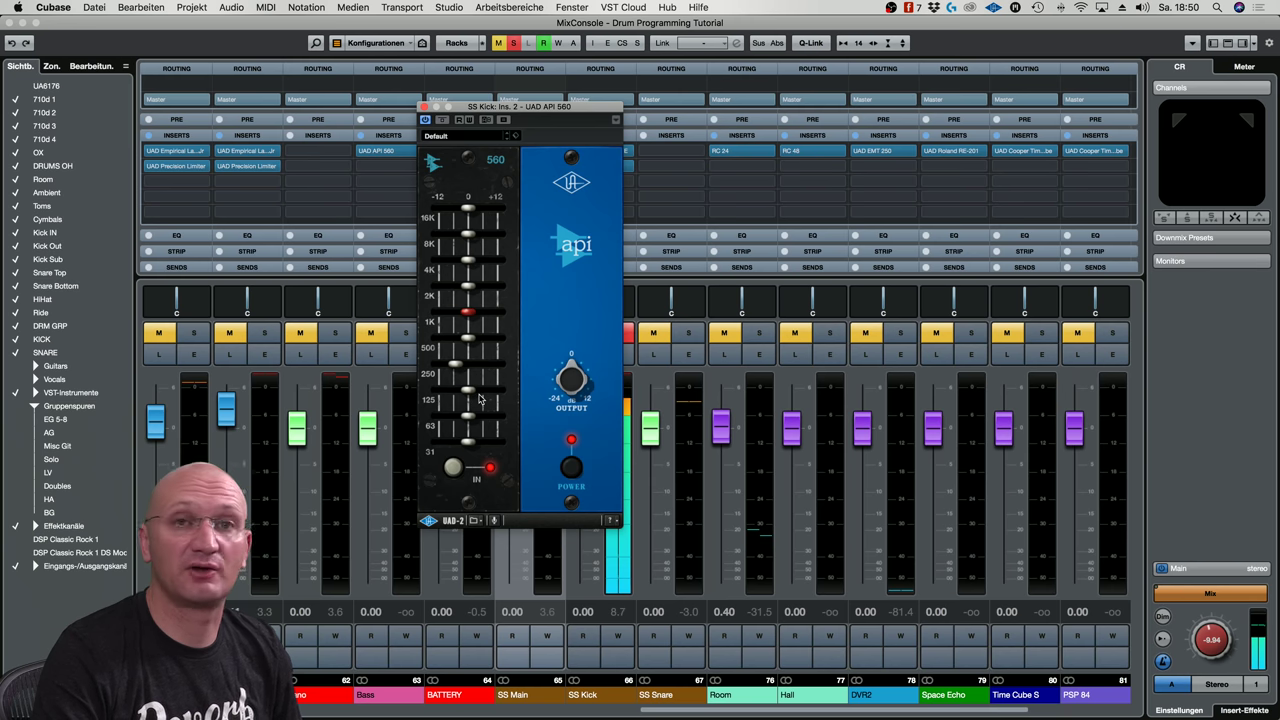
pyautogui.moveTo(478, 394); pyautogui.dragTo(488, 394)
pyautogui.moveTo(481, 423)
pyautogui.mouseDown()
pyautogui.moveTo(502, 447)
pyautogui.moveTo(408, 443)
pyautogui.moveTo(487, 458)
pyautogui.moveTo(470, 446)
pyautogui.moveTo(475, 419)
pyautogui.mouseUp()
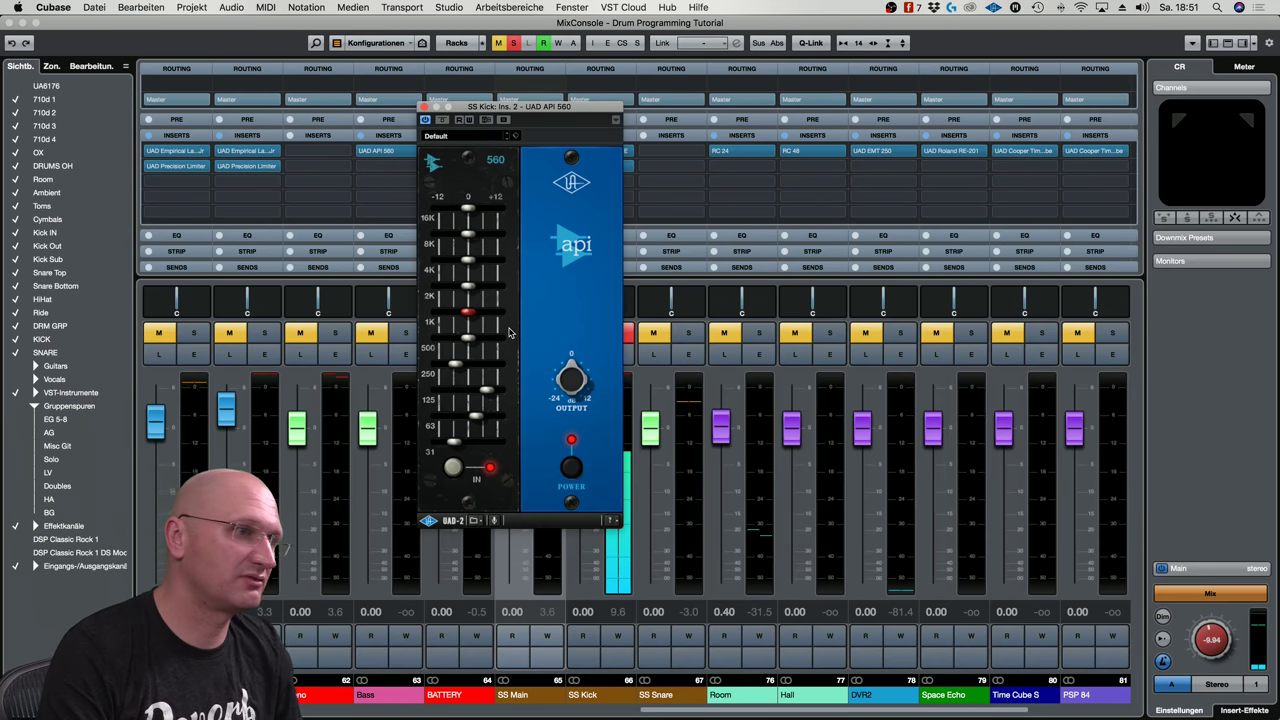
pyautogui.moveTo(470, 260); pyautogui.dragTo(490, 267)
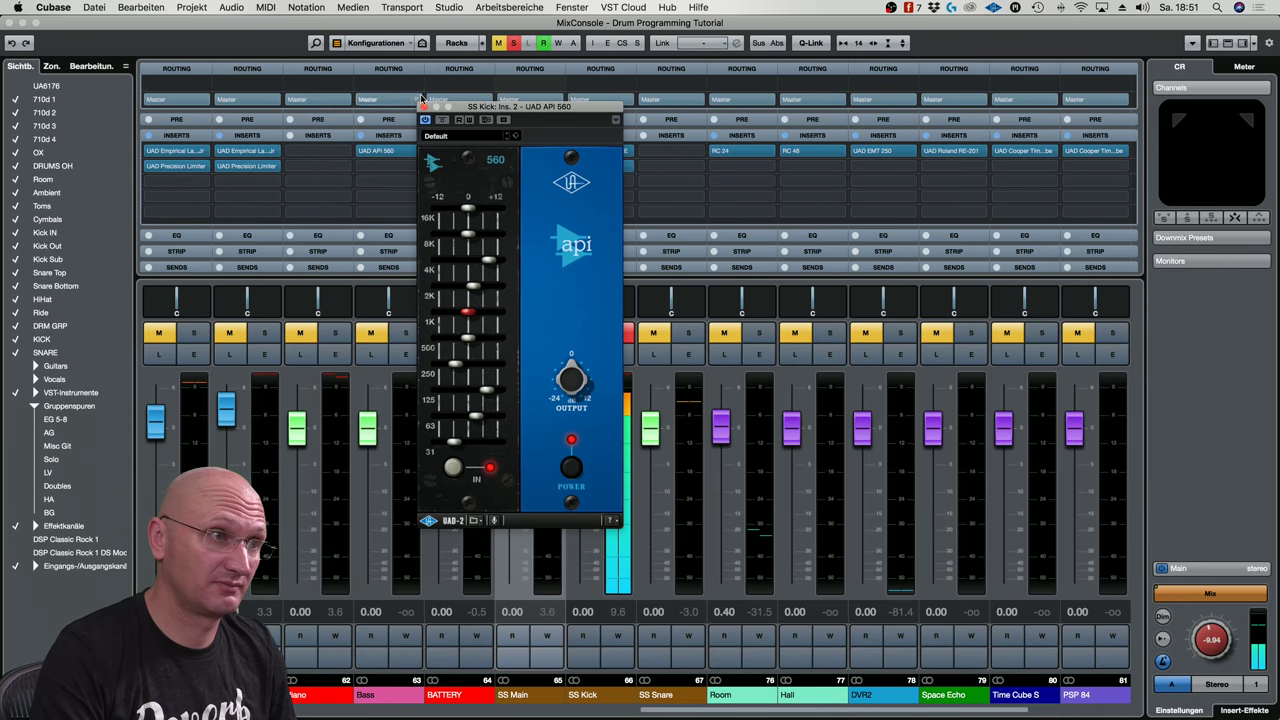
pyautogui.click(424, 106)
# Insert the UAD Empirical Labs FATSO Jr in the third insert slot of SS Kick and reposition its window
pyautogui.click(622, 181)
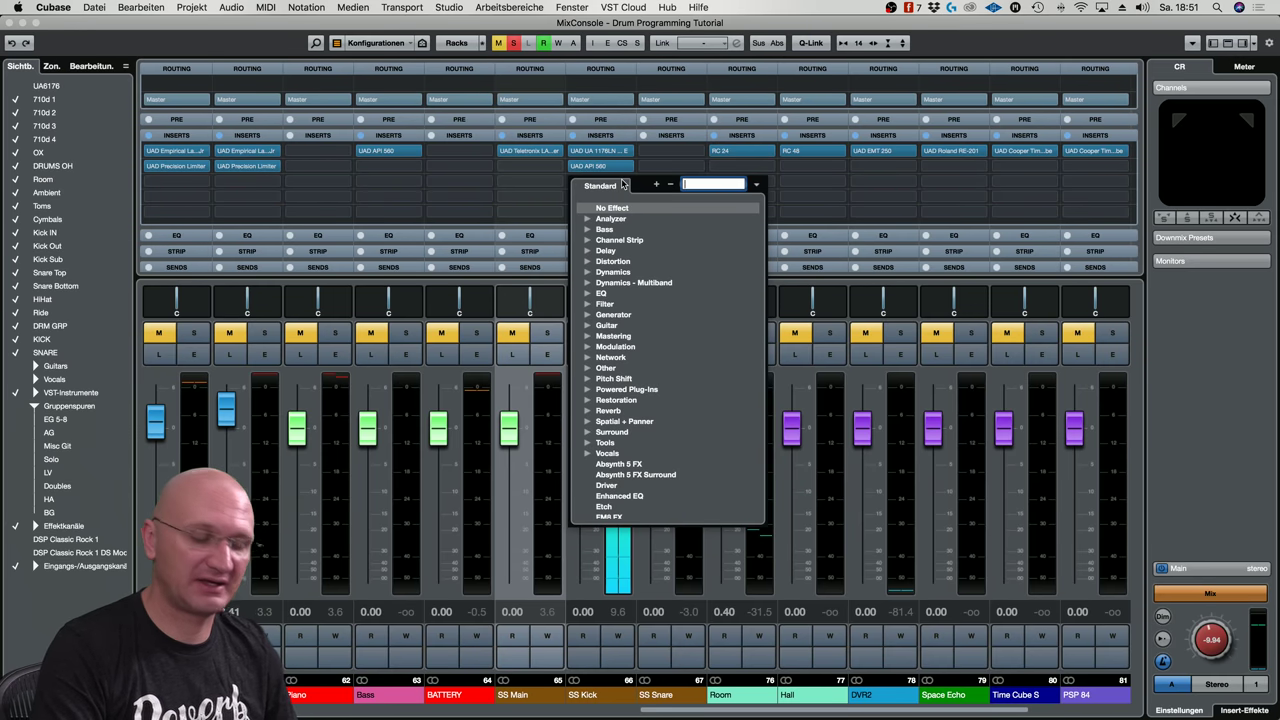
pyautogui.write('fatso')
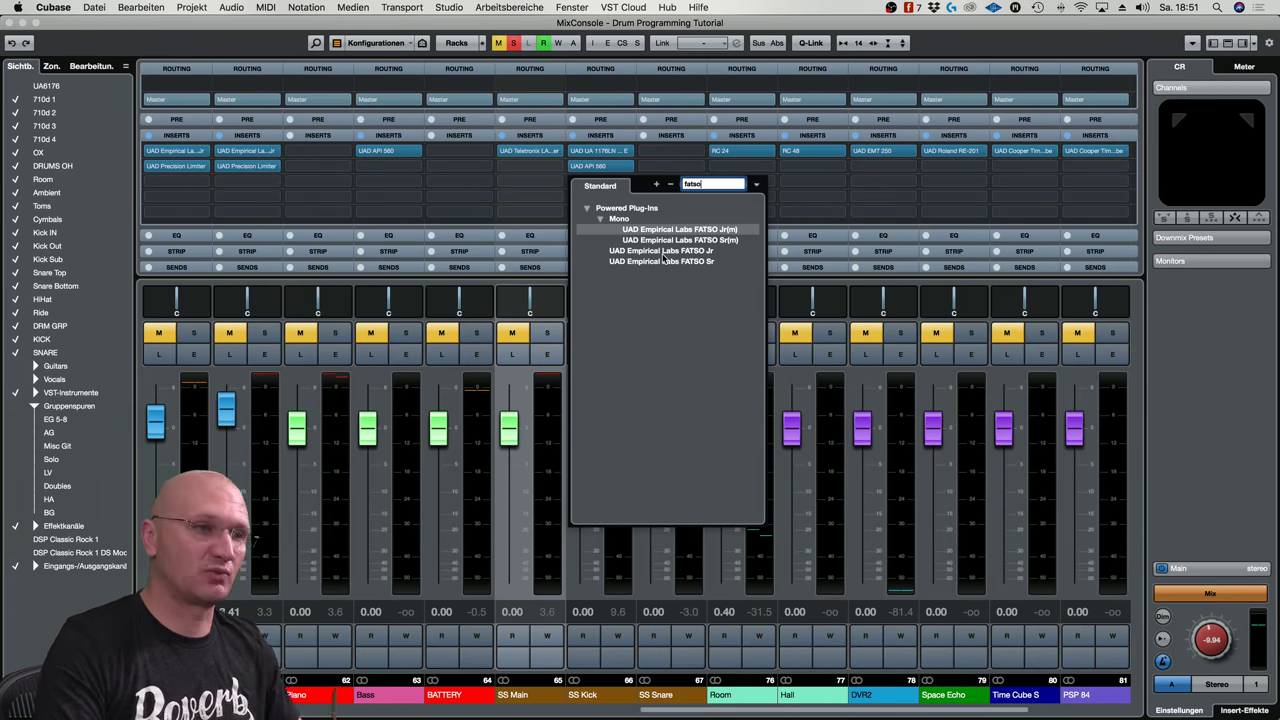
pyautogui.click(663, 251)
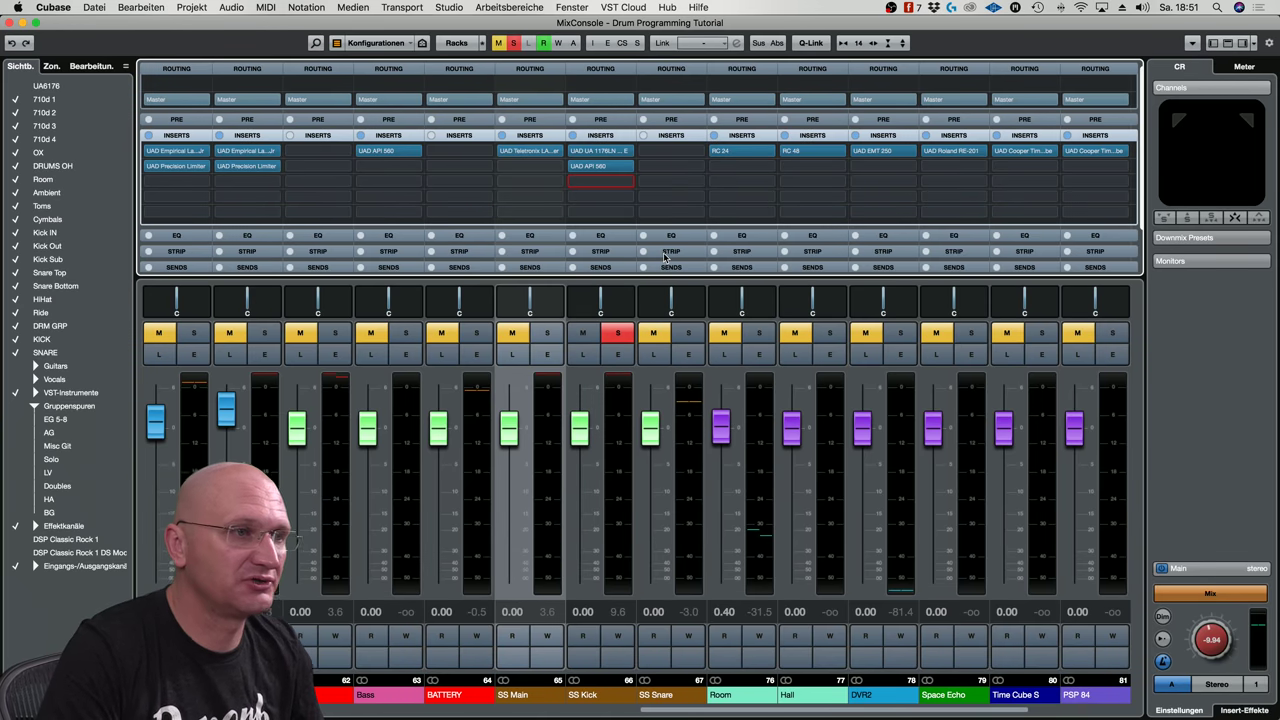
pyautogui.moveTo(671, 172); pyautogui.dragTo(656, 264)
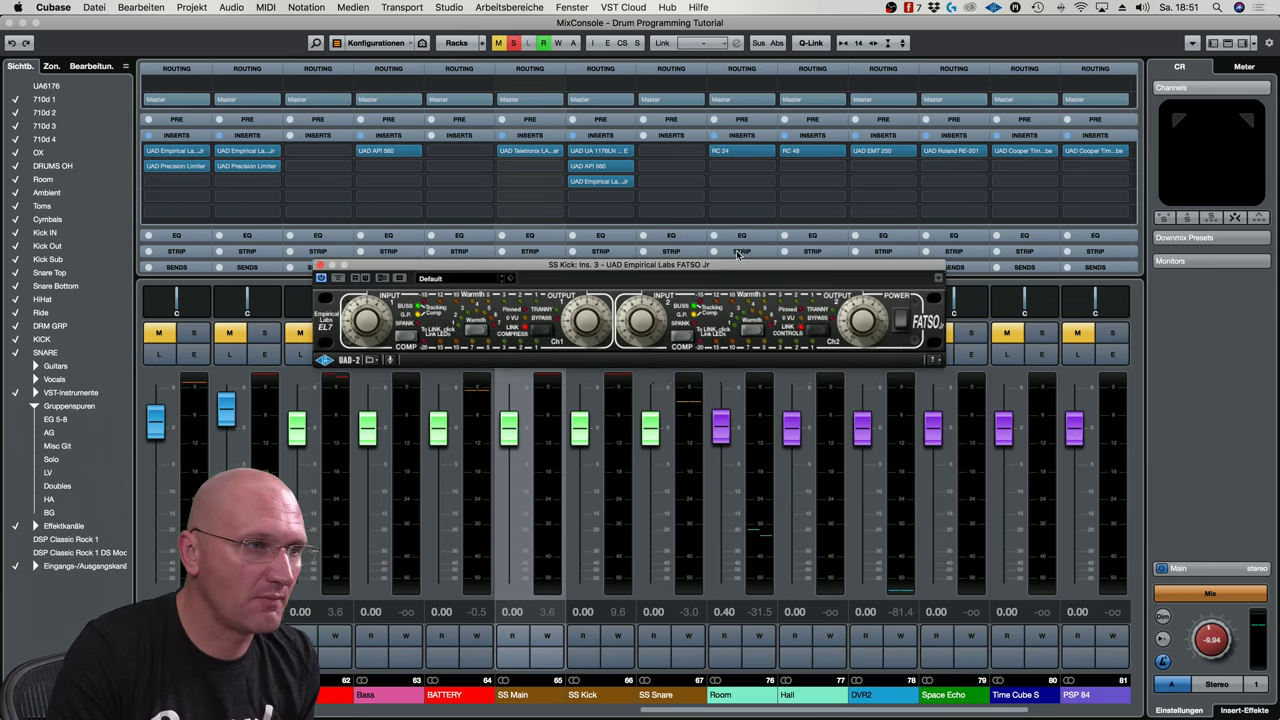
pyautogui.moveTo(720, 267); pyautogui.dragTo(754, 242)
# Load the HarmonicGen preset in the kick's FATSO Jr and close the plug-in window
pyautogui.click(493, 257)
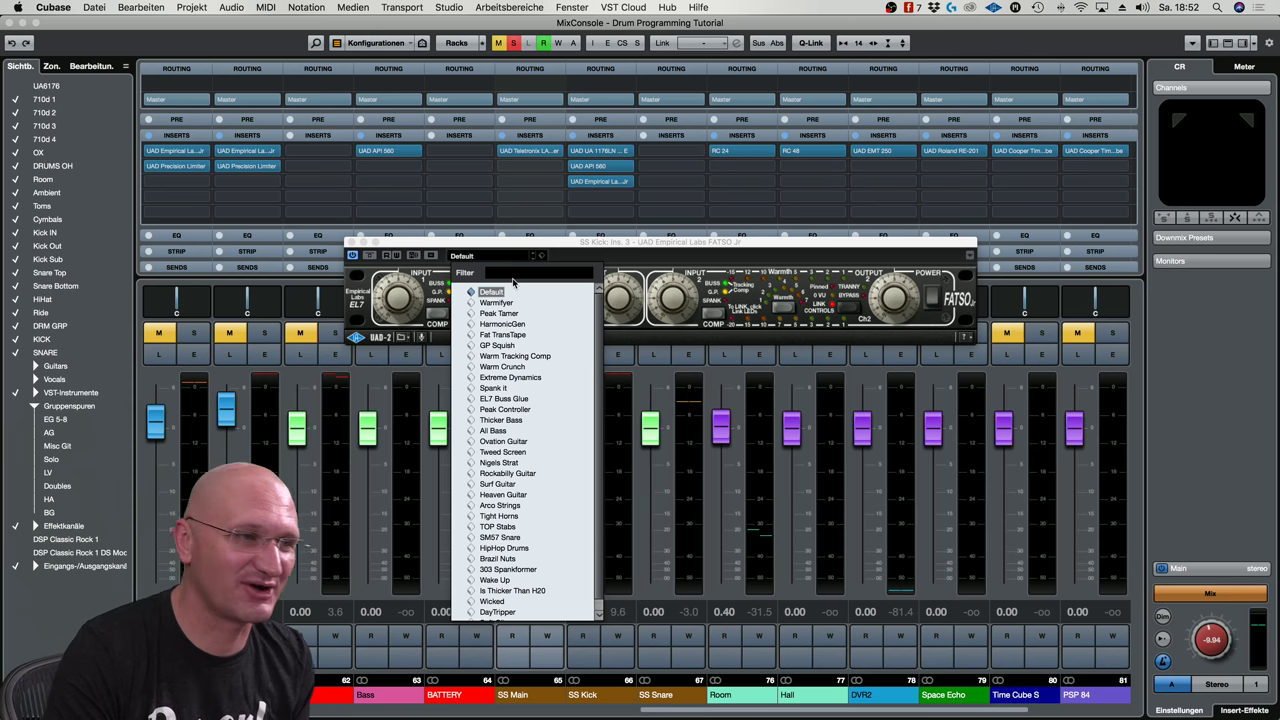
pyautogui.click(510, 325)
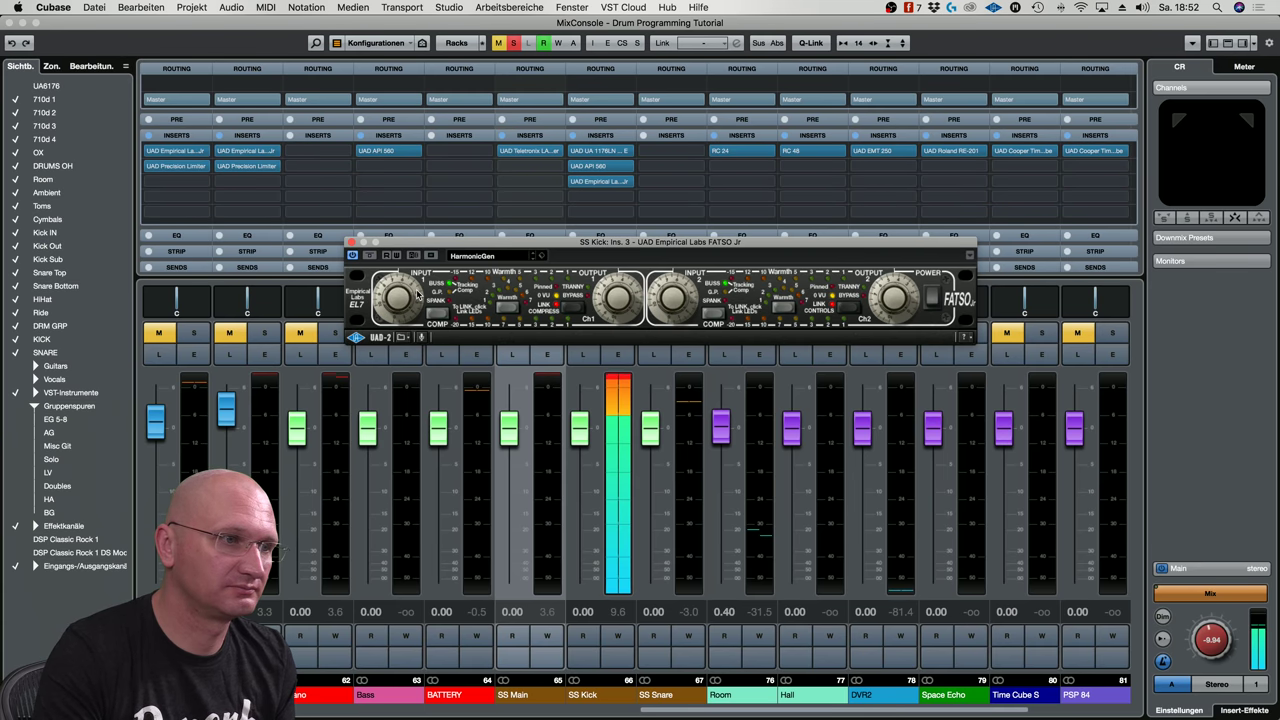
pyautogui.click(352, 243)
# Insert the UAD Precision Limiter in the fourth slot of SS Kick, check it during playback and close its window
pyautogui.click(625, 197)
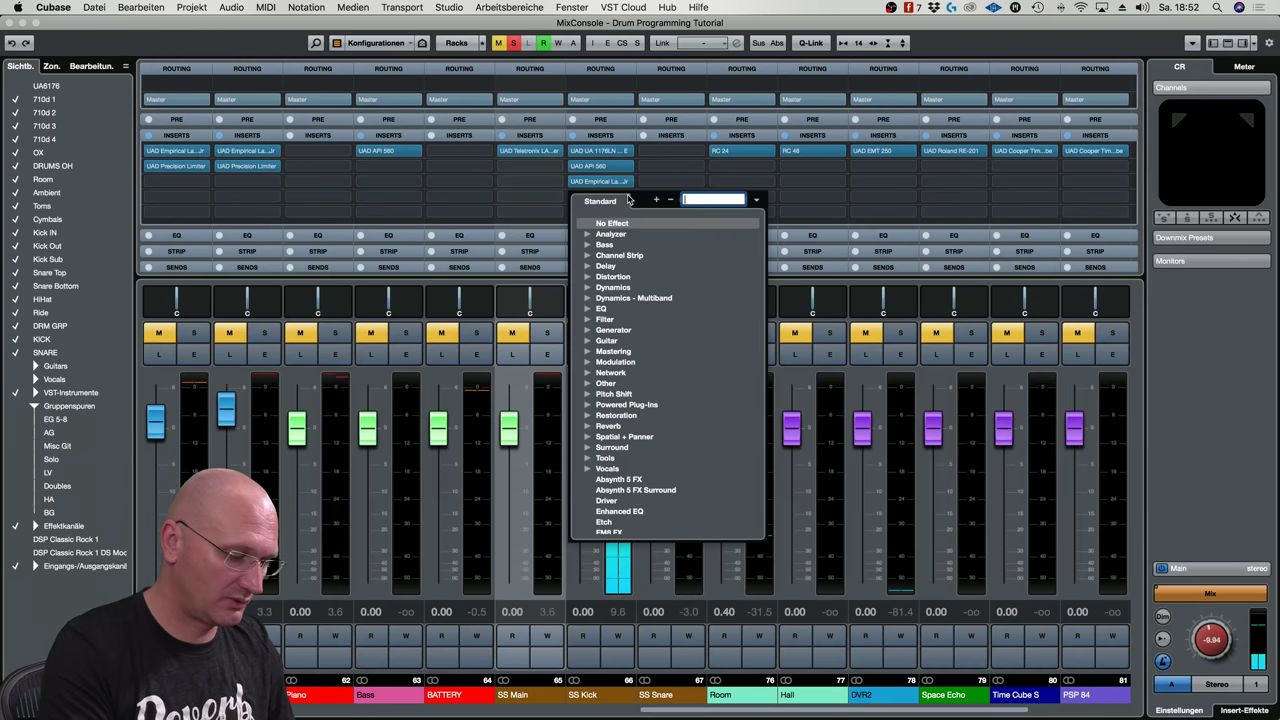
pyautogui.click(656, 199)
pyautogui.write('rever')
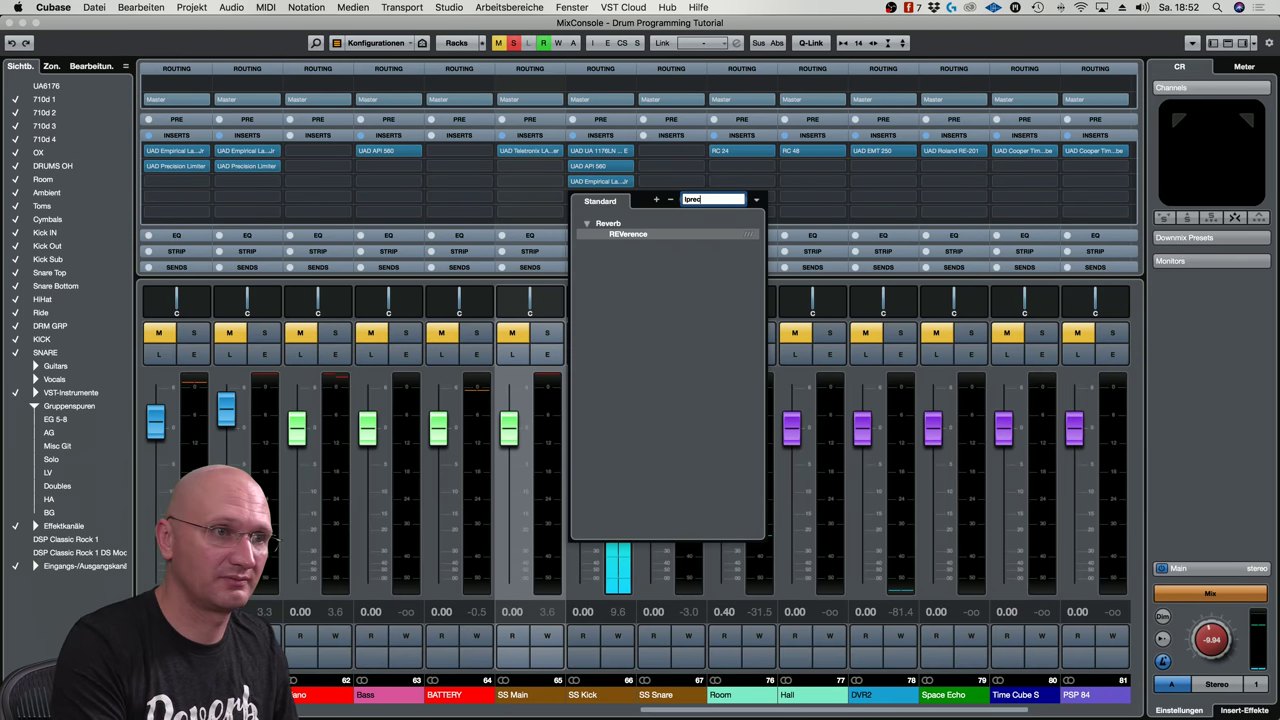
pyautogui.write('prec')
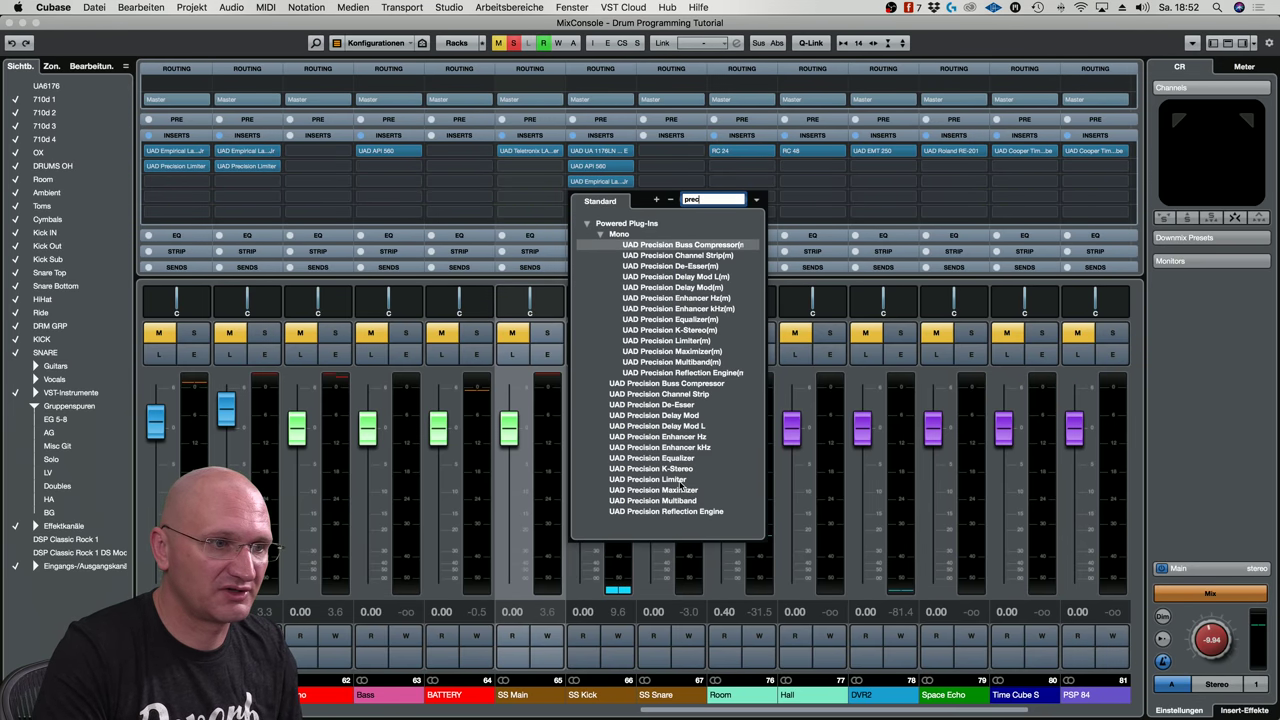
pyautogui.click(679, 480)
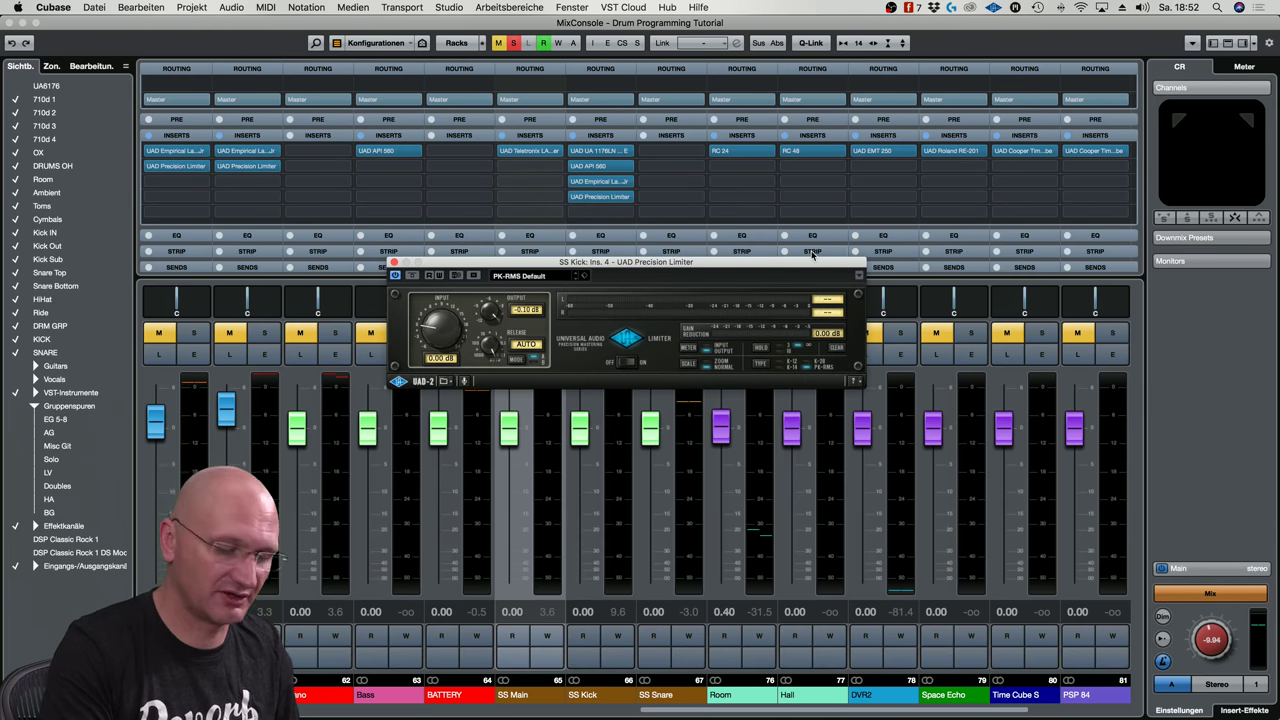
pyautogui.press('space')
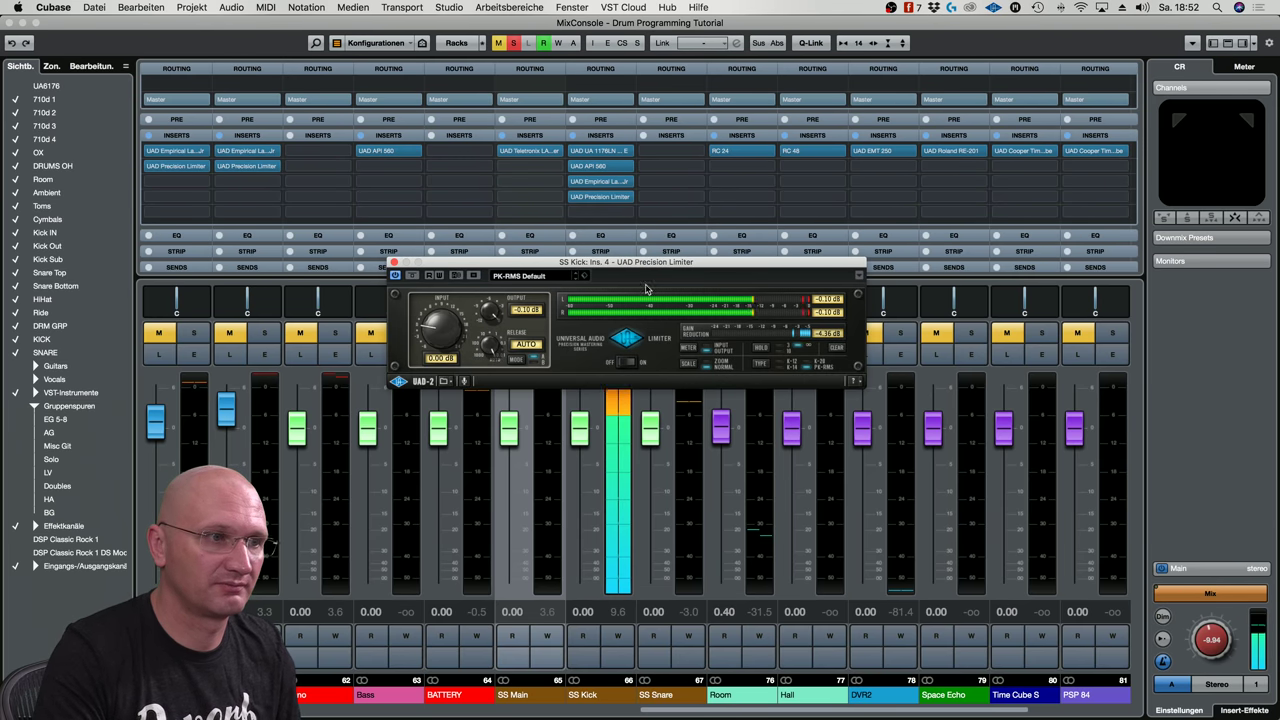
pyautogui.click(393, 262)
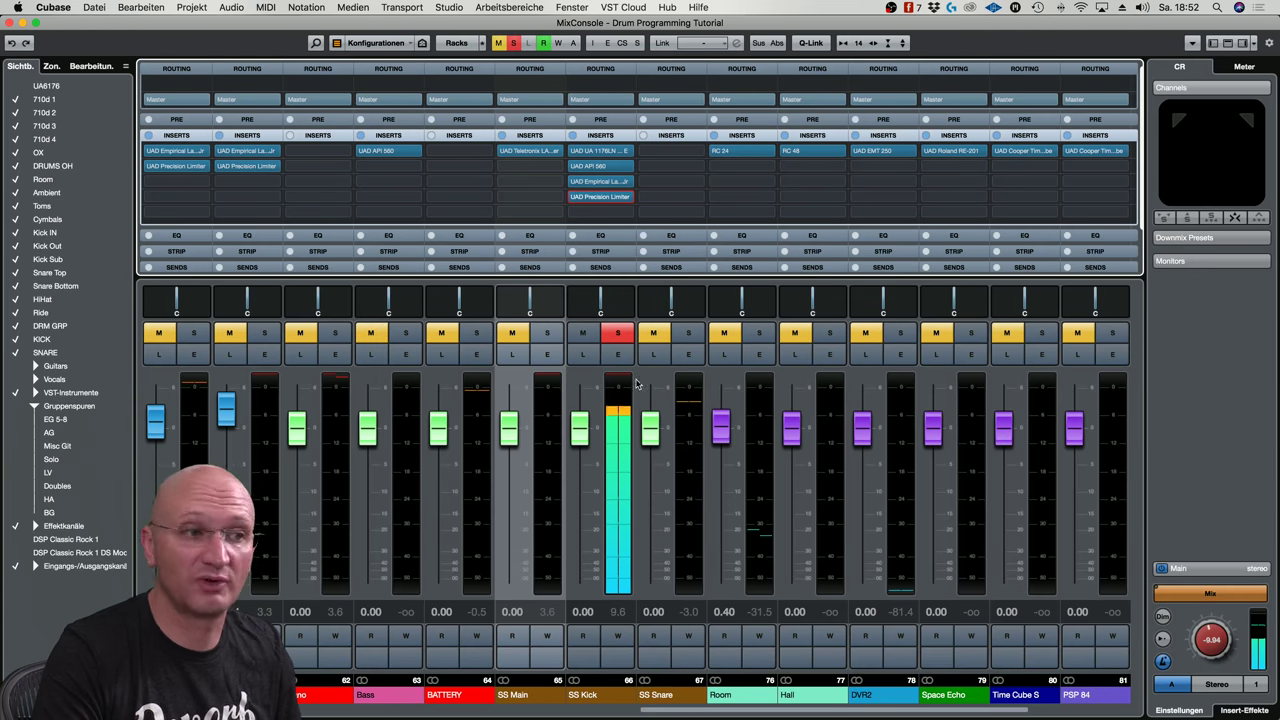
# Switch the solo from SS Kick to SS Snare and insert the UAD Studer A800 in the snare's first insert slot
pyautogui.click(617, 333)
pyautogui.click(689, 334)
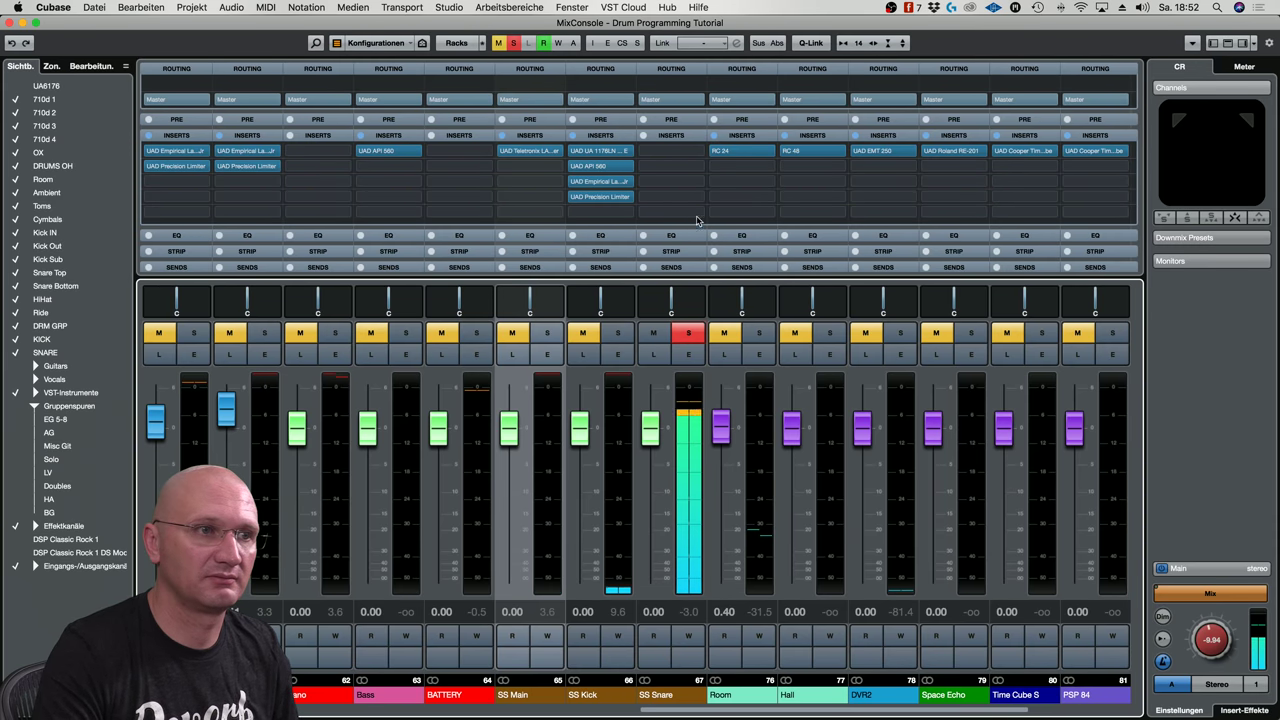
pyautogui.click(698, 151)
pyautogui.write('stud')
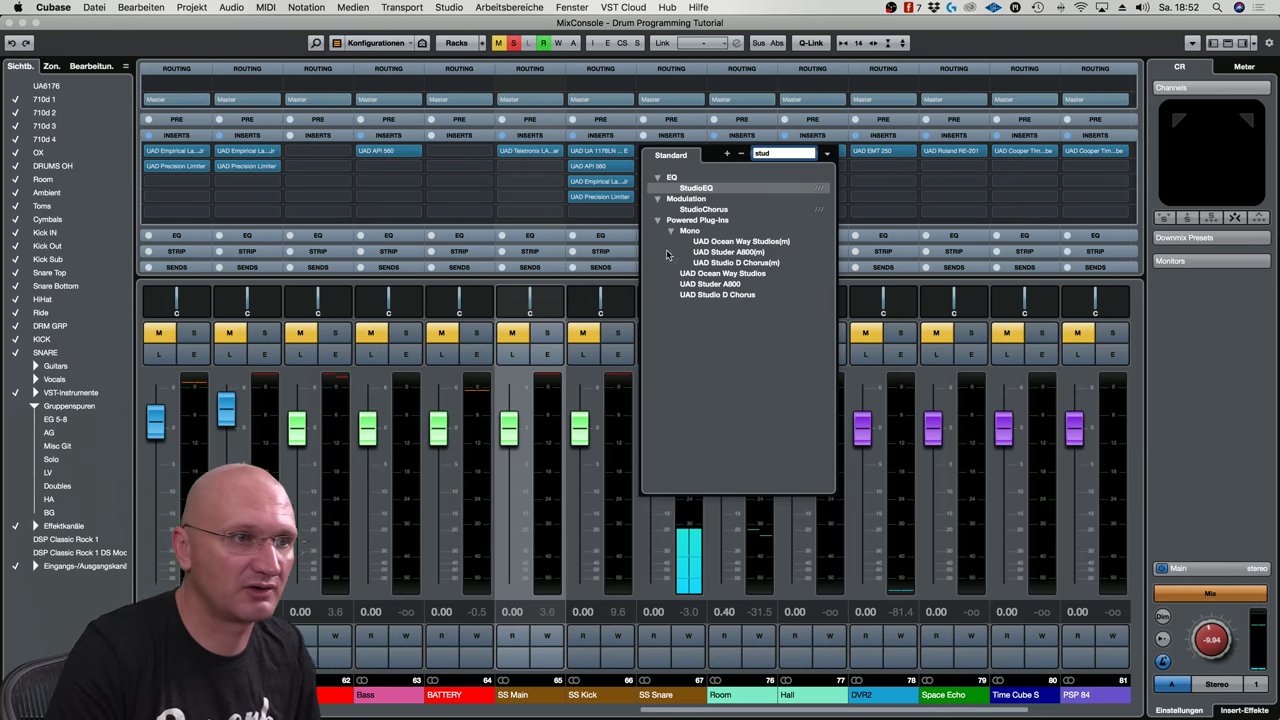
pyautogui.click(745, 286)
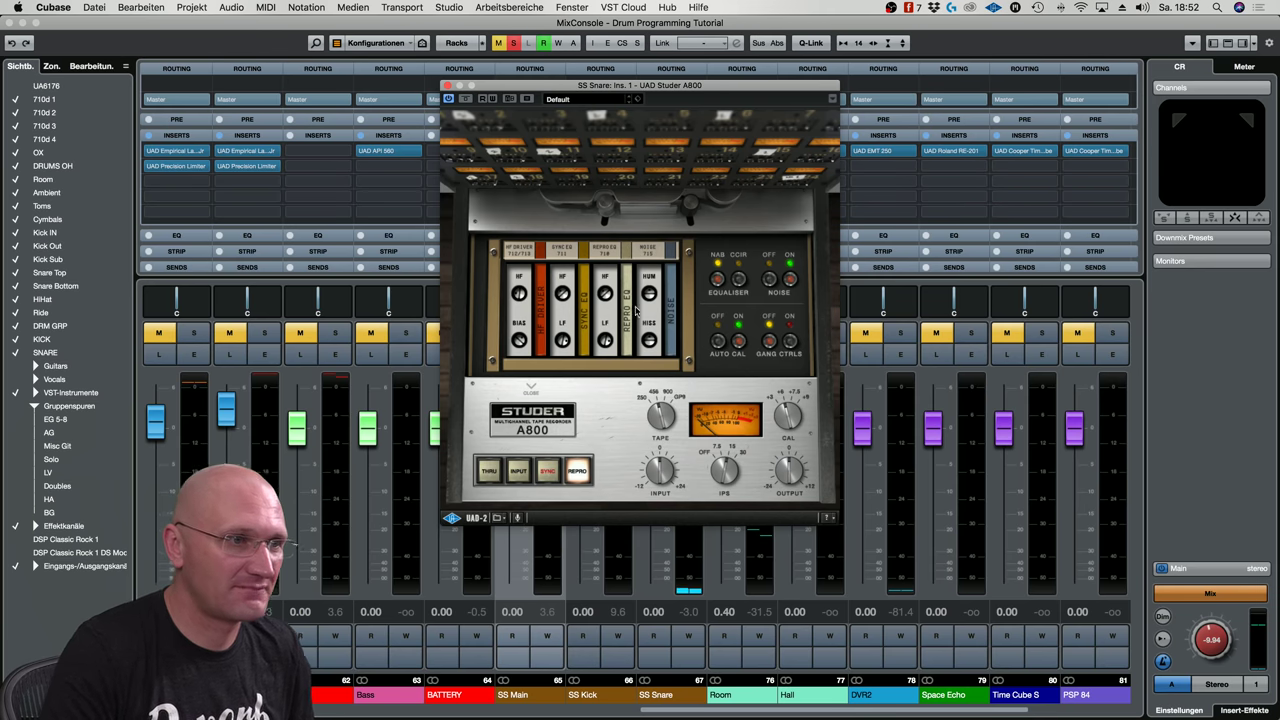
# Load the Drum Bus-15IPS GP9 +7-5 preset in the snare's Studer A800, check it during playback and close the plug-in window
pyautogui.click(583, 100)
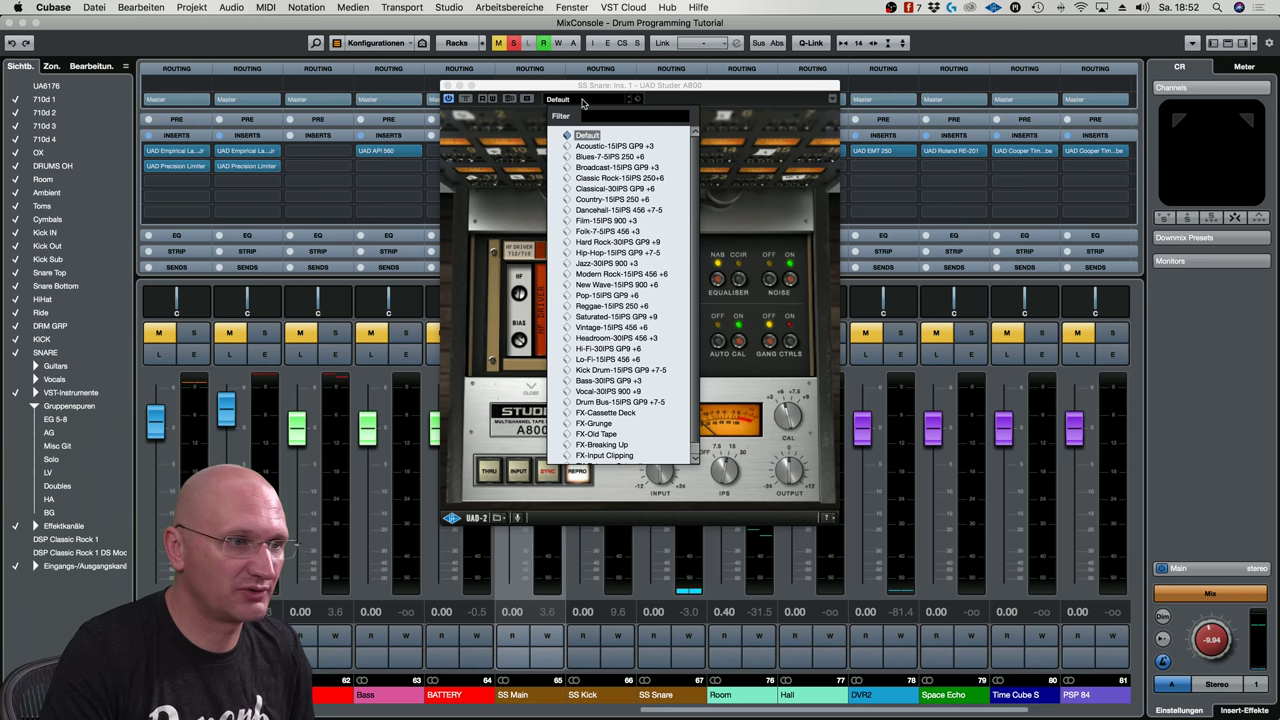
pyautogui.click(622, 402)
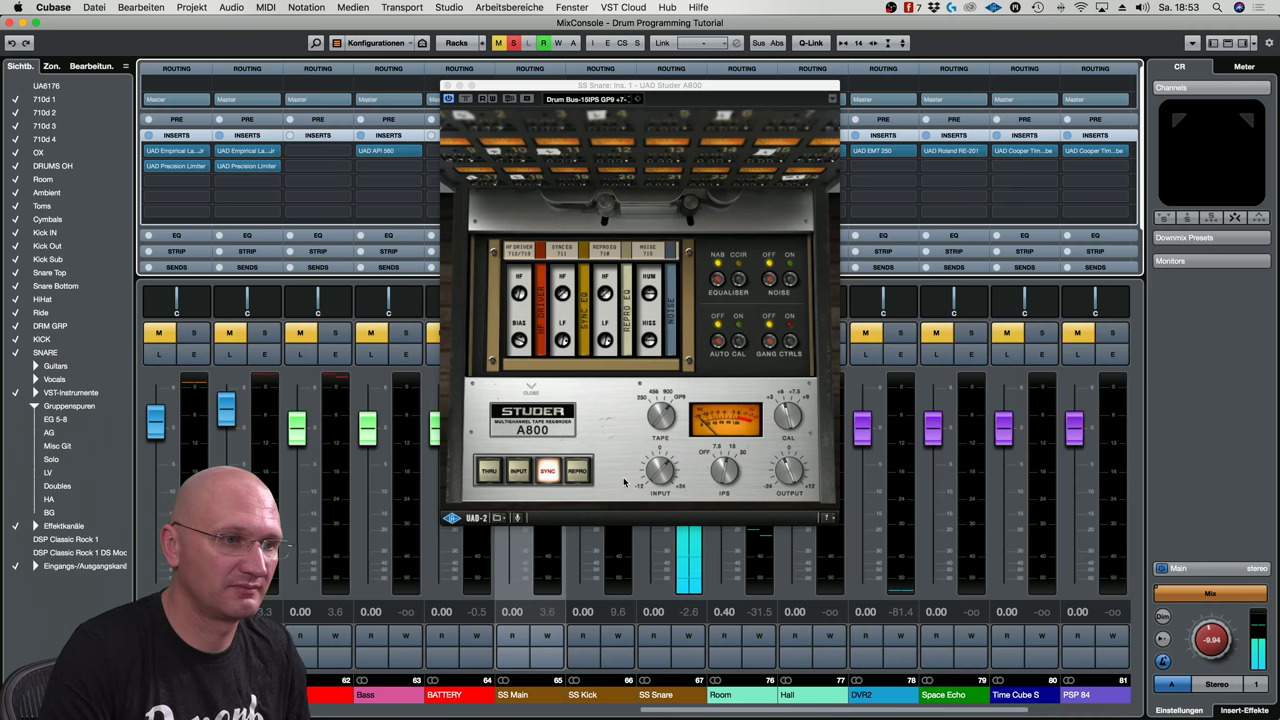
pyautogui.click(670, 470)
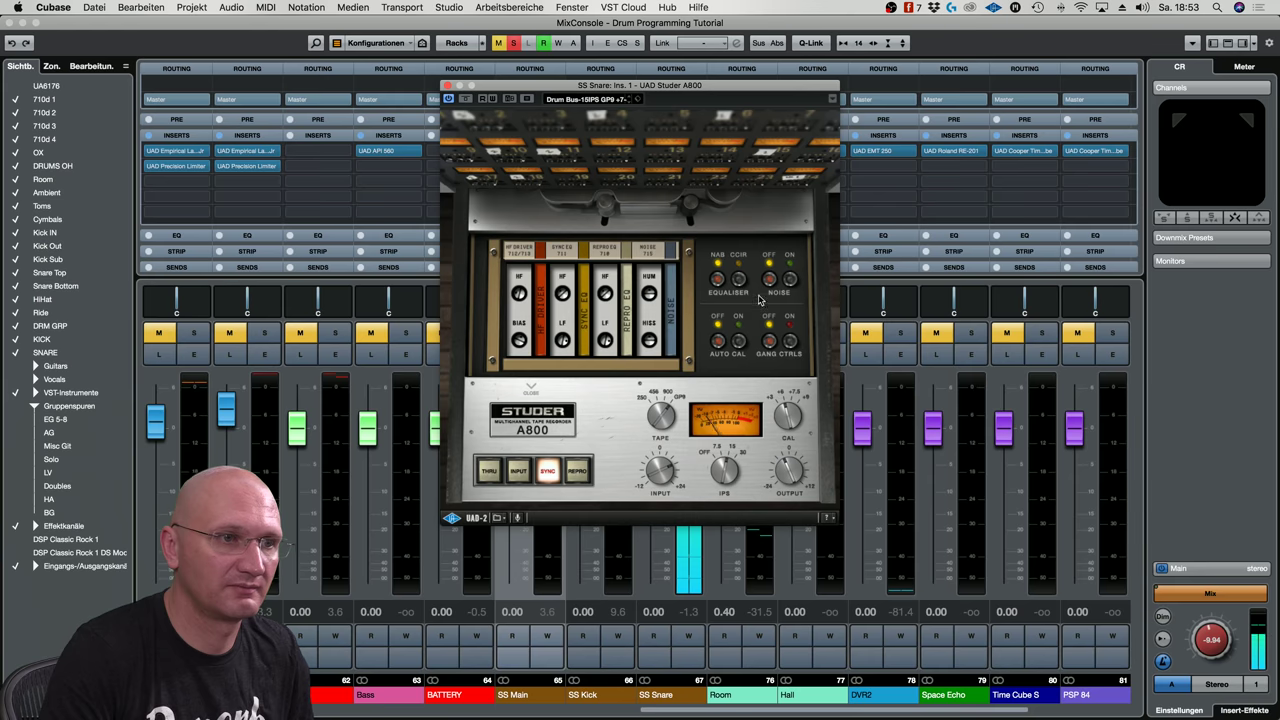
pyautogui.press('super+w')
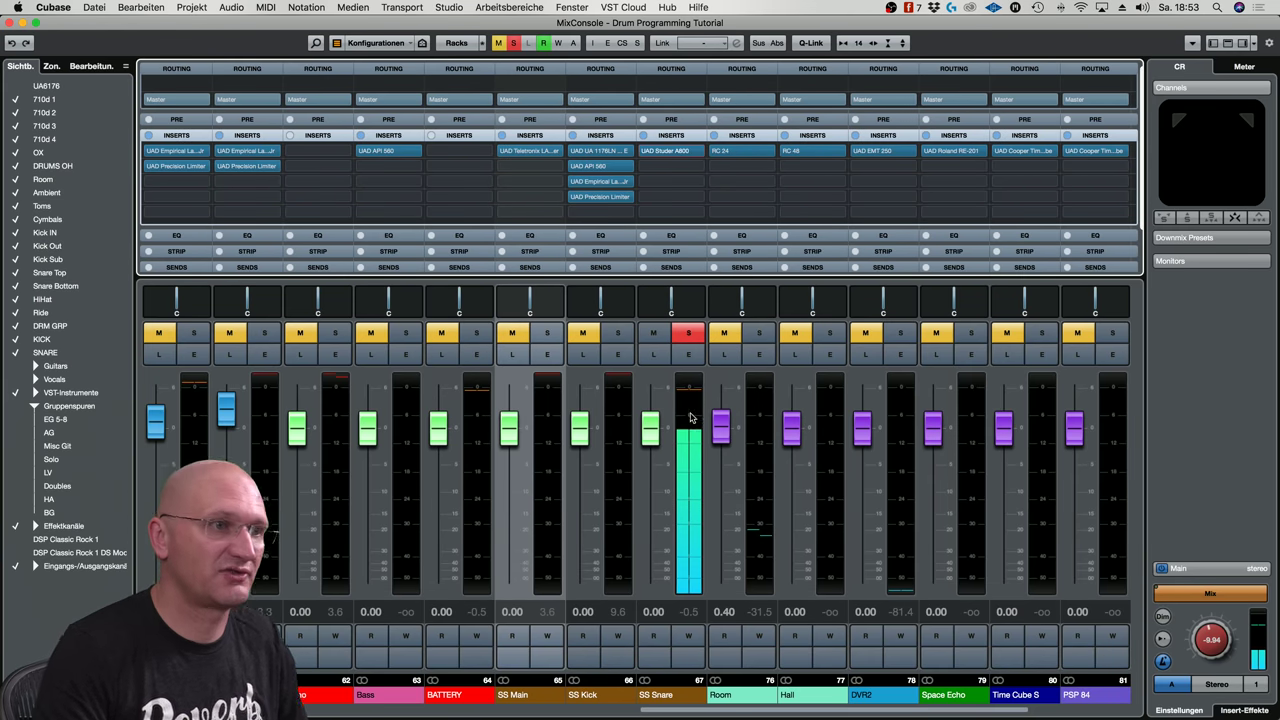
# Insert the UAD Empirical Labs Distressor in the second insert slot of SS Snare and reposition its window
pyautogui.click(700, 168)
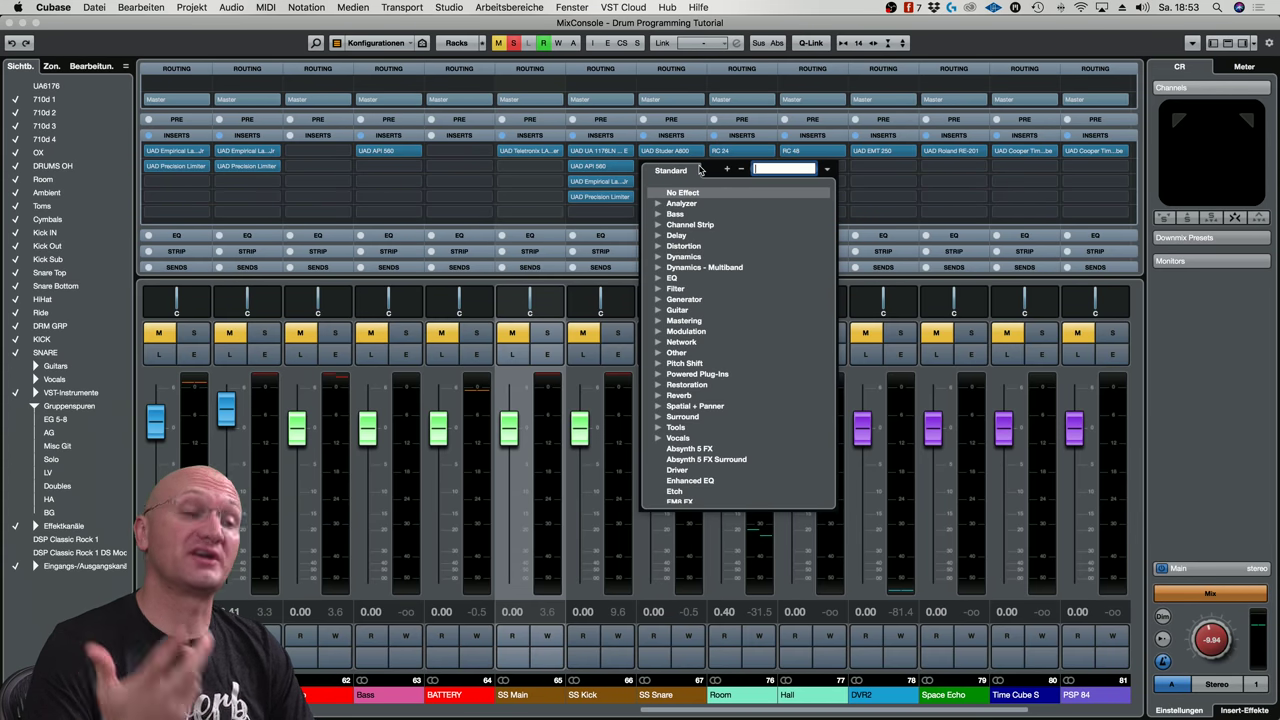
pyautogui.write('driv')
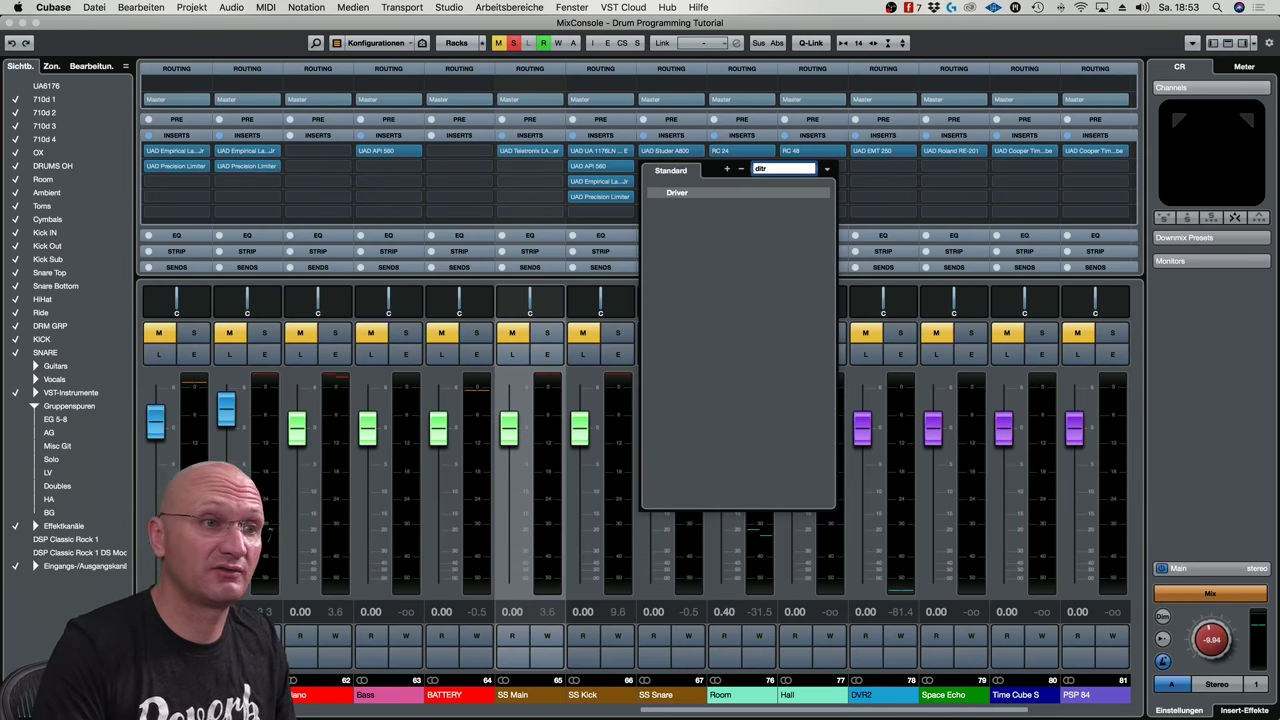
pyautogui.press('BackSpace')
pyautogui.press('BackSpace')
pyautogui.press('BackSpace')
pyautogui.write('distre')
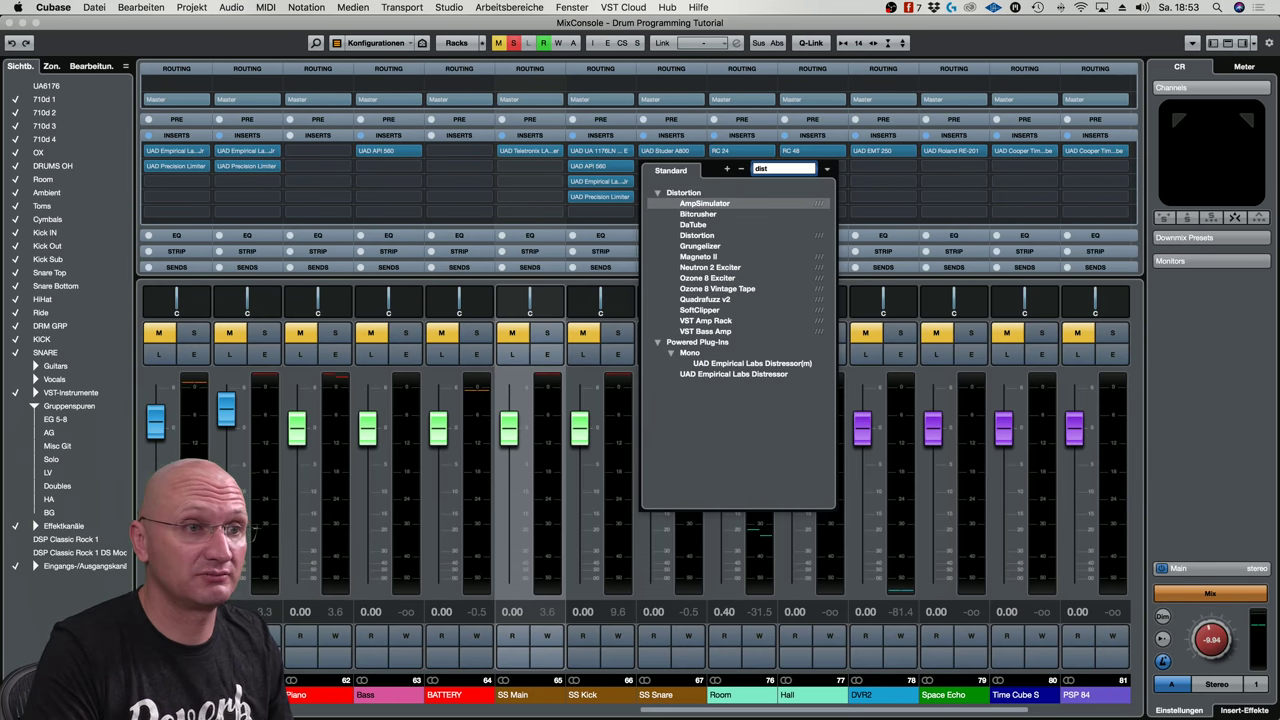
pyautogui.click(728, 225)
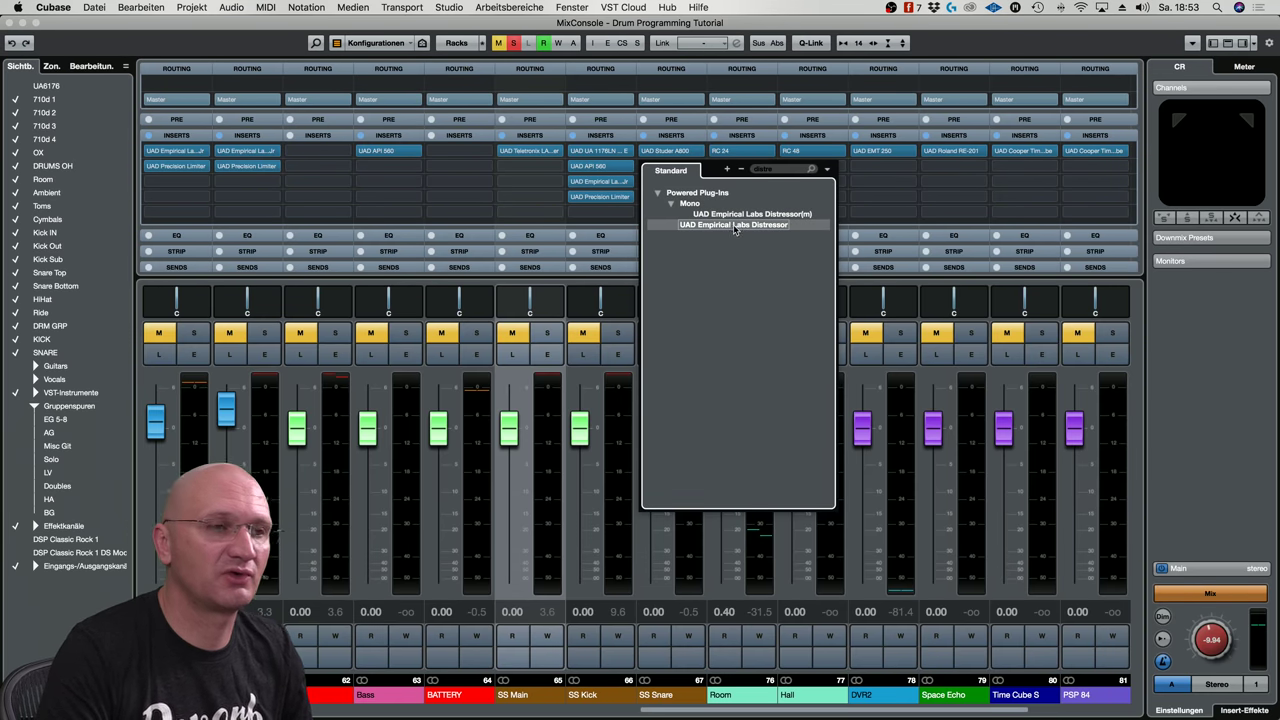
pyautogui.moveTo(1000, 428); pyautogui.dragTo(503, 189)
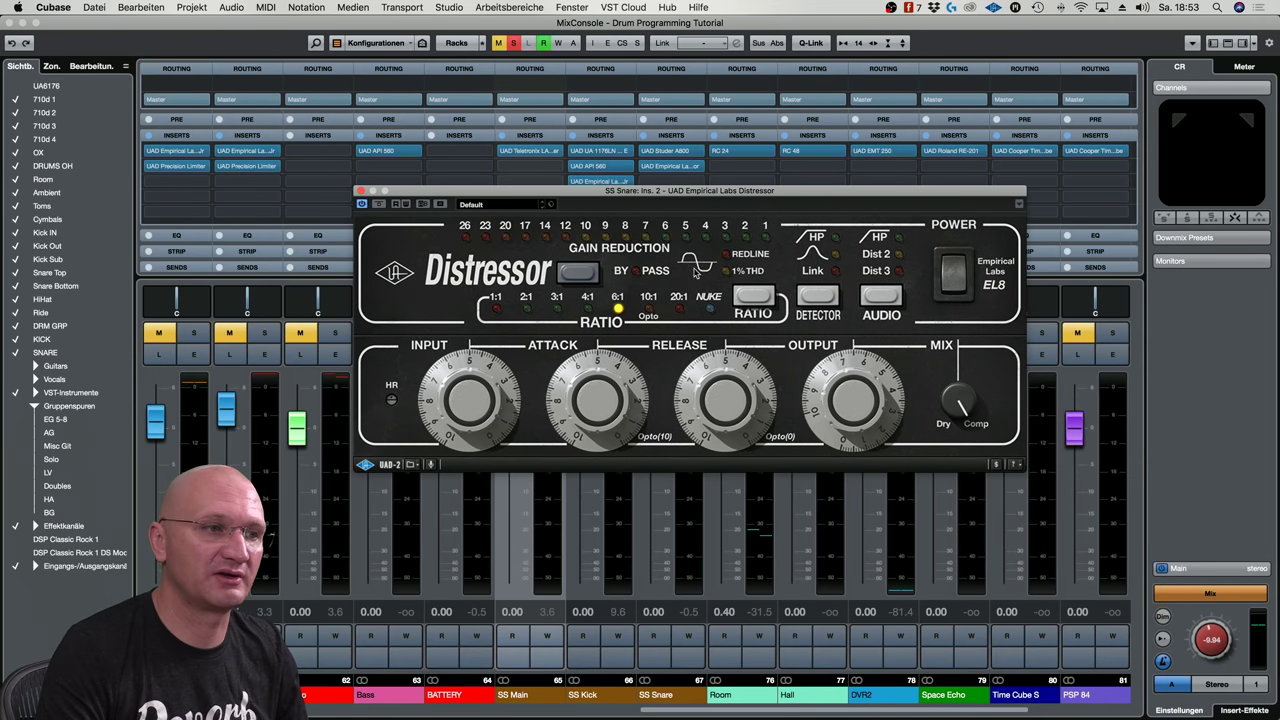
# Load the CC-Big Snare preset in the snare's Distressor, listen to it and close the plug-in window
pyautogui.click(500, 204)
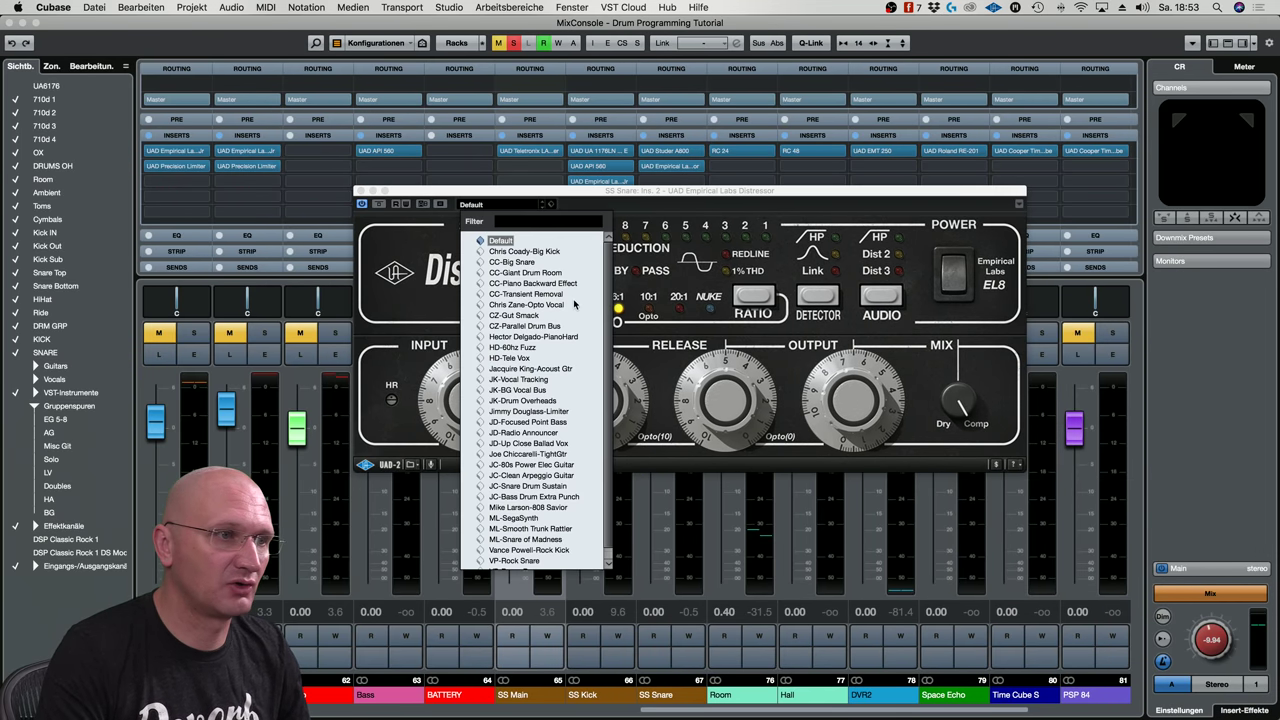
pyautogui.click(529, 263)
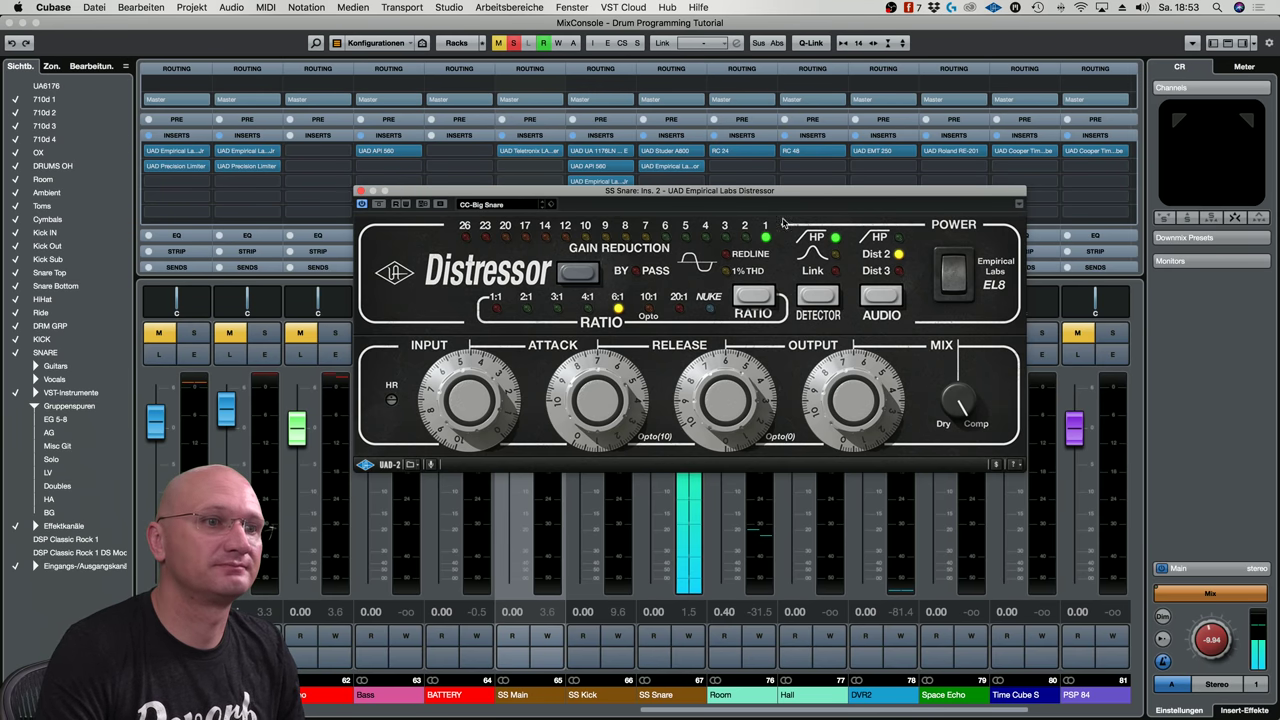
pyautogui.click(361, 190)
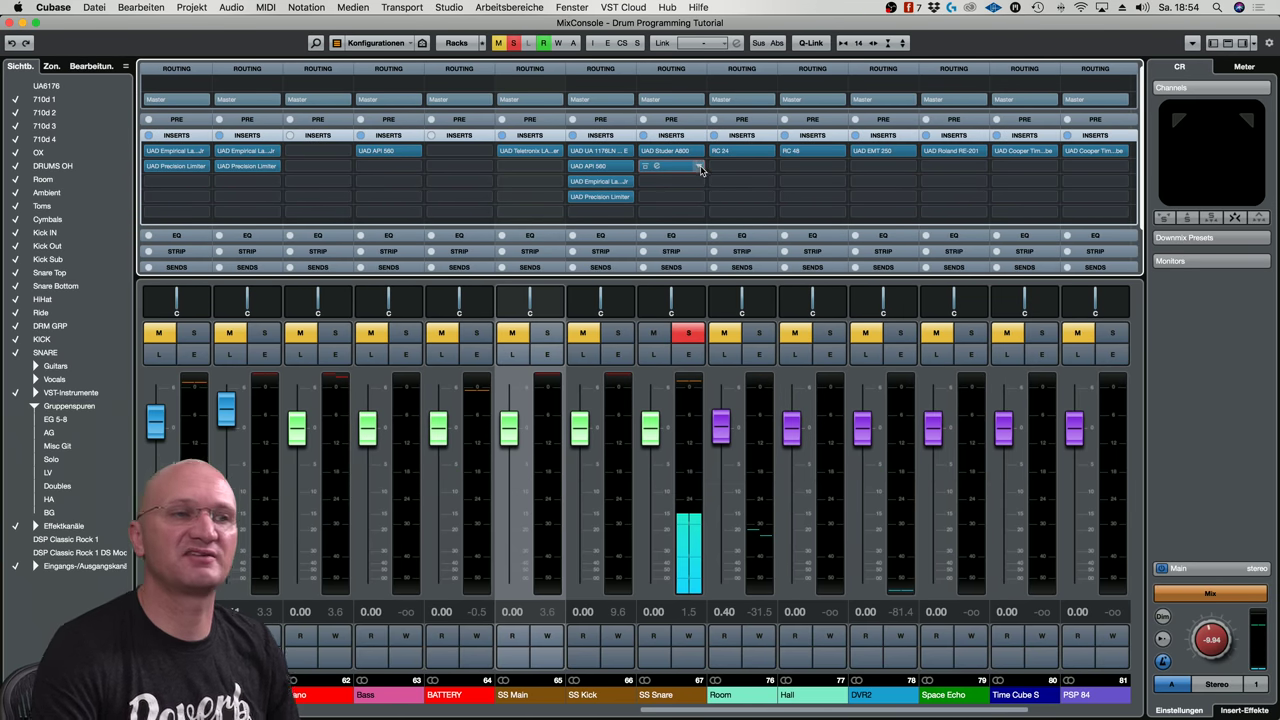
# Replace the snare's Distressor with Supercharger GT, discarding the Distressor changes, and reposition the new plug-in window
pyautogui.click(700, 170)
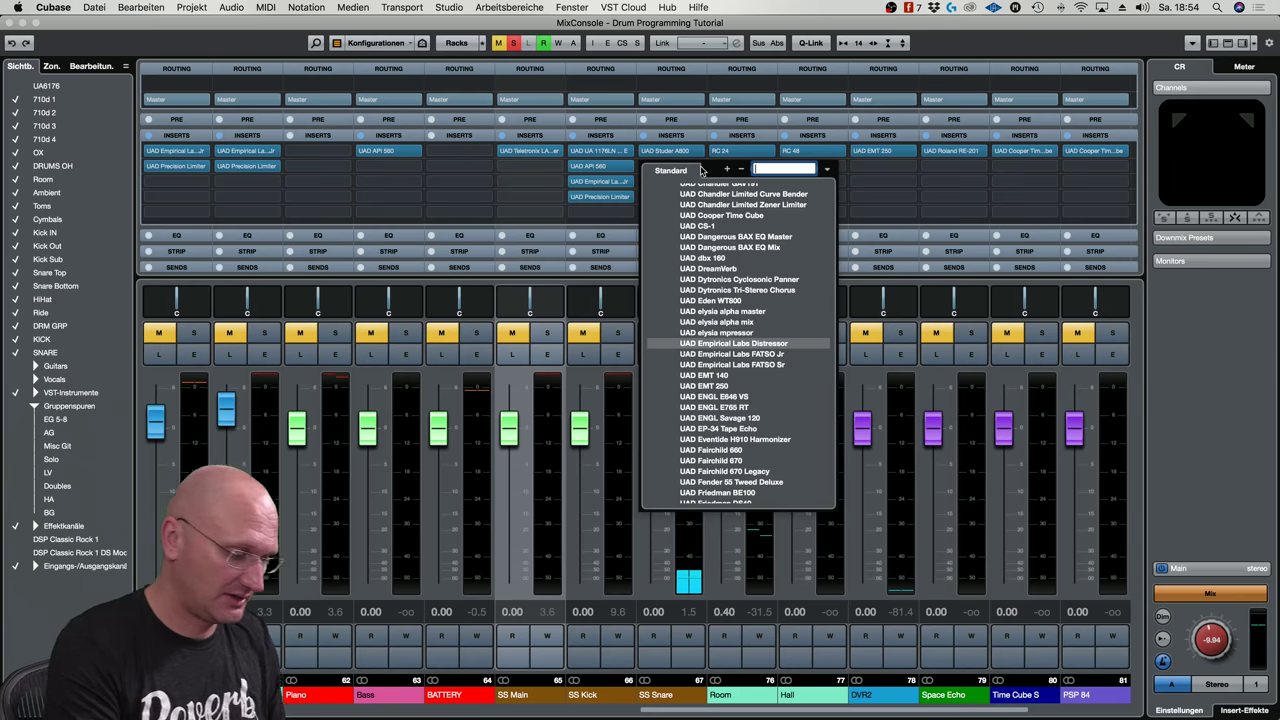
pyautogui.write('dees')
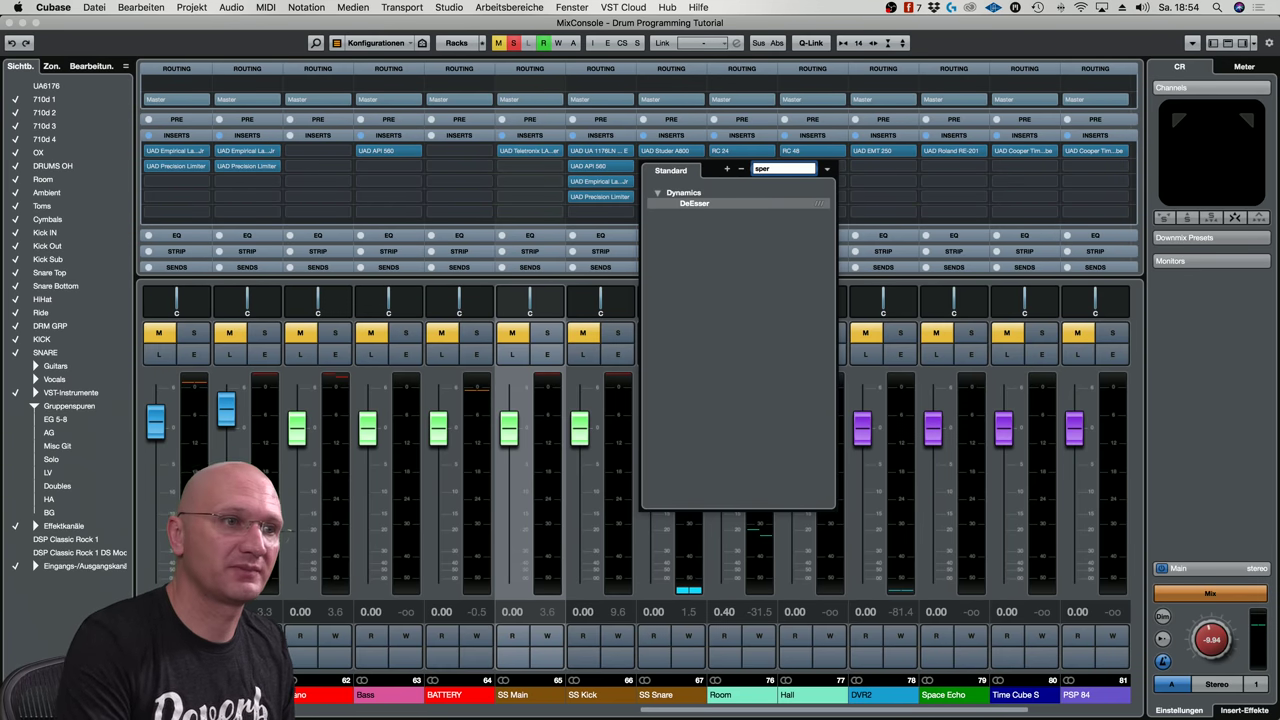
pyautogui.press('BackSpace')
pyautogui.press('BackSpace')
pyautogui.press('BackSpace')
pyautogui.press('BackSpace')
pyautogui.write('supe')
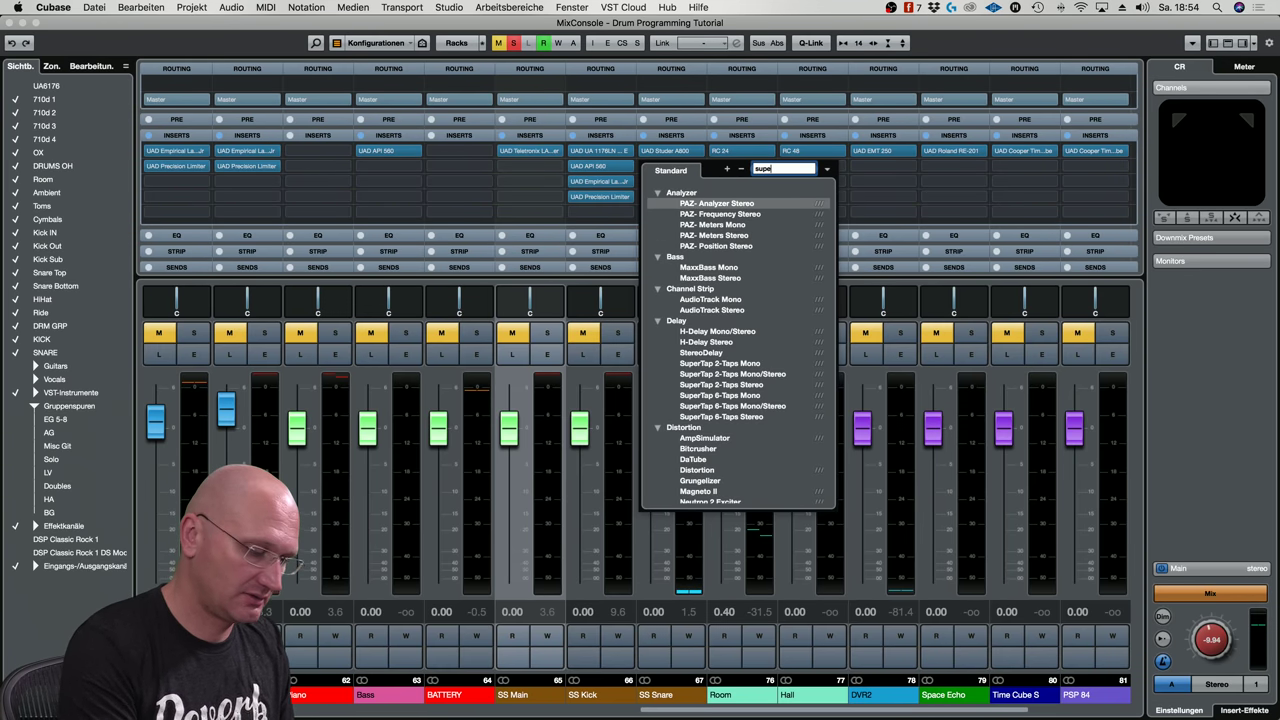
pyautogui.write('r')
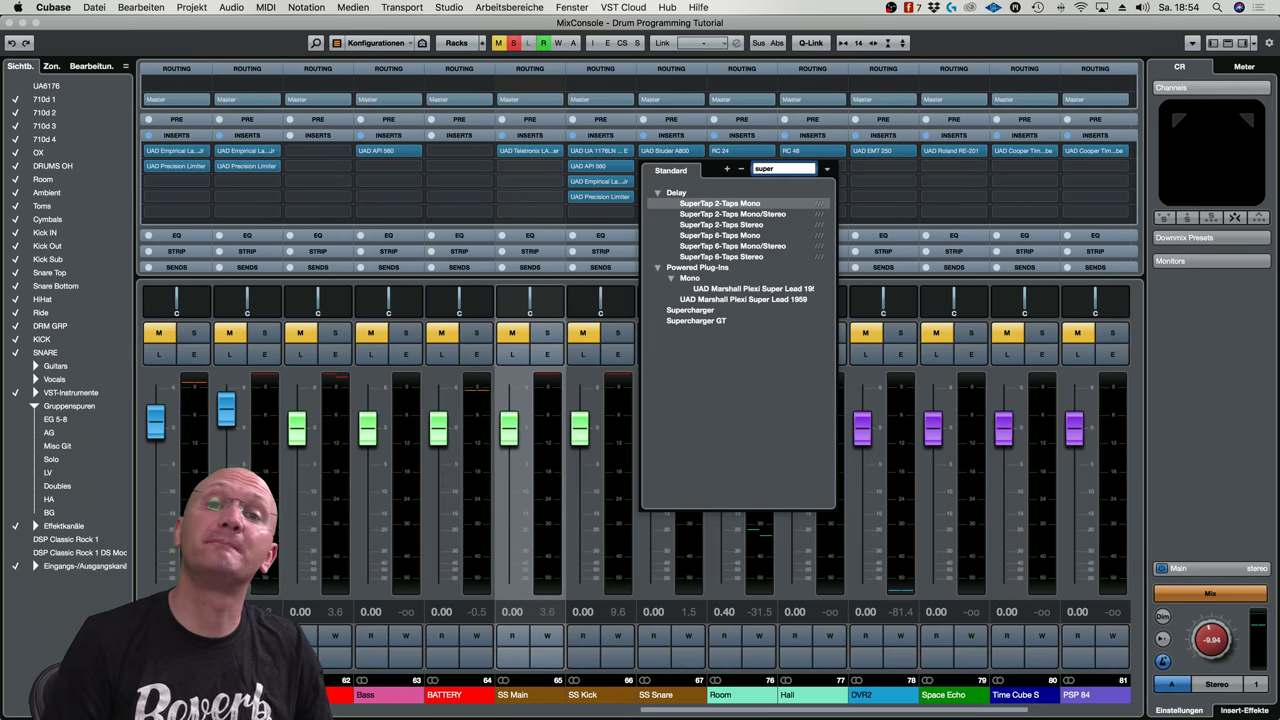
pyautogui.click(703, 322)
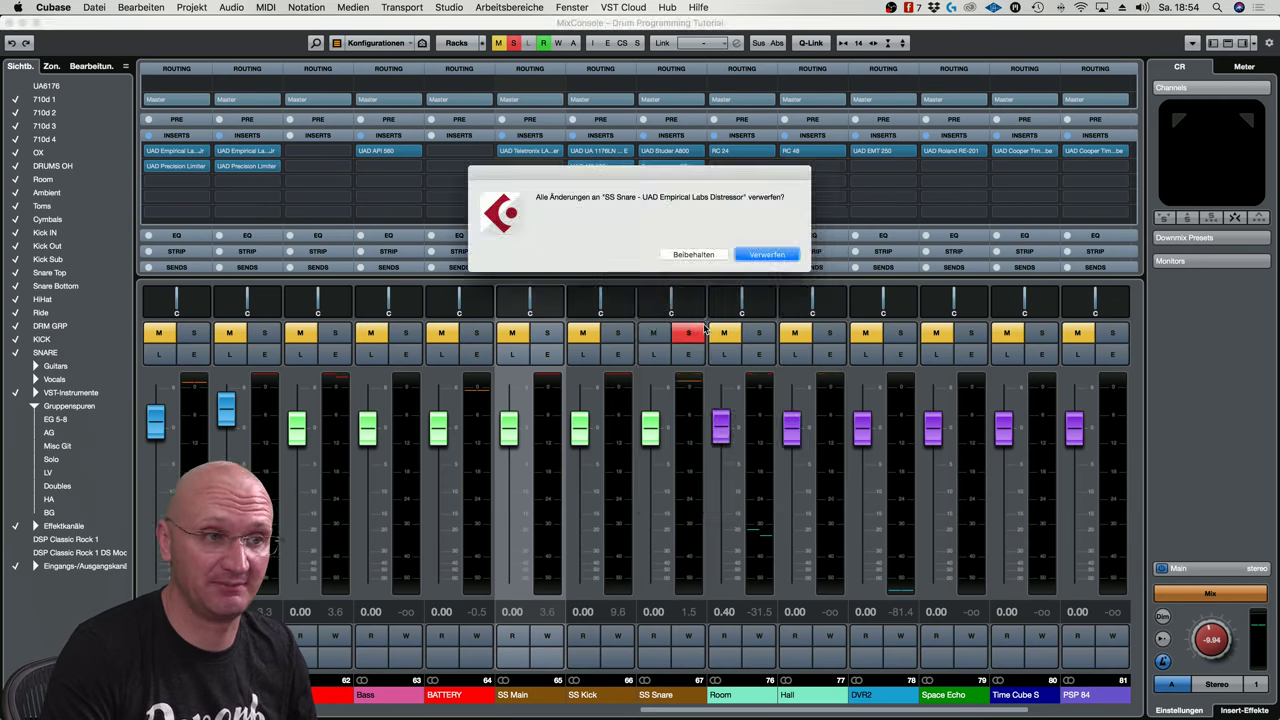
pyautogui.click(767, 258)
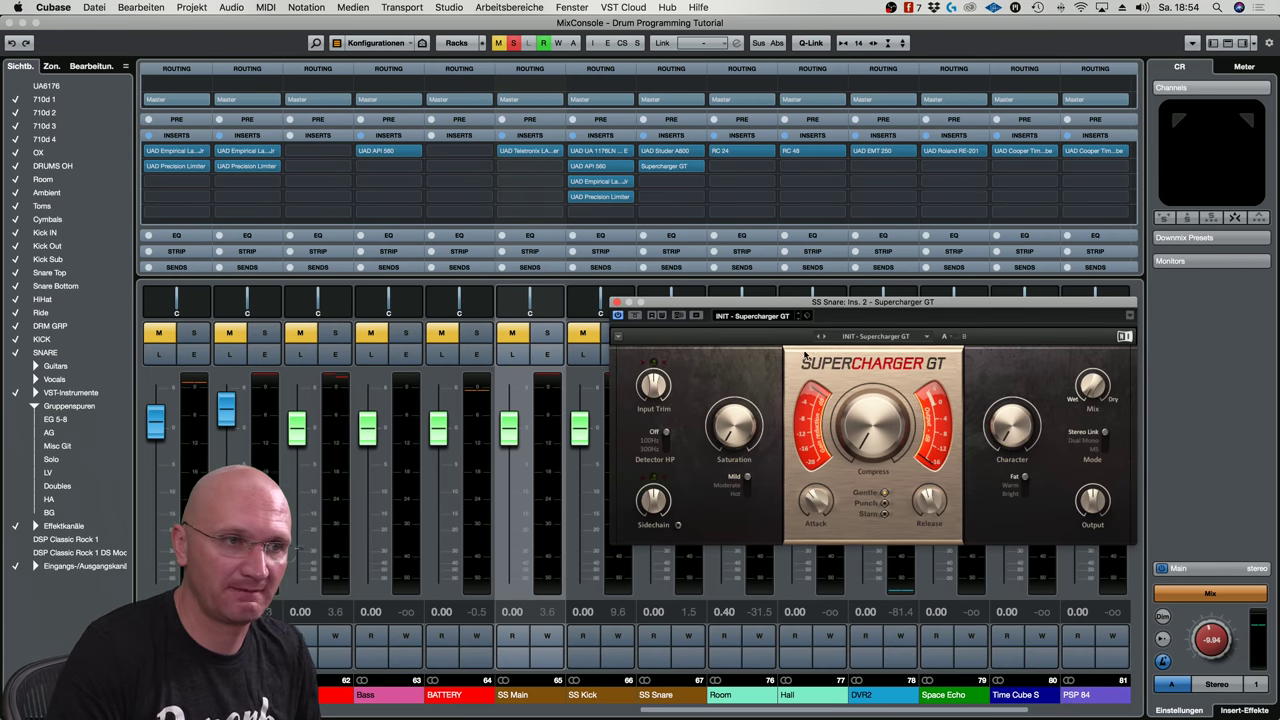
pyautogui.moveTo(790, 307); pyautogui.dragTo(580, 243)
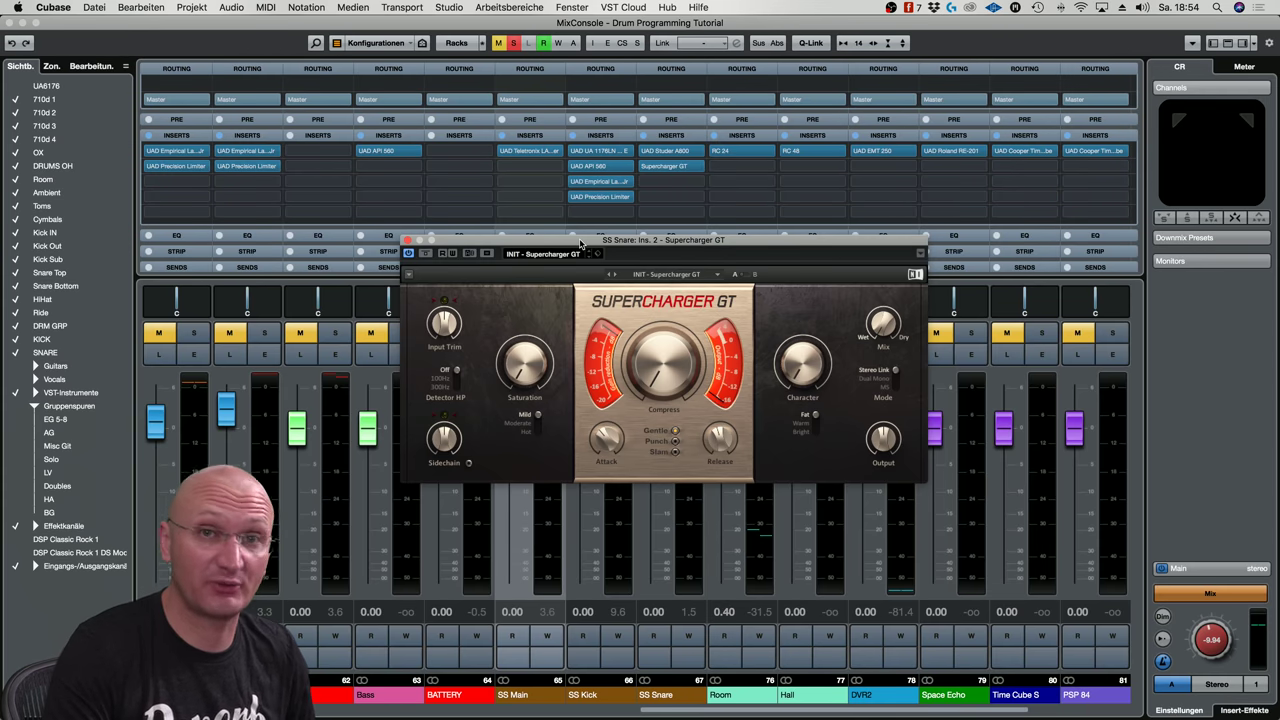
# Load the Snare preset in the snare's Supercharger GT, listen to it and close the plug-in window
pyautogui.click(557, 255)
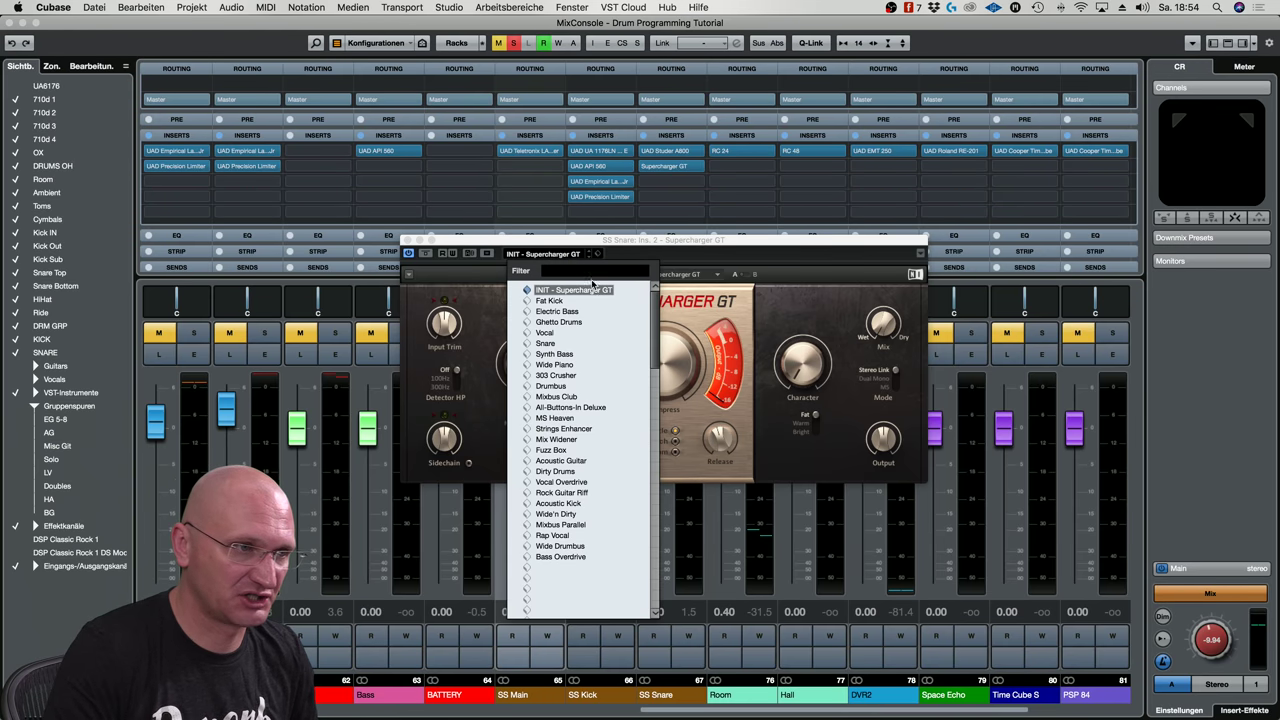
pyautogui.click(547, 343)
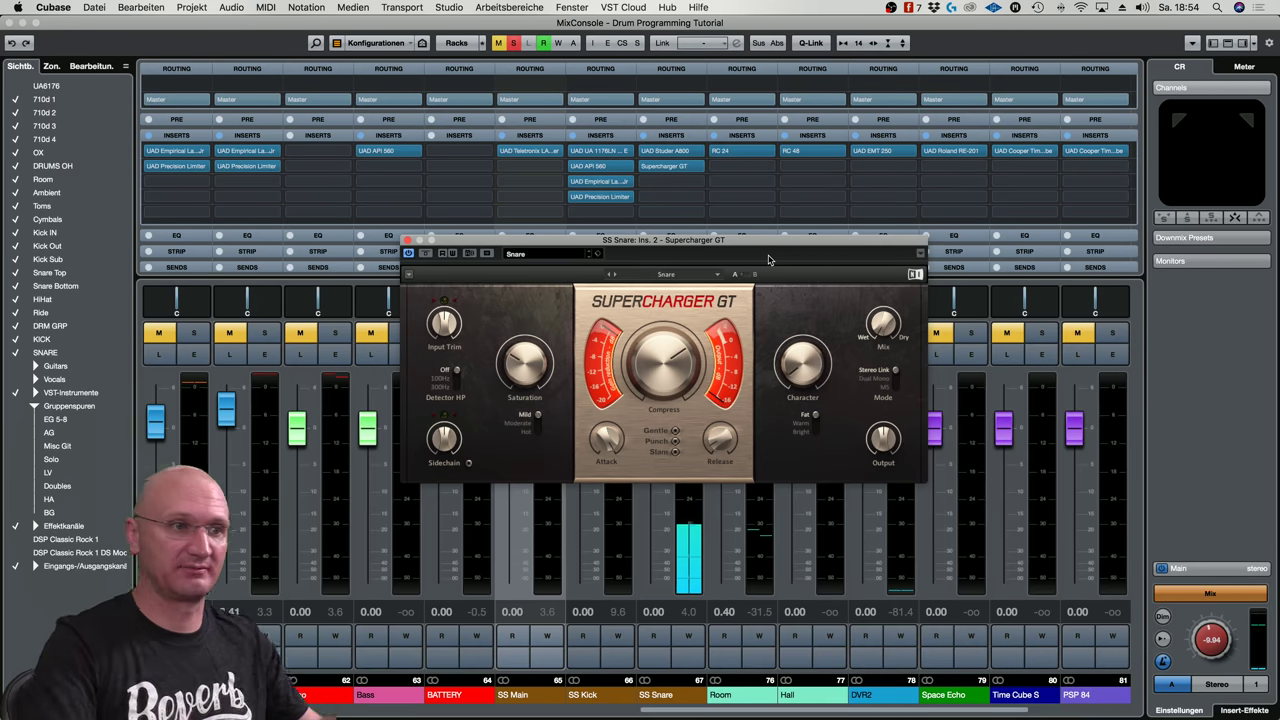
pyautogui.click(410, 243)
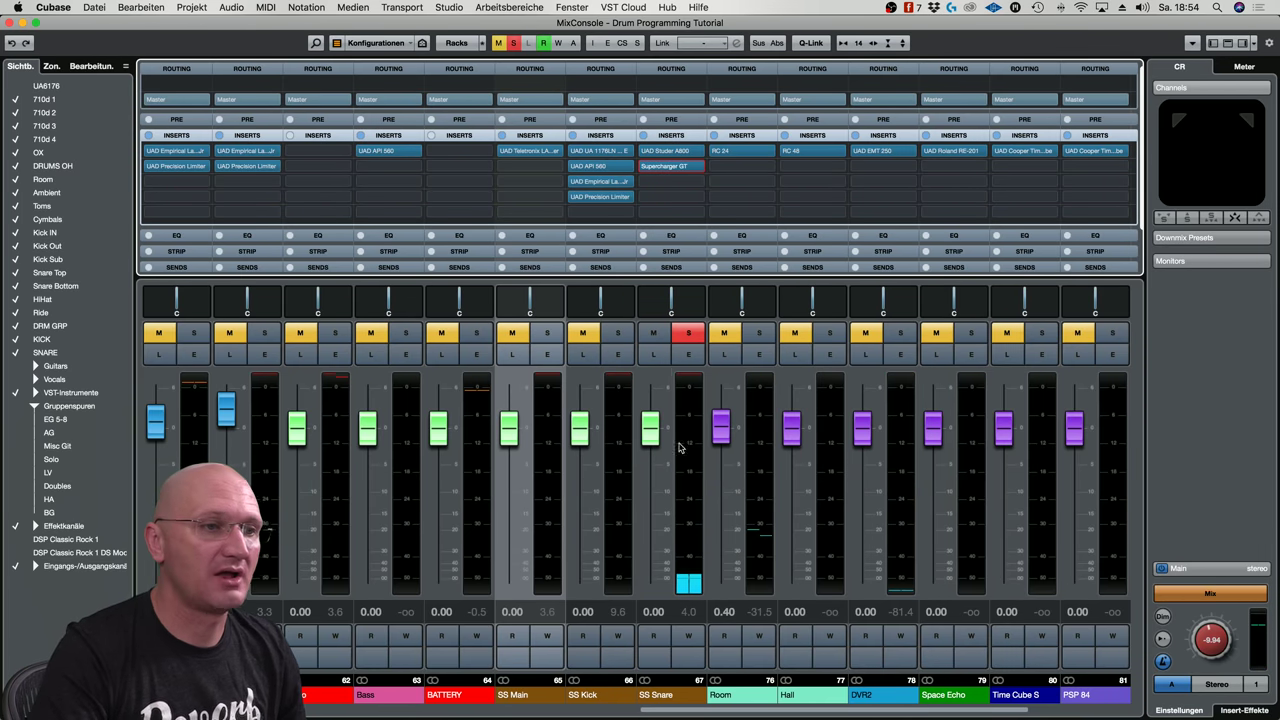
# Solo SS Kick and SS Main alongside SS Snare and play them back together
pyautogui.click(617, 332)
pyautogui.click(547, 332)
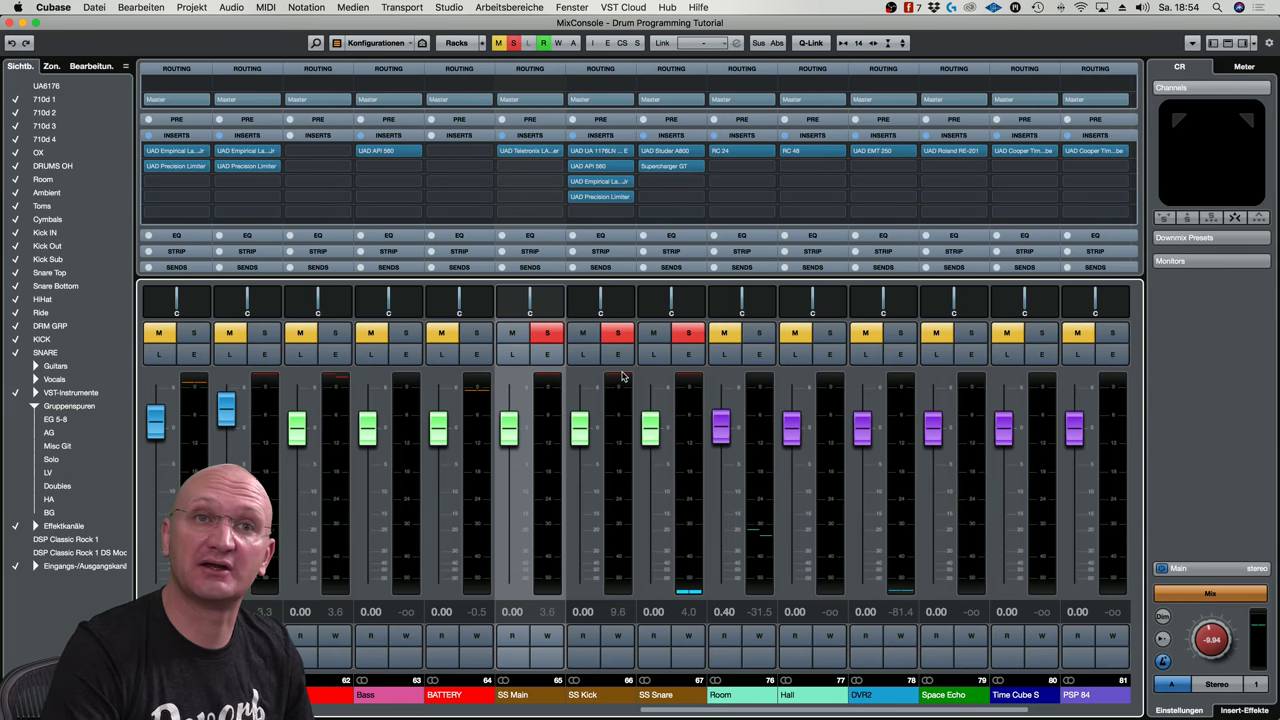
pyautogui.press('space')
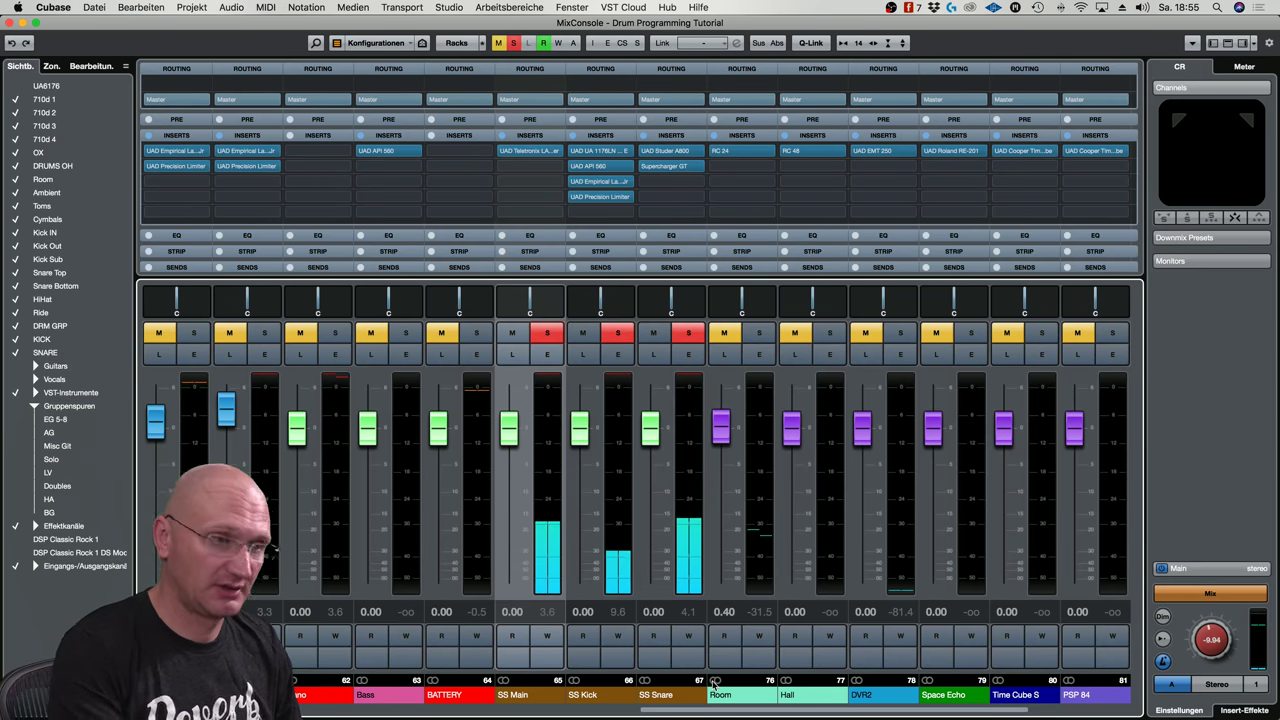
# Stop playback and clear the solos on SS Main, SS Kick and SS Snare
pyautogui.click(547, 333)
pyautogui.press('space')
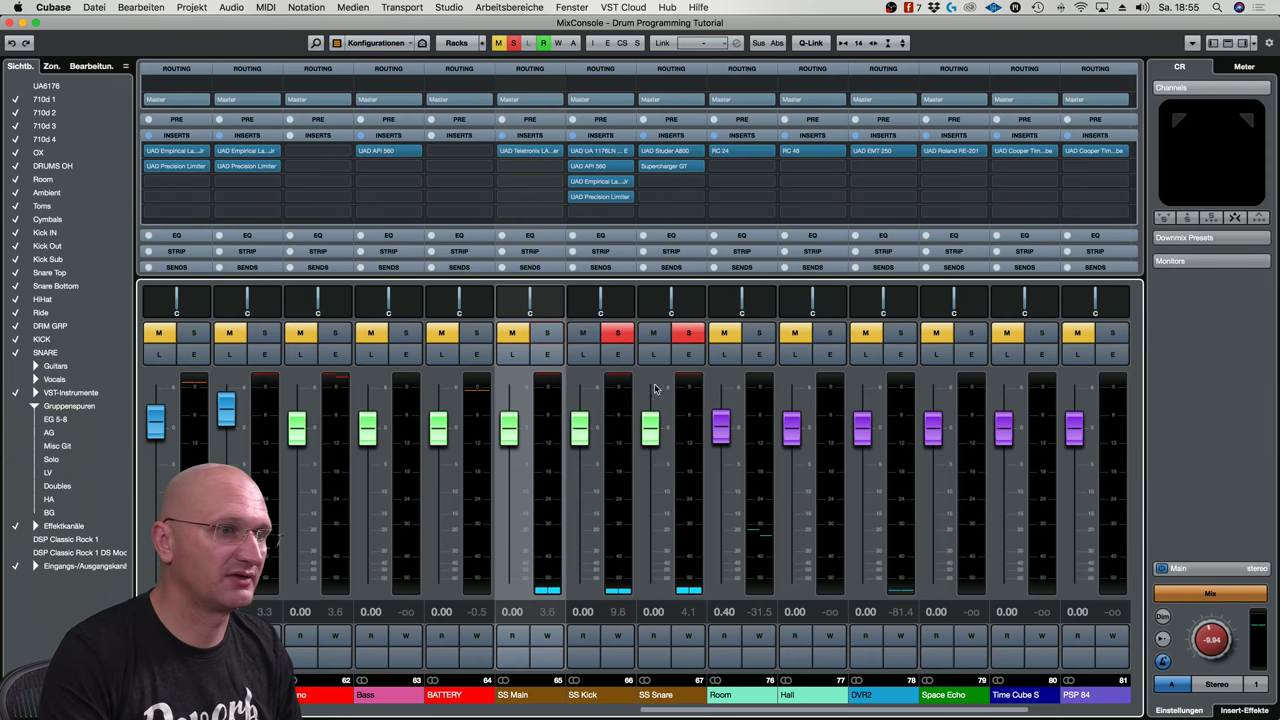
pyautogui.click(617, 333)
pyautogui.click(688, 333)
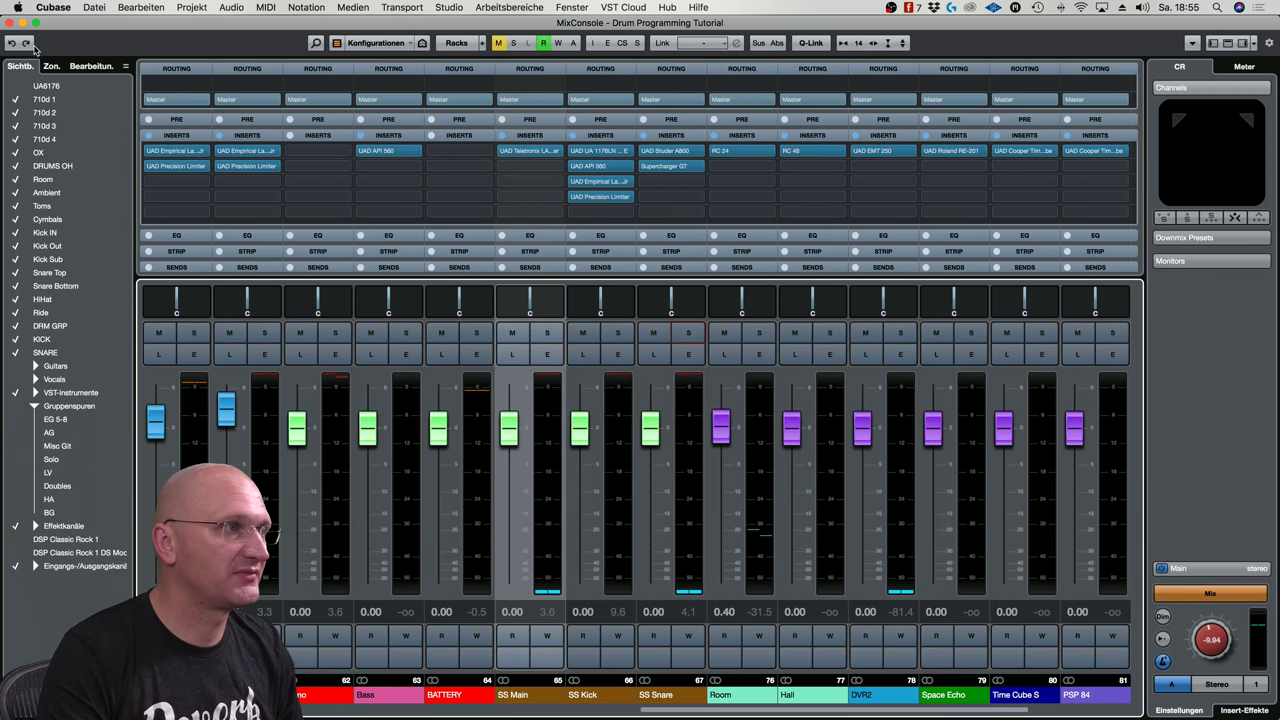
# Close the MixConsole and open the two-bar DRUMS OH part starting at bar 2 in the drum editor
pyautogui.click(12, 22)
pyautogui.hscroll(-6, 640, 400)
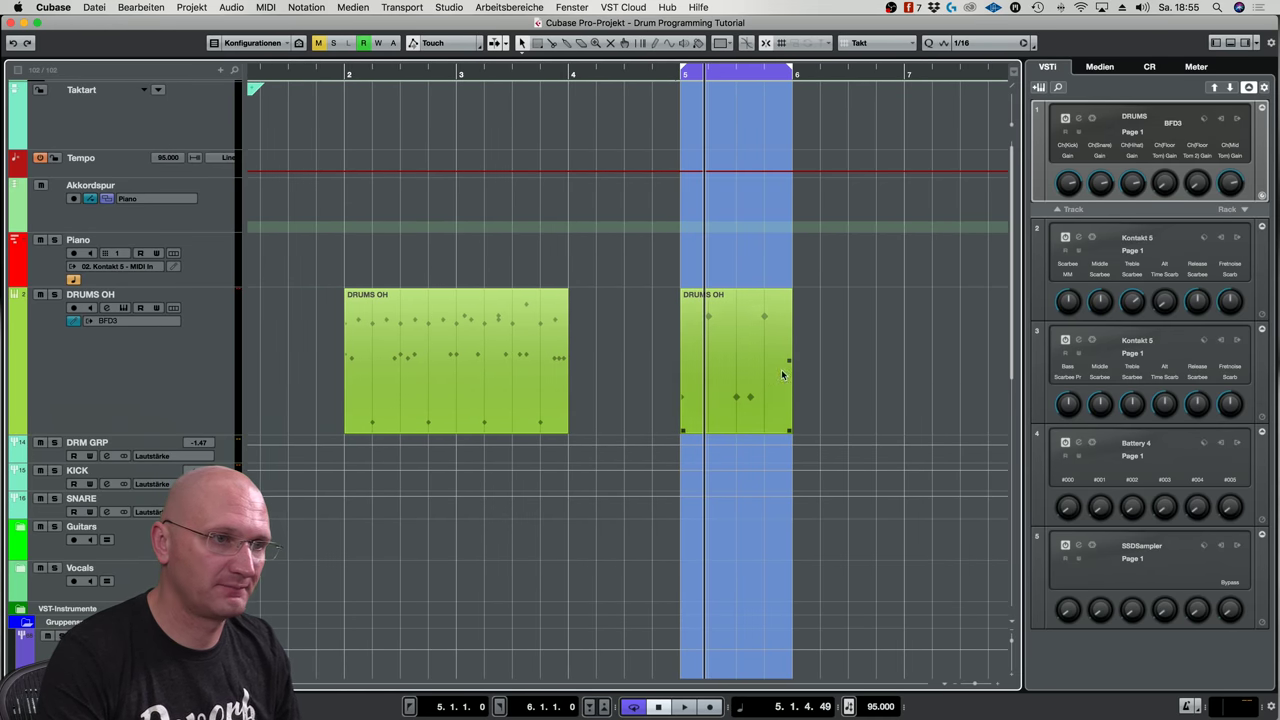
pyautogui.doubleClick(456, 336)
pyautogui.hscroll(-6, 470, 347)
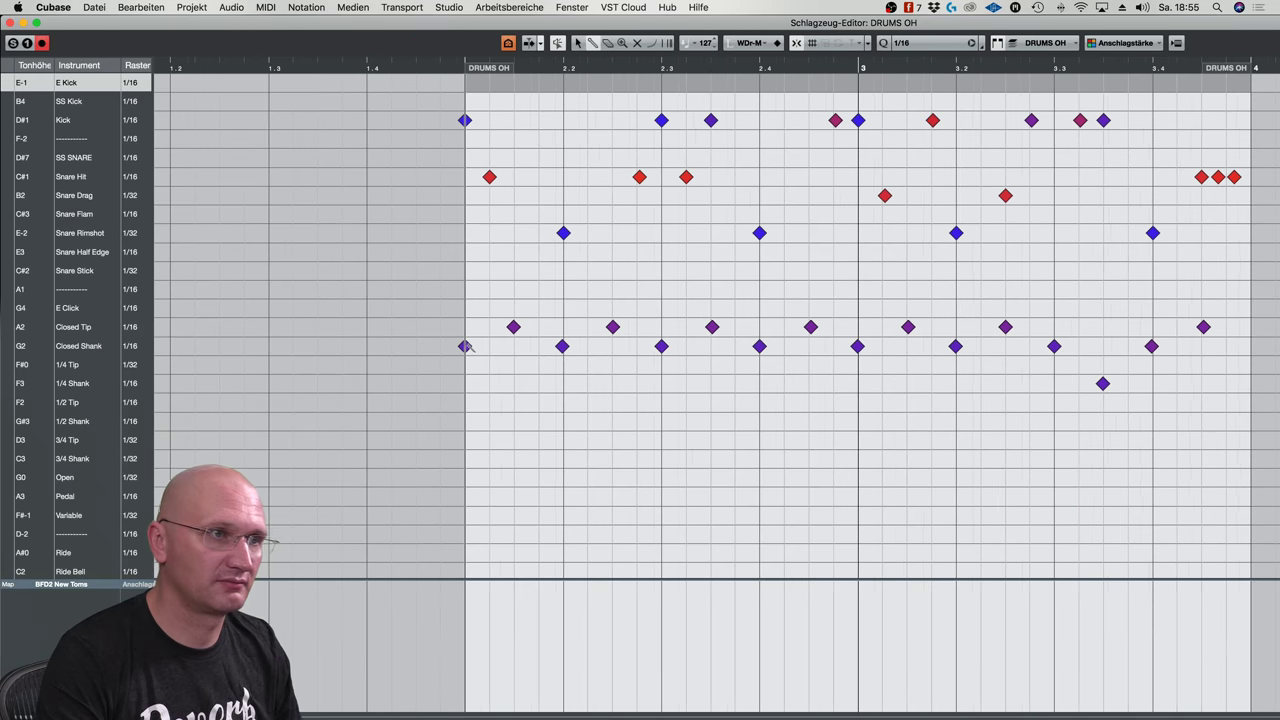
pyautogui.hscroll(3, 466, 349)
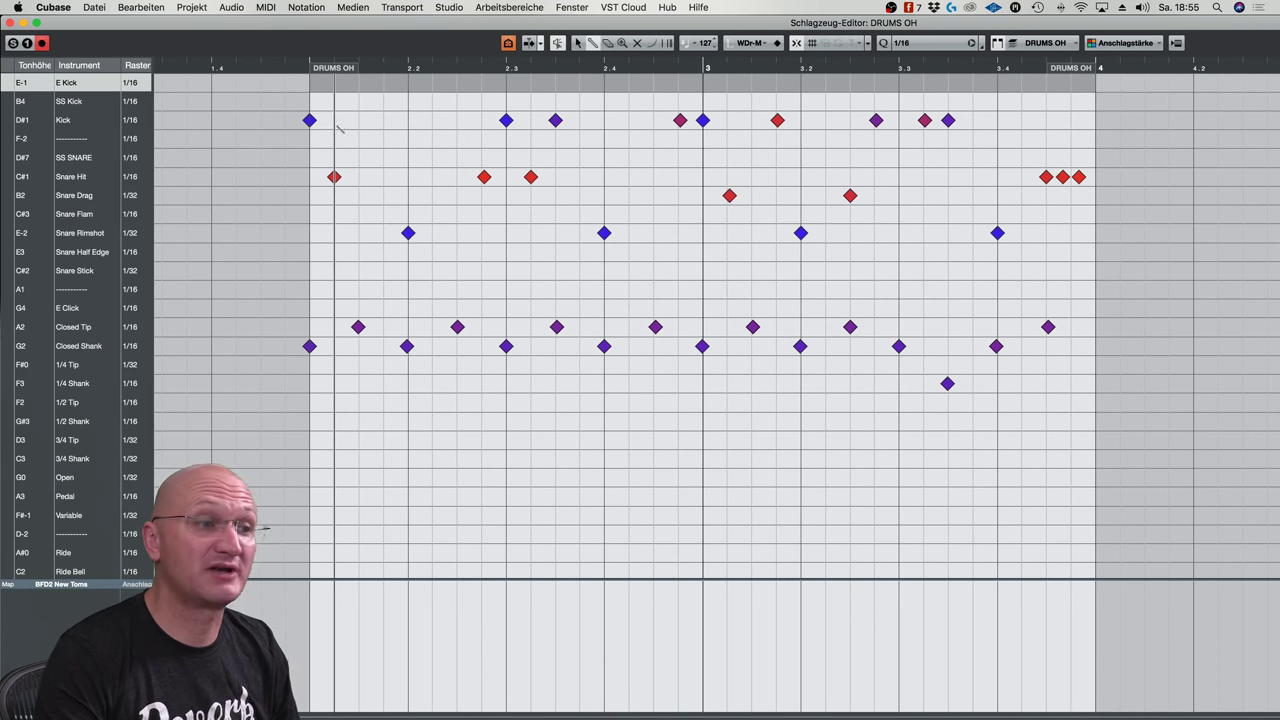
# Replace the four Snare Rimshot hits at 2.2, 2.4, 3.2 and 3.4 with SS SNARE hits at the same positions
pyautogui.click(408, 233)
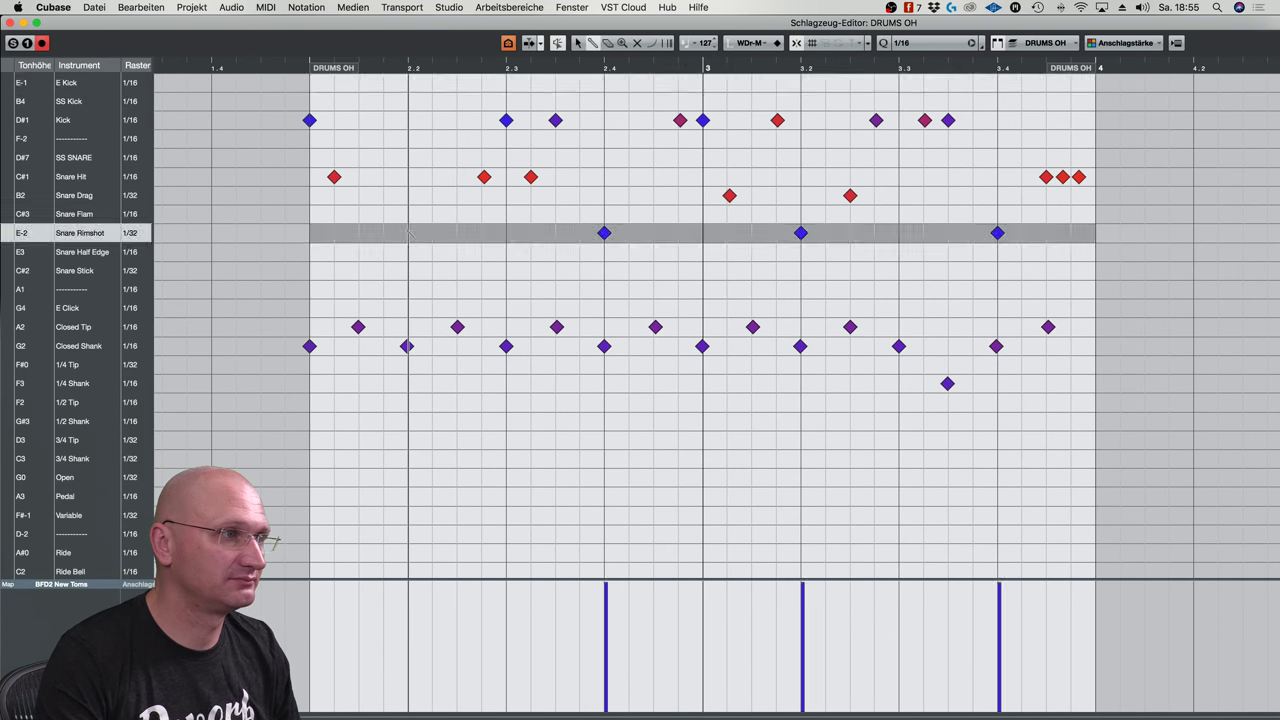
pyautogui.click(408, 157)
pyautogui.click(604, 157)
pyautogui.click(604, 233)
pyautogui.click(800, 157)
pyautogui.click(800, 233)
pyautogui.click(997, 157)
pyautogui.click(997, 233)
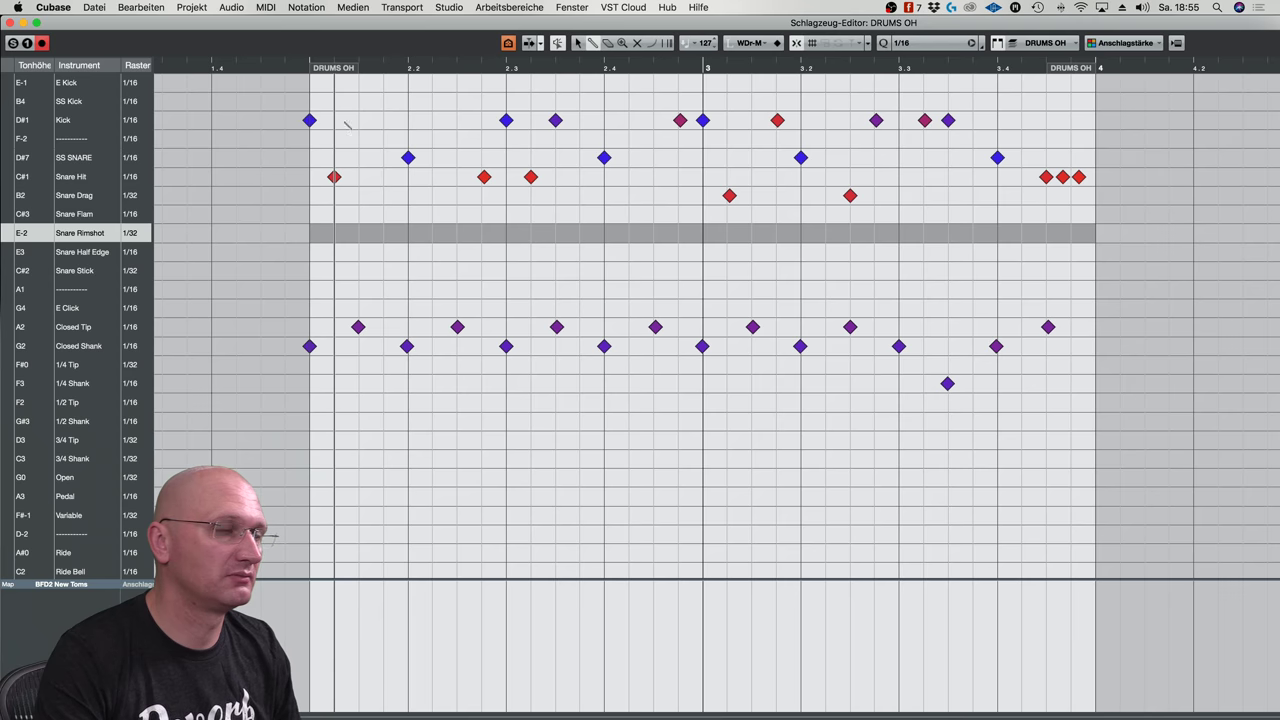
# Copy all the Kick notes in the part onto the SS Kick row and deselect them
pyautogui.moveTo(270, 104); pyautogui.dragTo(1048, 140)
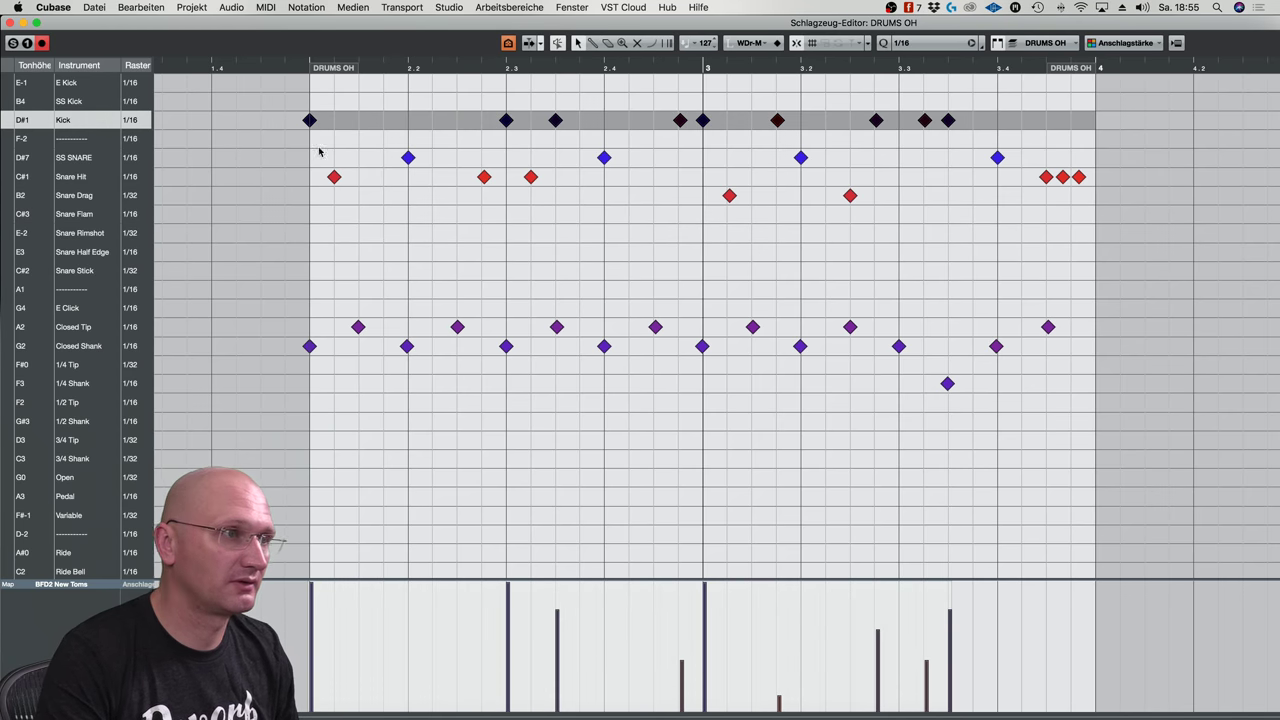
pyautogui.moveTo(310, 120); pyautogui.dragTo(312, 101)
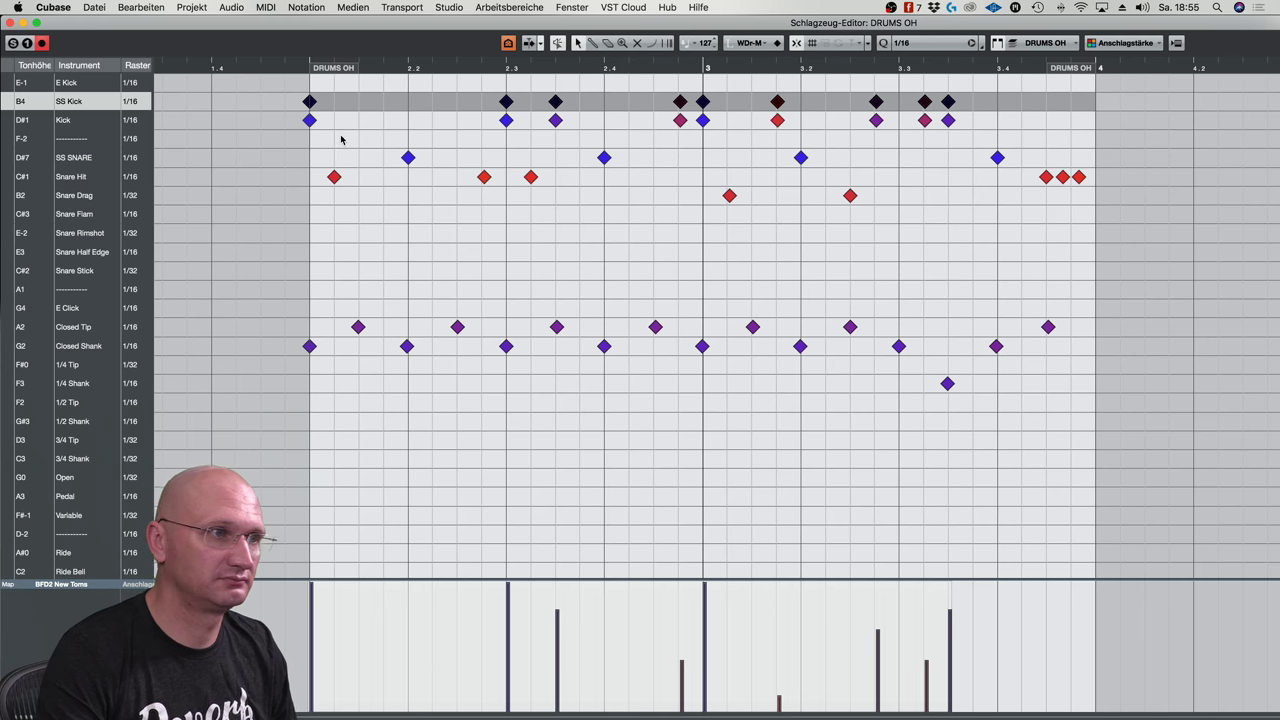
pyautogui.click(416, 254)
# Play the two-bar groove with the layered samples in a loop and close the drum editor
pyautogui.press('space')
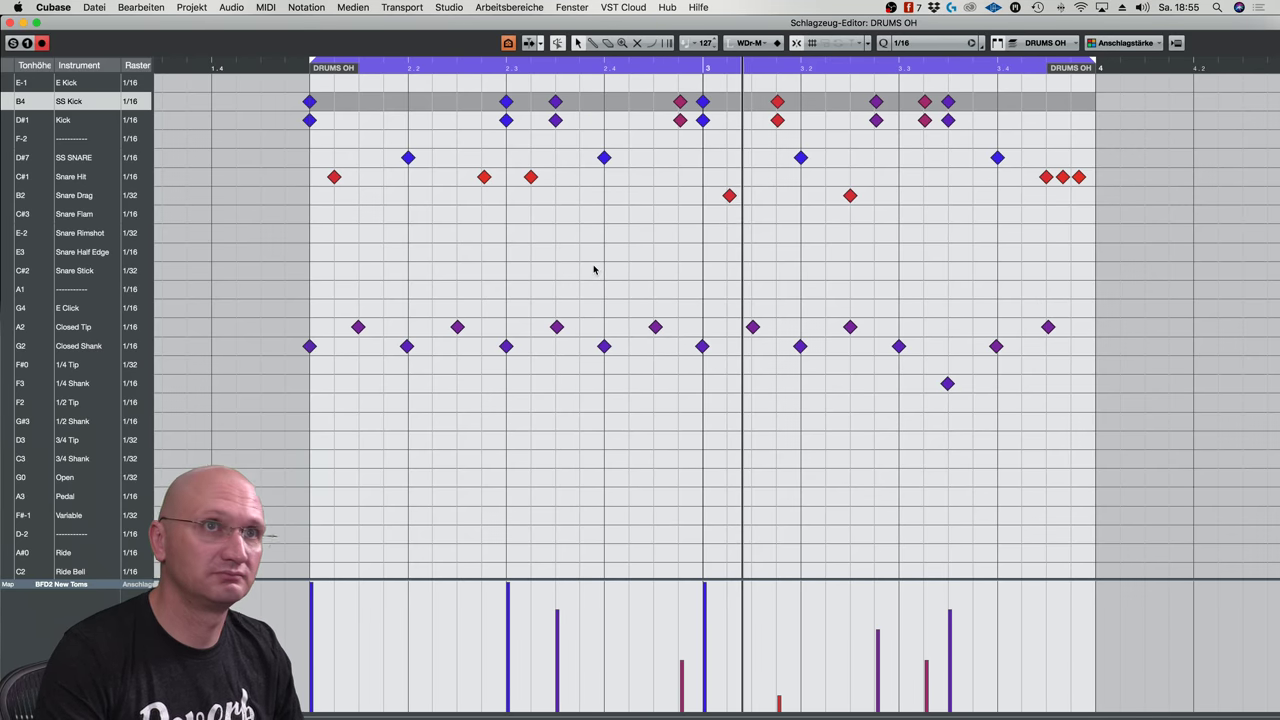
pyautogui.hscroll(3, 610, 255)
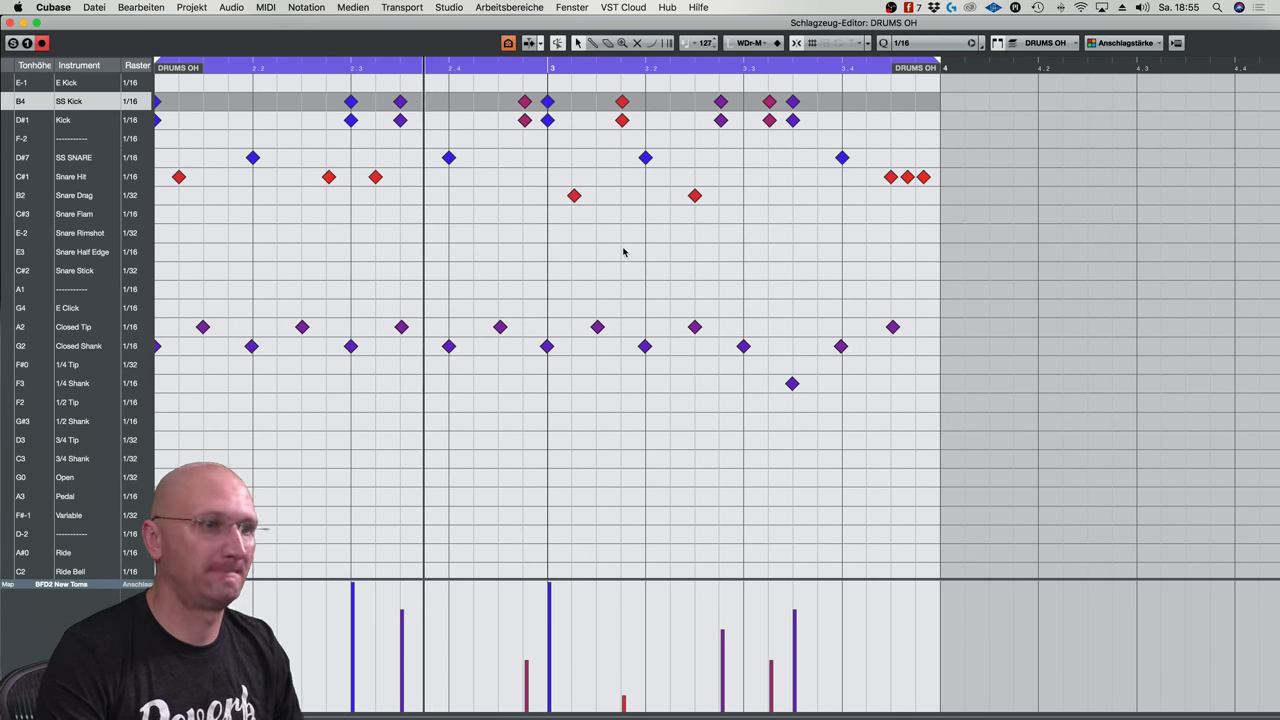
pyautogui.press('Escape')
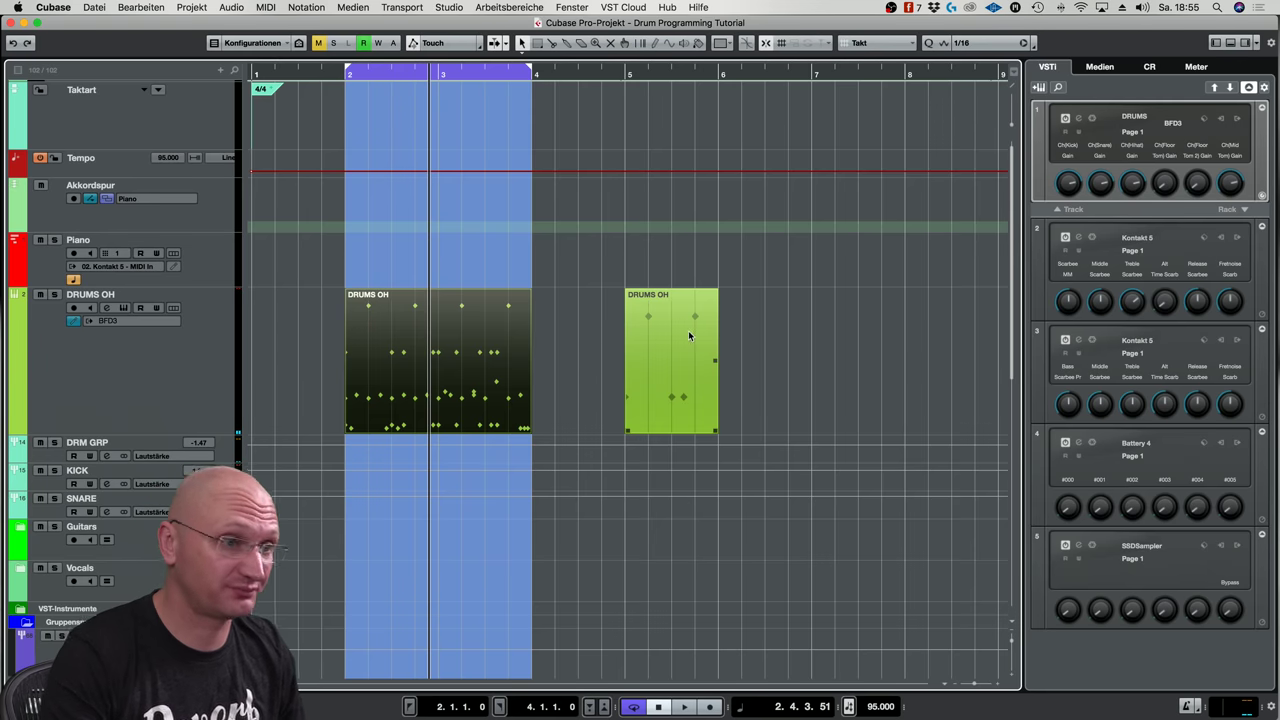
pyautogui.hscroll(2, 683, 336)
pyautogui.hscroll(-2, 688, 352)
pyautogui.click(828, 337)
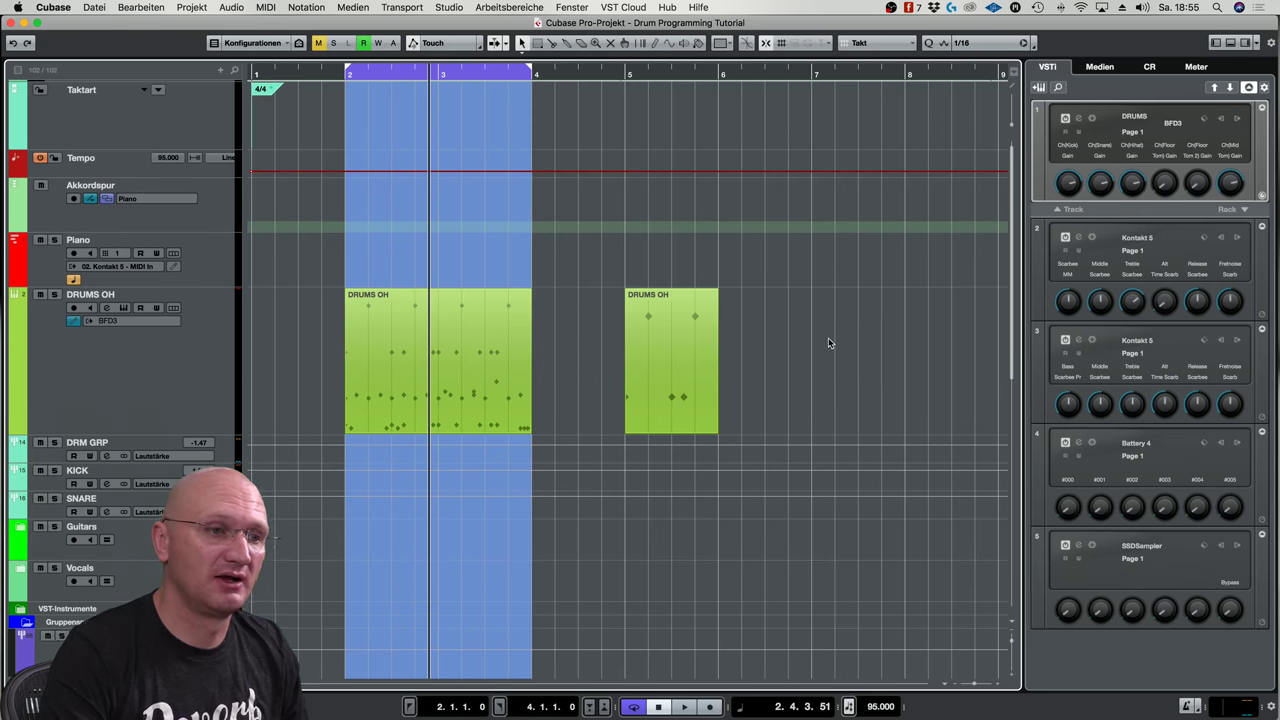
pyautogui.press('h')
pyautogui.hscroll(2, 828, 334)
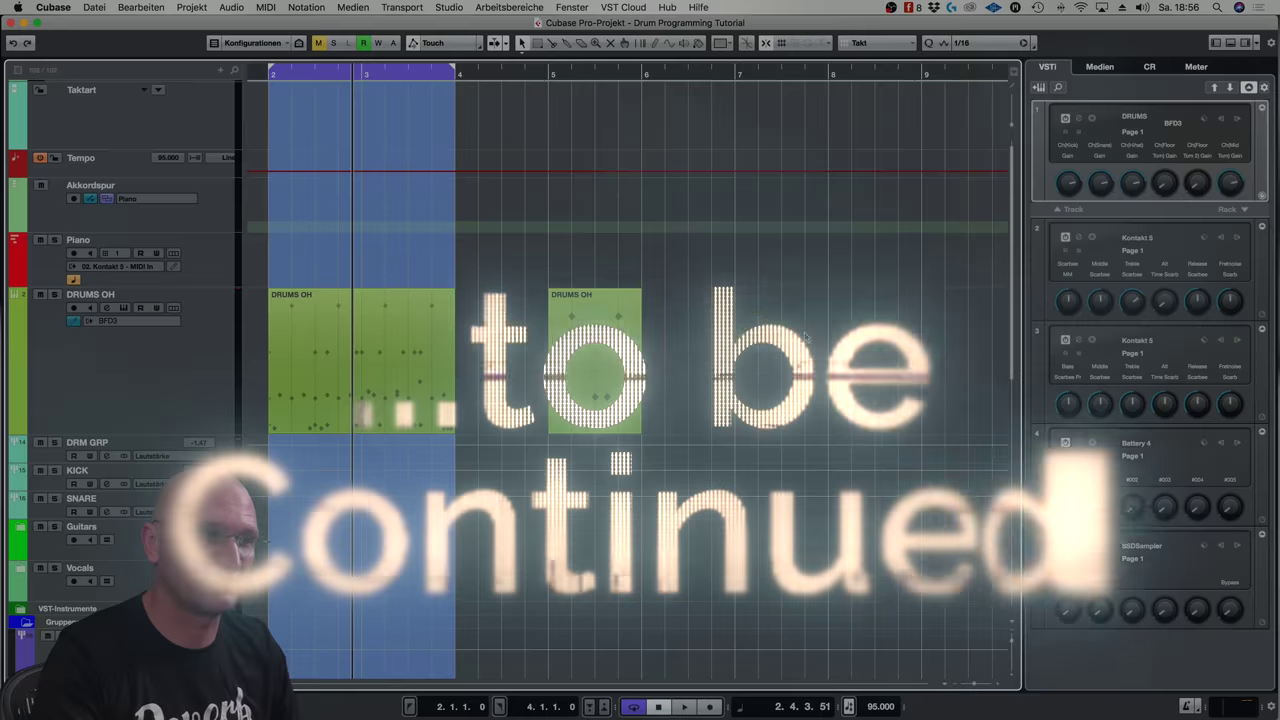
pyautogui.rightClick(843, 312)
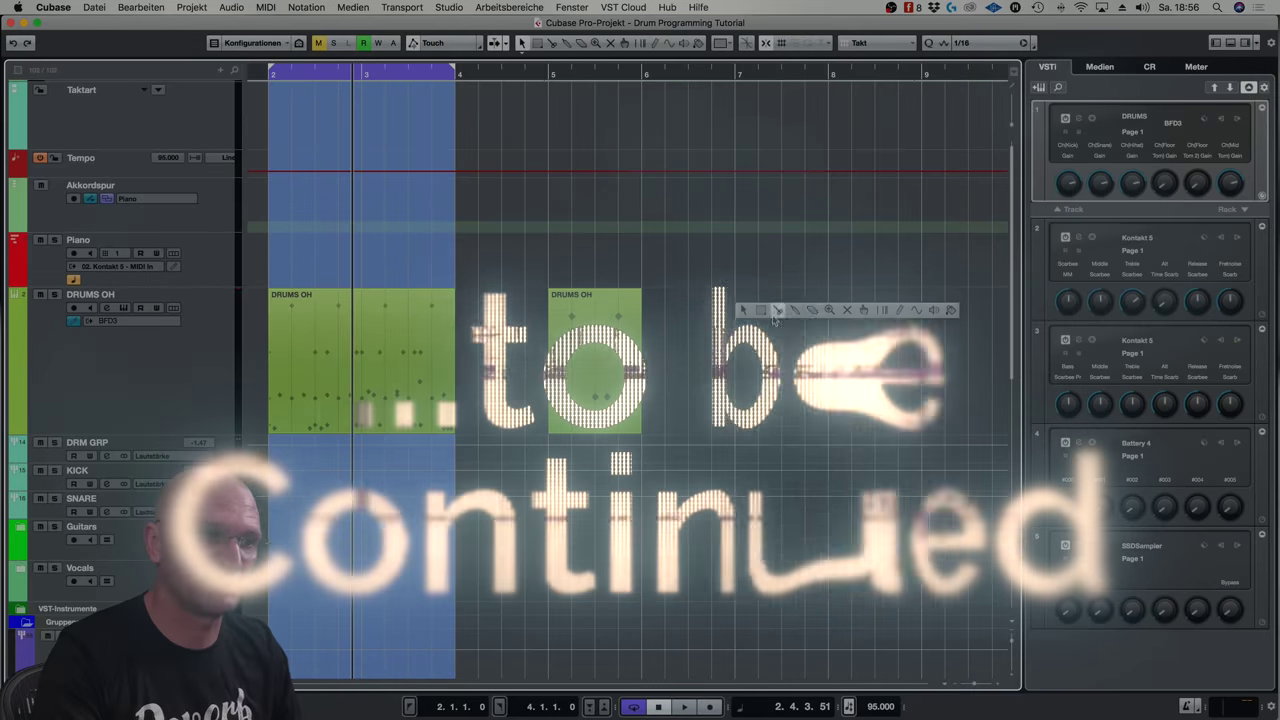